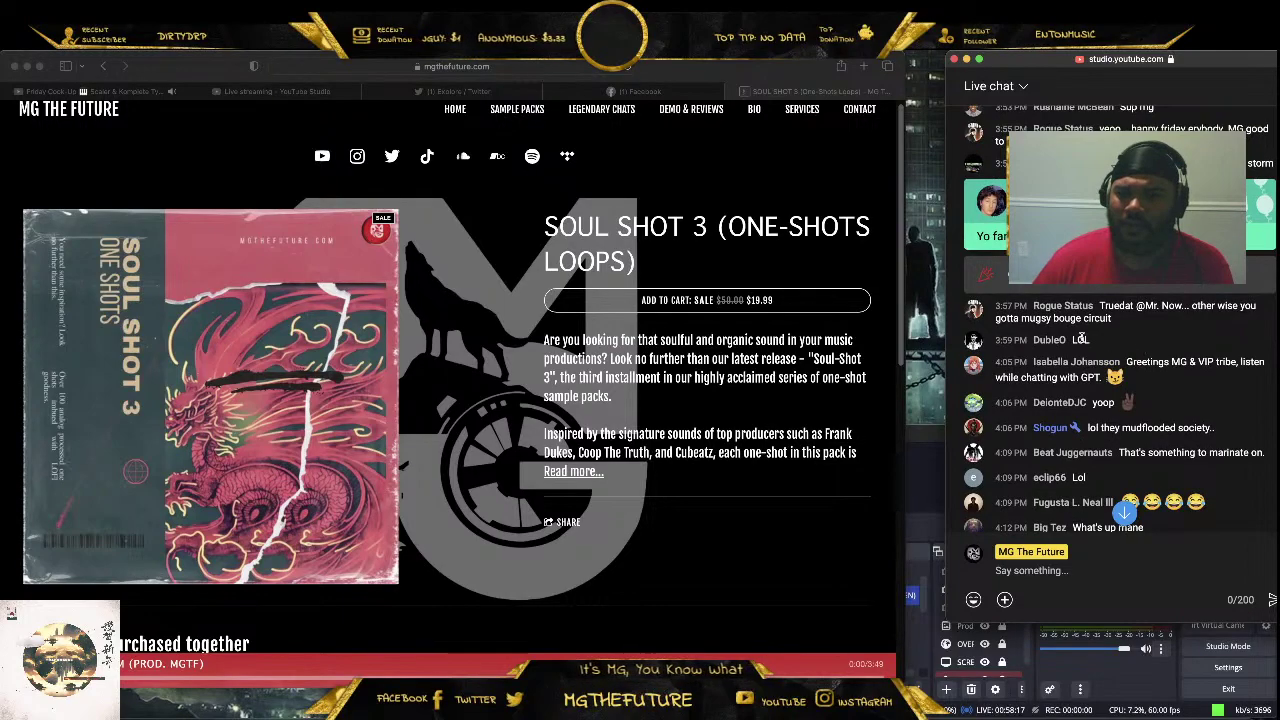
Read the newest messages in the YouTube live chat
scroll(1183, 381, down, 1)
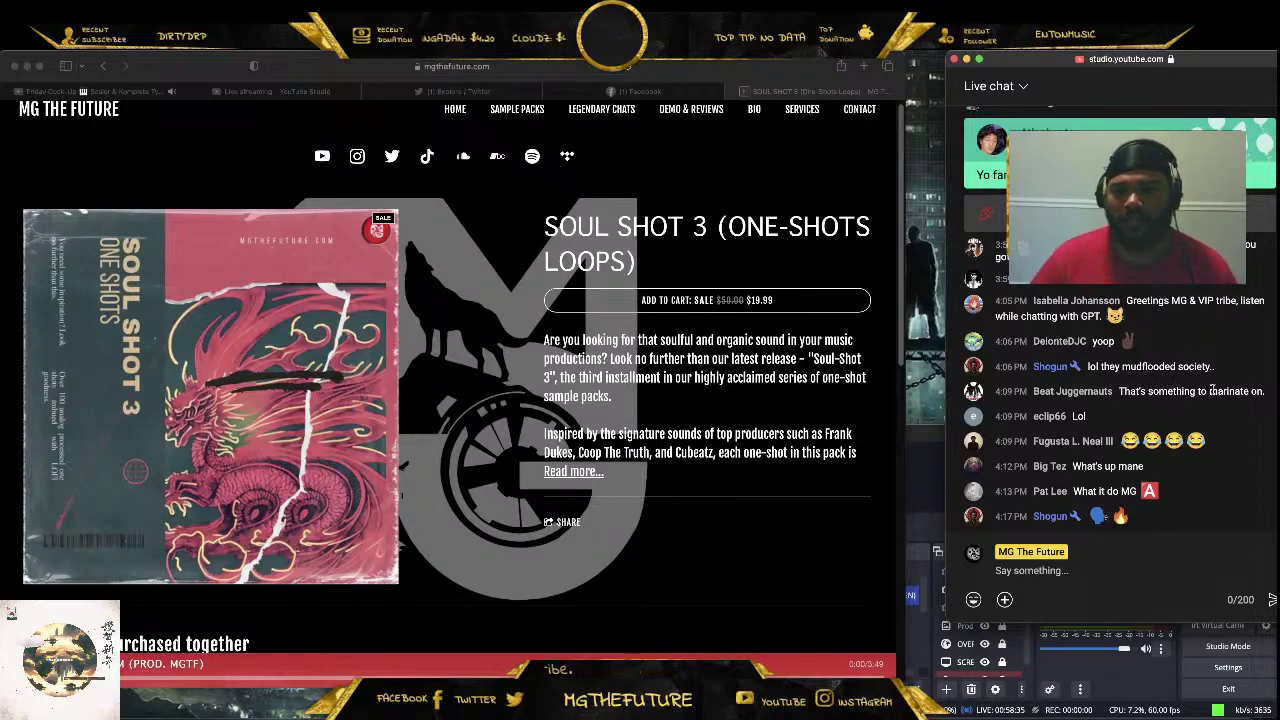
drag(1240, 392, 1052, 404)
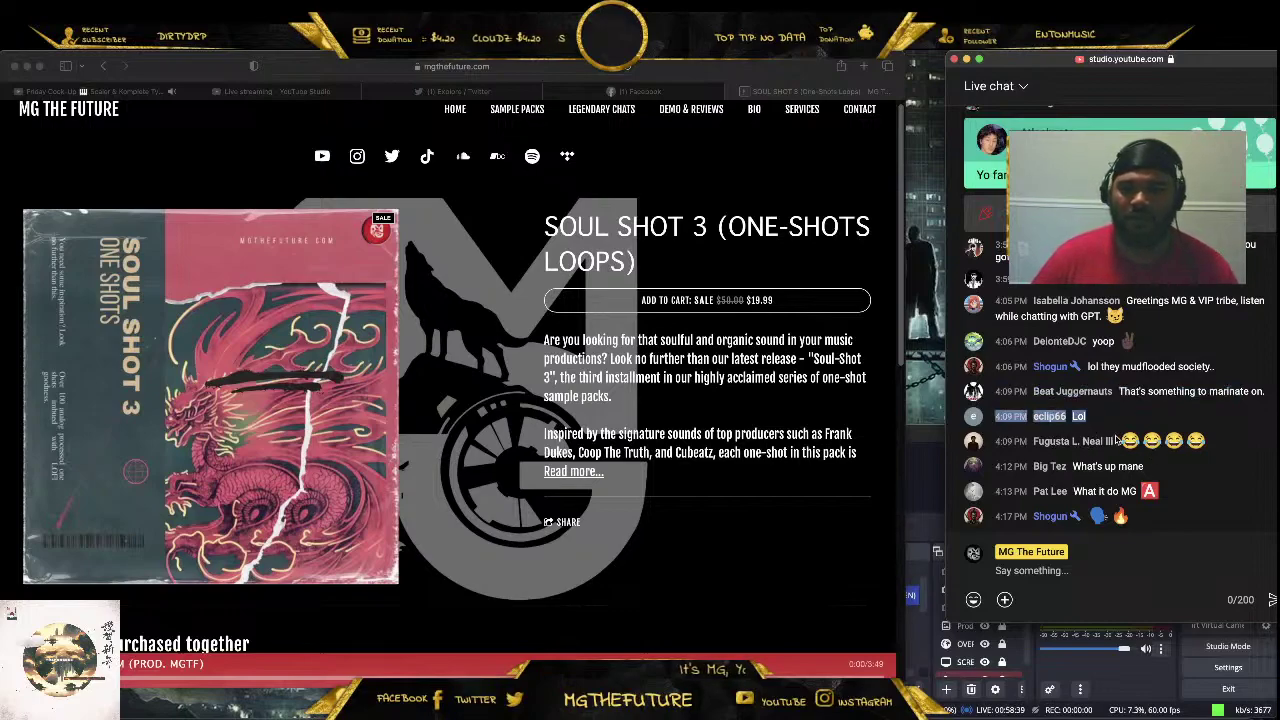
drag(1116, 440, 1208, 455)
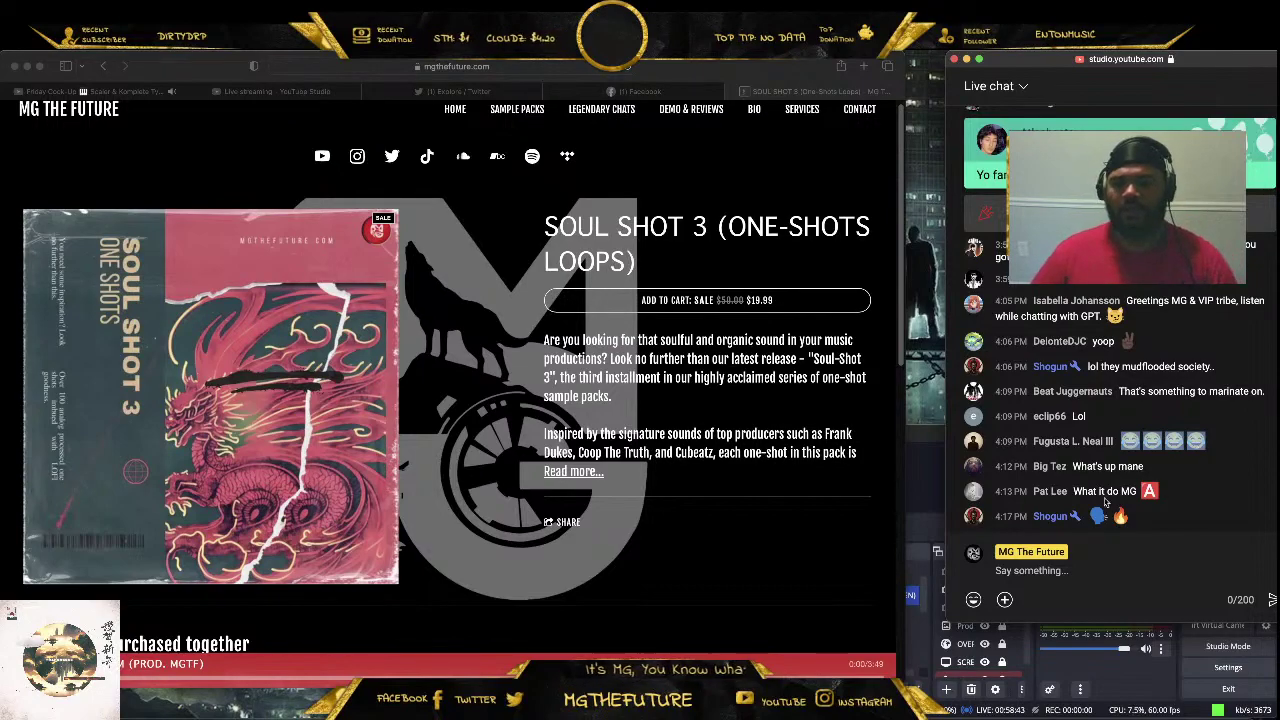
click(1102, 572)
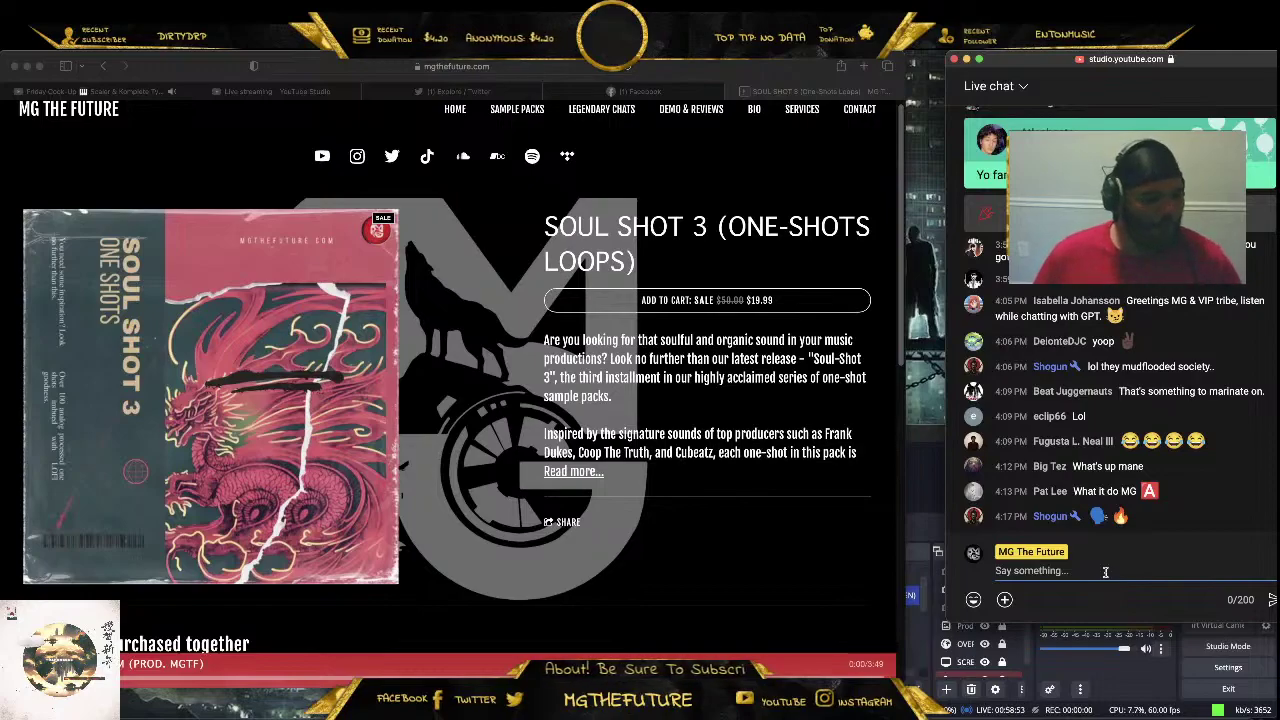
Put the browser window away, switch to FL Studio and open the Reaktor 6 instrument
click(28, 66)
click(1123, 702)
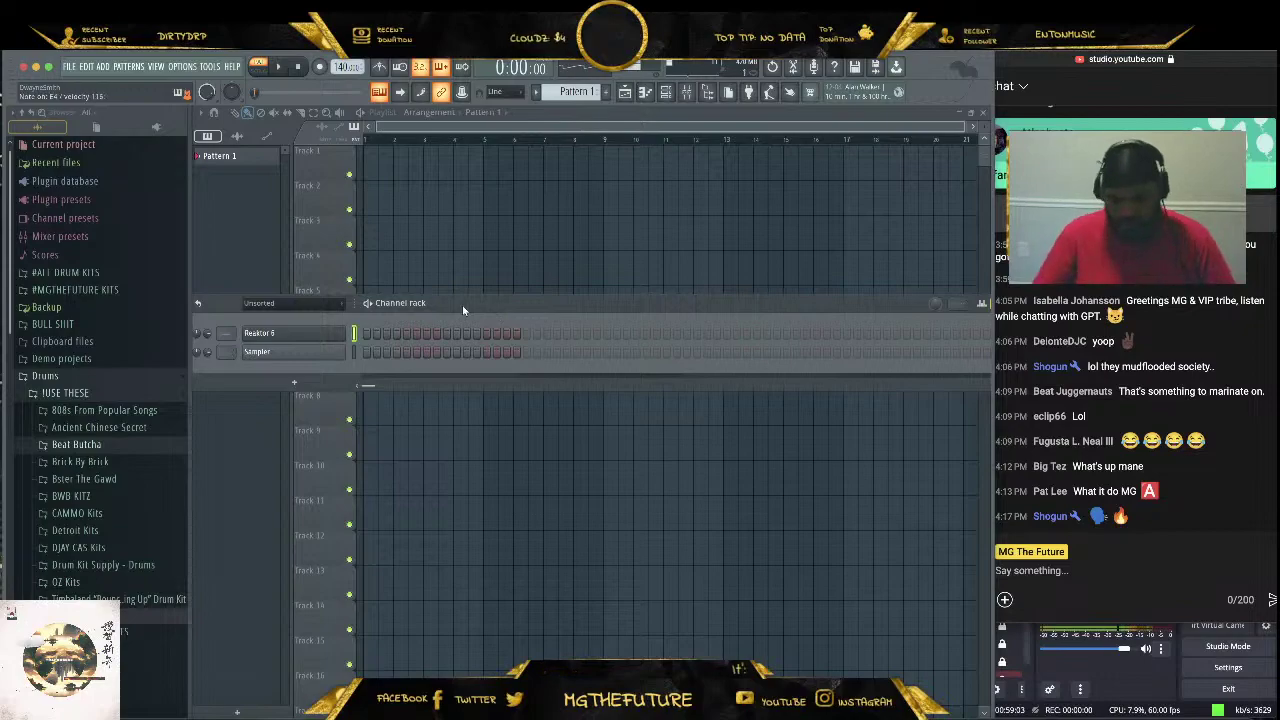
click(296, 333)
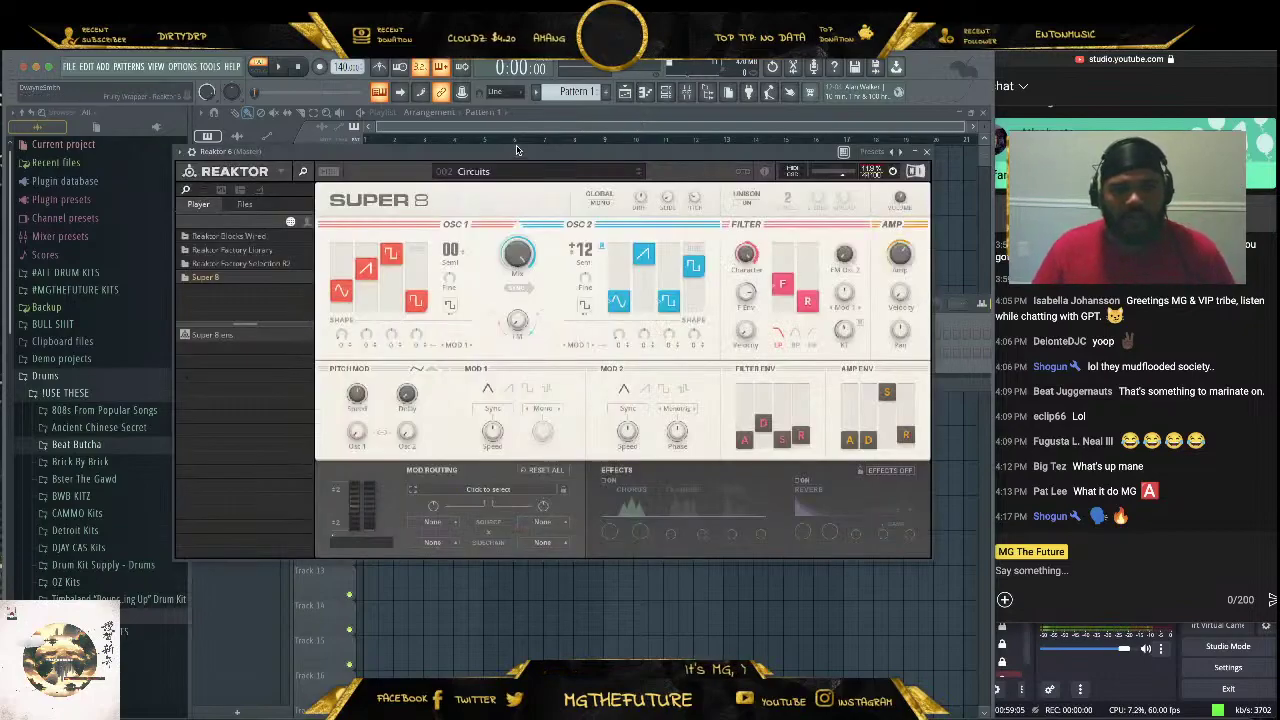
Try the Super 8 presets Coolio, Strange Butter and Filth Bath, load Finger Tips, and close the Reaktor window
click(639, 174)
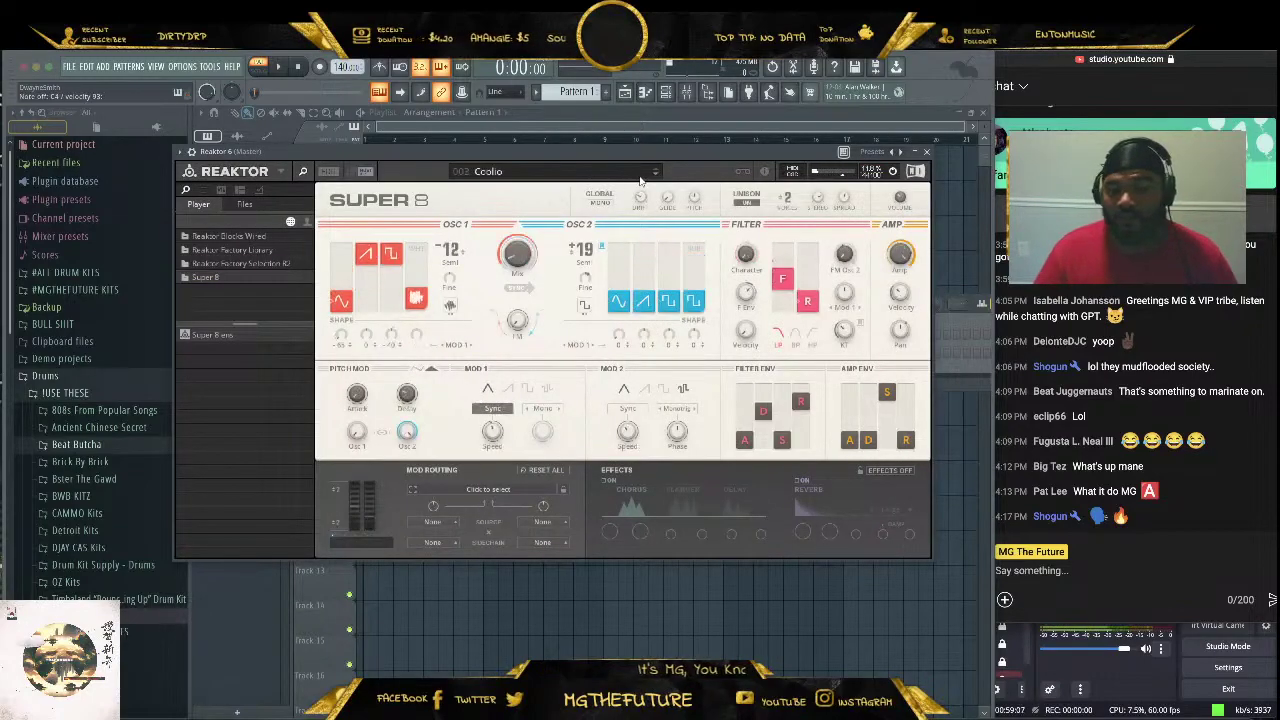
click(566, 176)
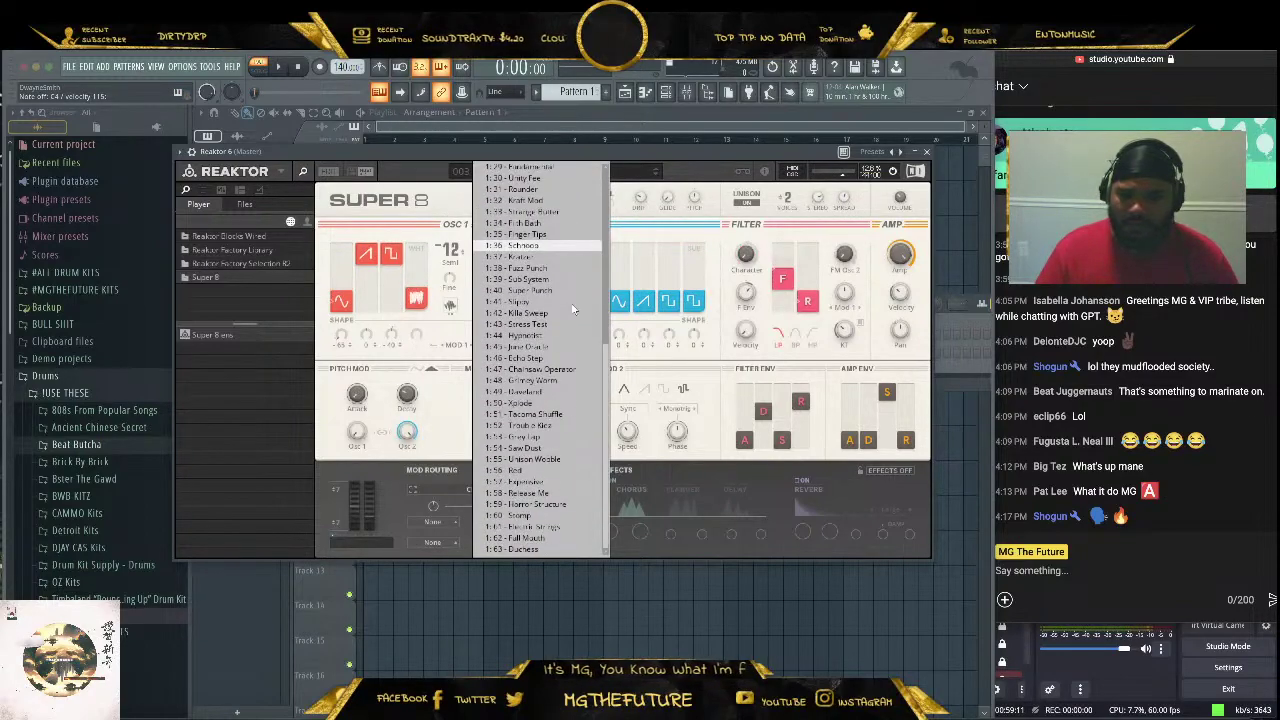
scroll(572, 305, down, 5)
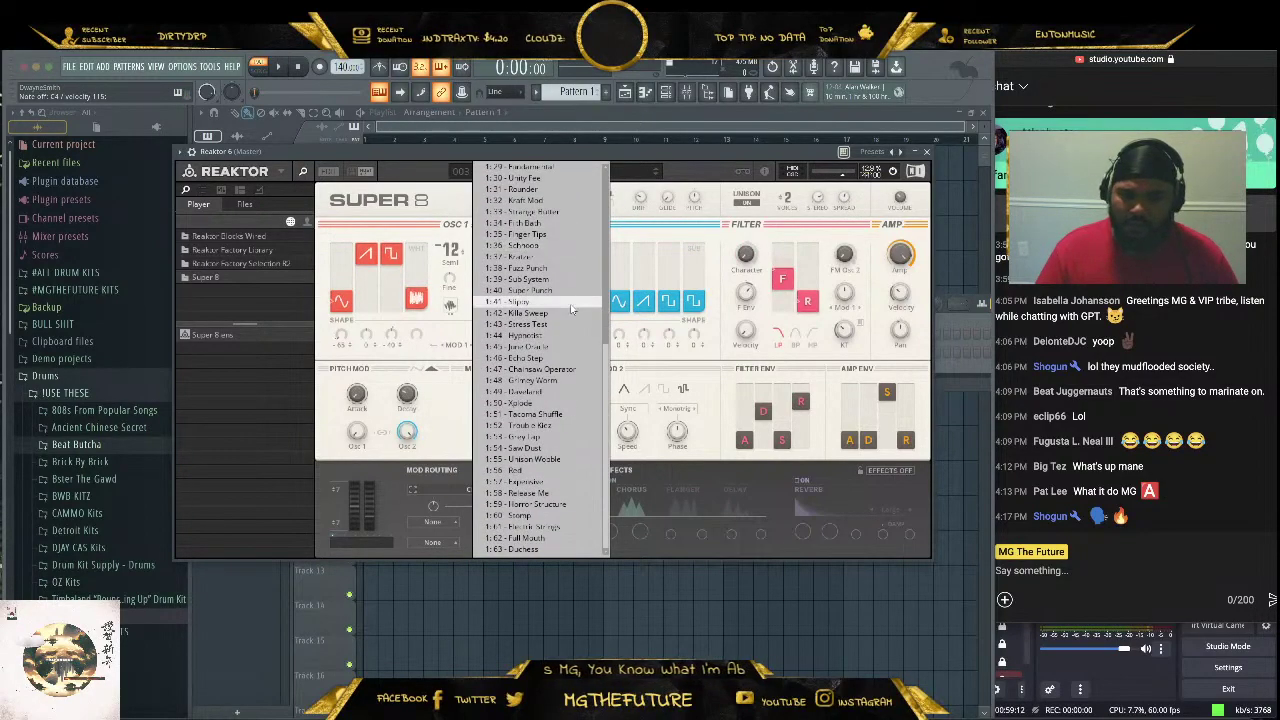
click(551, 213)
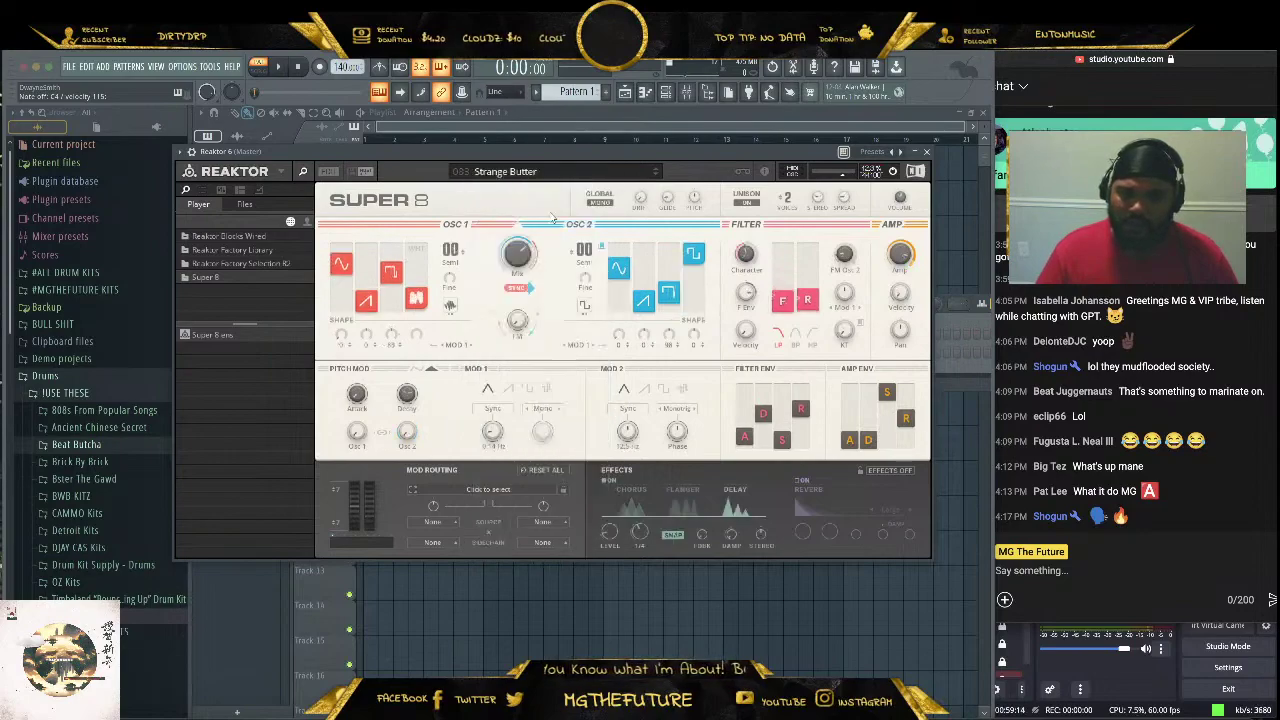
click(656, 175)
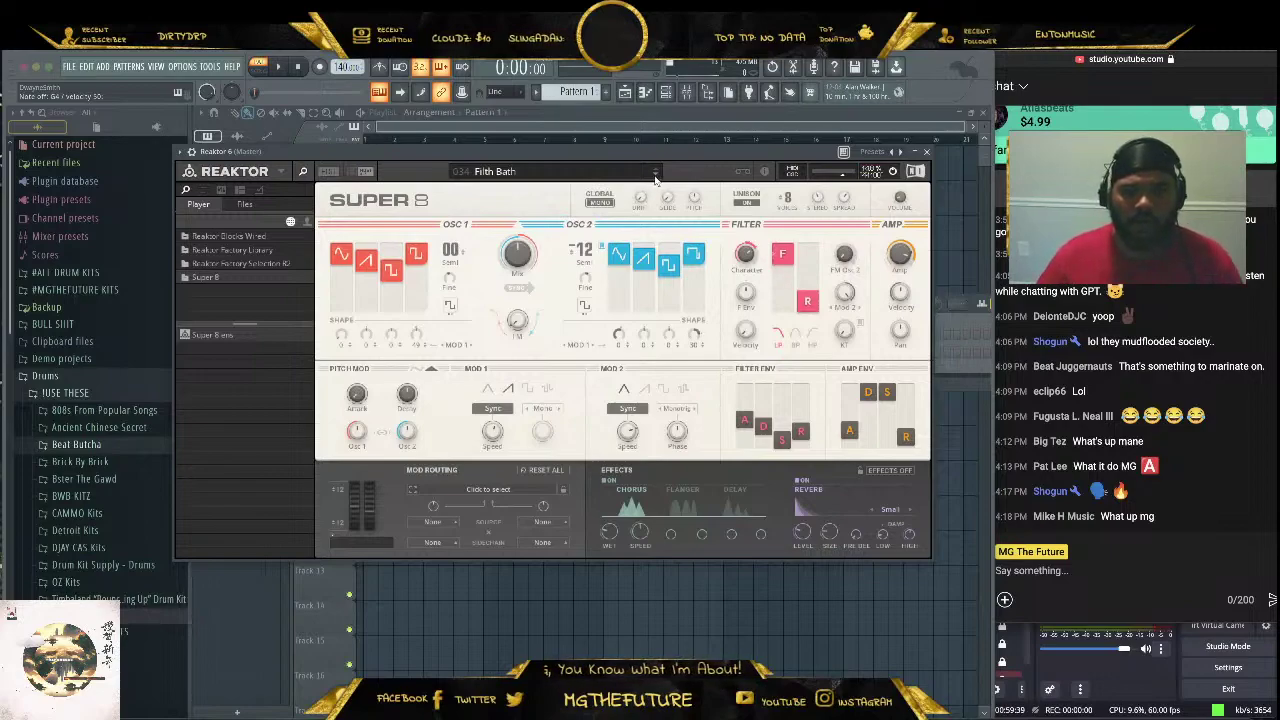
click(655, 174)
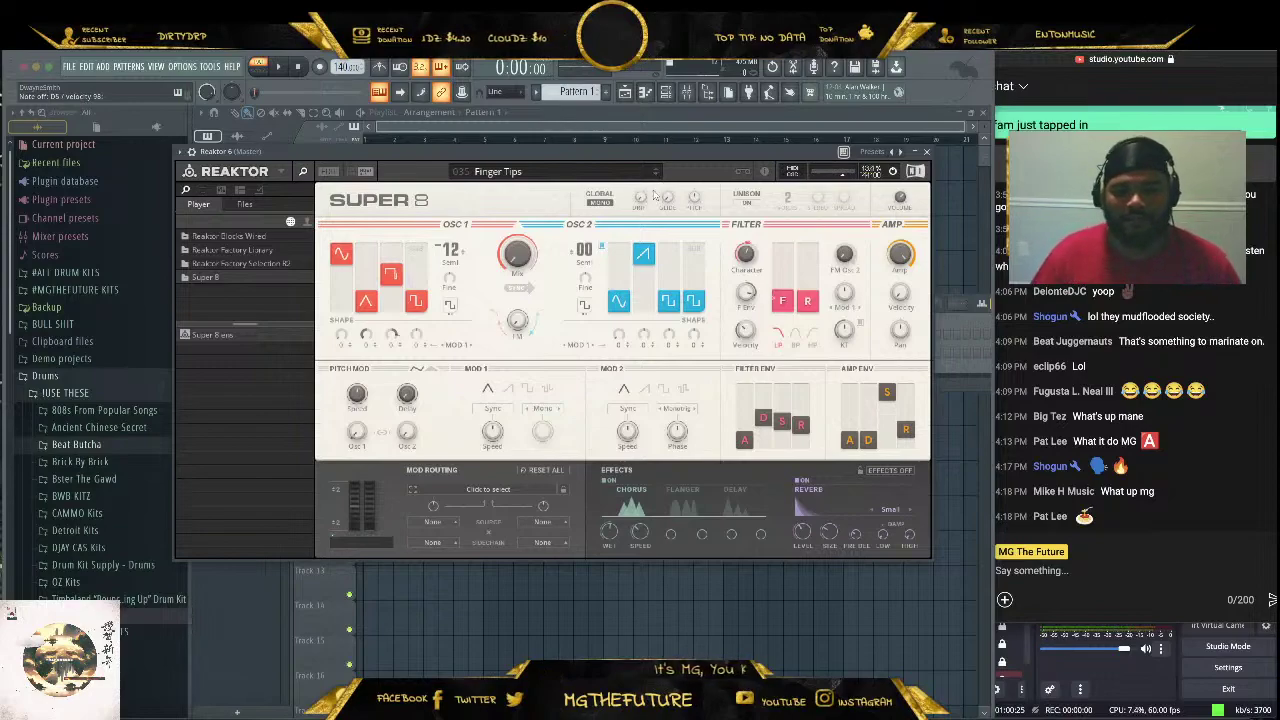
click(926, 152)
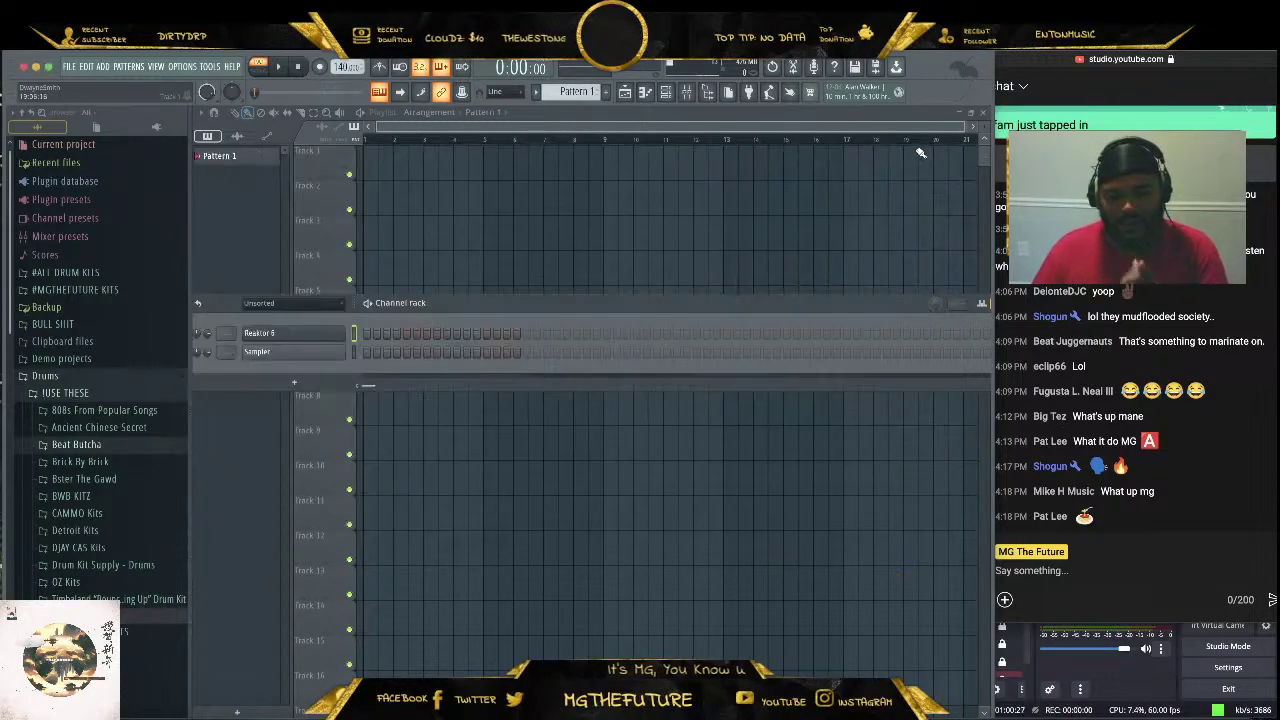
Insert a Komplete Kontrol channel above Reaktor 6 and place its window over the middle of the playlist
right_click(340, 334)
mouse_move(384, 421)
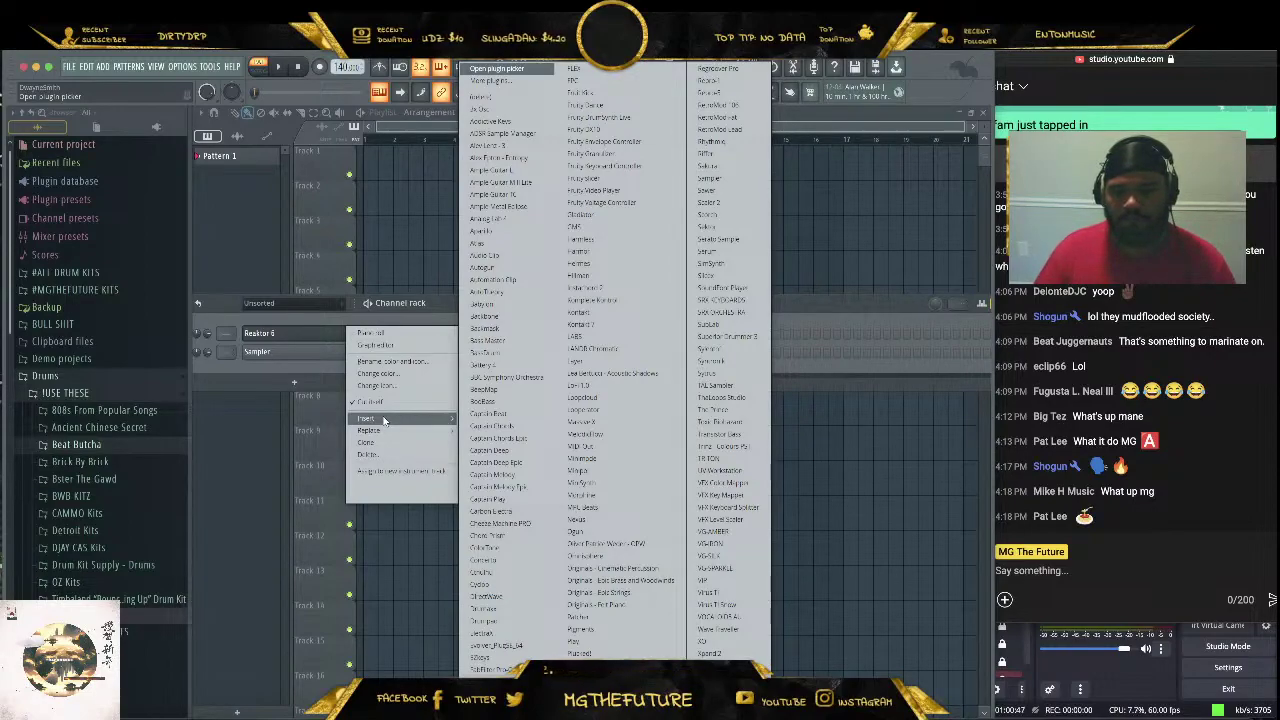
click(655, 301)
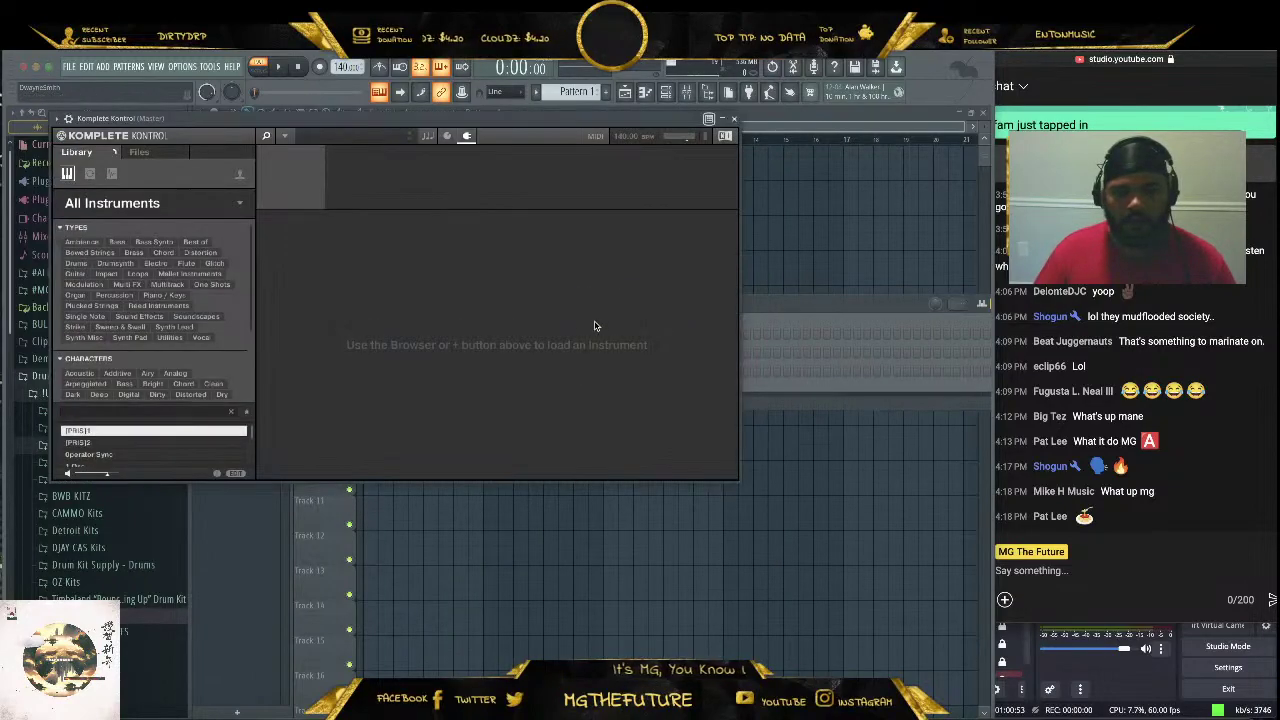
drag(437, 118, 573, 172)
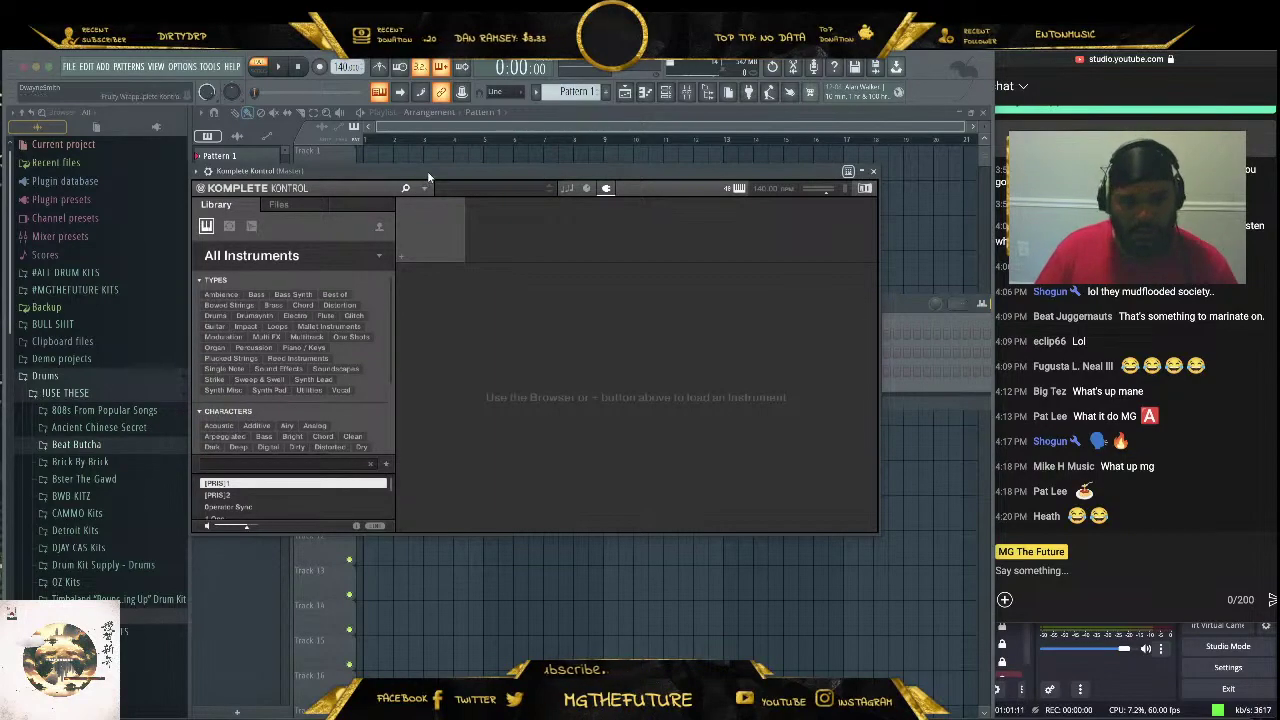
drag(428, 174, 478, 202)
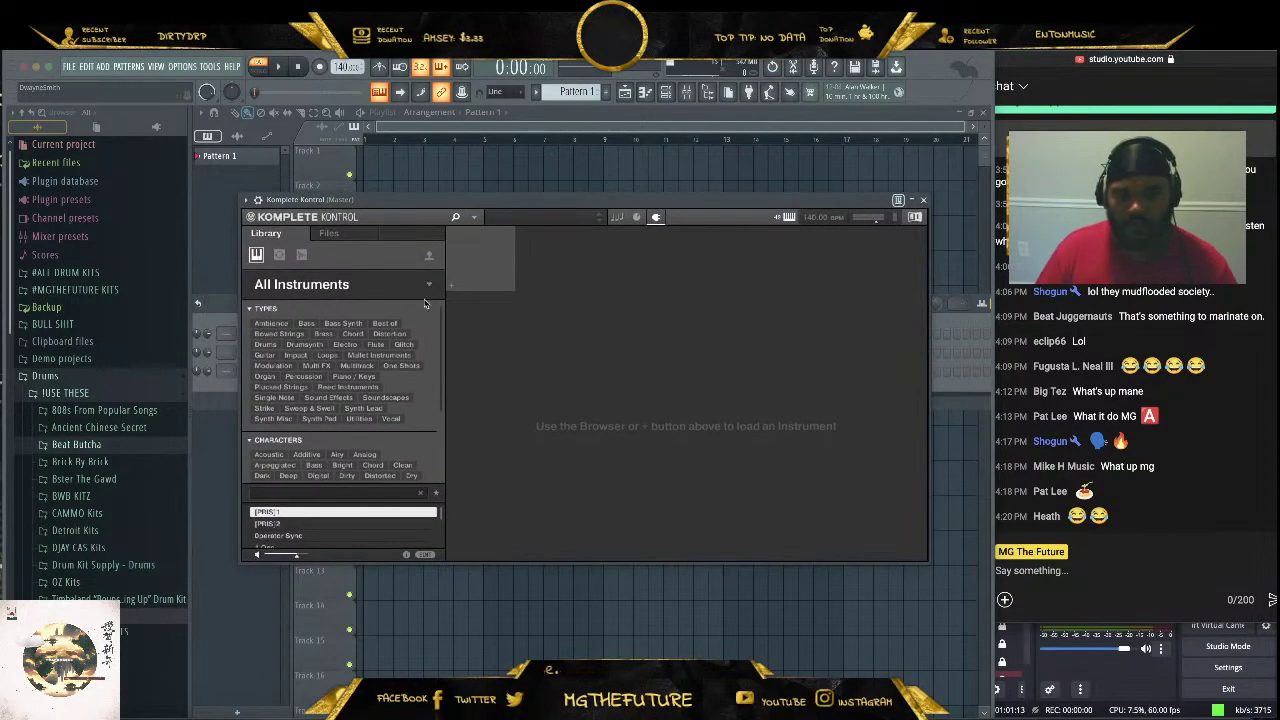
Look into the loops library, return to all instruments and filter them by the Piano / Keys type
click(279, 255)
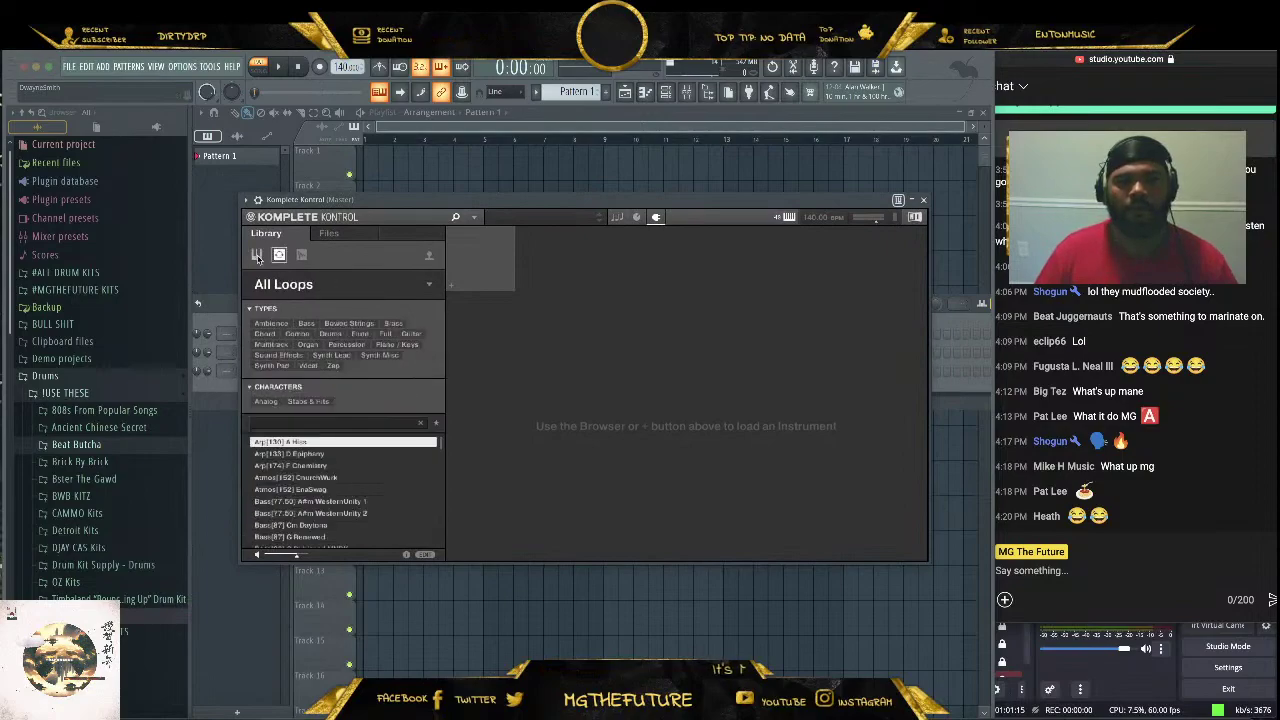
click(256, 254)
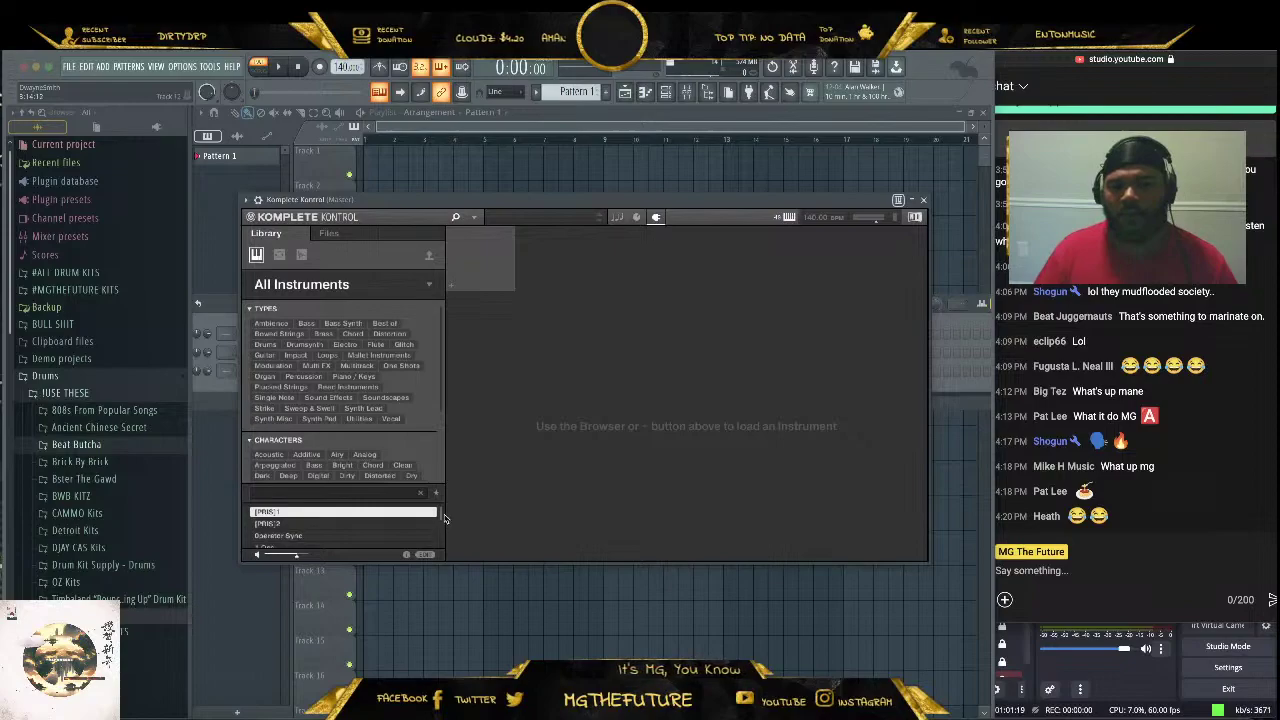
mouse_move(443, 513)
mouse_down()
mouse_move(444, 533)
mouse_move(446, 498)
mouse_up()
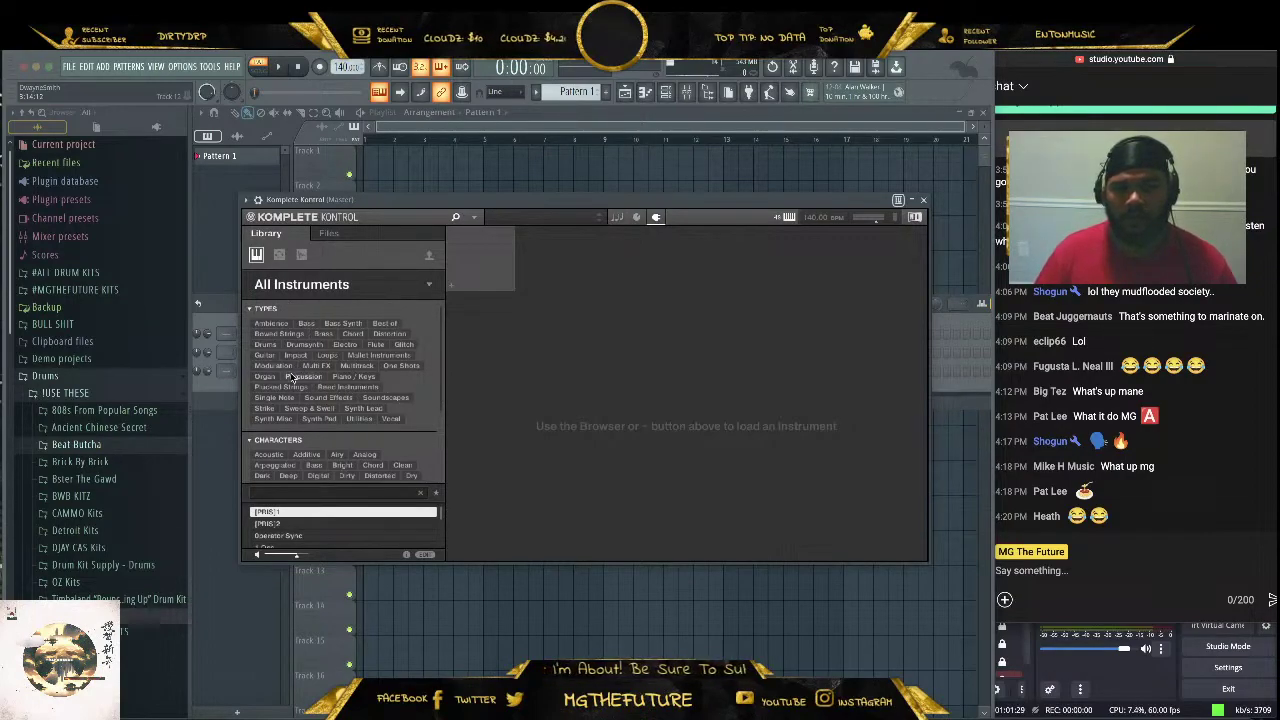
click(353, 376)
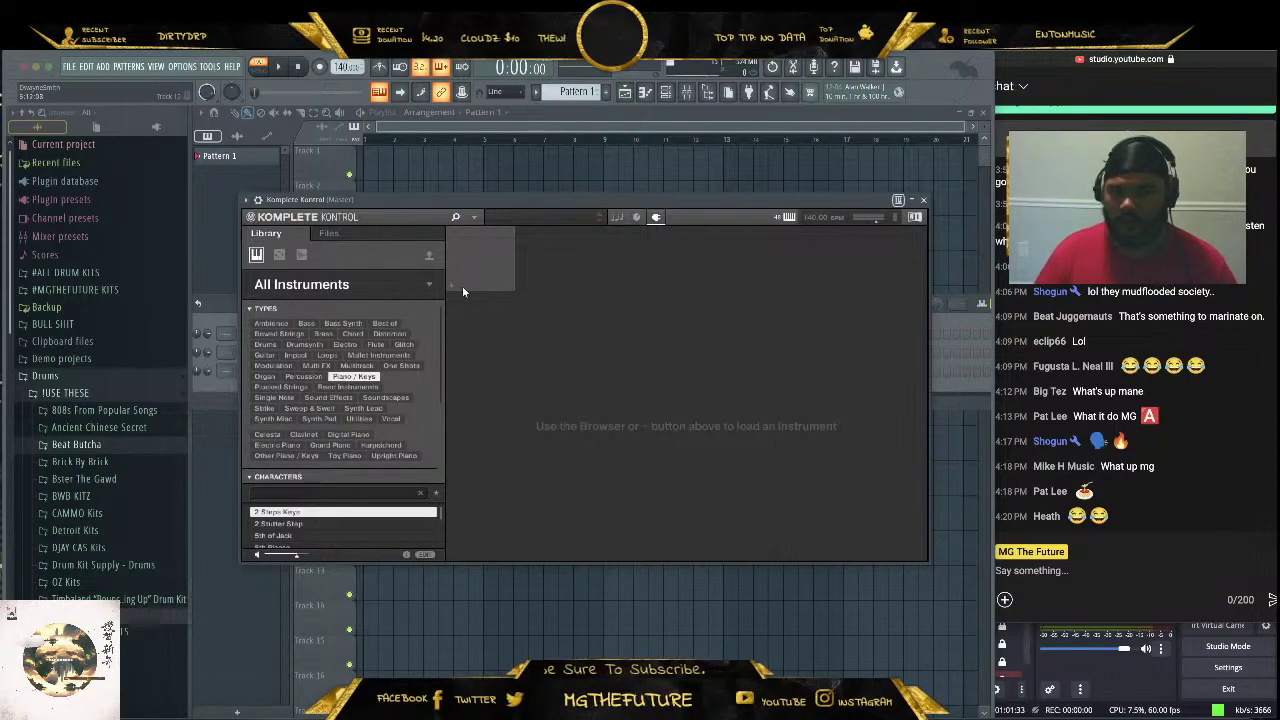
Browse the installed instrument products and choose Cloud Supply from the sampled instruments
click(429, 285)
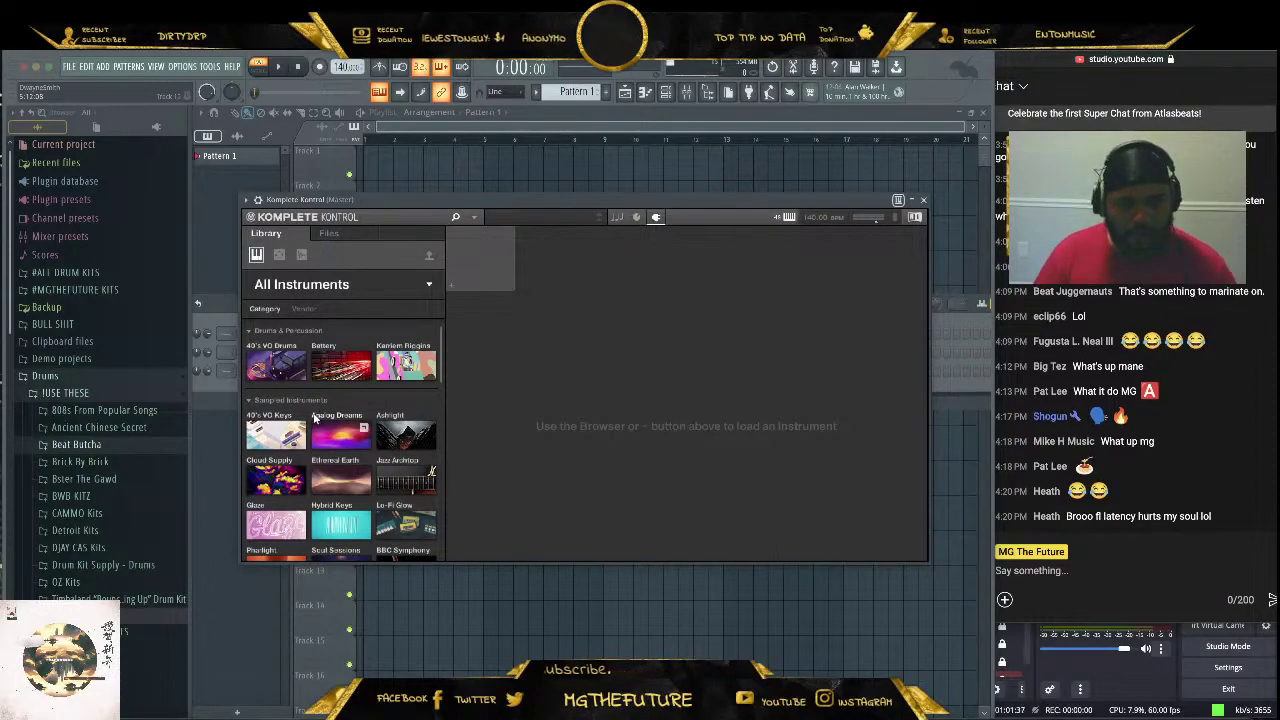
scroll(325, 418, down, 2)
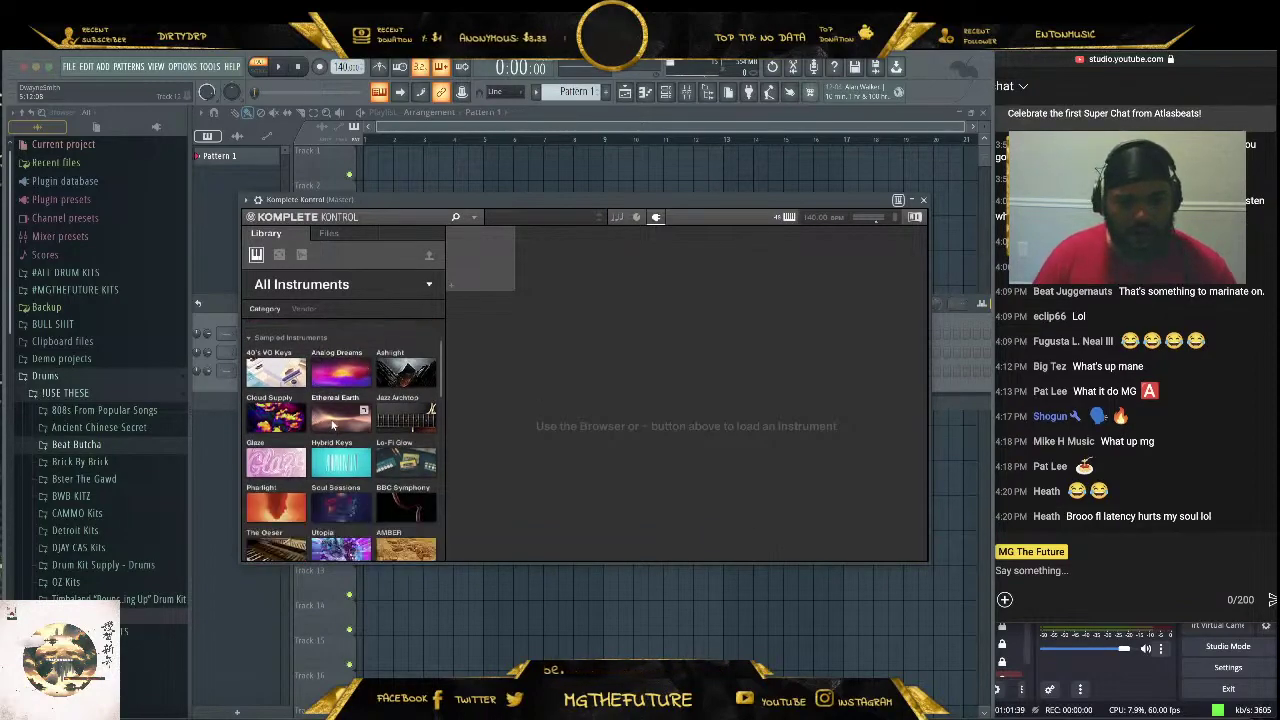
scroll(330, 488, down, 5)
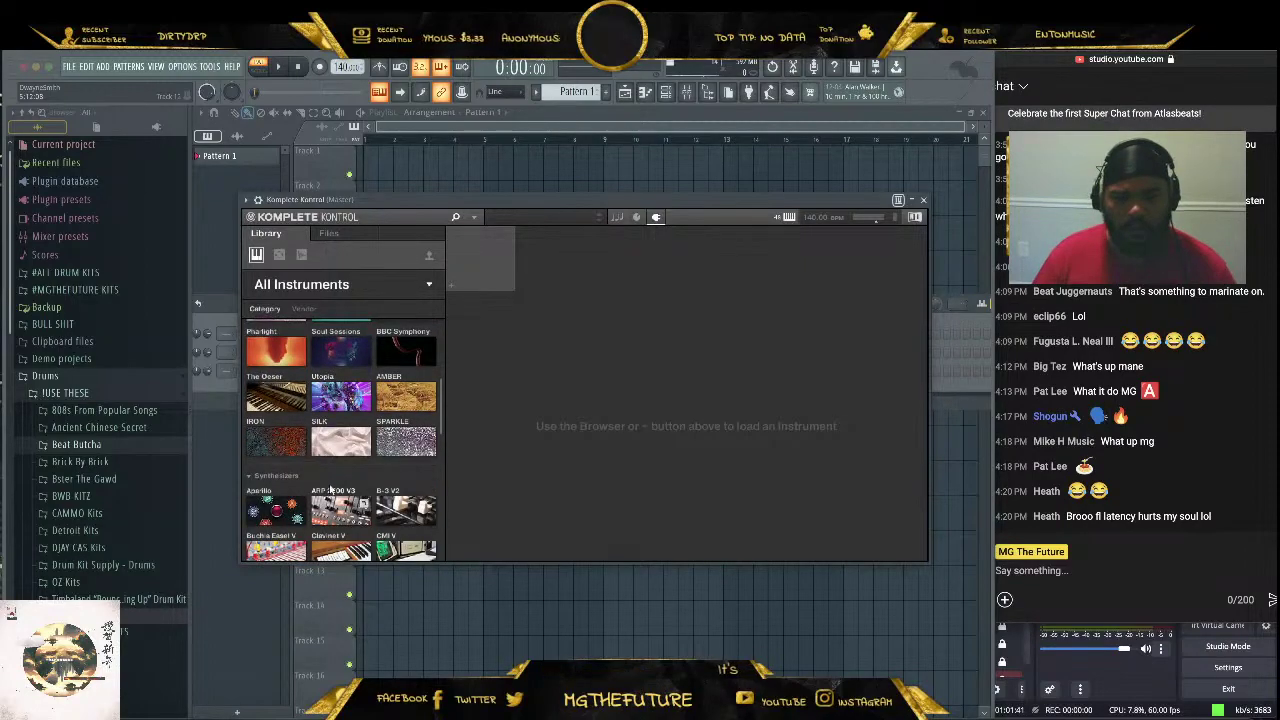
scroll(337, 474, up, 3)
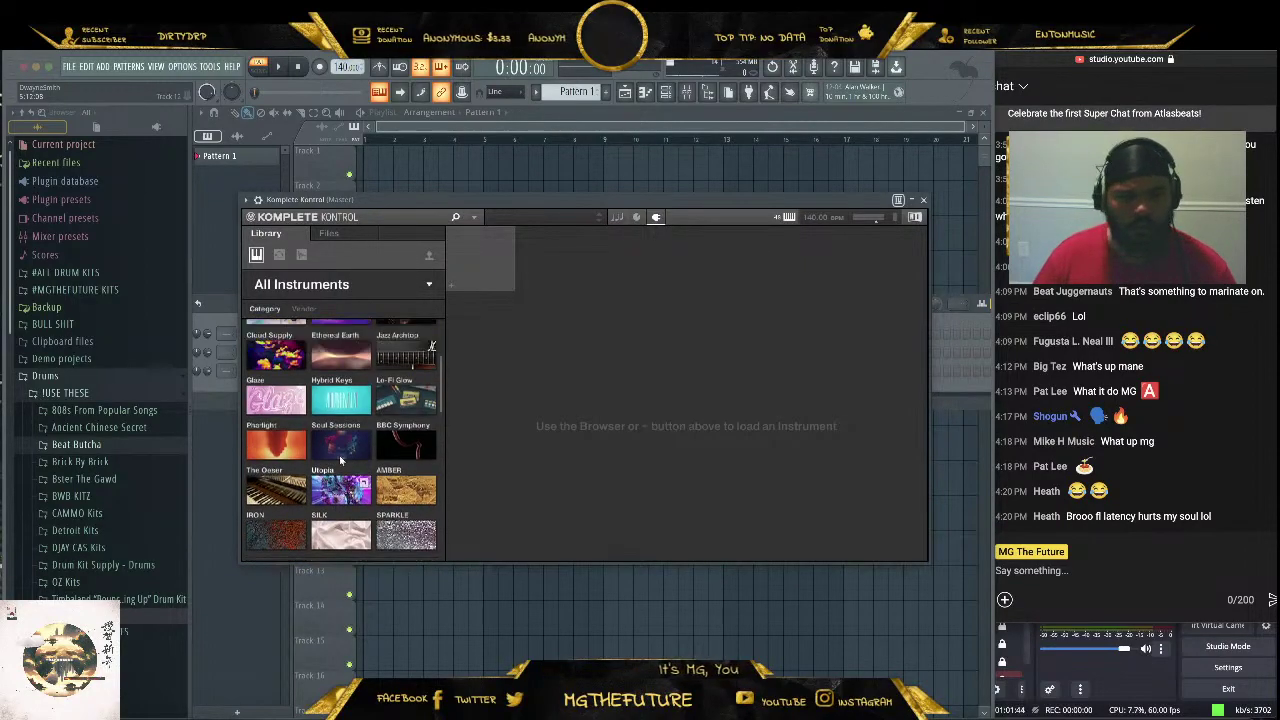
scroll(284, 424, up, 1)
click(282, 395)
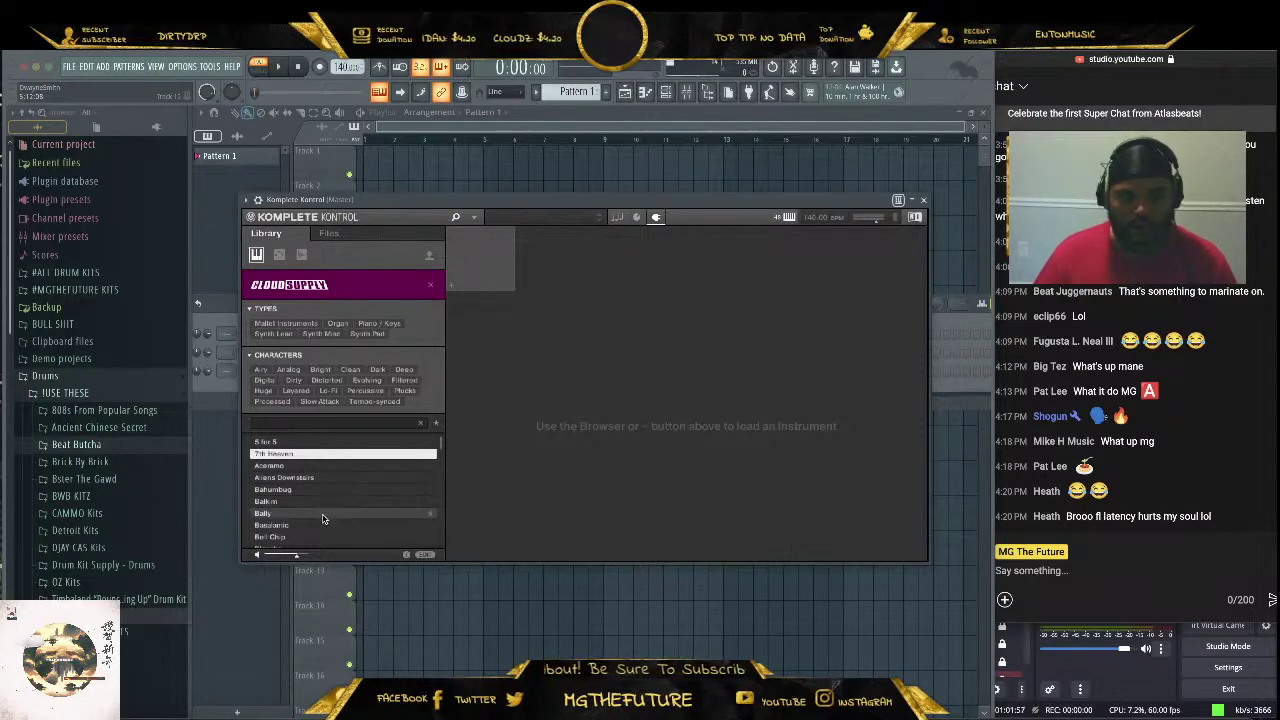
Filter the Cloud Supply presets by Piano / Keys, load Basalamic and move the instrument window fully into view
scroll(340, 516, down, 1)
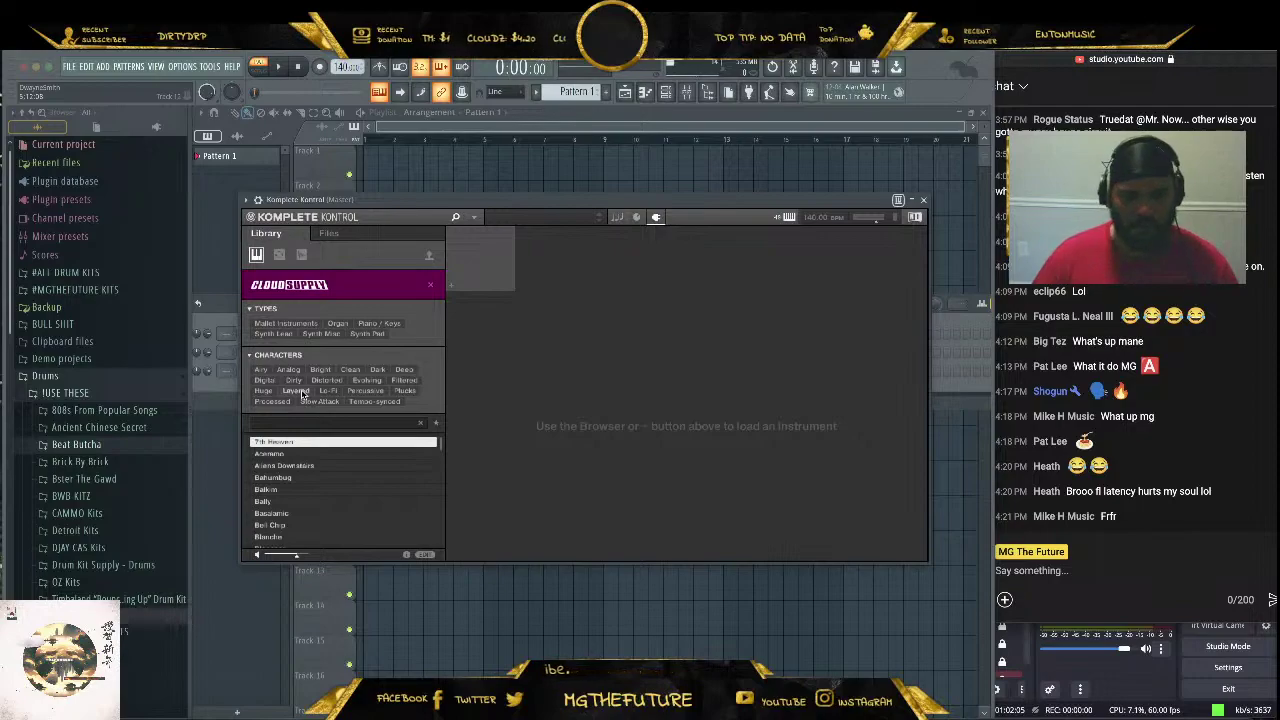
click(386, 325)
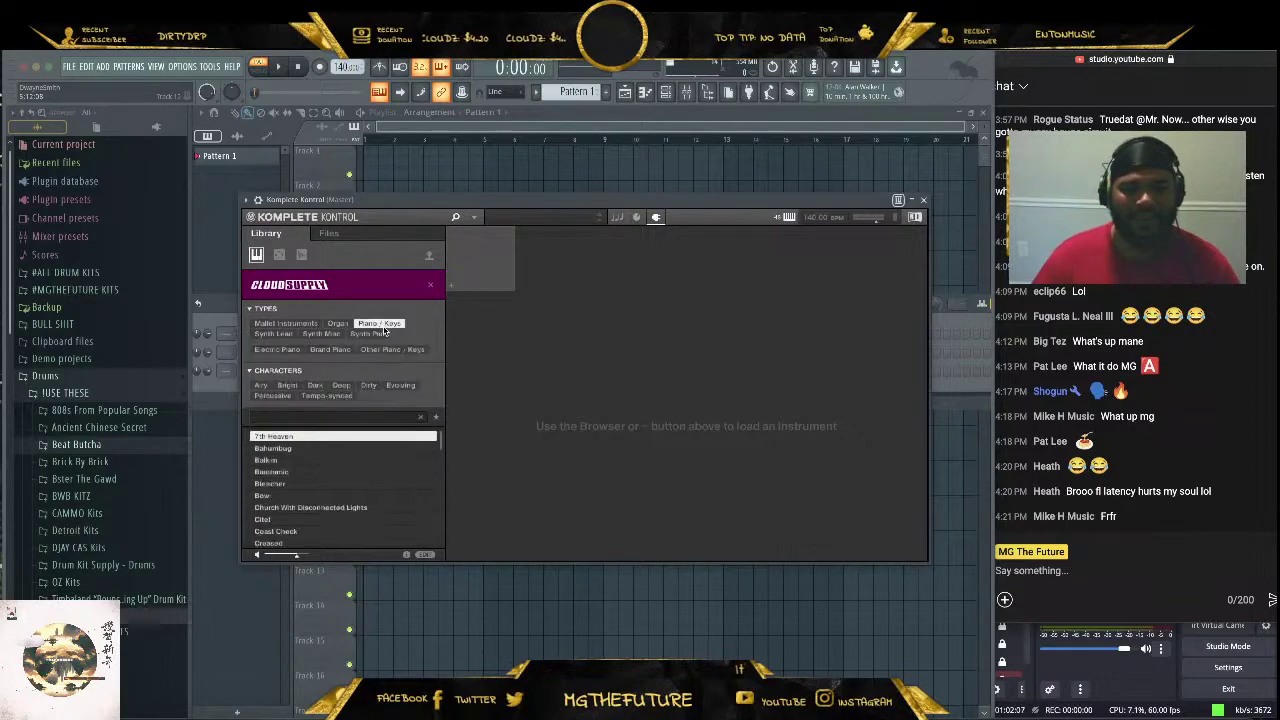
click(306, 476)
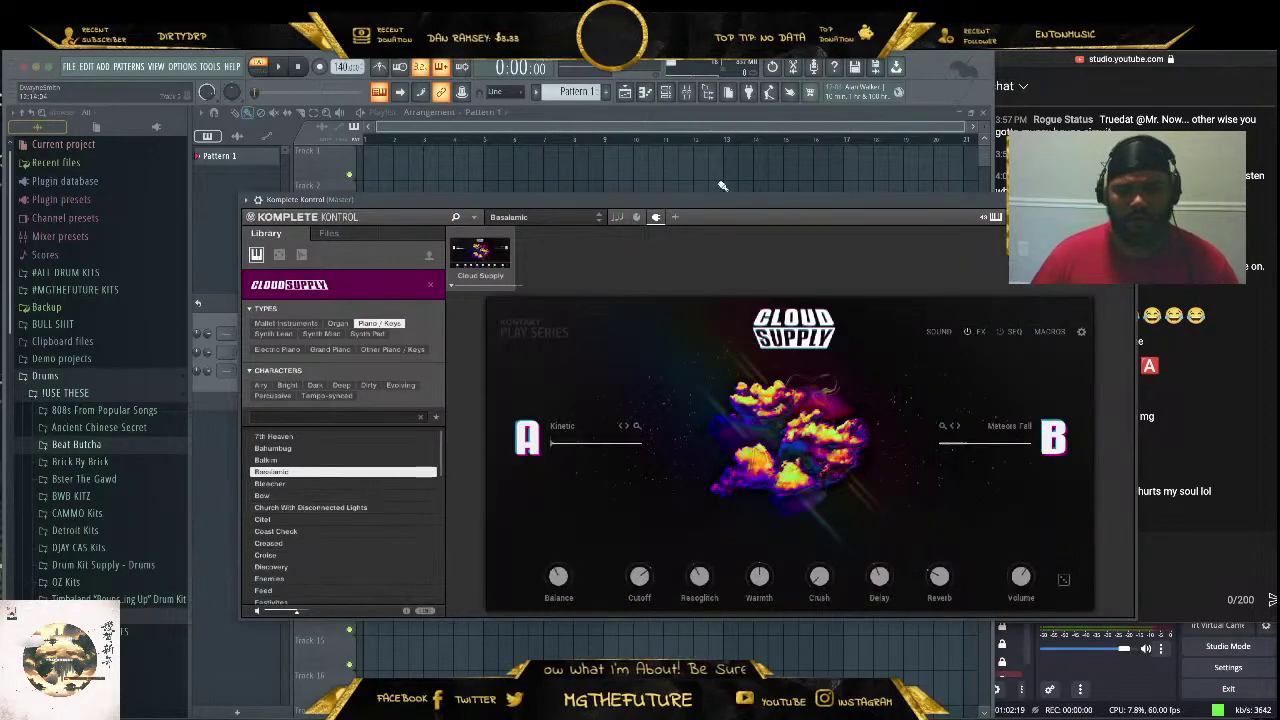
drag(661, 205, 507, 150)
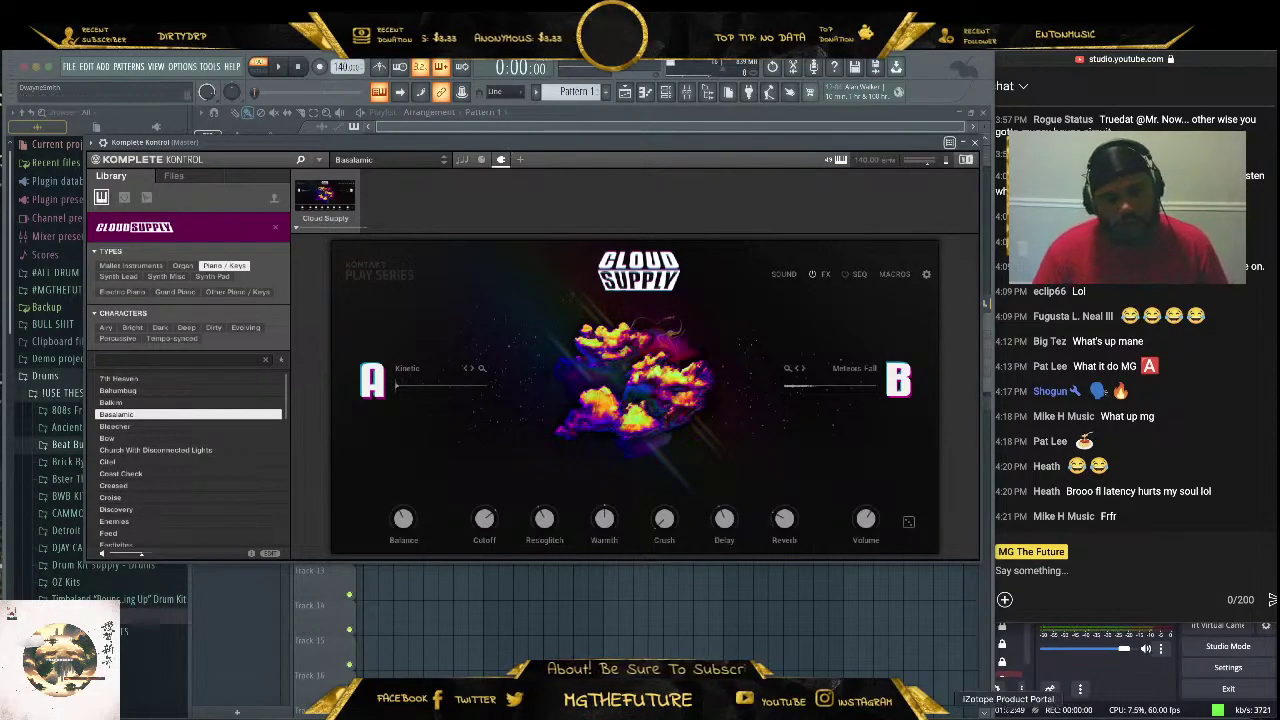
Examine the zodiac key chart in zodiac sign.png from Downloads, put it away and close the Komplete Kontrol window
click(1102, 717)
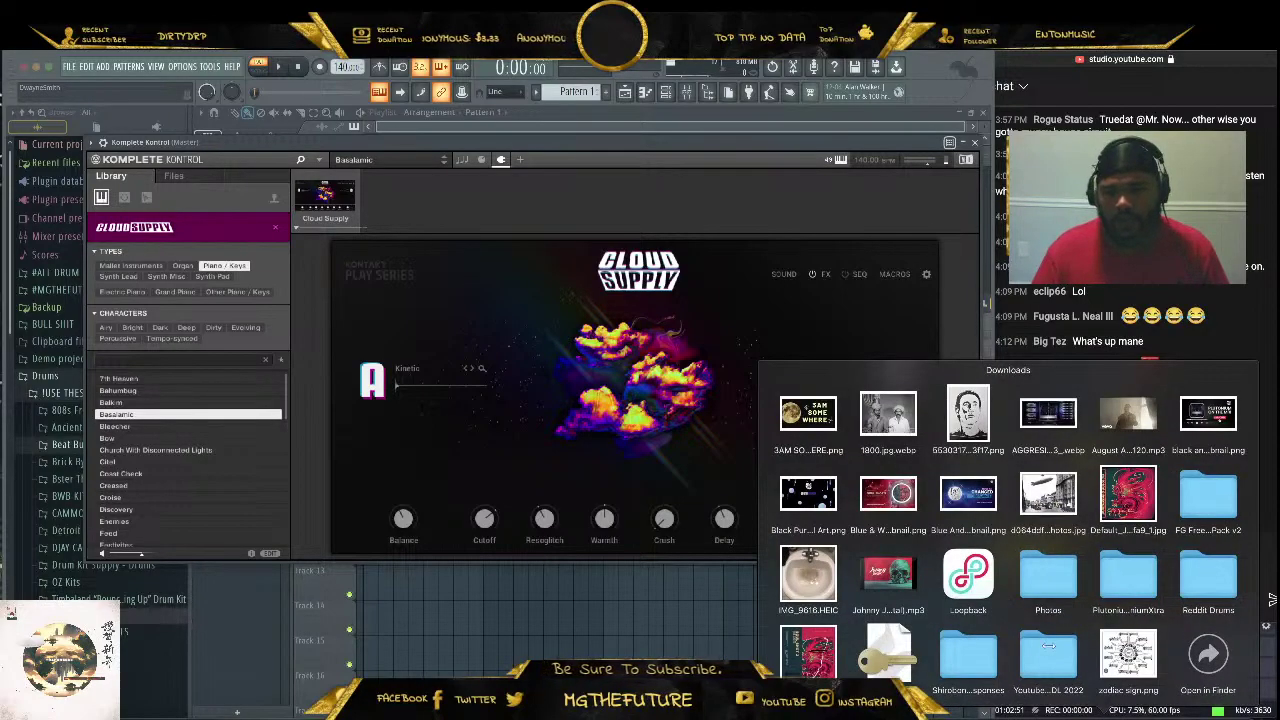
click(1128, 655)
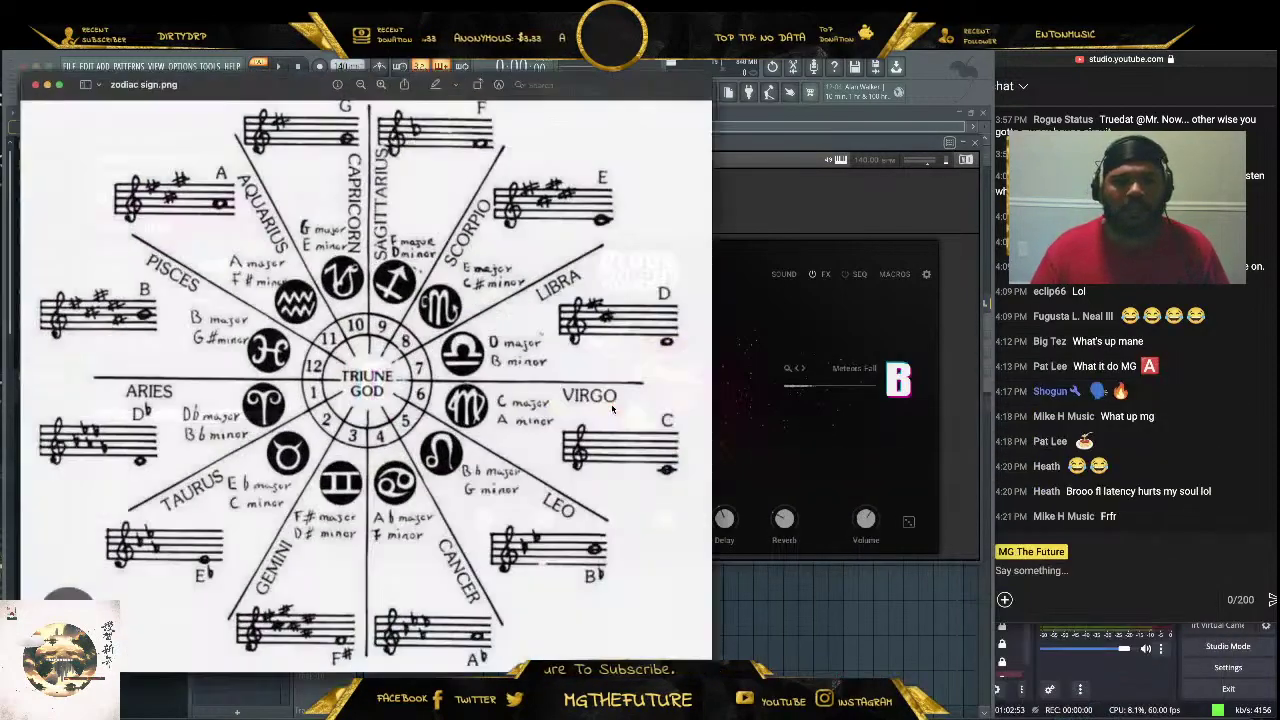
drag(260, 66, 451, 60)
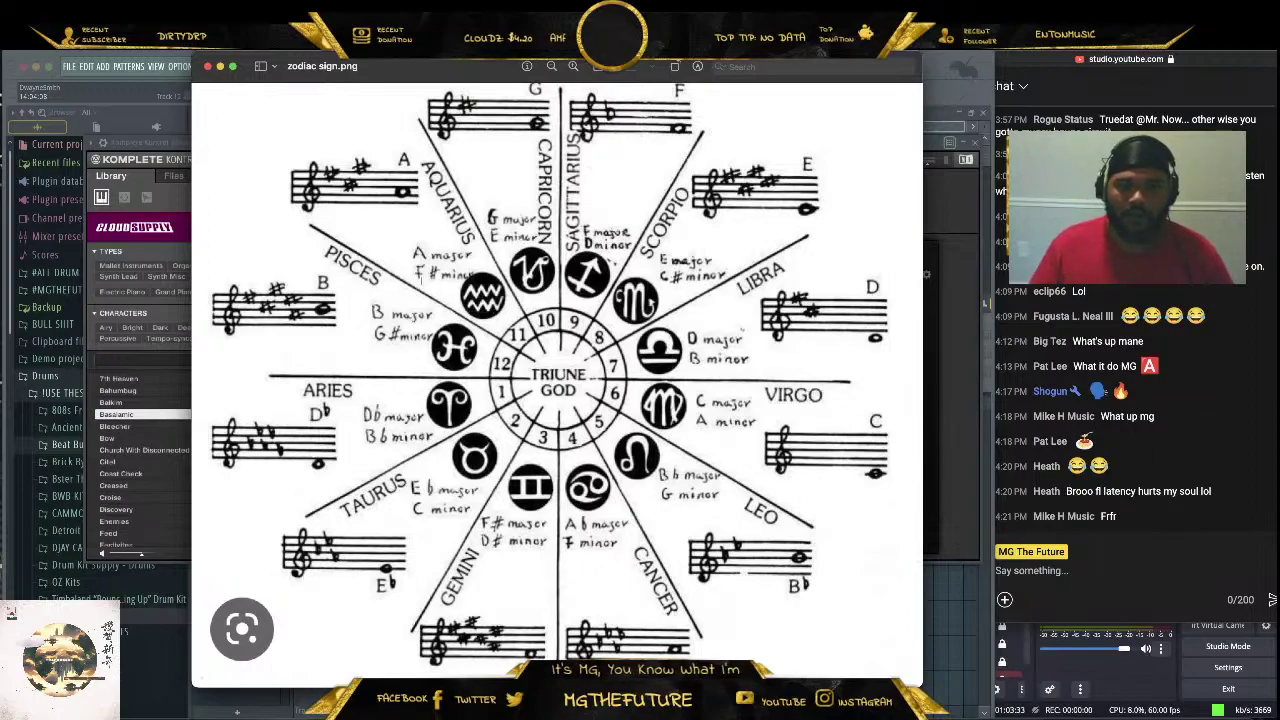
click(220, 67)
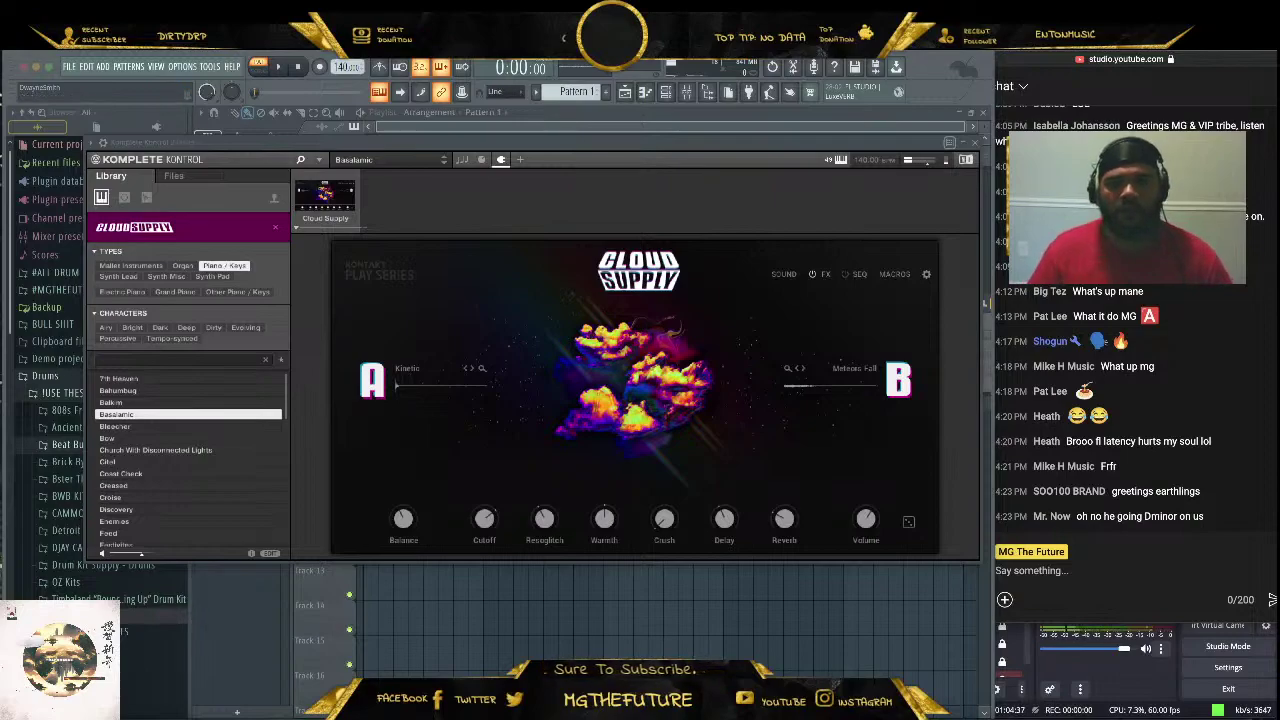
click(975, 143)
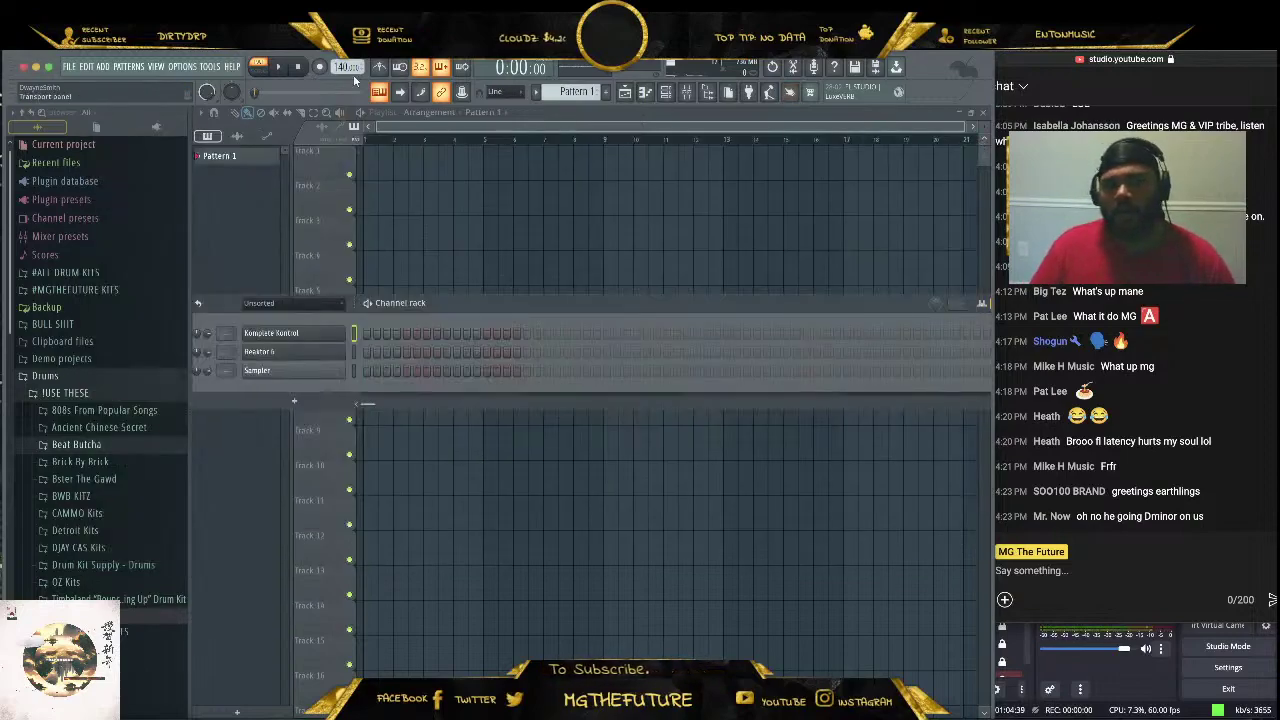
Set the project tempo to 120 and record a melody into Pattern 1 on the Komplete Kontrol channel
drag(343, 68, 343, 80)
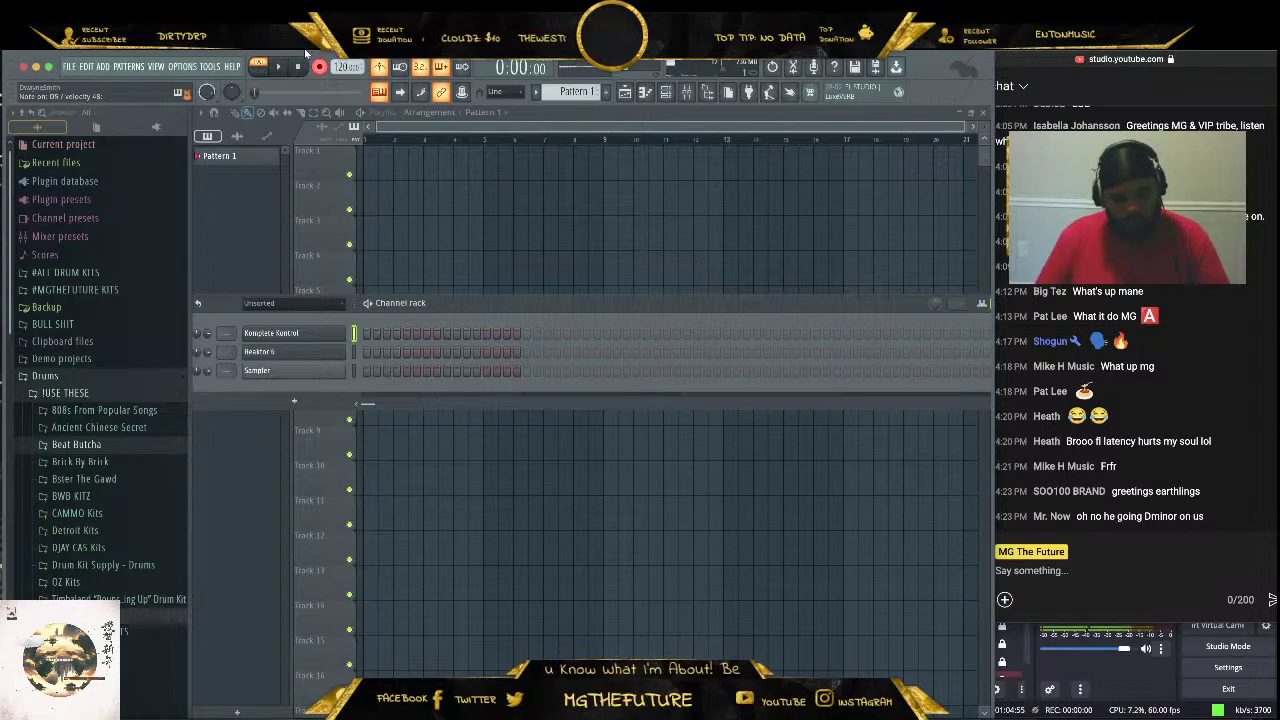
click(299, 67)
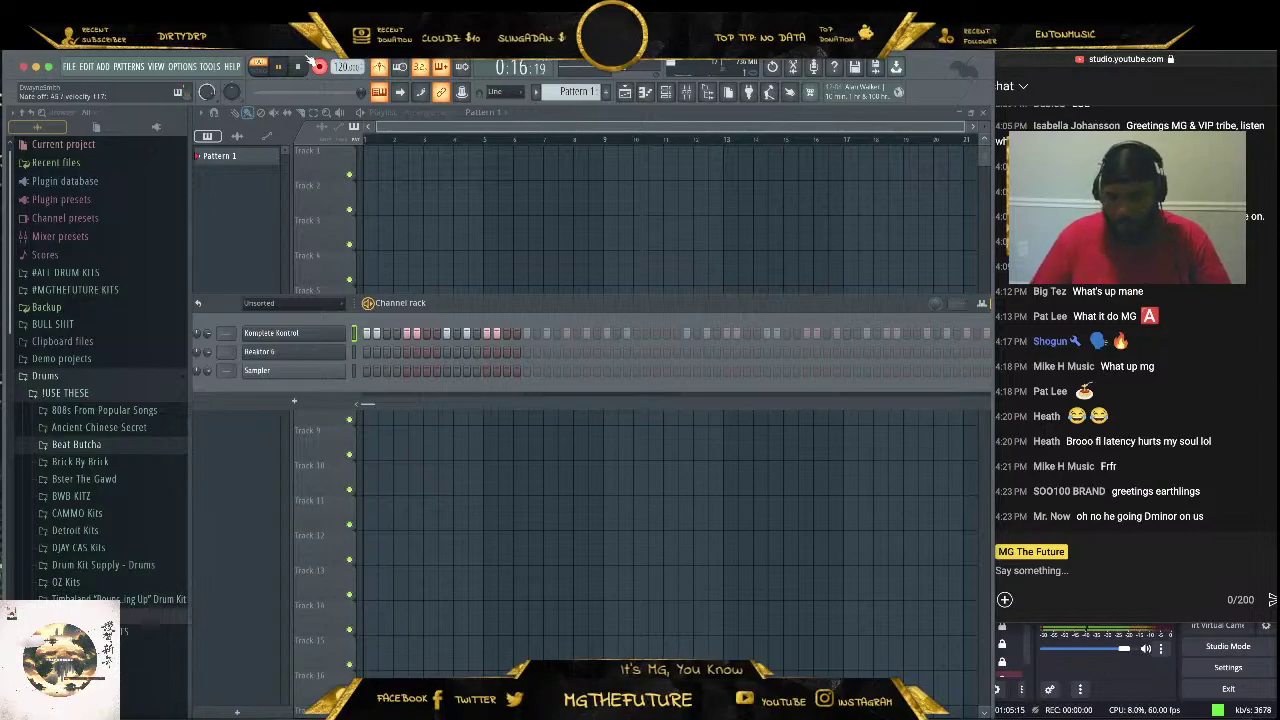
key(space)
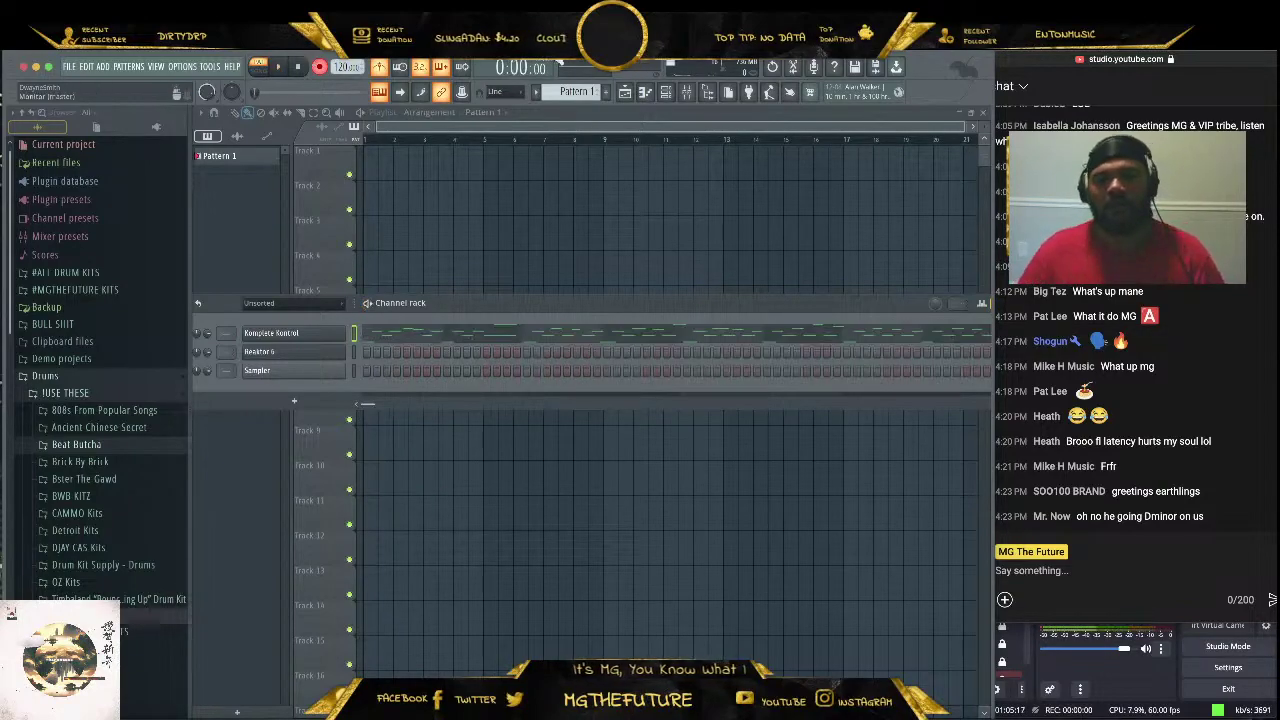
Open the recorded melody in the piano roll and cut the notes in bars 7 and 8
click(623, 333)
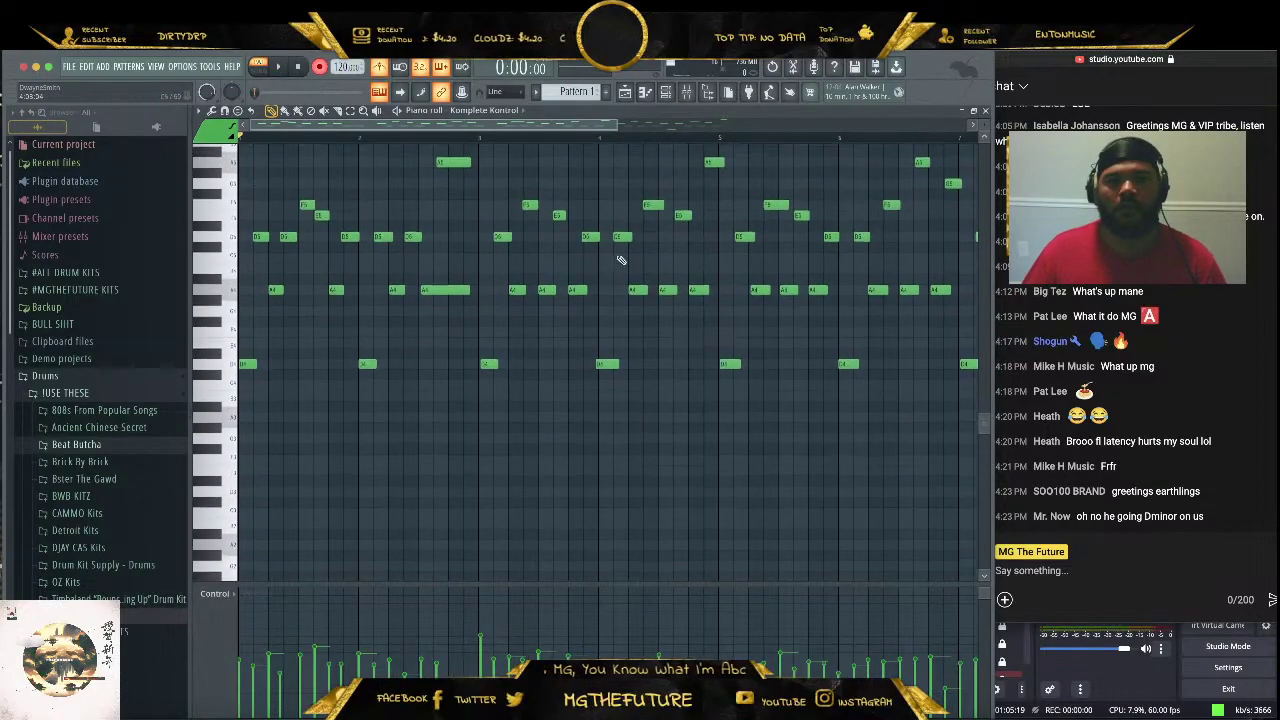
drag(617, 126, 874, 142)
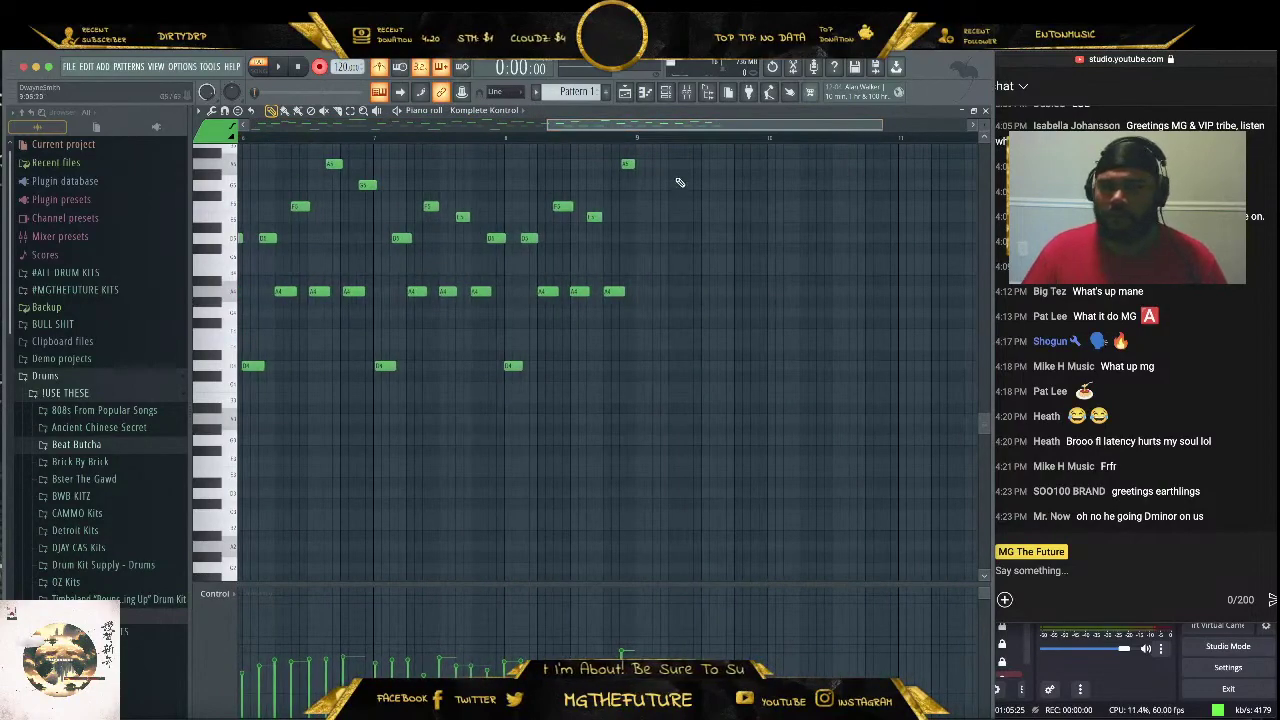
drag(680, 158, 389, 451)
key(Delete)
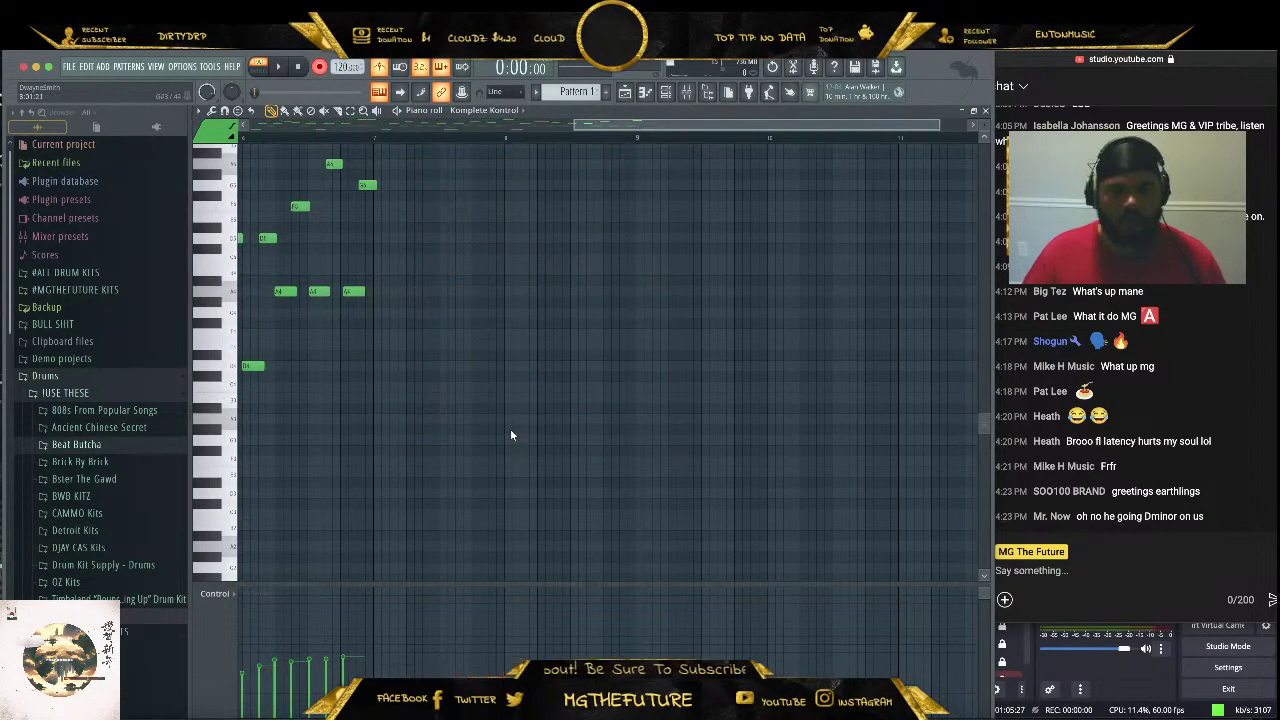
Delete all the remaining recorded notes and clear the time selection, leaving the piano roll empty
key(ctrl+a)
key(Delete)
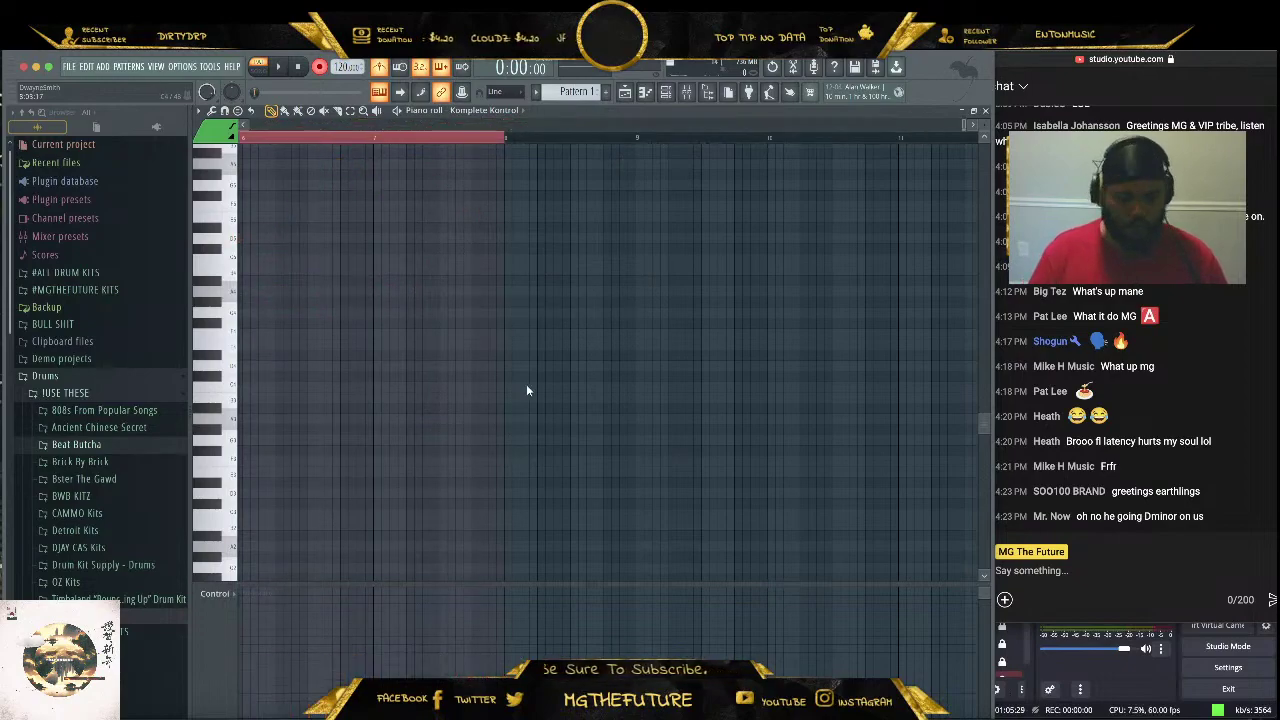
click(451, 147)
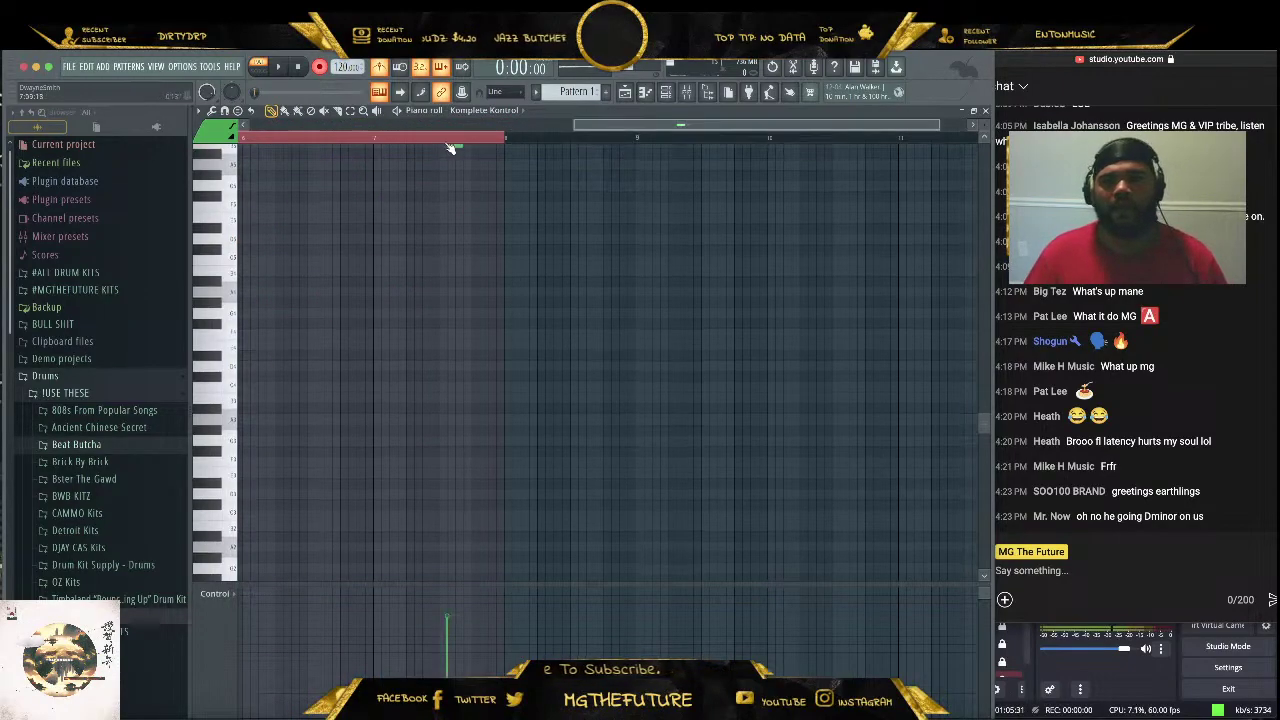
right_click(452, 147)
click(480, 137)
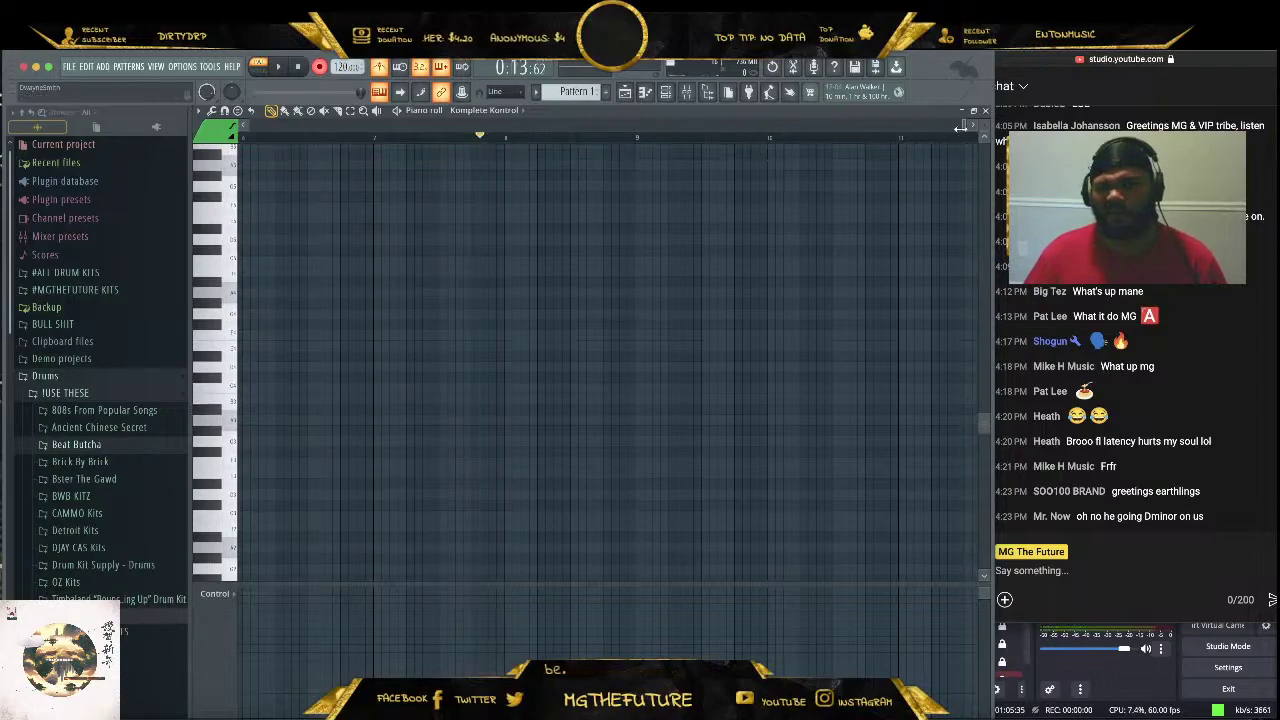
Paste the cut two-bar melody at the beginning of the pattern and shift it so its first note starts on bar 1
drag(963, 127, 797, 126)
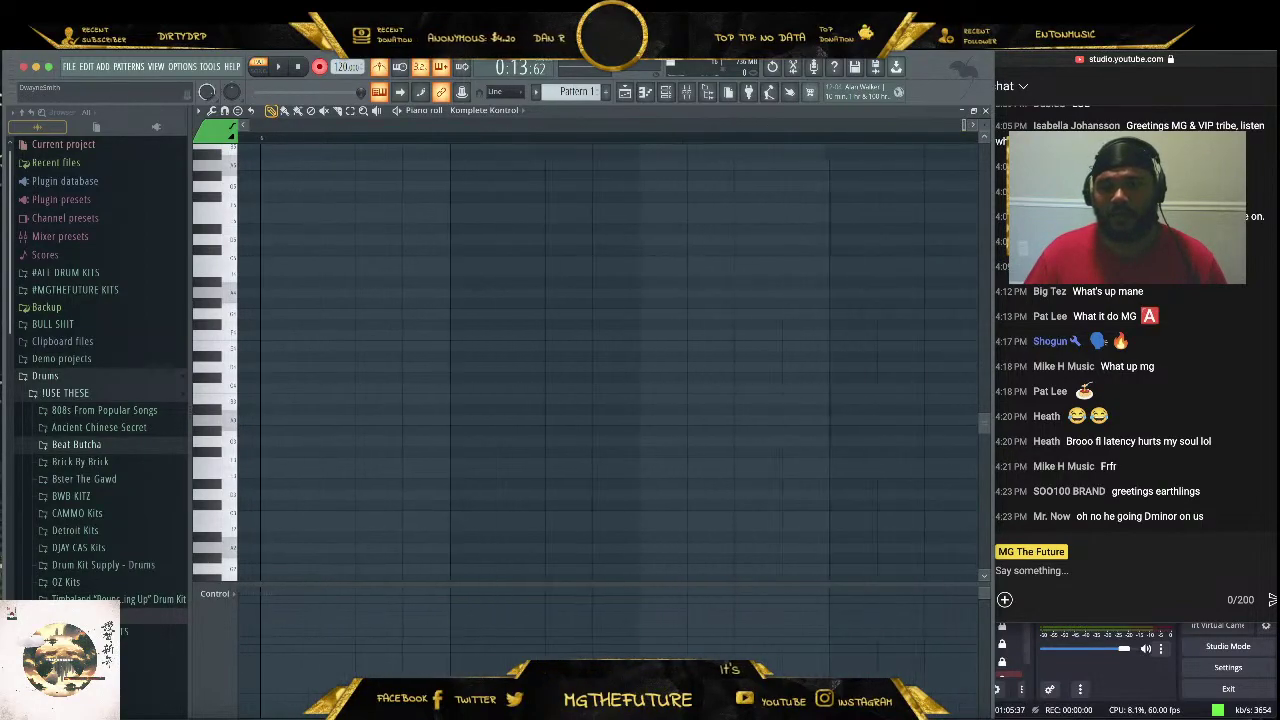
drag(965, 125, 154, 163)
click(262, 147)
right_click(262, 147)
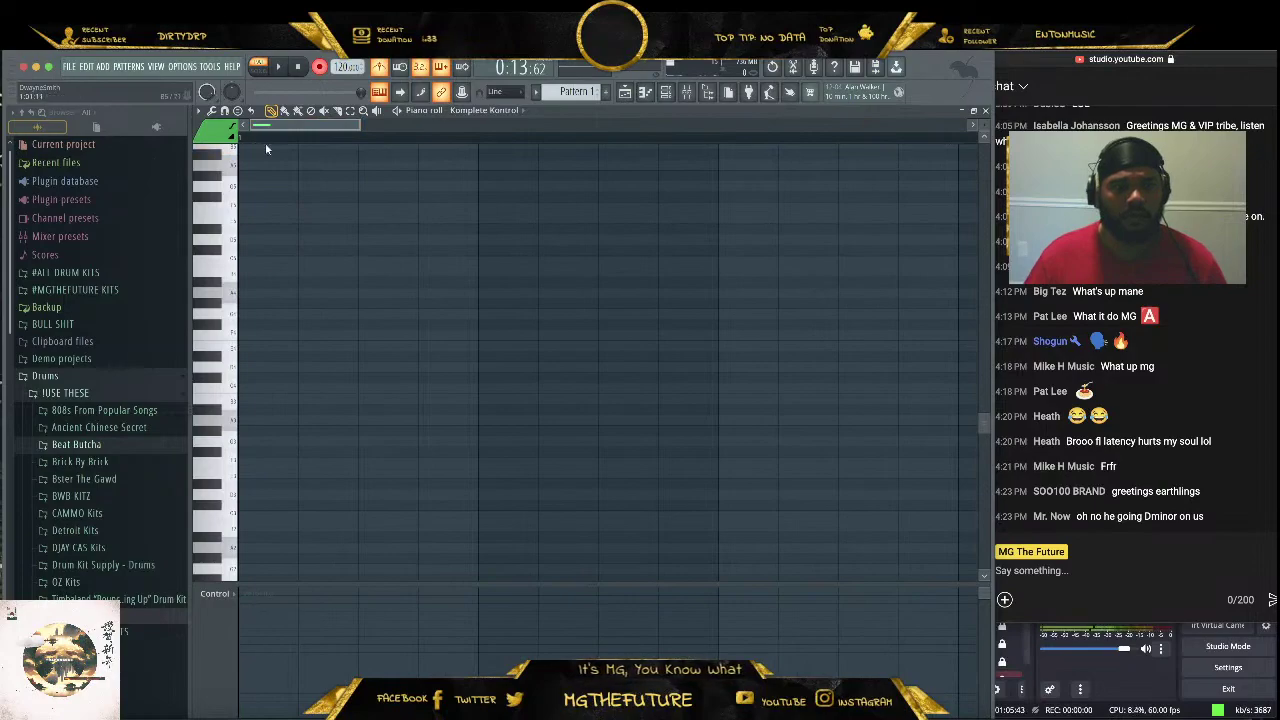
key(ctrl+v)
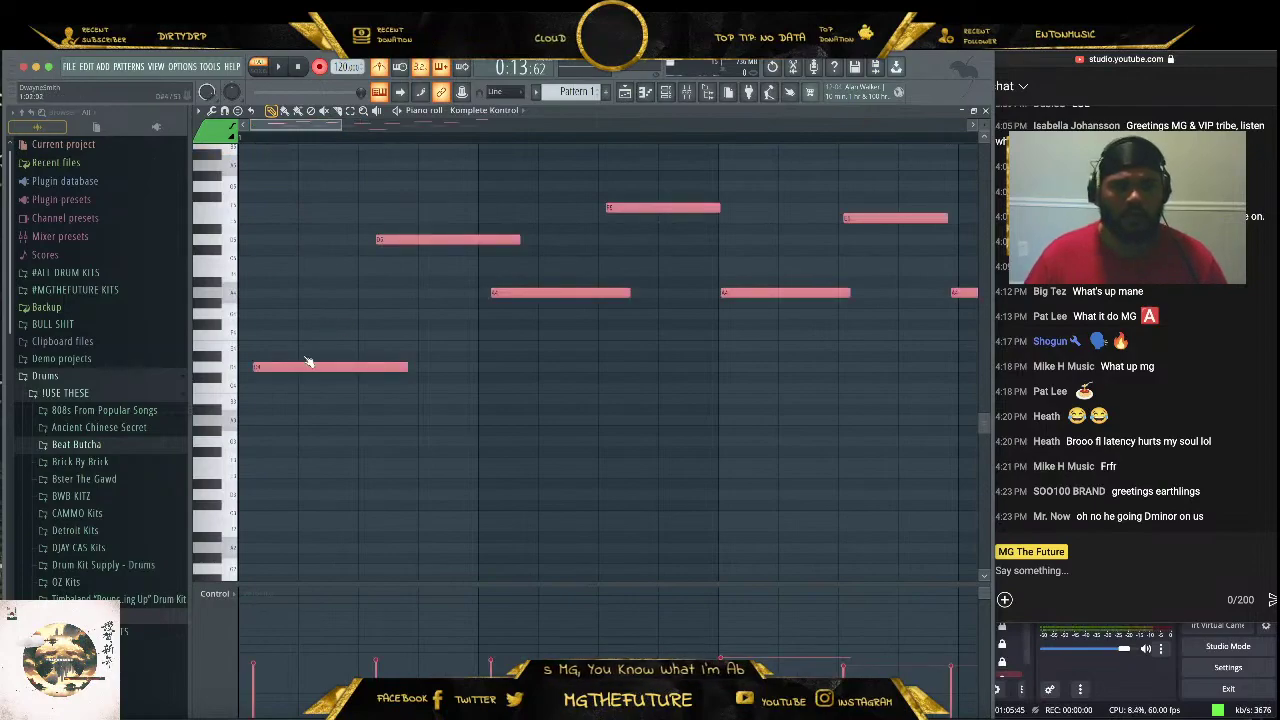
drag(299, 366, 244, 367)
key(space)
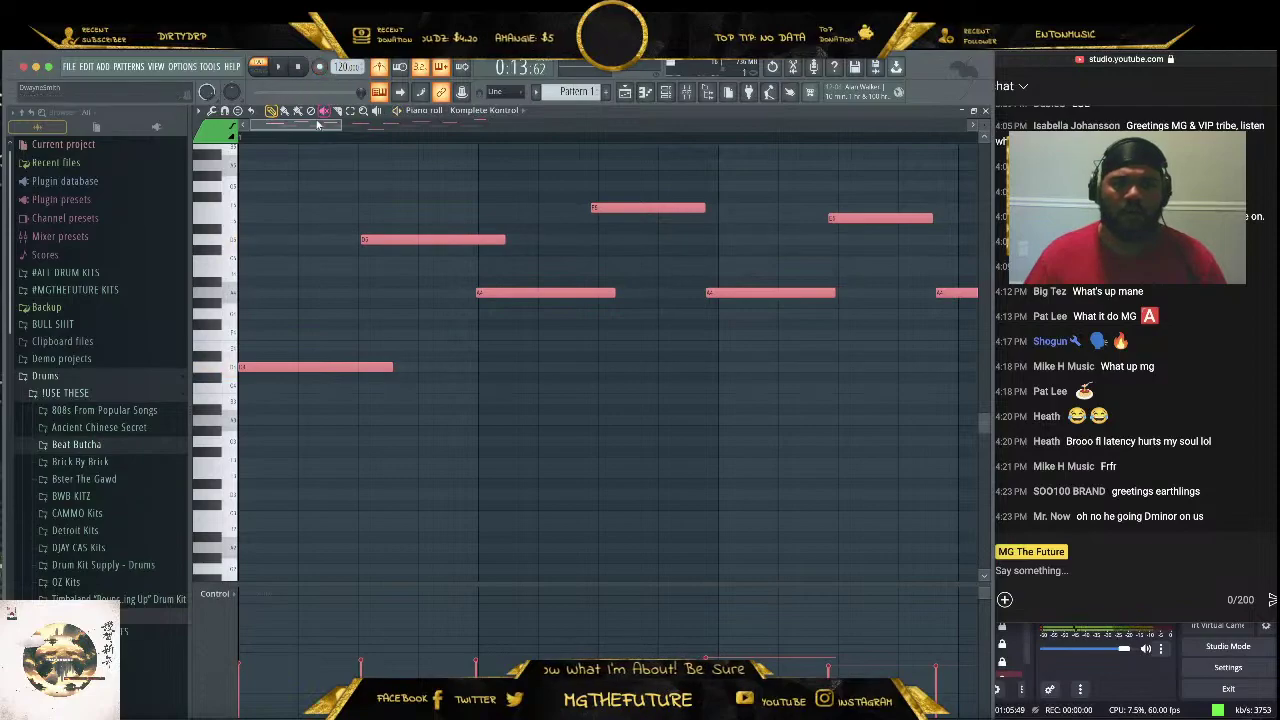
Quantize all the pasted notes across bars 1 and 2 and play the two-bar selection
scroll(314, 213, up, 2)
scroll(314, 213, up, 5)
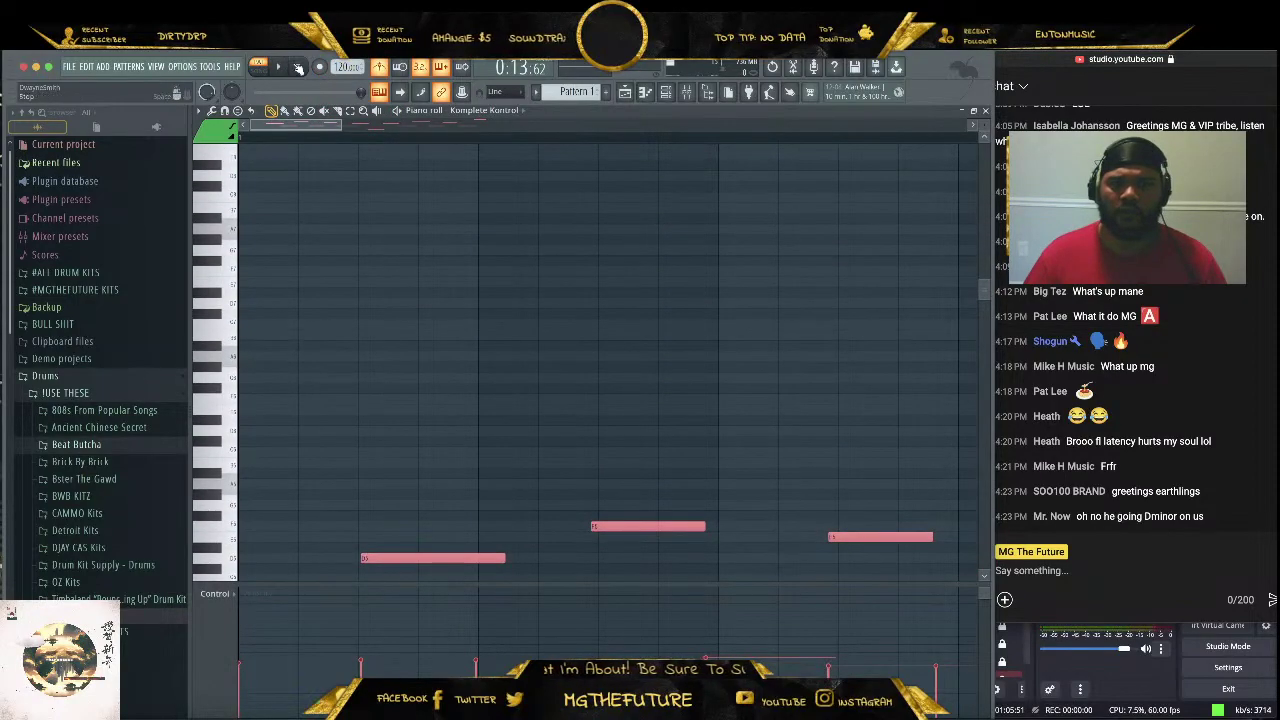
key(space)
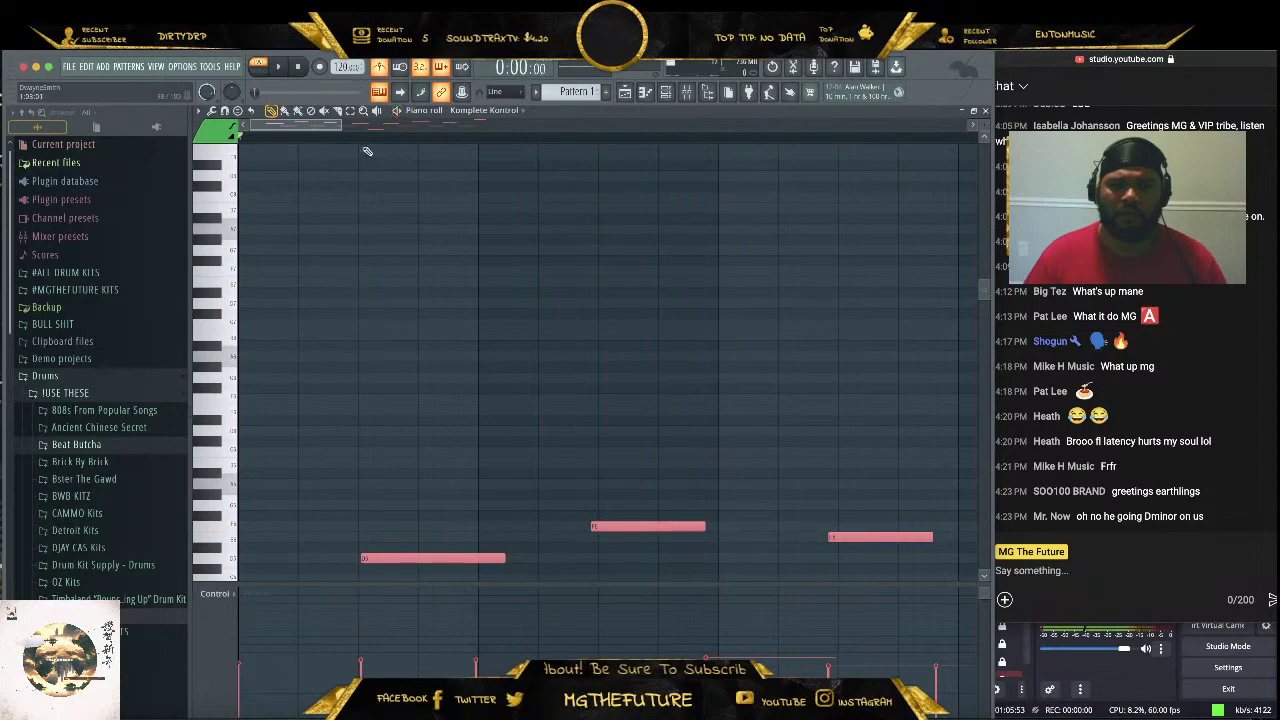
drag(343, 126, 521, 131)
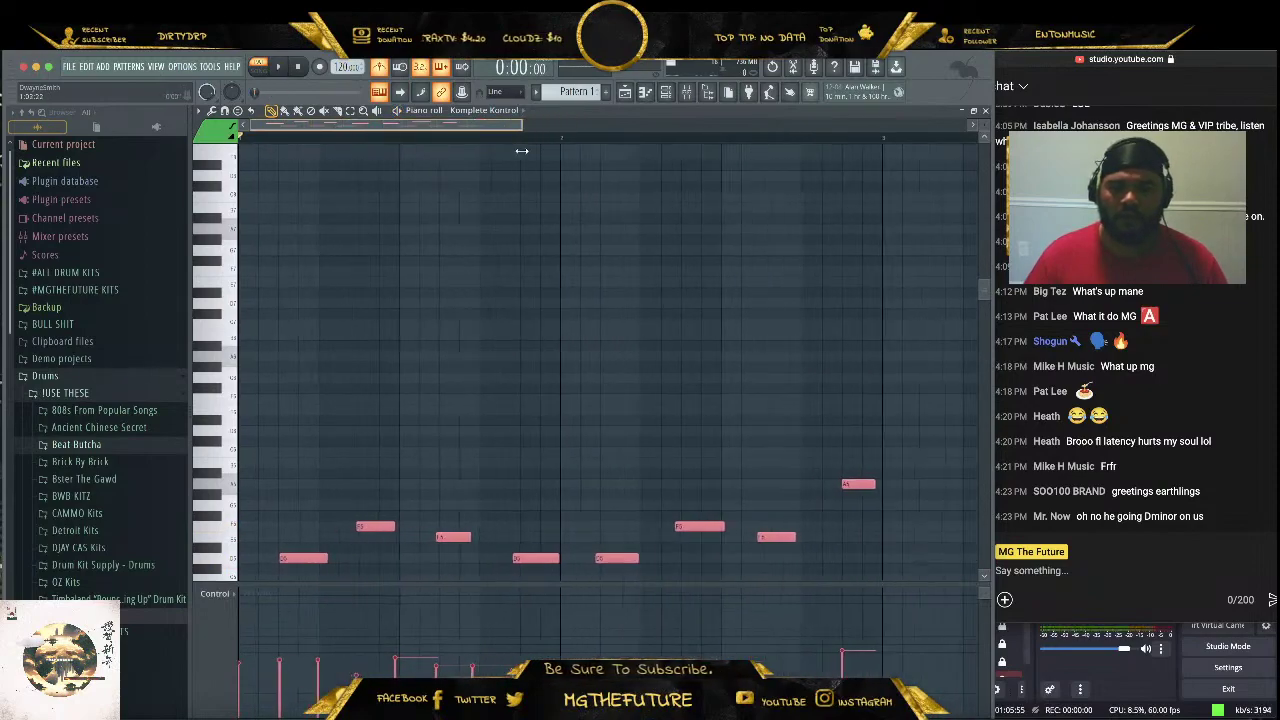
scroll(557, 316, down, 4)
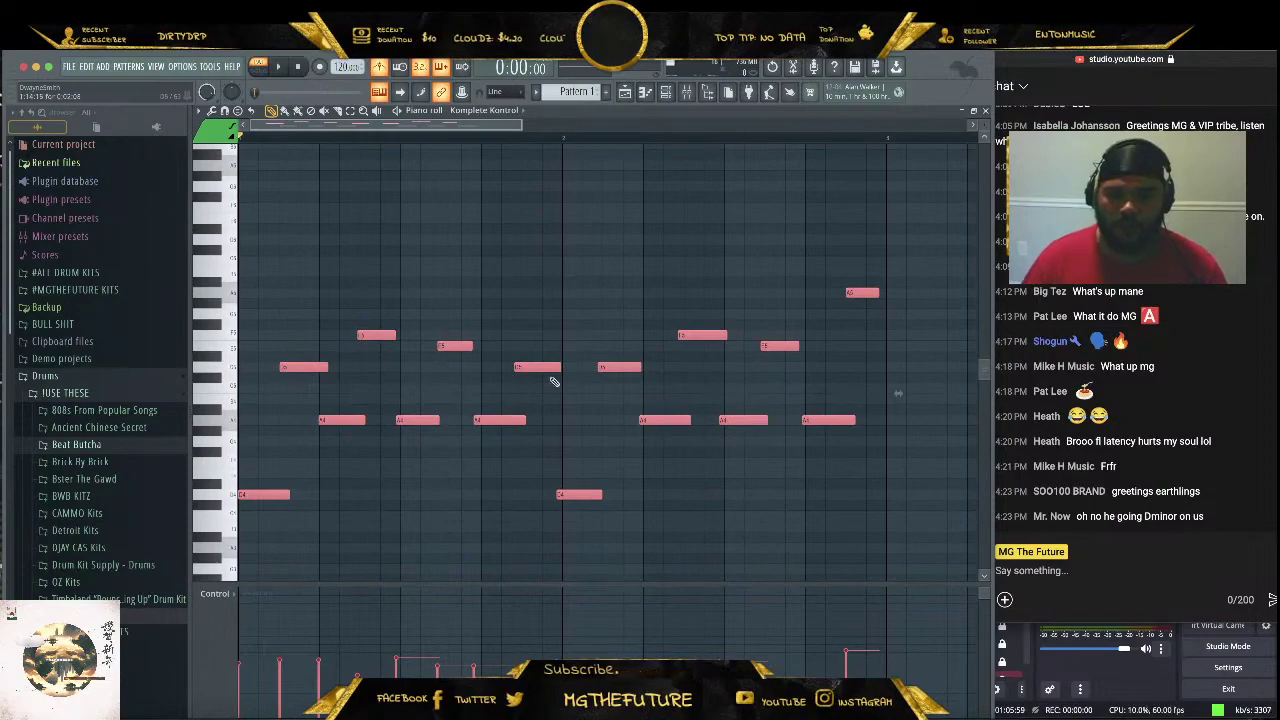
key(ctrl+a)
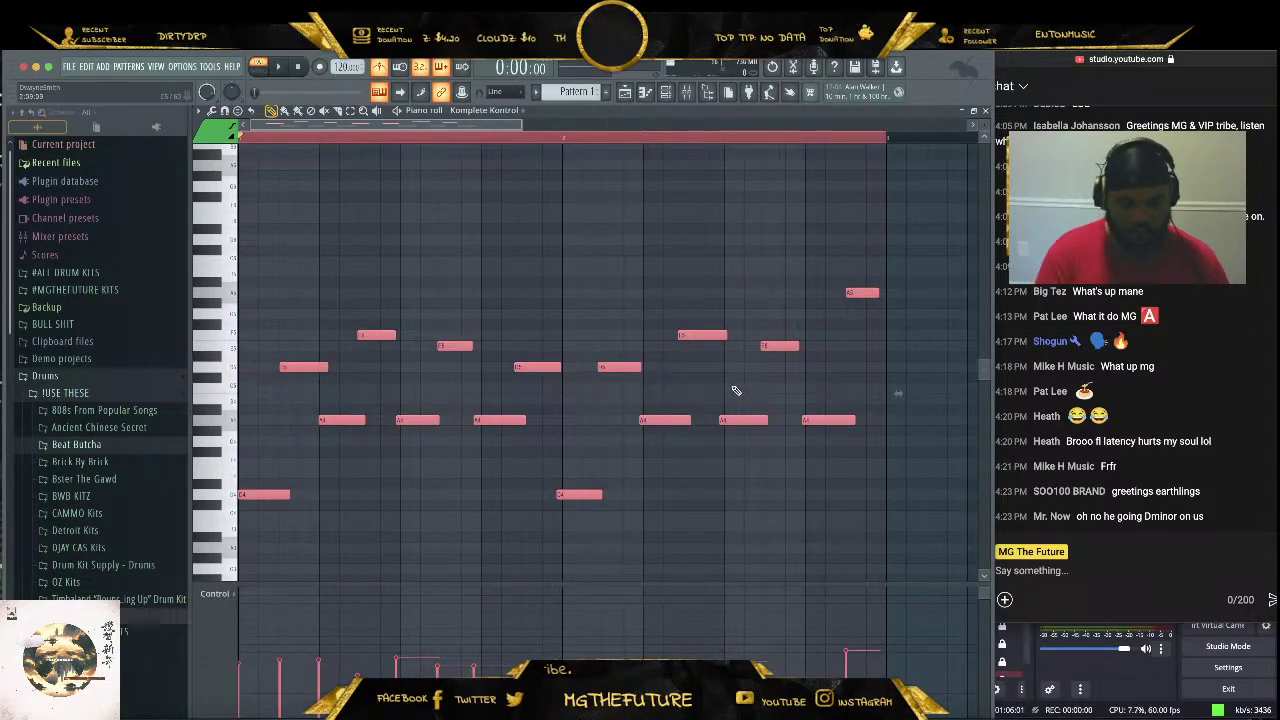
key(ctrl+q)
key(space)
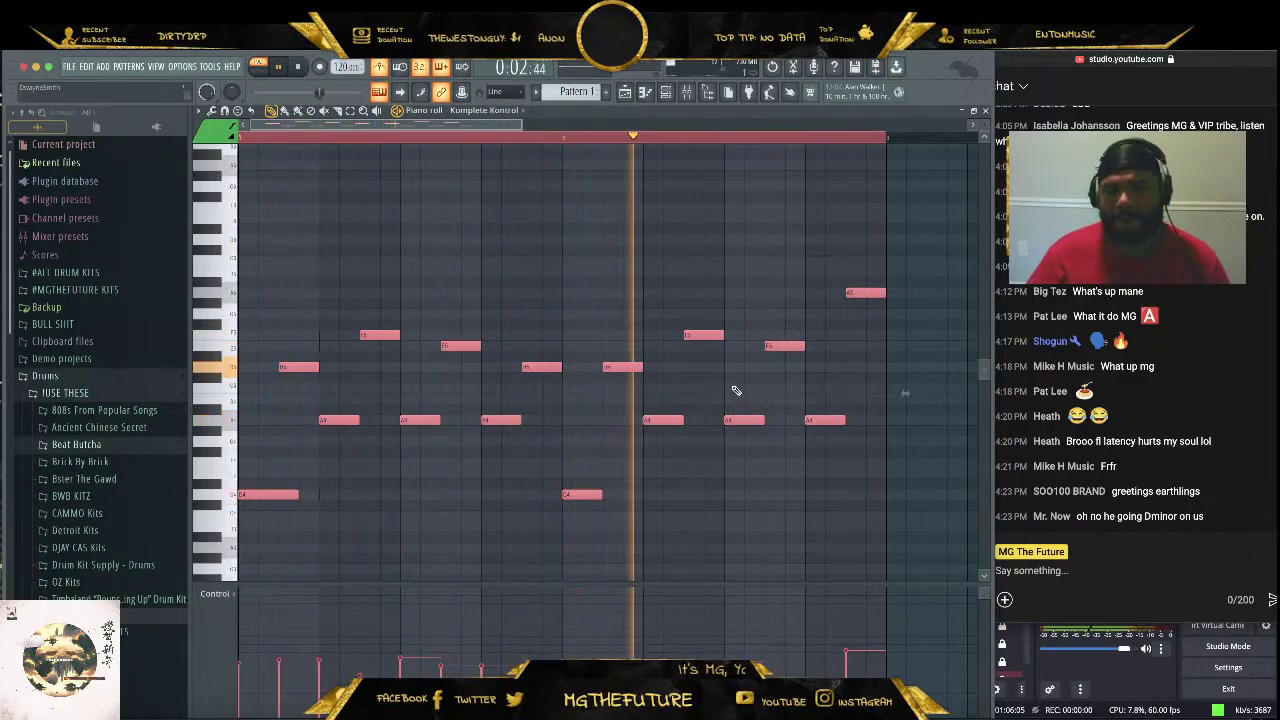
Add a D5 note near the end of bar 2 and an A4 note near the end of bar 1, closing the piano roll
super+click(791, 219)
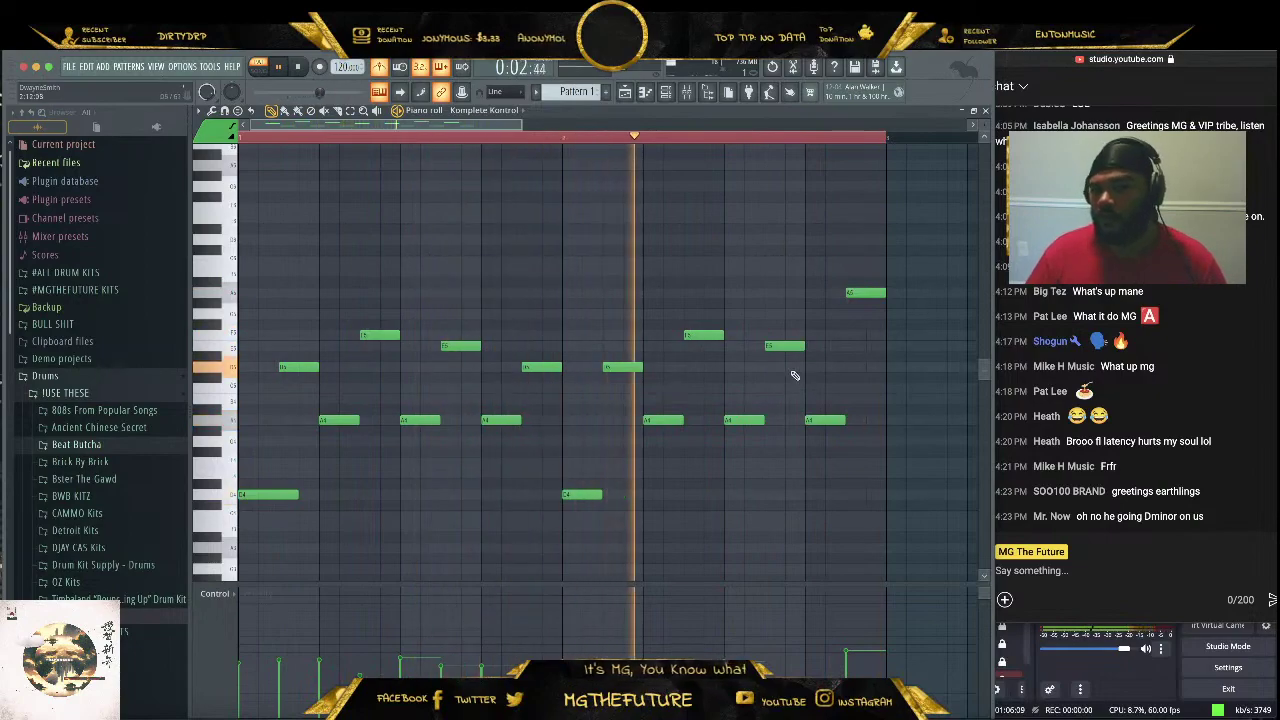
click(797, 368)
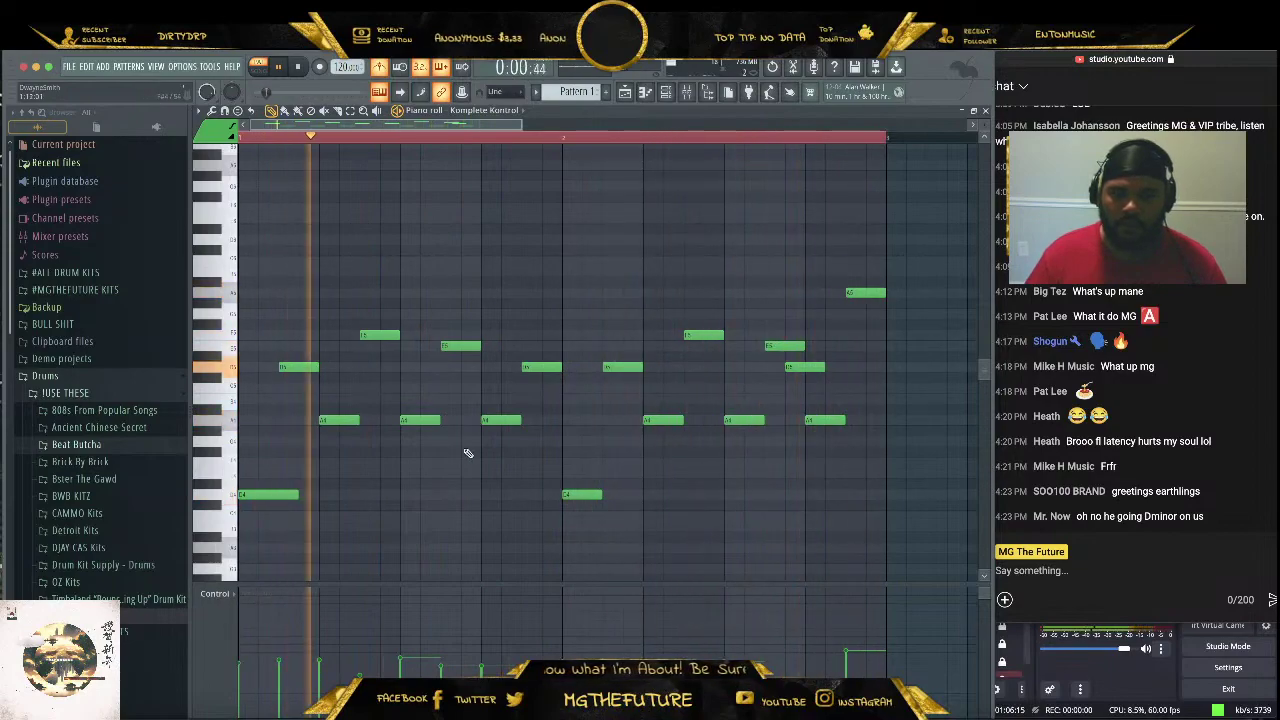
click(549, 420)
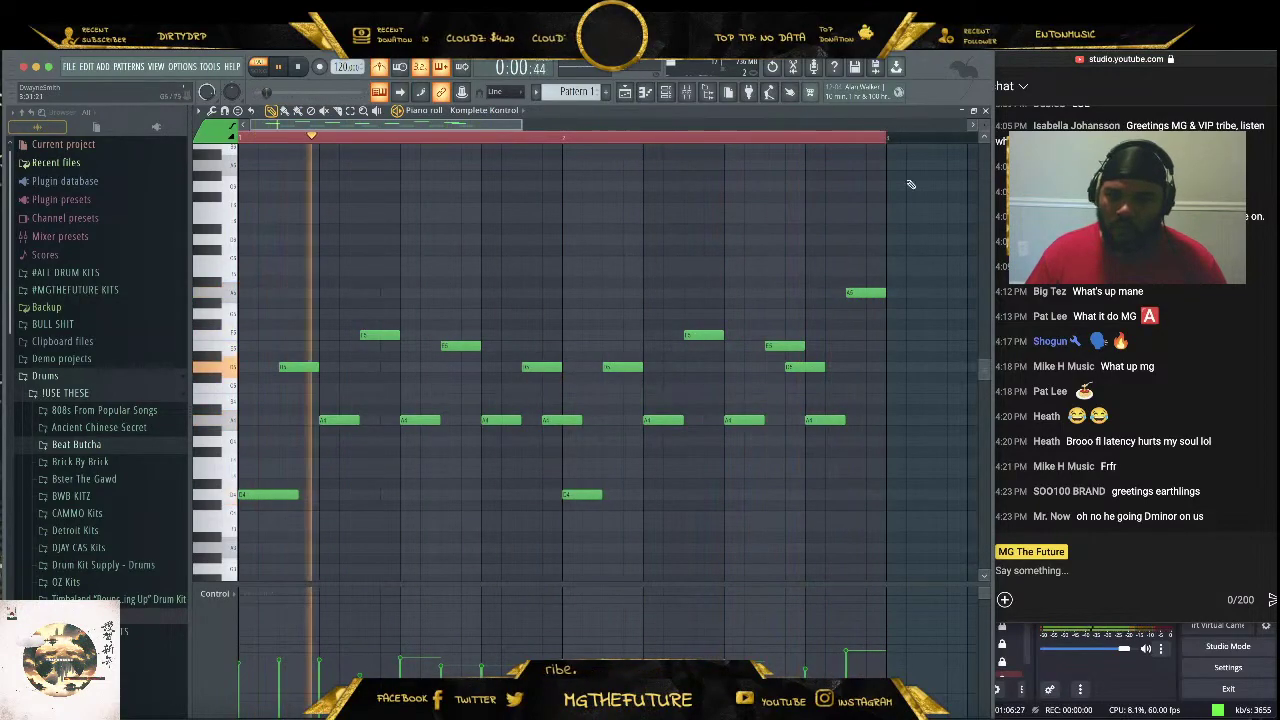
click(985, 111)
key(space)
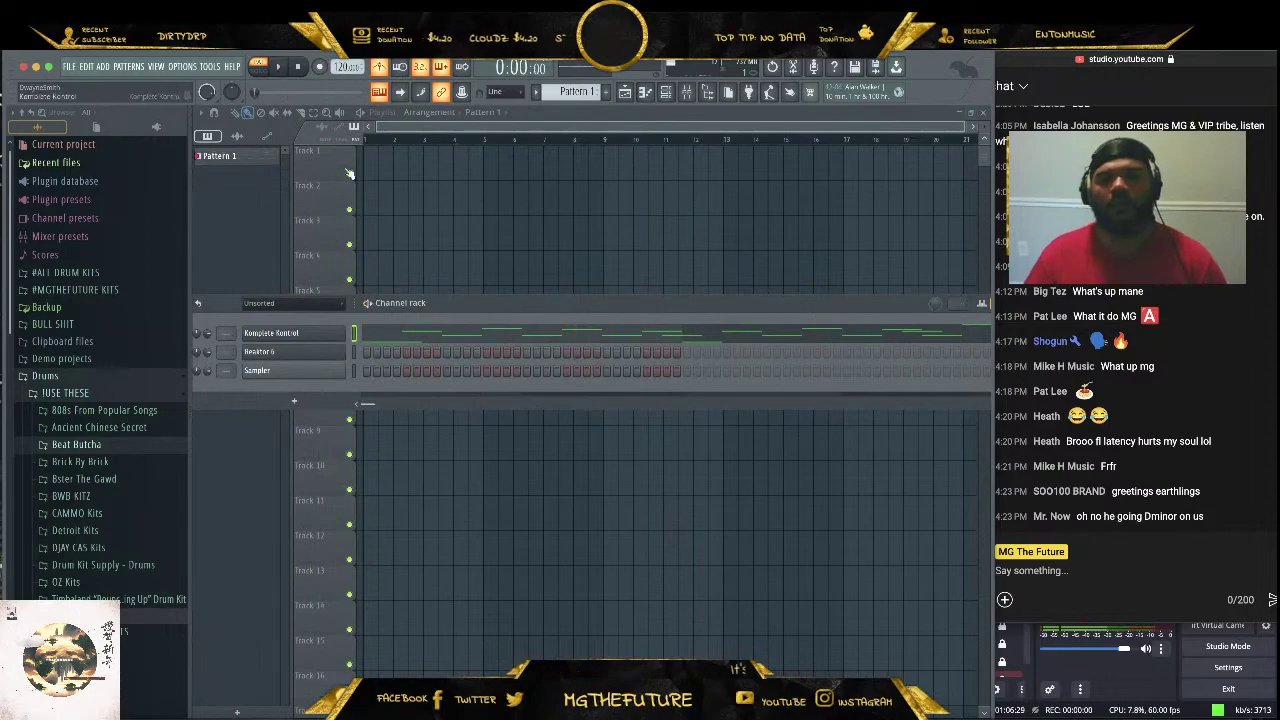
Turn off the metronome and move the live chat window slightly away from the playlist
click(382, 68)
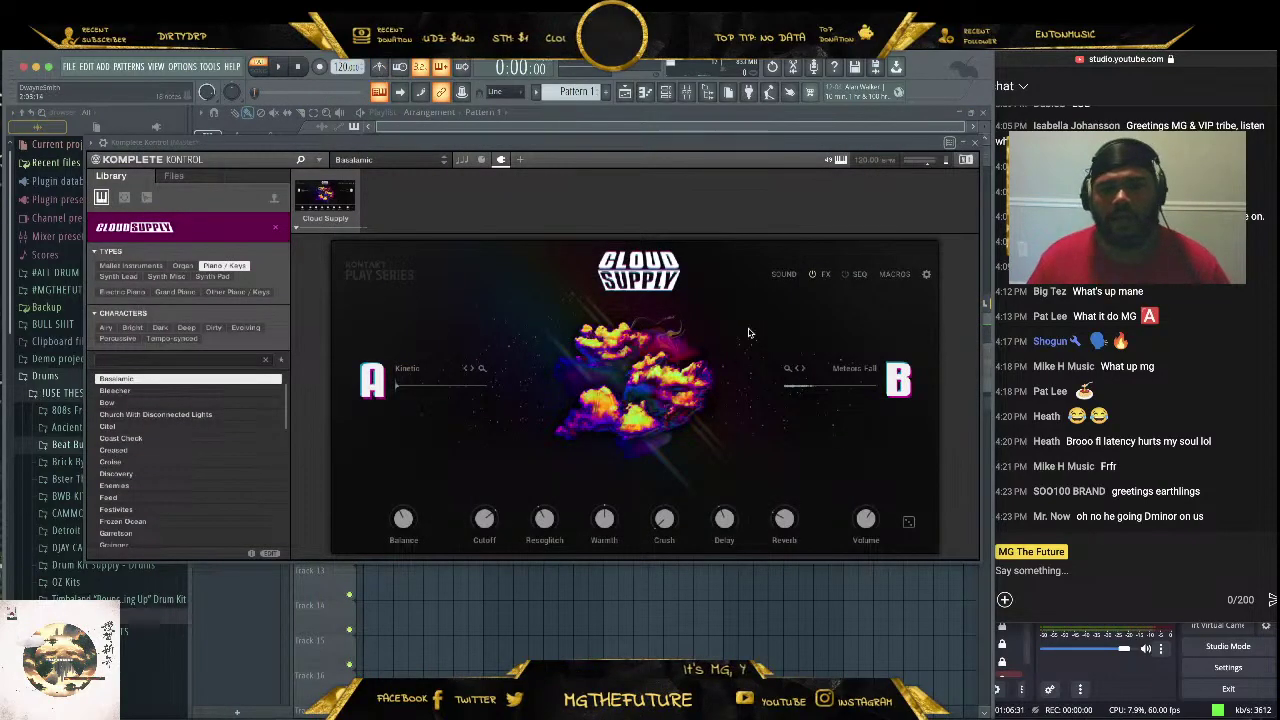
click(1120, 333)
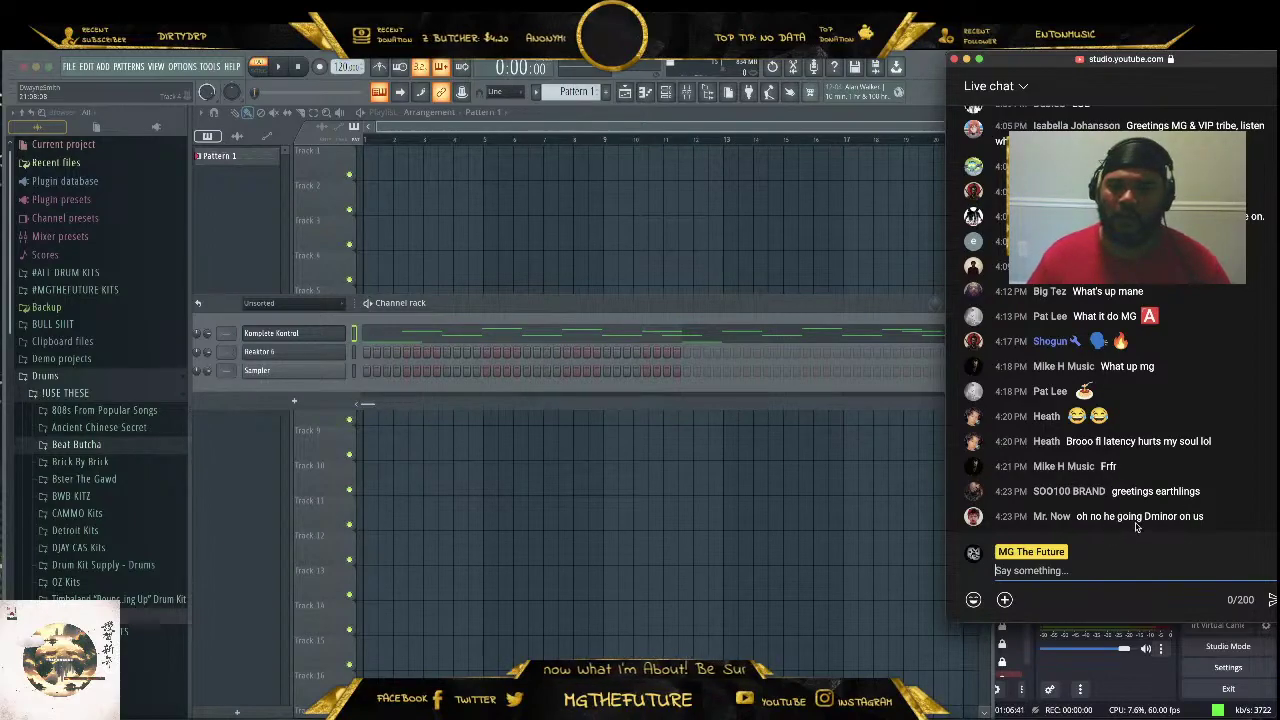
drag(1034, 62, 1052, 61)
click(599, 286)
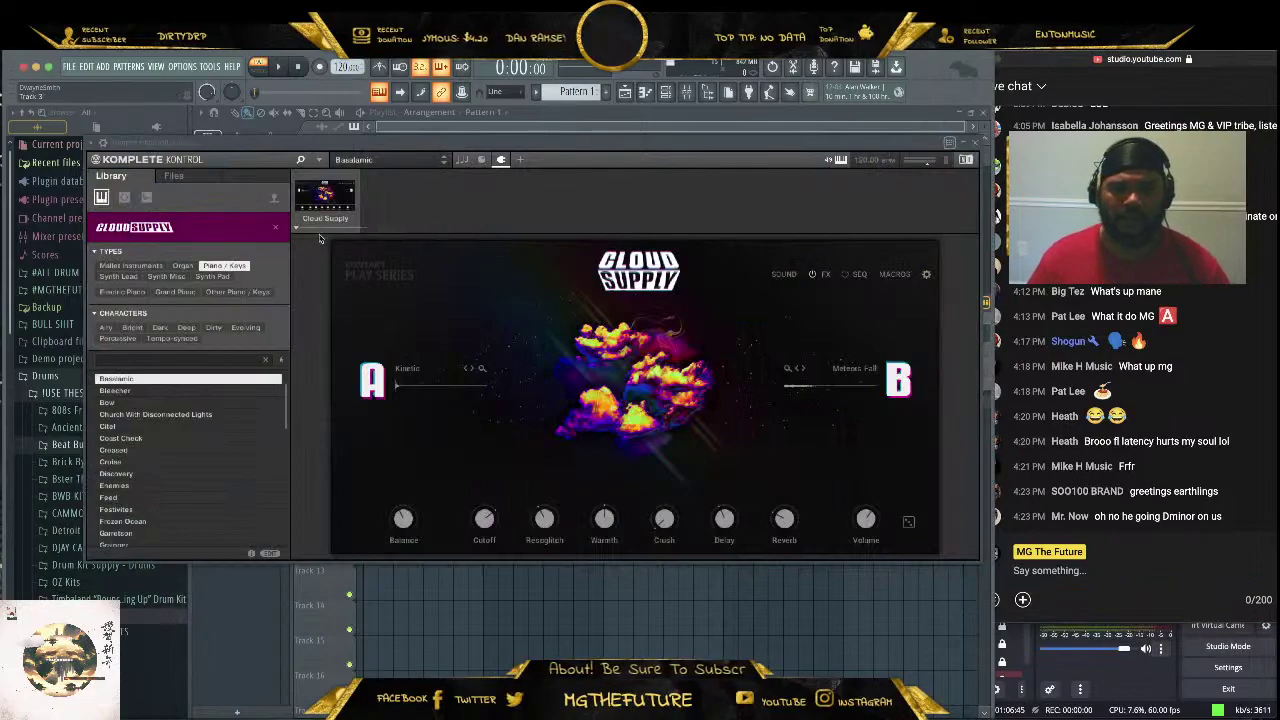
Audition the pattern, filter the Cloud Supply Piano / Keys presets by the Evolving character and load the second preset listed
key(space)
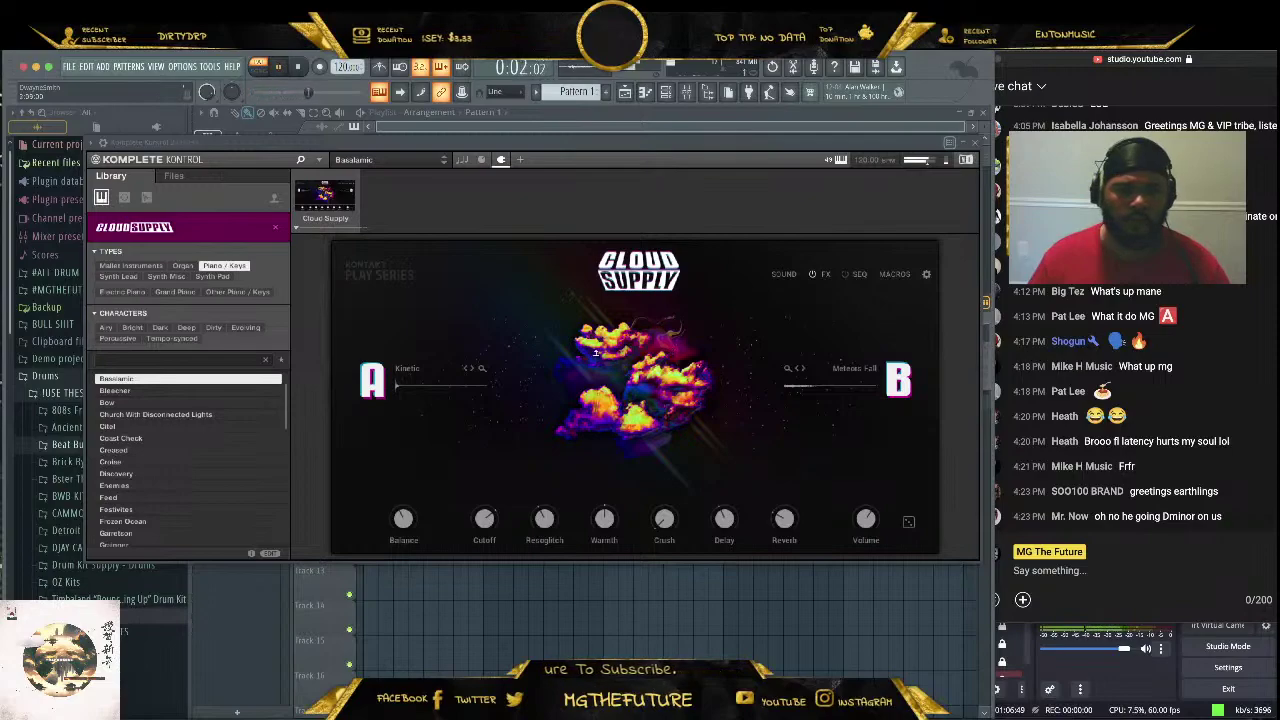
key(space)
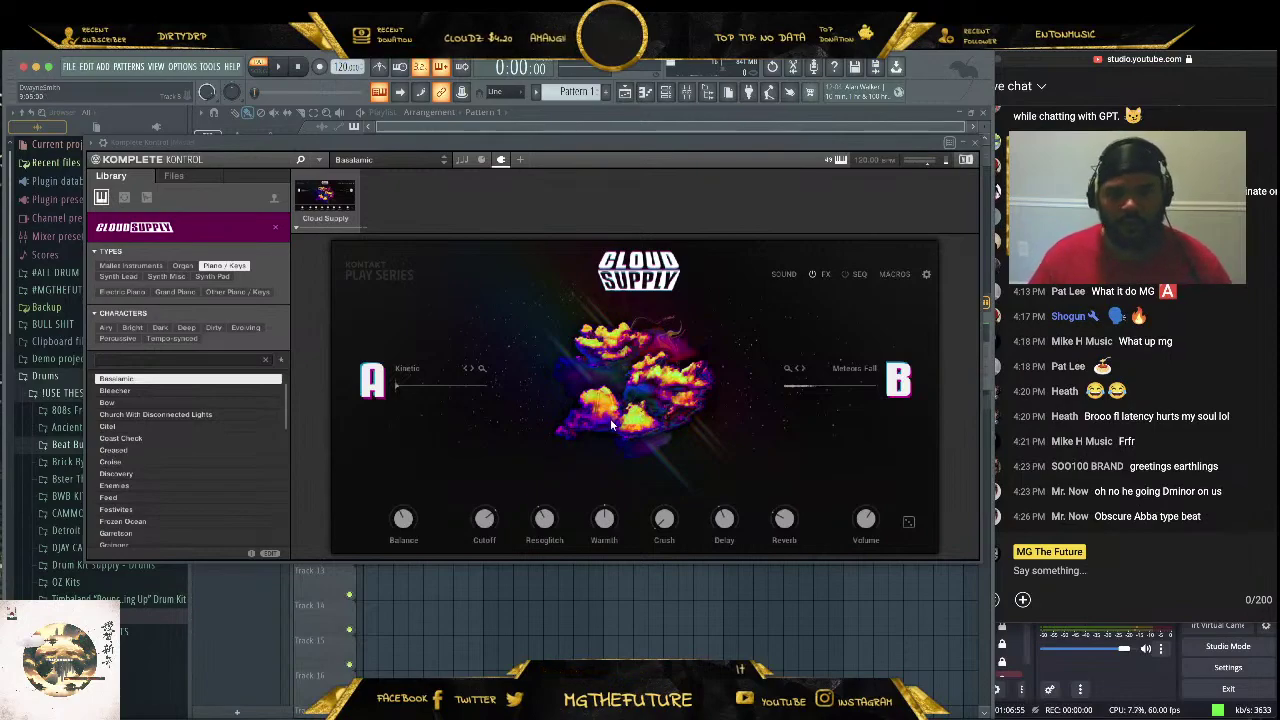
click(979, 144)
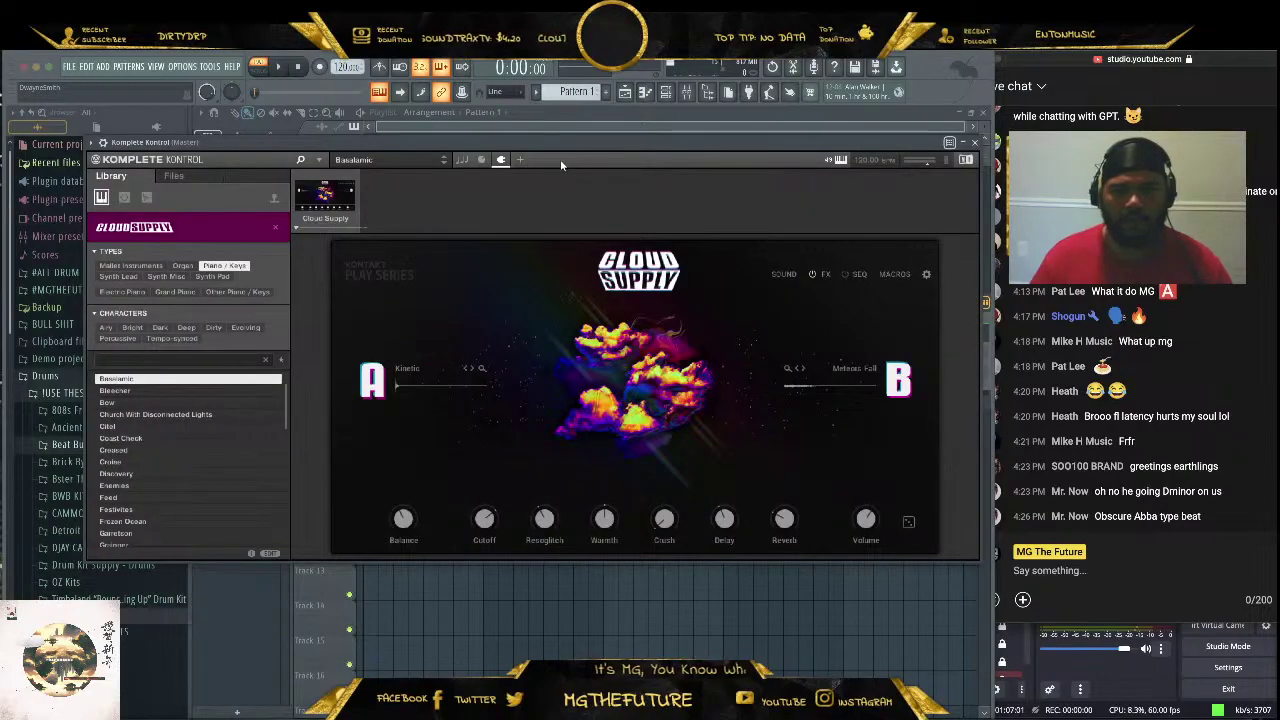
click(205, 265)
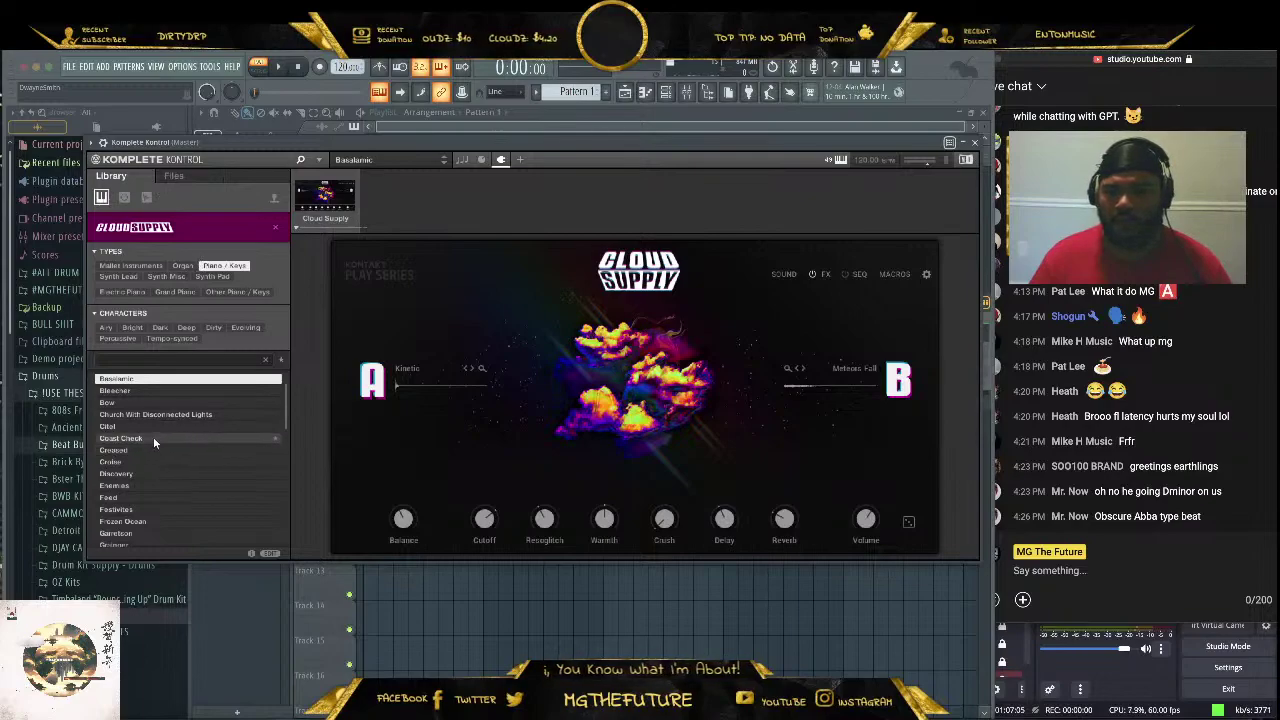
click(244, 327)
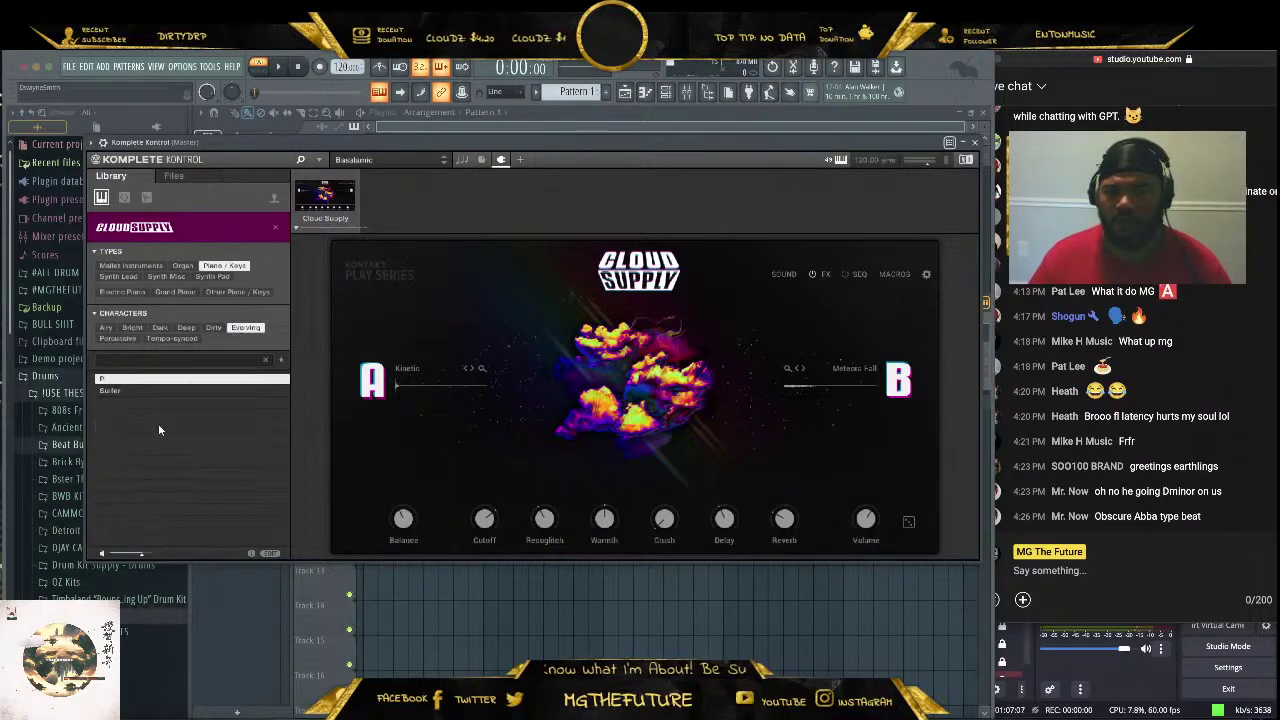
click(121, 391)
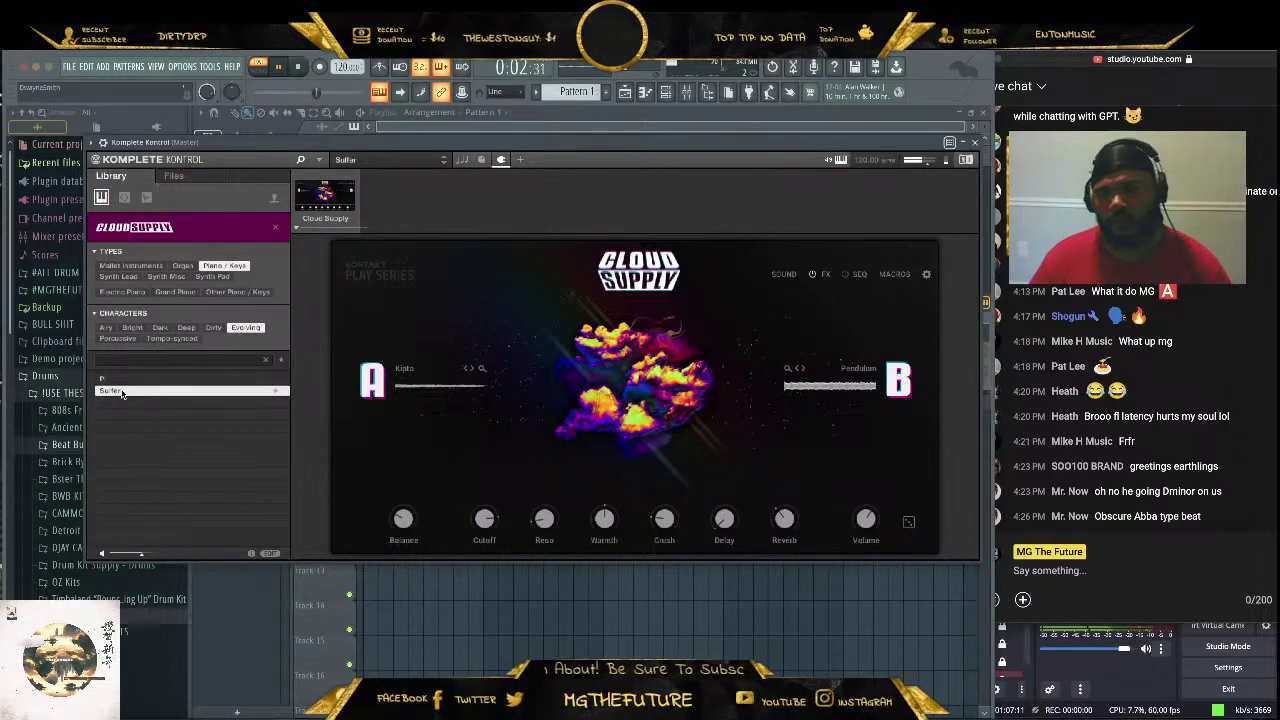
Close the Cloud Supply plugin window and clone the Komplete Kontrol channel
click(976, 142)
right_click(292, 335)
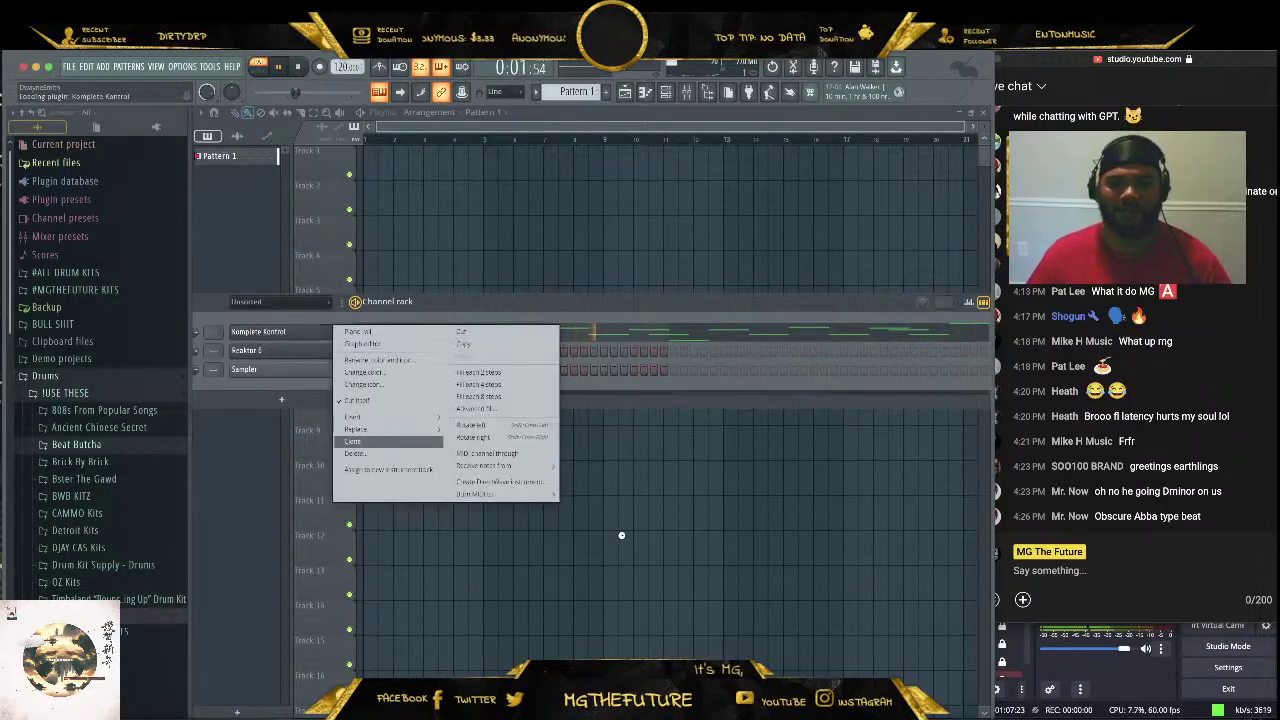
key(Return)
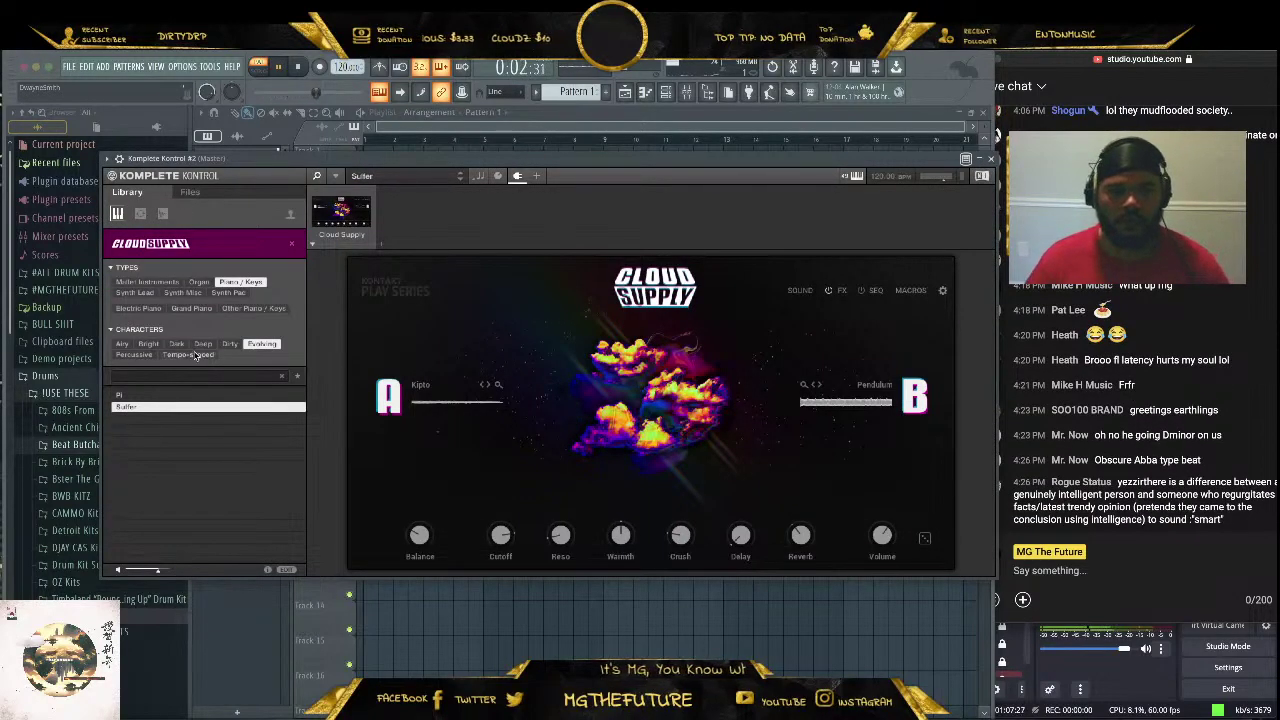
In the cloned Komplete Kontrol, filter Cloud Supply presets by Synth Pad and Airy, load the Fear preset and close the plugin window
click(228, 292)
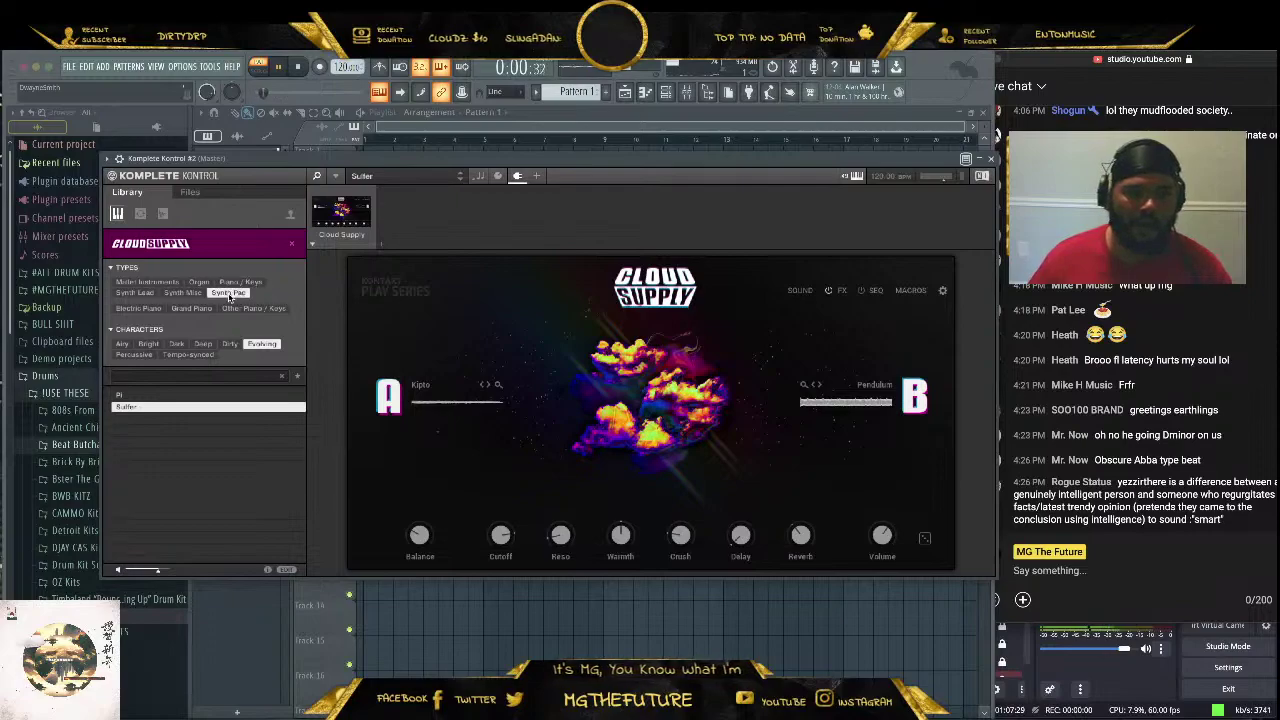
click(122, 344)
click(159, 433)
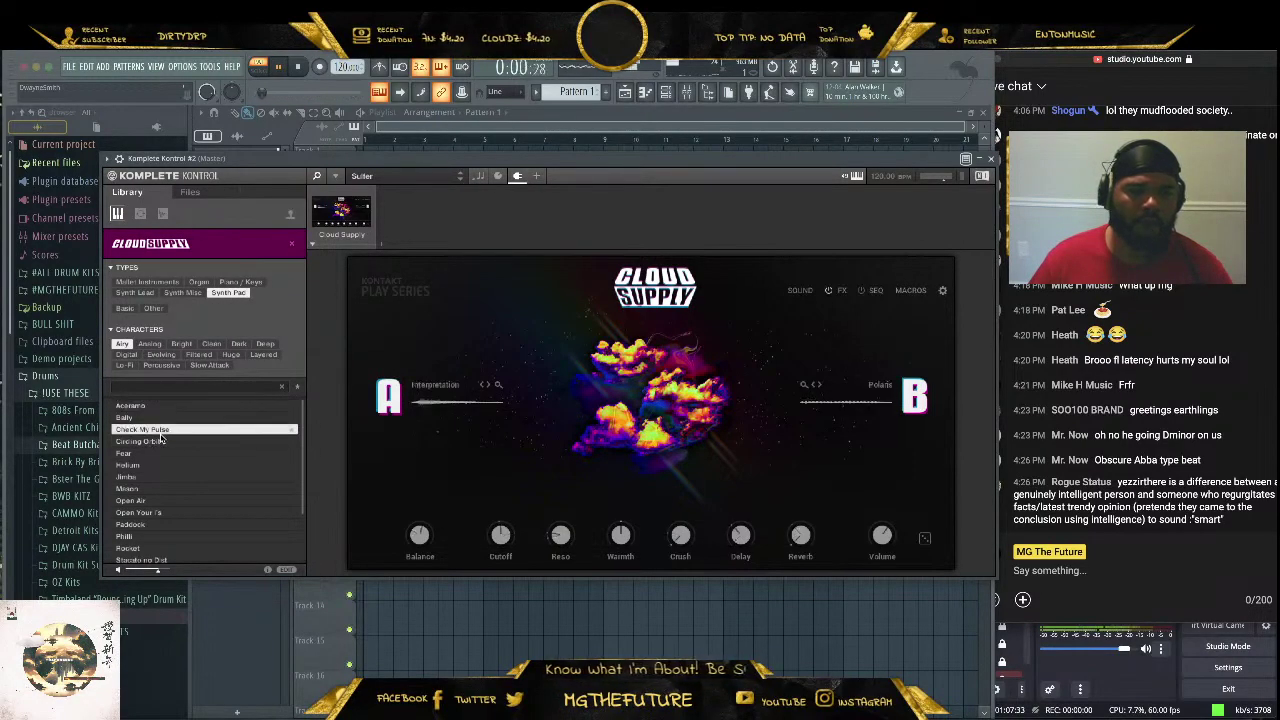
click(150, 455)
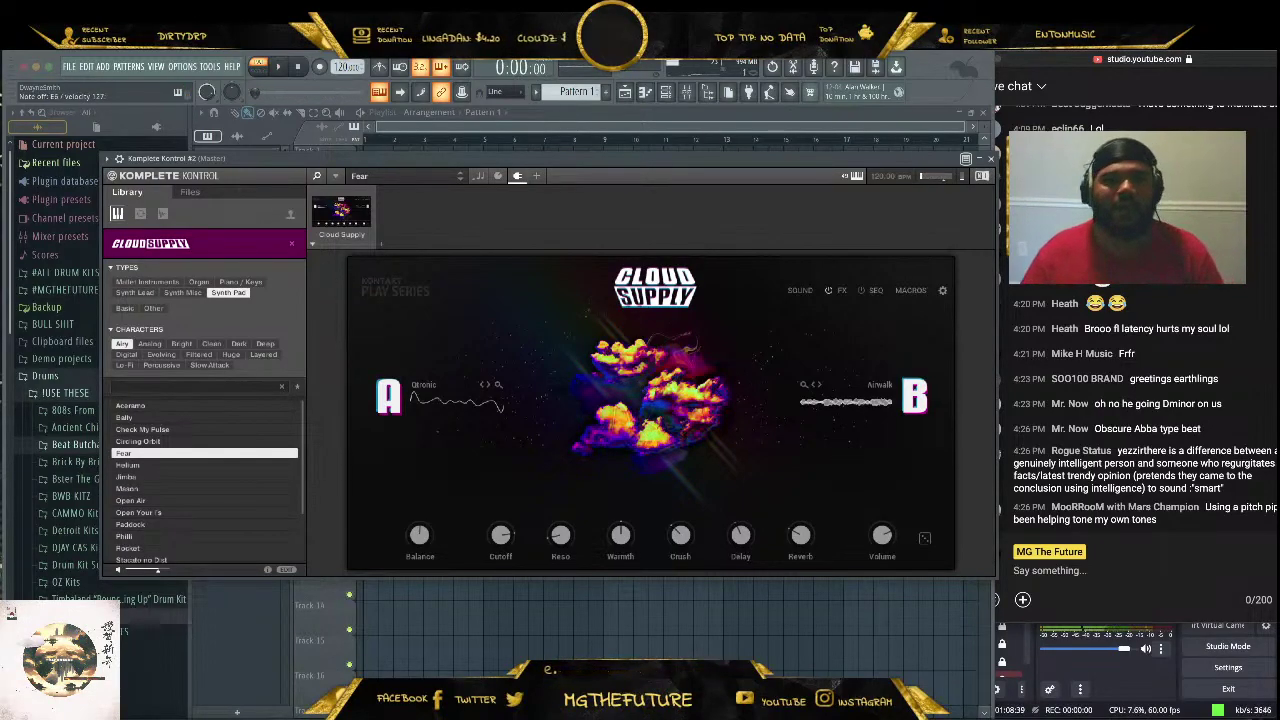
click(991, 159)
Place four Pattern 1 clips end to end on Track 1 of the playlist, starting at bar 1
click(1255, 287)
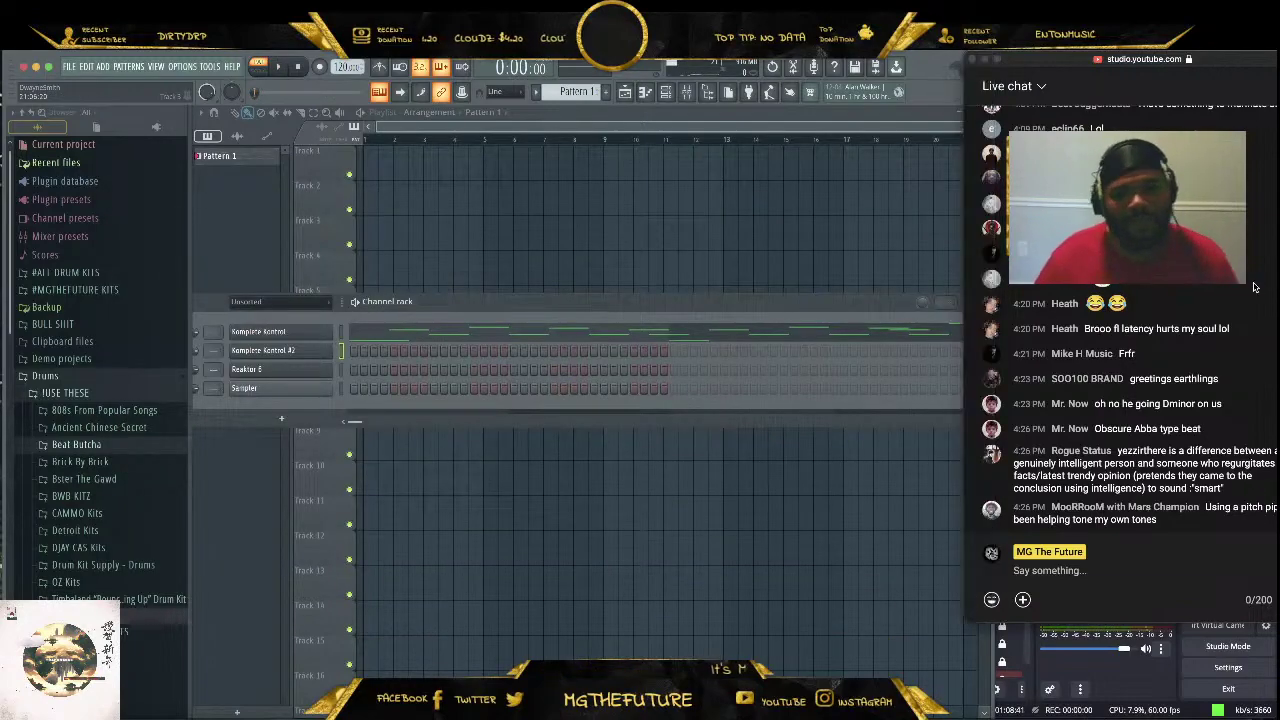
click(431, 165)
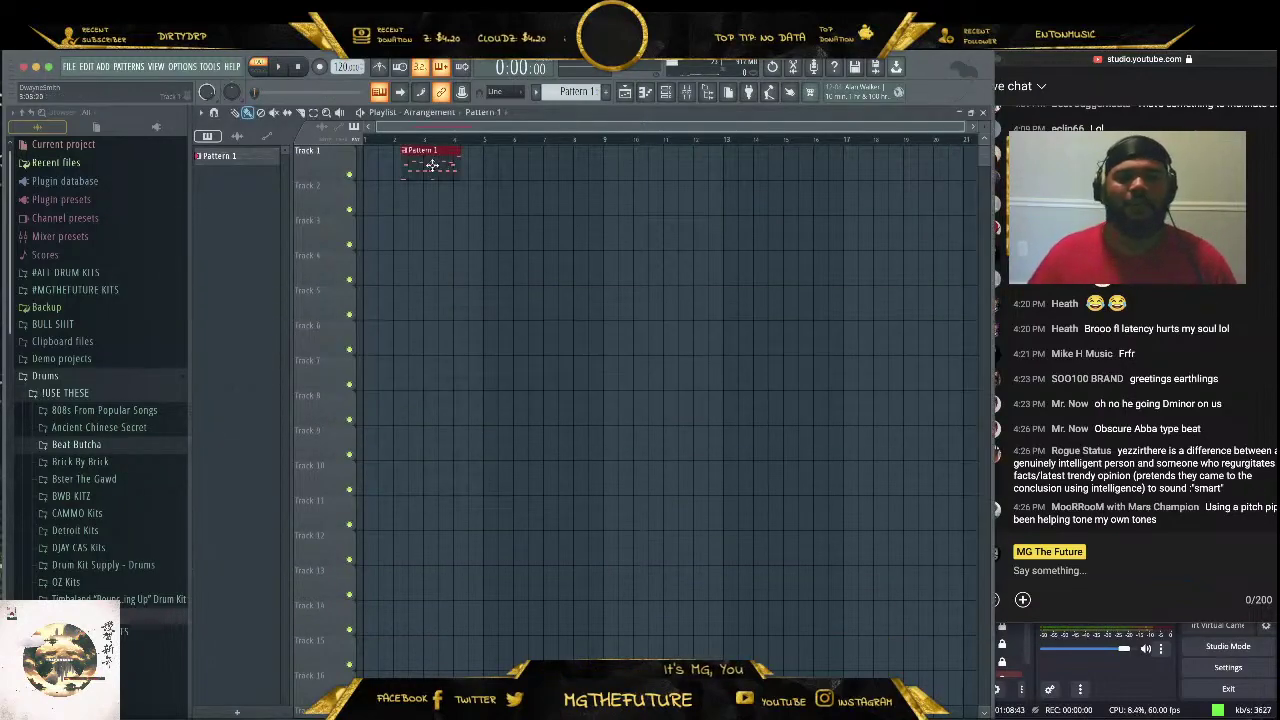
mouse_move(432, 165)
mouse_down()
mouse_move(393, 166)
mouse_move(460, 167)
mouse_move(442, 168)
mouse_up()
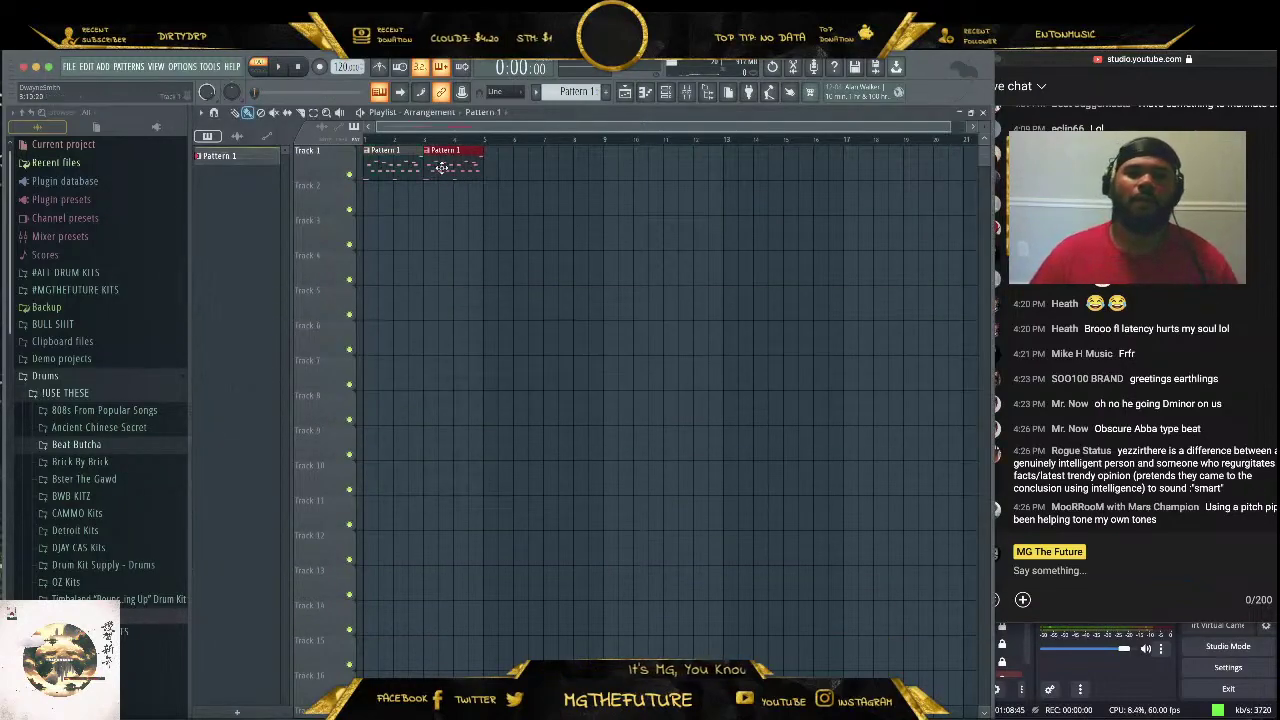
click(496, 170)
click(565, 167)
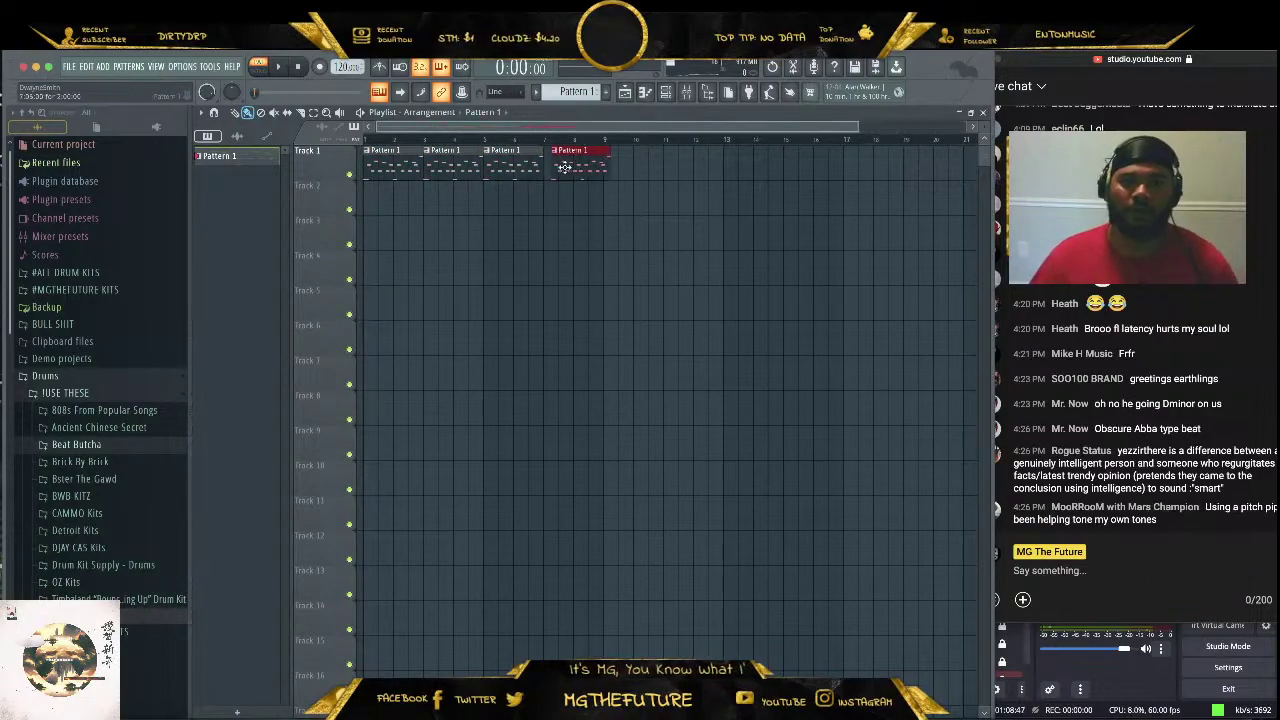
Rename Pattern 1 as ARP
right_click(241, 160)
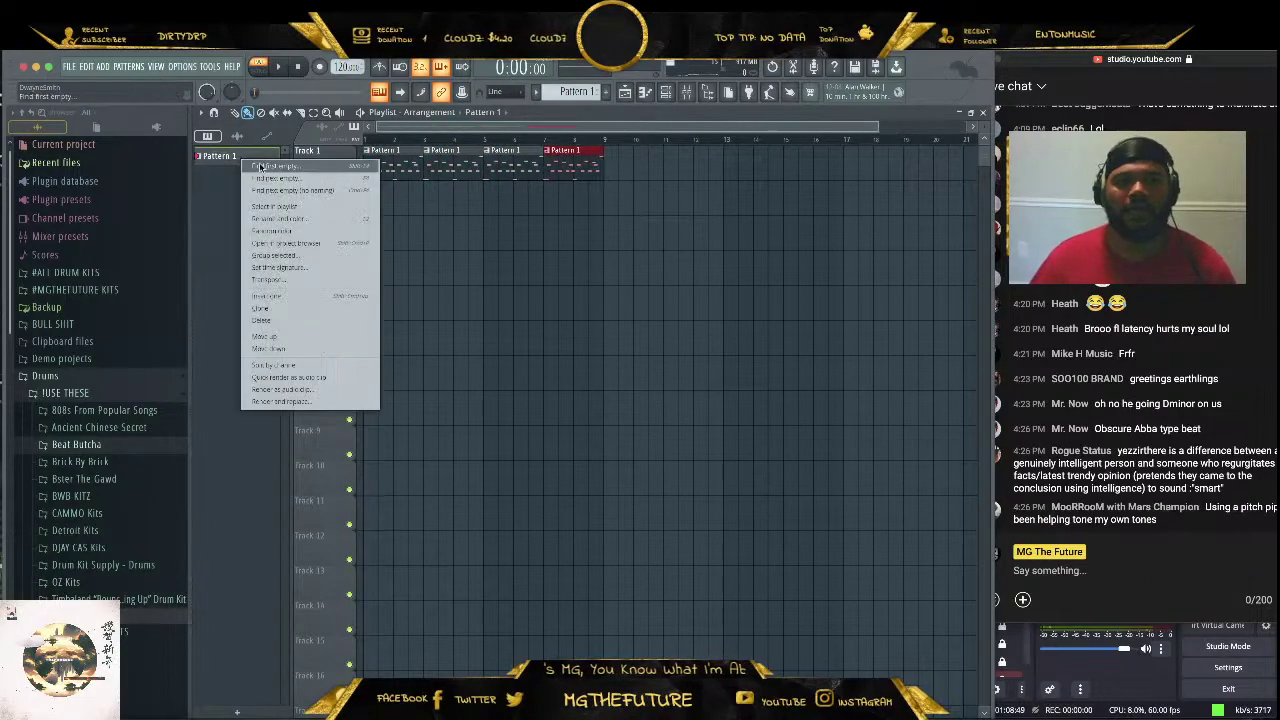
click(276, 214)
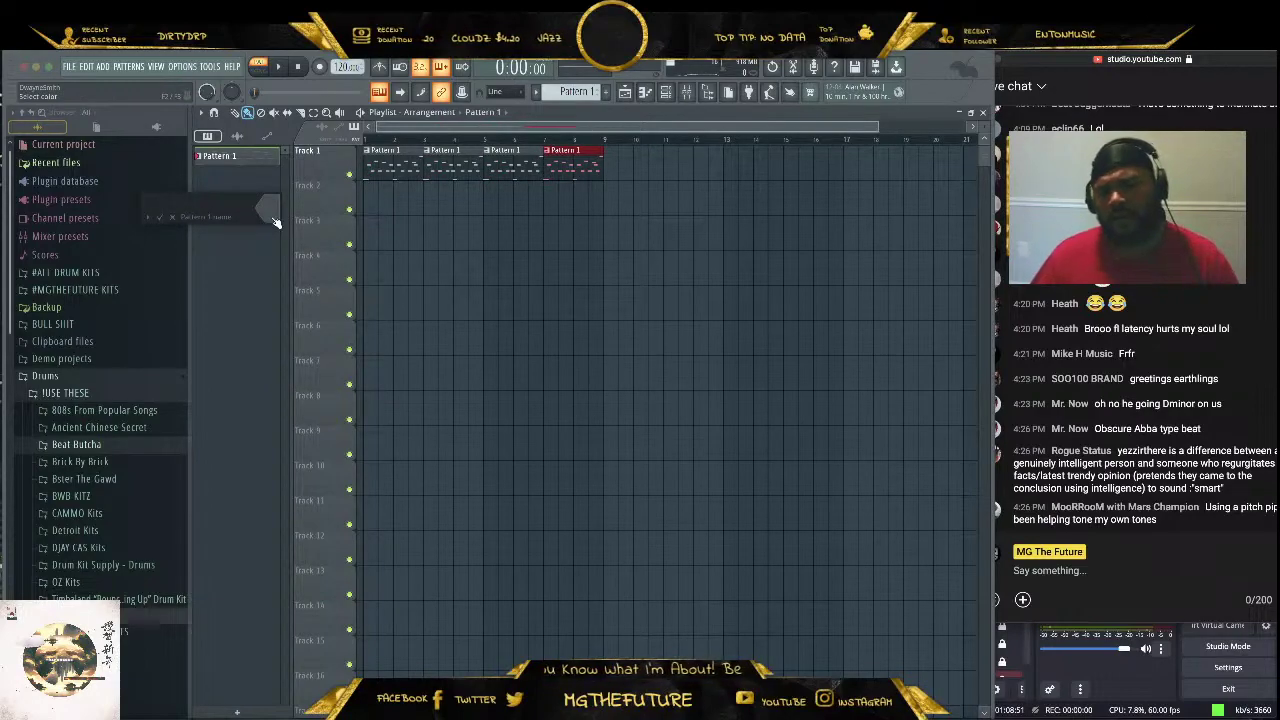
text(AR)
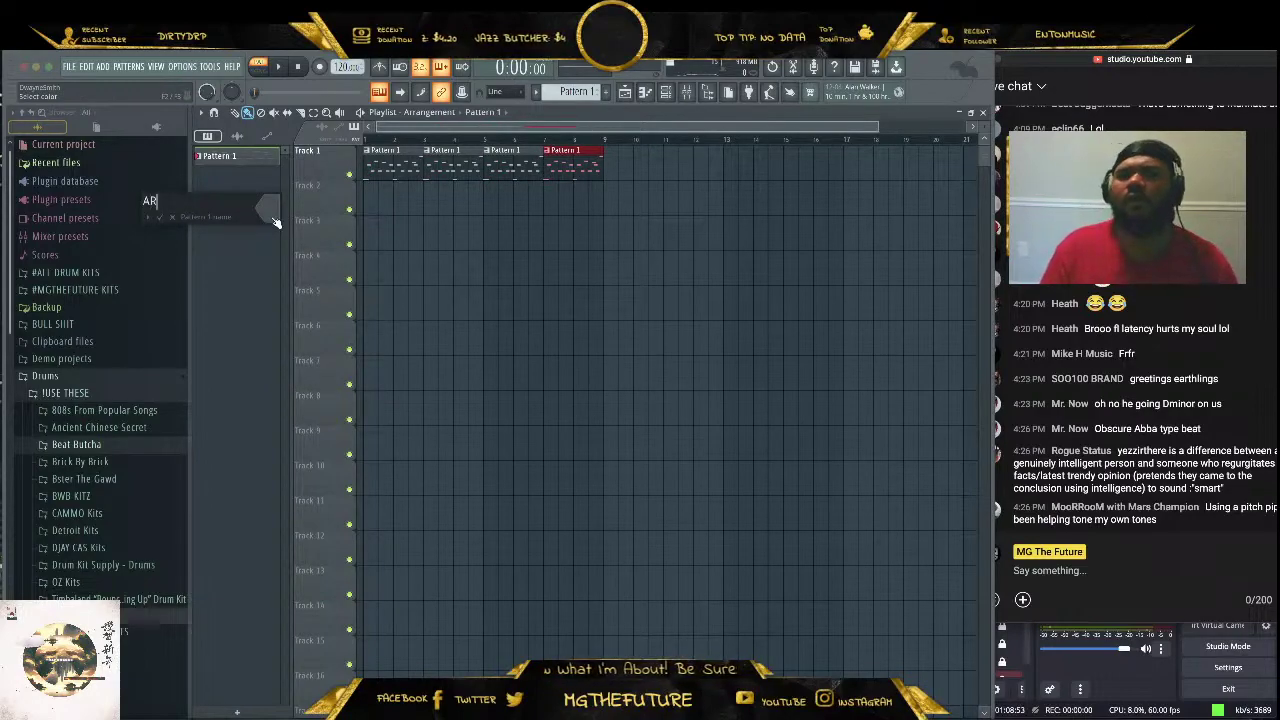
text(P)
key(Return)
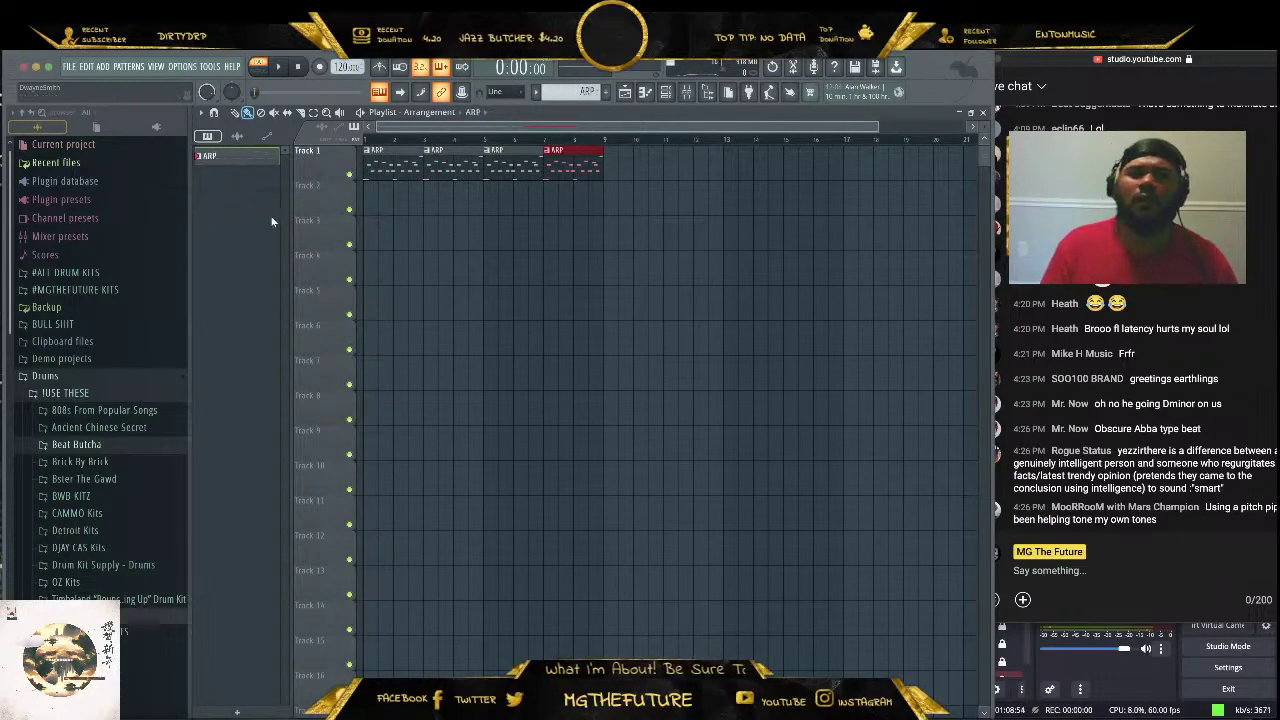
Create a new pattern named CHORD and place a clip of it on Track 2 at bar 1
click(606, 91)
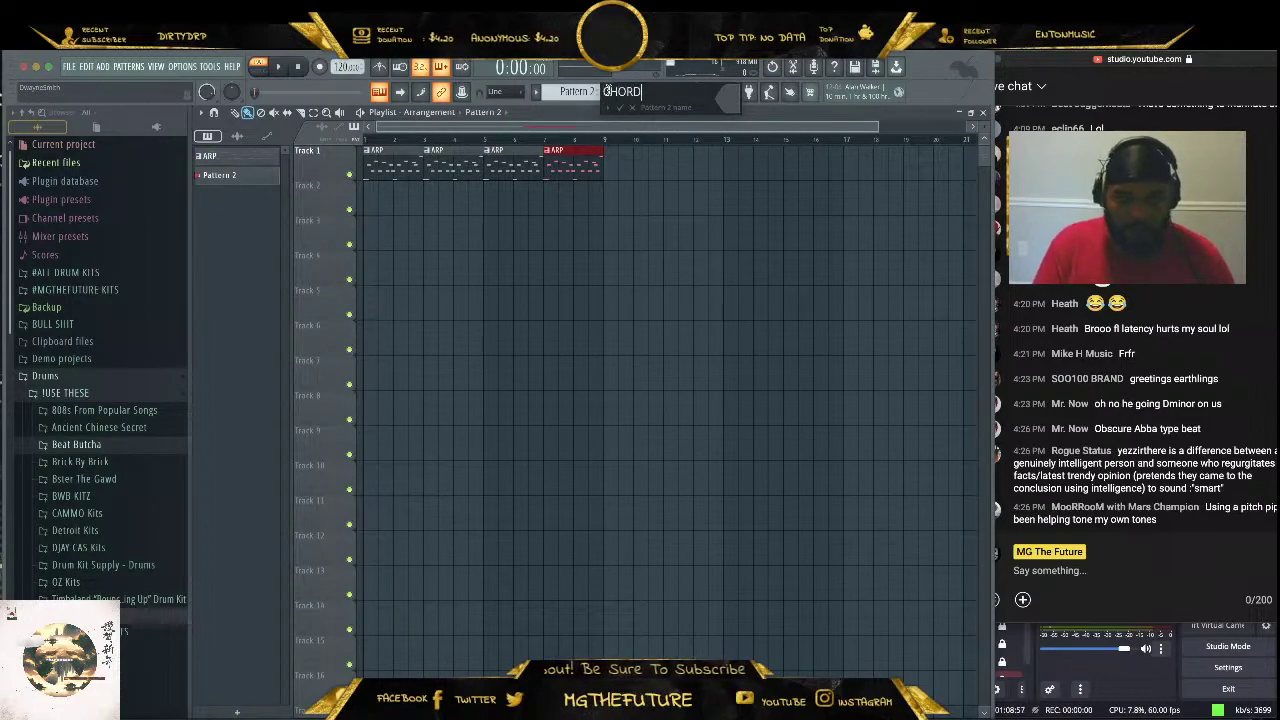
text(CHORD)
key(Return)
click(370, 205)
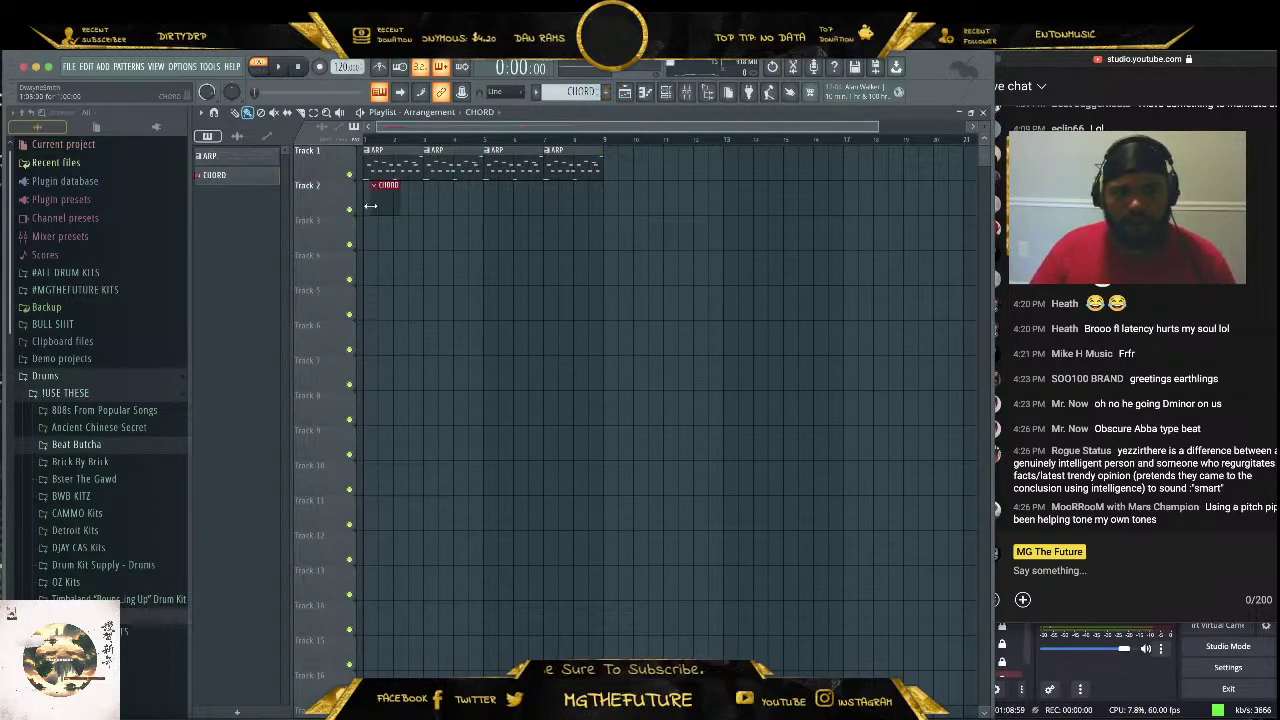
Record four bars of chords with Komplete Kontrol #2 into the CHORD pattern and delete the last two ARP clips from Track 1
click(686, 92)
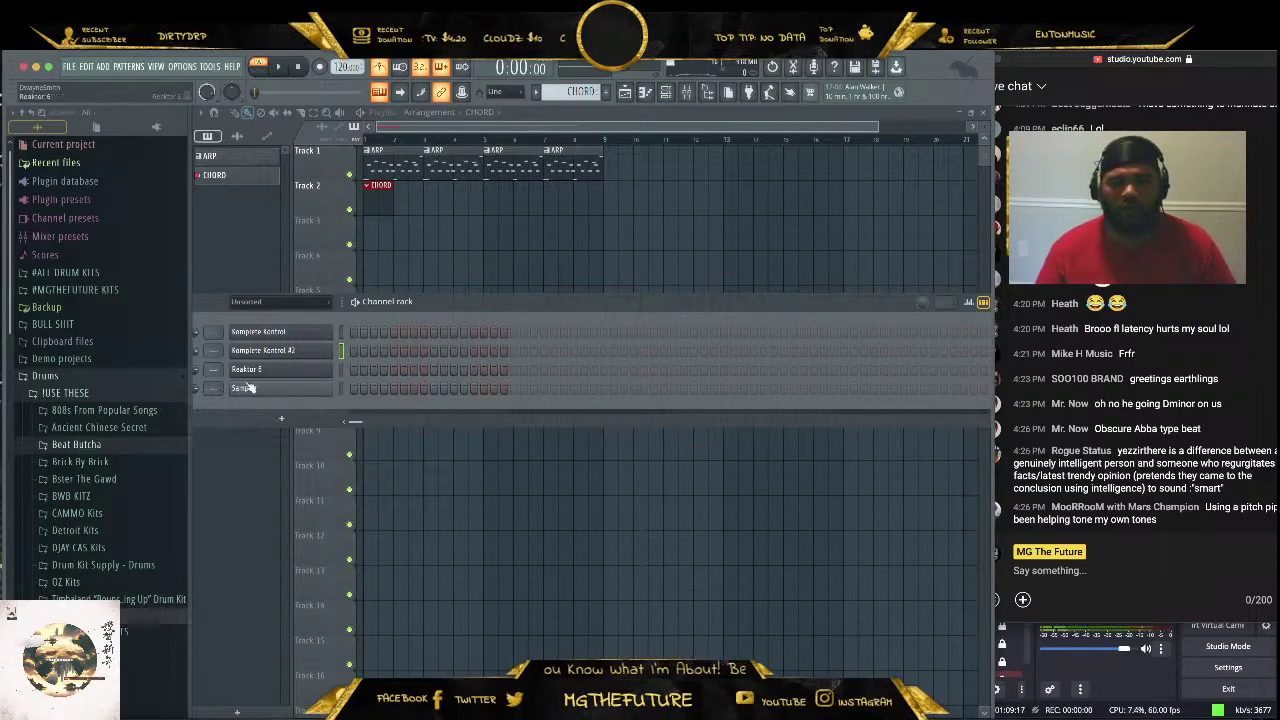
click(280, 65)
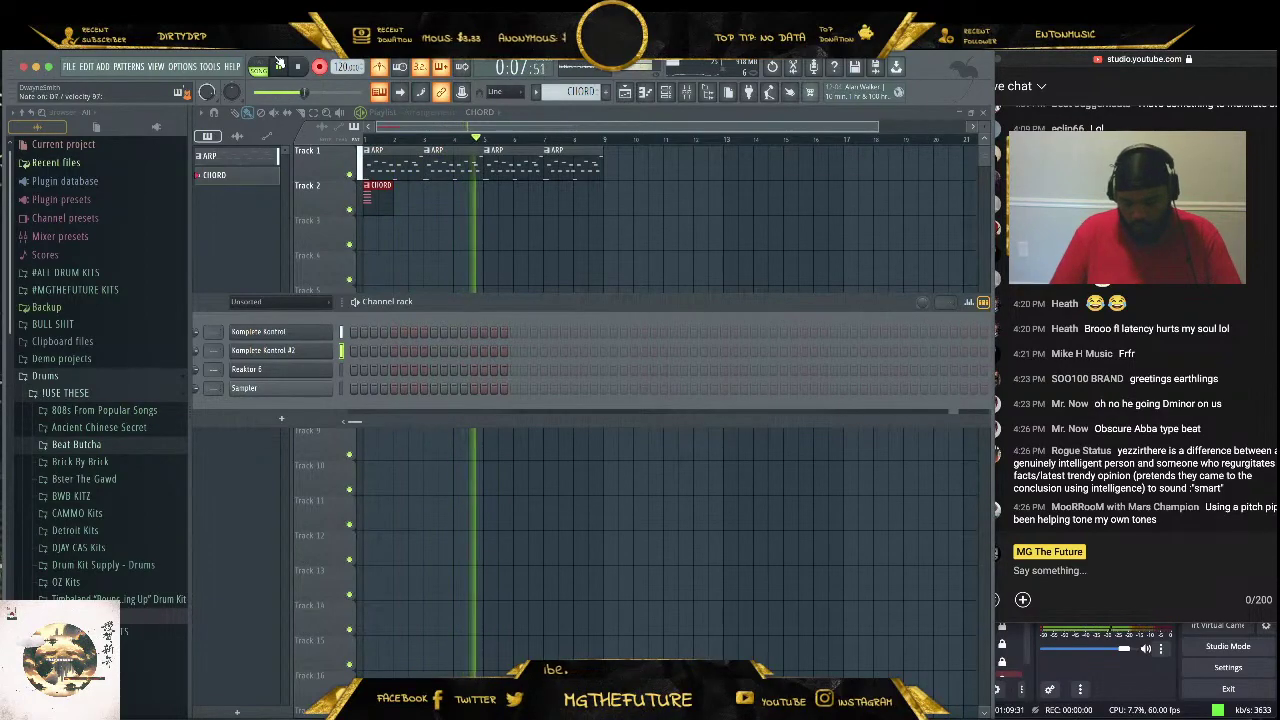
key(space)
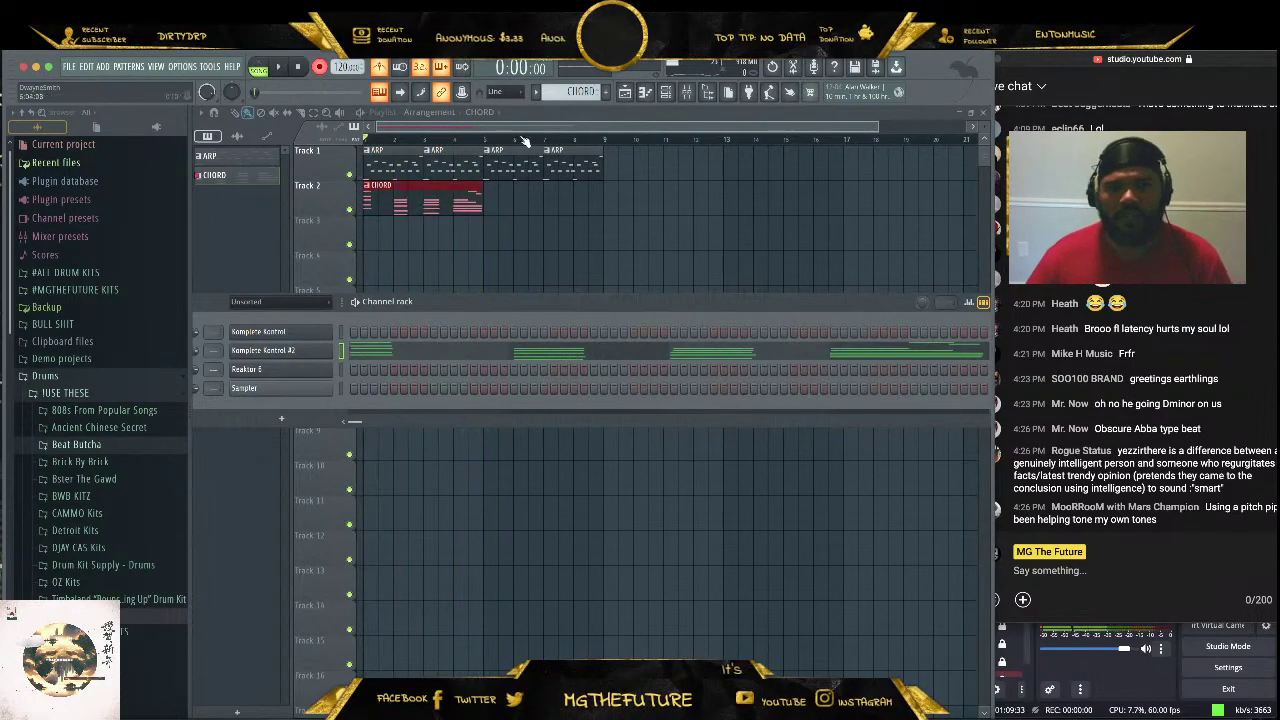
right_click(524, 168)
right_click(567, 168)
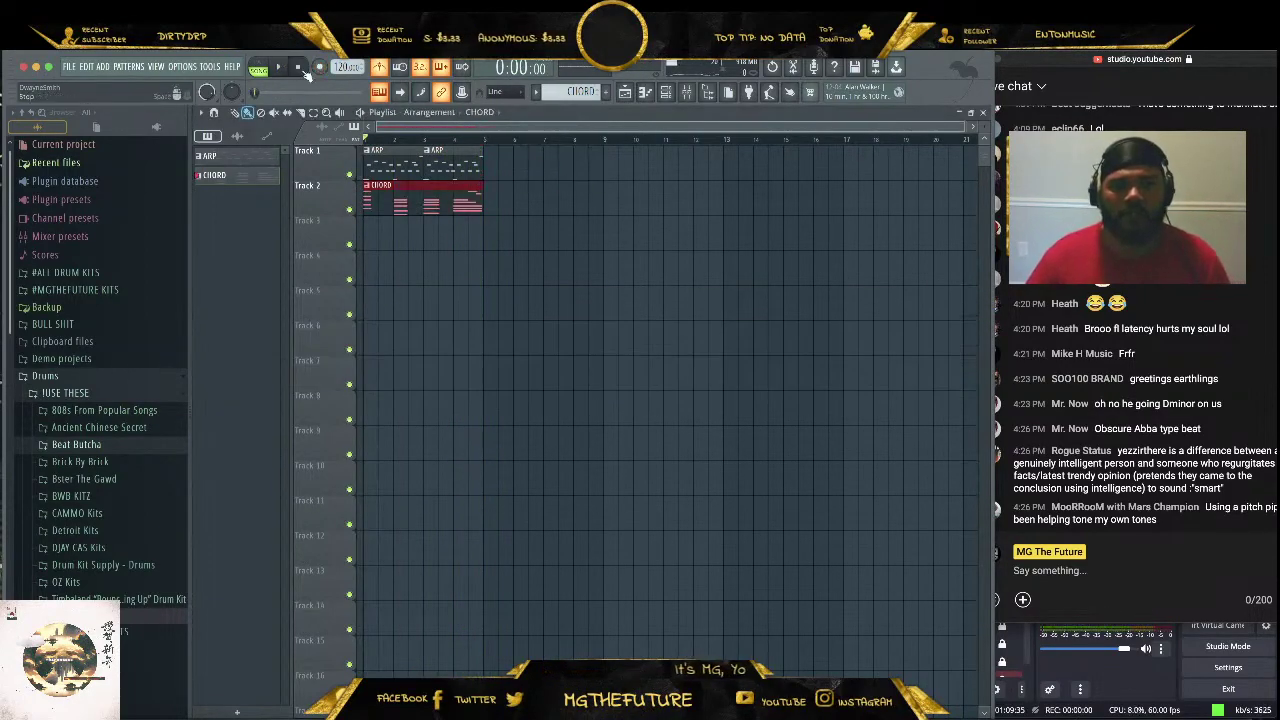
Open the CHORD clip's Komplete Kontrol #2 notes in the piano roll from bar 1
double_click(432, 204)
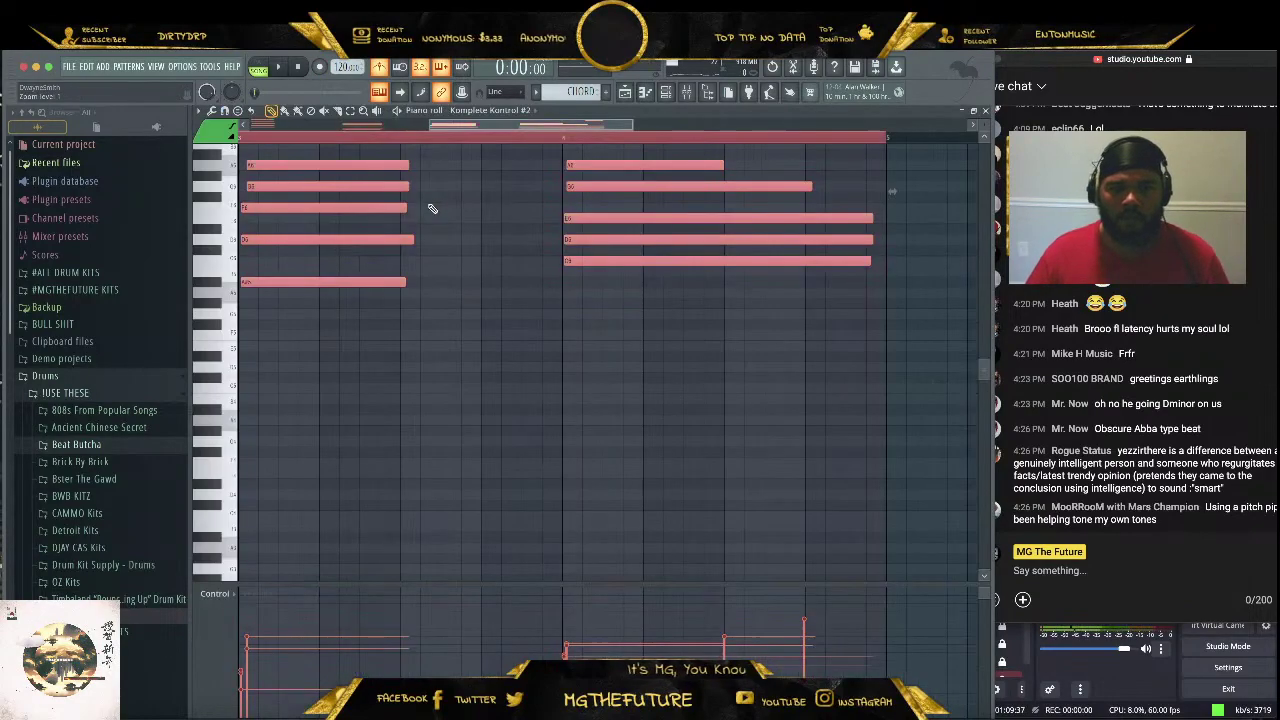
scroll(523, 286, up, 8)
scroll(514, 283, down, 10)
drag(470, 126, 290, 126)
scroll(443, 361, up, 8)
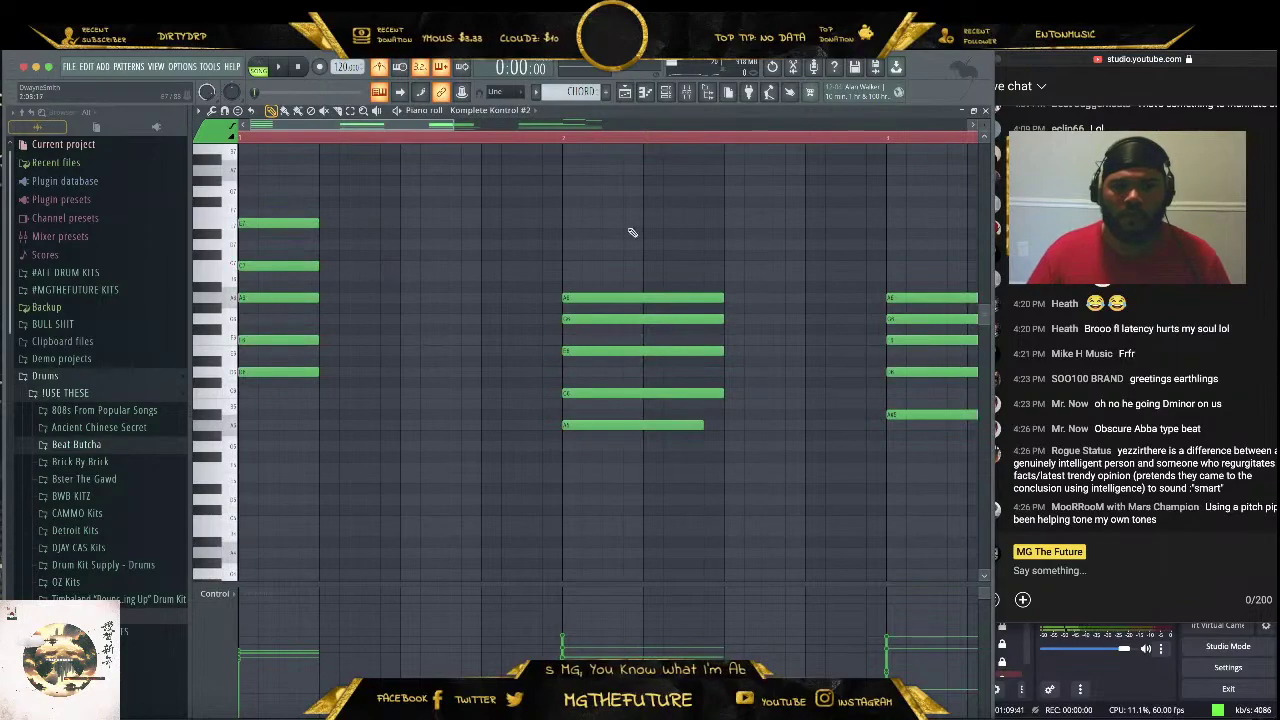
drag(742, 218, 704, 502)
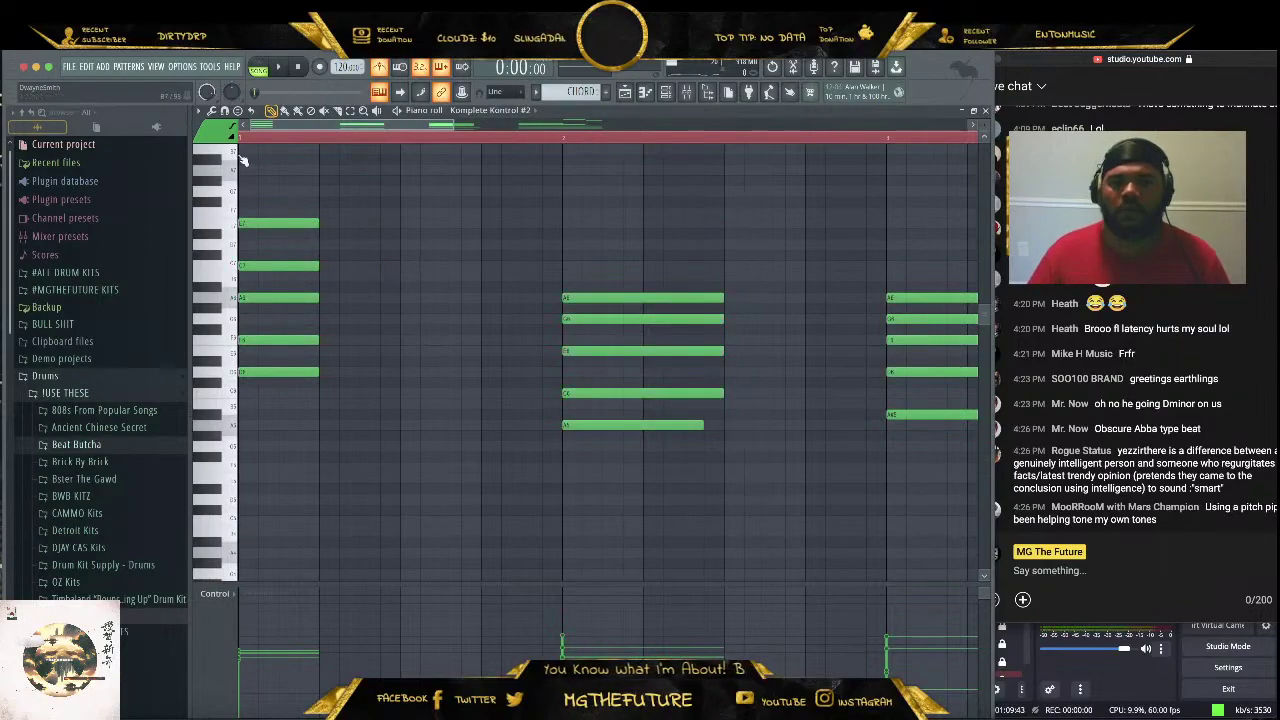
click(213, 110)
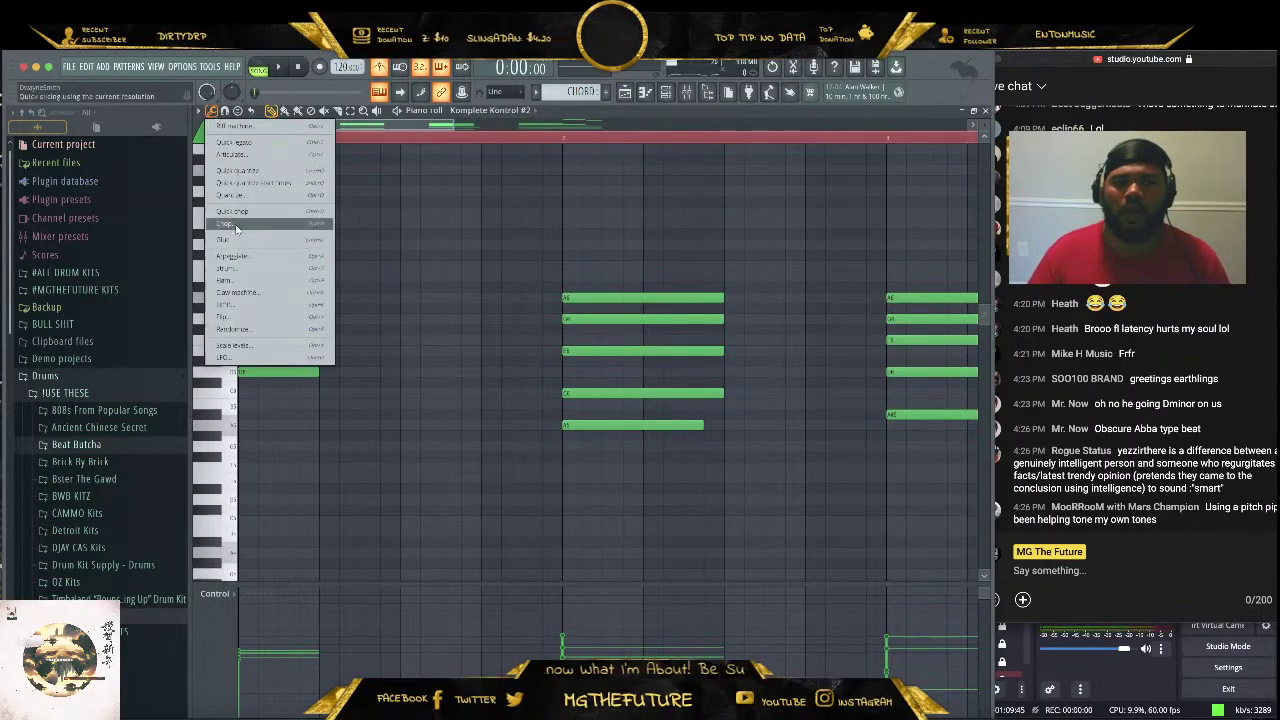
click(261, 303)
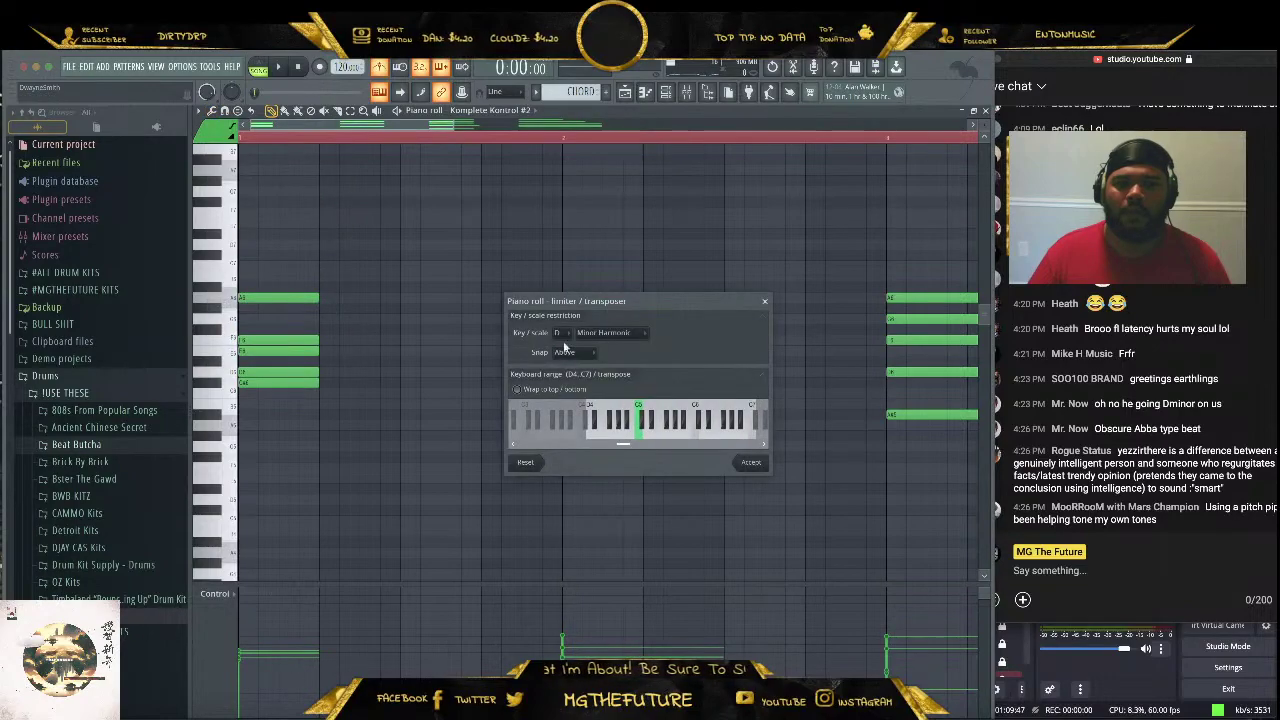
click(765, 302)
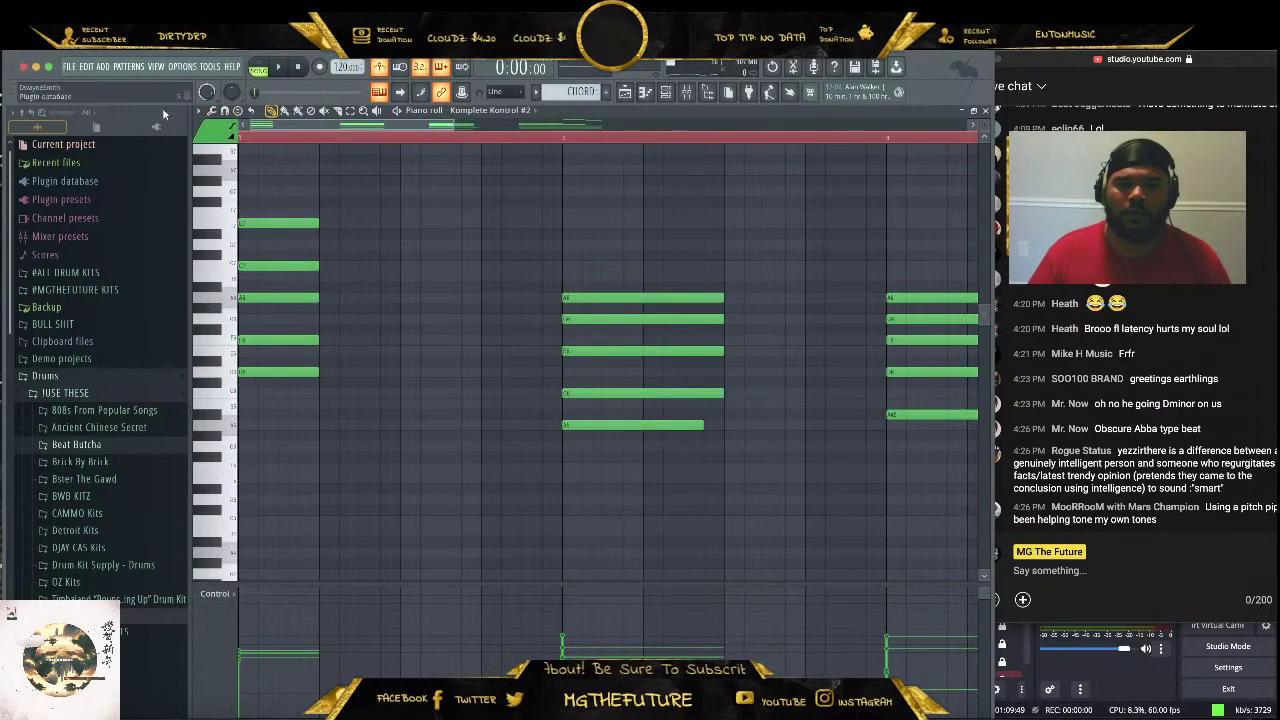
Apply Quick legato to the recorded chords so their notes extend to the start of the following chord
click(224, 112)
click(232, 137)
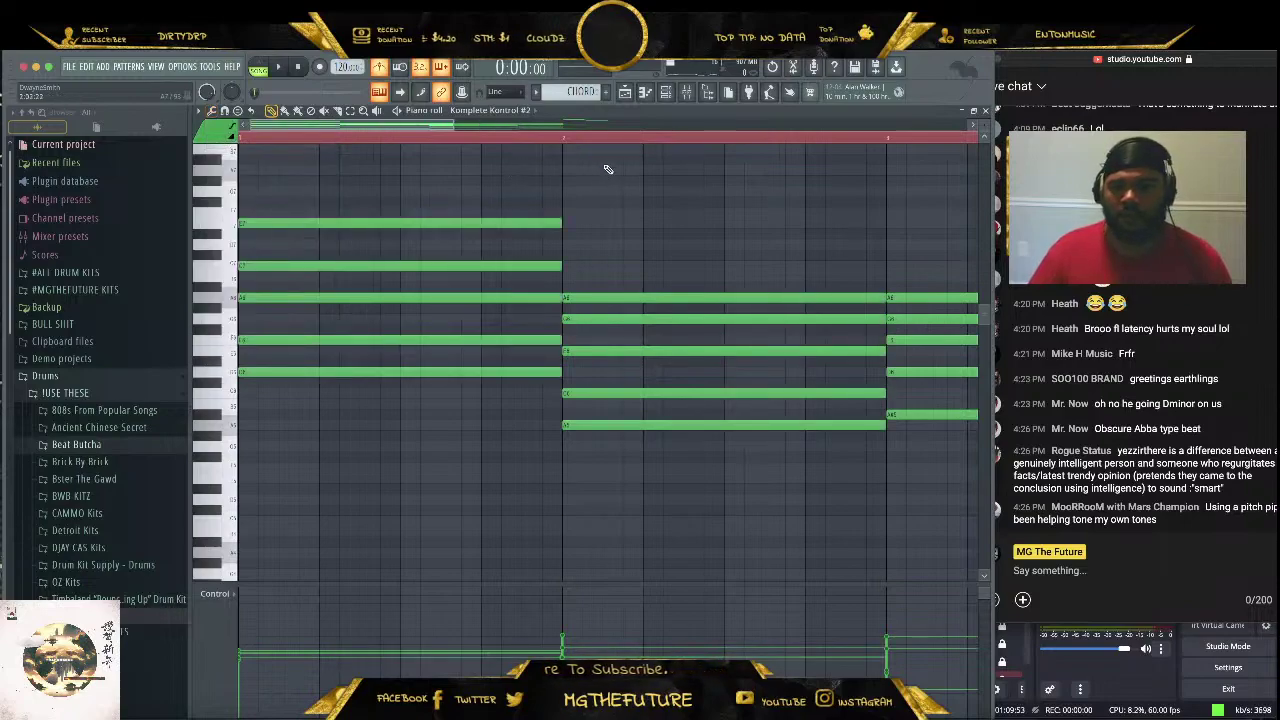
drag(452, 124, 632, 128)
Shorten the chords in bars 1 and 2 to half a bar each, playing the pattern in between
drag(357, 147, 298, 445)
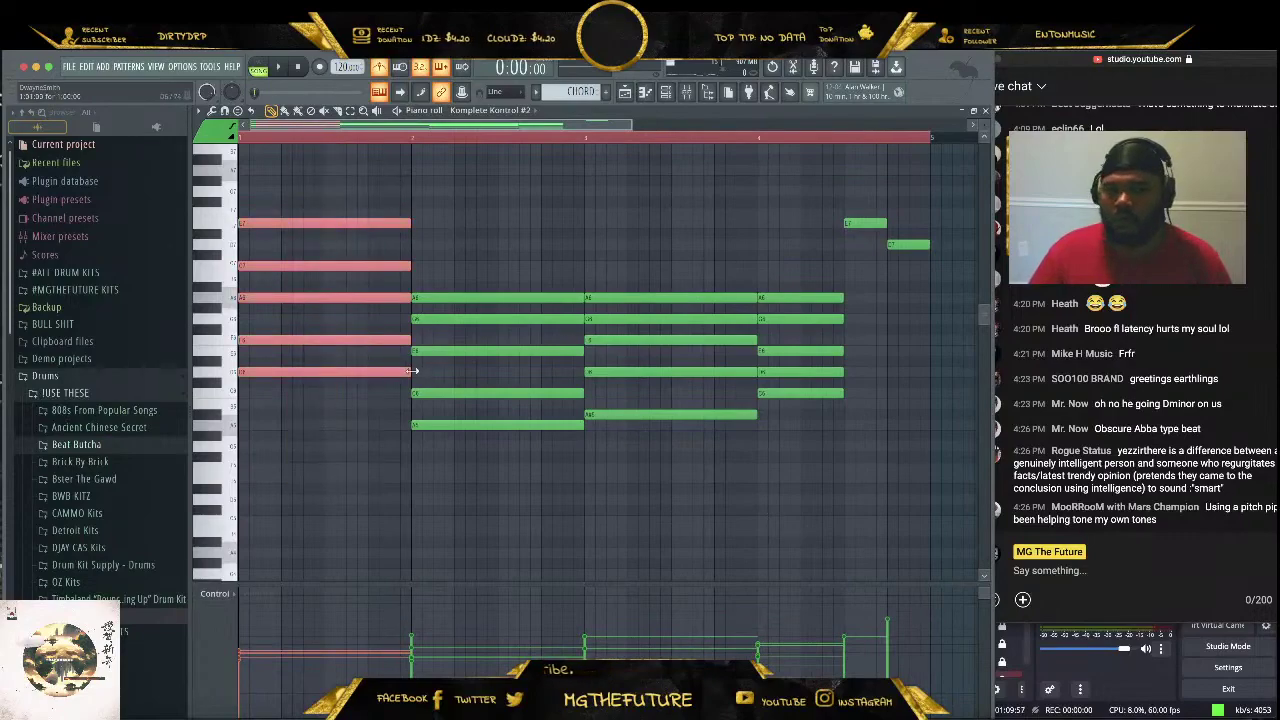
drag(412, 371, 324, 378)
key(space)
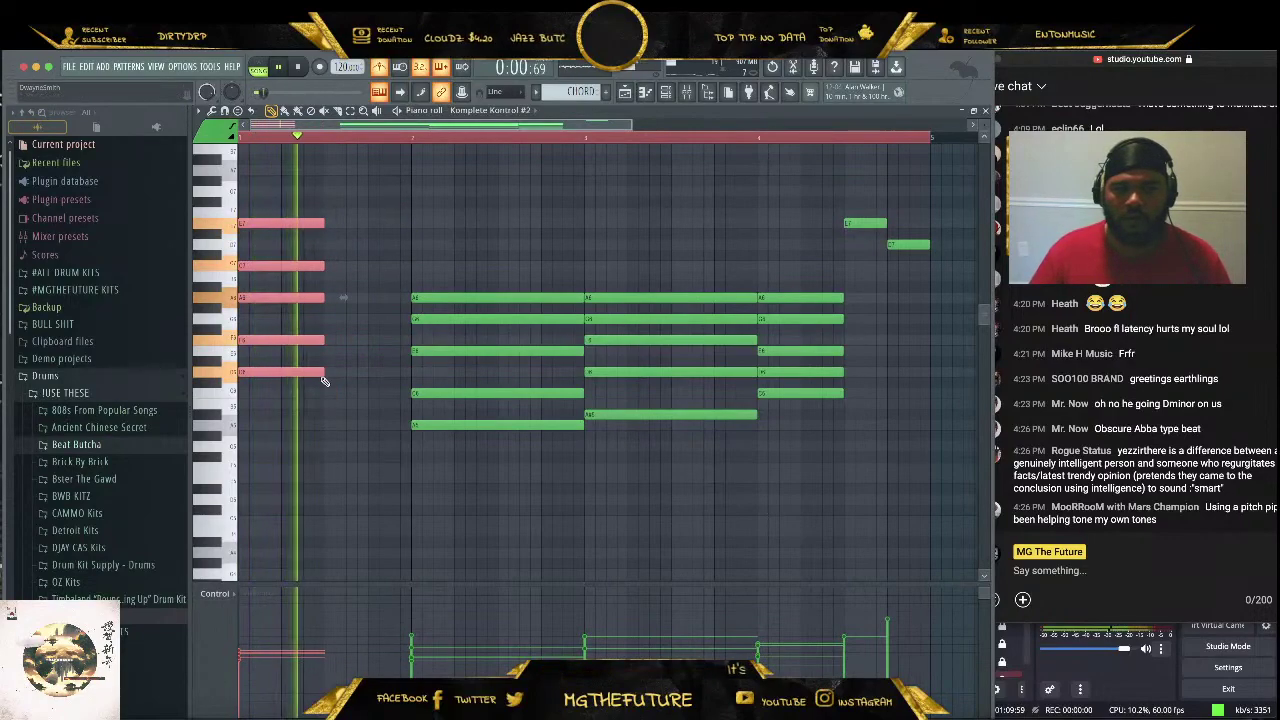
drag(536, 206, 490, 496)
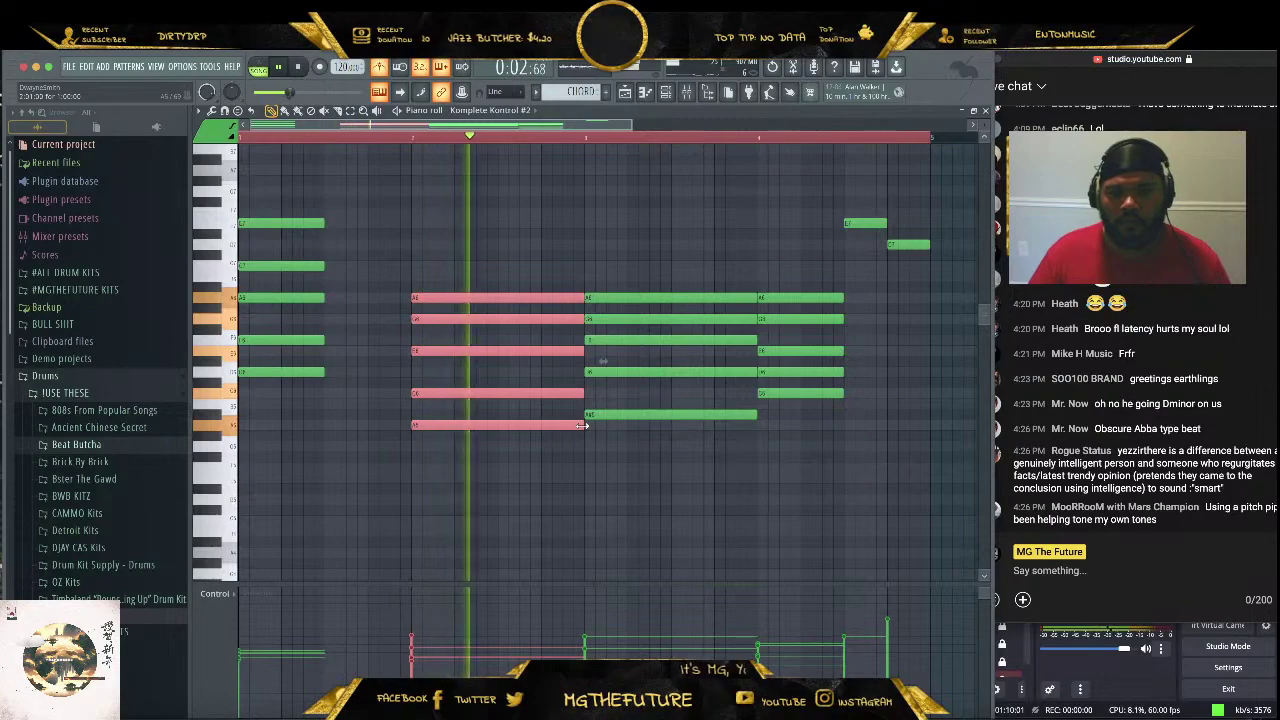
key(space)
drag(582, 426, 489, 432)
Shorten all notes of the bar 3 chord to half a bar, deselect them and play the song
drag(660, 224, 652, 452)
mouse_move(757, 414)
mouse_down()
mouse_move(650, 417)
mouse_move(752, 425)
mouse_up()
drag(686, 206, 594, 514)
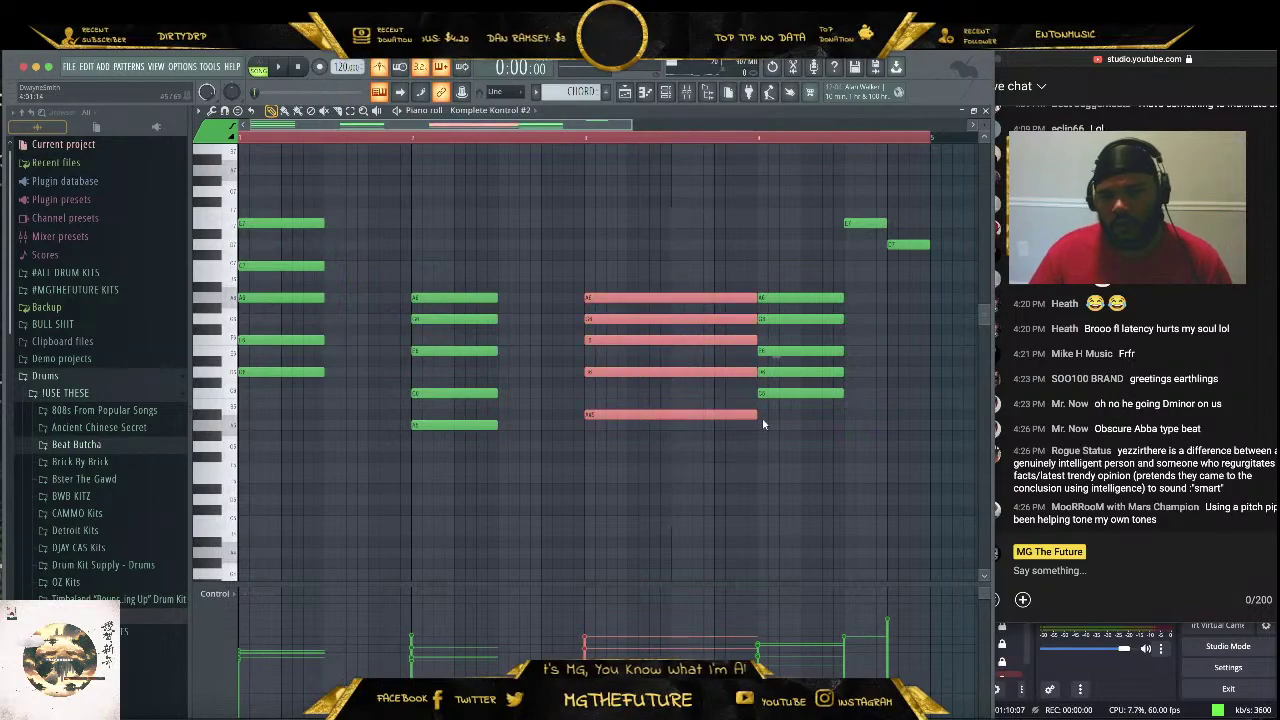
drag(757, 418, 670, 425)
click(740, 460)
key(space)
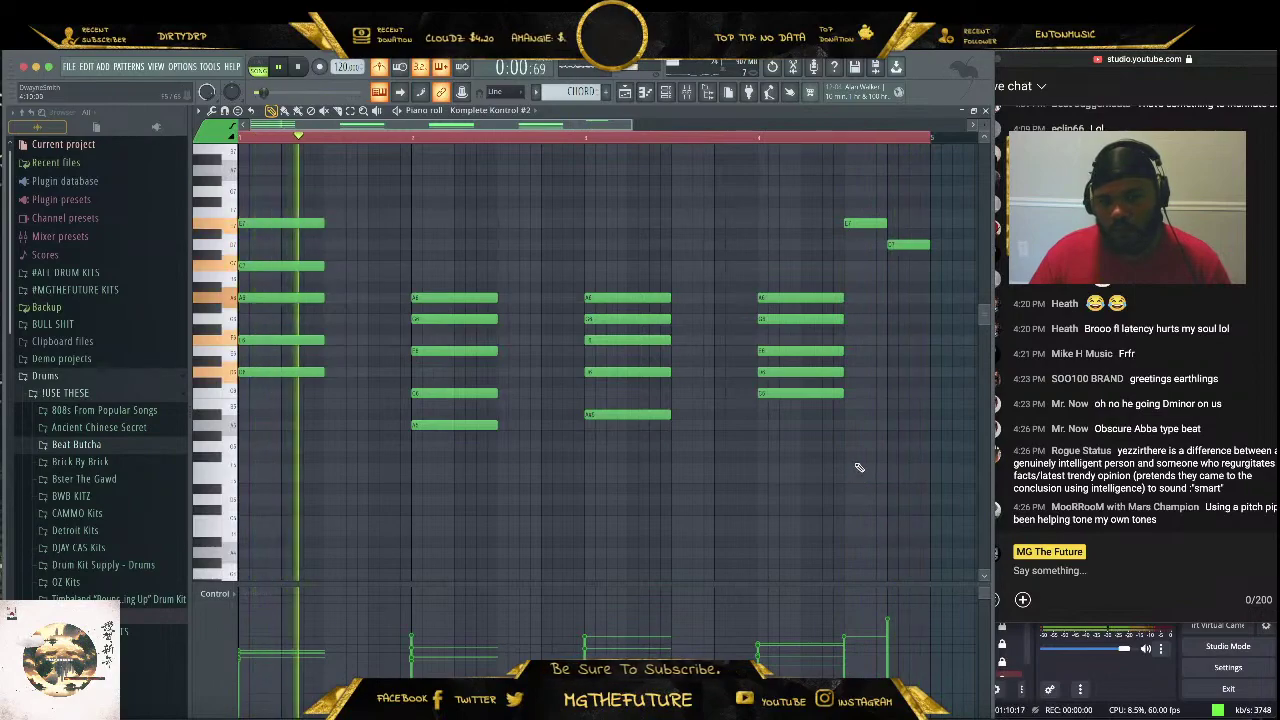
Check the ARP notes in the piano roll during playback and reopen the CHORD notes at the bar 4 chord
click(985, 111)
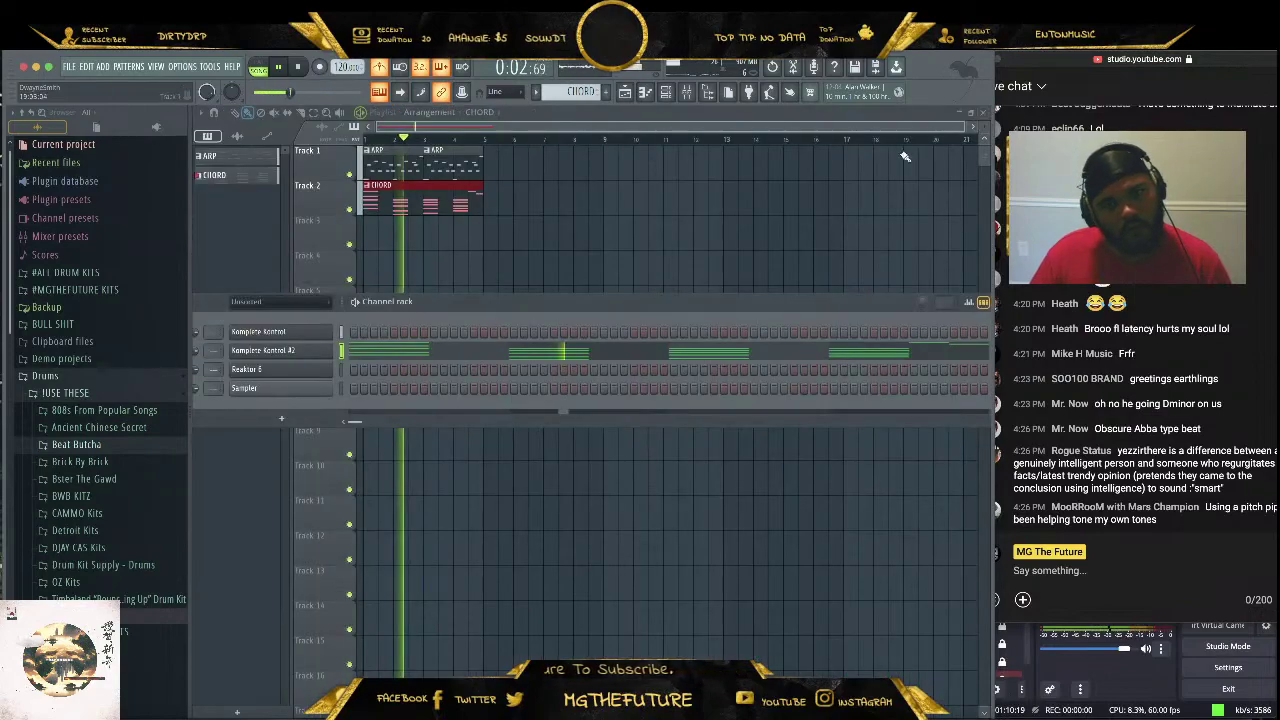
double_click(465, 166)
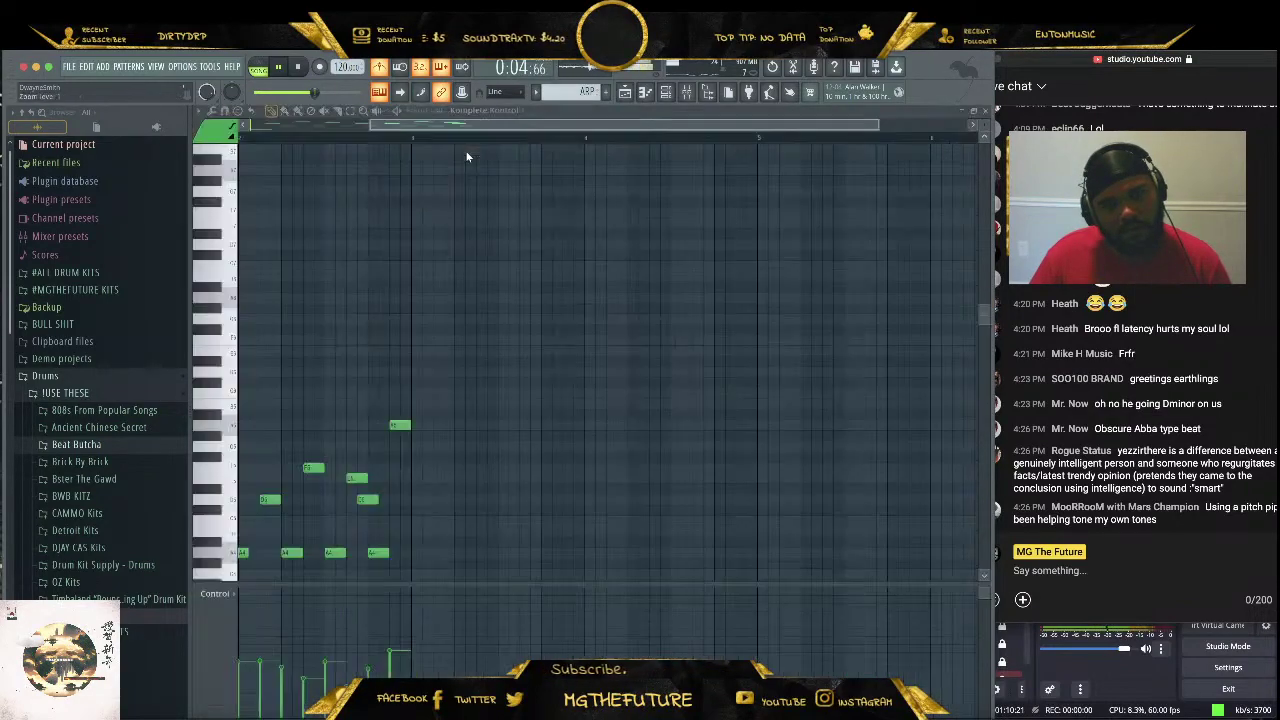
click(985, 111)
double_click(452, 206)
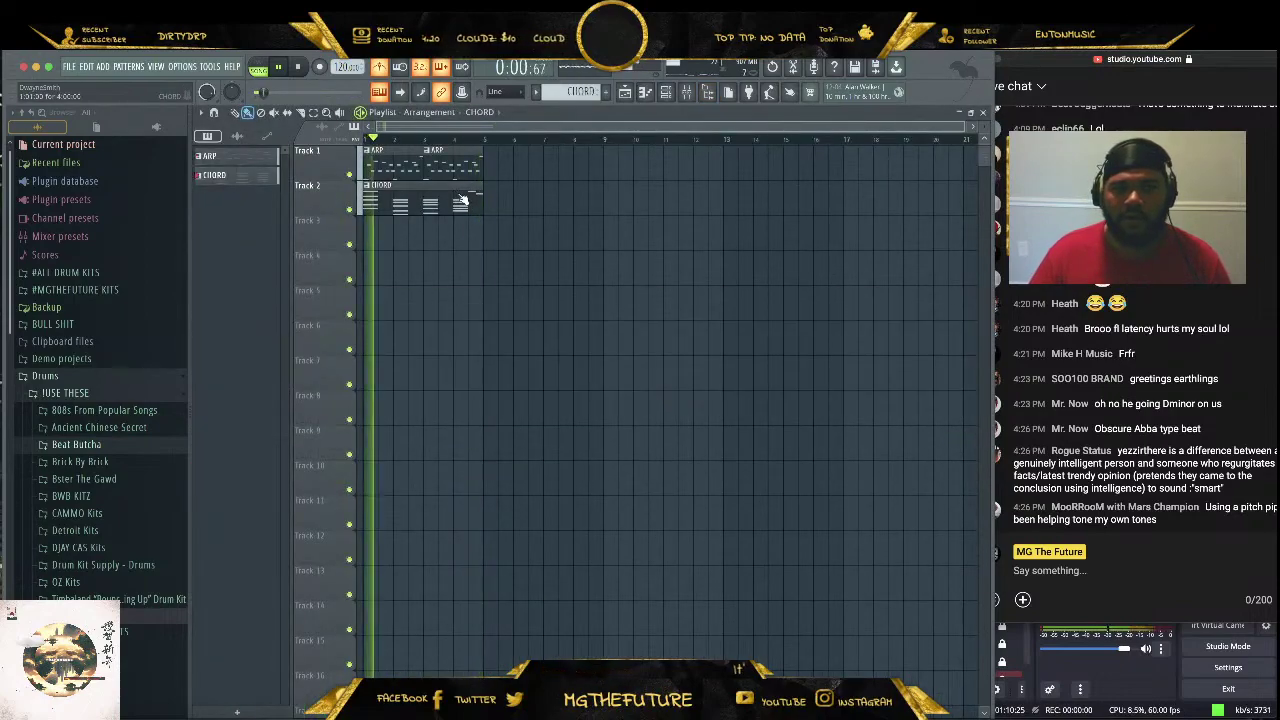
scroll(345, 283, up, 2)
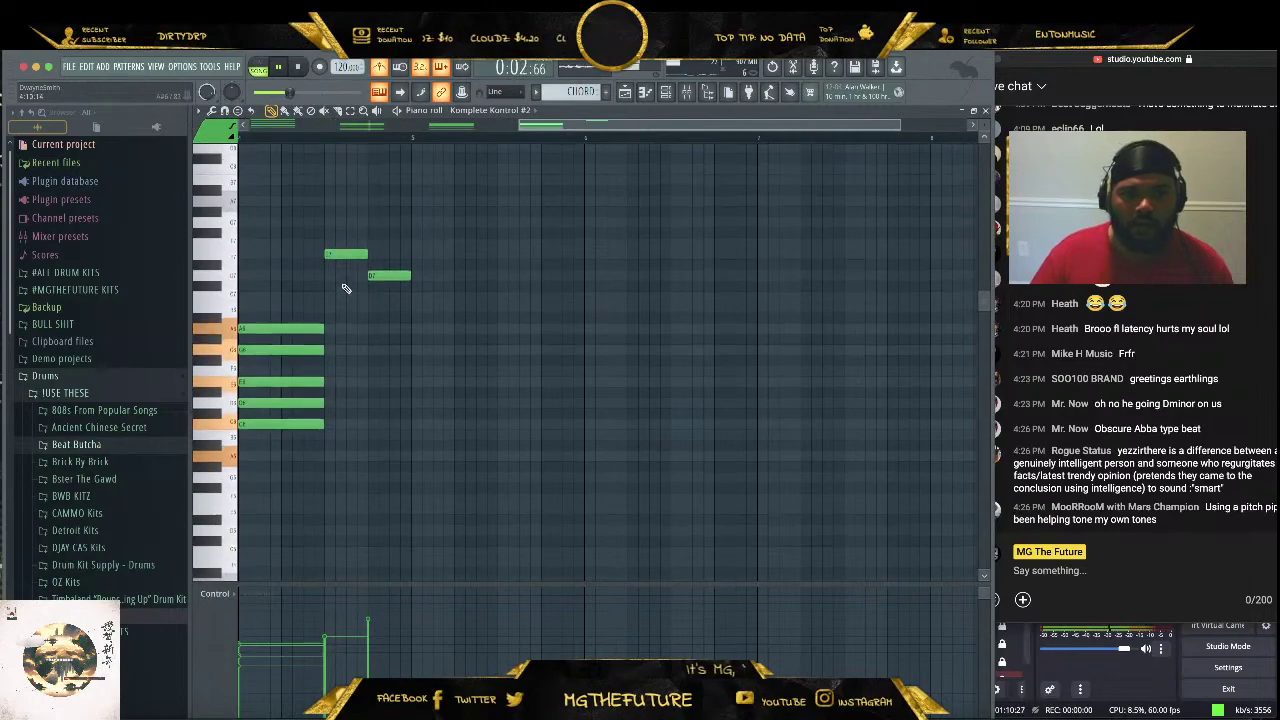
Move the last note after the bar 4 chord up to A, and lower both trailing notes by an octave
drag(388, 277, 388, 203)
drag(695, 131, 600, 131)
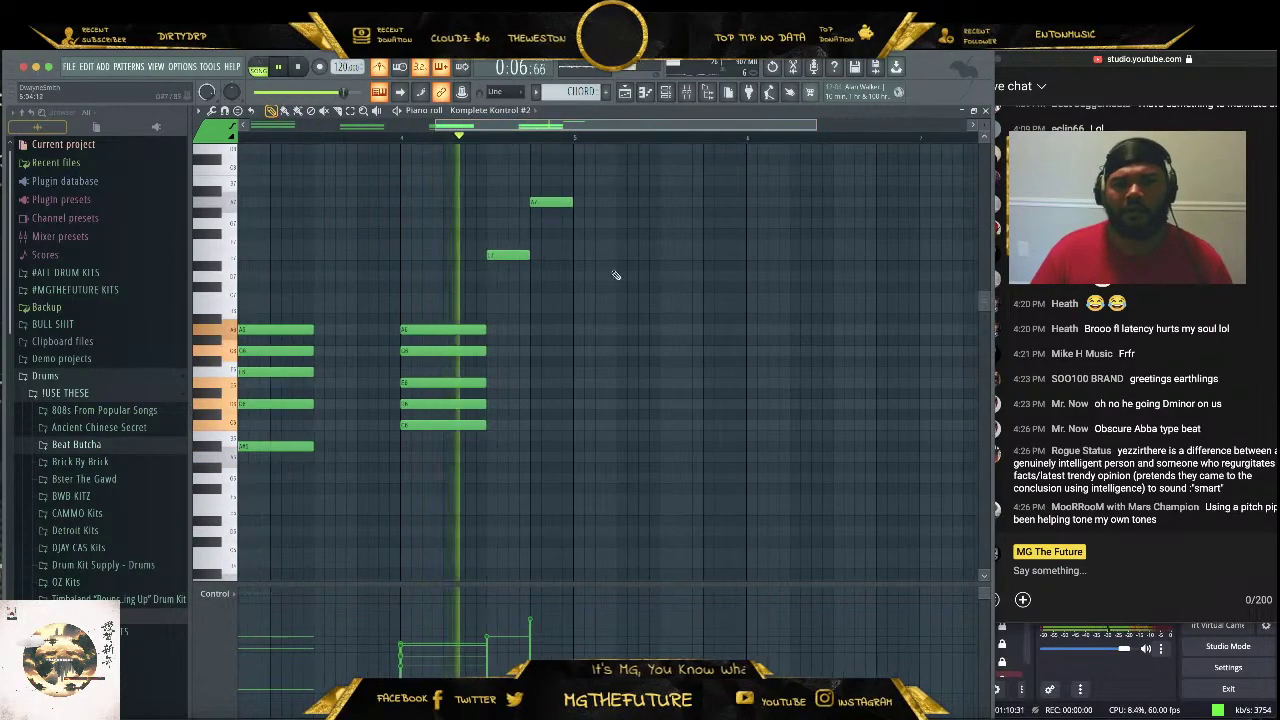
scroll(500, 440, up, 4)
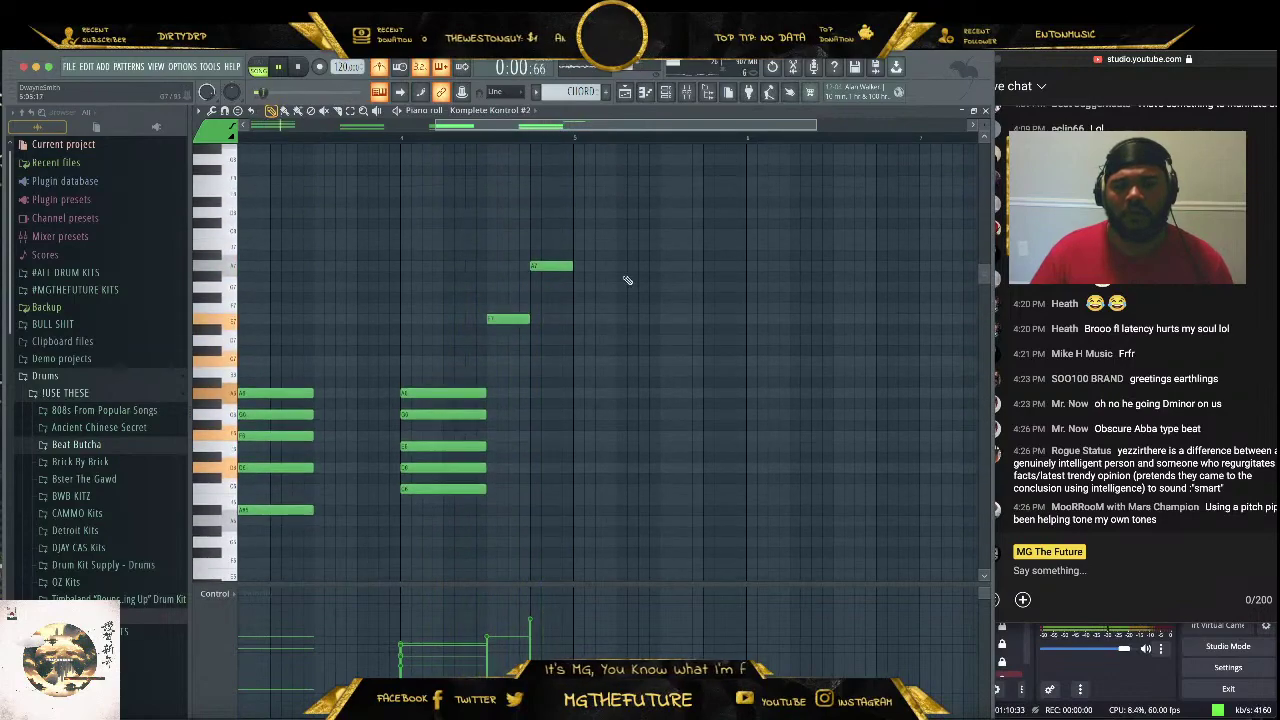
drag(620, 234, 535, 278)
key(ctrl+Down)
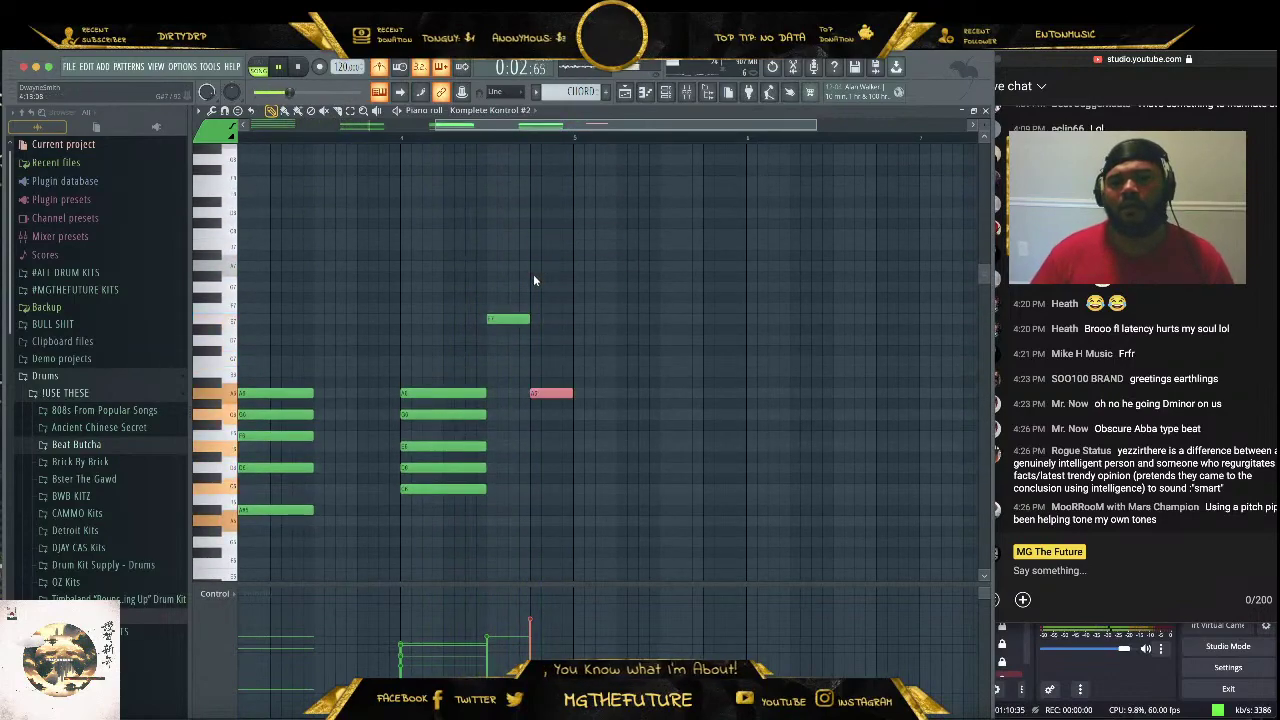
drag(581, 325, 503, 310)
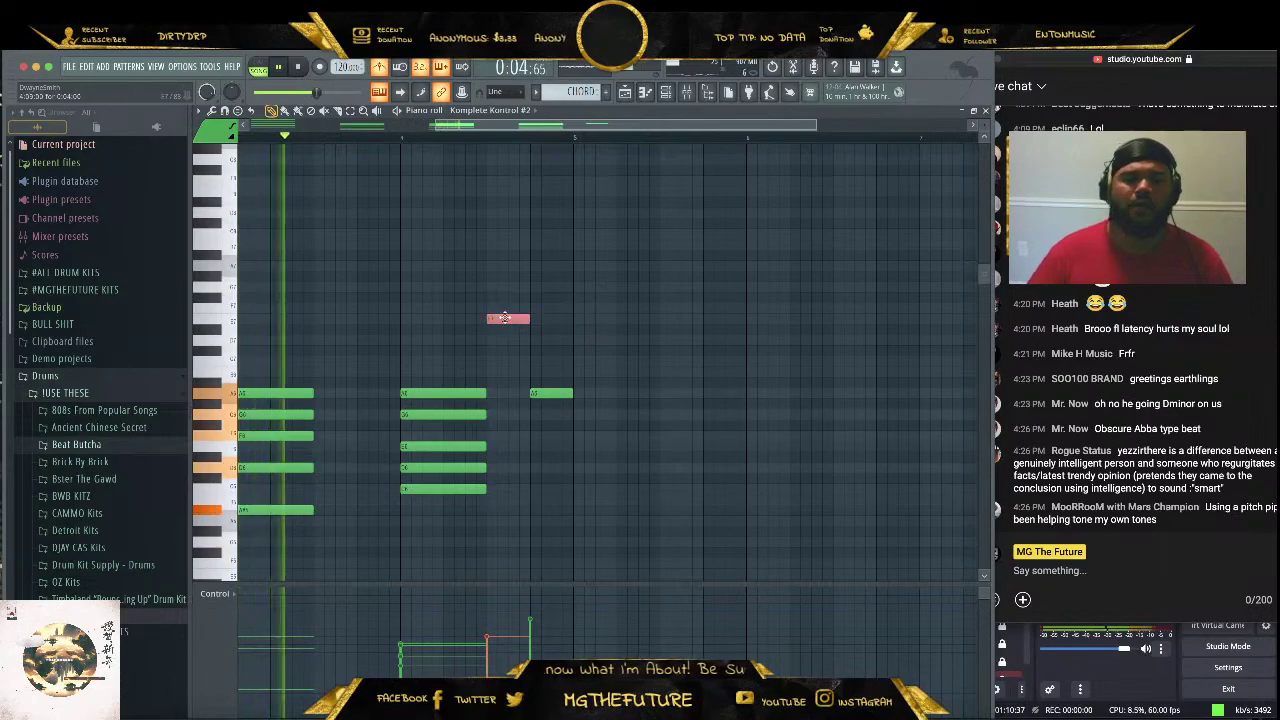
key(ctrl+Down)
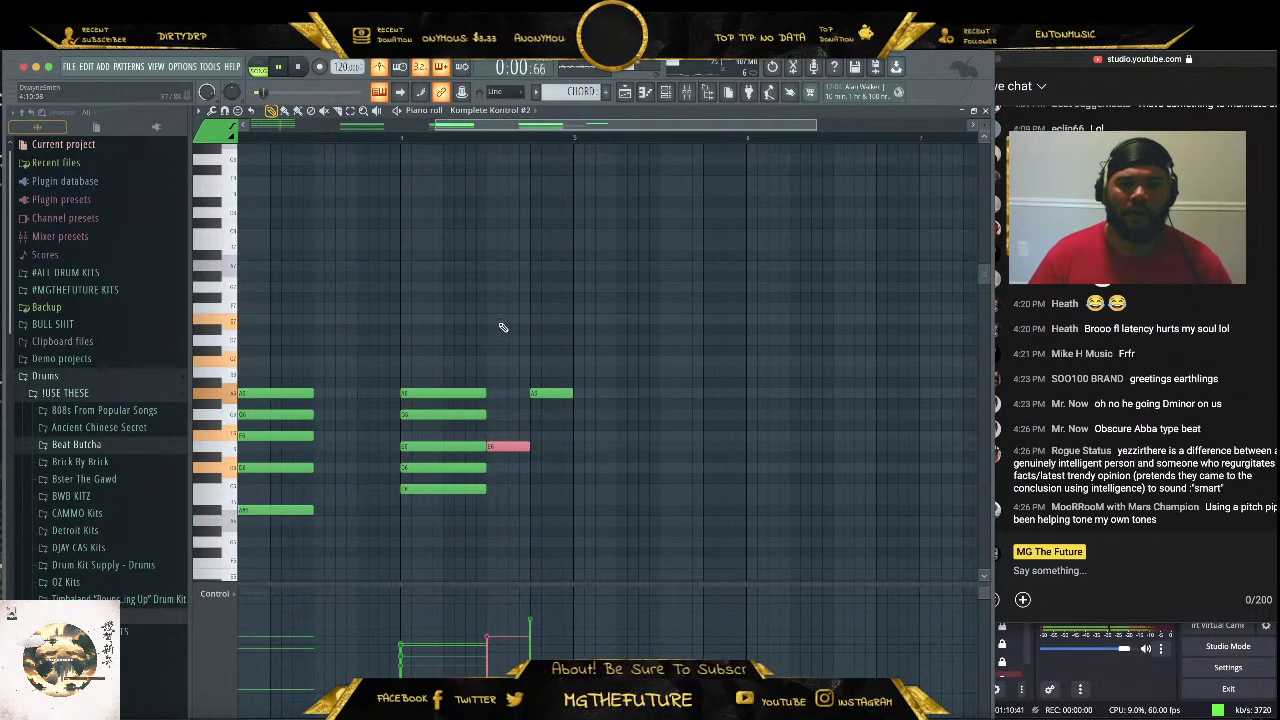
Halve the length of the E note after the bar 4 chord, add an equally short G note behind it and close the piano roll
click(512, 436)
drag(524, 445, 514, 445)
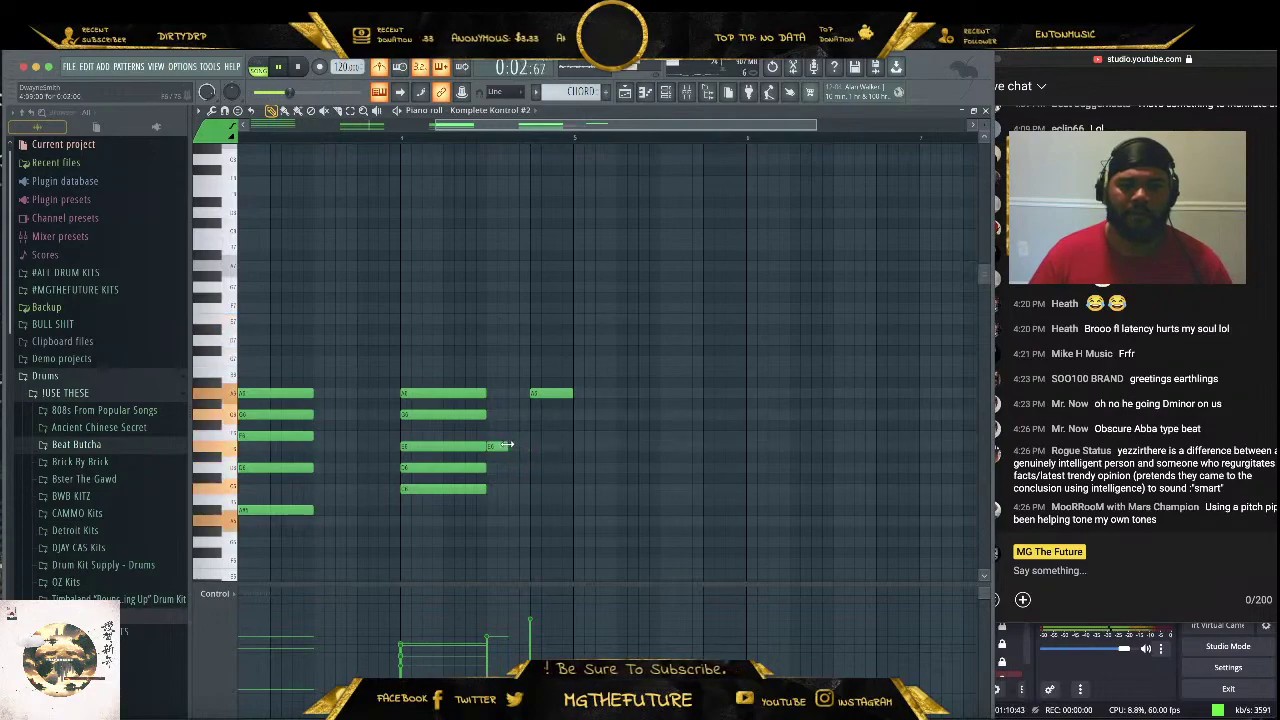
click(512, 414)
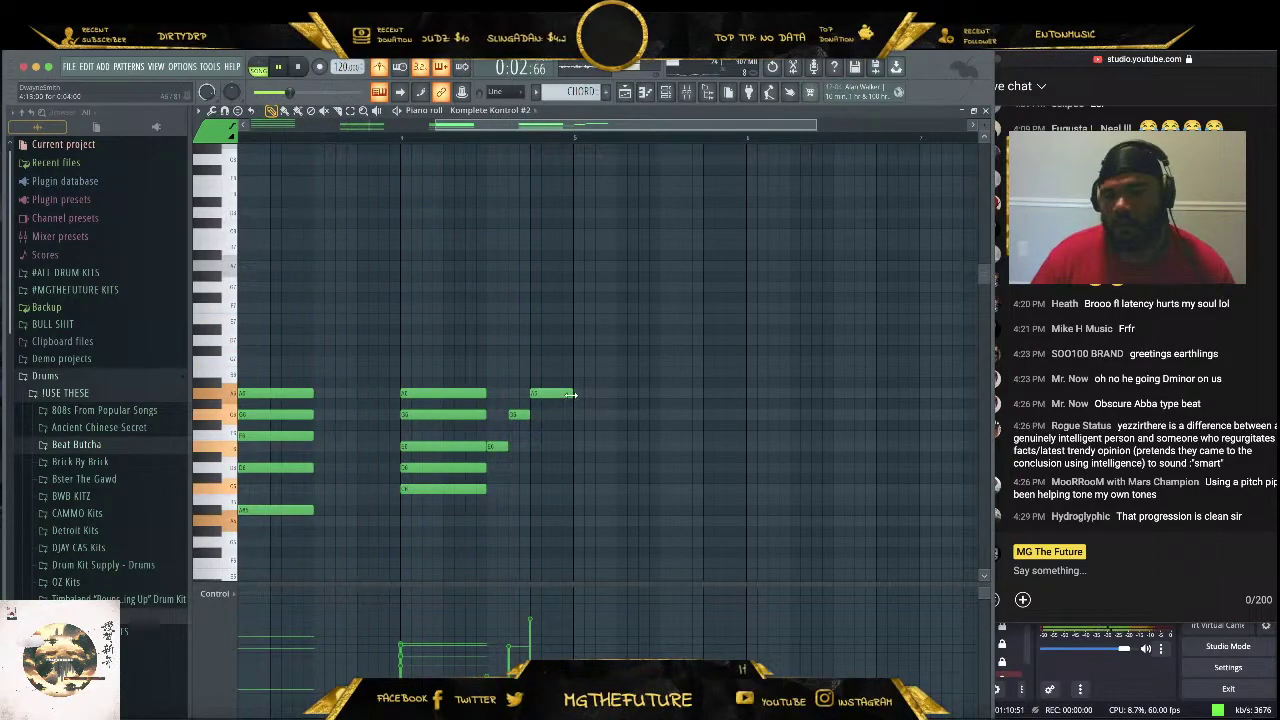
click(986, 112)
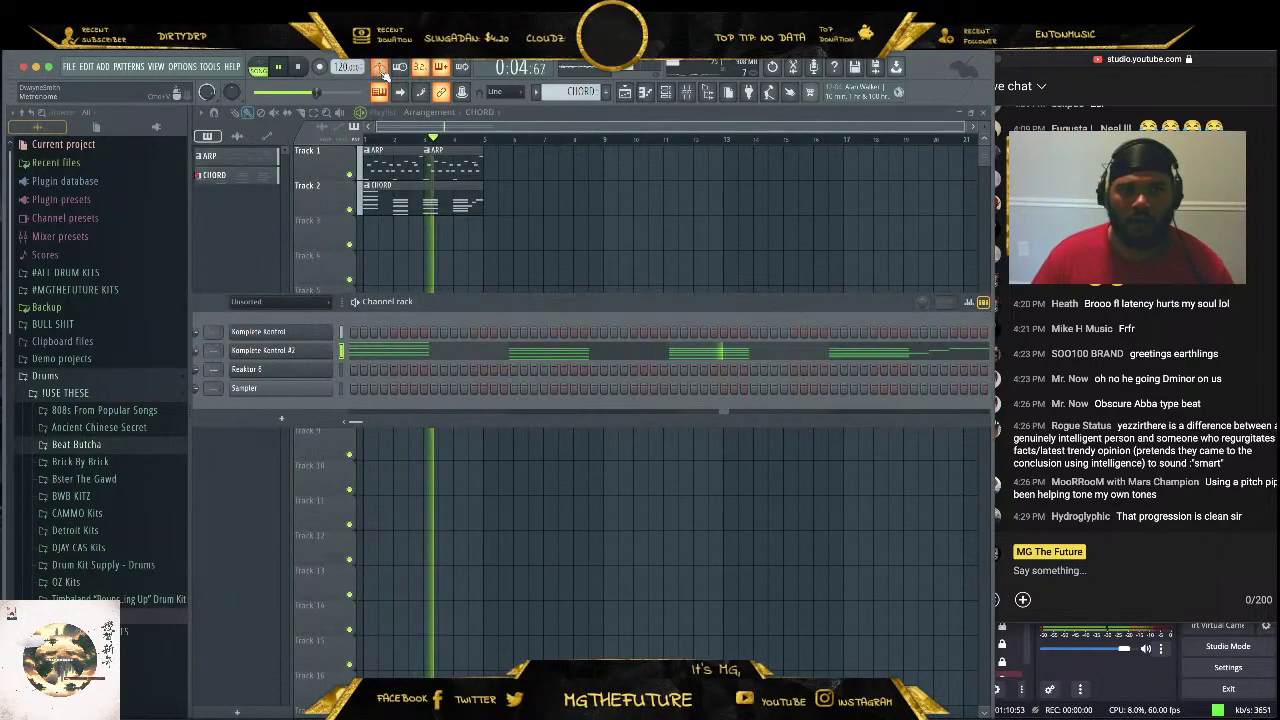
Create a new pattern named BASS and place its clip at the start of Track 3 in the playlist
click(620, 88)
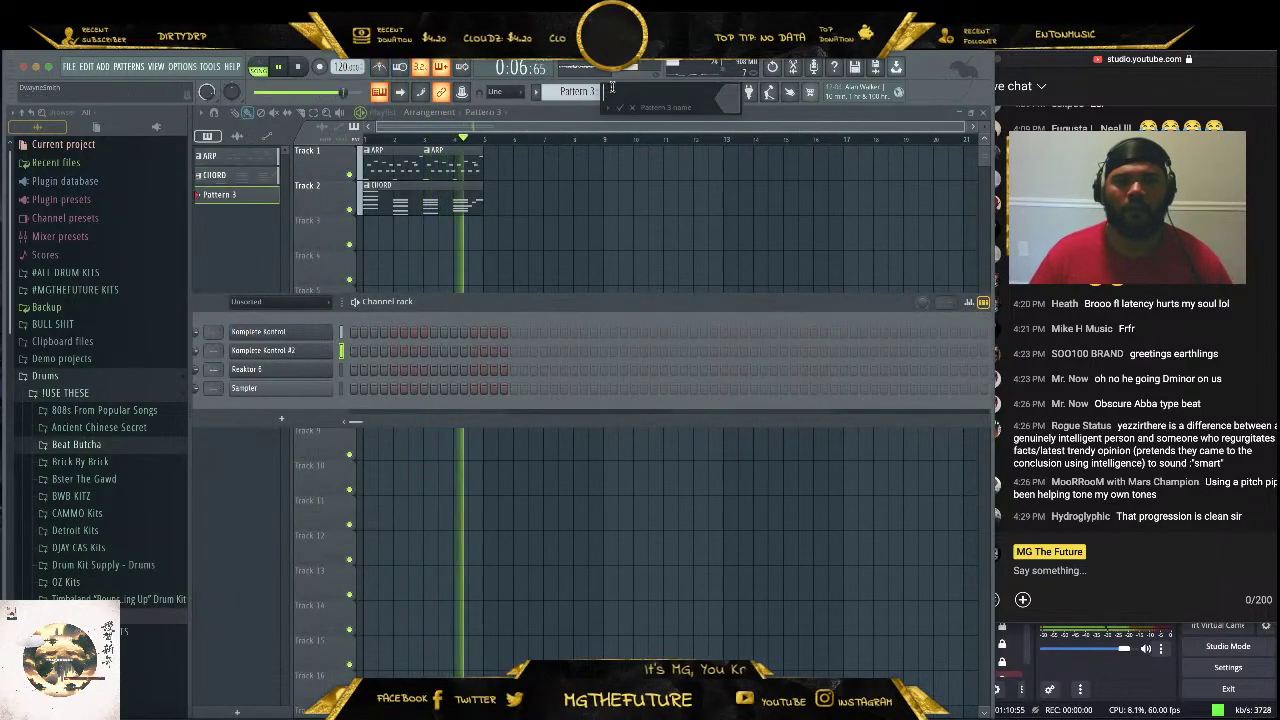
text(BASS)
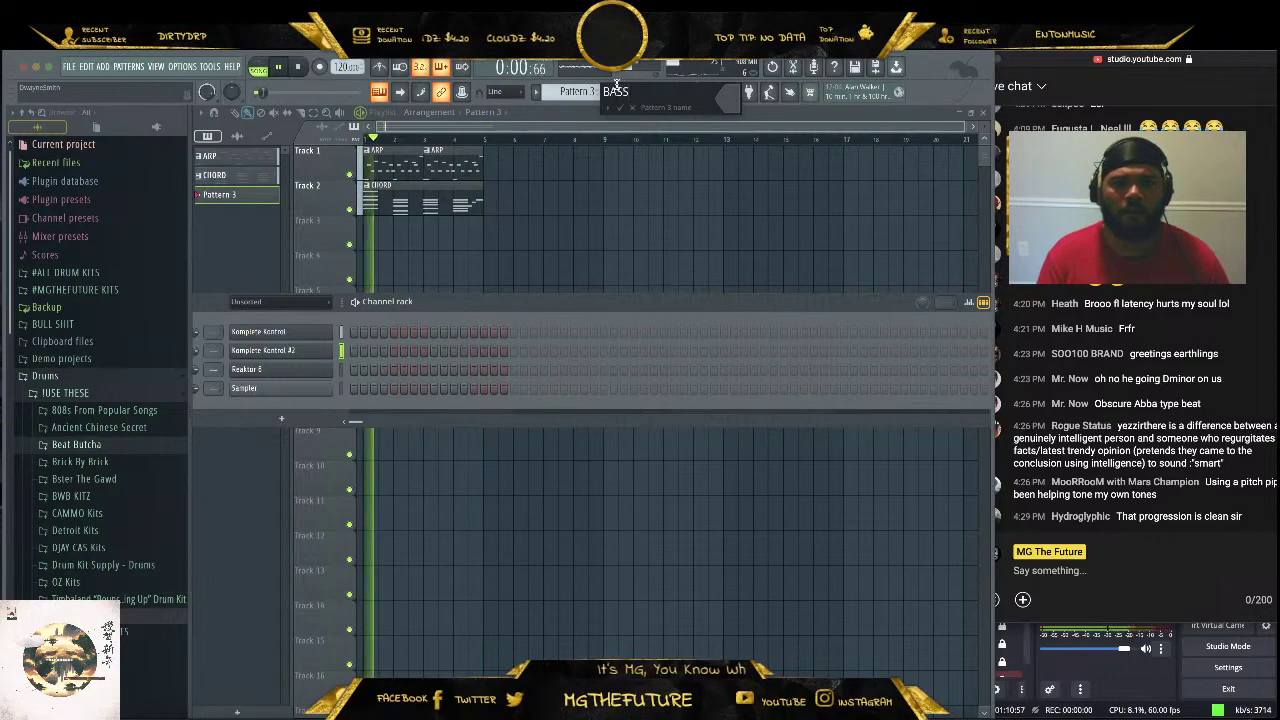
key(Return)
click(625, 90)
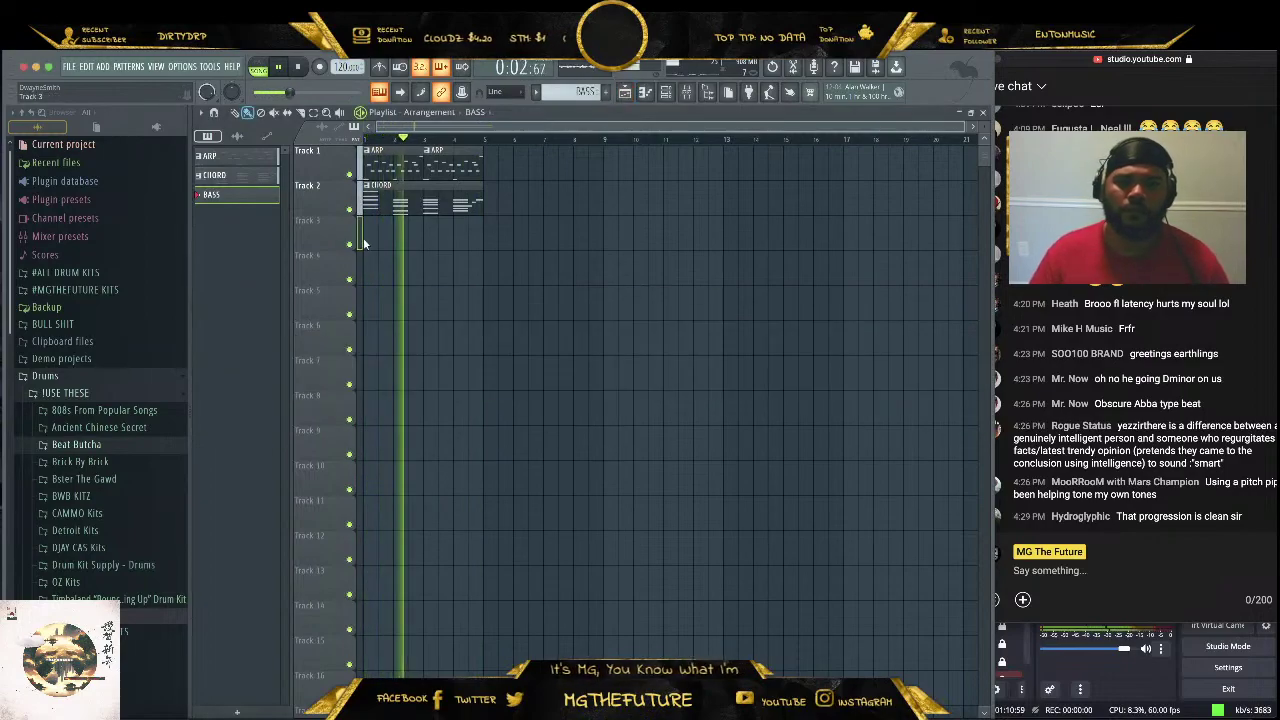
click(370, 222)
Clone the Komplete Kontrol #2 channel in the channel rack for the bass sound
key(F6)
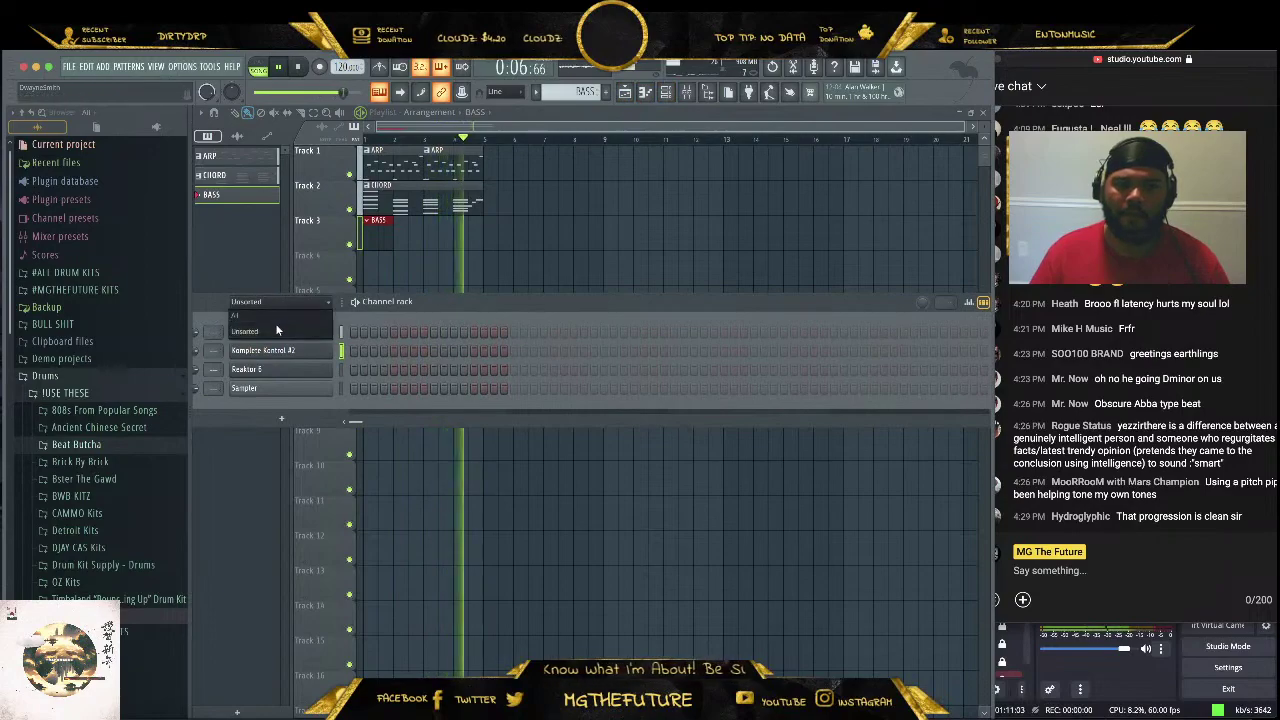
click(272, 331)
right_click(318, 358)
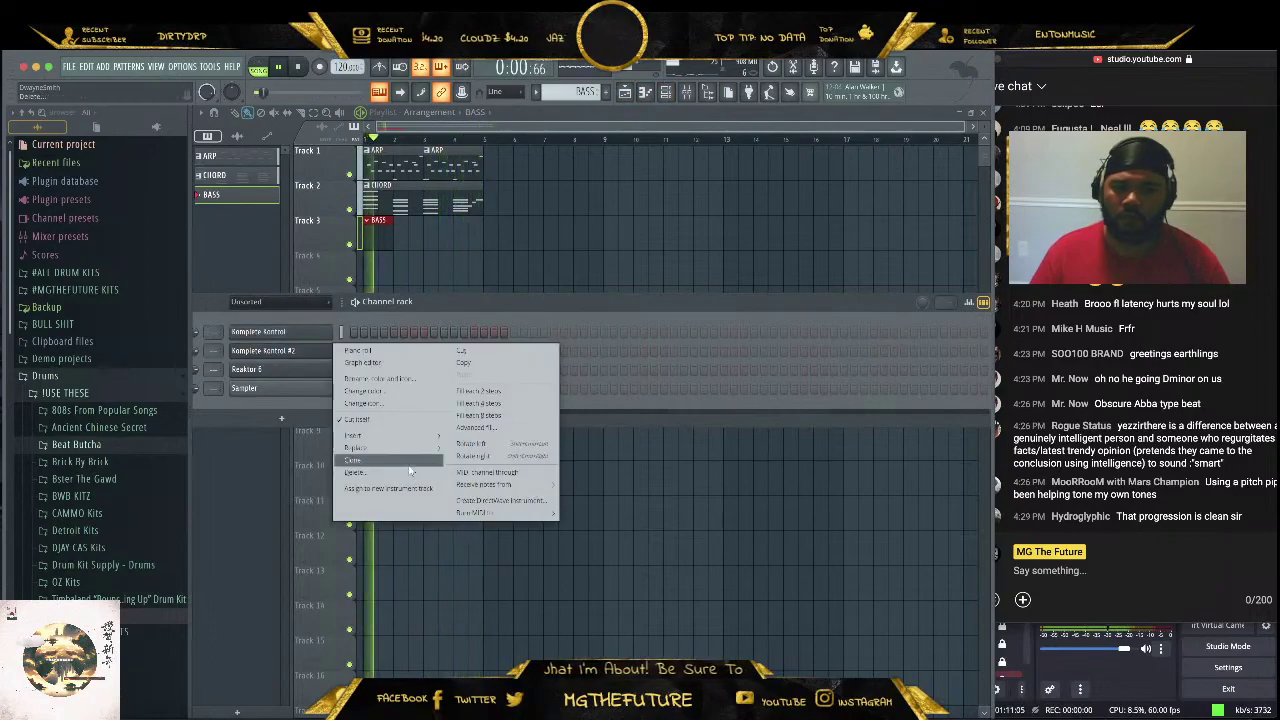
click(408, 465)
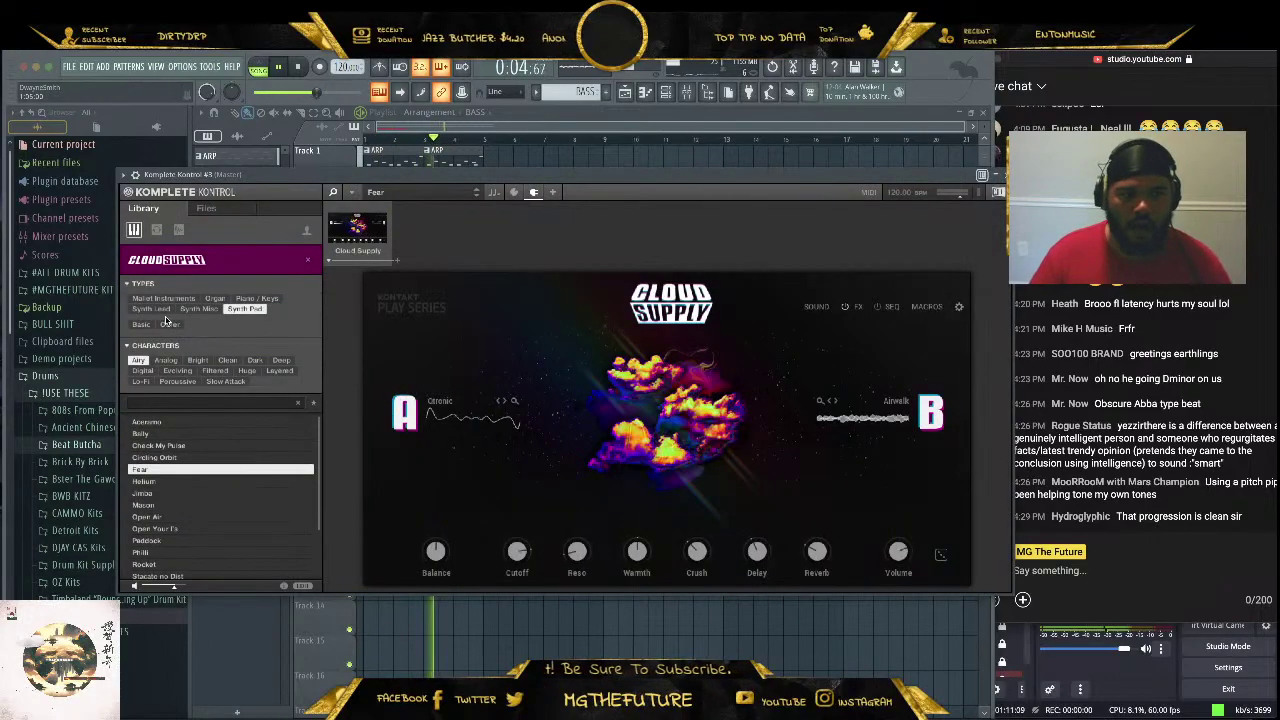
Clear the Synth Pad type and Cloud Supply filters, and filter all instruments by the Bass type
click(240, 311)
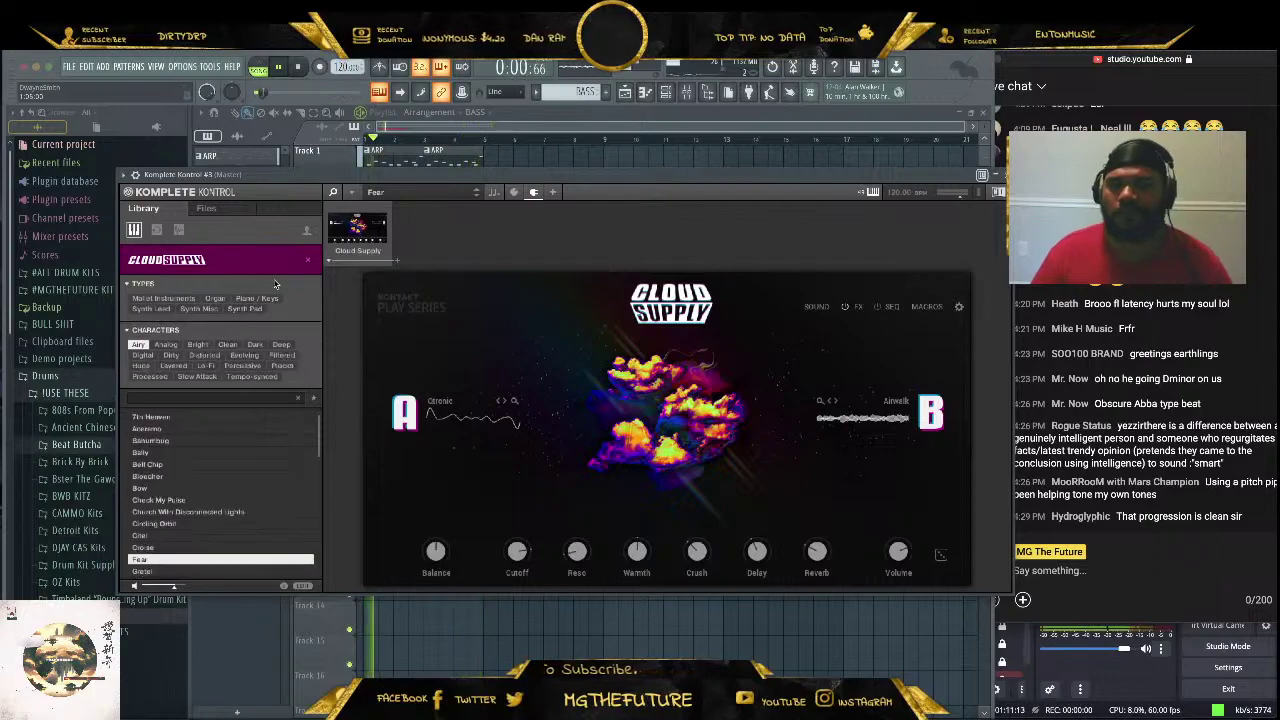
click(308, 263)
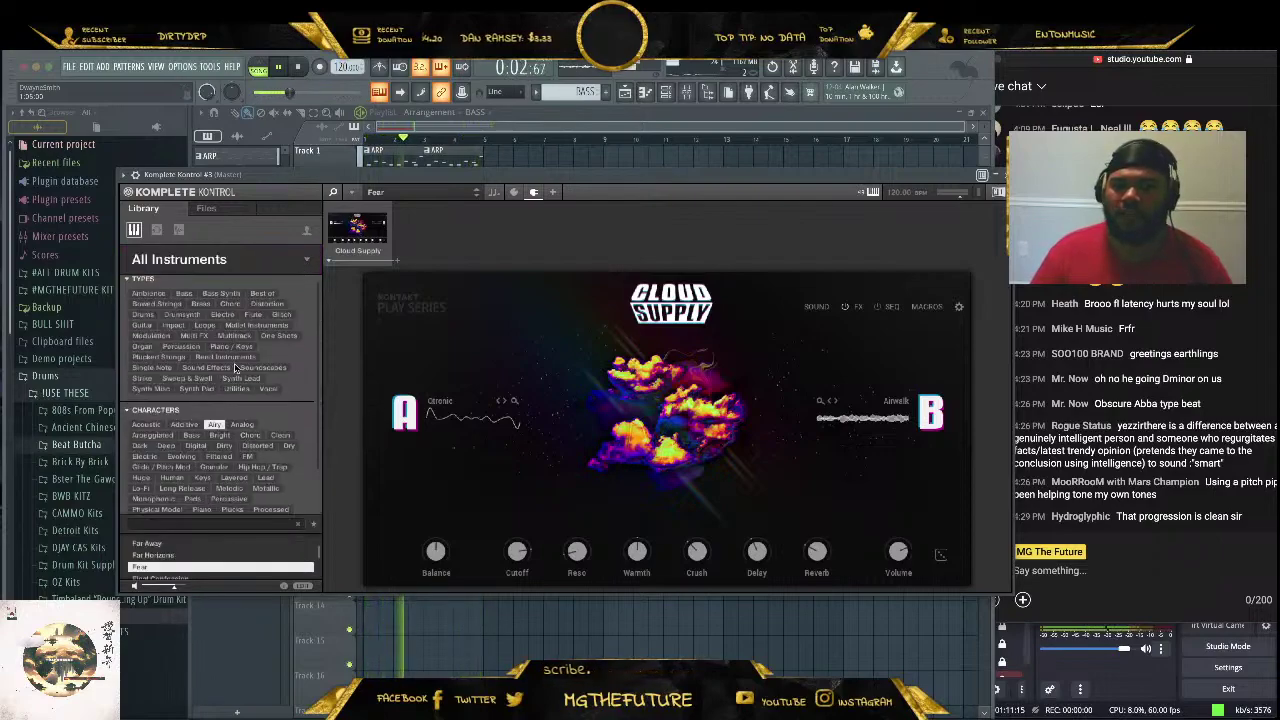
click(185, 293)
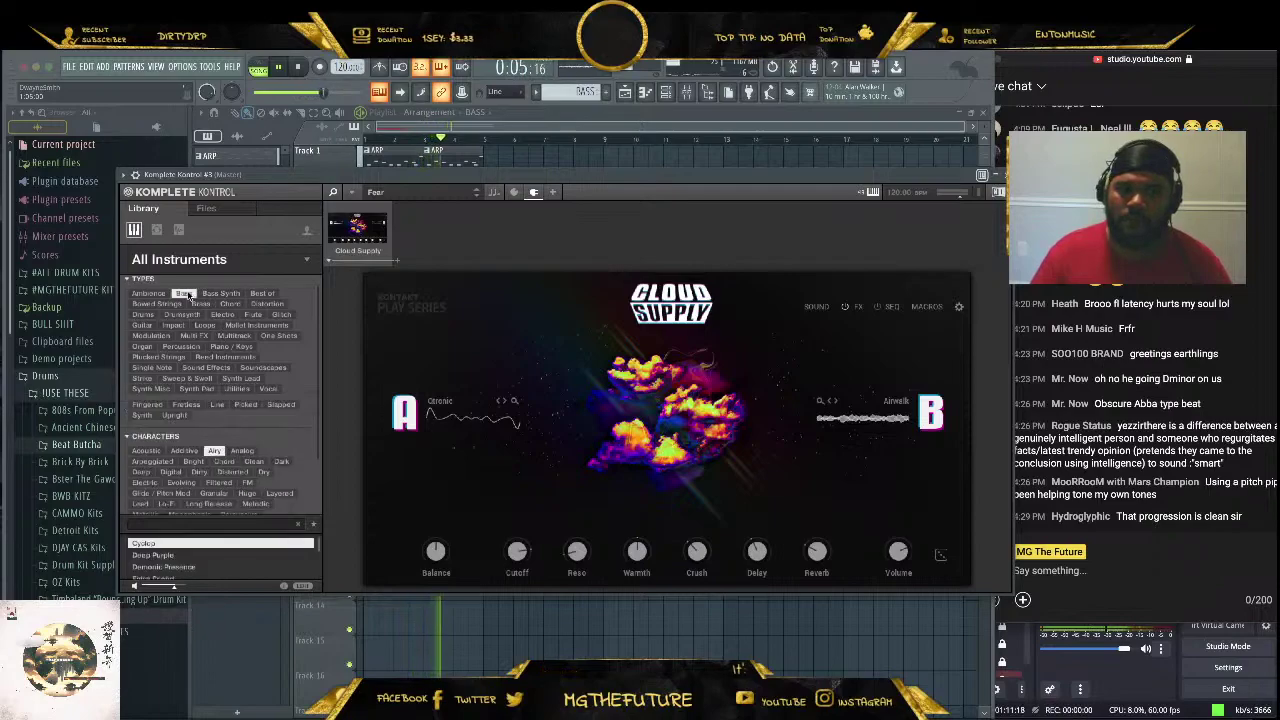
Select the Deep Purple preset, dismiss the loading error, load Demonic Presence and reposition the plugin window
click(171, 557)
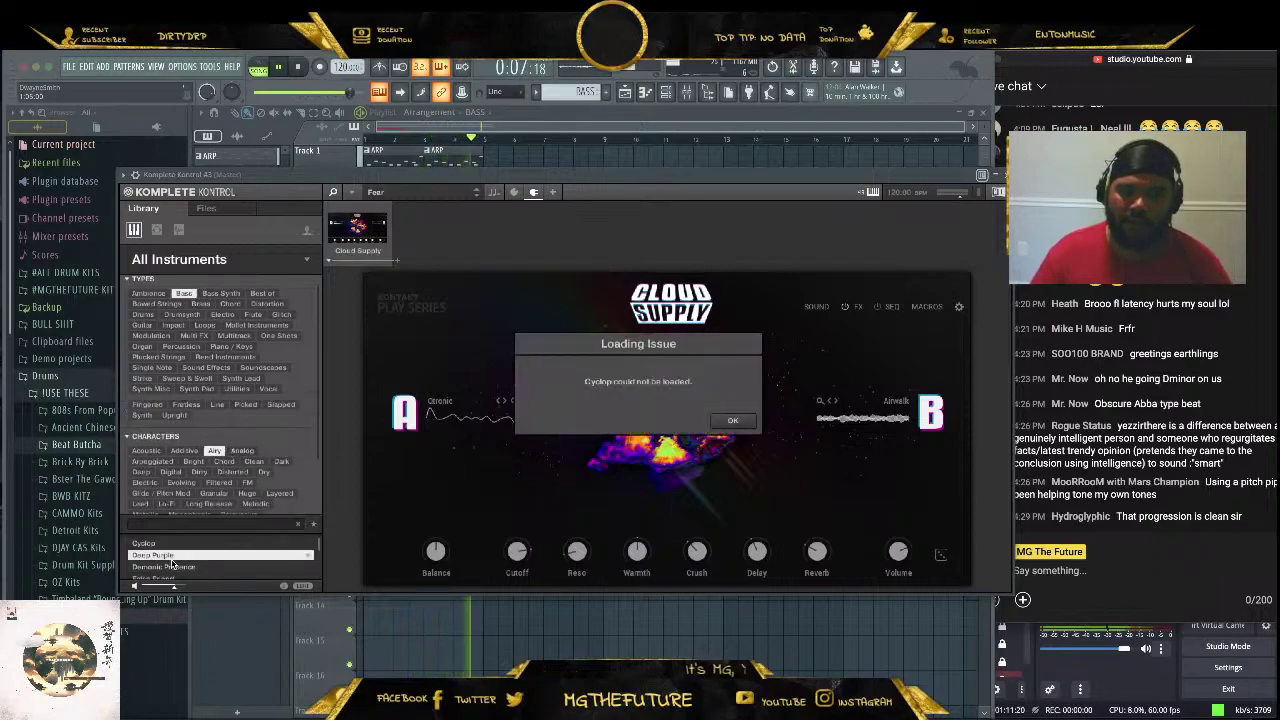
click(732, 420)
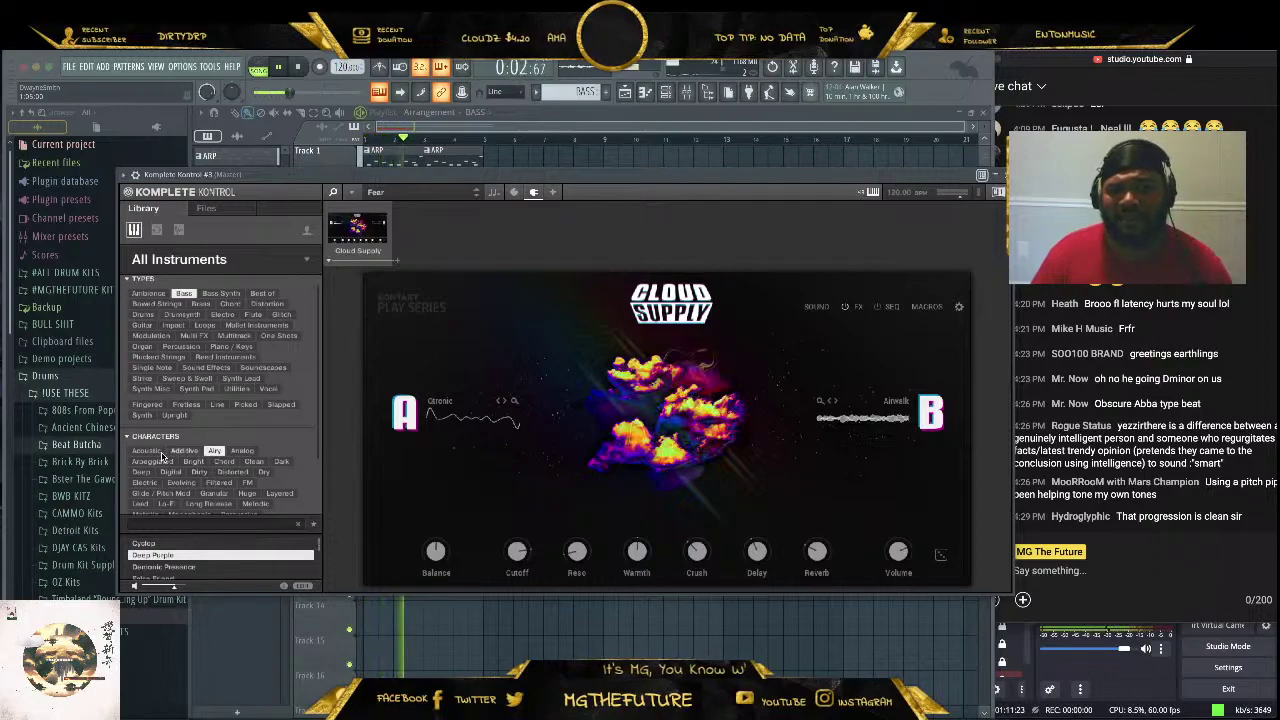
click(246, 567)
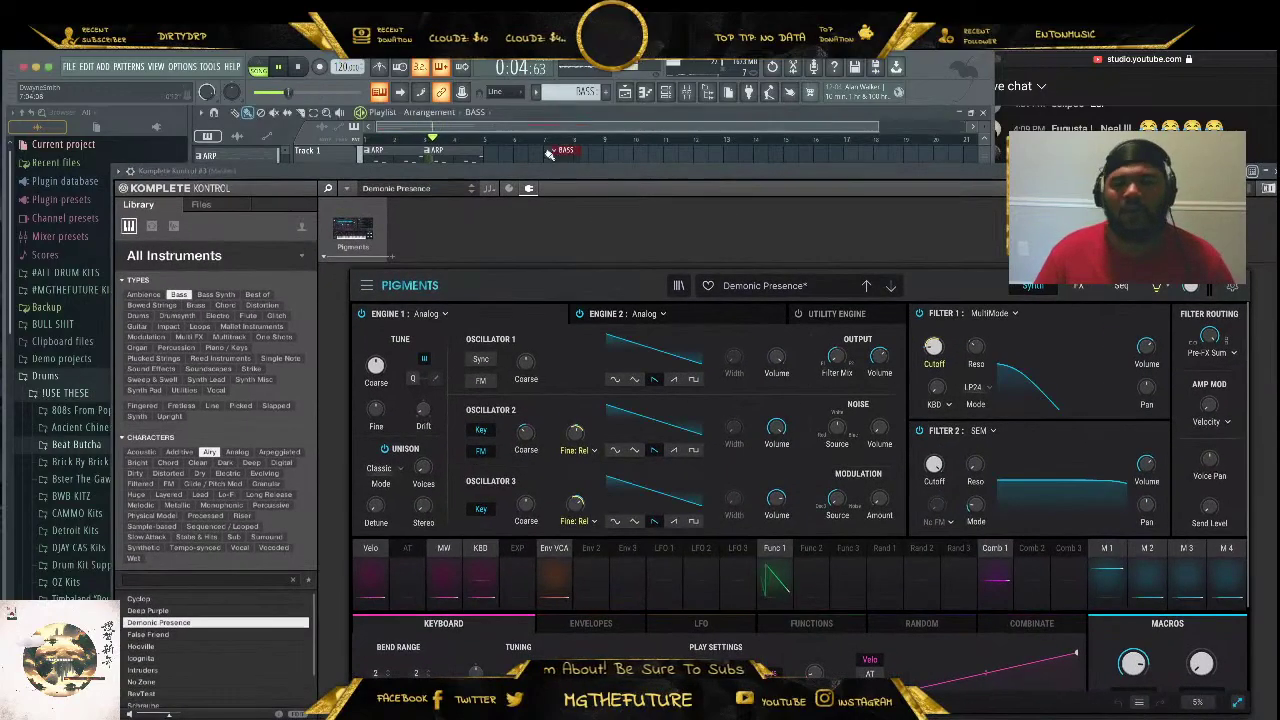
drag(581, 171, 517, 109)
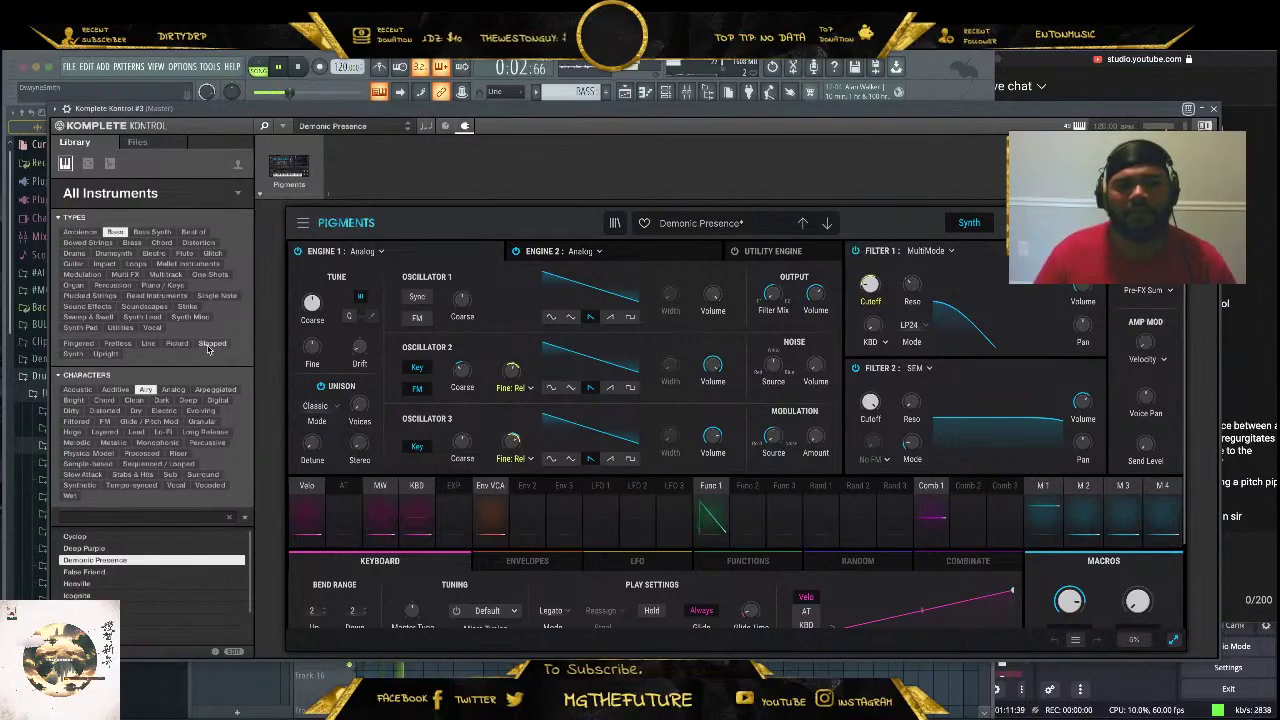
Remove the Airy filter, choose the Lo-Fi Glow instrument, load its Bird Sub bass preset and close the plugin window
scroll(213, 604, down, 1)
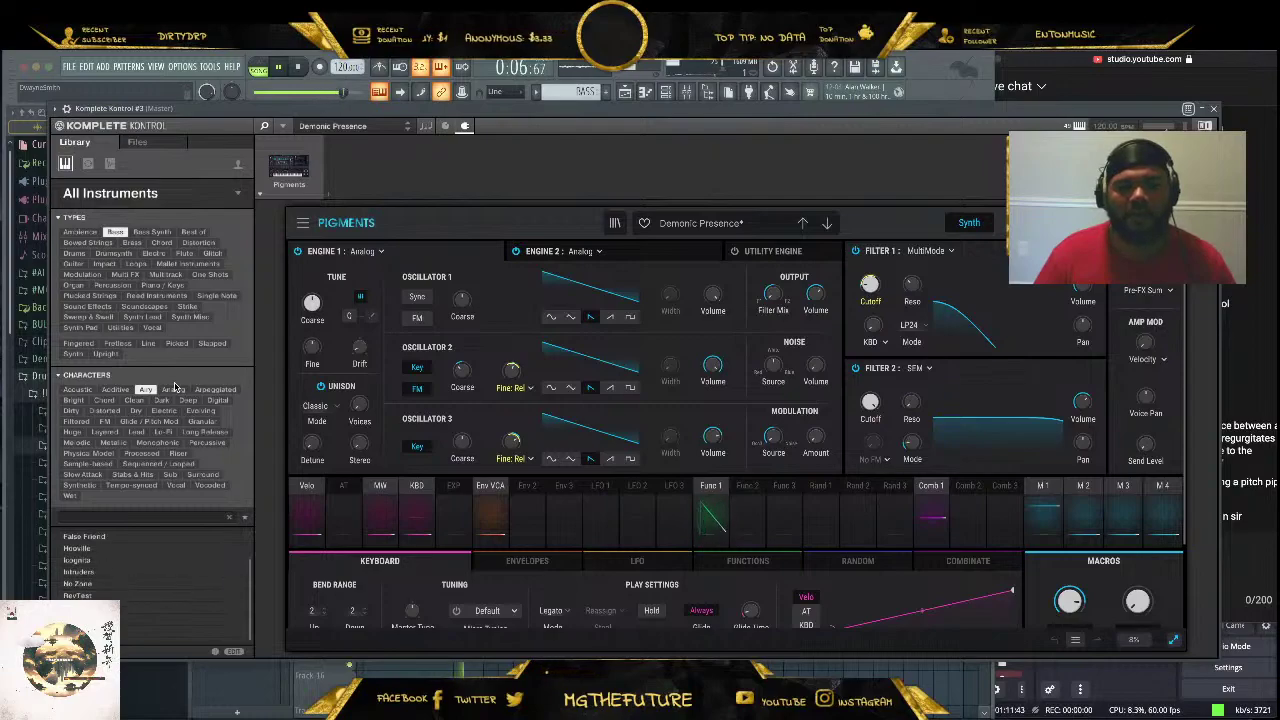
scroll(130, 553, up, 3)
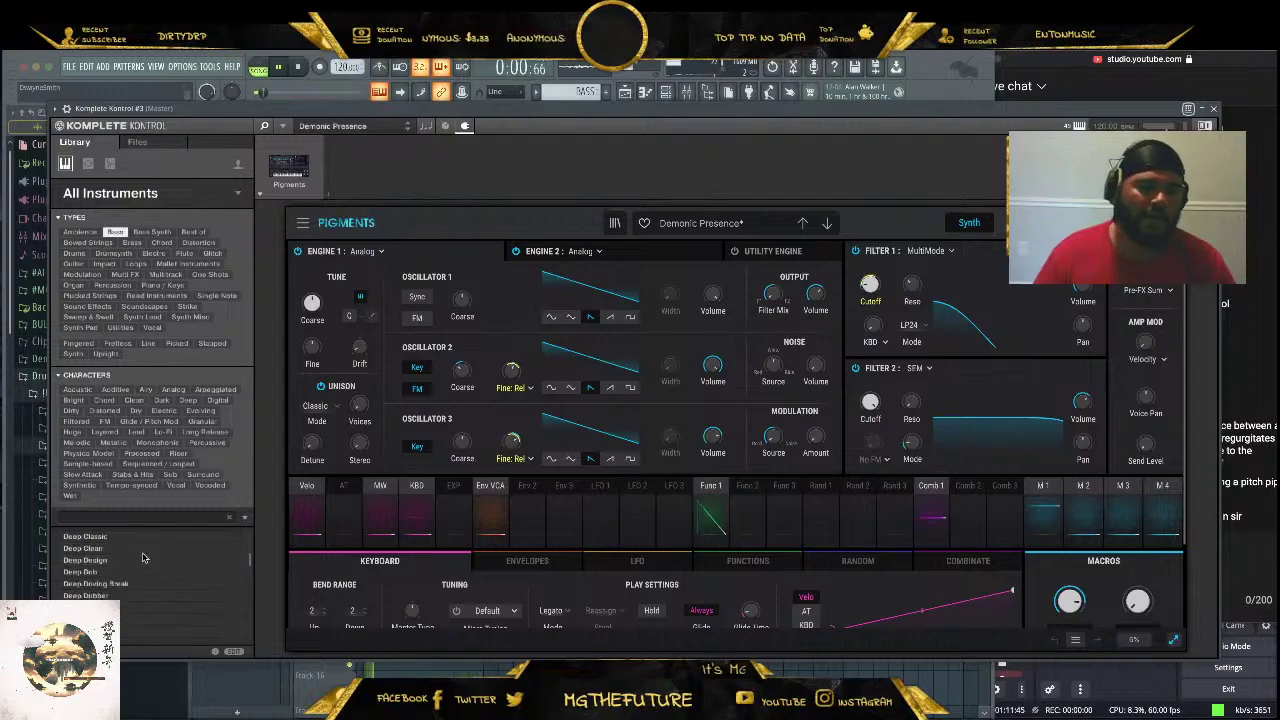
click(240, 196)
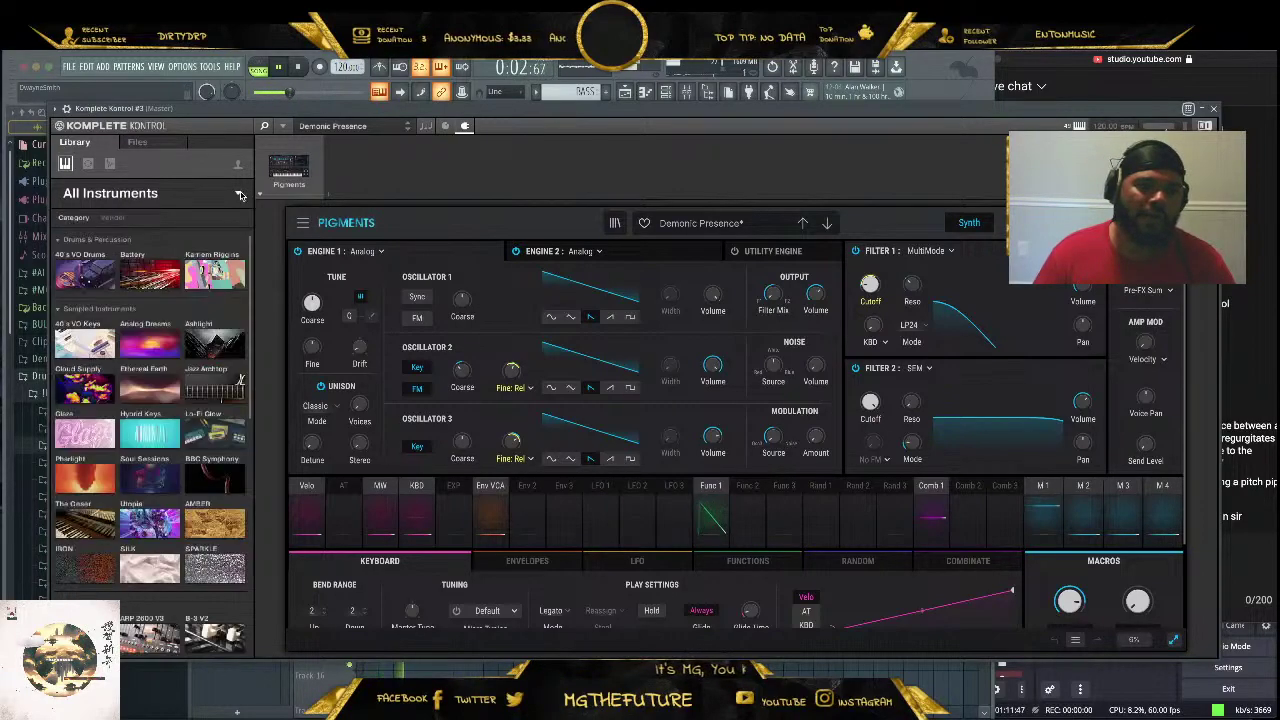
click(200, 433)
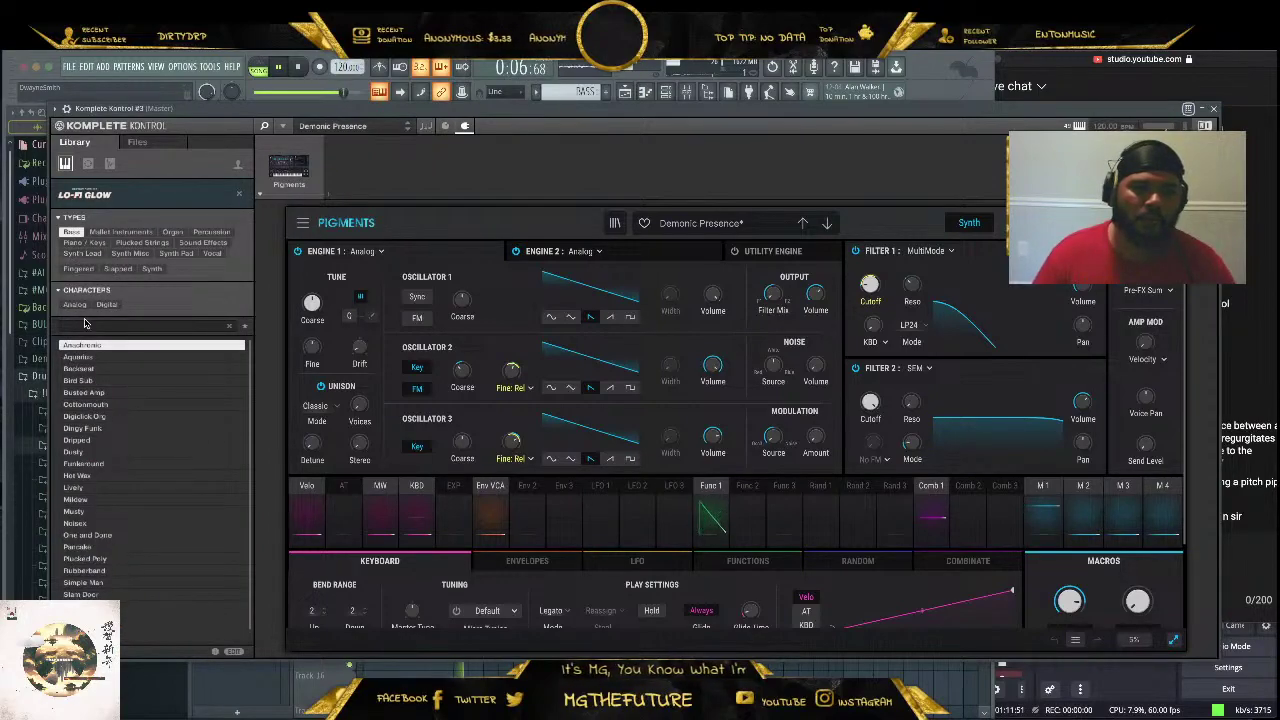
click(88, 381)
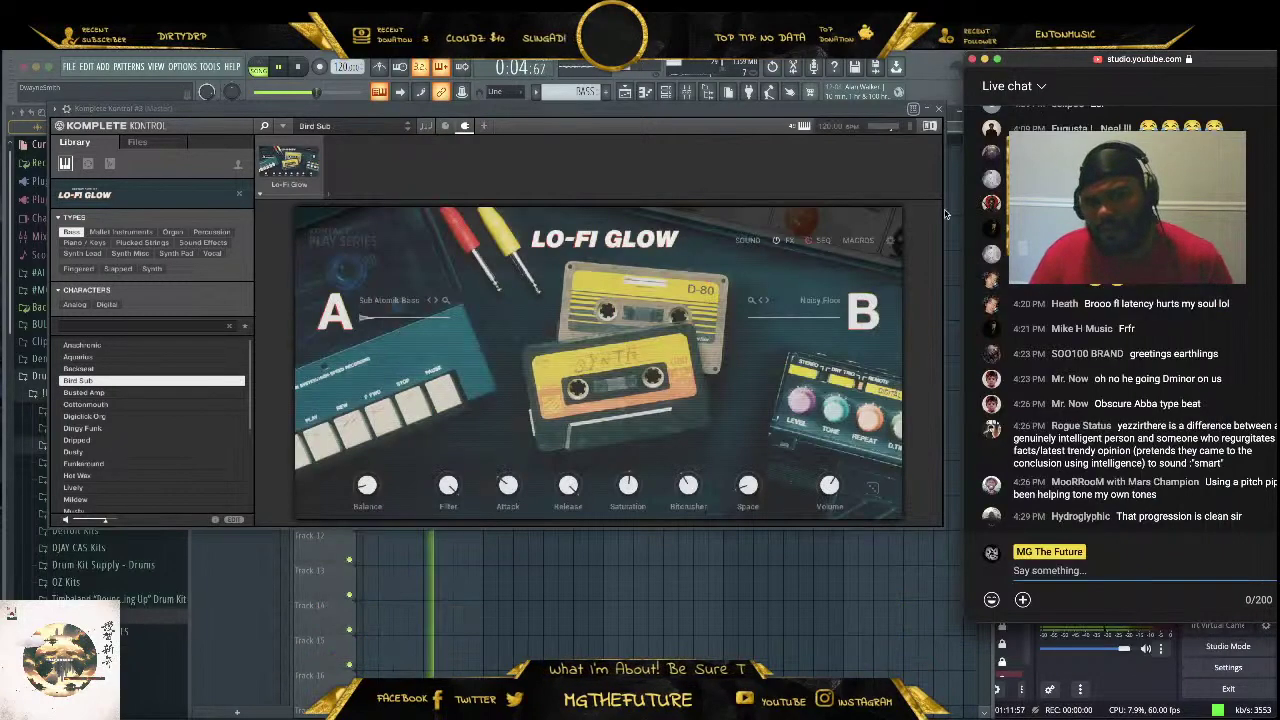
click(939, 110)
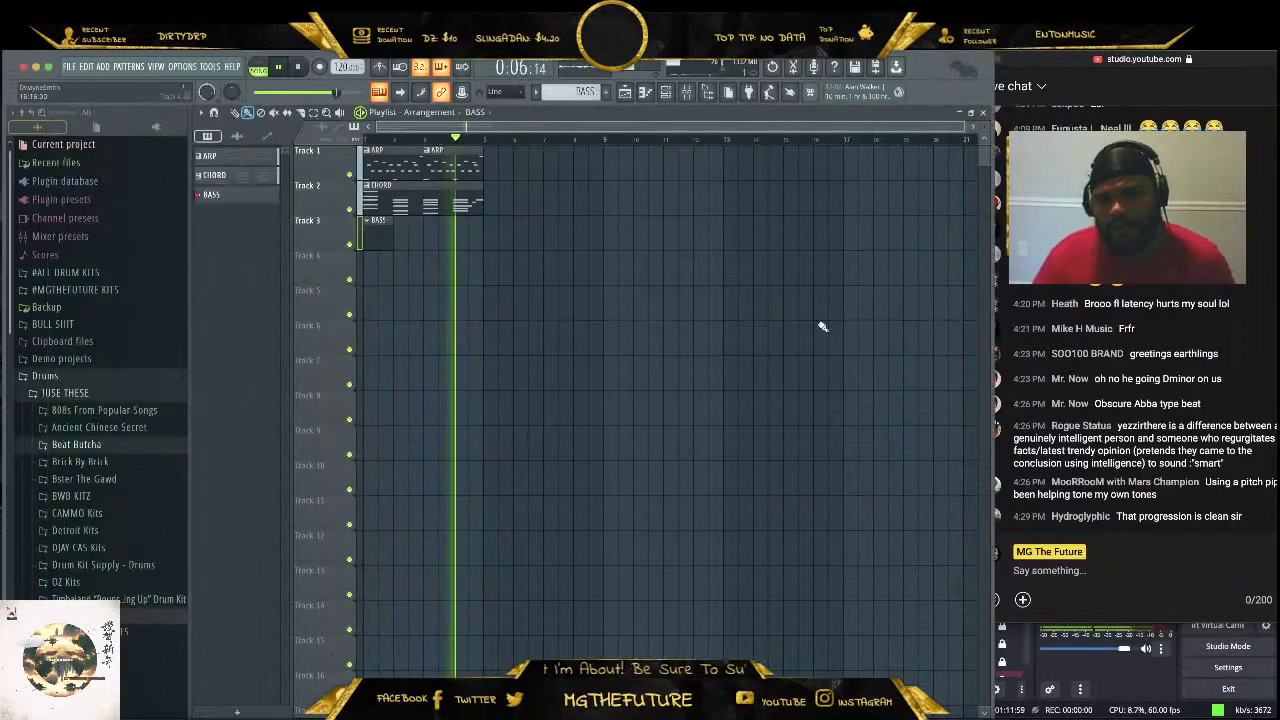
Show the channel rack, stop the song and review the Bird Sub preset on Komplete Kontrol #3
click(668, 93)
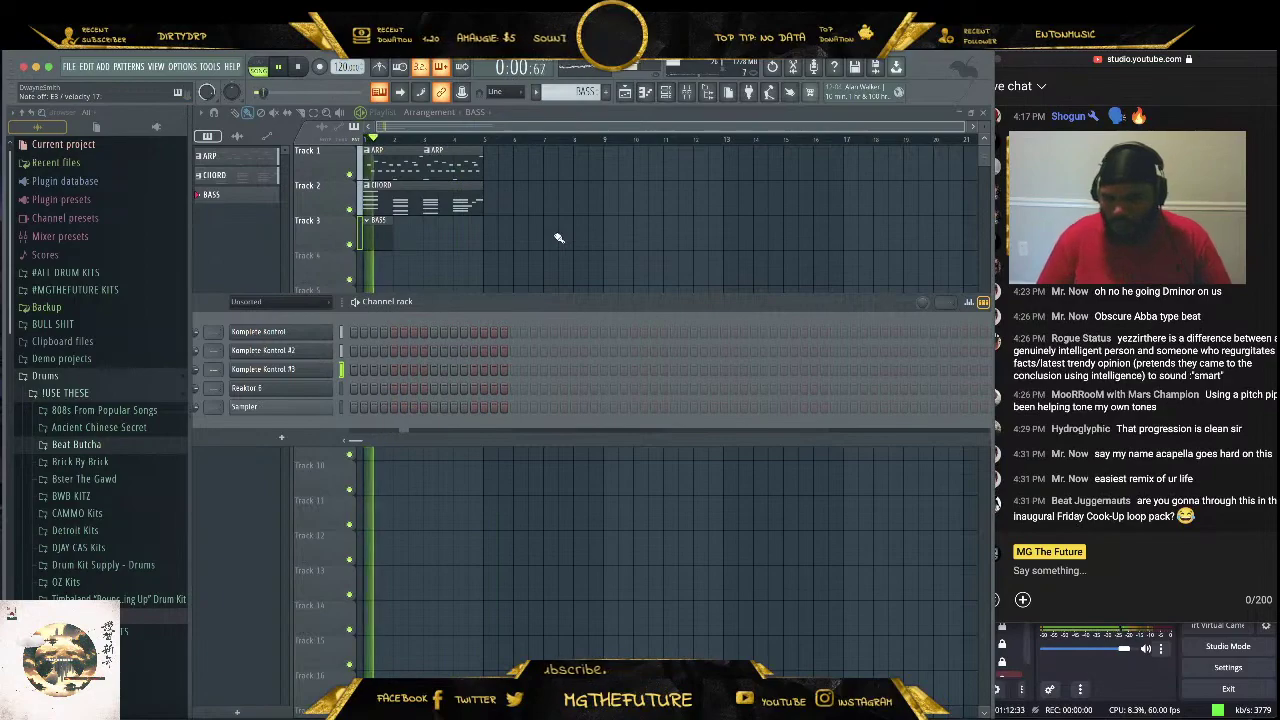
key(space)
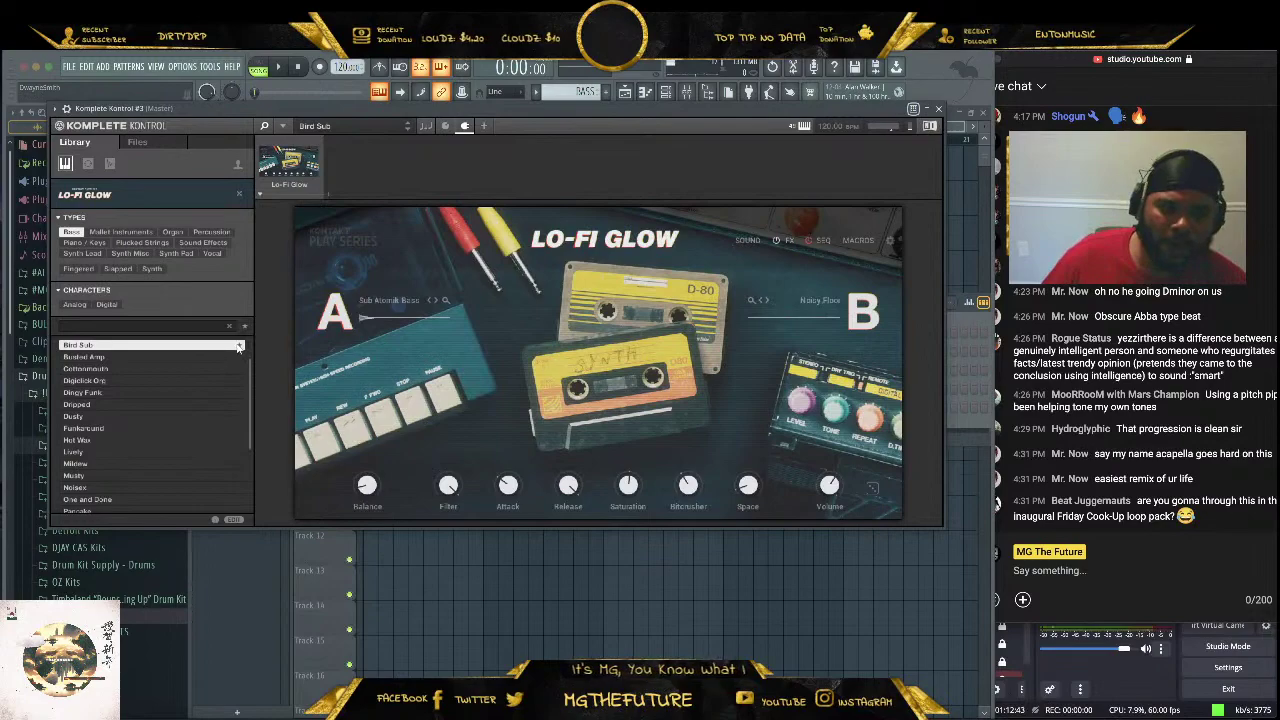
click(940, 109)
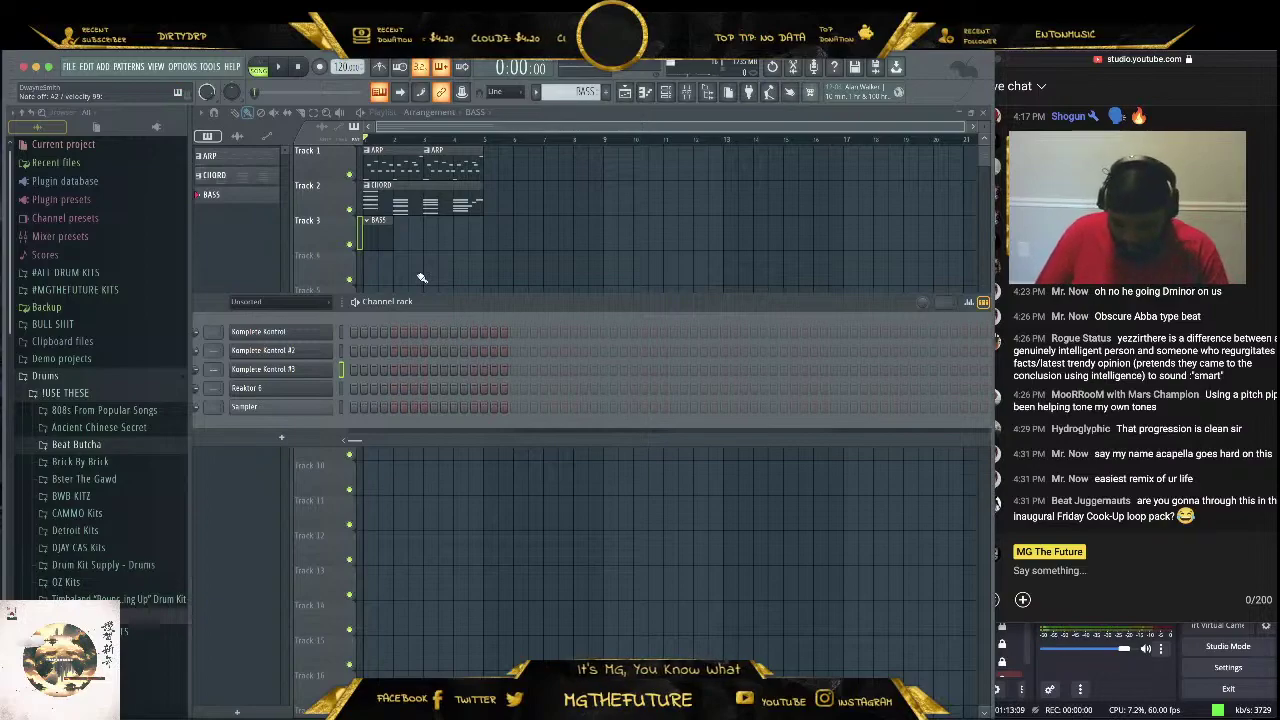
Rehearse along with the song, record a bass line into the BASS pattern with Komplete Kontrol #3, and stop playback
key(space)
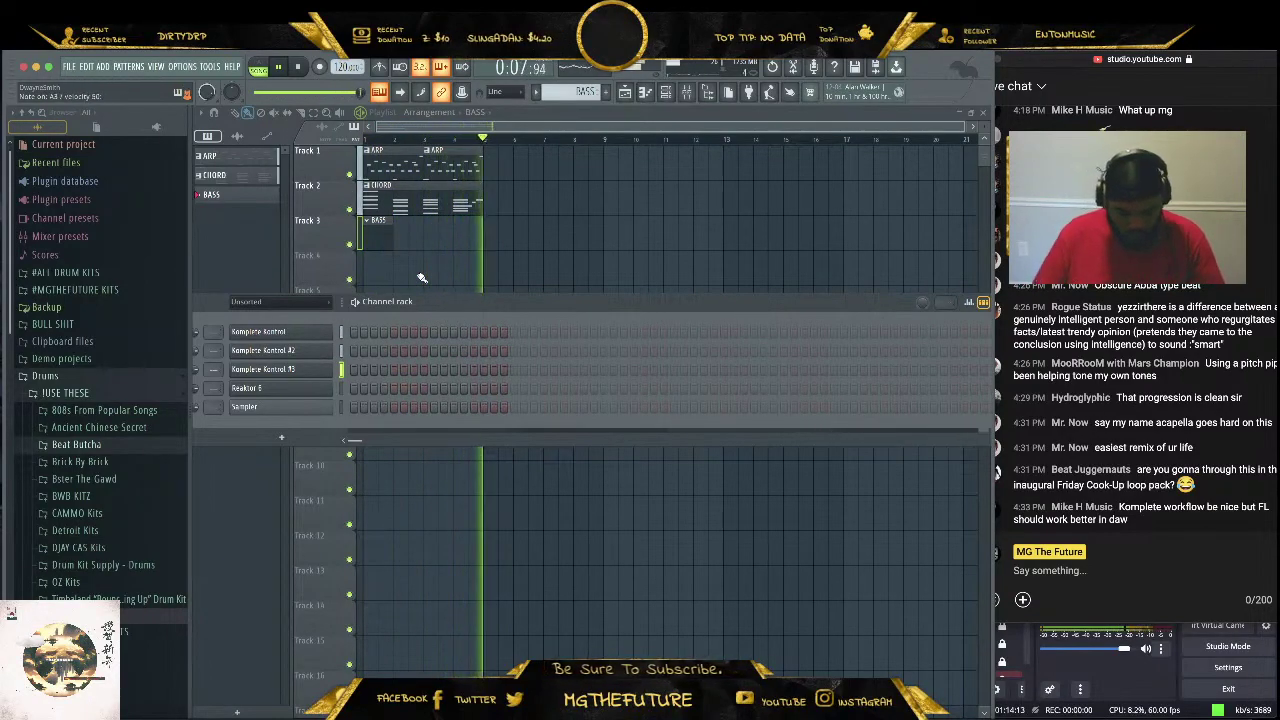
key(space)
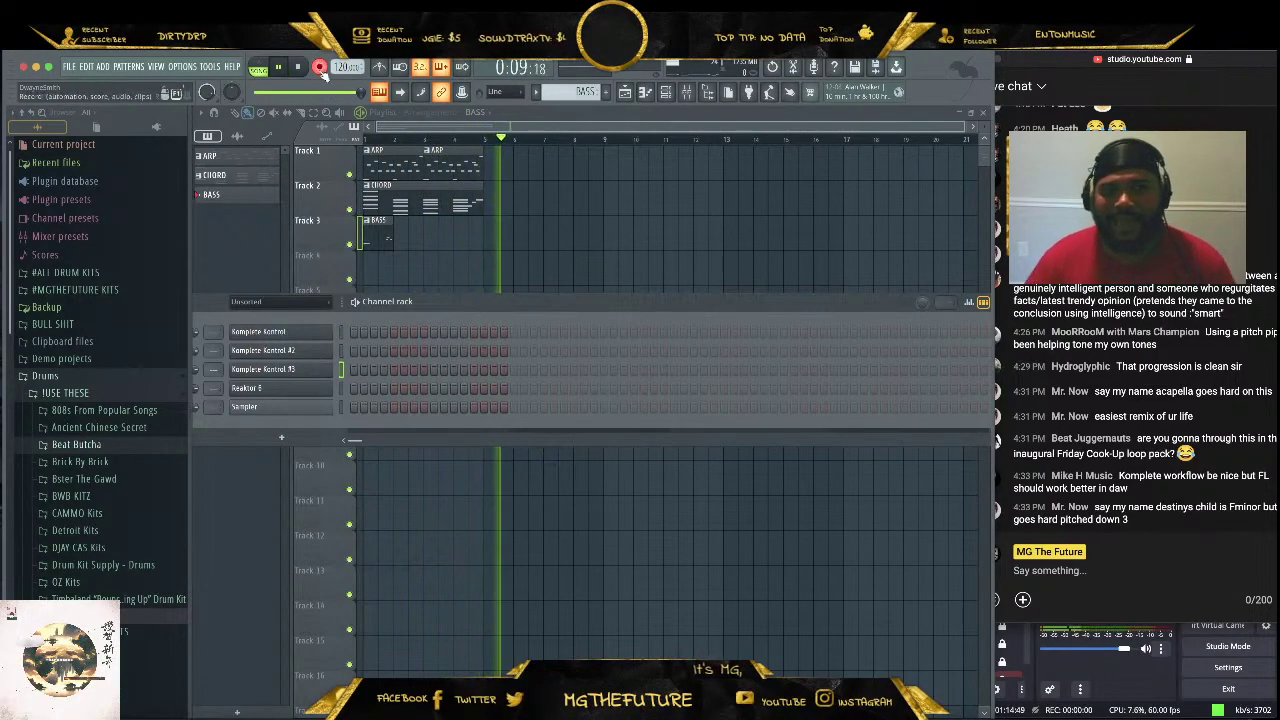
click(299, 67)
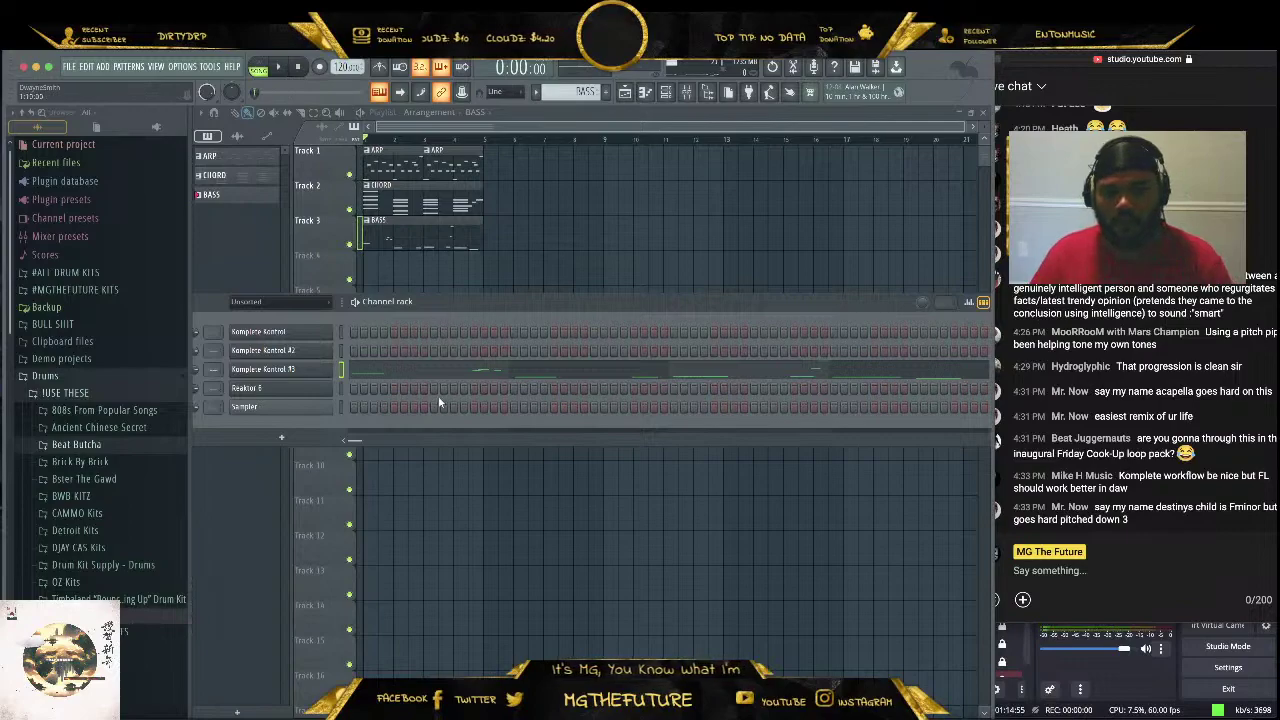
Open the recorded BASS notes in the piano roll and play the song to check them
click(417, 376)
scroll(551, 389, down, 5)
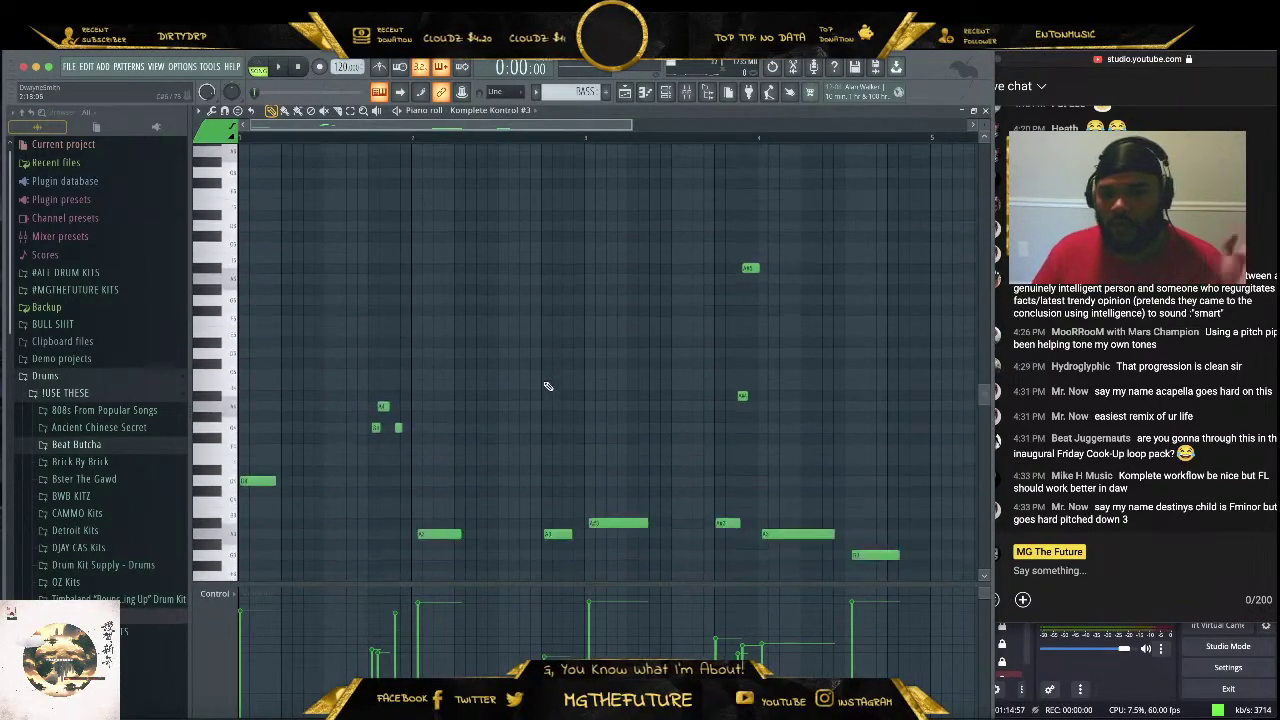
key(space)
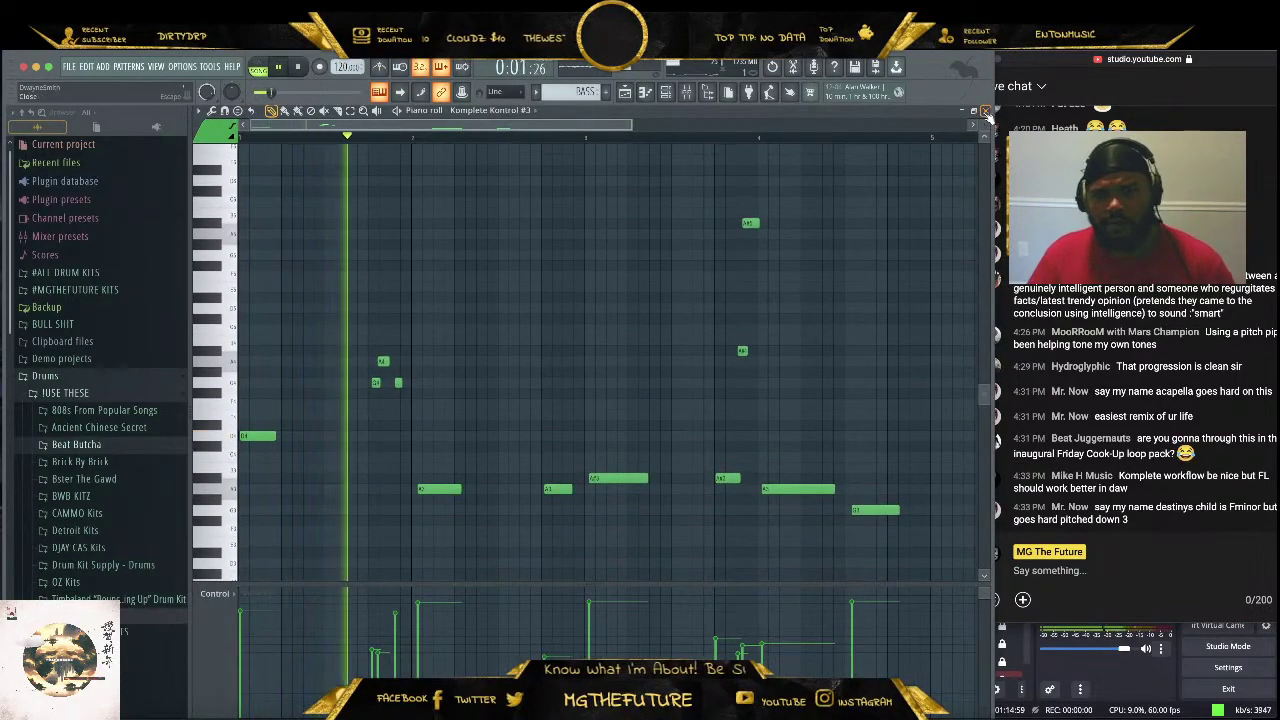
Move the three short bass notes near the end of bar 1 slightly earlier and replay the song
click(985, 112)
click(503, 373)
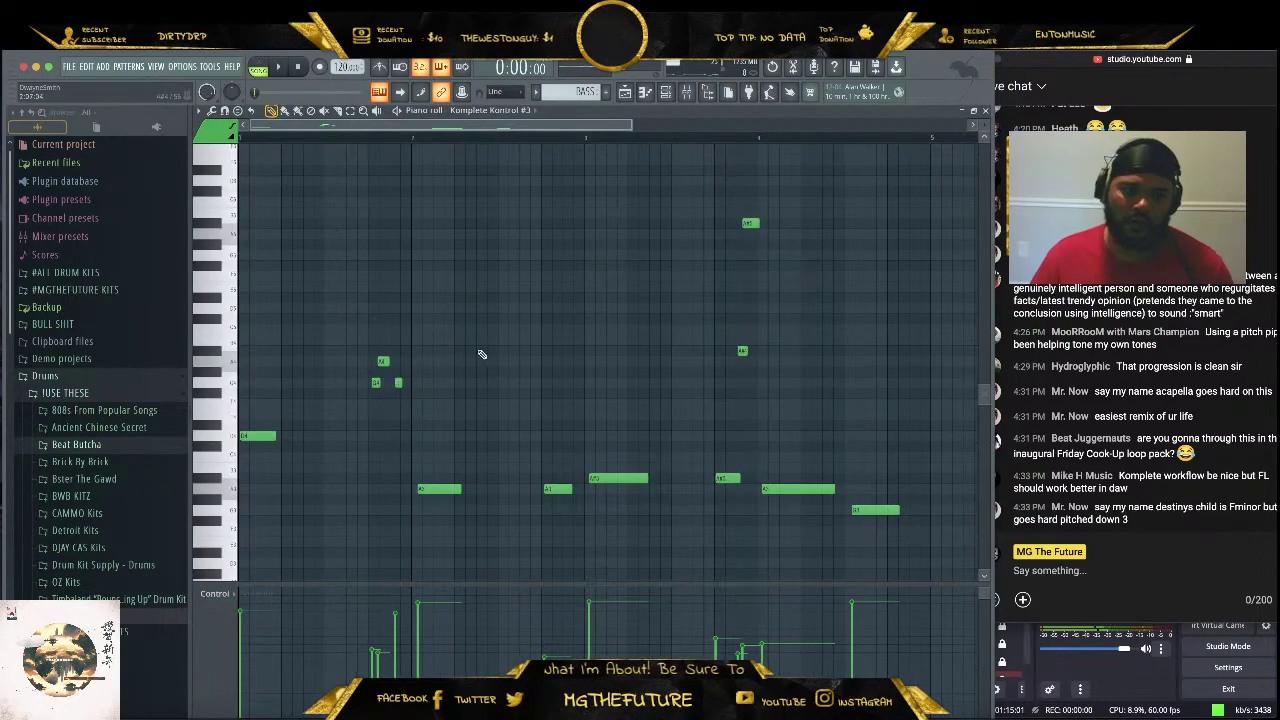
drag(462, 335, 364, 430)
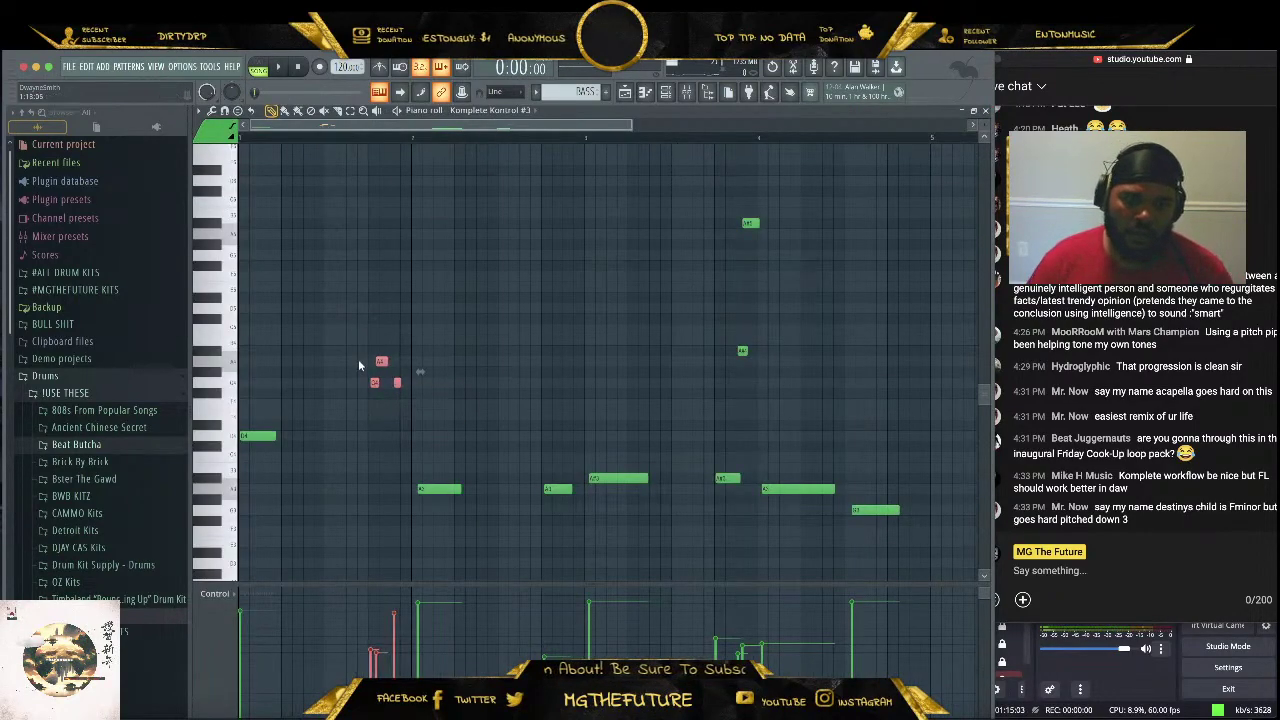
key(space)
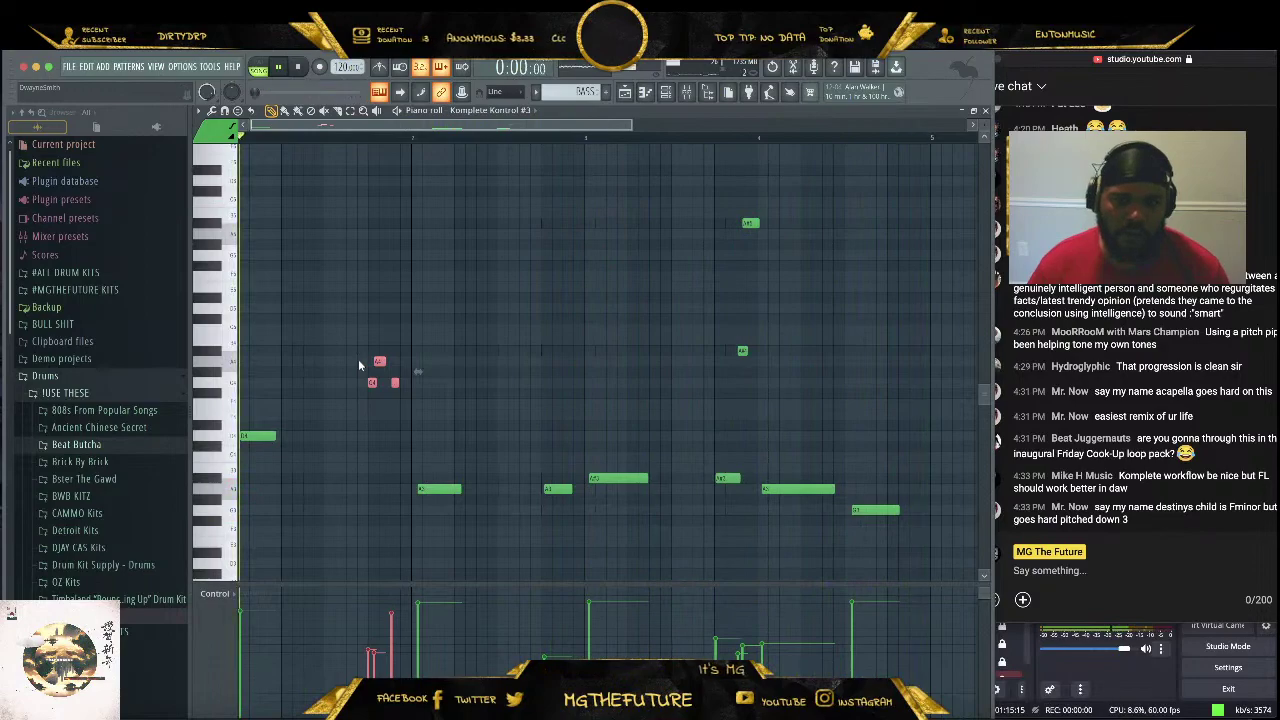
Move the last bass note in bar 4 slightly earlier and add a short F note after it
drag(913, 485, 878, 514)
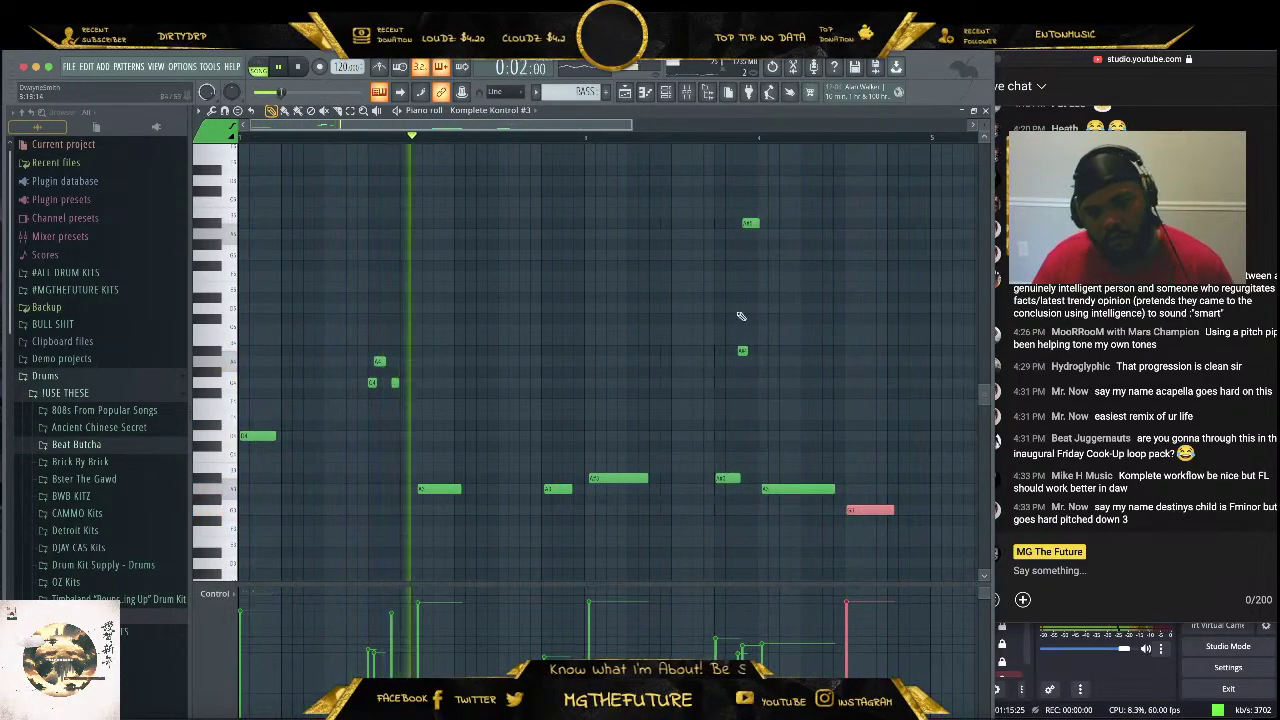
super+click(931, 394)
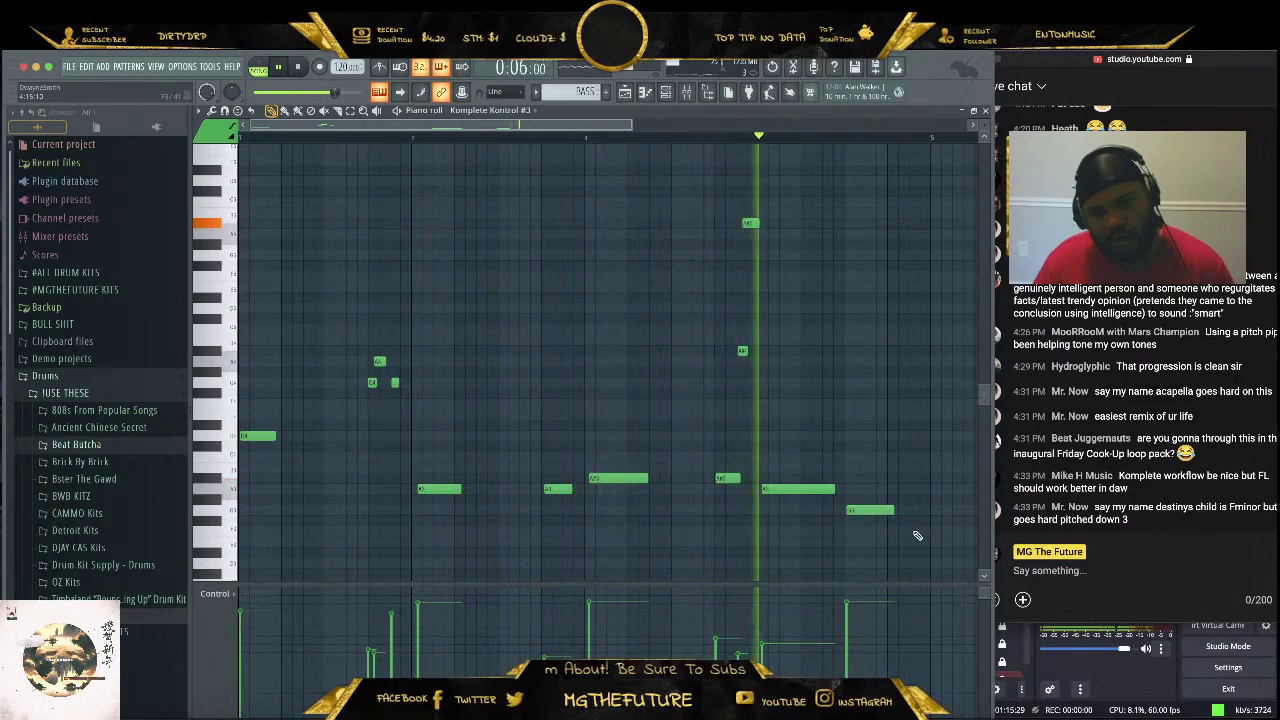
click(916, 532)
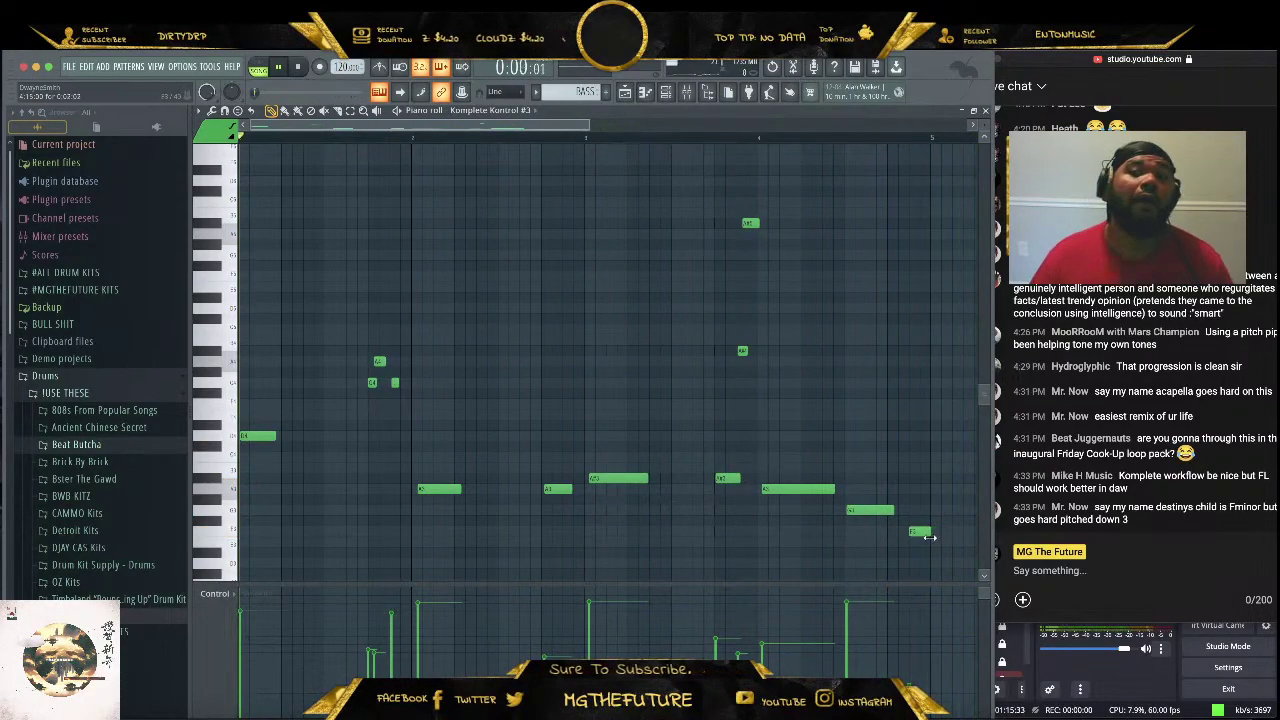
Check the root note and scale selected for the piano roll's scale highlighting
click(211, 110)
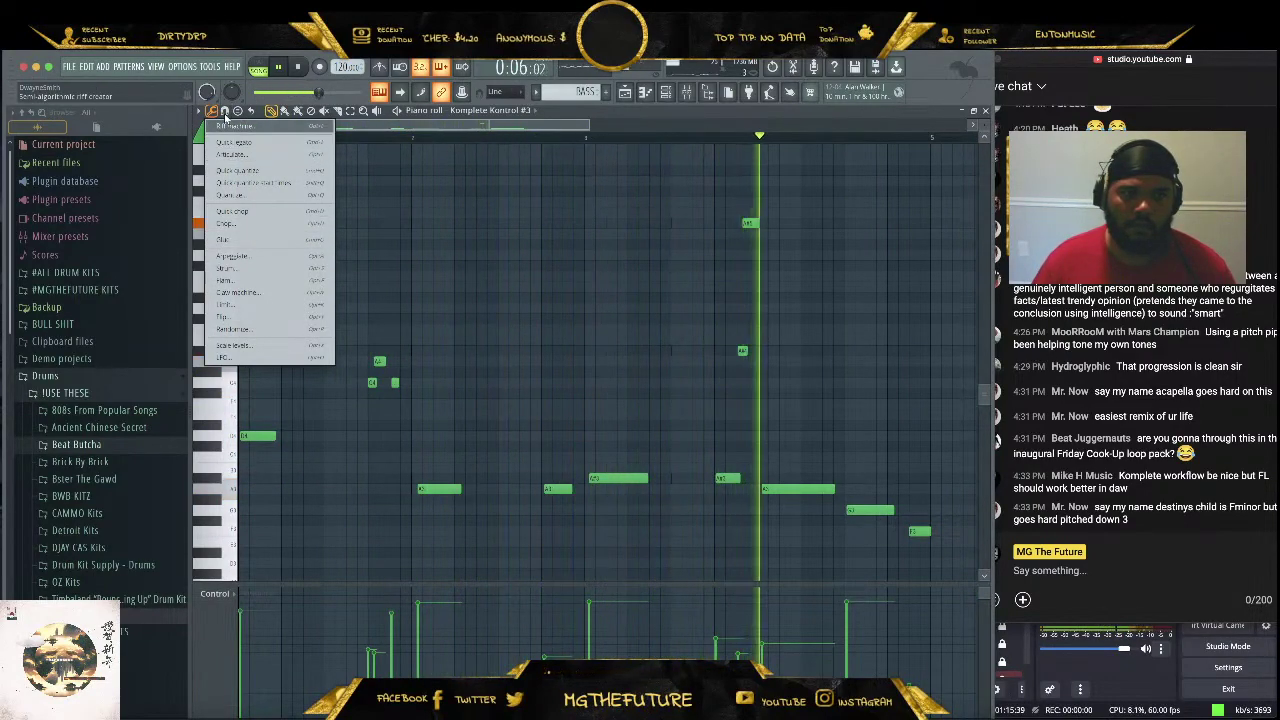
click(199, 111)
click(199, 111)
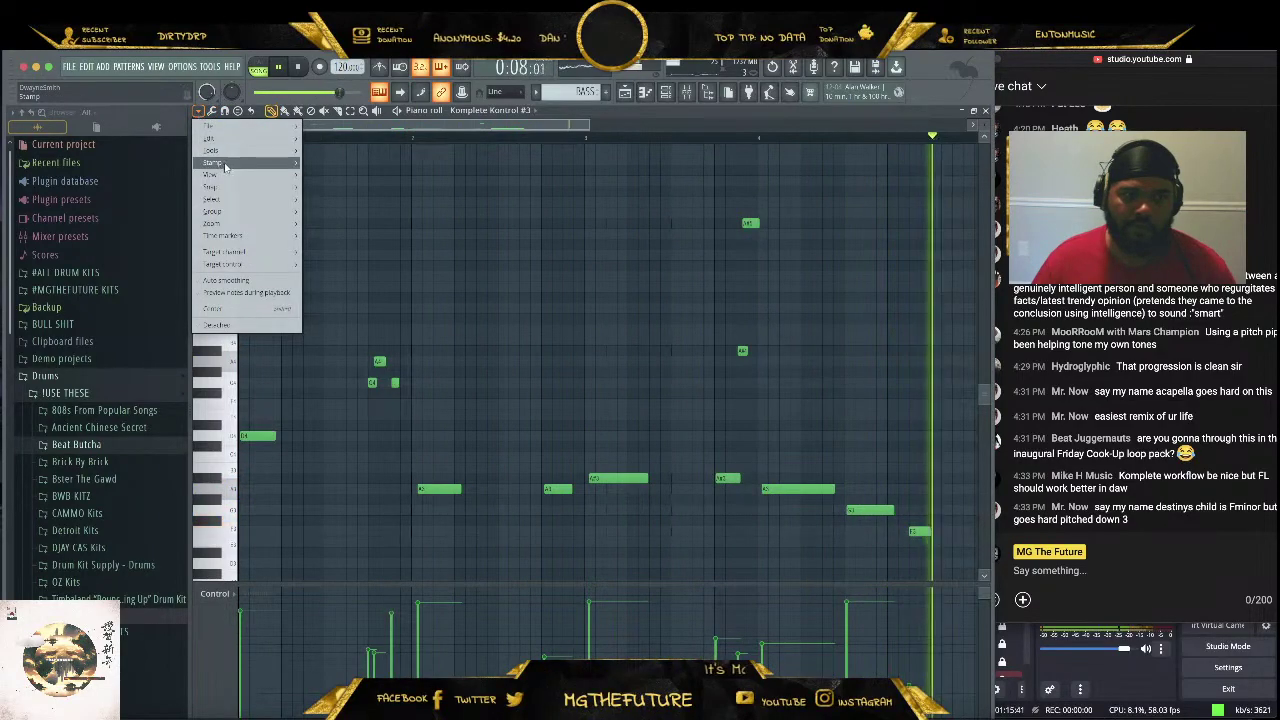
mouse_move(251, 181)
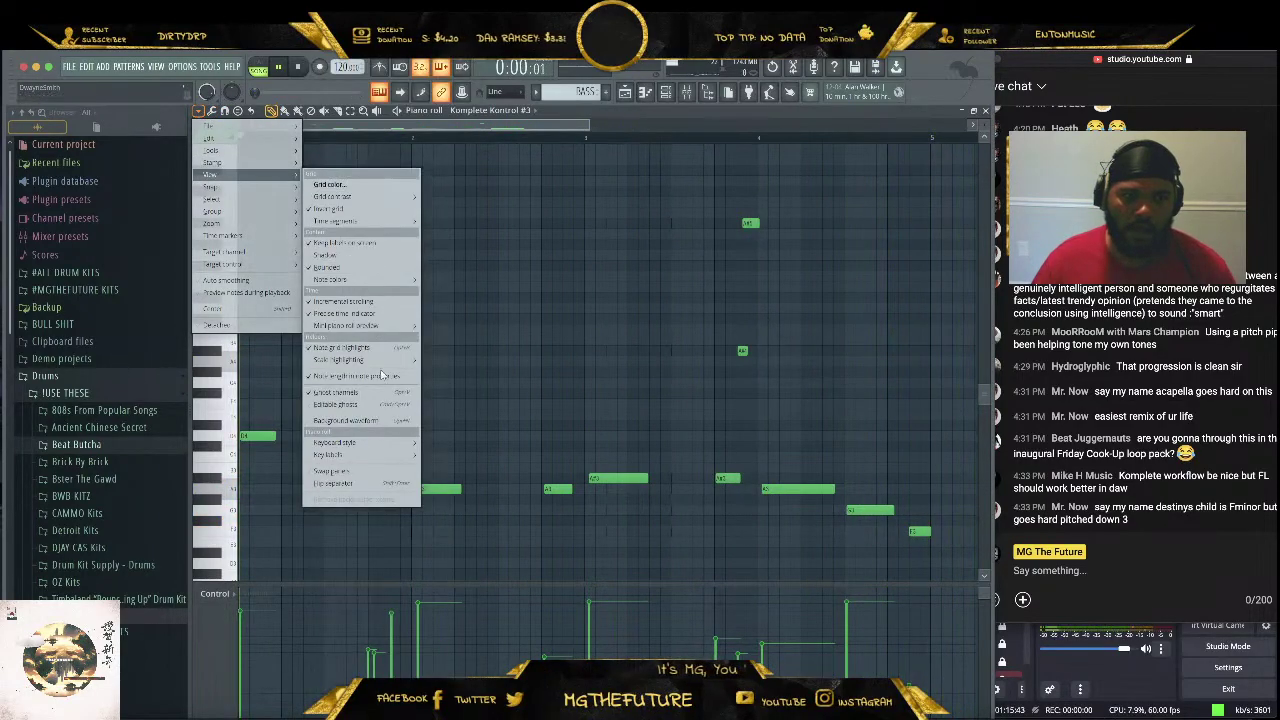
mouse_move(380, 360)
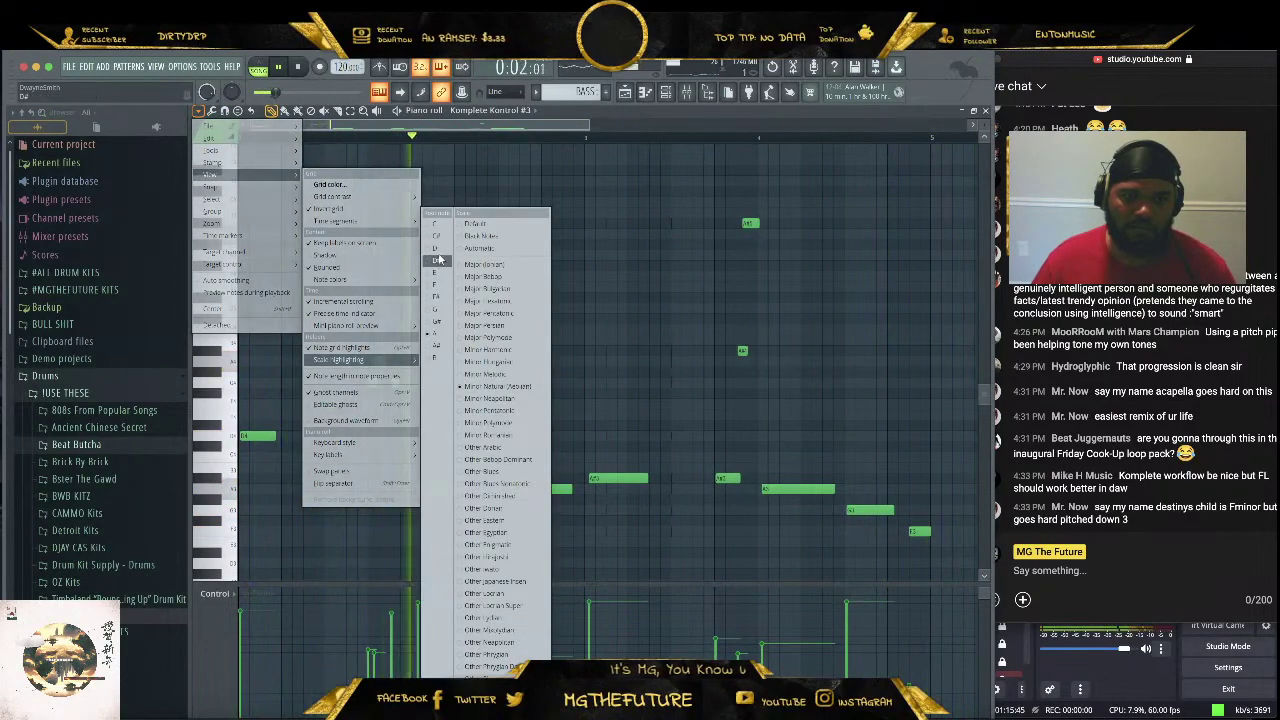
click(883, 420)
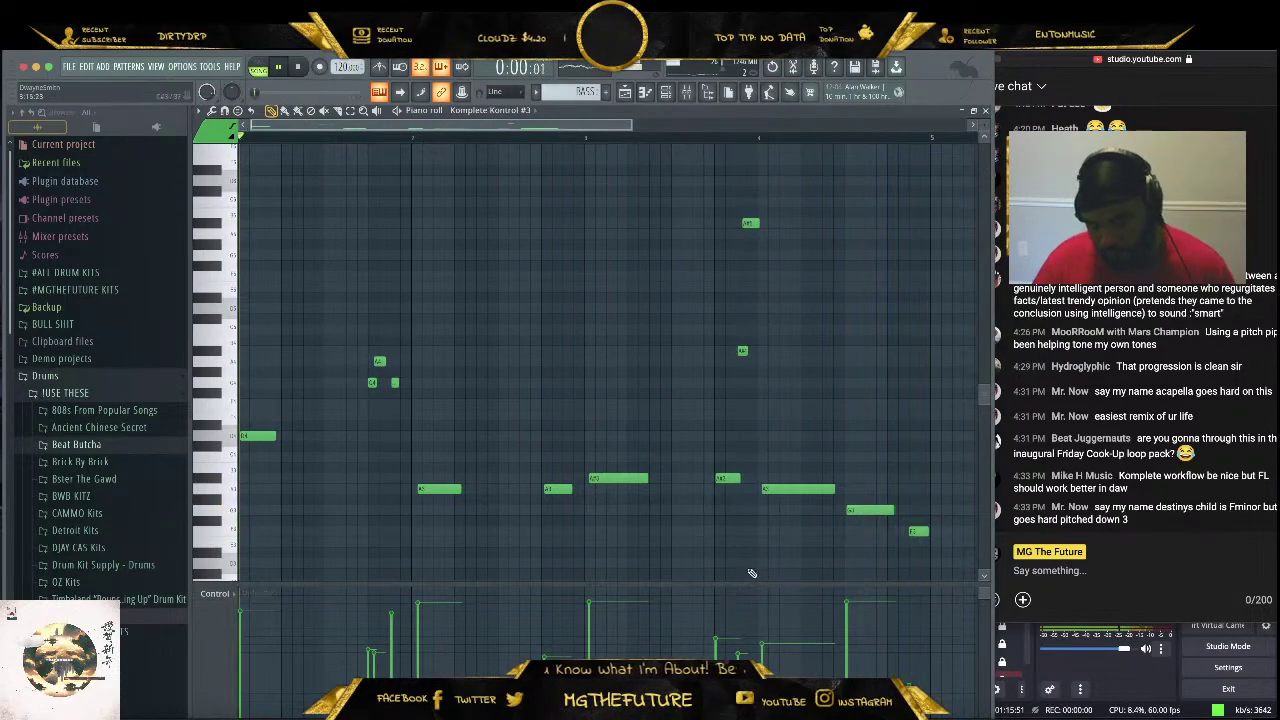
Add a short F note just before bar 3 and shorten it to end before the next bass note
click(576, 531)
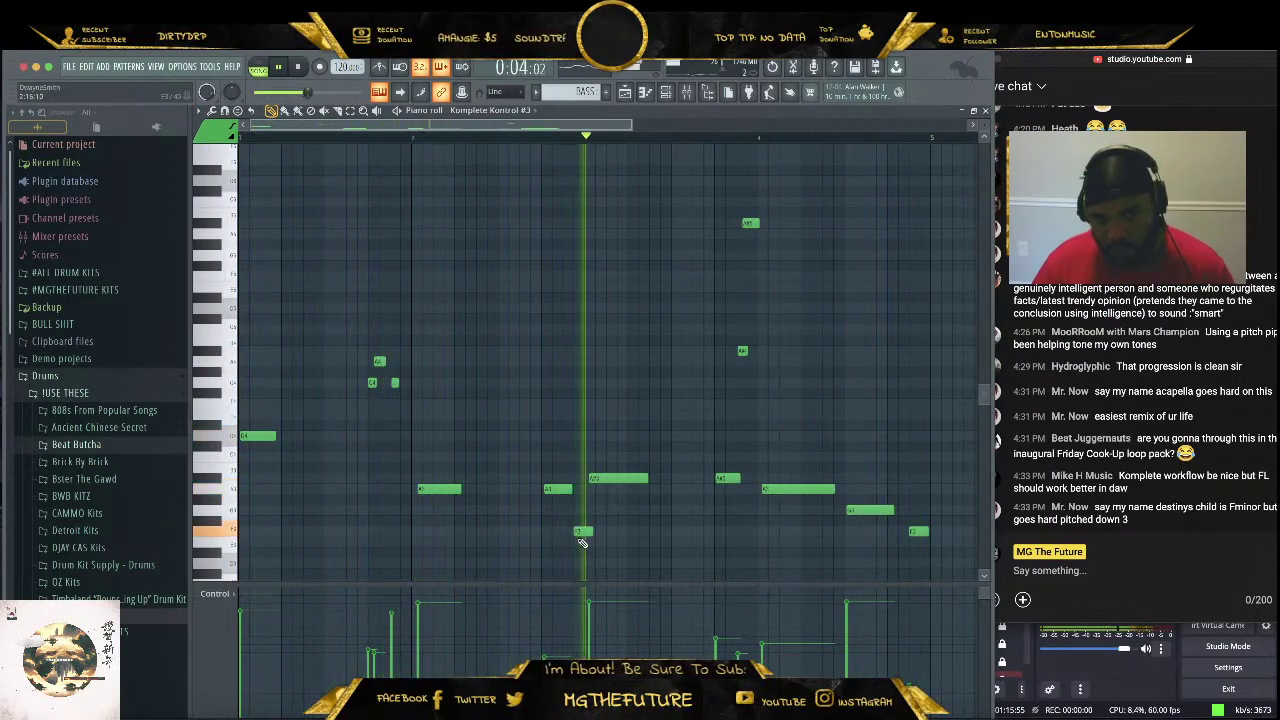
drag(593, 533, 582, 533)
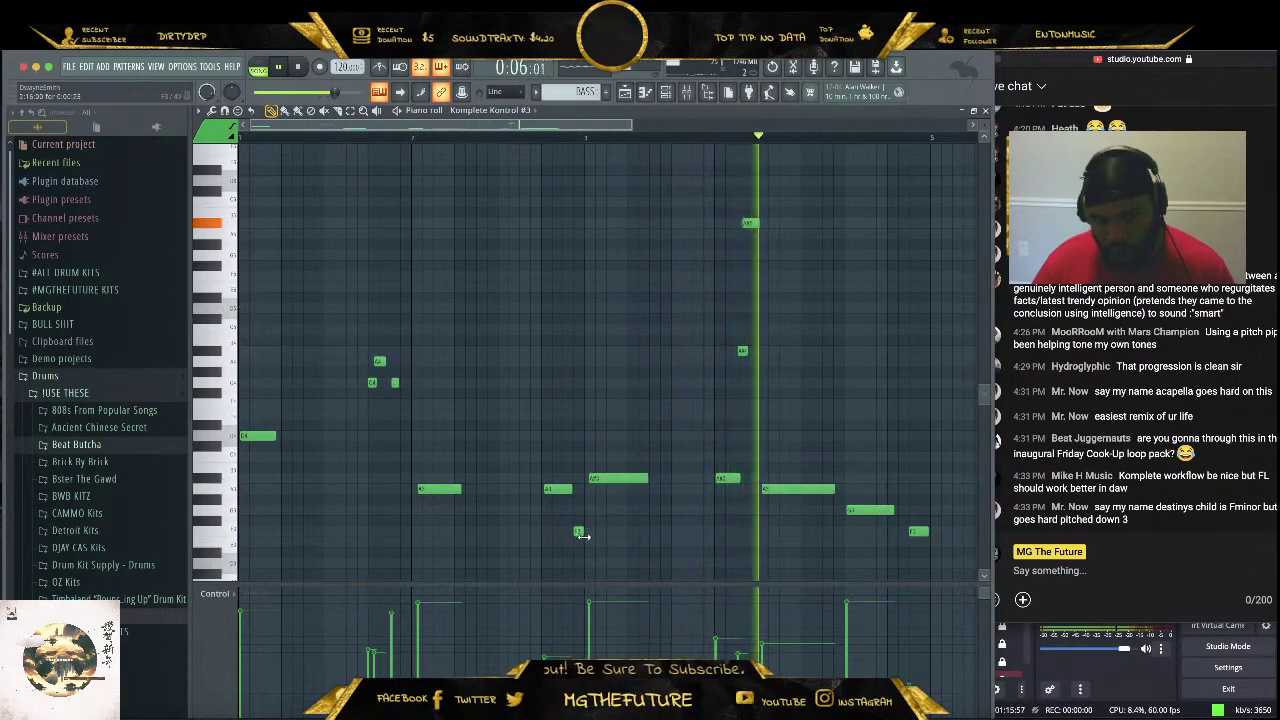
Try other pitches for the high note at the end of bar 3, including an octave transposition, during playback
drag(842, 208, 755, 275)
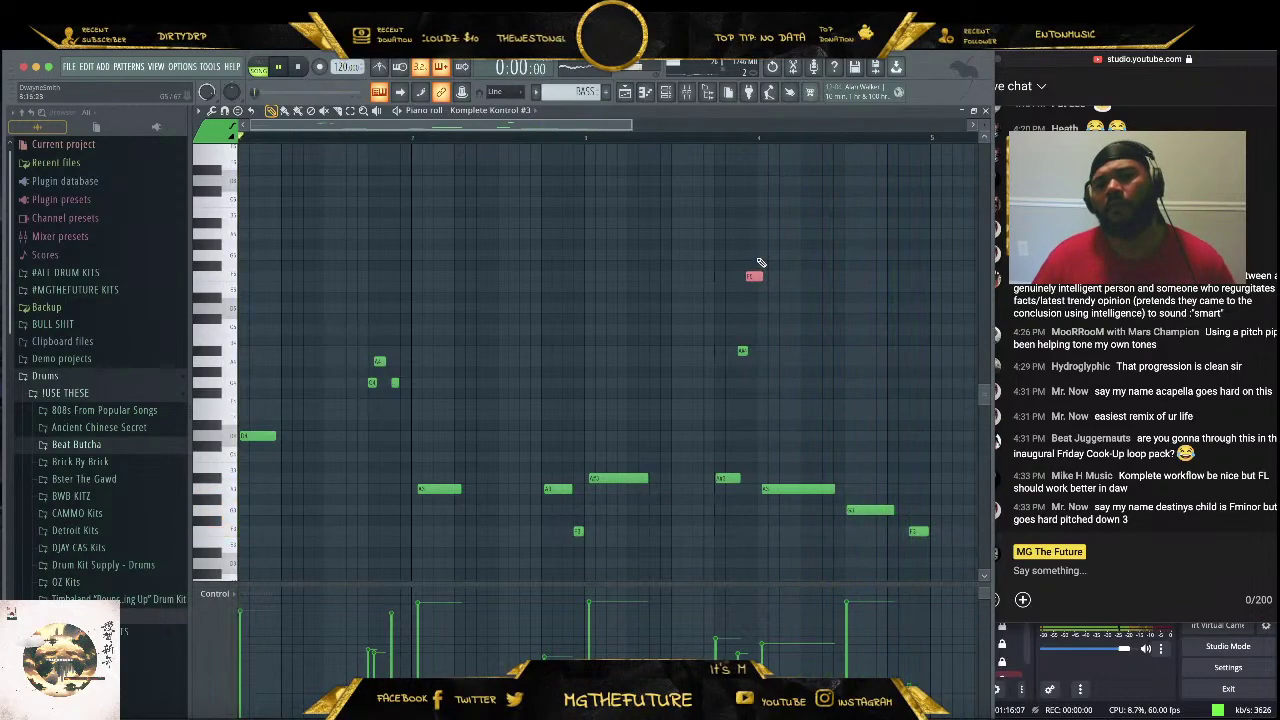
drag(755, 277, 753, 409)
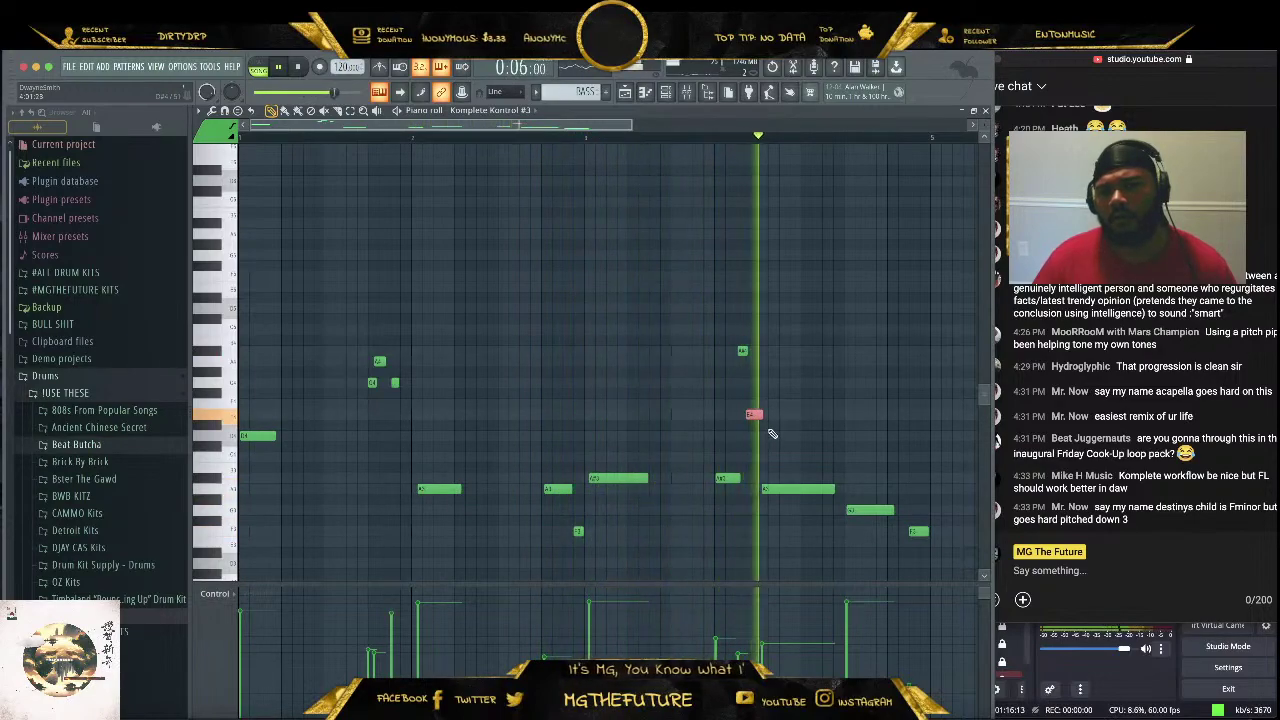
scroll(803, 420, up, 1)
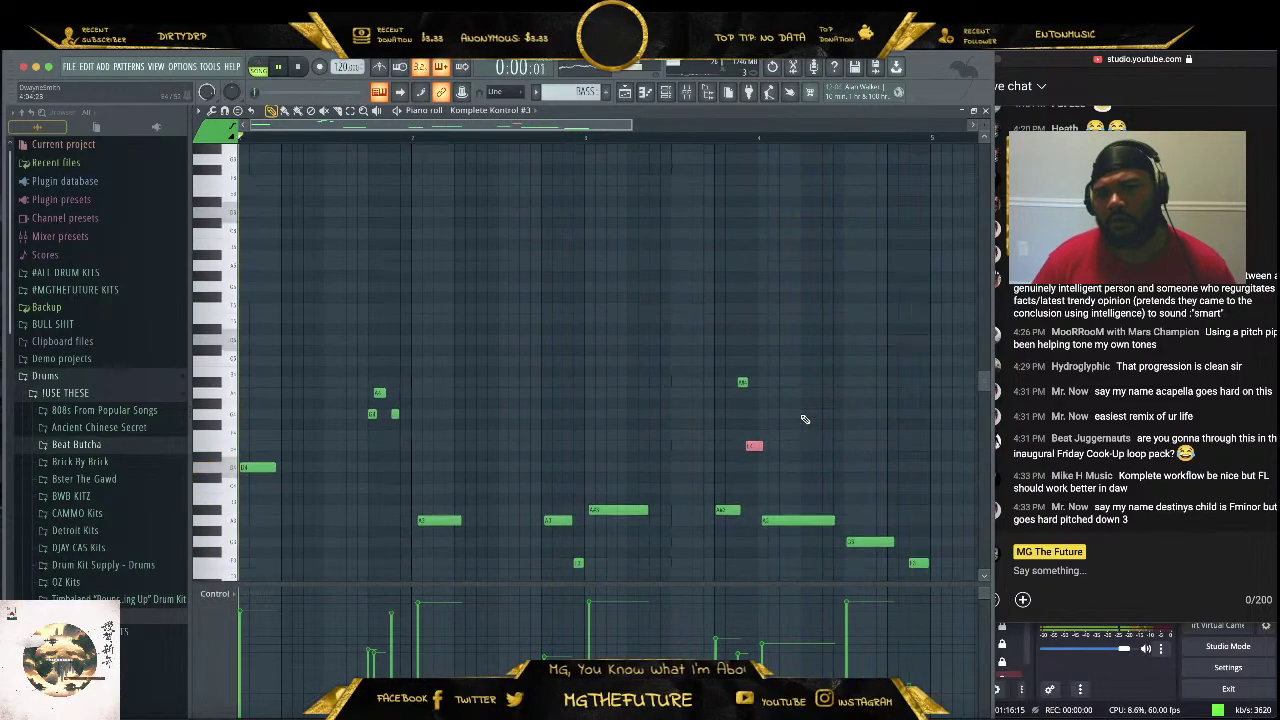
key(ctrl+Up)
right_click(802, 419)
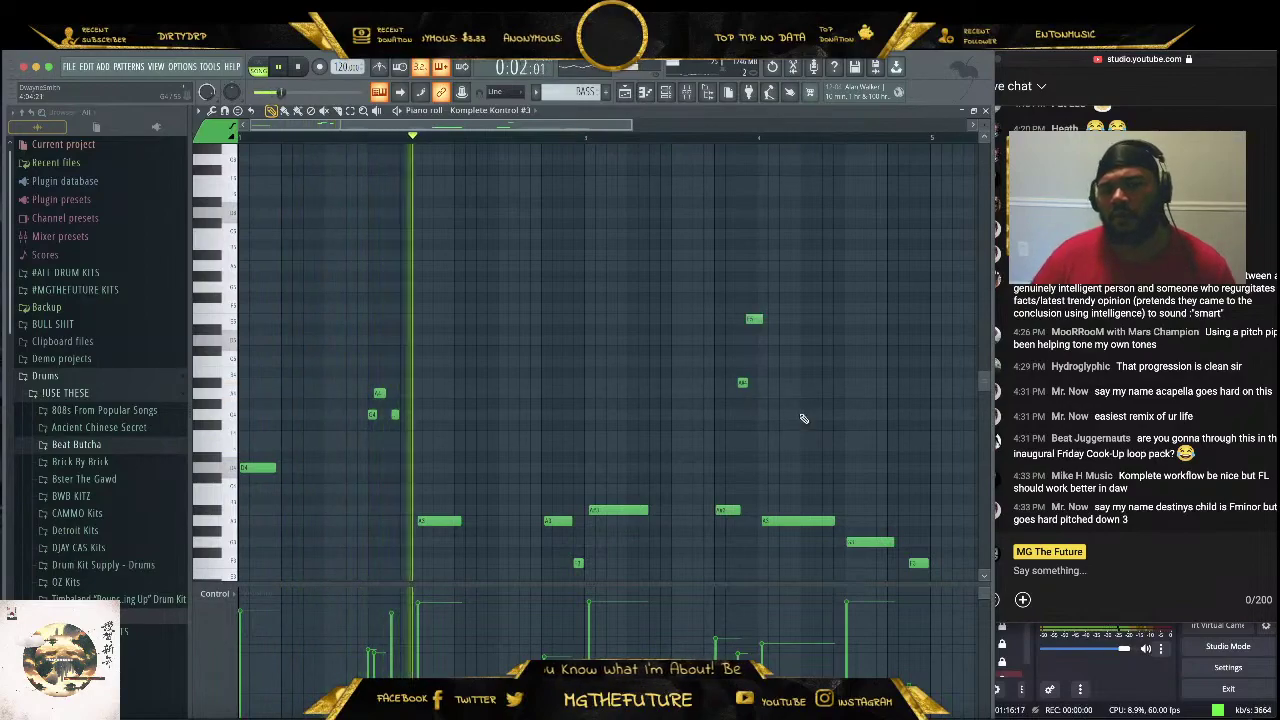
scroll(815, 415, down, 3)
scroll(825, 403, down, 1)
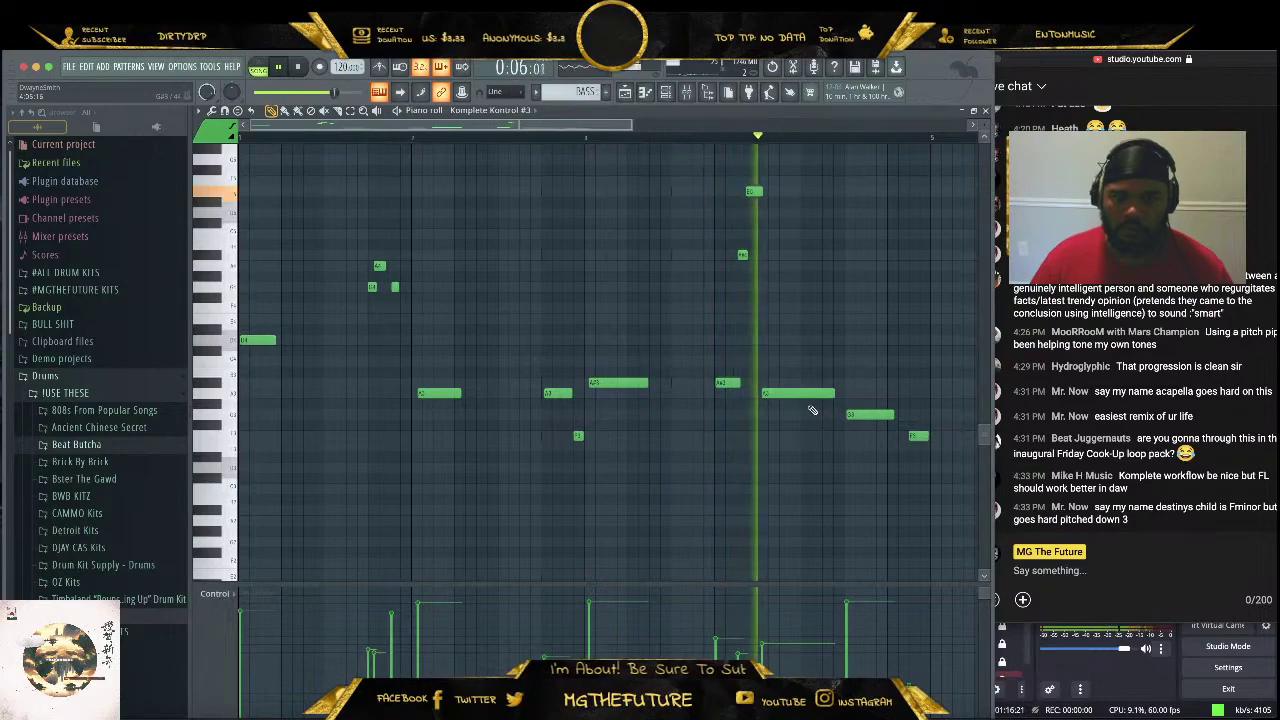
Delete the high note at the end of bar 3, stop playback and close the piano roll
right_click(756, 191)
key(space)
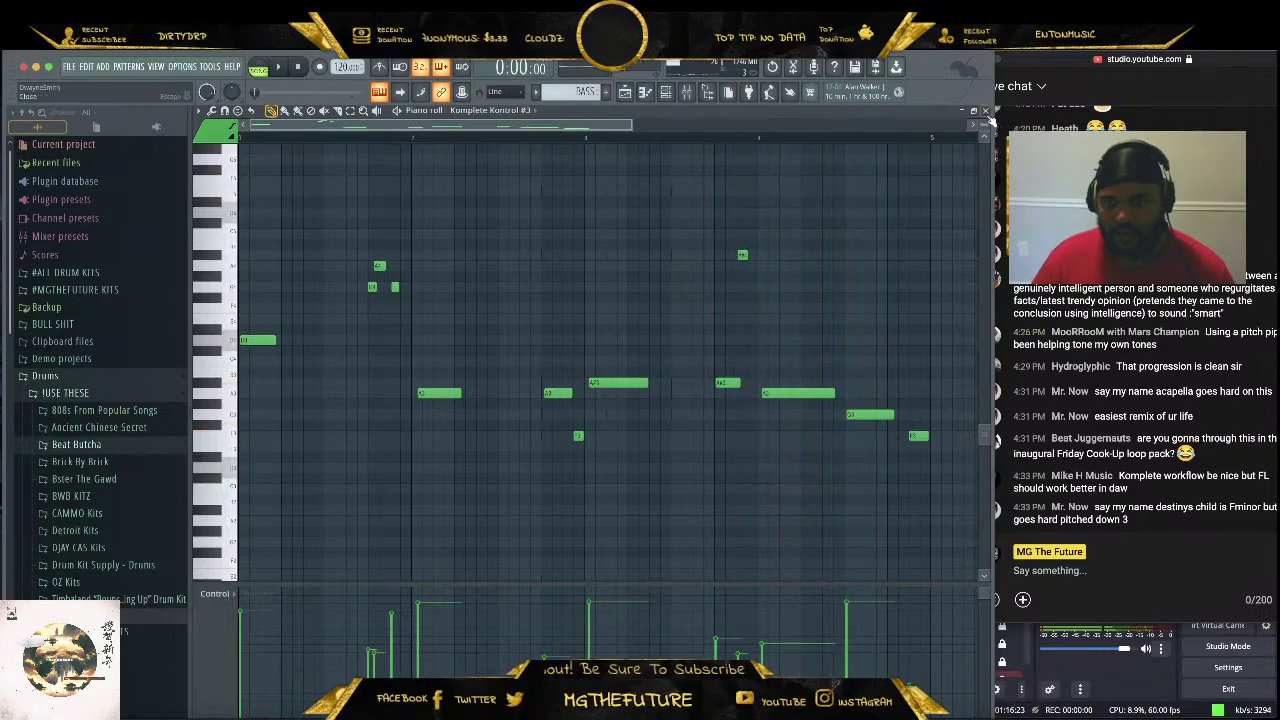
click(985, 111)
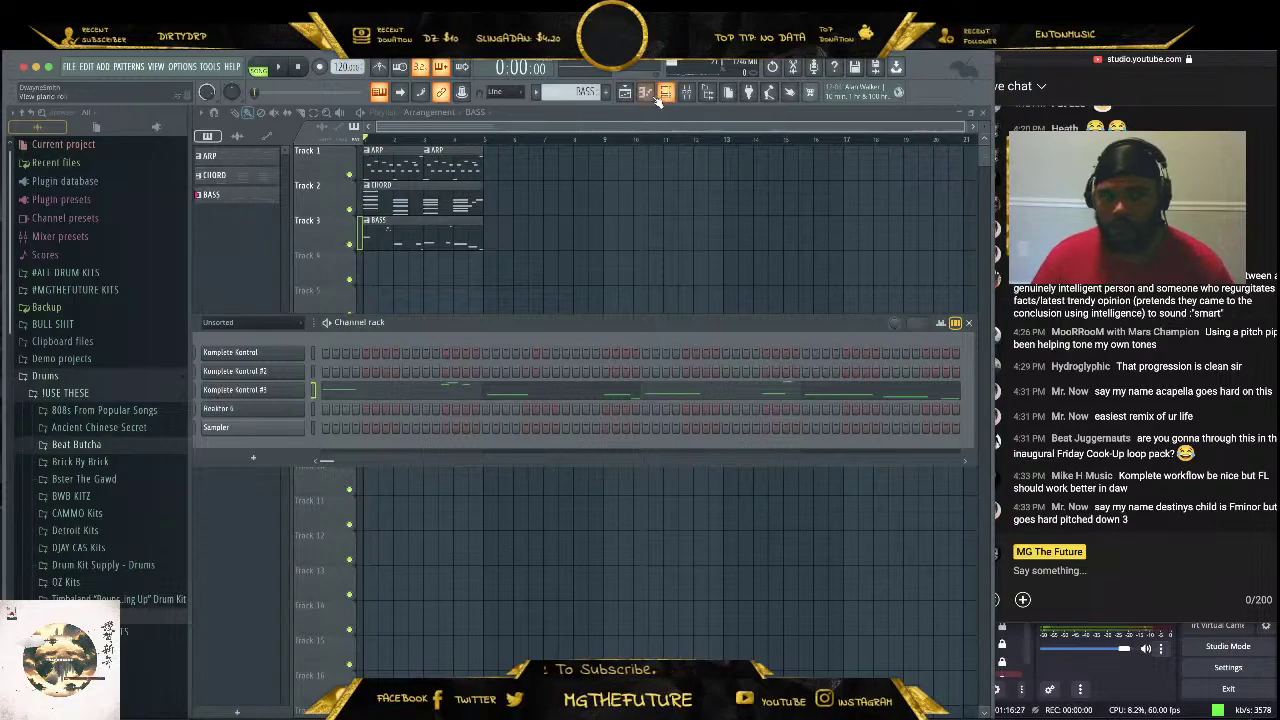
Create a new pattern named FLUTE, place it at the start of Track 4 and bring back the channel rack
click(605, 93)
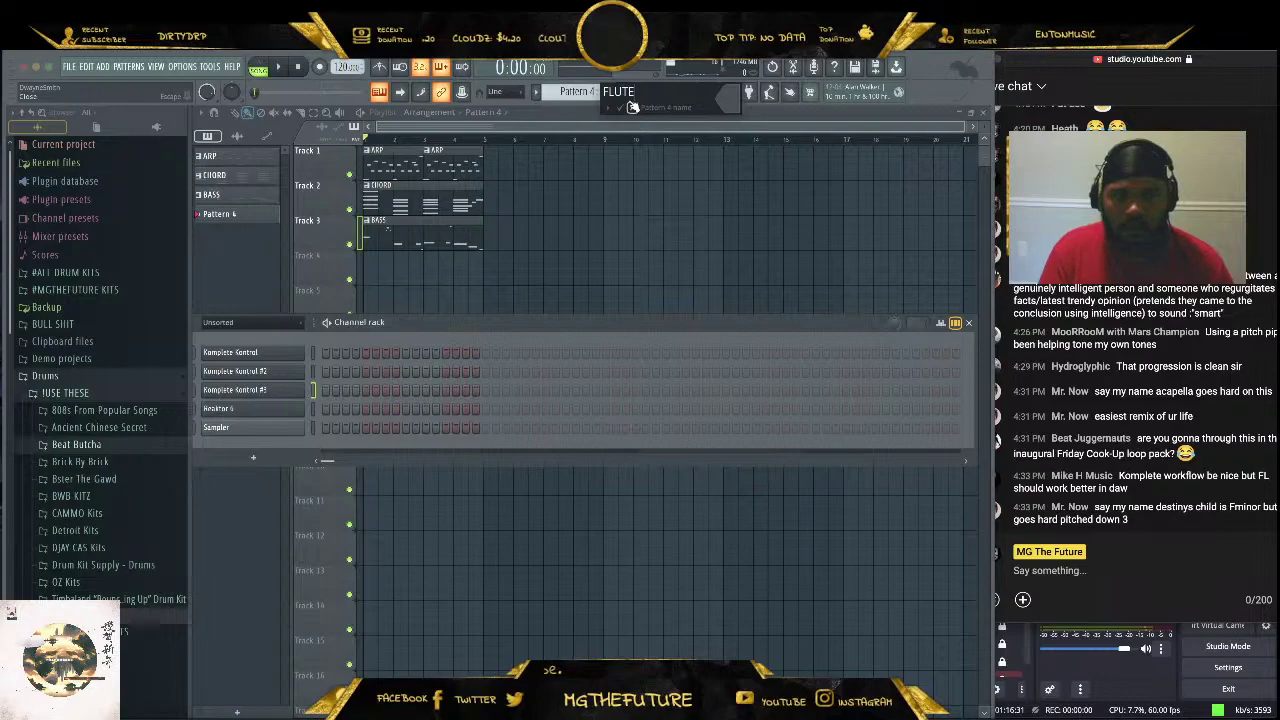
key(Return)
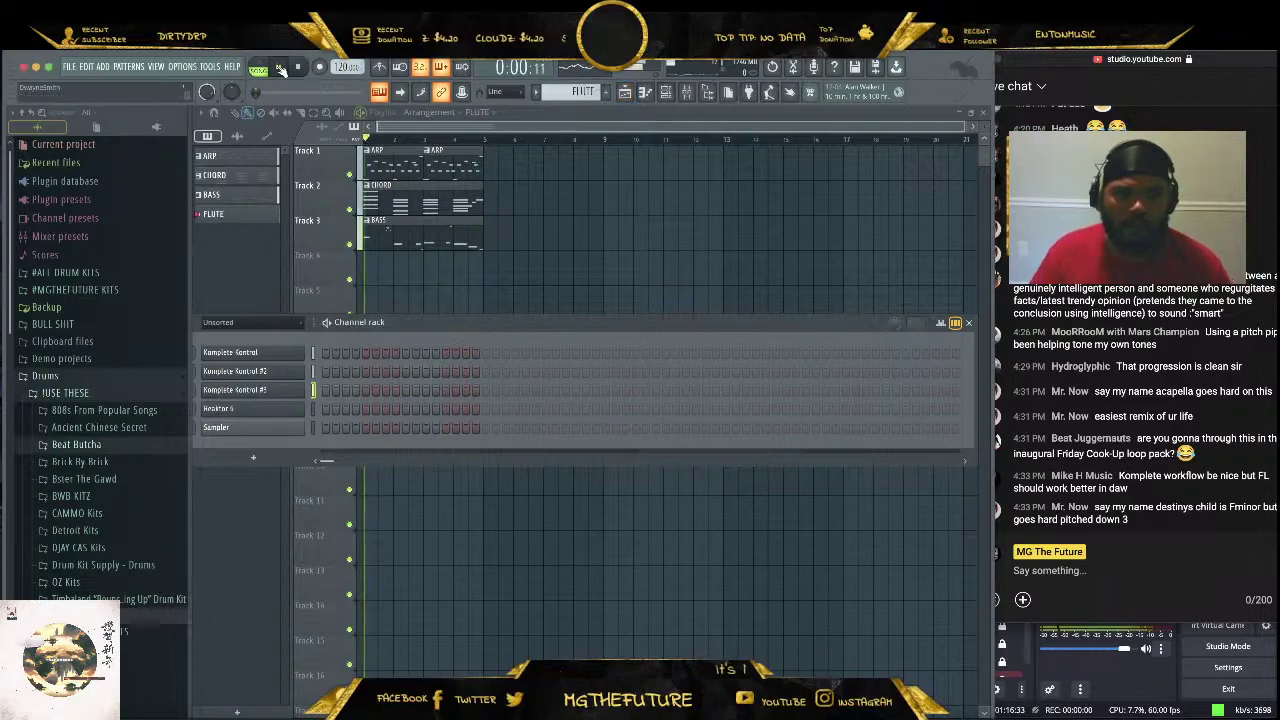
click(611, 117)
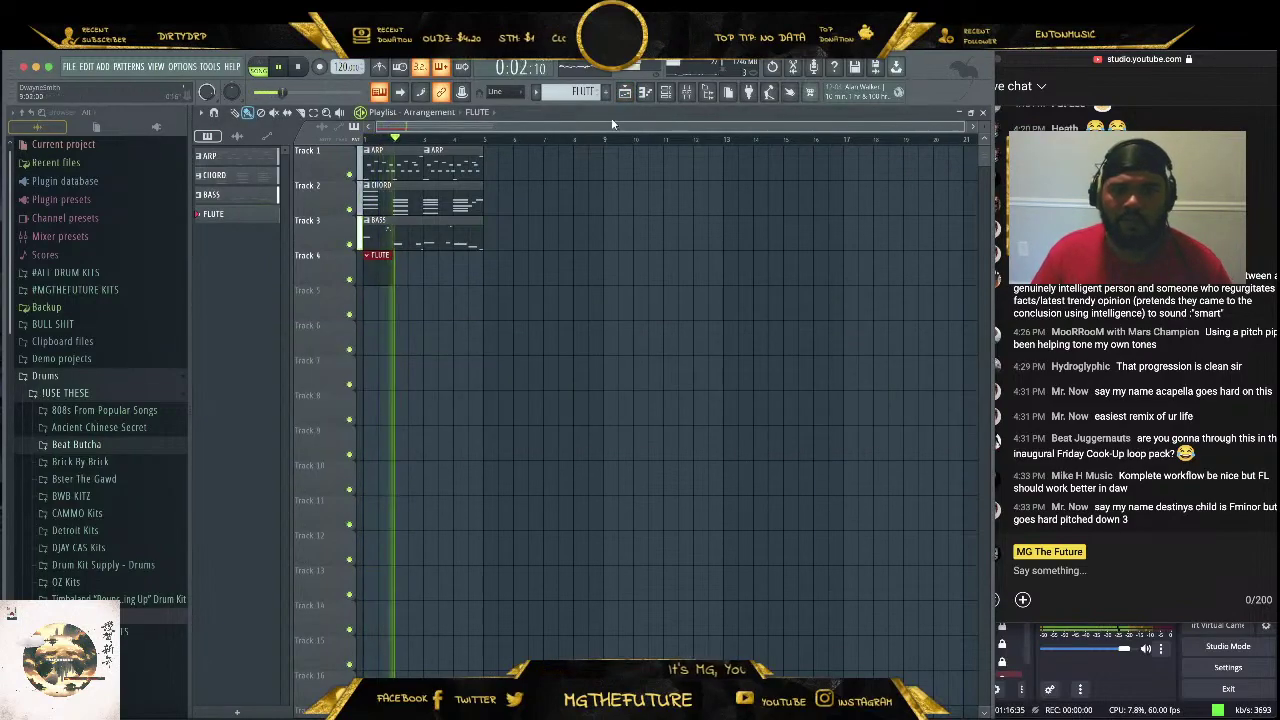
click(666, 92)
drag(440, 325, 524, 329)
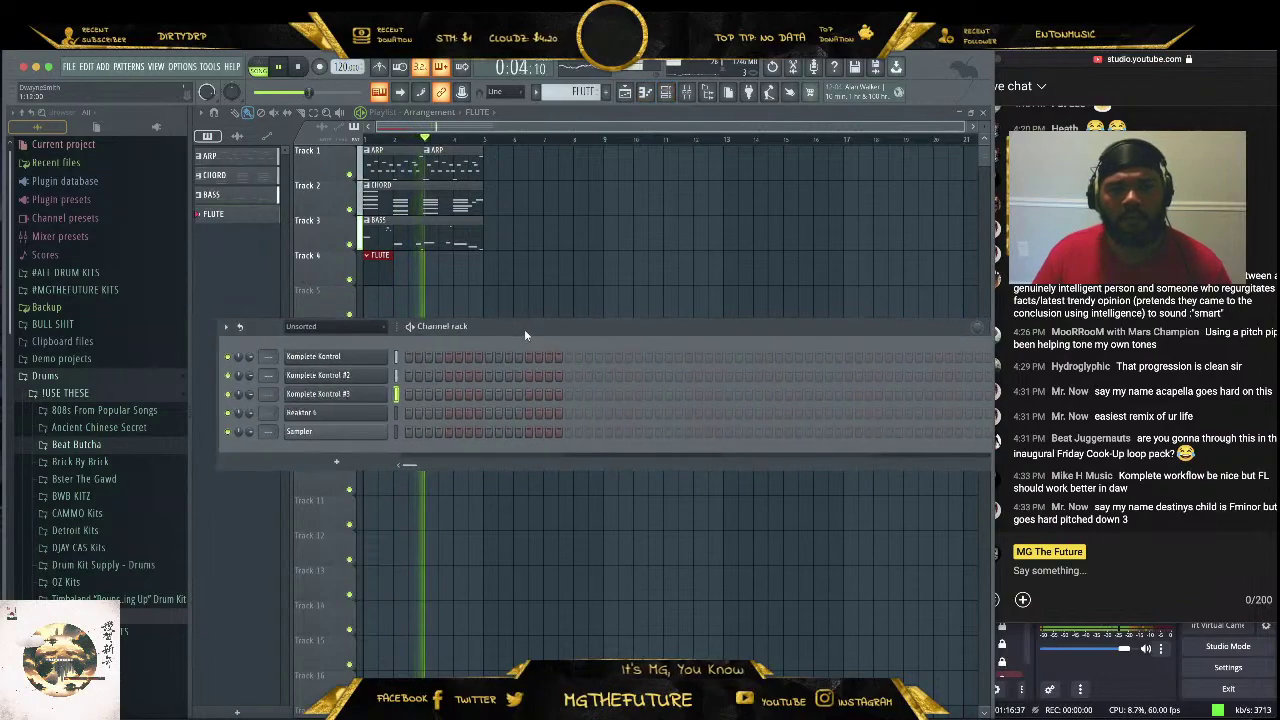
key(space)
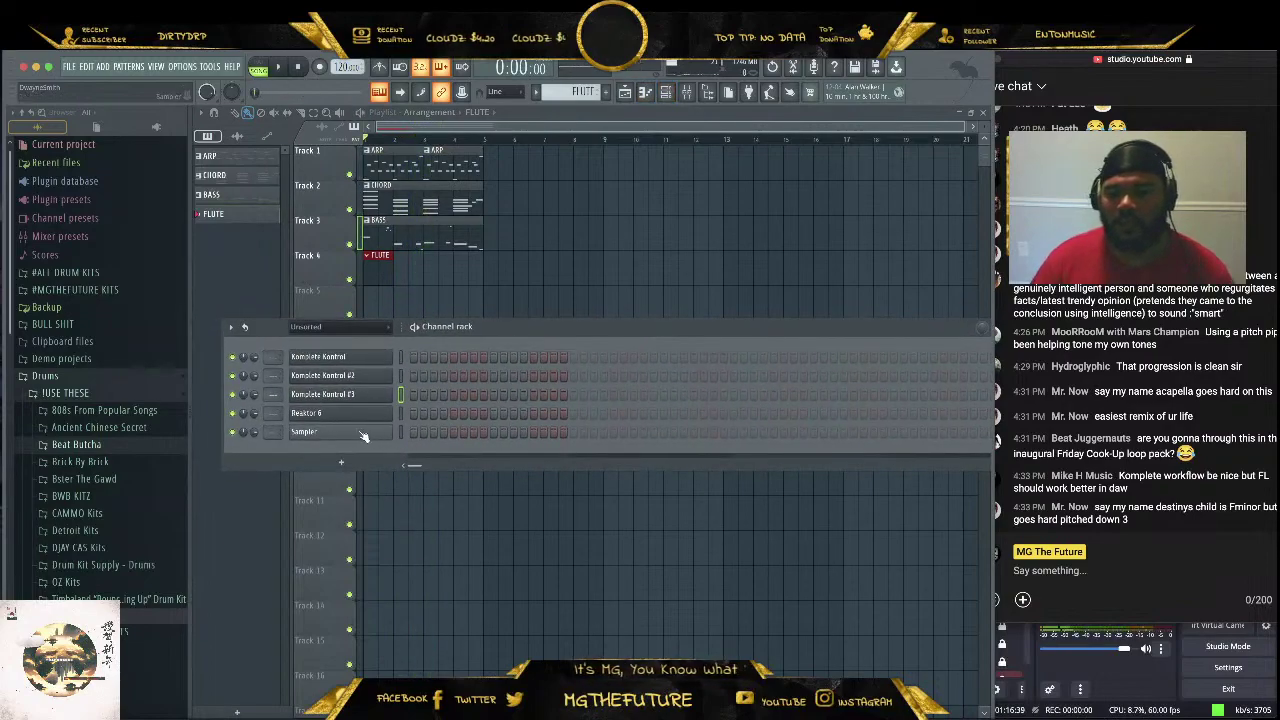
Create a new pattern named DRMS, place it at the start of Track 5 and show the channel rack
click(606, 92)
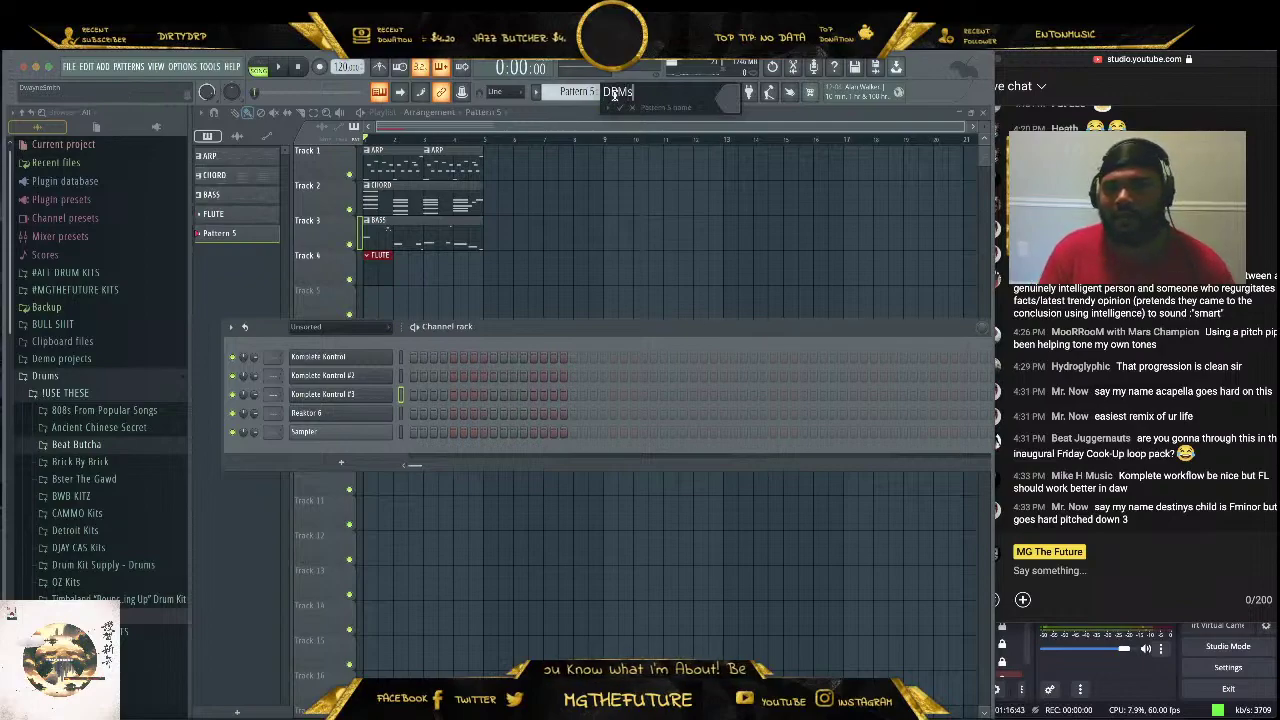
key(Return)
key(F6)
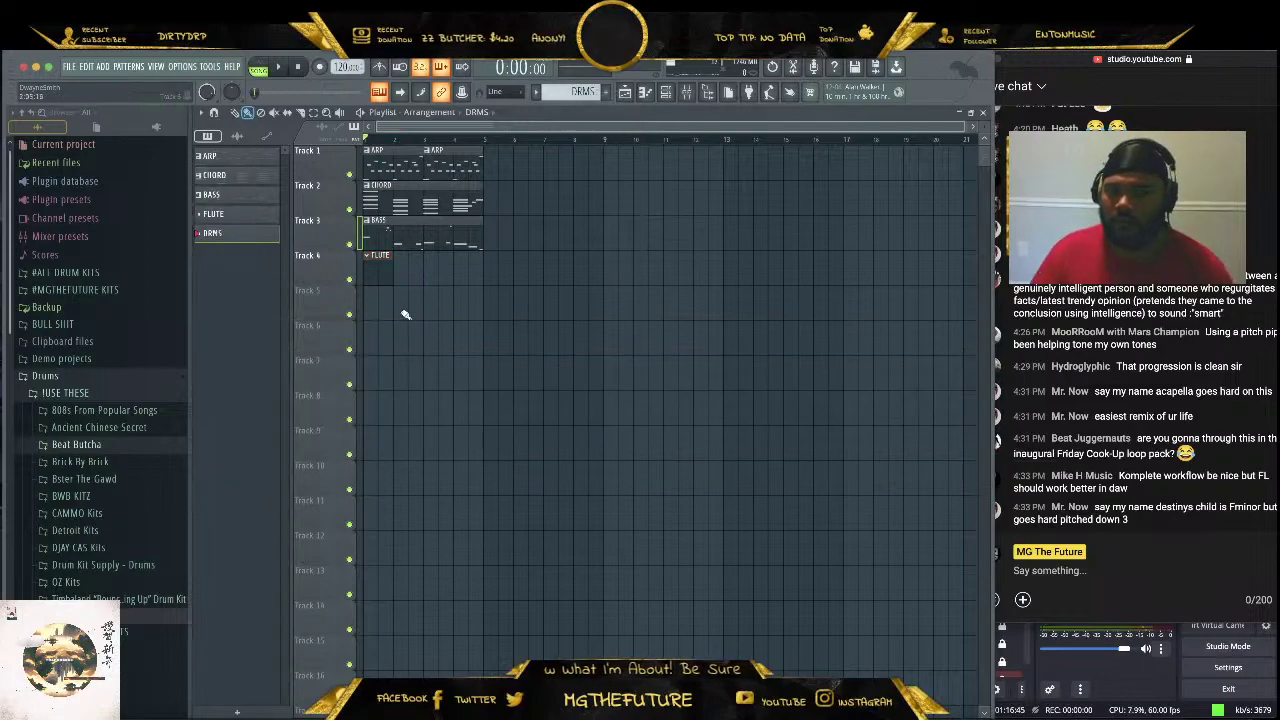
click(678, 93)
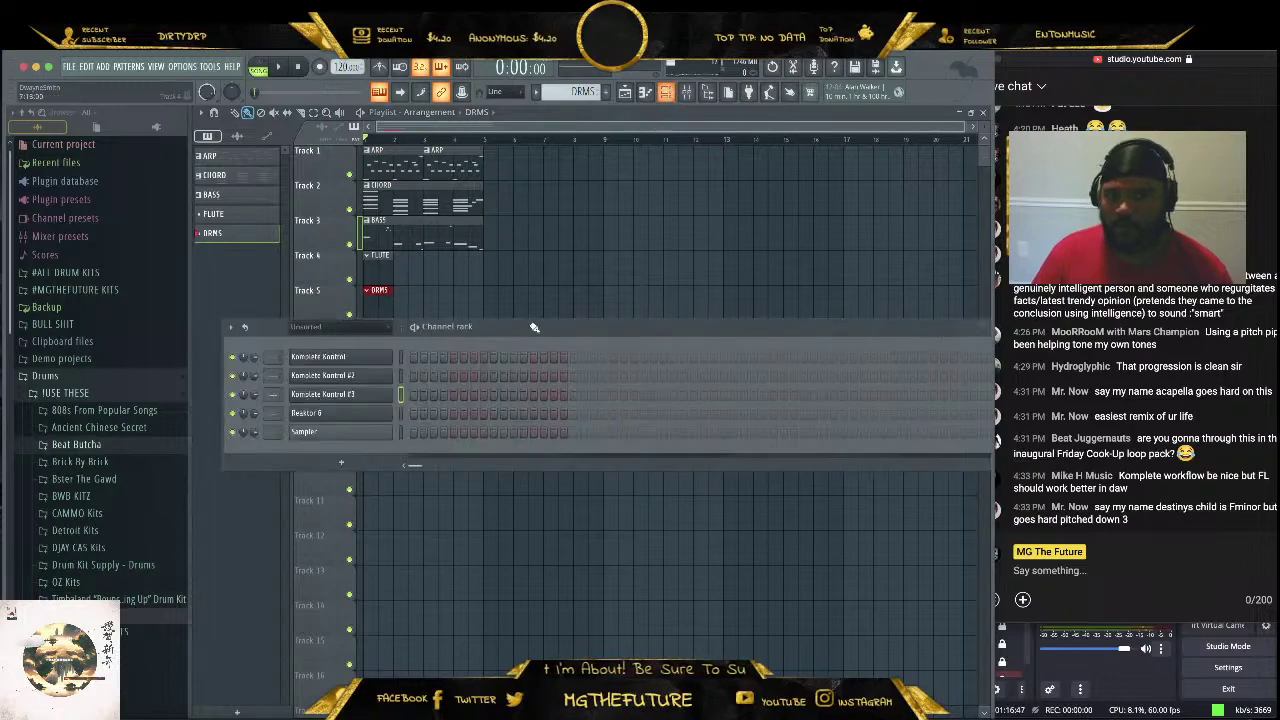
Add the BricksDaMane Clap 3 sample from the Brick By Brick White kit's Claps folder as a new channel
click(102, 462)
click(110, 515)
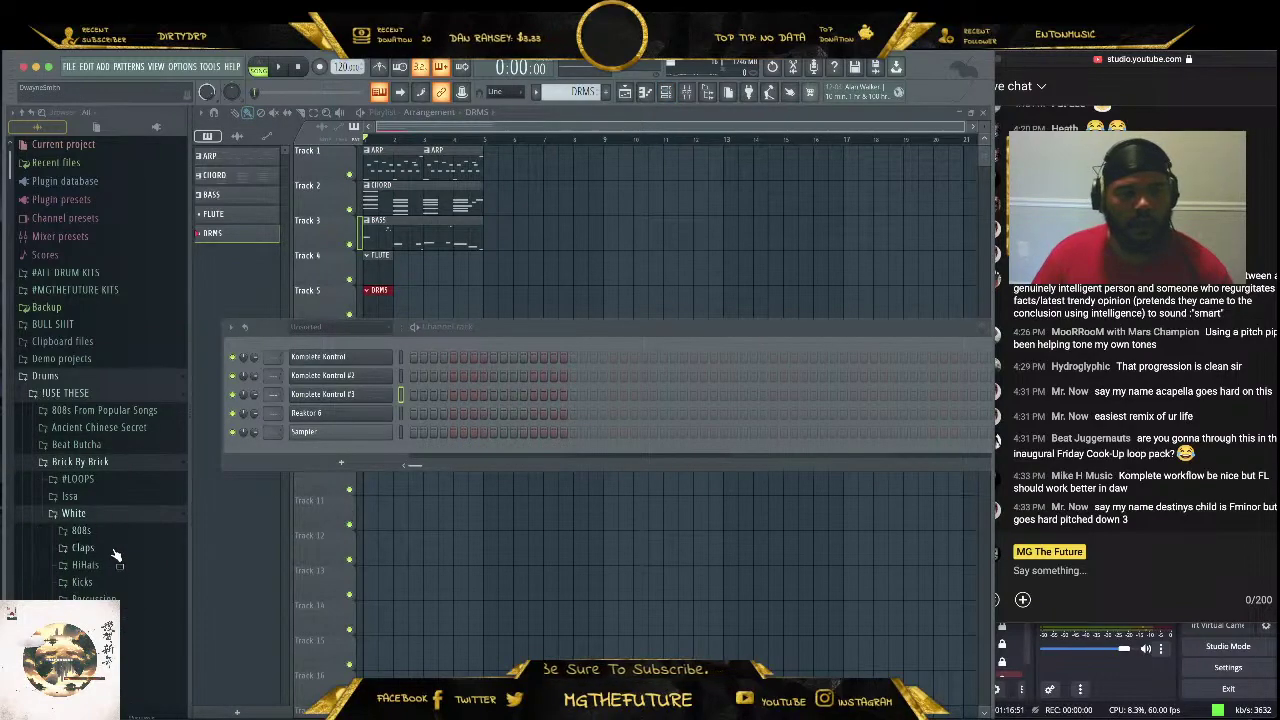
click(112, 550)
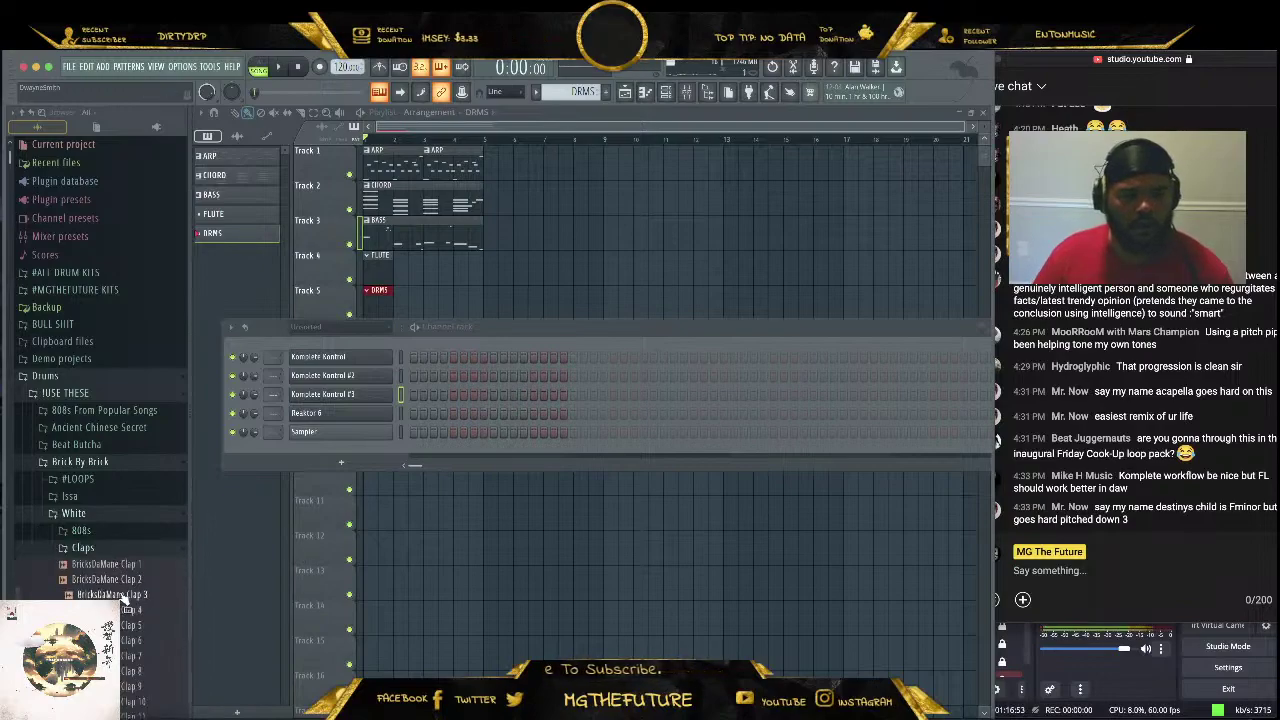
drag(352, 460, 462, 466)
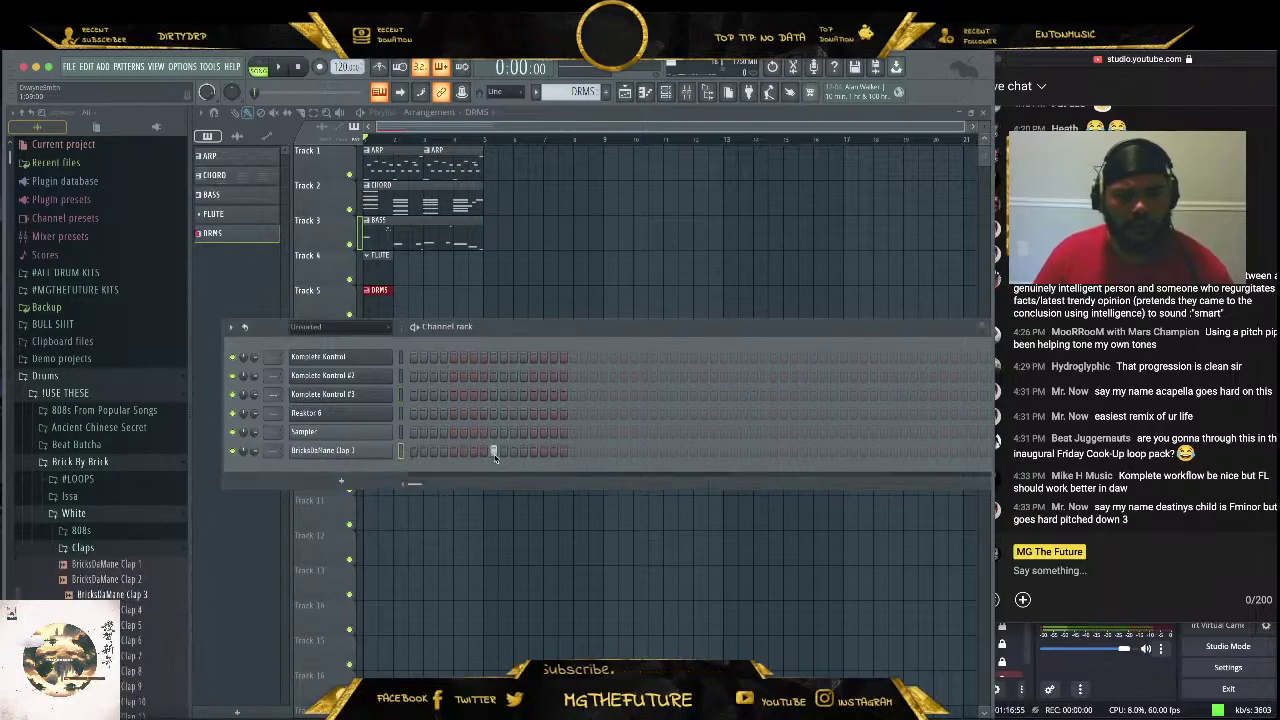
Program a clap on the third beat of each of the four bars in the DRMS pattern
click(653, 451)
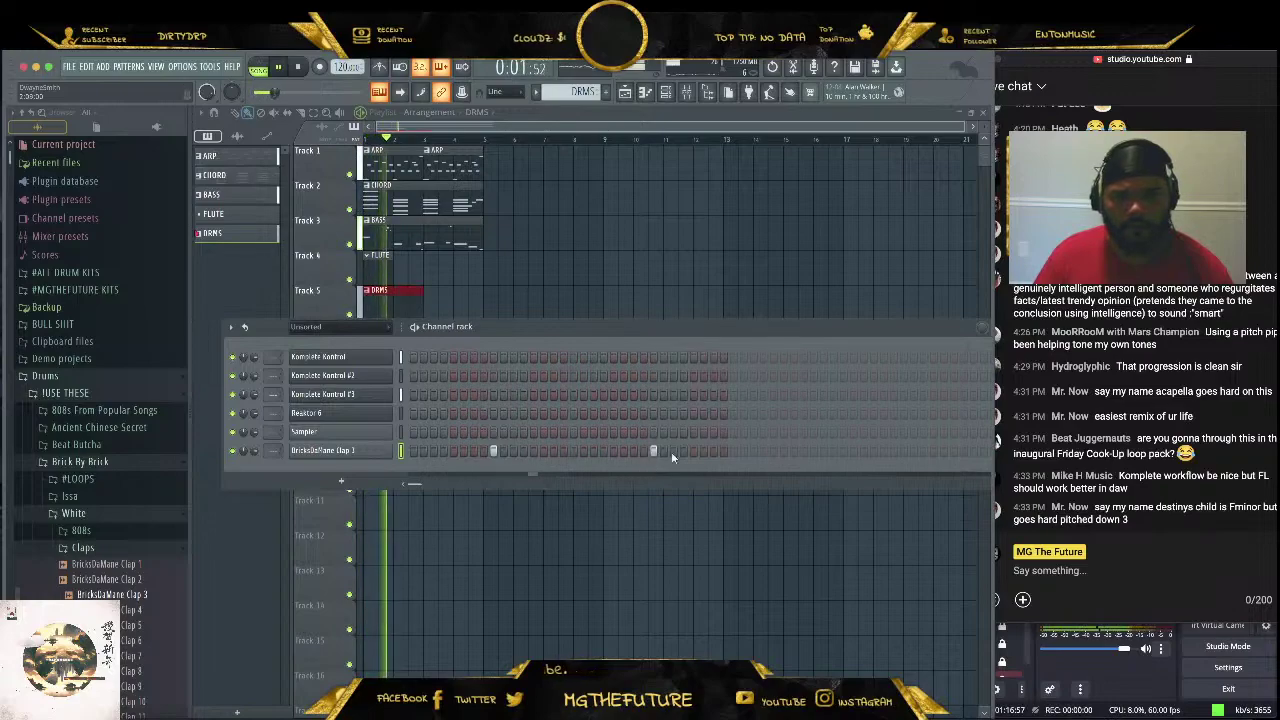
click(812, 451)
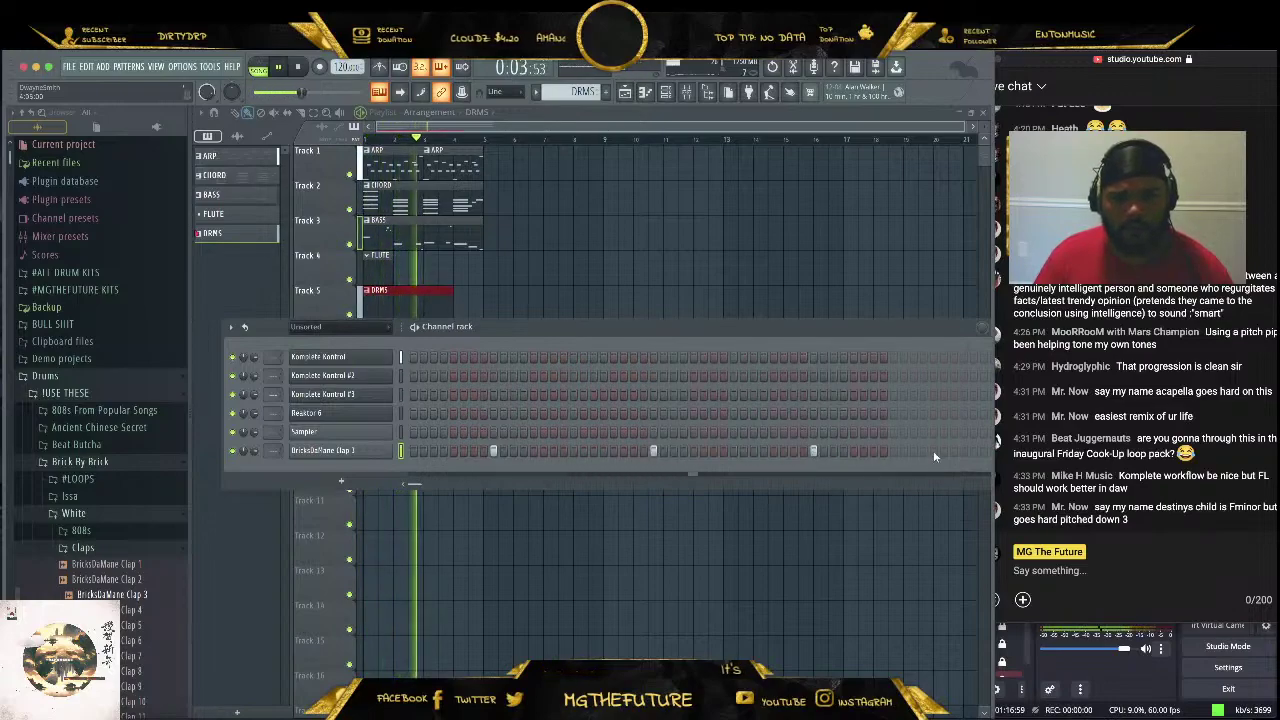
drag(788, 327, 677, 312)
click(862, 435)
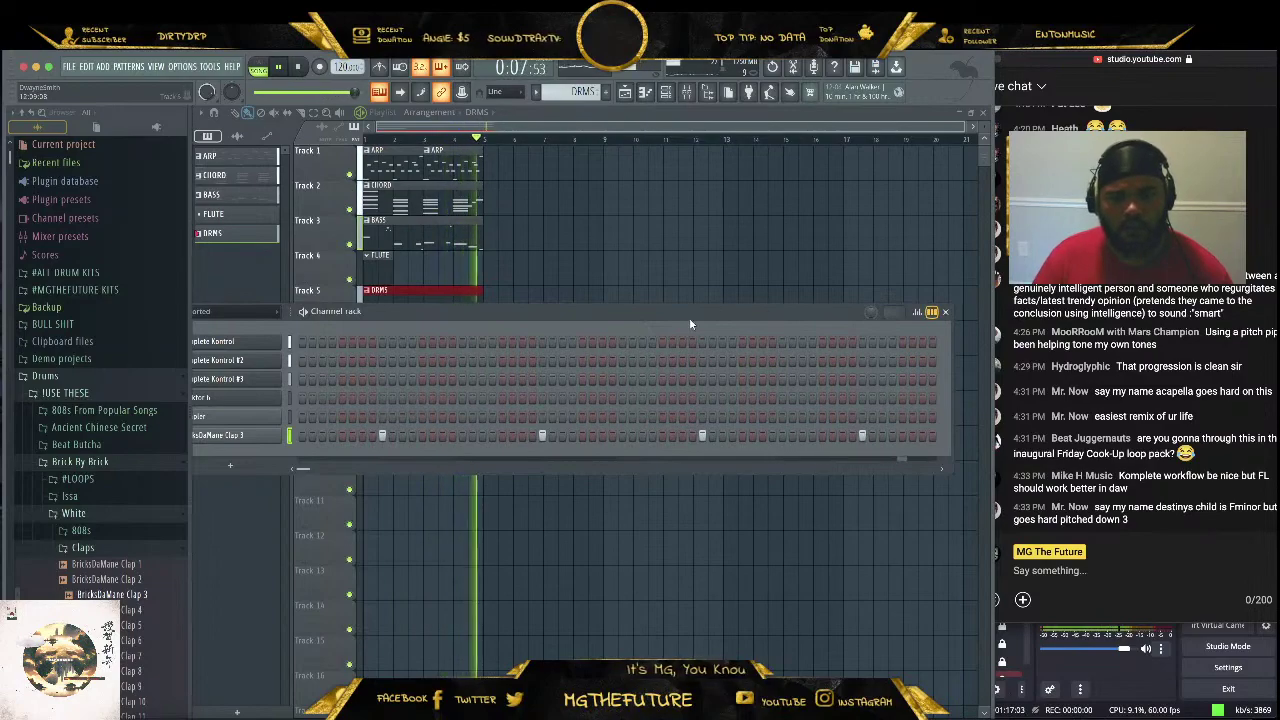
drag(702, 317, 757, 371)
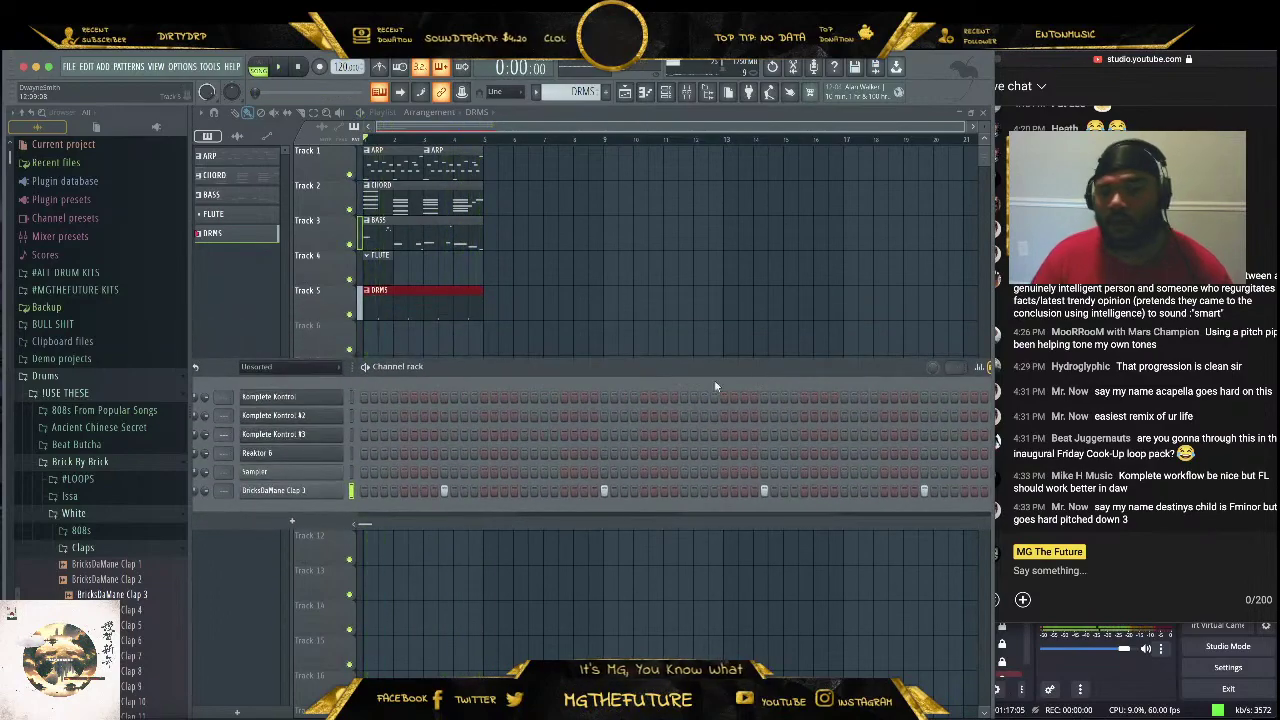
Add the BricksDaMane Kick 12 sample from the White kit's Kicks folder as a new channel and place a kick on step 1
scroll(122, 500, down, 2)
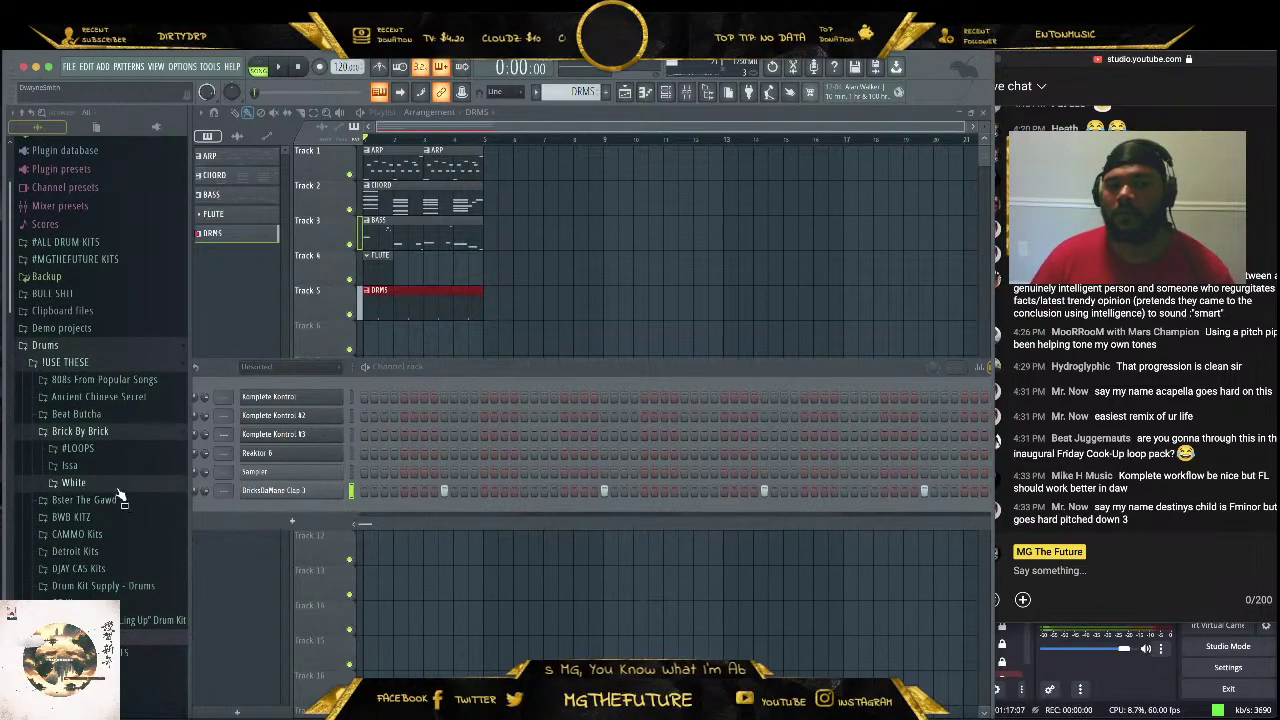
click(115, 520)
scroll(115, 510, down, 2)
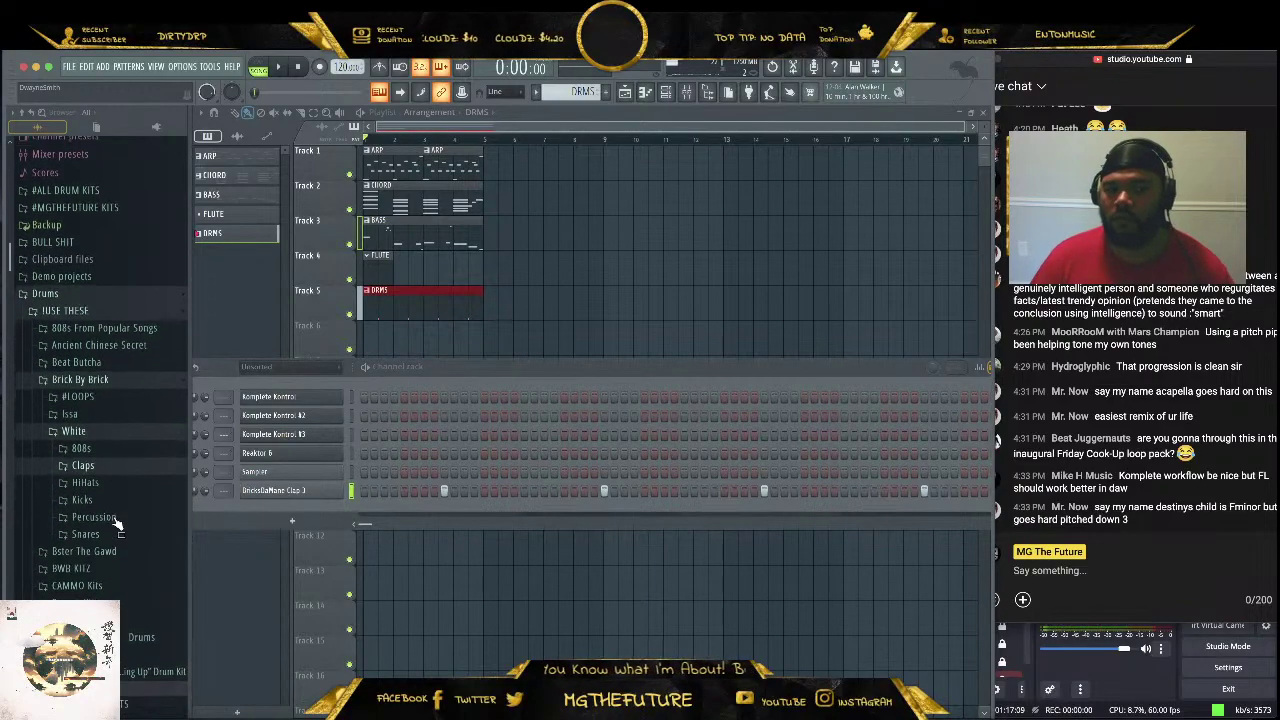
click(110, 491)
scroll(135, 570, down, 3)
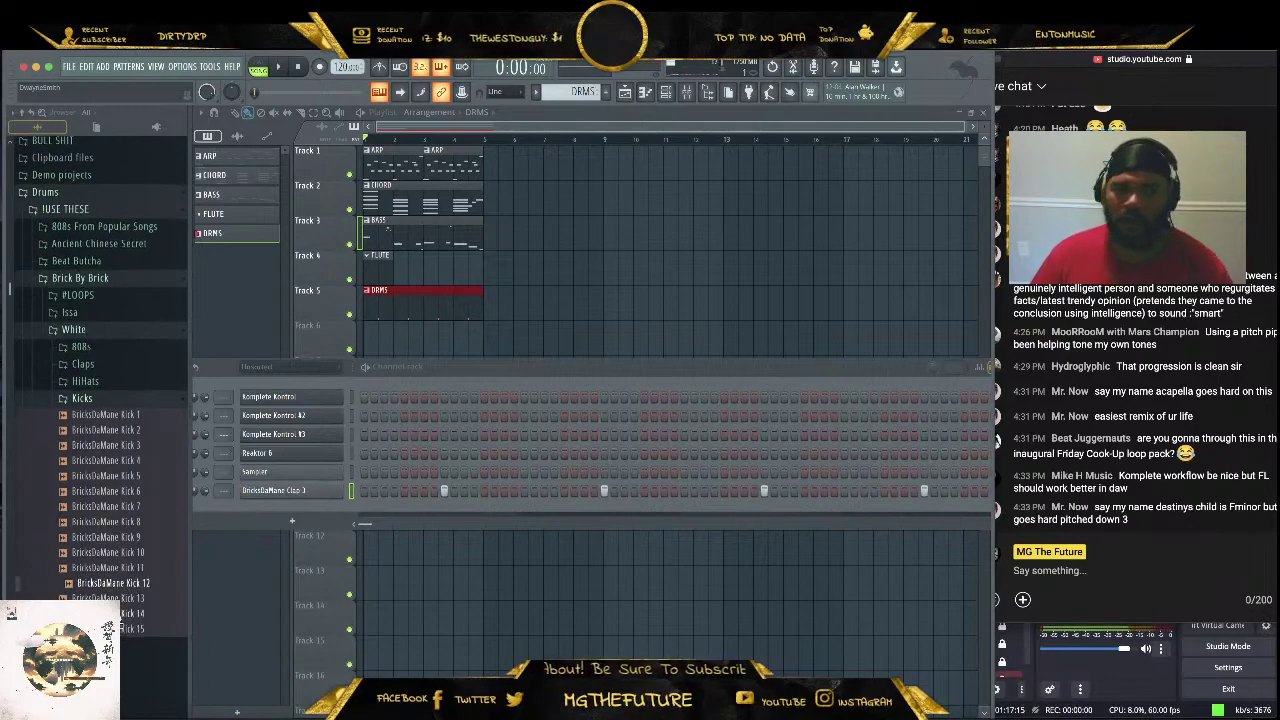
drag(280, 516, 359, 519)
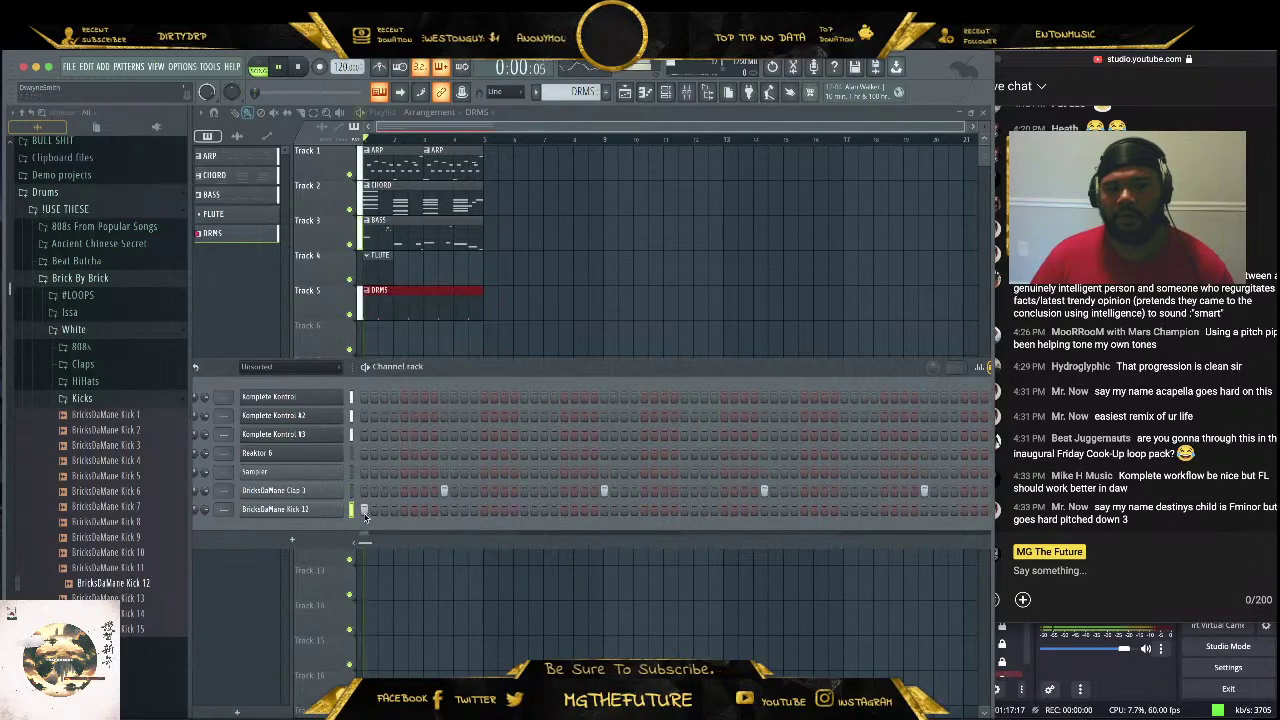
Program kicks on steps 13, 29, 31, 33, 45, 51 and 53 of the DRMS pattern and show the velocity graph
click(485, 510)
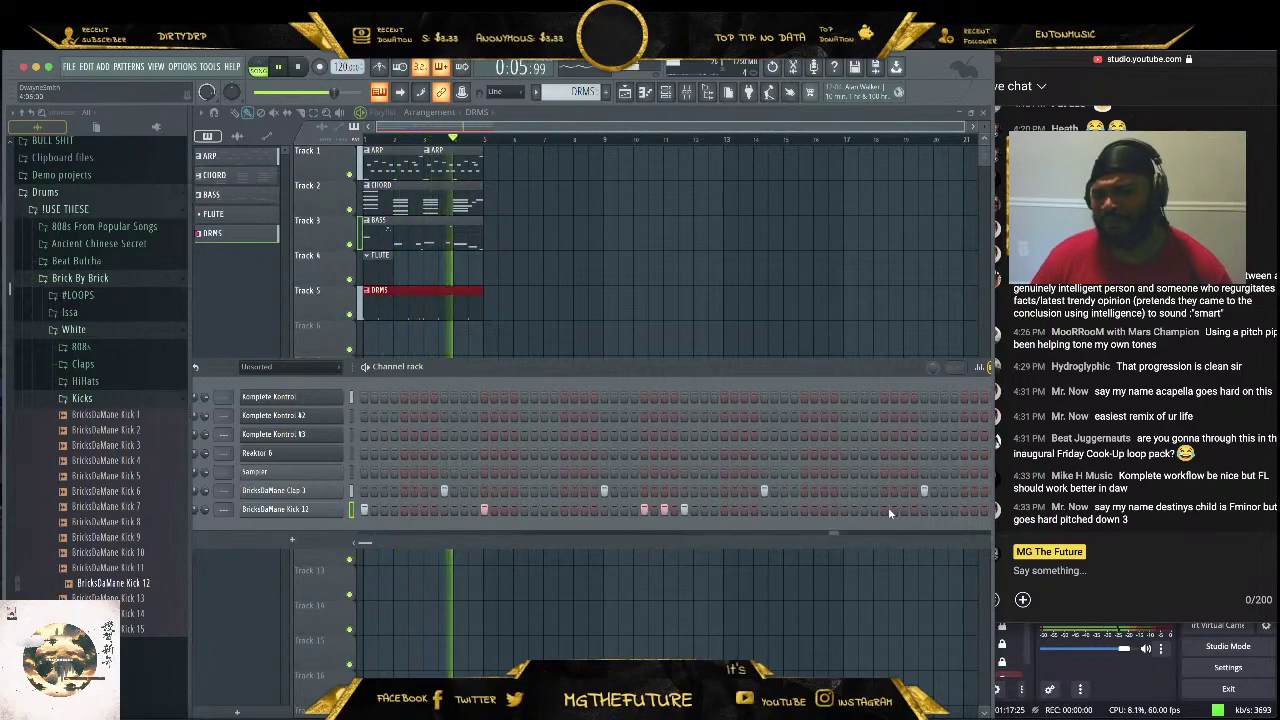
drag(748, 382, 622, 339)
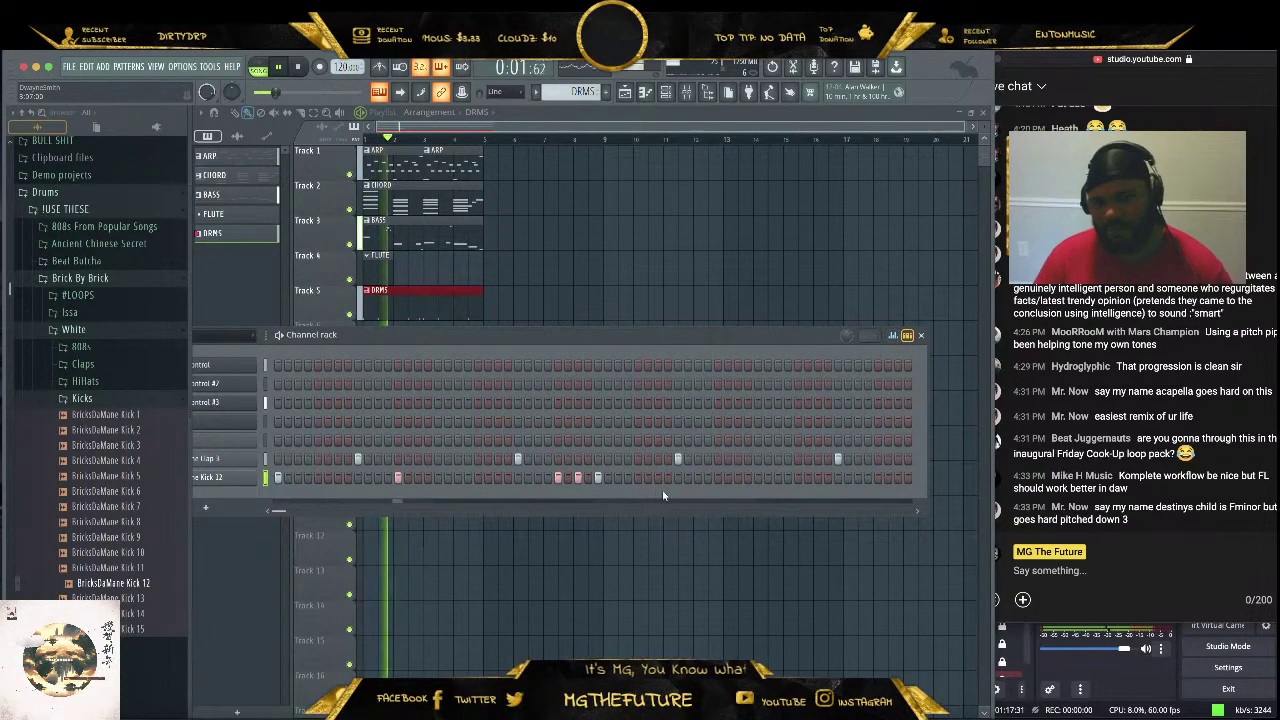
click(717, 477)
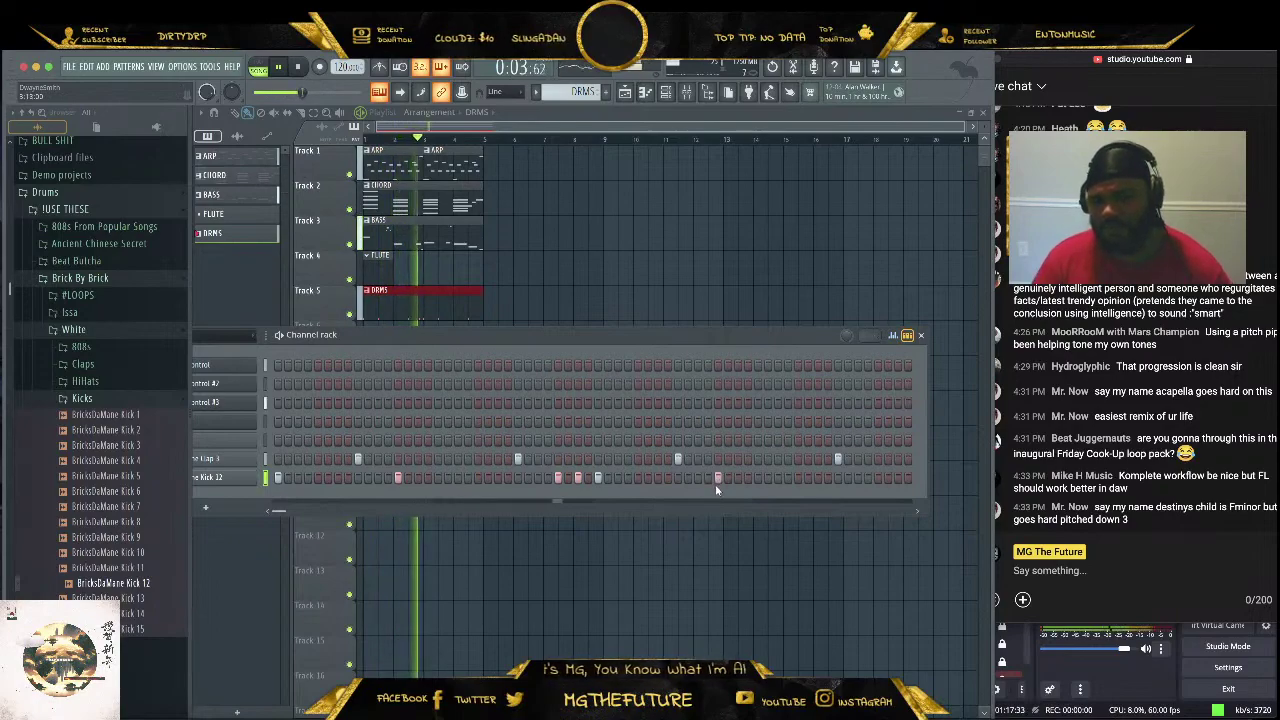
click(779, 478)
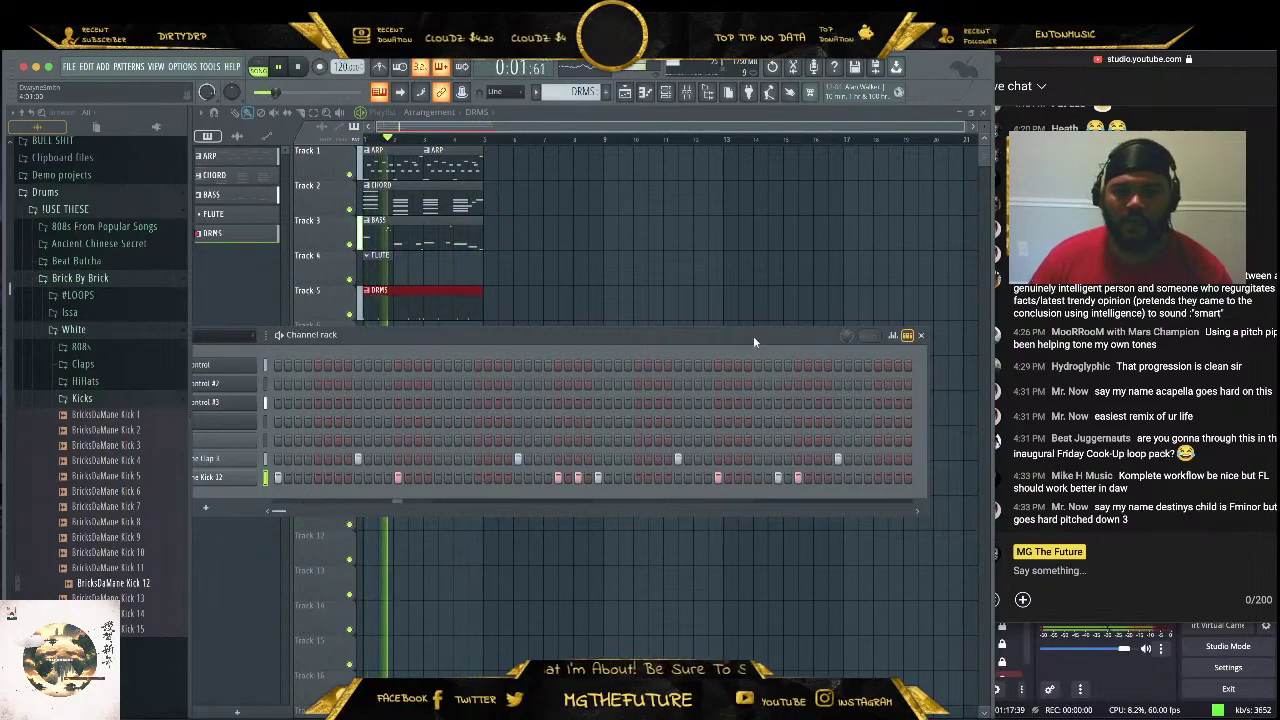
drag(753, 335, 794, 323)
click(932, 324)
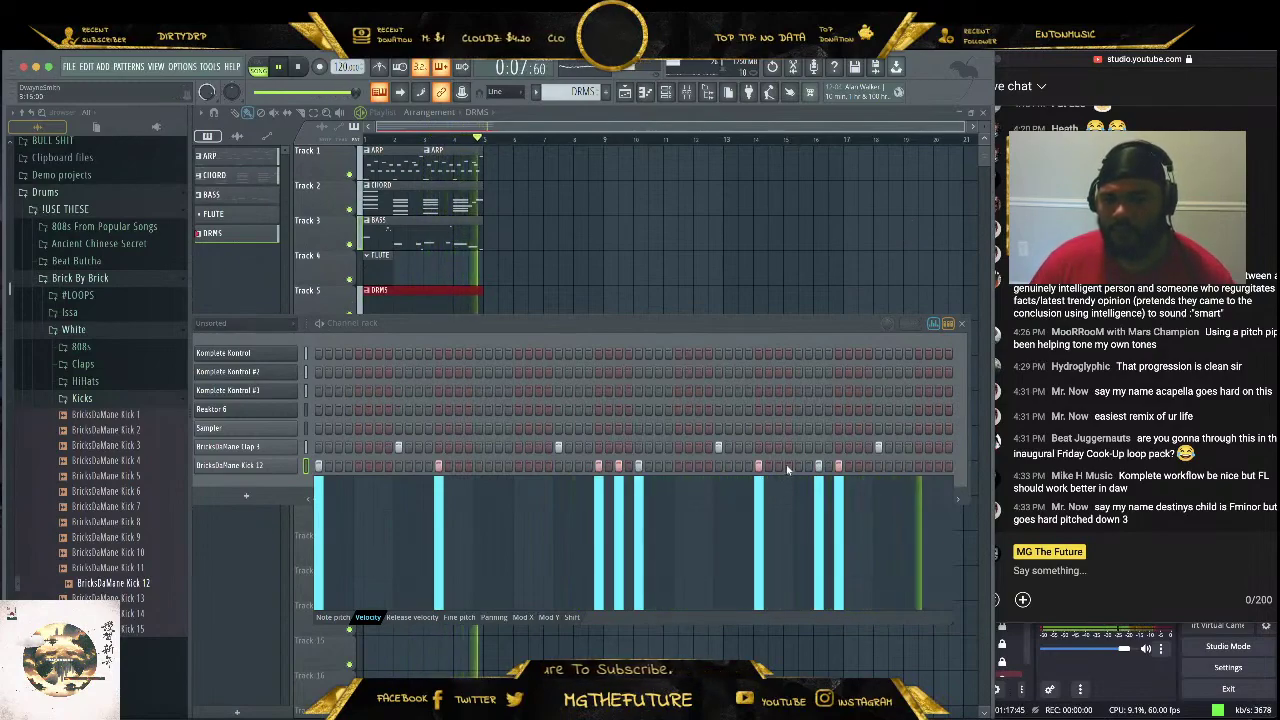
Try extra kicks on steps 46, 47 and 48 at reduced, rising velocities following the kick on step 45
click(781, 467)
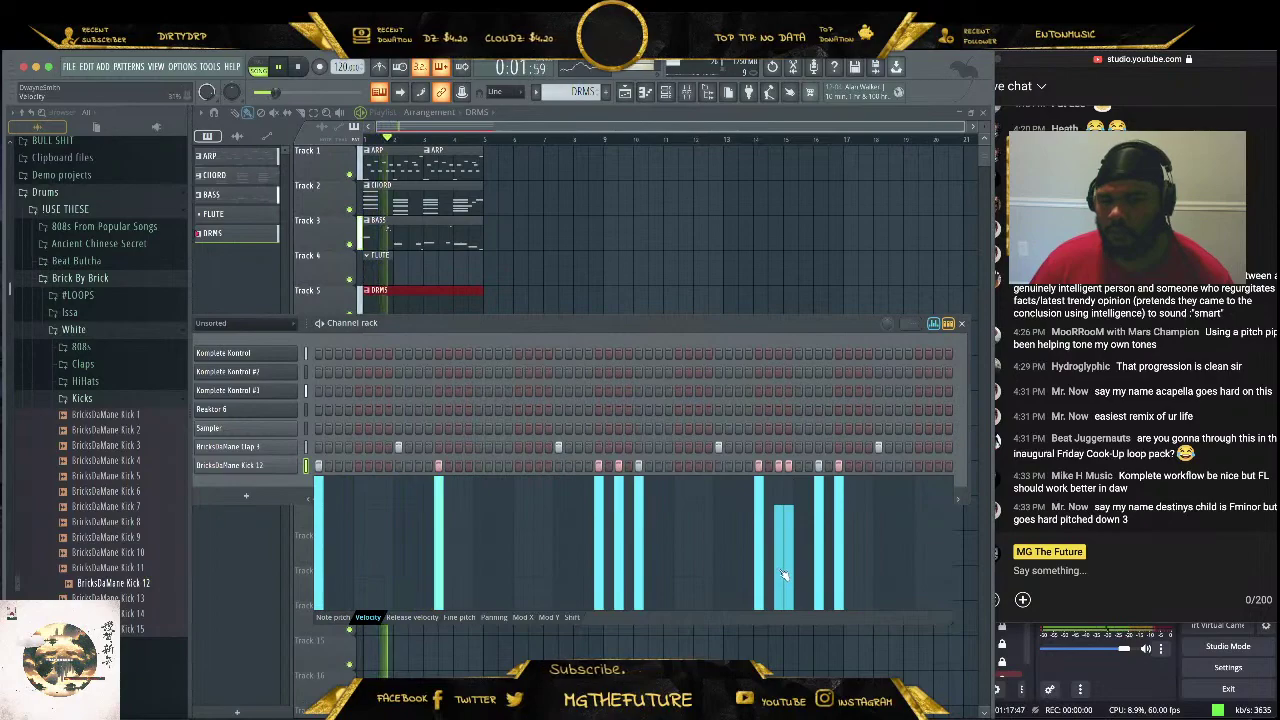
drag(783, 574, 783, 597)
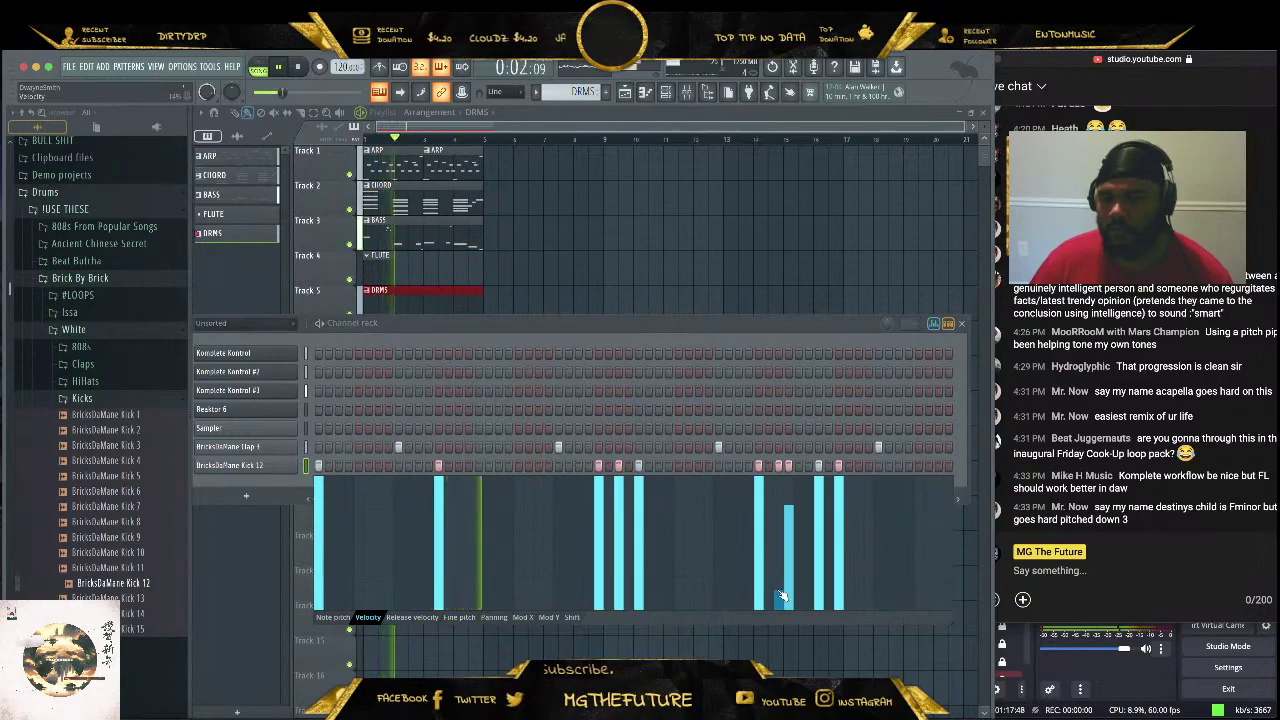
click(791, 520)
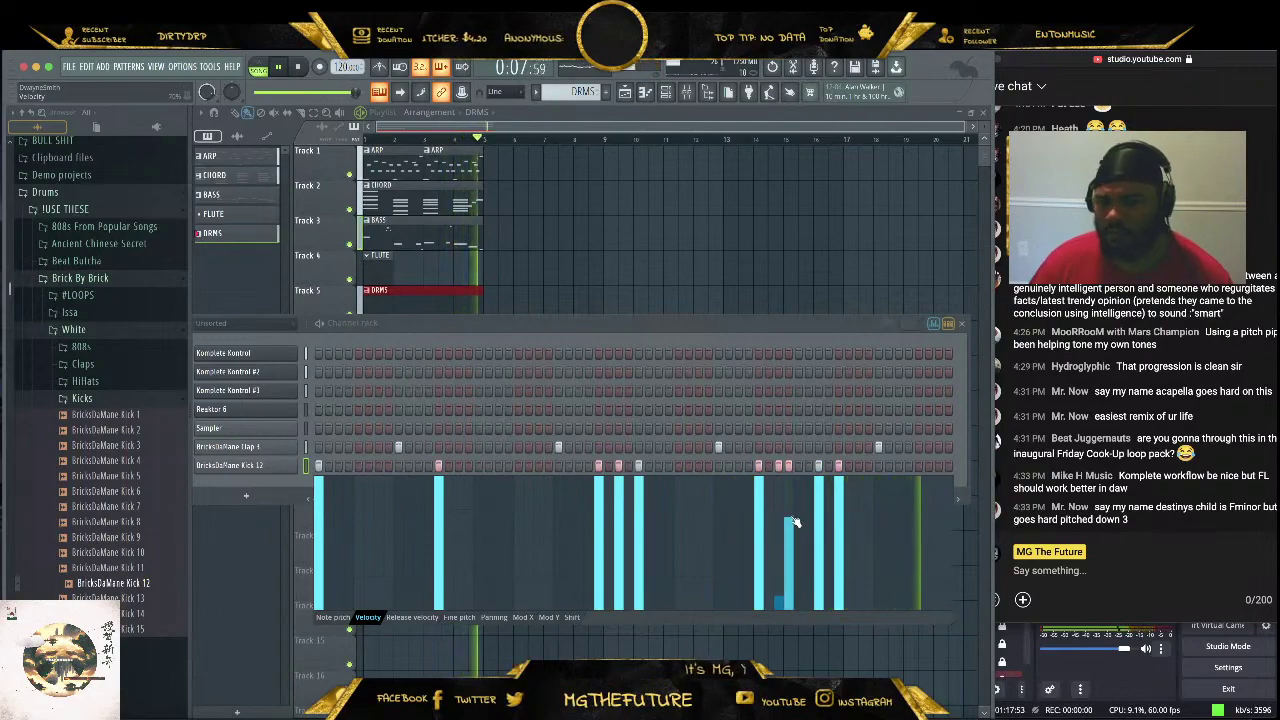
drag(791, 520, 793, 507)
drag(765, 604, 779, 531)
click(768, 466)
click(769, 586)
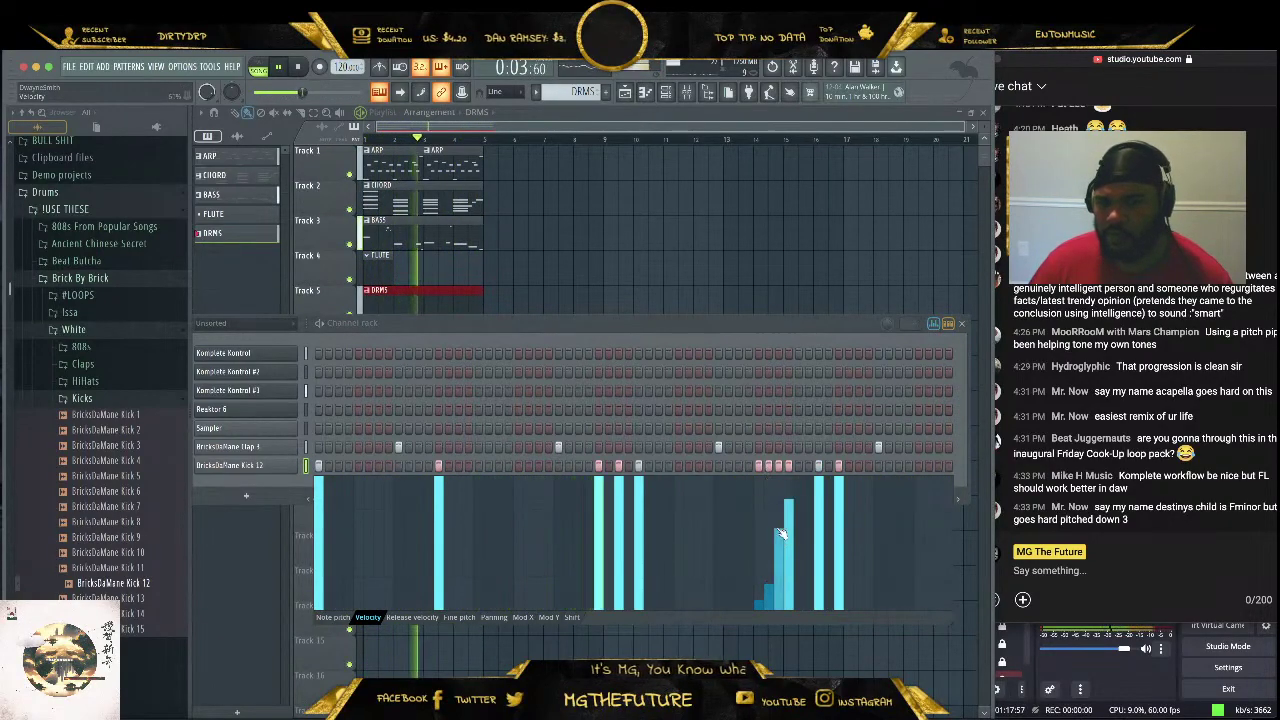
click(760, 492)
click(782, 553)
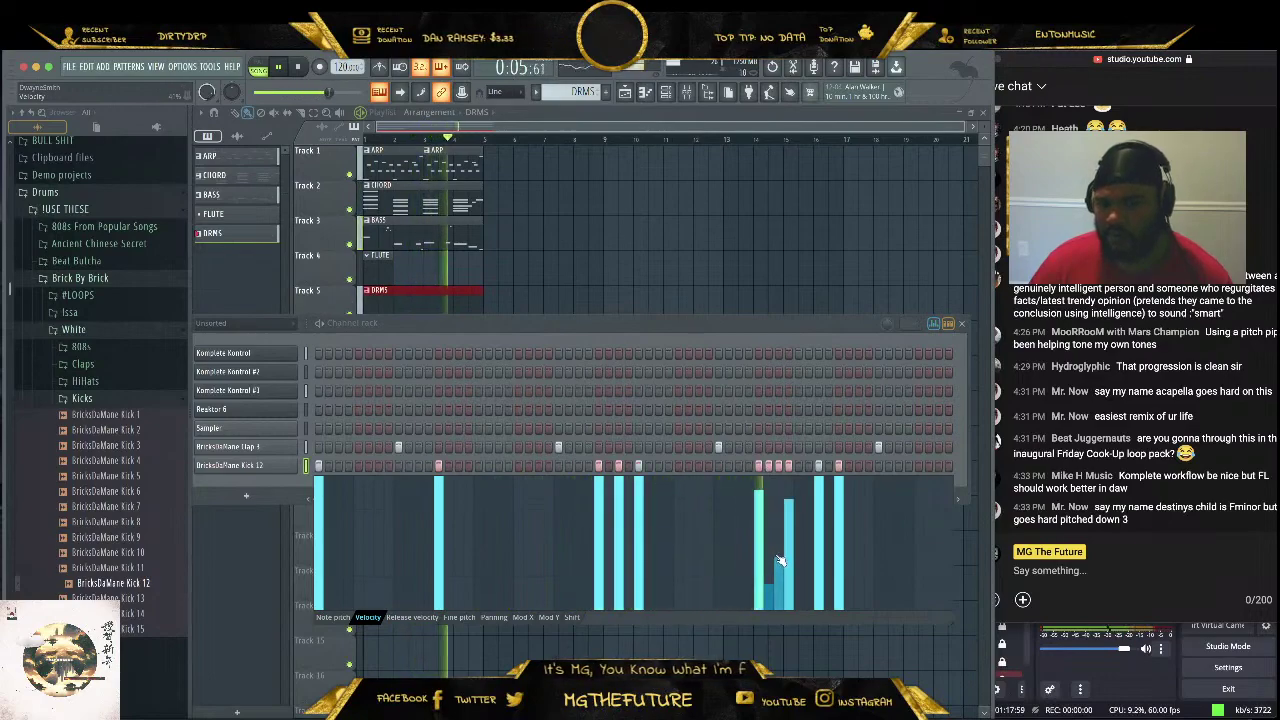
Remove the extra kicks on steps 46, 47 and 48
right_click(768, 466)
right_click(778, 466)
right_click(788, 466)
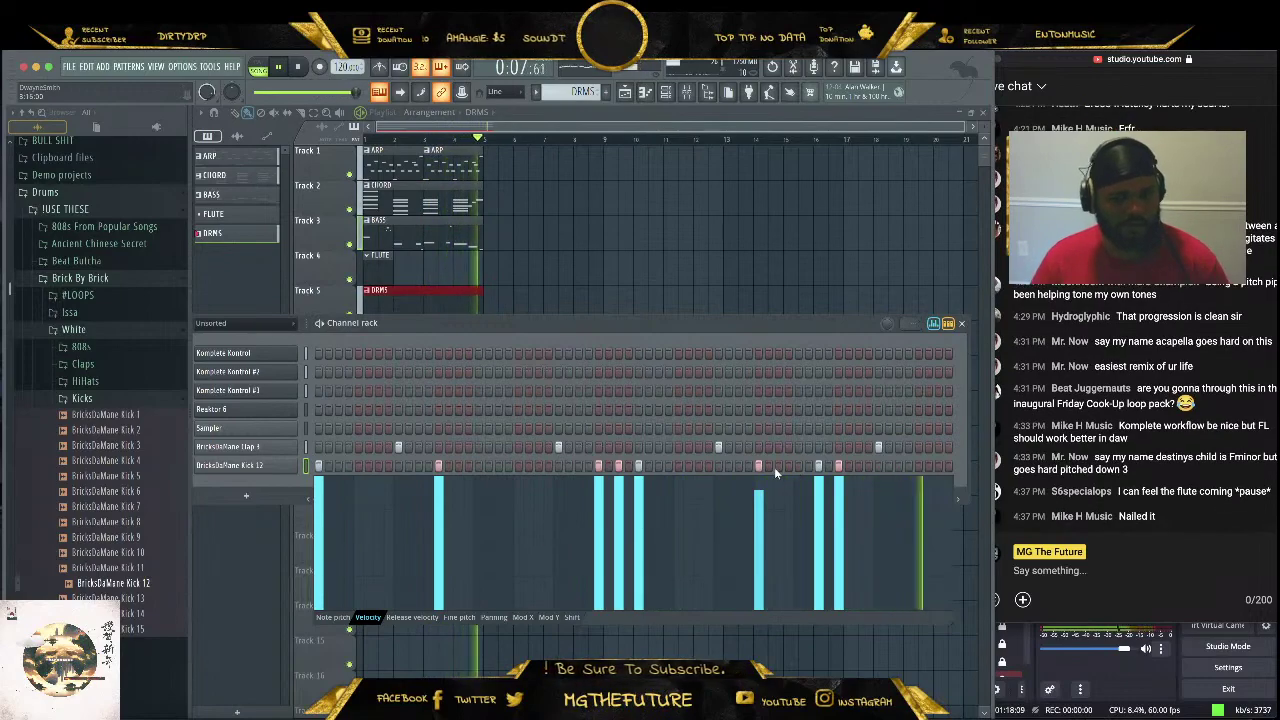
Add kicks on steps 46 and 47 with velocities falling away from the kick on step 45
click(770, 466)
click(779, 467)
click(769, 534)
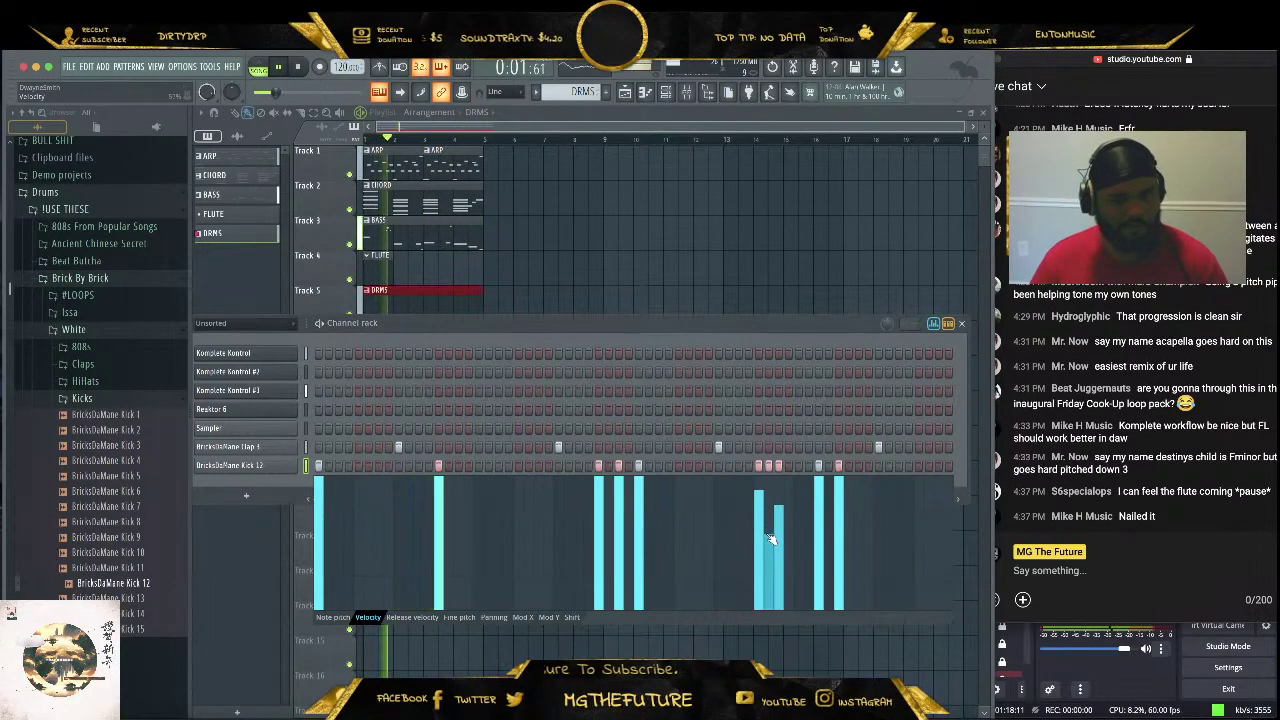
click(779, 560)
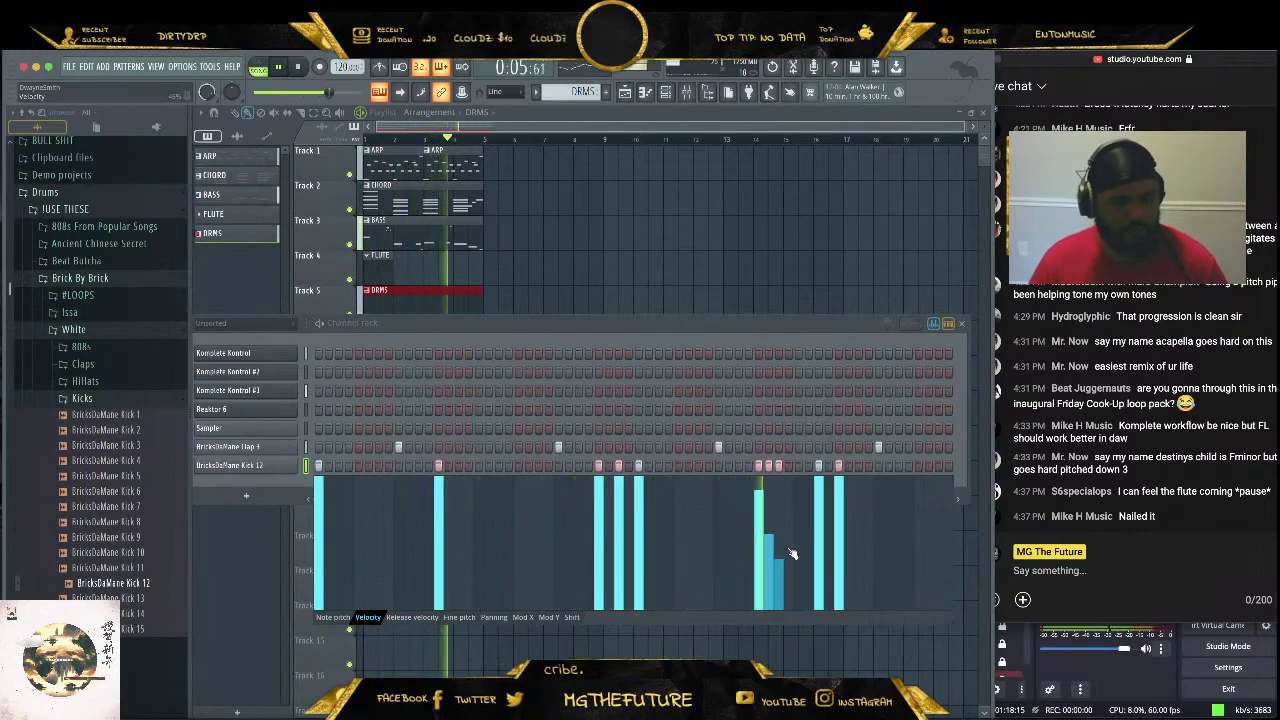
Try a kick on step 52 with velocities rising across steps 51 to 53
click(828, 466)
click(832, 571)
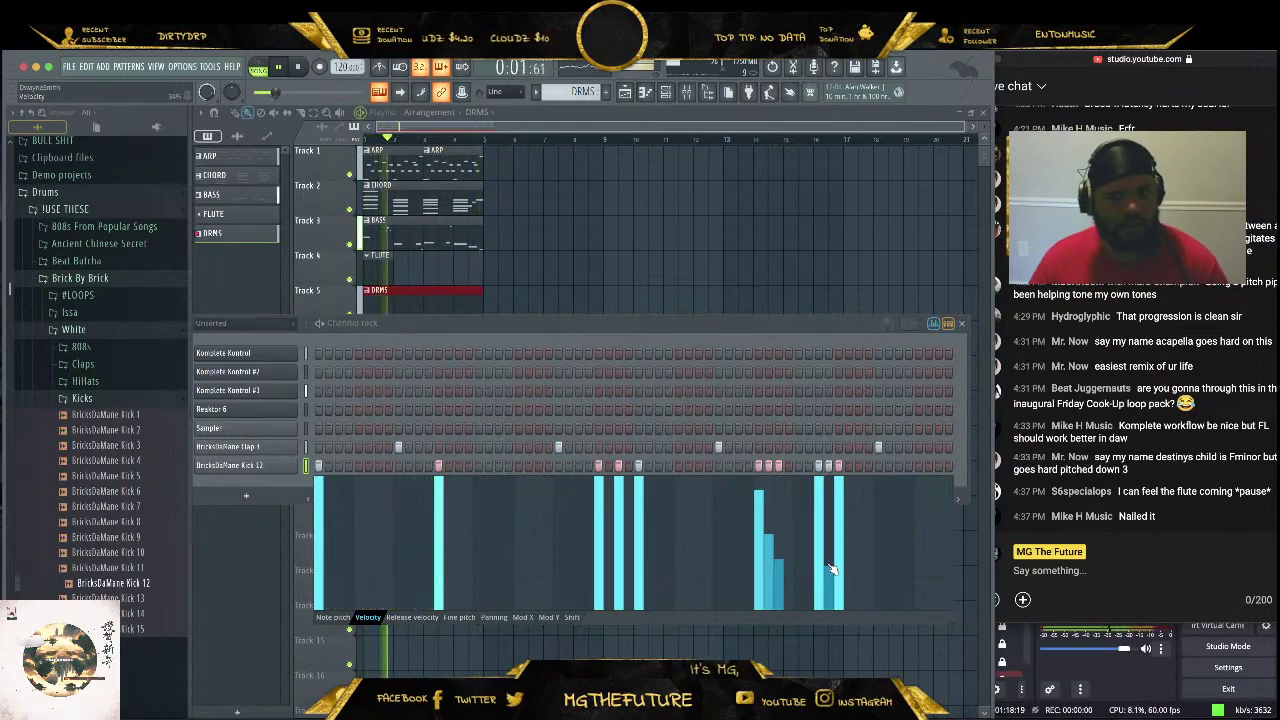
drag(818, 573, 830, 523)
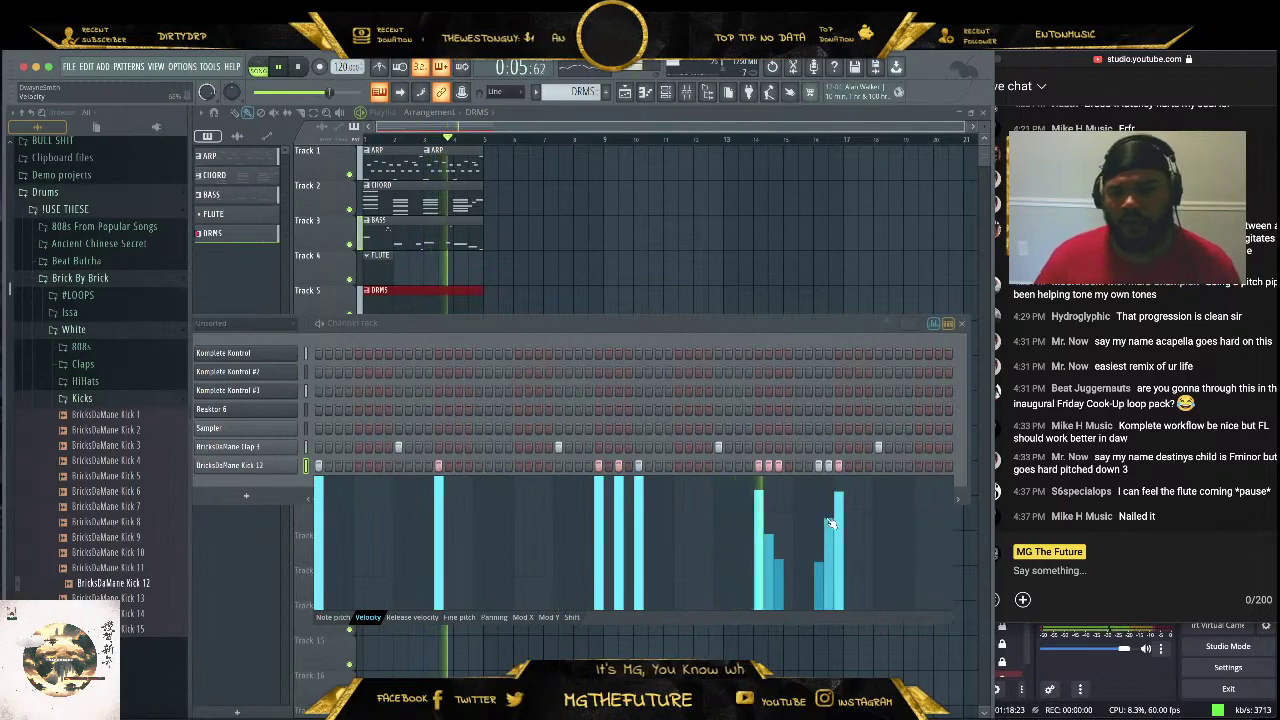
Add a full-velocity kick on step 49 and raise the kicks on steps 45 and 53 to full velocity
click(798, 466)
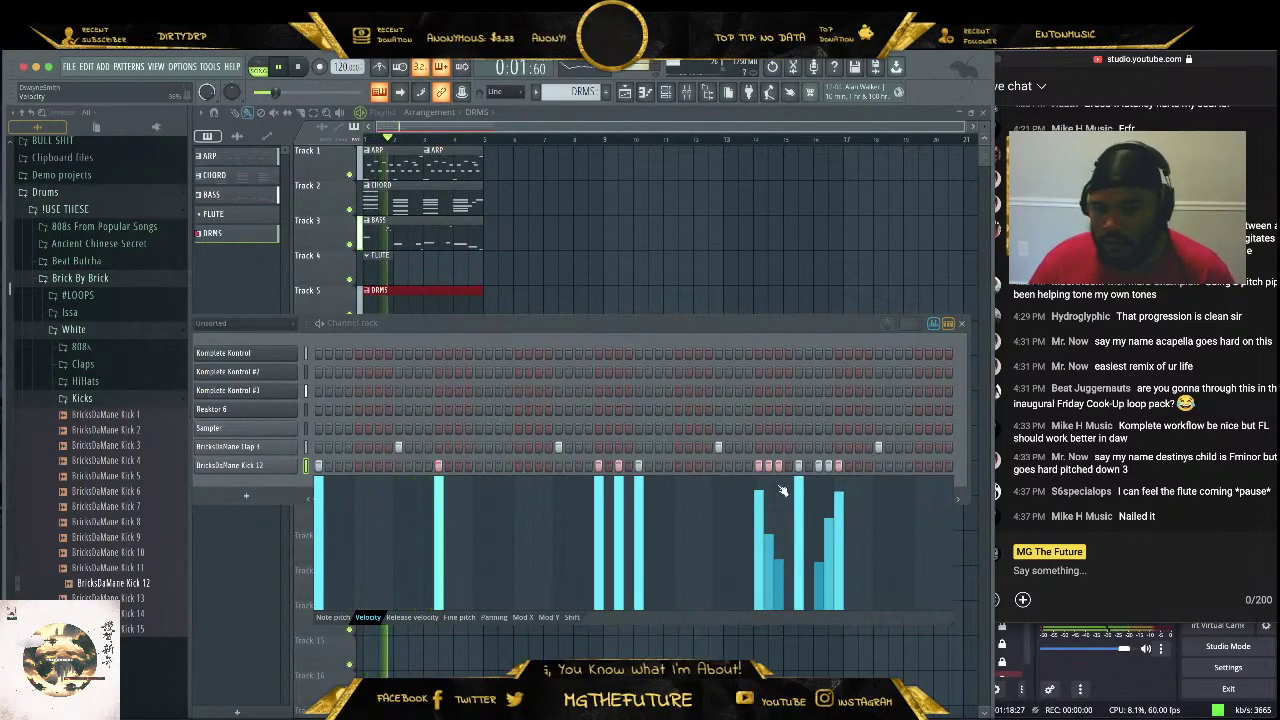
drag(760, 489, 760, 468)
drag(838, 491, 843, 450)
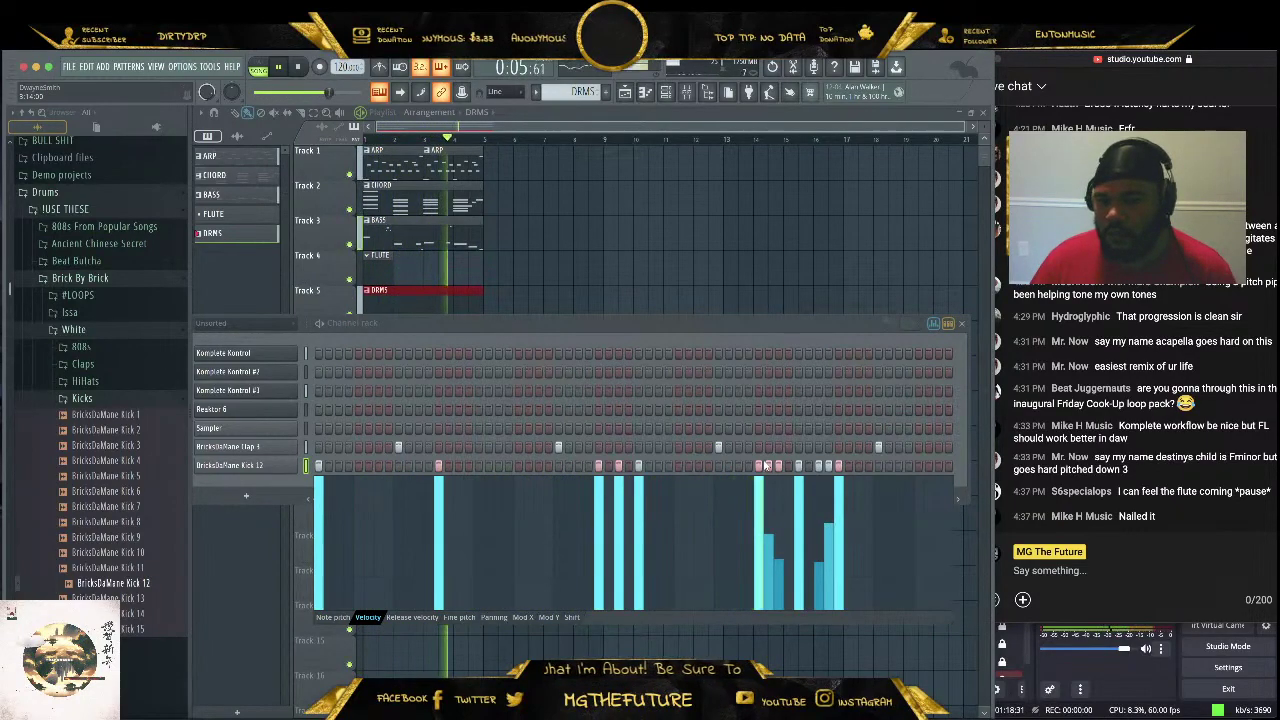
Remove the kicks on steps 51 and 52, and try a full-velocity kick on step 55 before deleting it
right_click(828, 466)
click(858, 467)
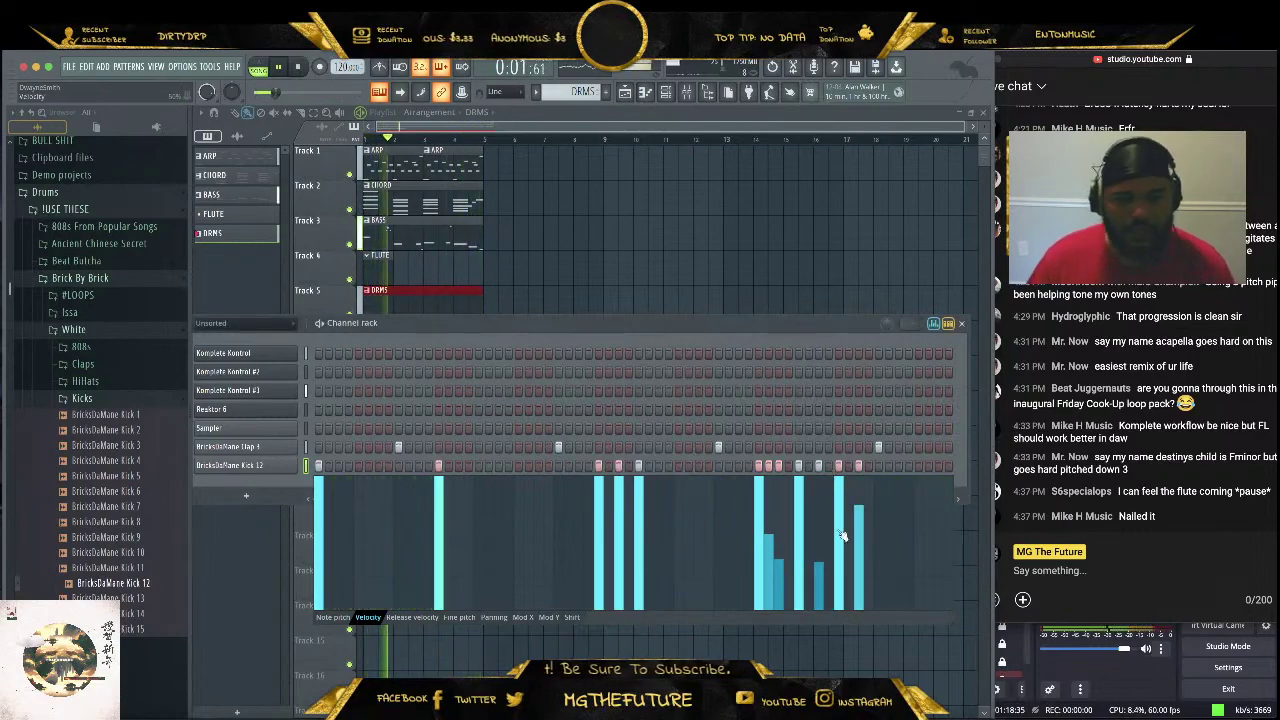
right_click(820, 467)
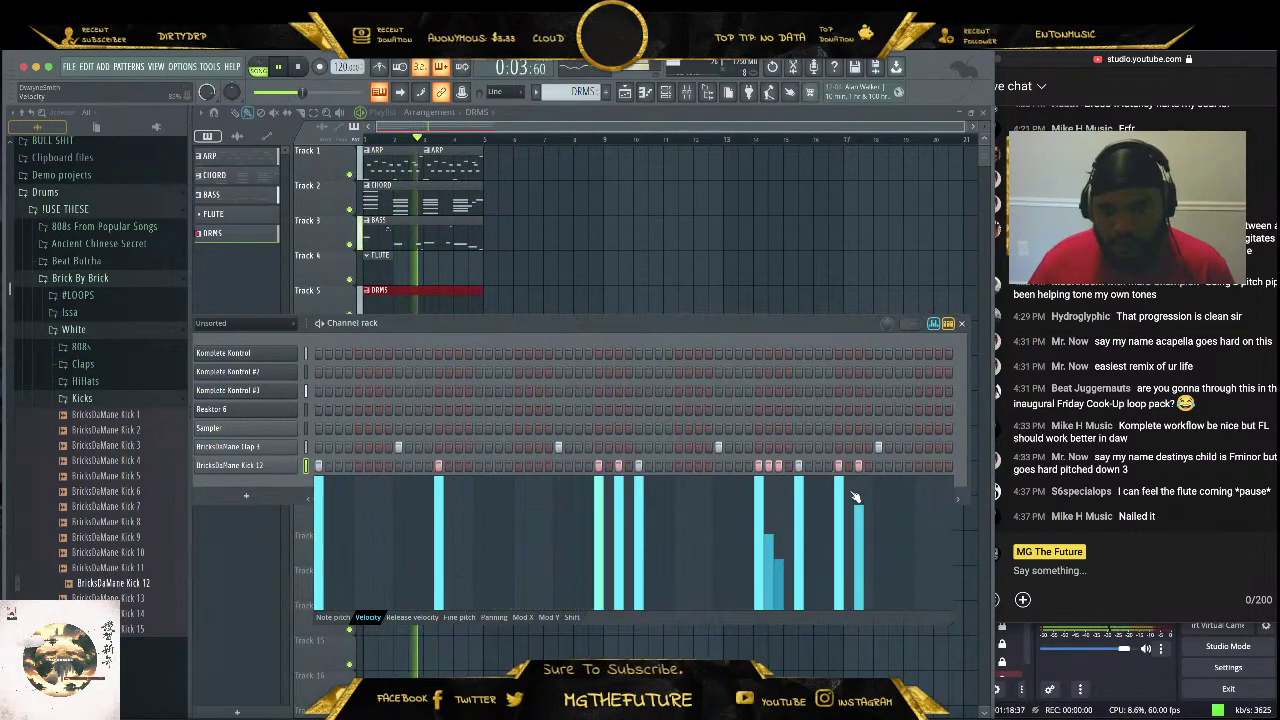
click(856, 486)
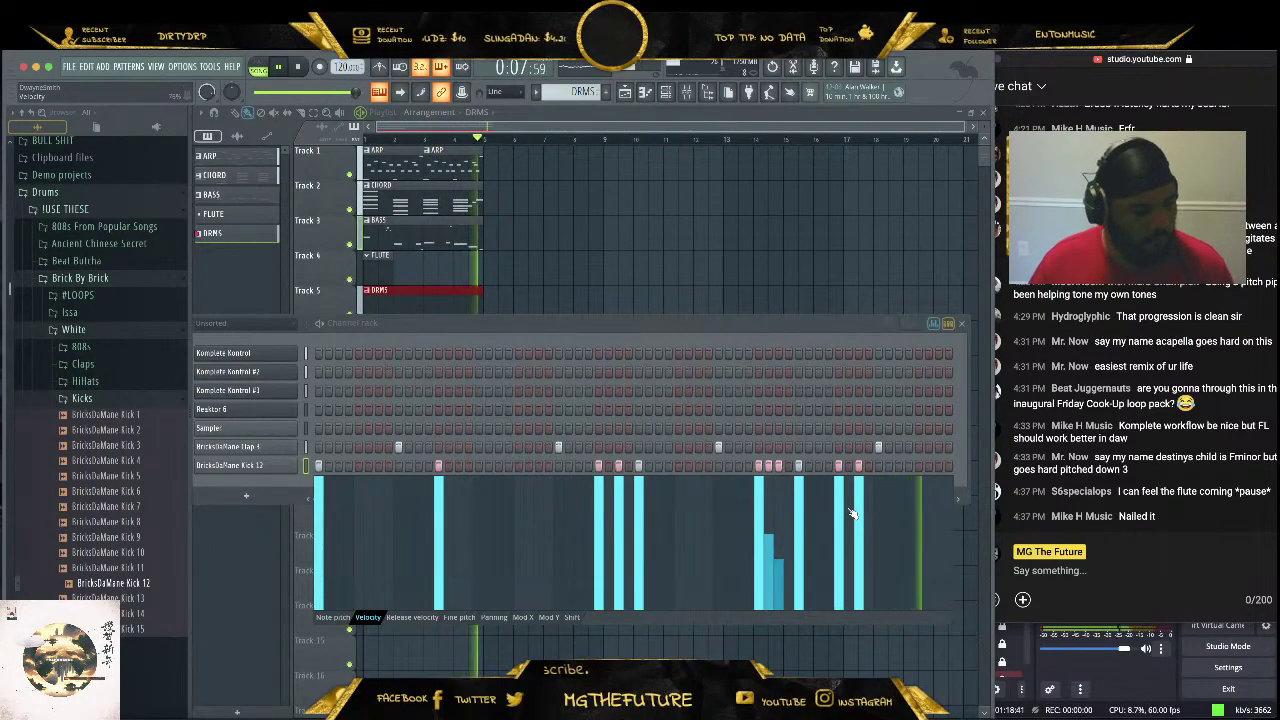
right_click(858, 467)
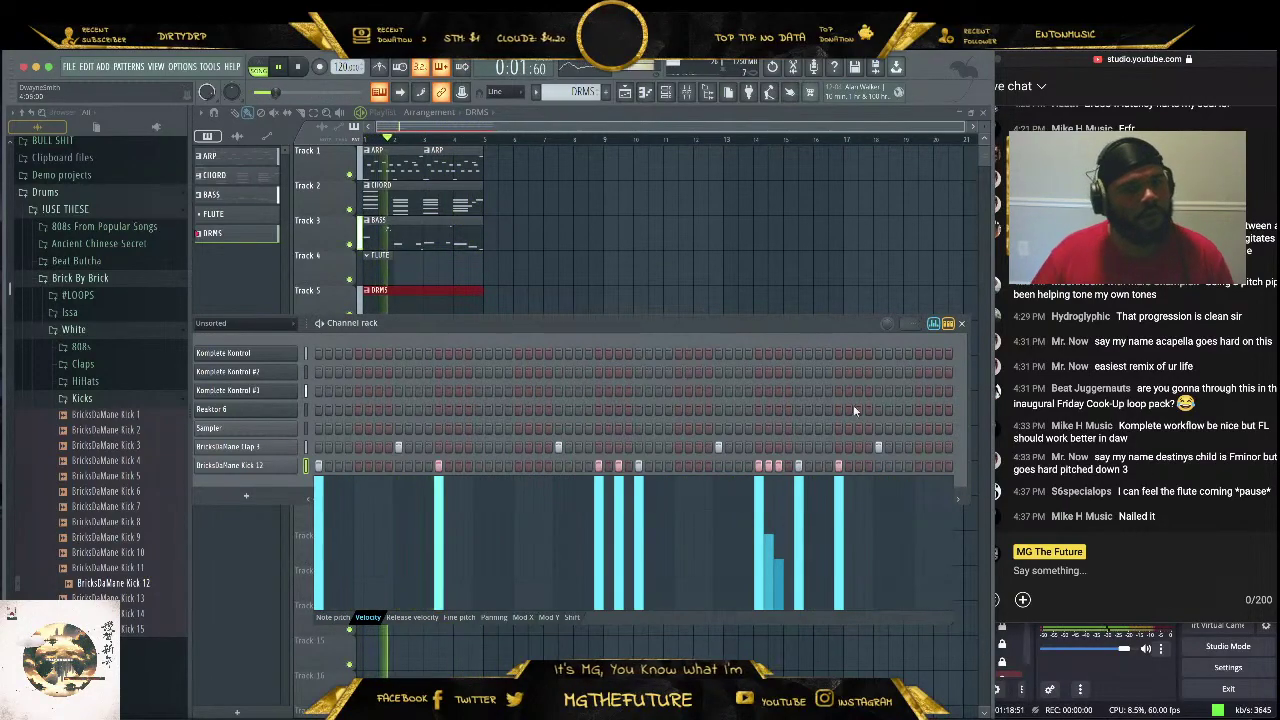
Add kicks on steps 61 and 63, with full velocity on step 61 and a reduced velocity on step 63
click(933, 323)
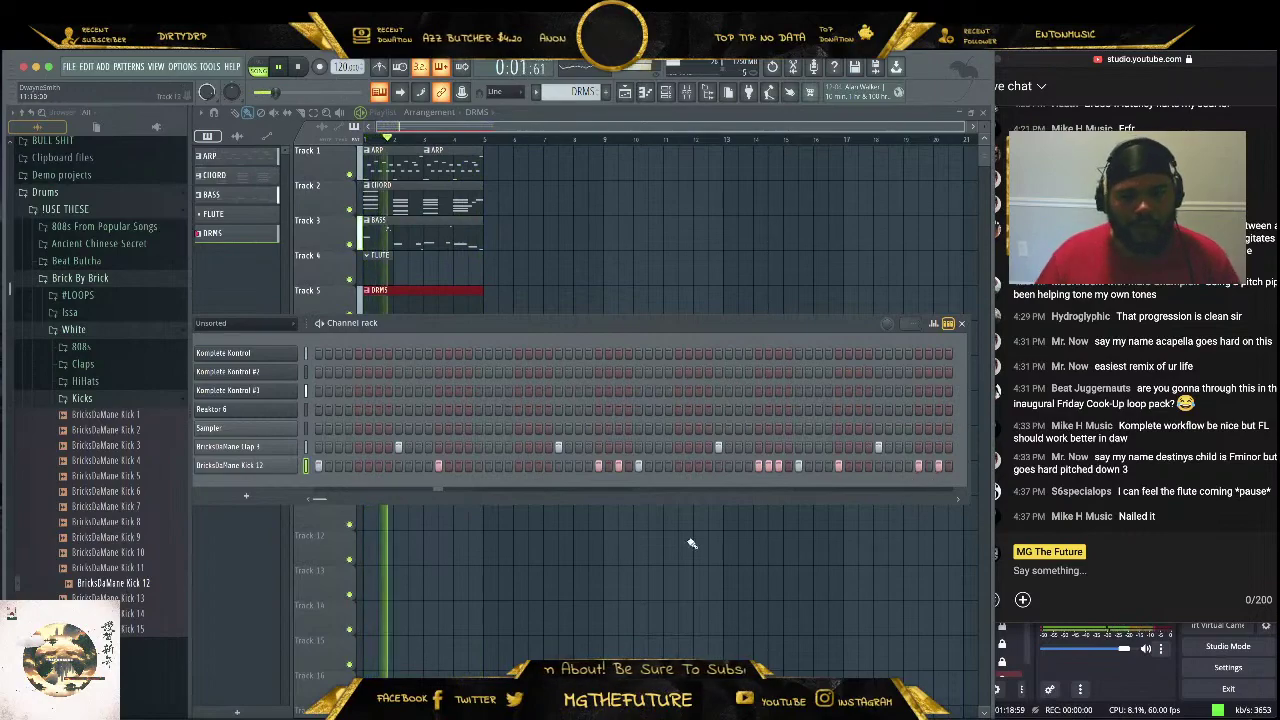
click(935, 324)
drag(938, 507, 941, 420)
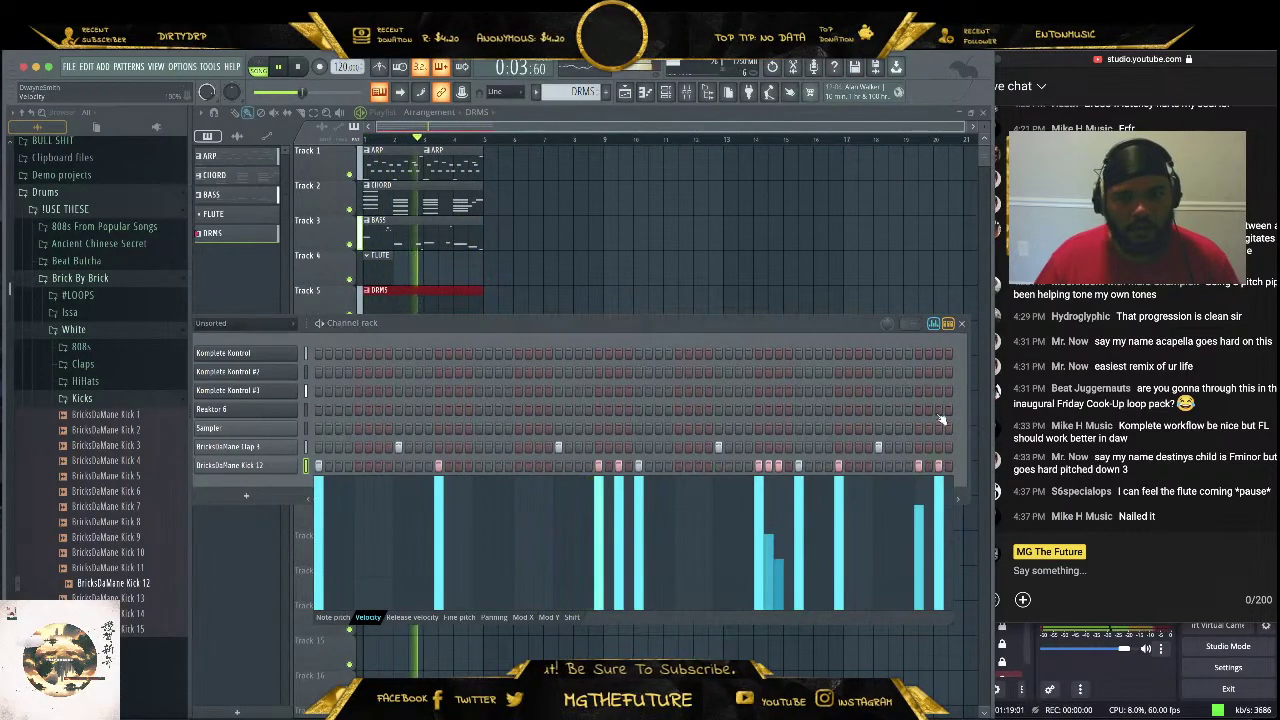
mouse_move(922, 513)
mouse_down()
mouse_move(929, 468)
mouse_move(940, 532)
mouse_up()
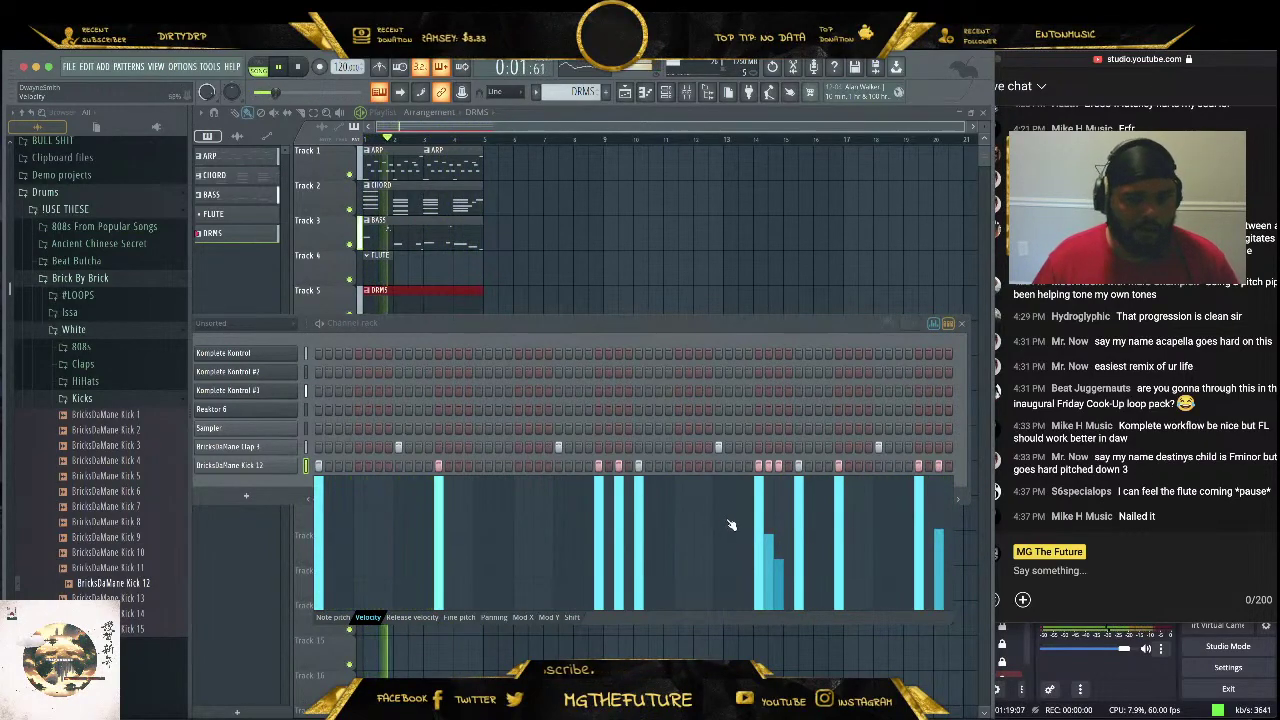
Add a low-velocity kick on step 51 and an even softer one on step 55, and hide the velocity graph
click(818, 466)
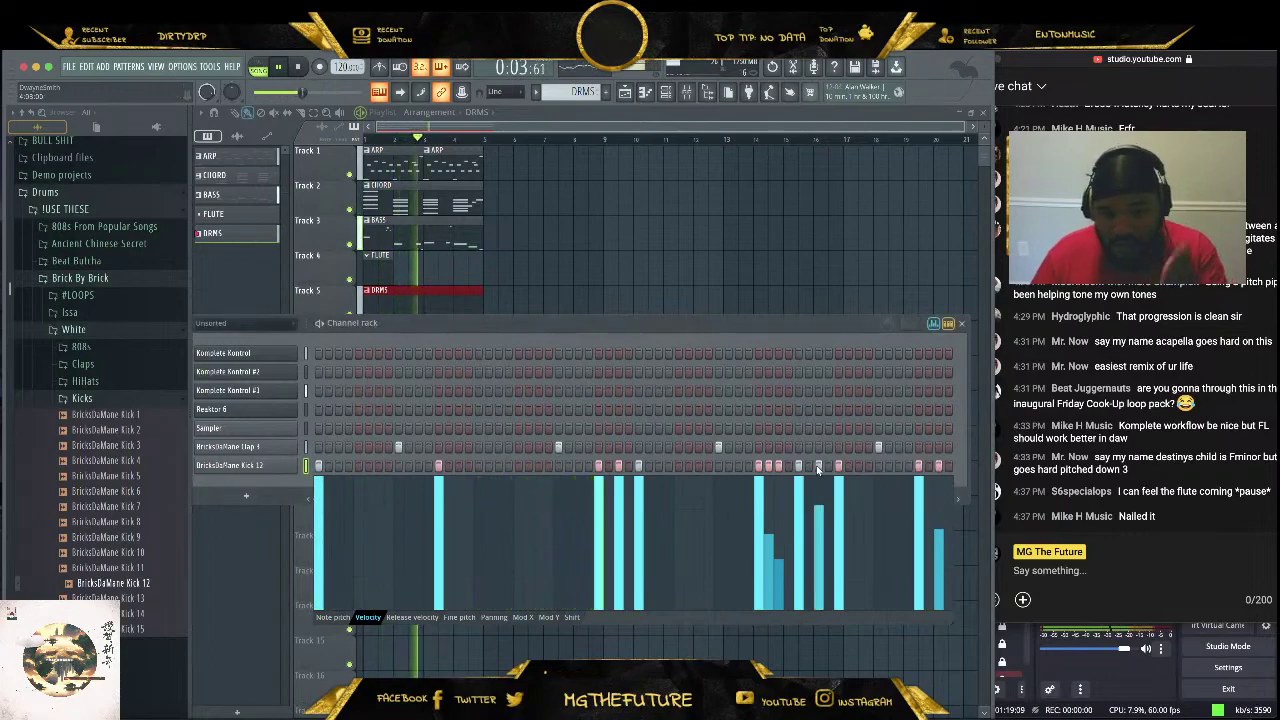
click(821, 583)
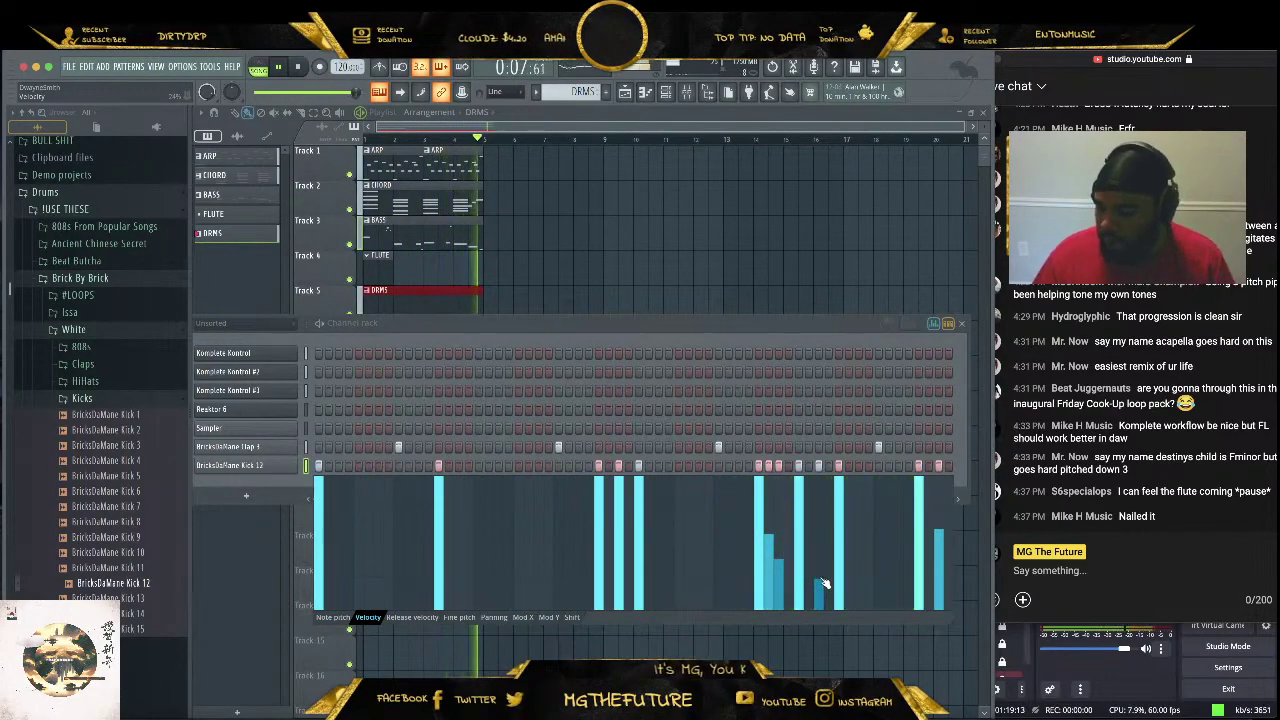
click(858, 466)
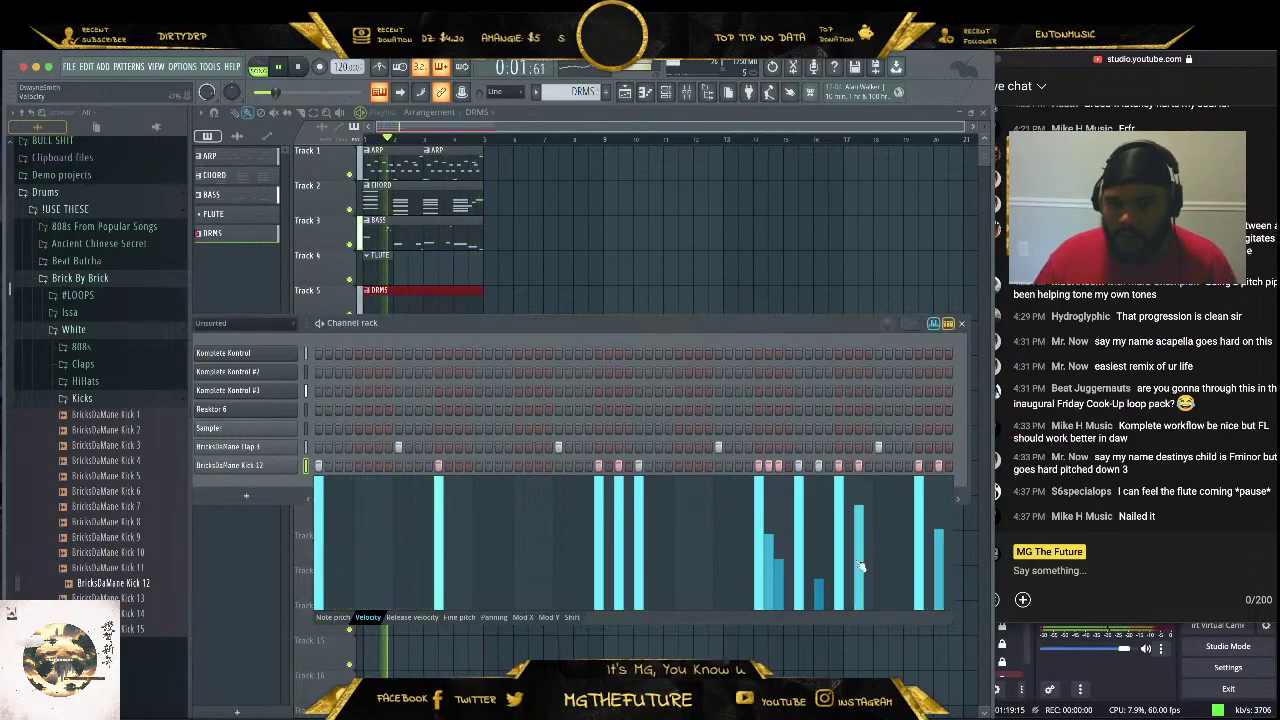
click(861, 601)
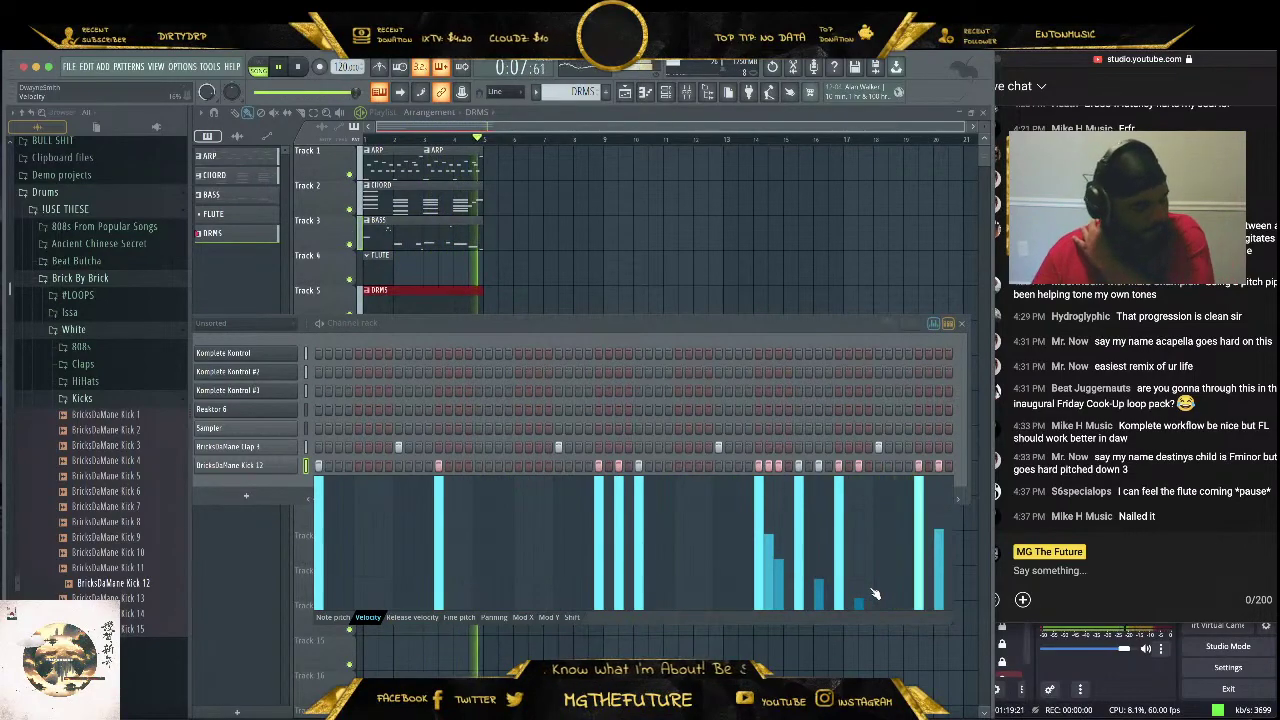
click(934, 324)
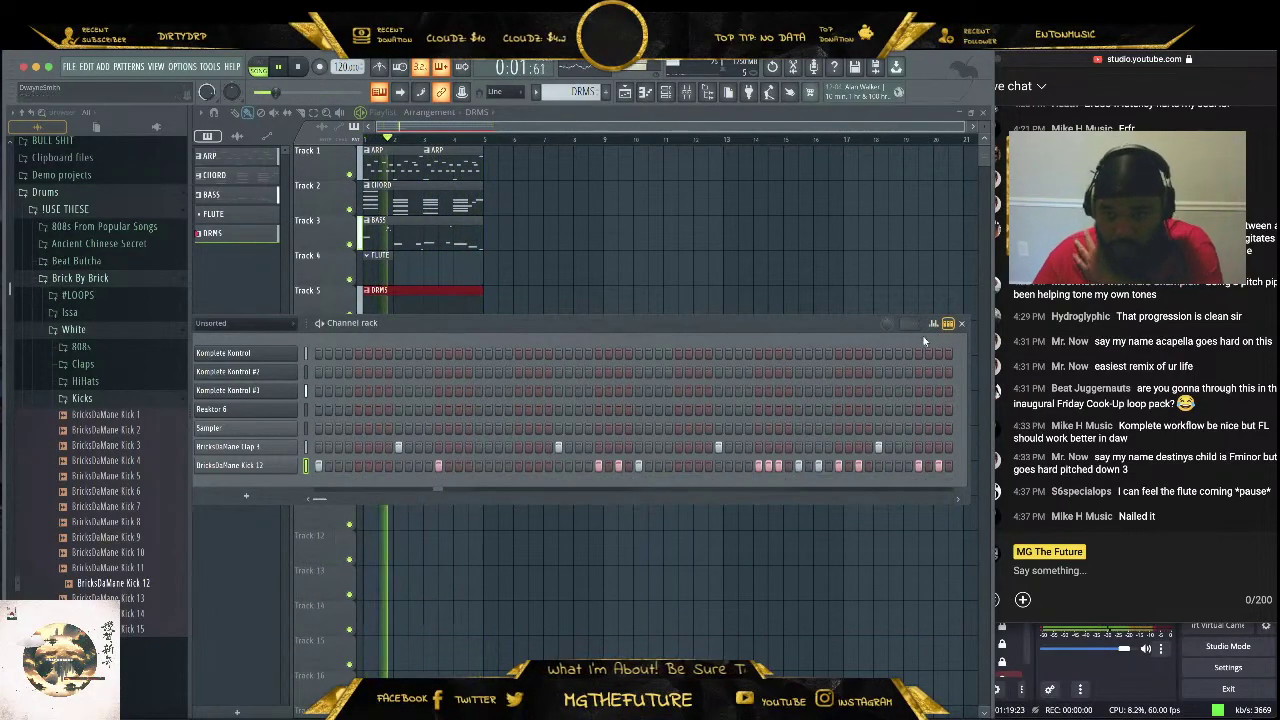
Add the BricksDaMane HiHat 5 sample from White's closed HiHats folder as a new channel below the kick
click(134, 384)
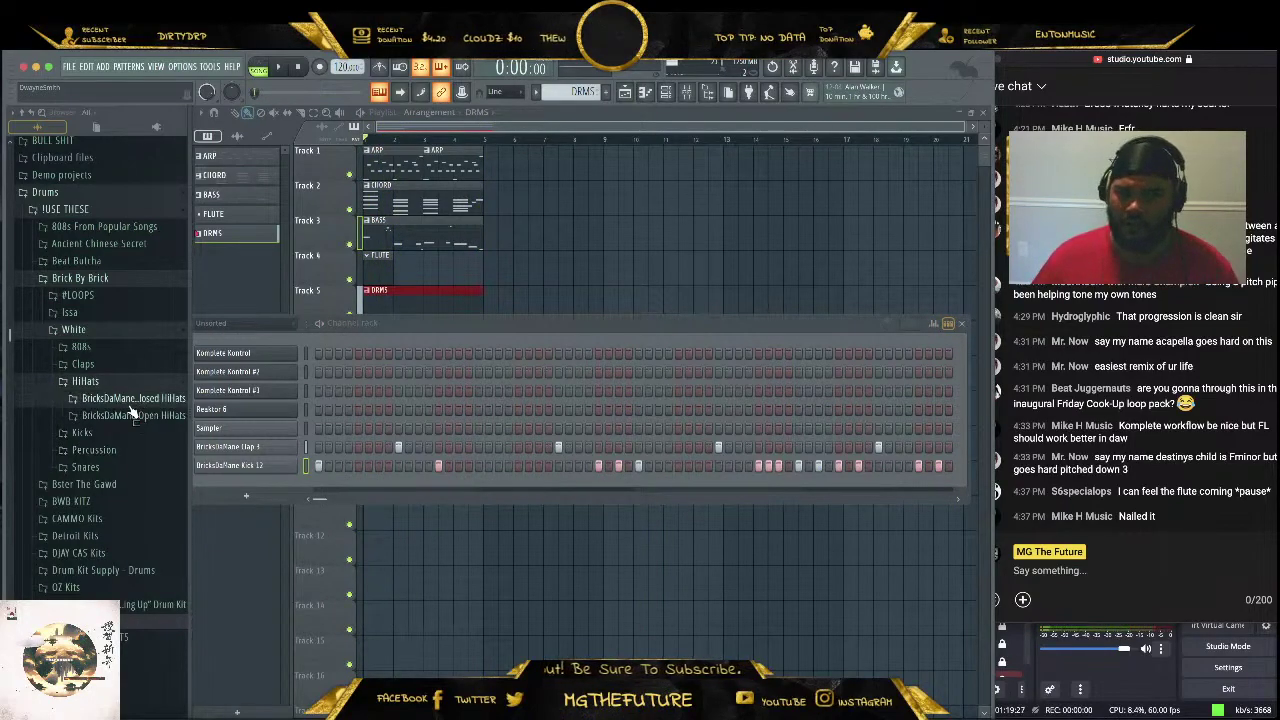
click(130, 402)
click(122, 492)
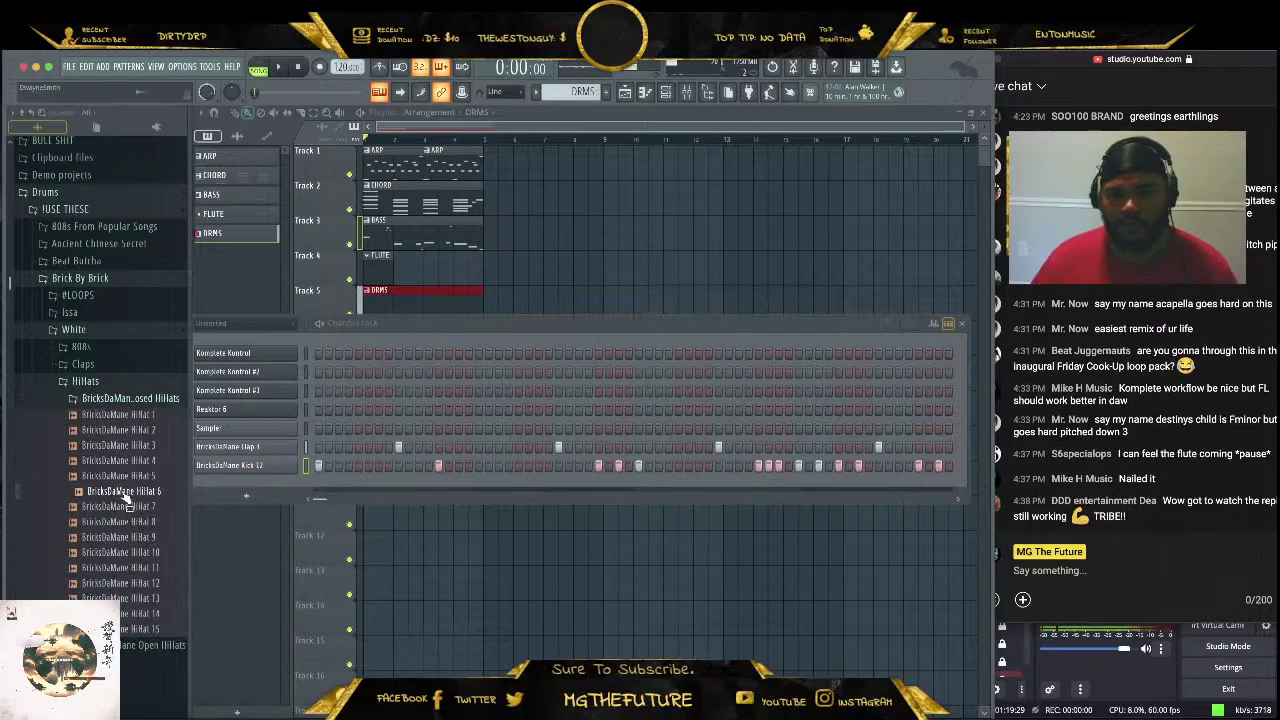
drag(253, 487, 247, 491)
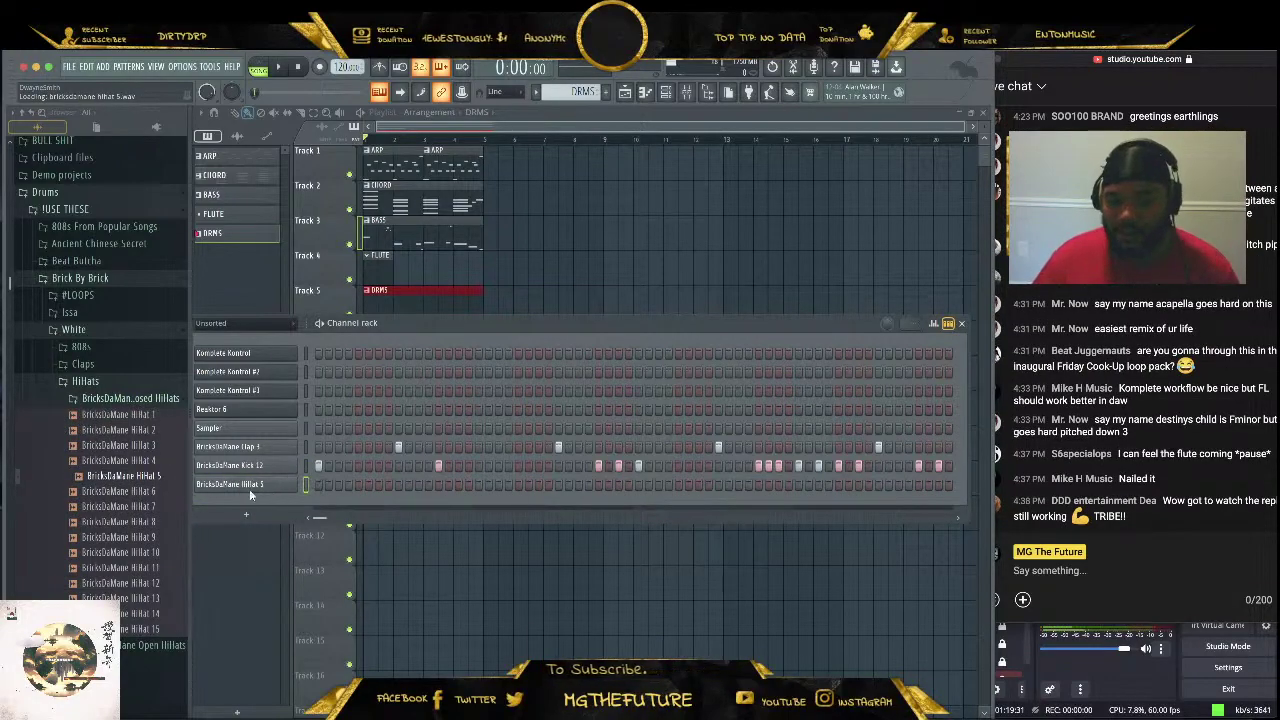
Fill the new hi-hat channel with a hit every 4 steps and reposition the channel rack to expose its channel controls
right_click(249, 488)
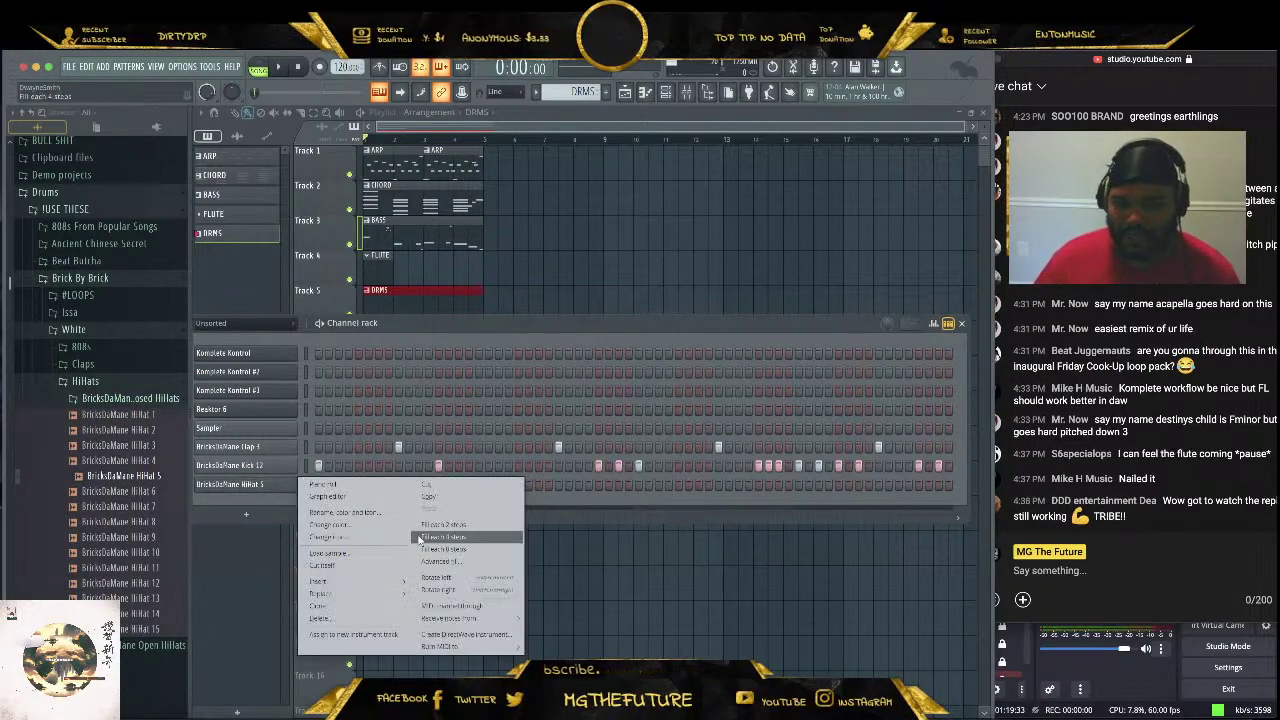
click(420, 538)
drag(453, 327, 534, 326)
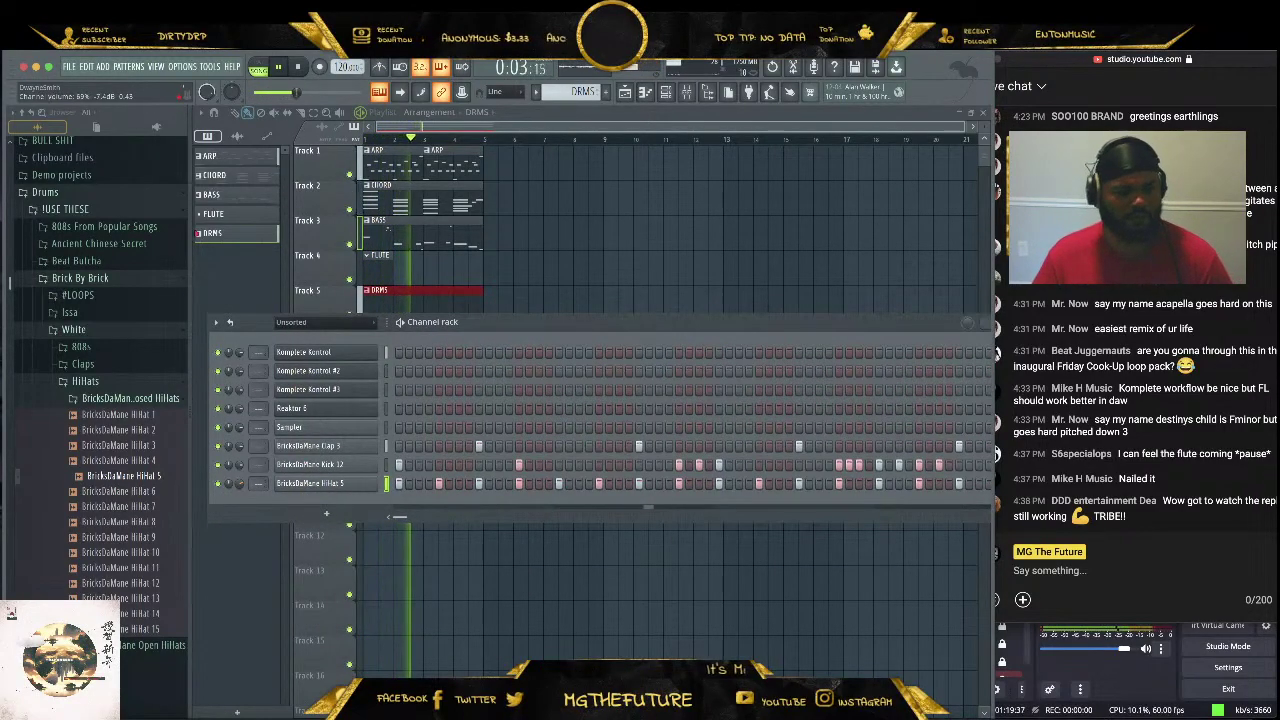
Check the time settings on the miscellaneous page of the hi-hat channel's sampler, and close the sampler
click(297, 484)
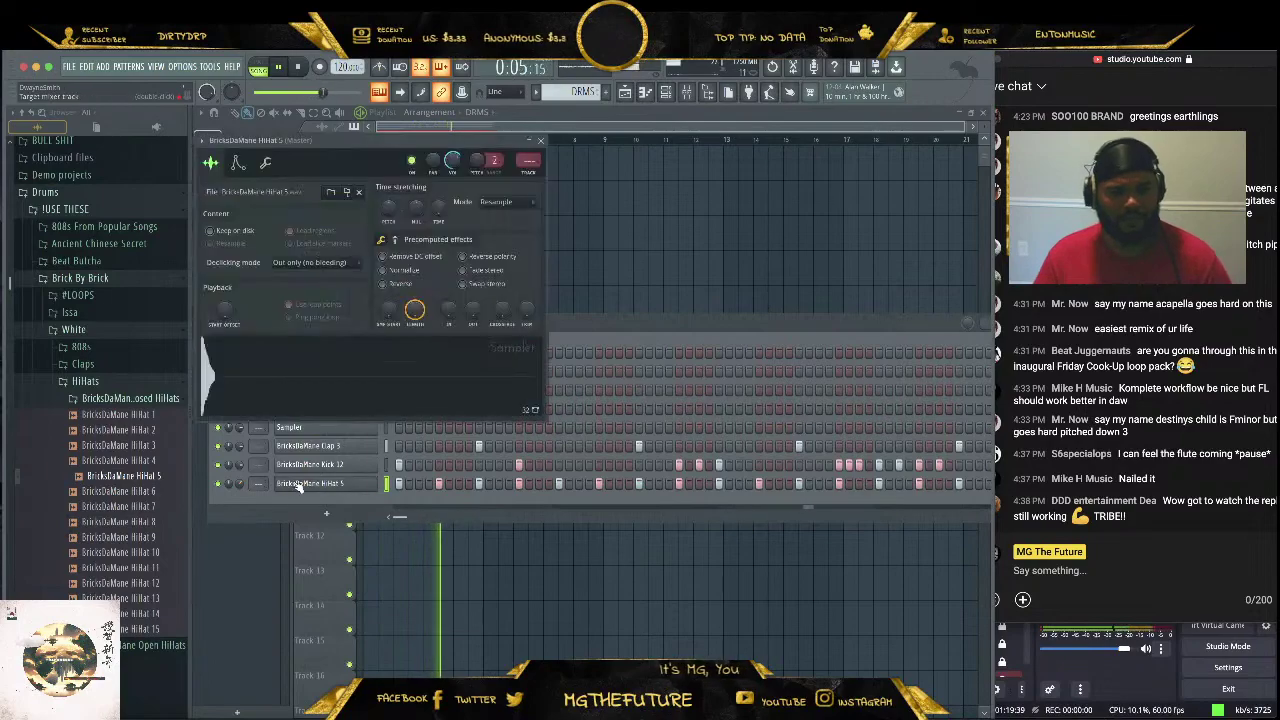
click(267, 163)
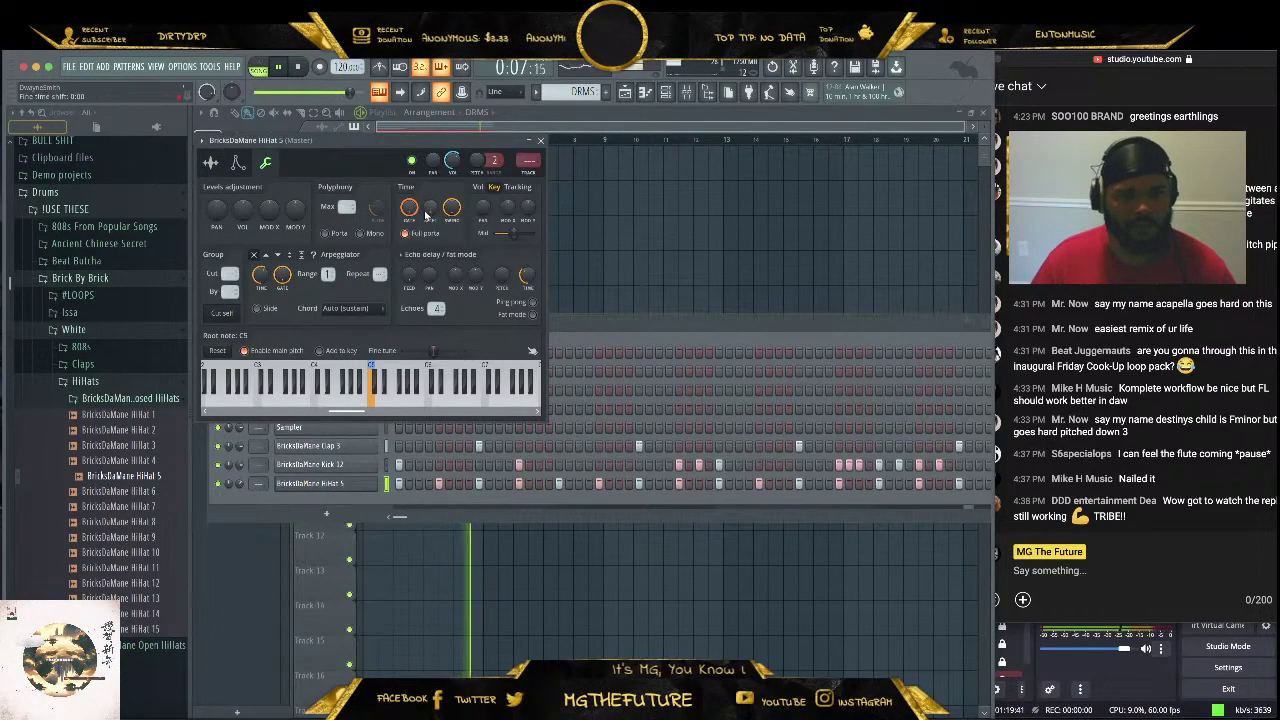
click(539, 141)
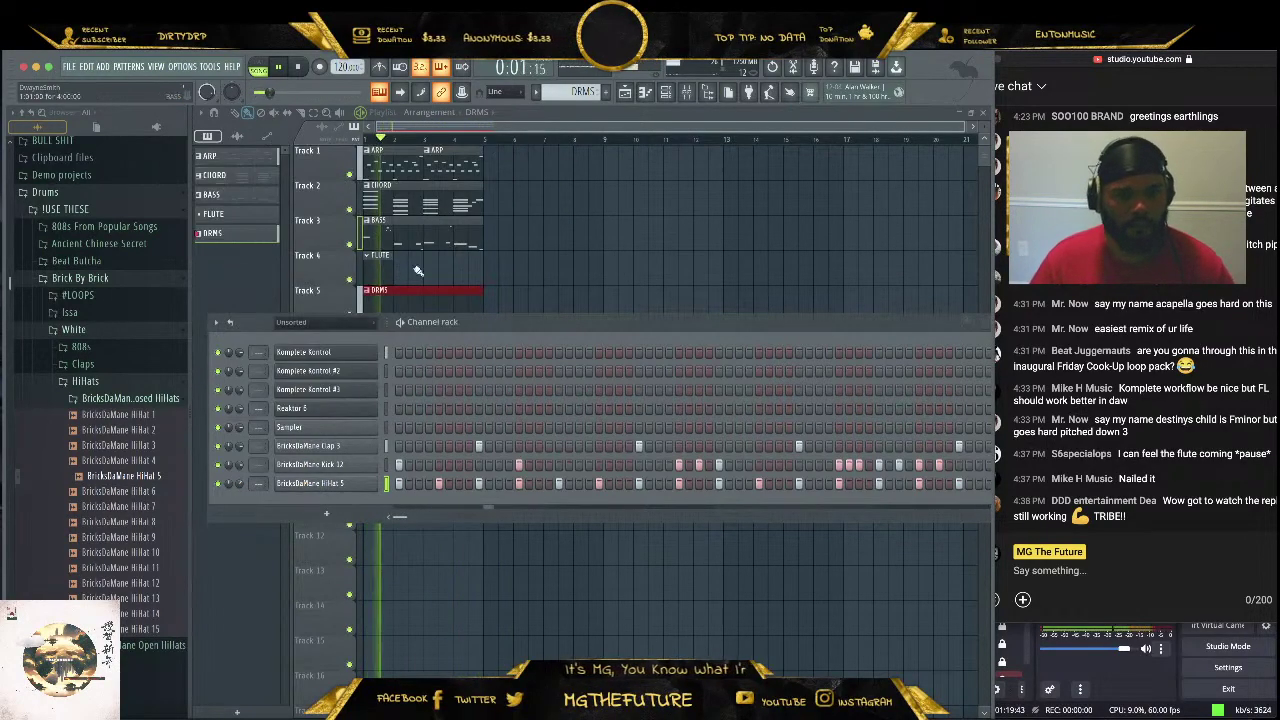
Collapse the HiHats, Brick By Brick and !USE THESE folders in the sample browser
click(148, 382)
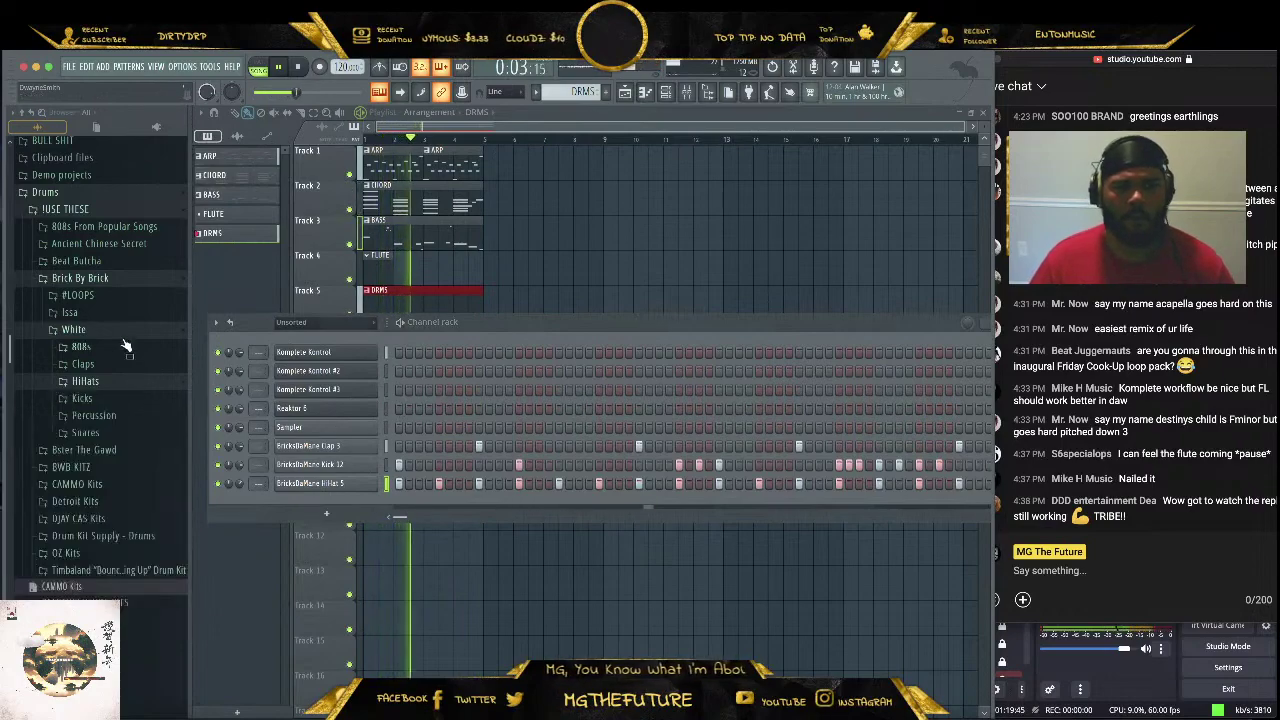
click(124, 280)
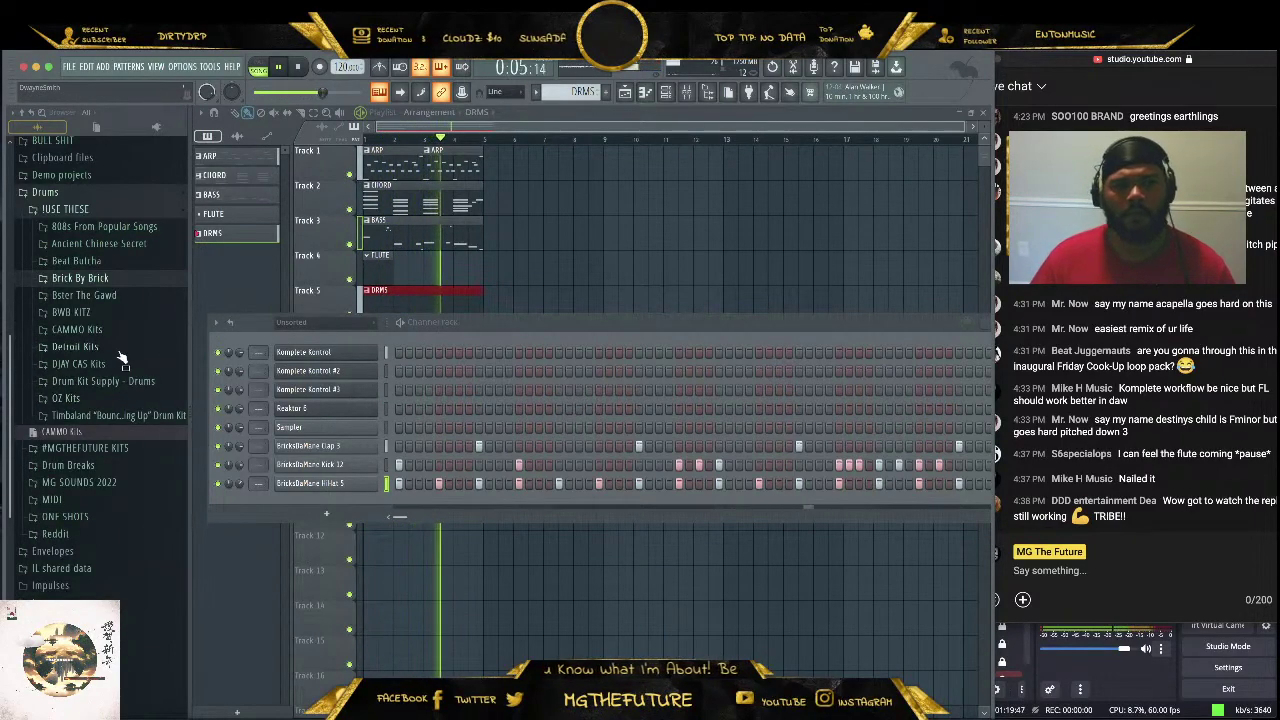
scroll(111, 520, down, 4)
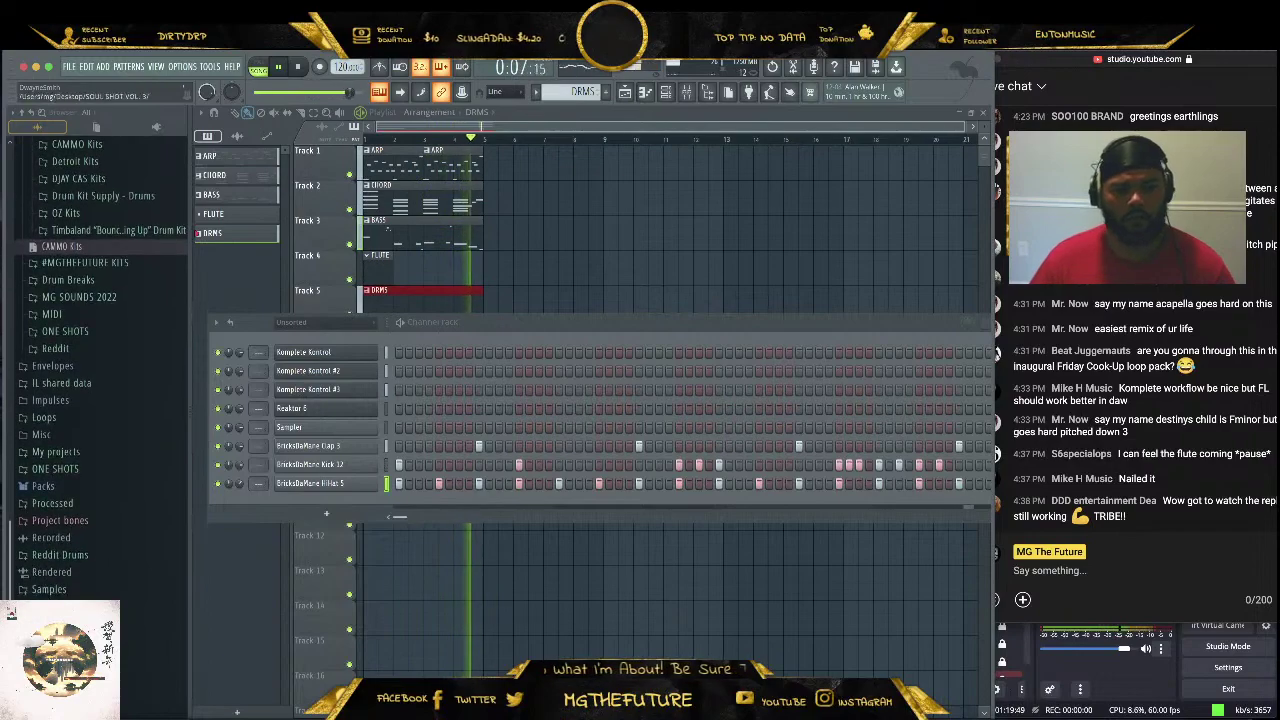
scroll(95, 450, up, 8)
click(98, 395)
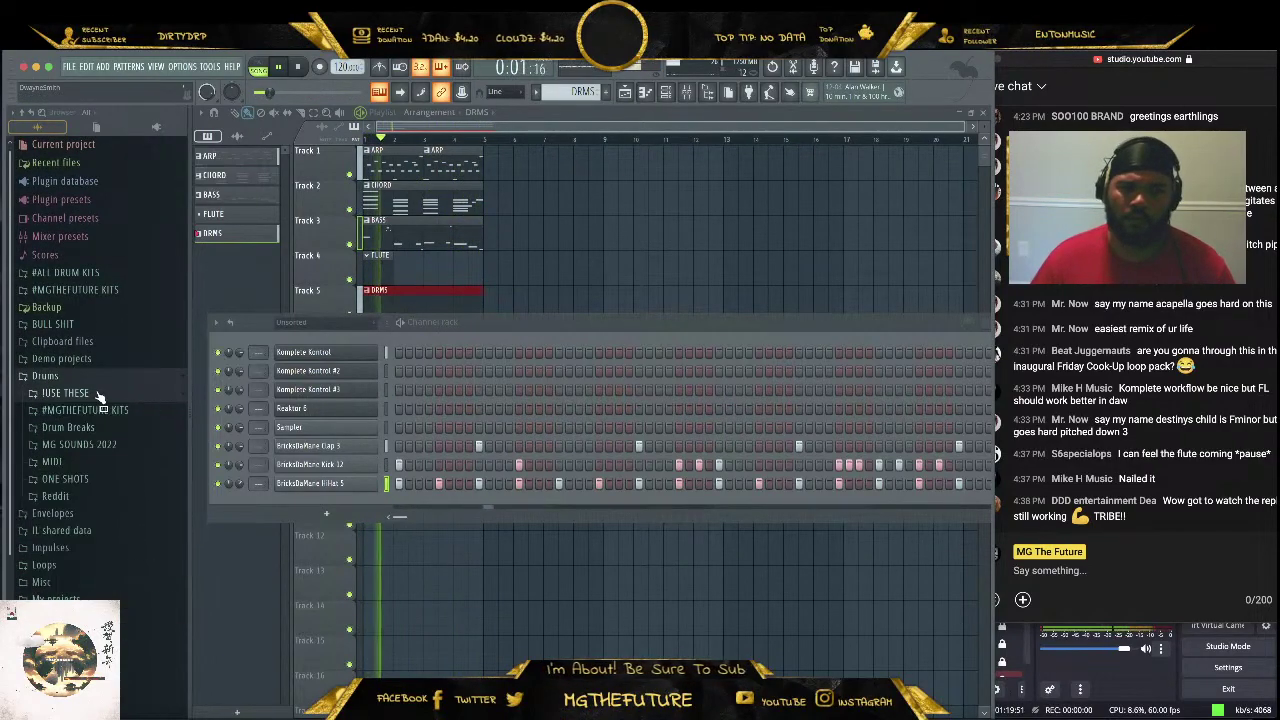
Look through the #Lo-Fi kits inside #ALL DRUM KITS, and collapse the #Lo-Fi folder
click(95, 272)
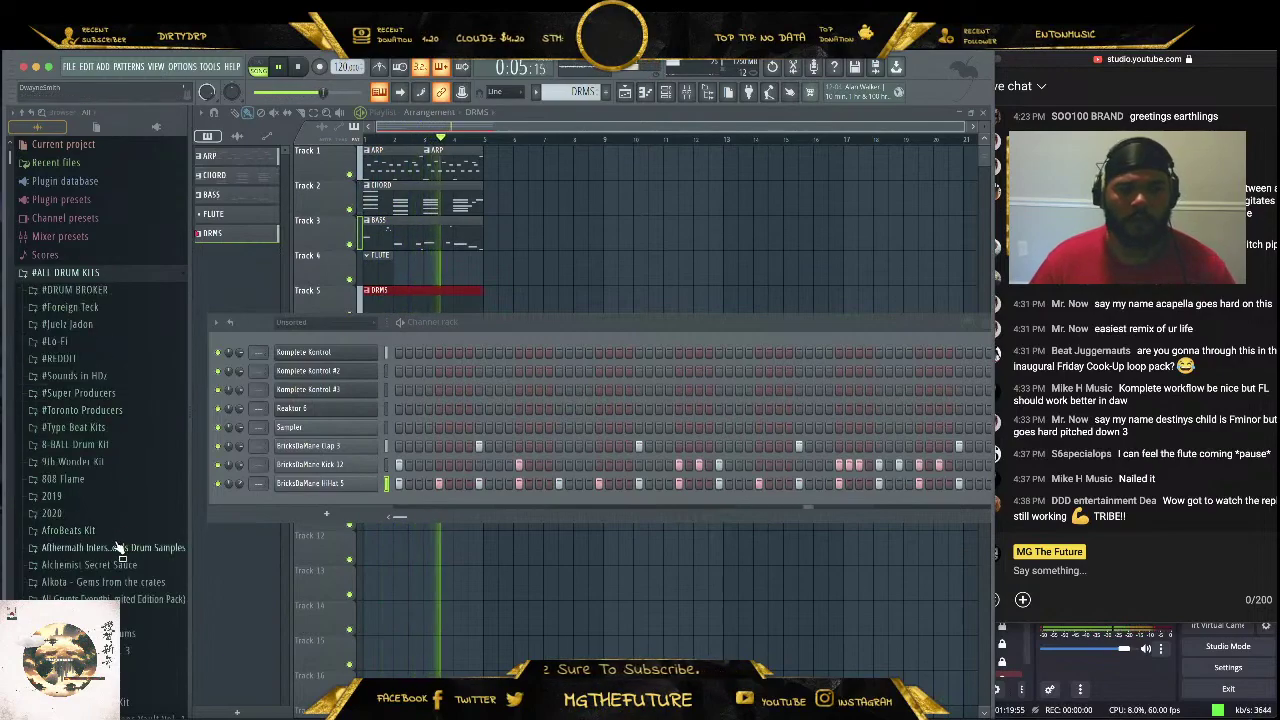
click(120, 345)
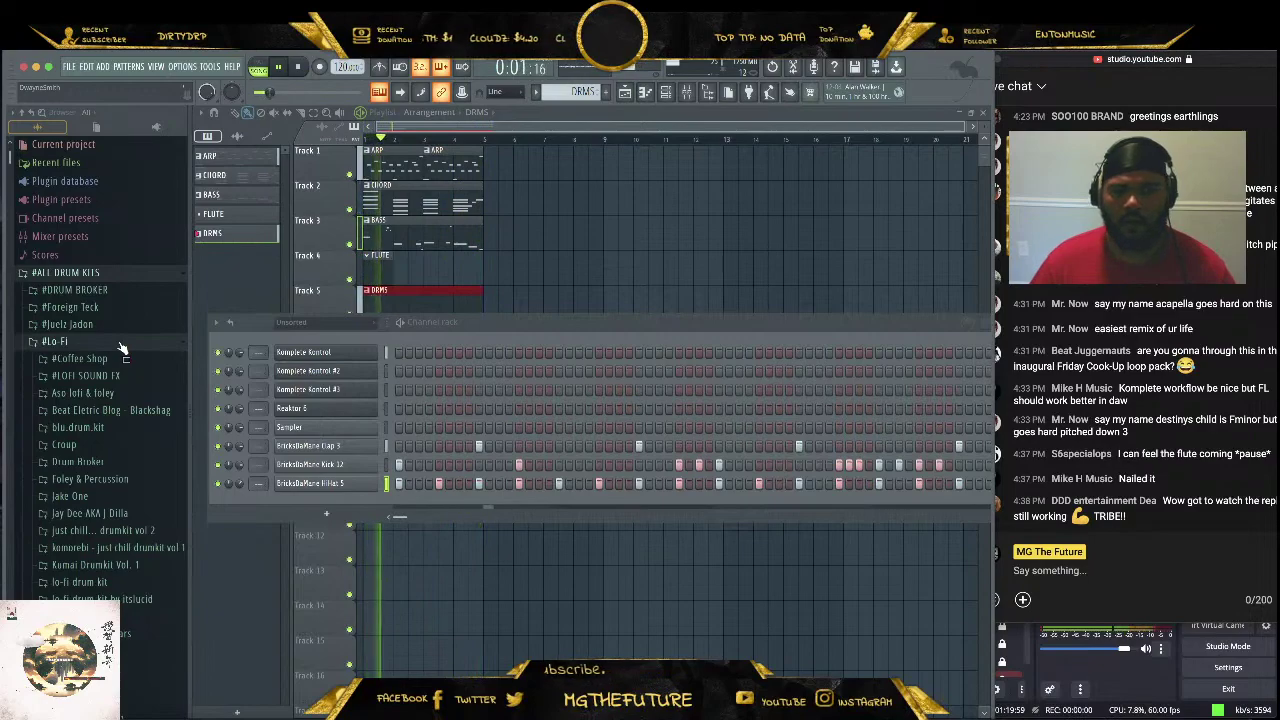
scroll(120, 345, down, 3)
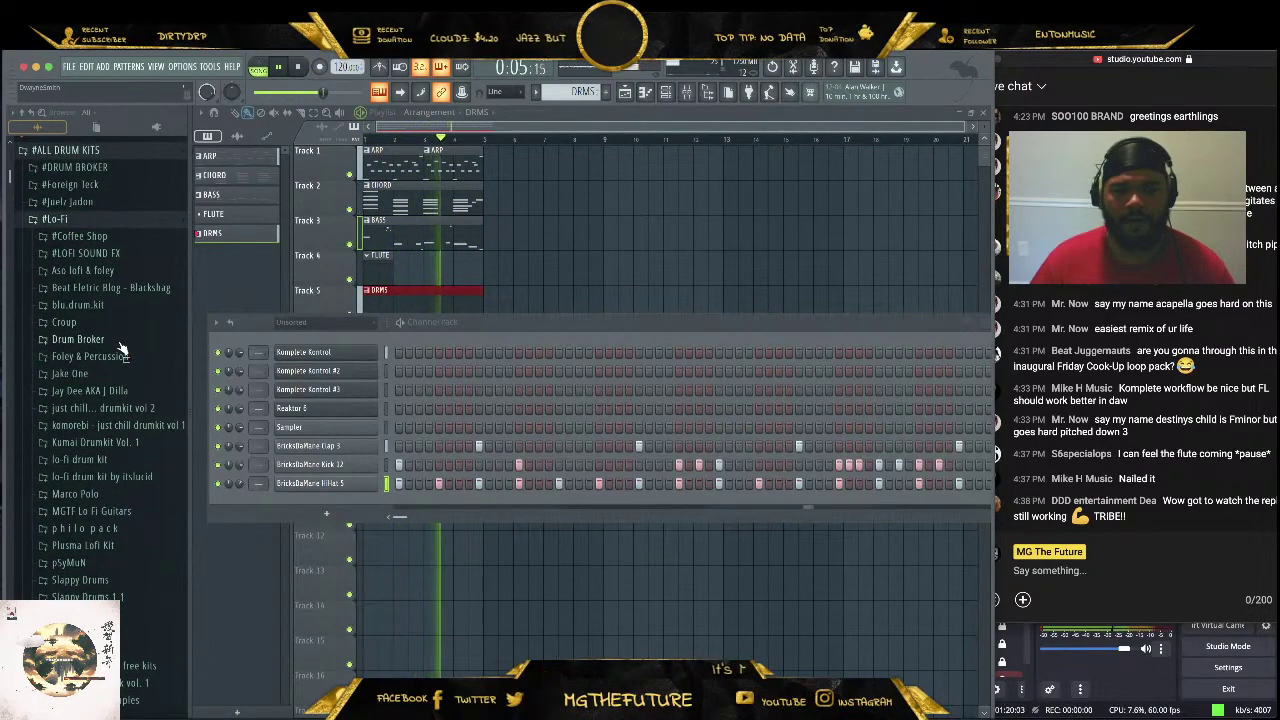
scroll(118, 352, down, 3)
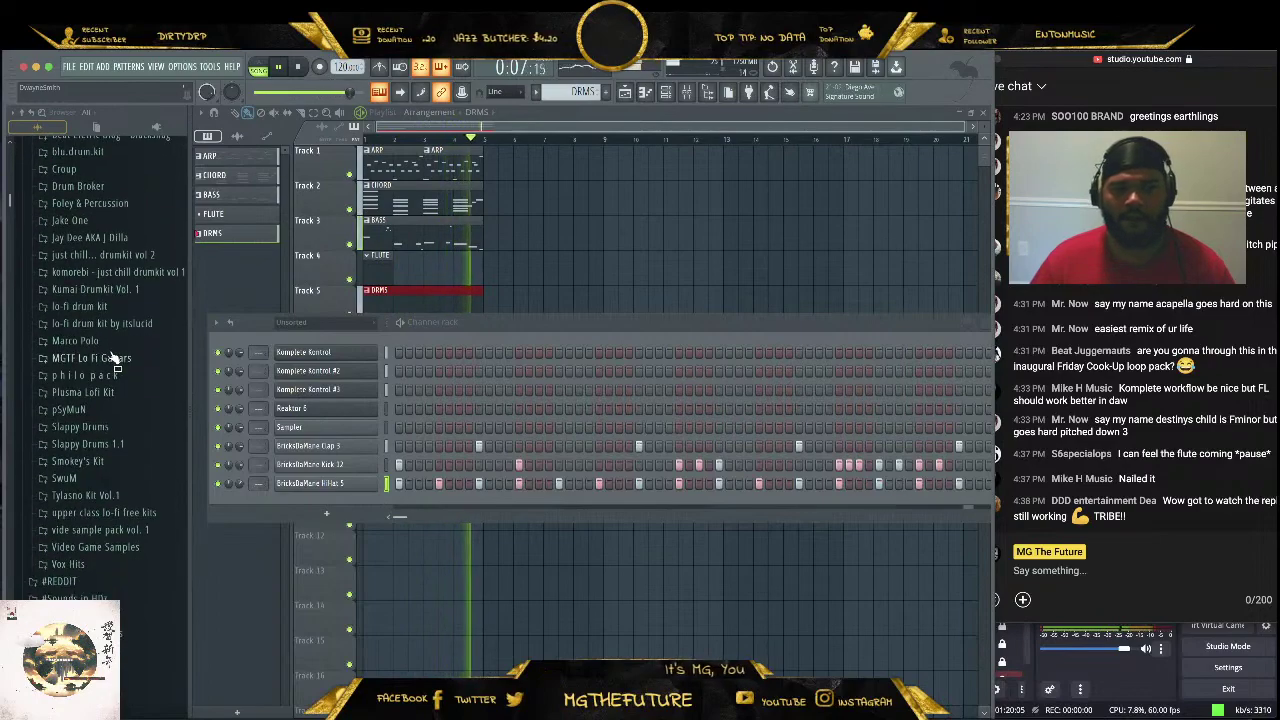
scroll(113, 357, up, 4)
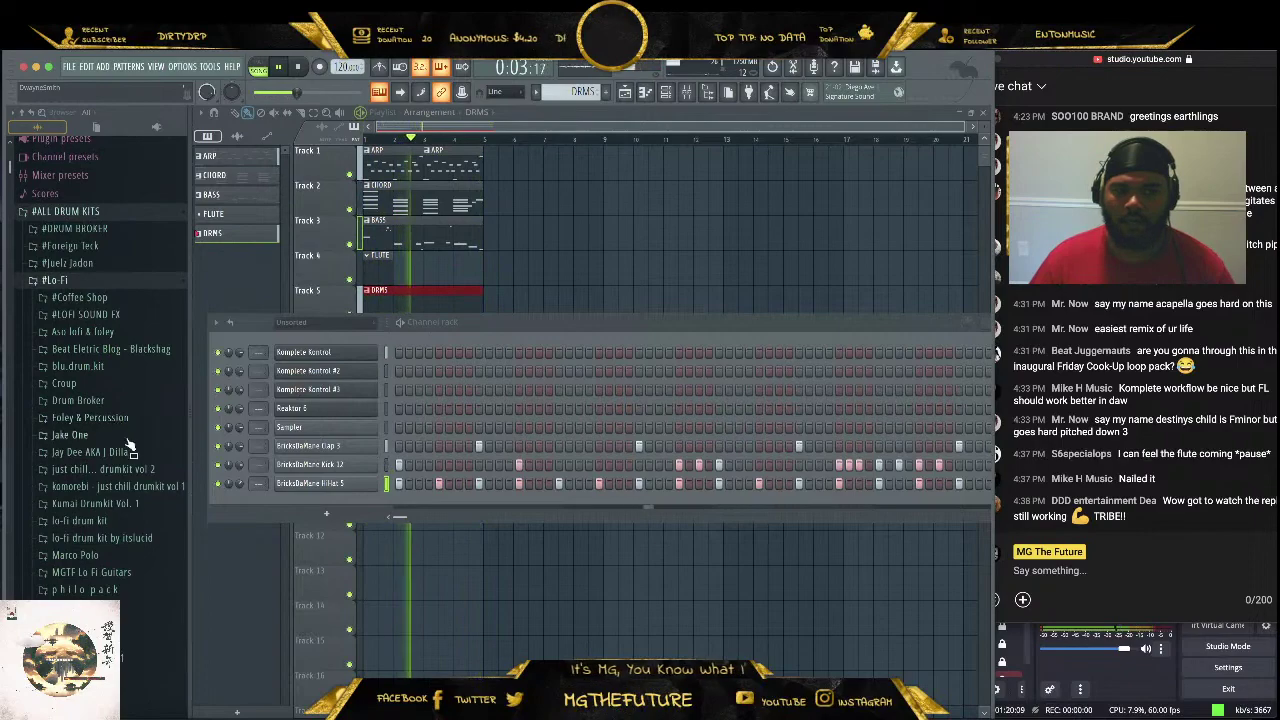
click(112, 283)
Examine the kit folders listed in #ALL DRUM KITS for further sounds to layer into the beat
scroll(128, 402, down, 4)
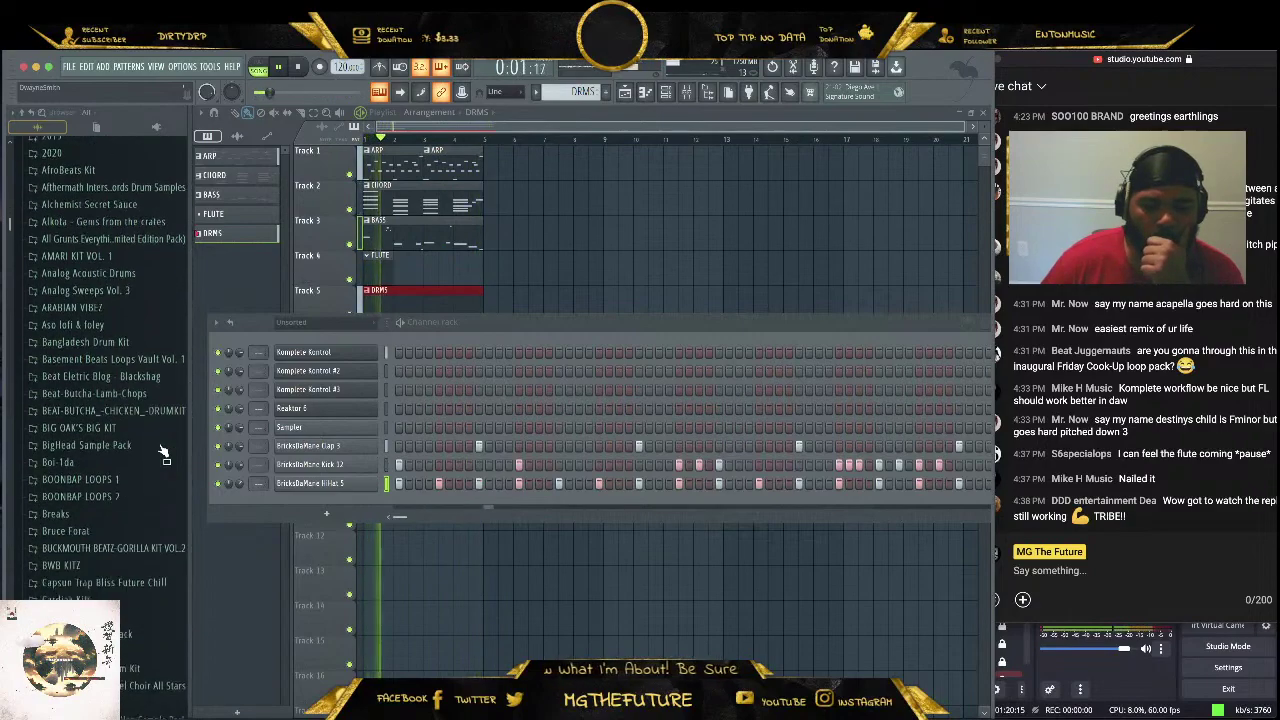
scroll(162, 452, down, 2)
scroll(157, 450, down, 1)
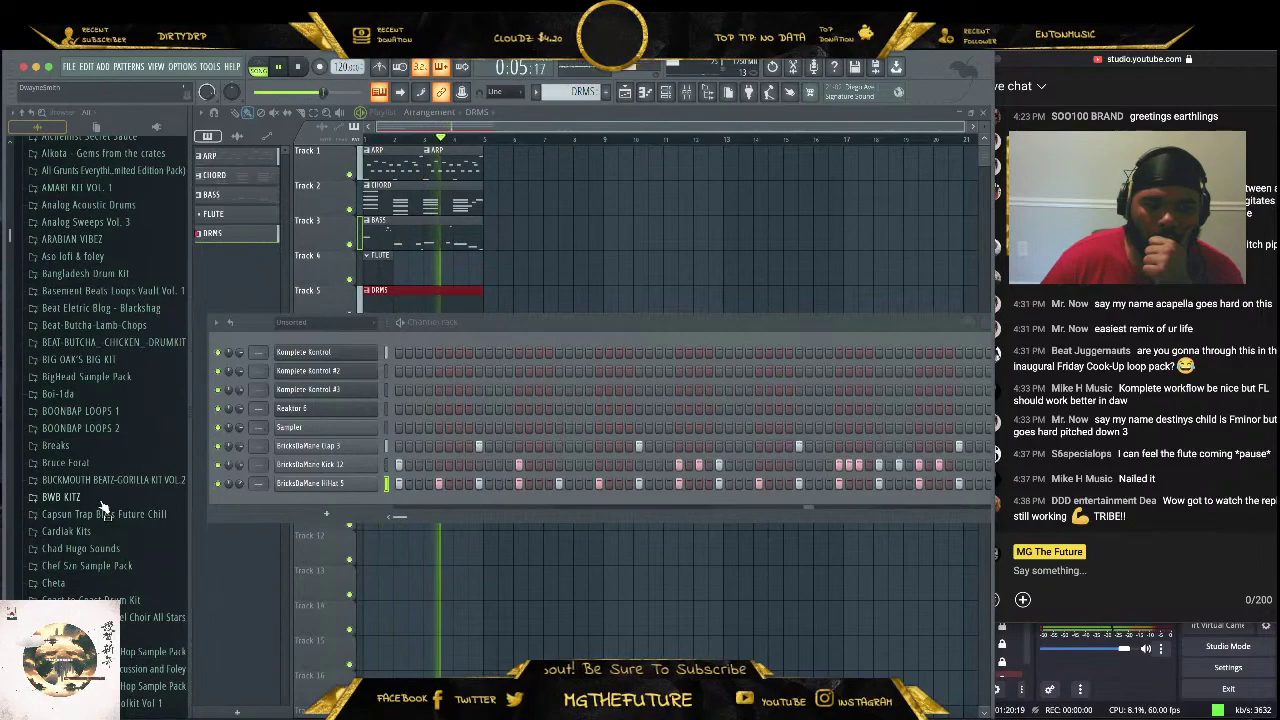
scroll(103, 505, down, 5)
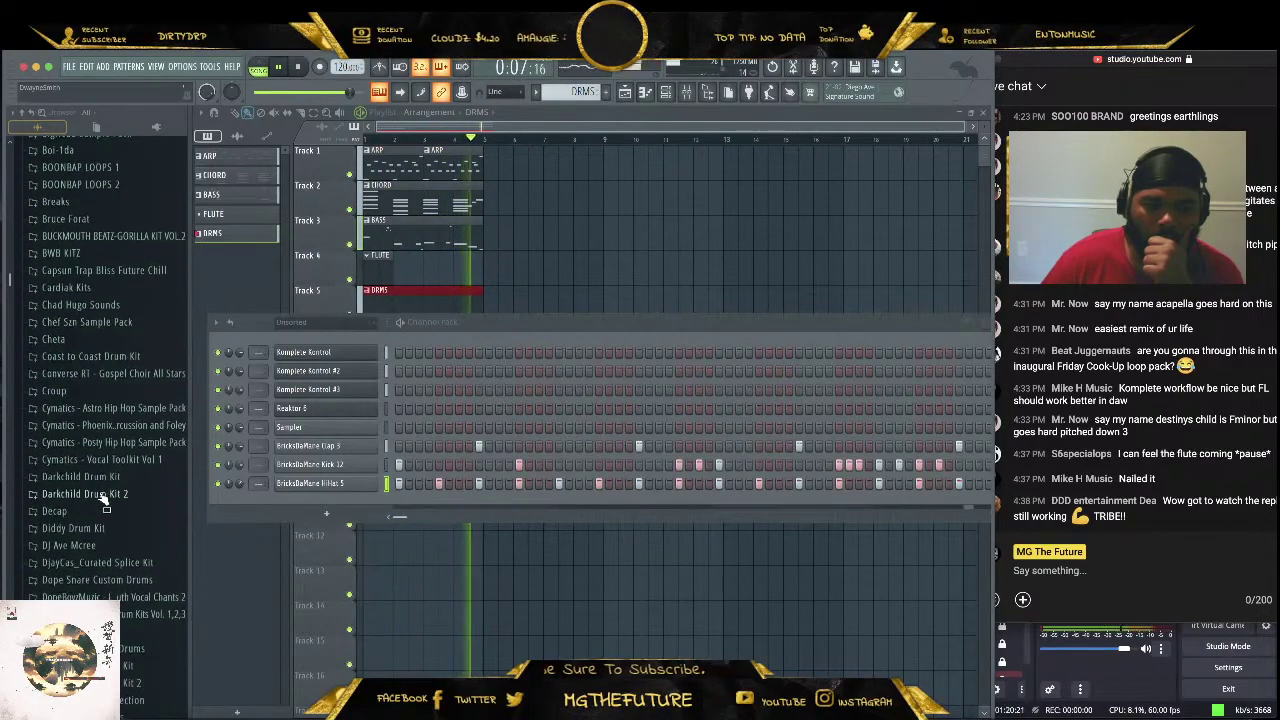
scroll(103, 497, down, 3)
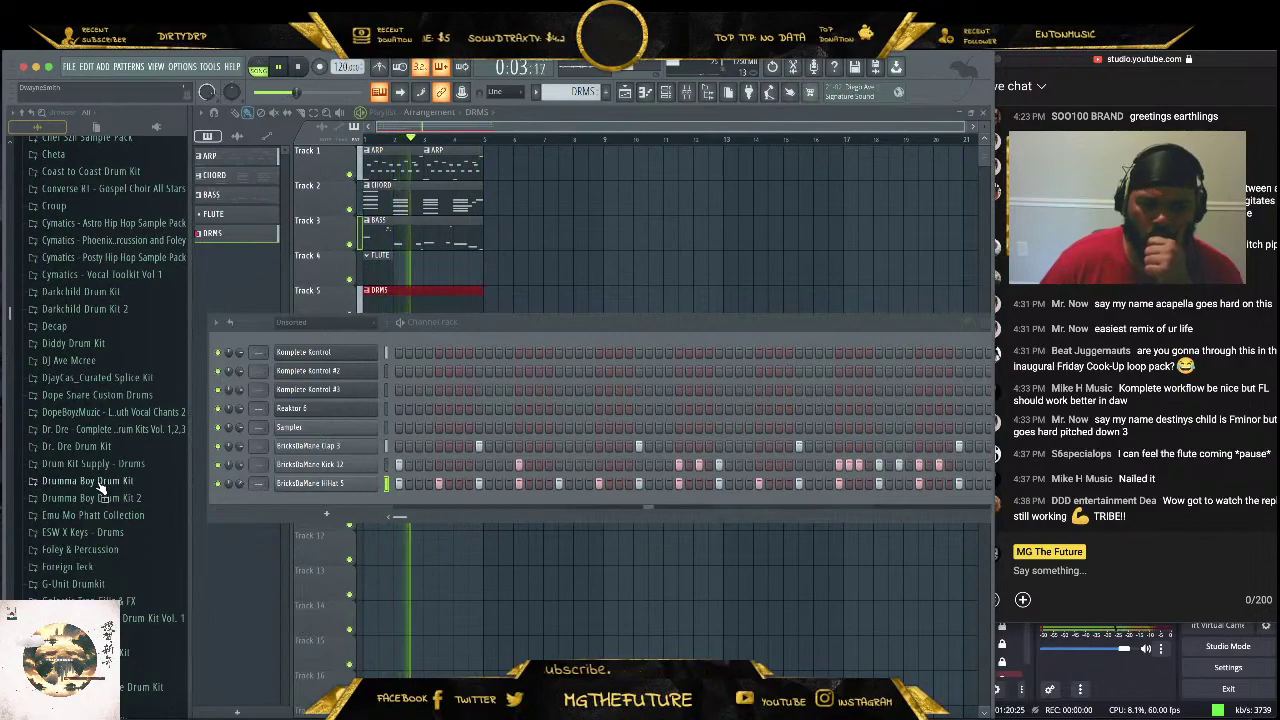
scroll(100, 488, down, 2)
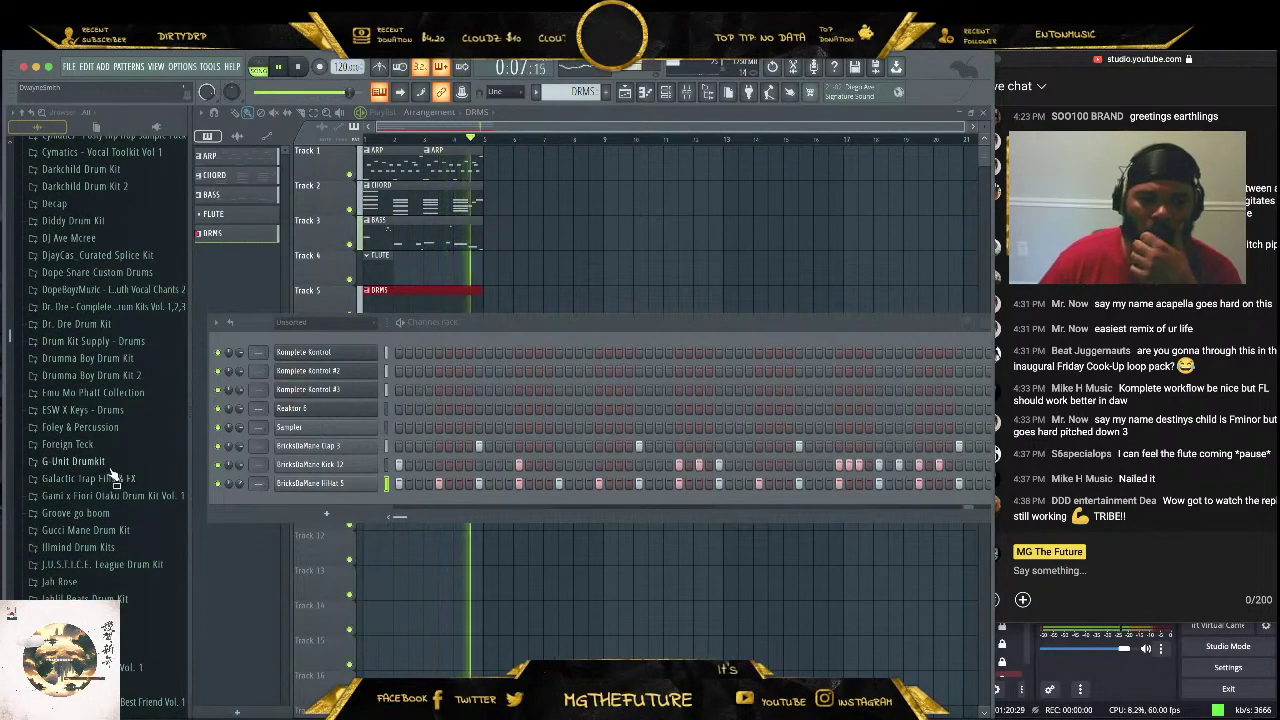
scroll(113, 476, down, 2)
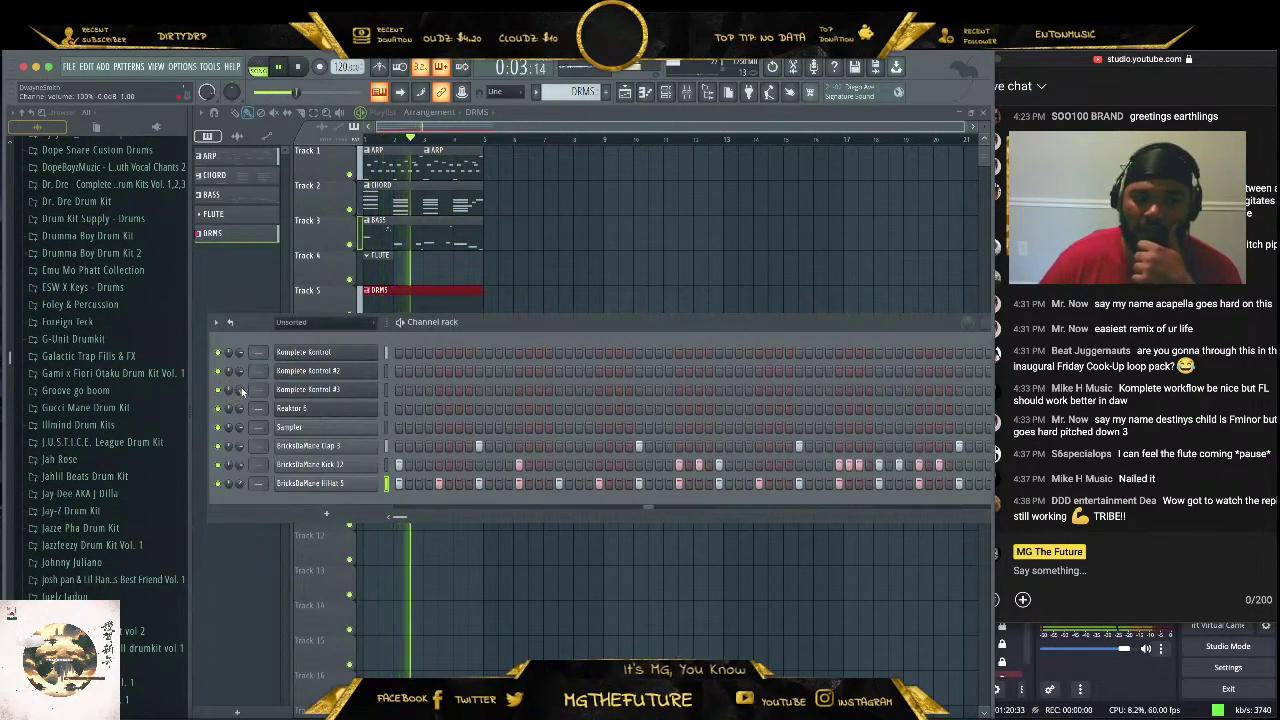
scroll(135, 505, down, 4)
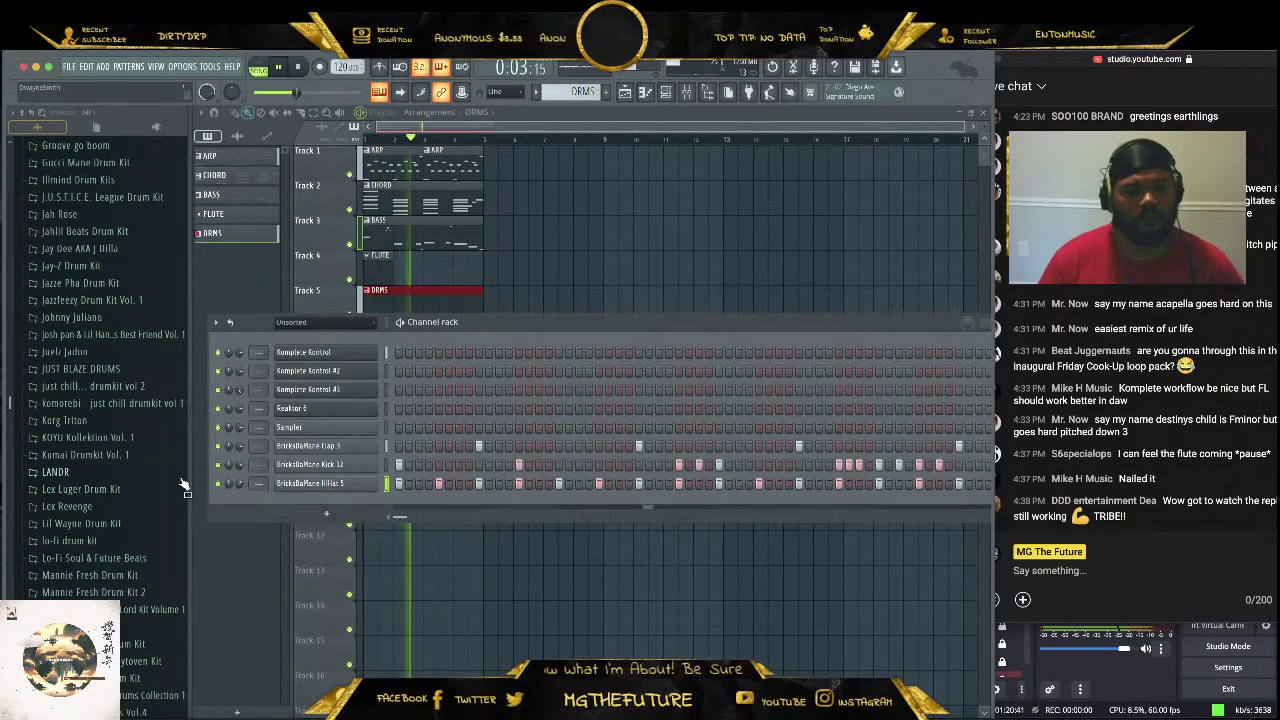
scroll(150, 525, down, 5)
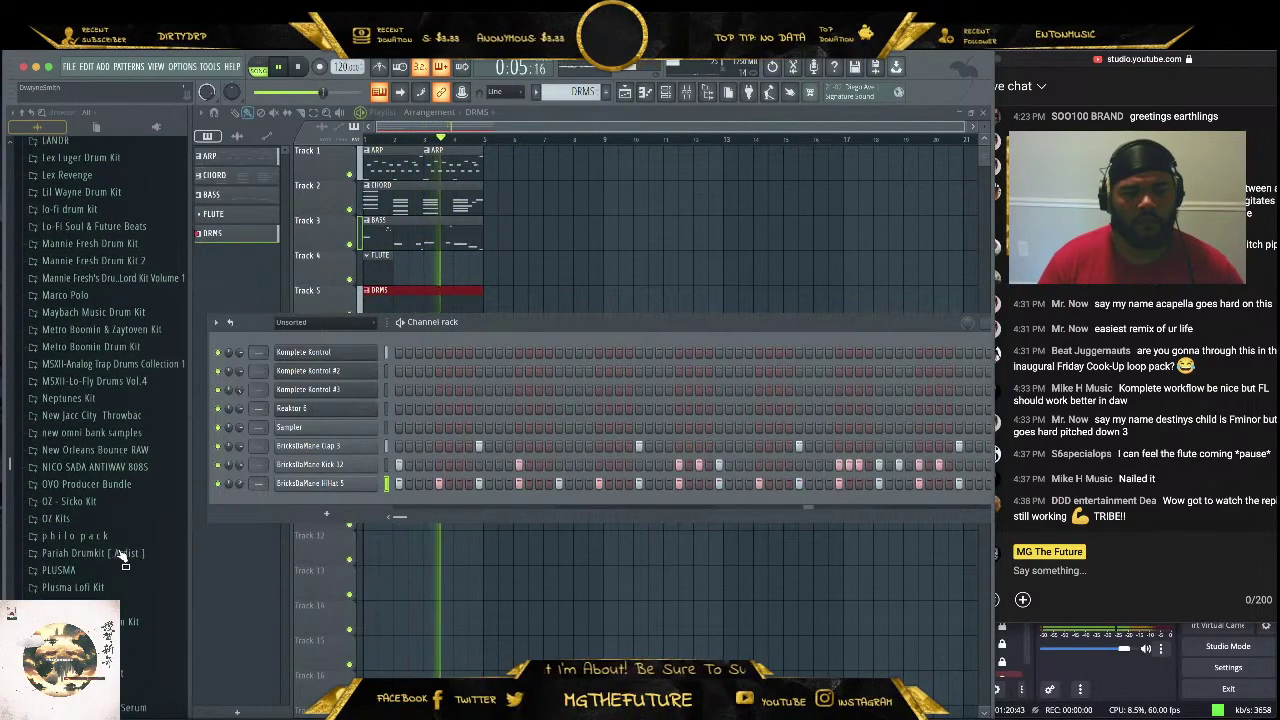
scroll(124, 558, down, 2)
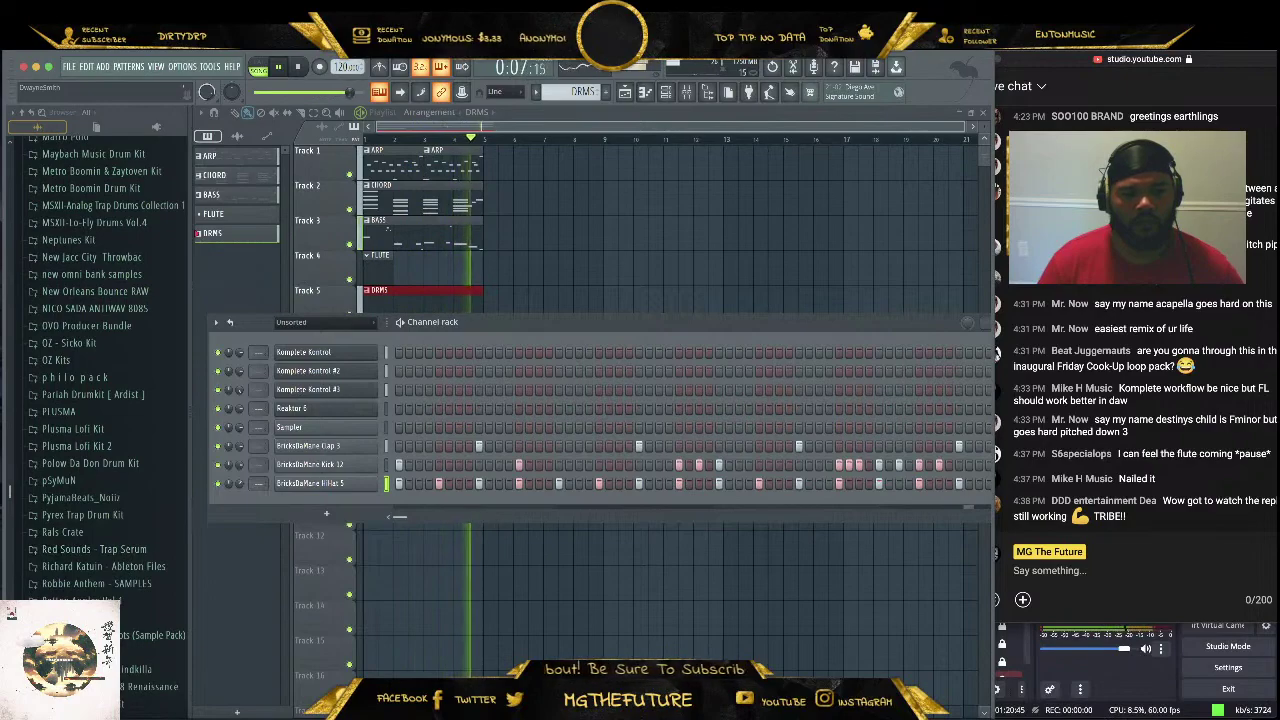
Open the Drum Loops folder under 01 - Loops in the Samplified - Flodelity kit
click(134, 616)
scroll(134, 585, down, 4)
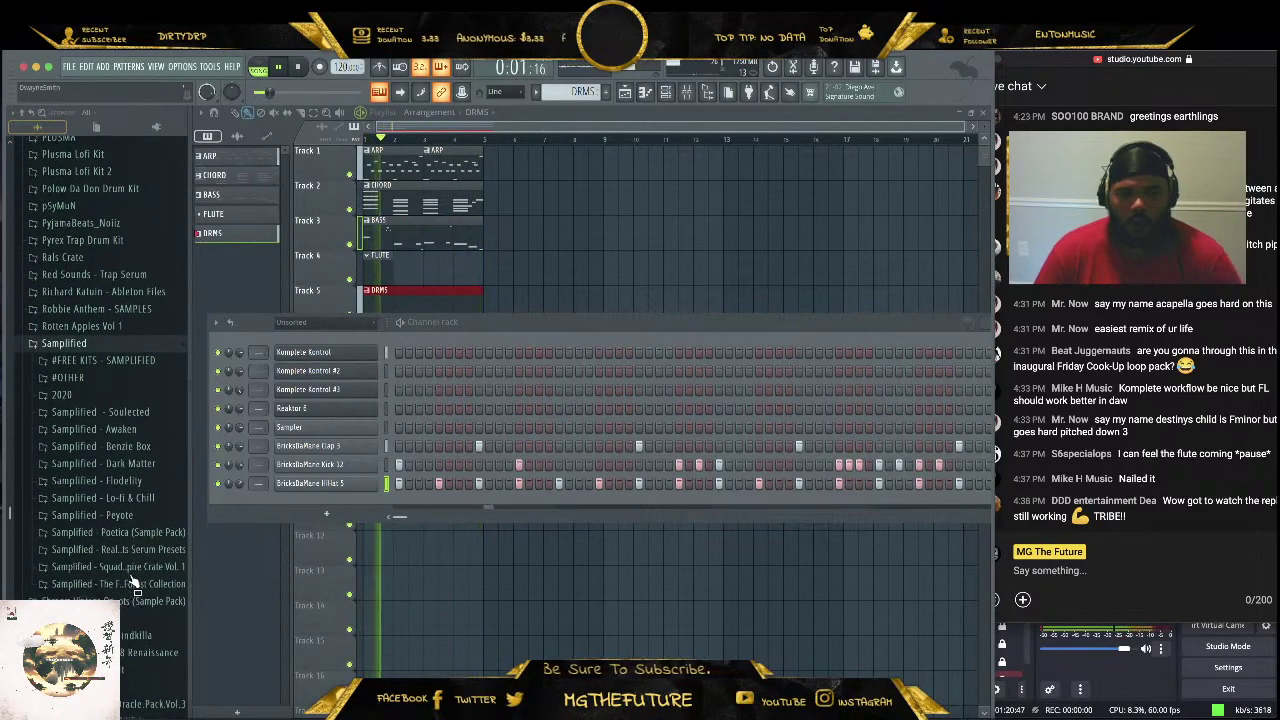
click(160, 481)
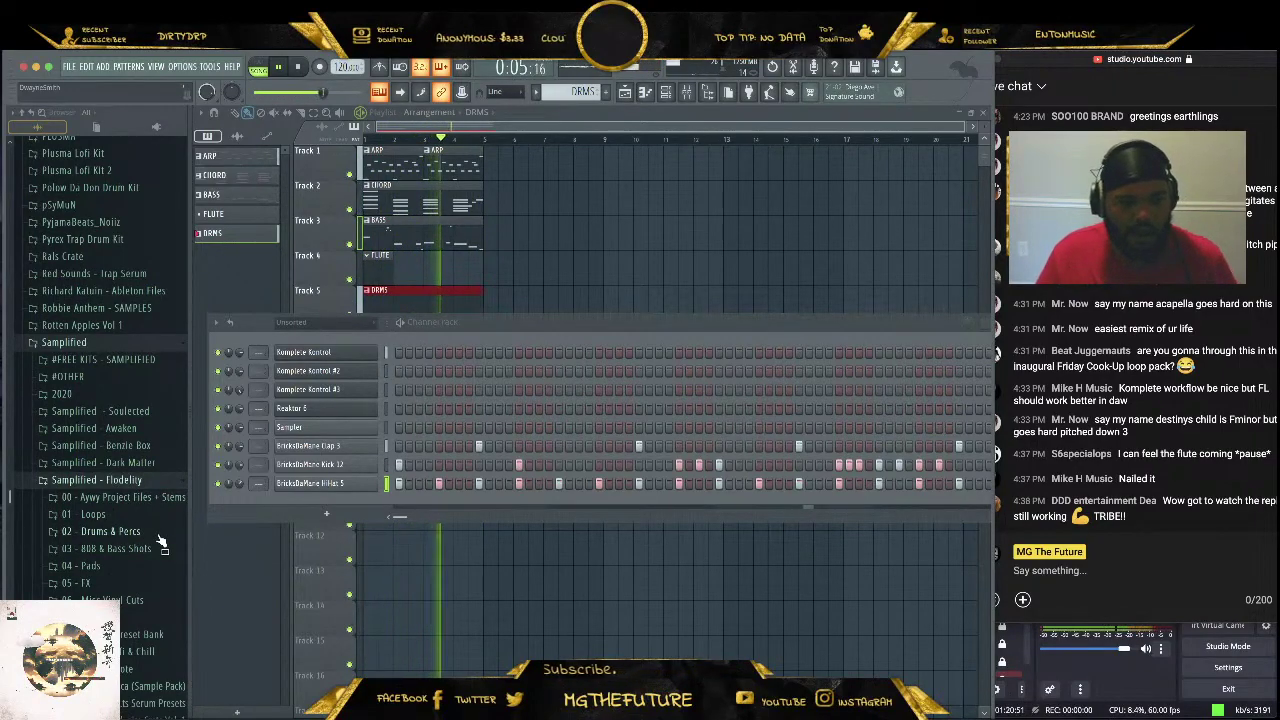
click(148, 518)
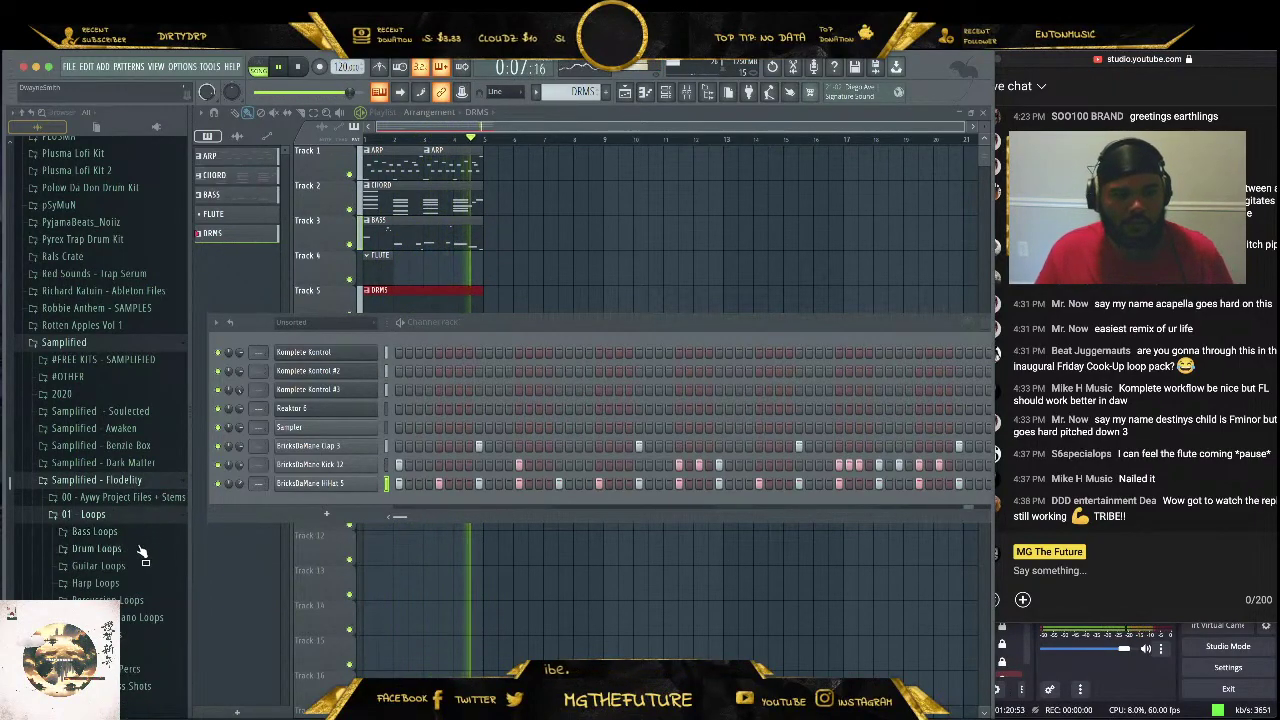
click(140, 554)
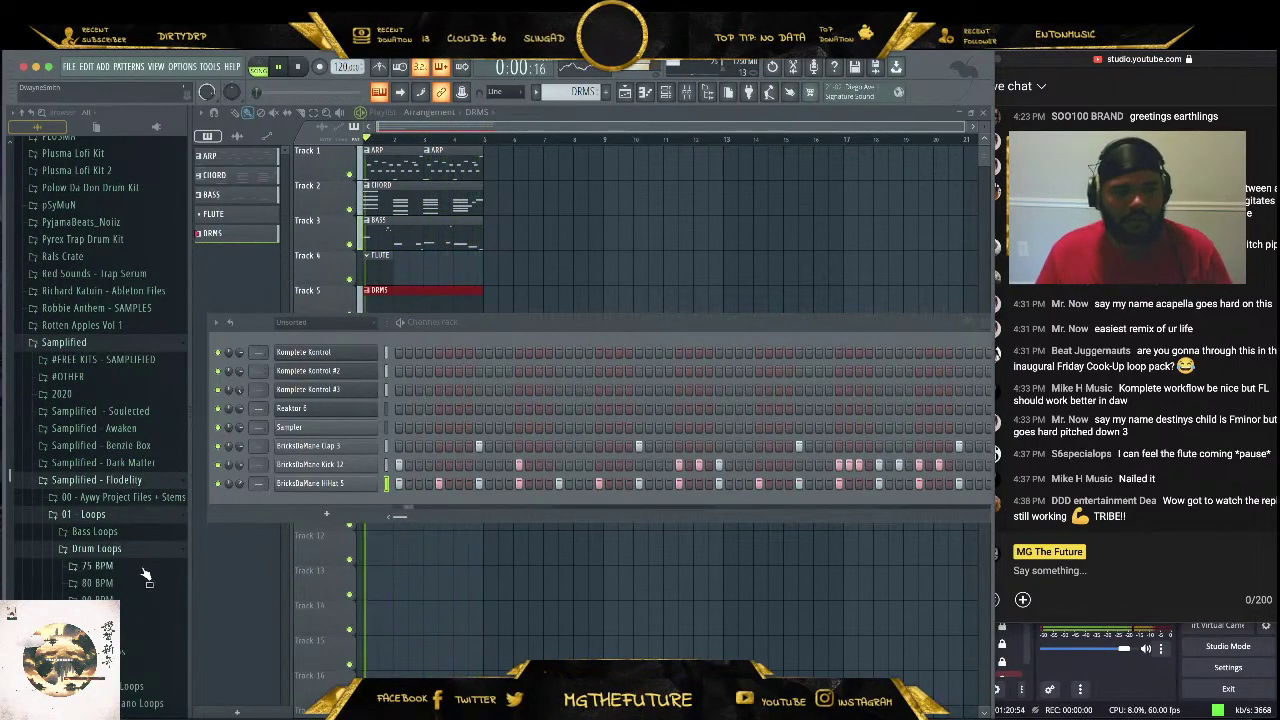
Audition FLO - Drum Loop 01 from the 130 BPM folder and FLO - Drum Loop 05 from the 95 BPM folder
click(138, 633)
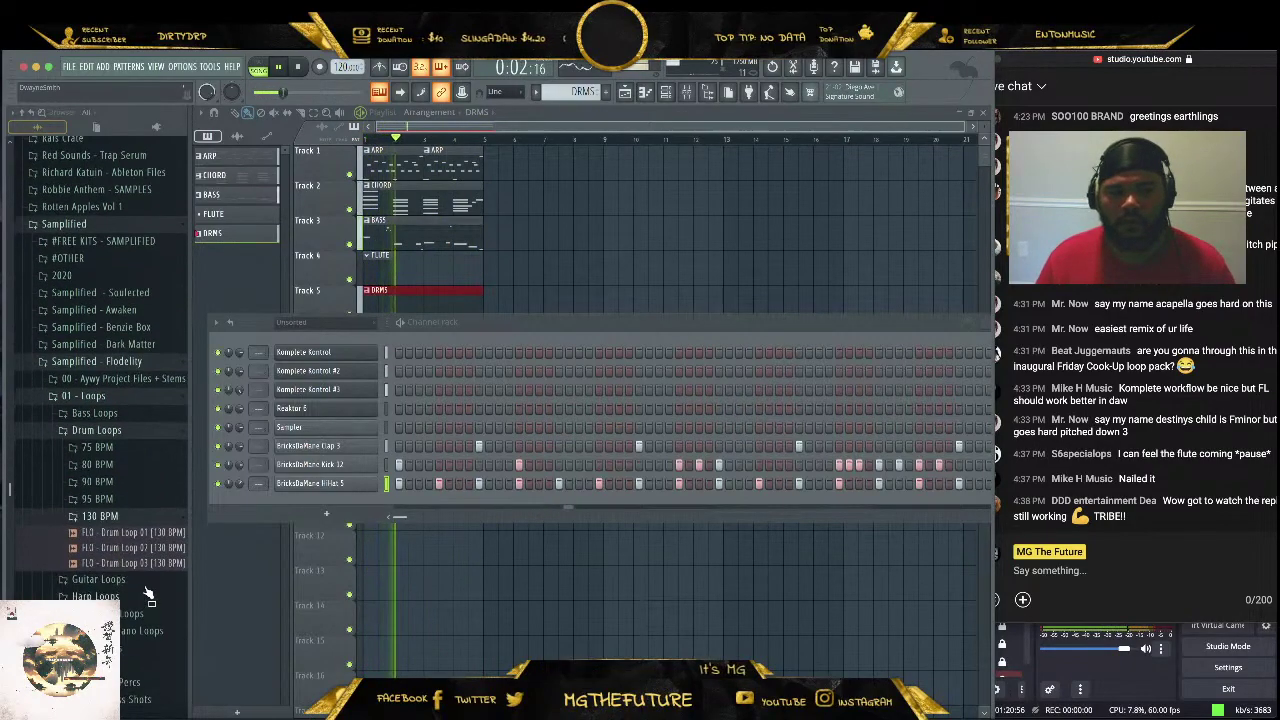
click(128, 528)
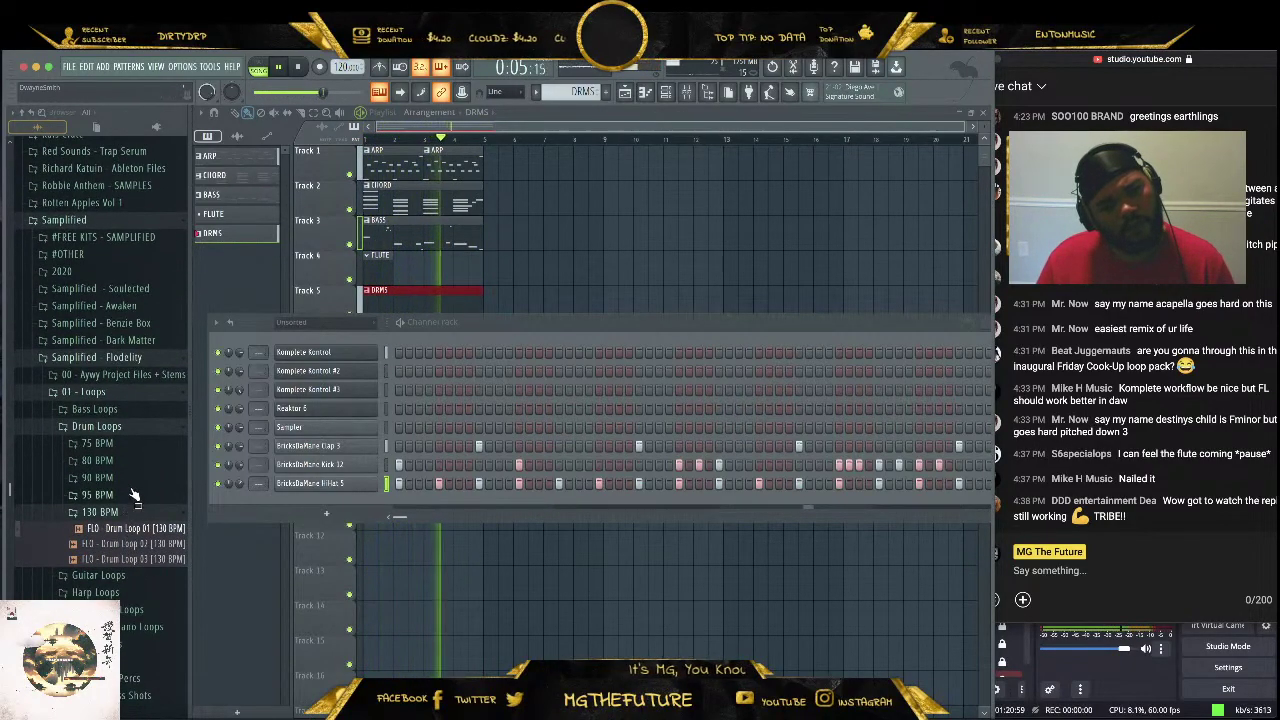
click(135, 495)
click(135, 572)
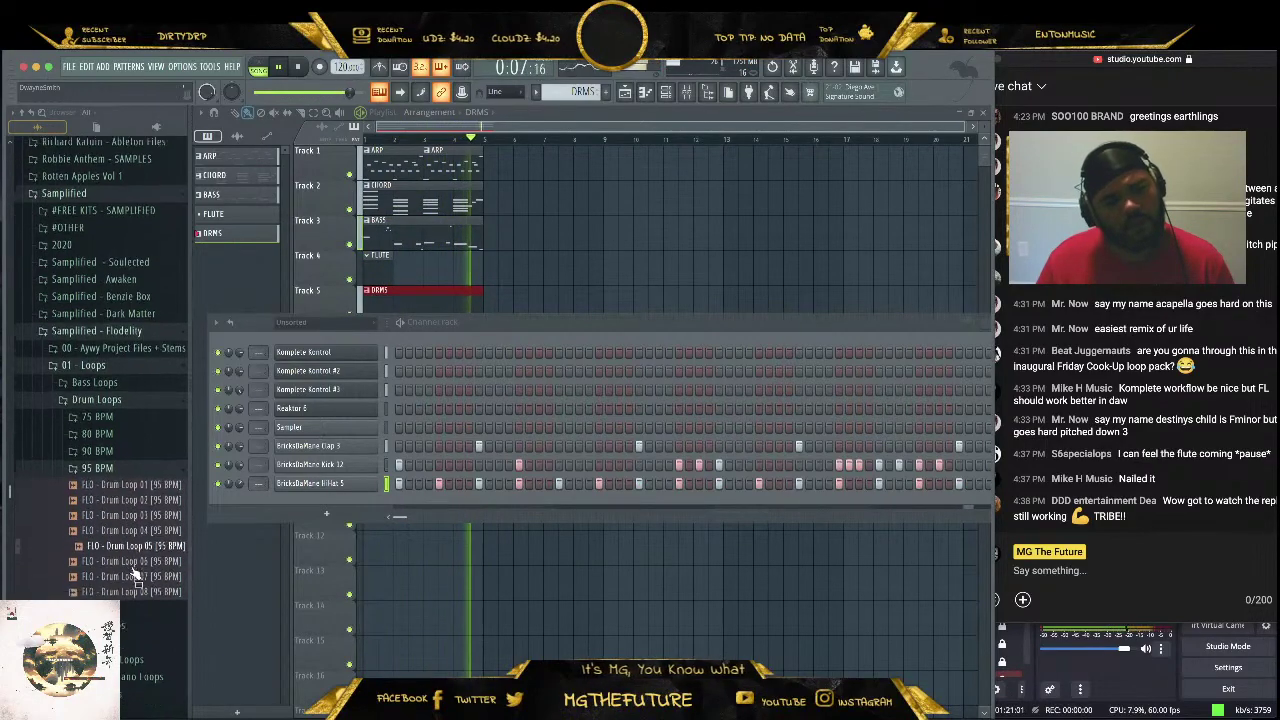
Collapse the loop folders, open 06 - Misc Vinyl Cuts and audition FLO - Misc Cut 03
click(124, 370)
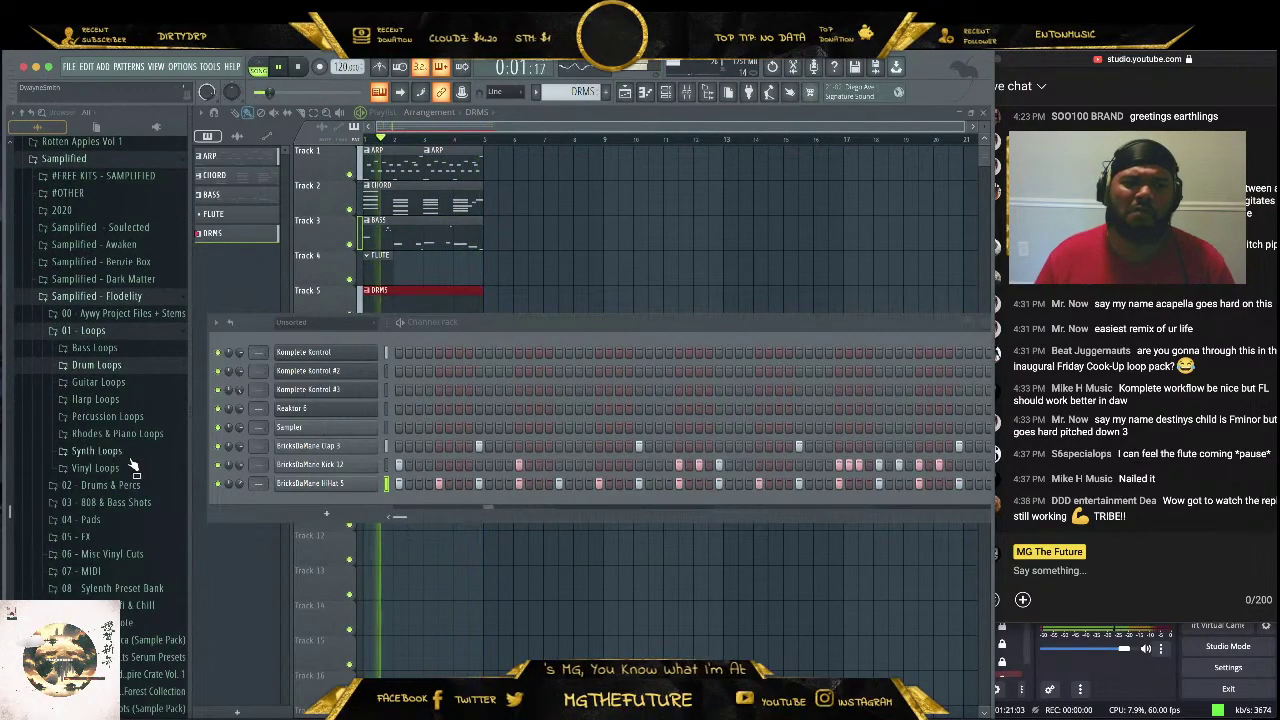
click(144, 555)
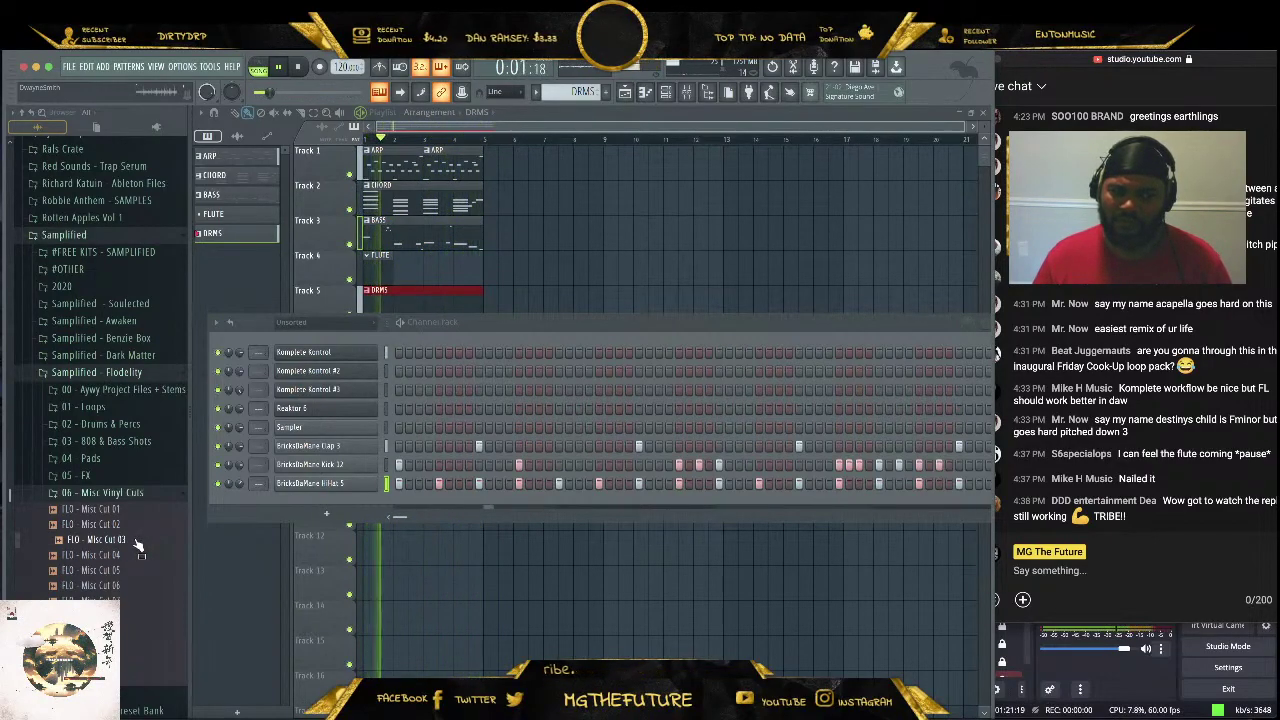
Stop playback, hide the channel rack and zoom the playlist in on the arranged clips
key(space)
click(627, 285)
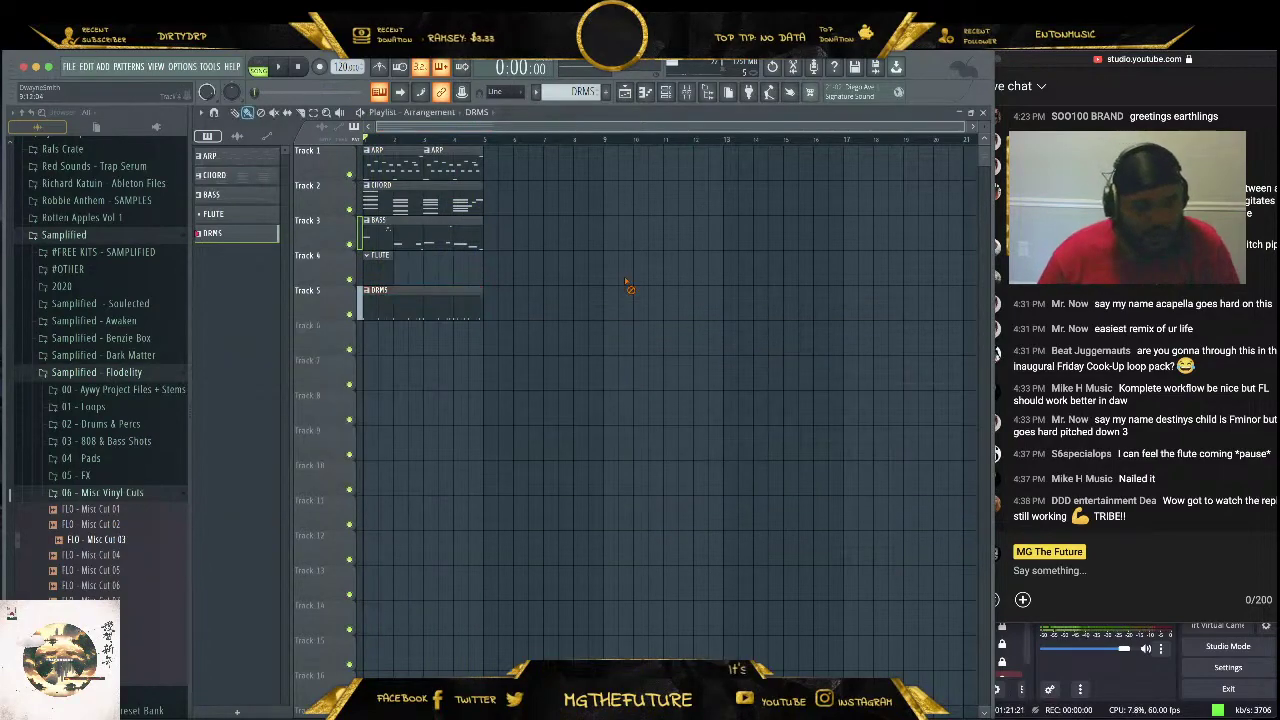
drag(949, 133, 557, 141)
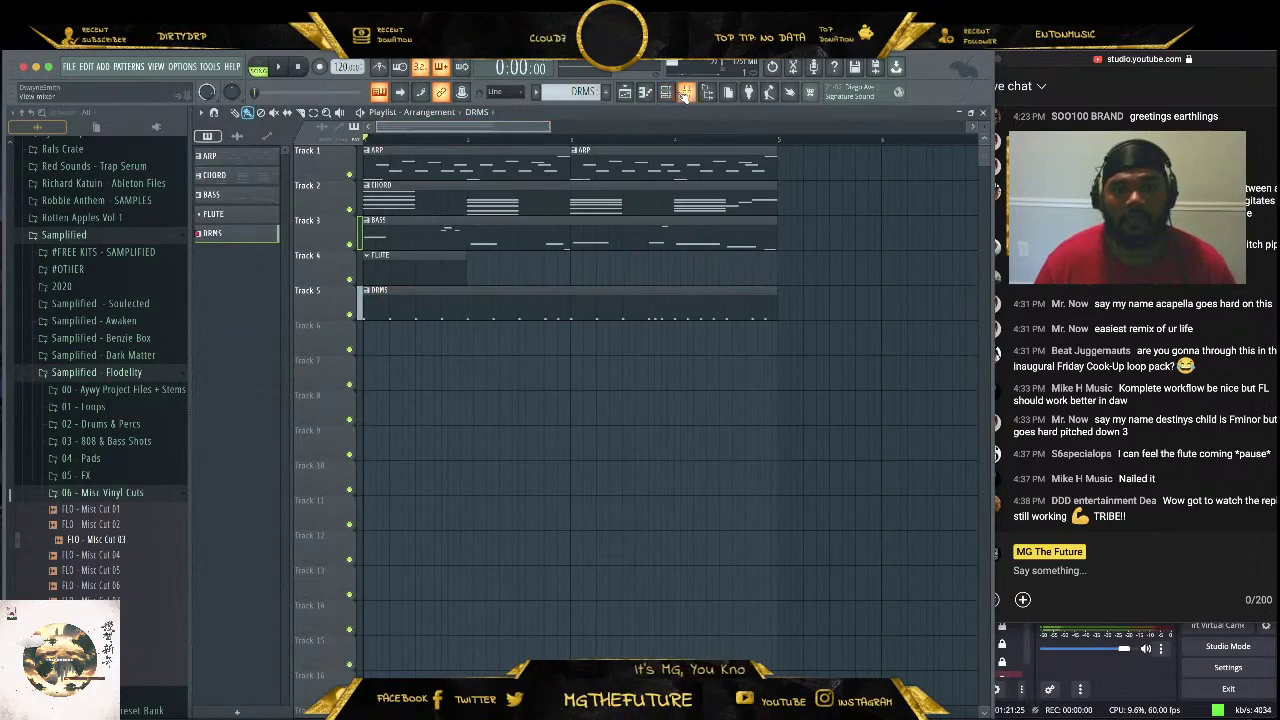
click(685, 92)
click(950, 216)
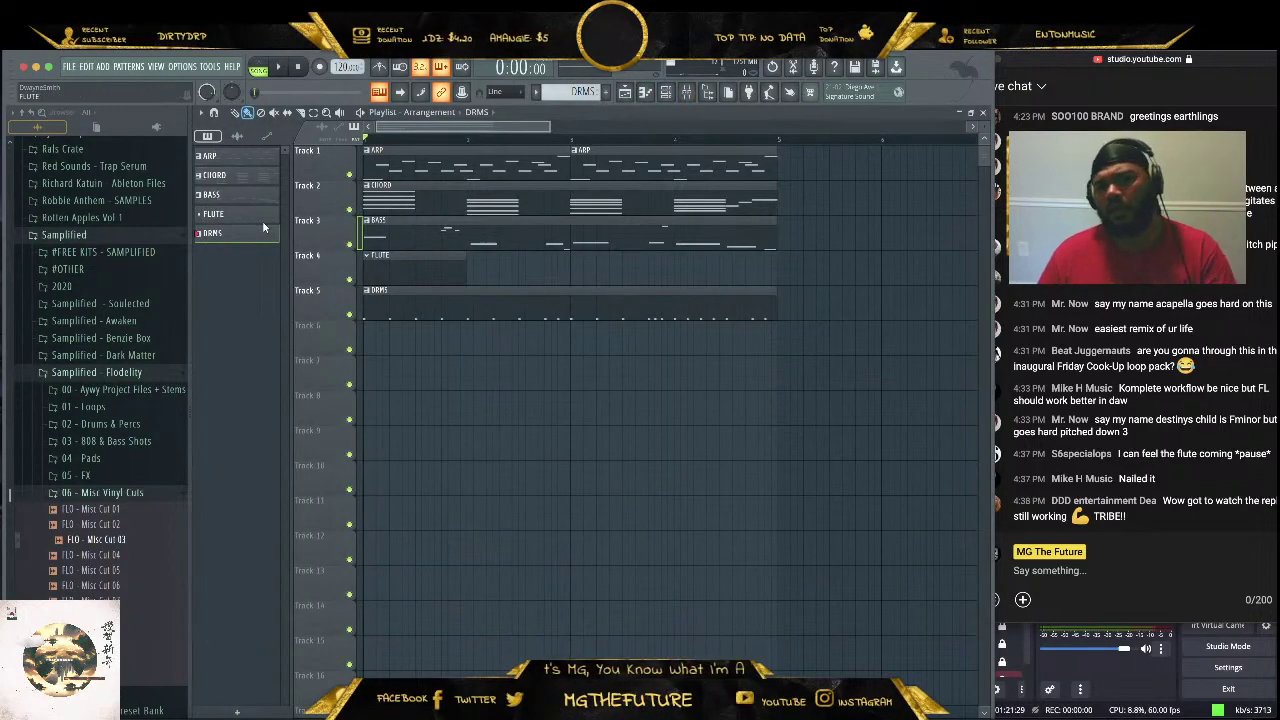
Raise the Bitcrusher amount of the Lo-Fi Glow Bird Sub bass in Komplete Kontrol #3 and close the plugin
click(664, 93)
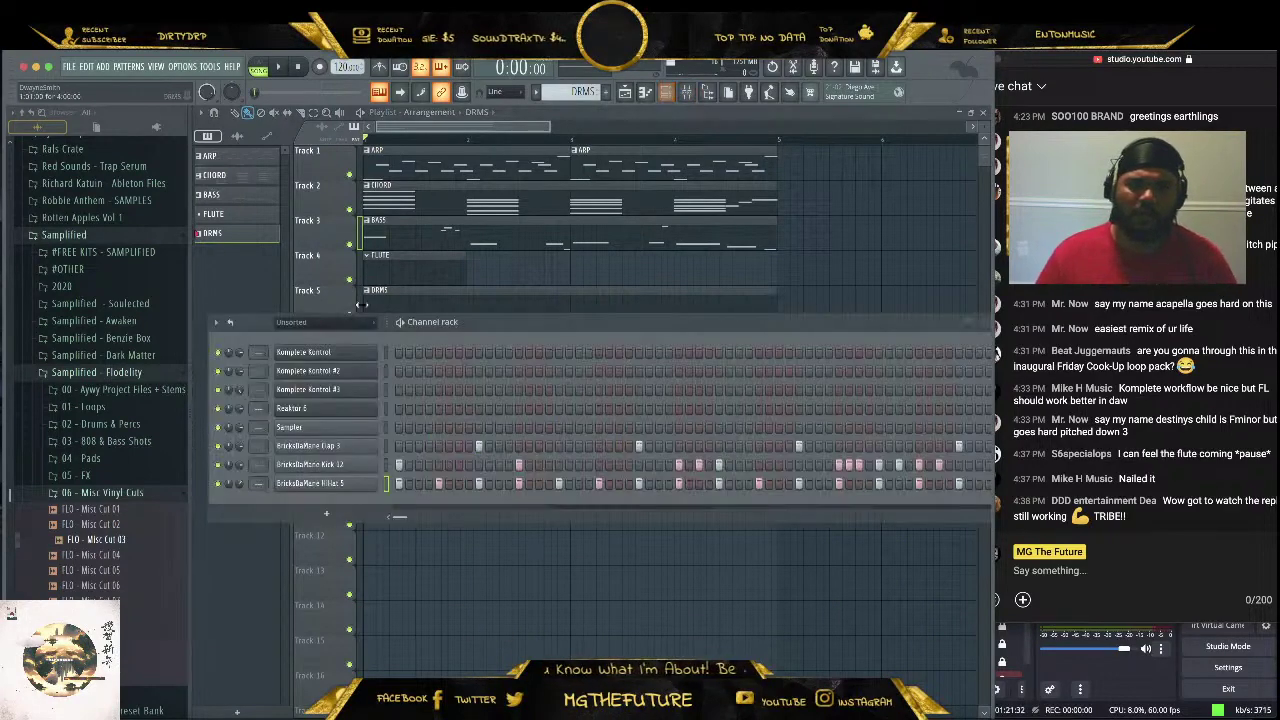
click(309, 394)
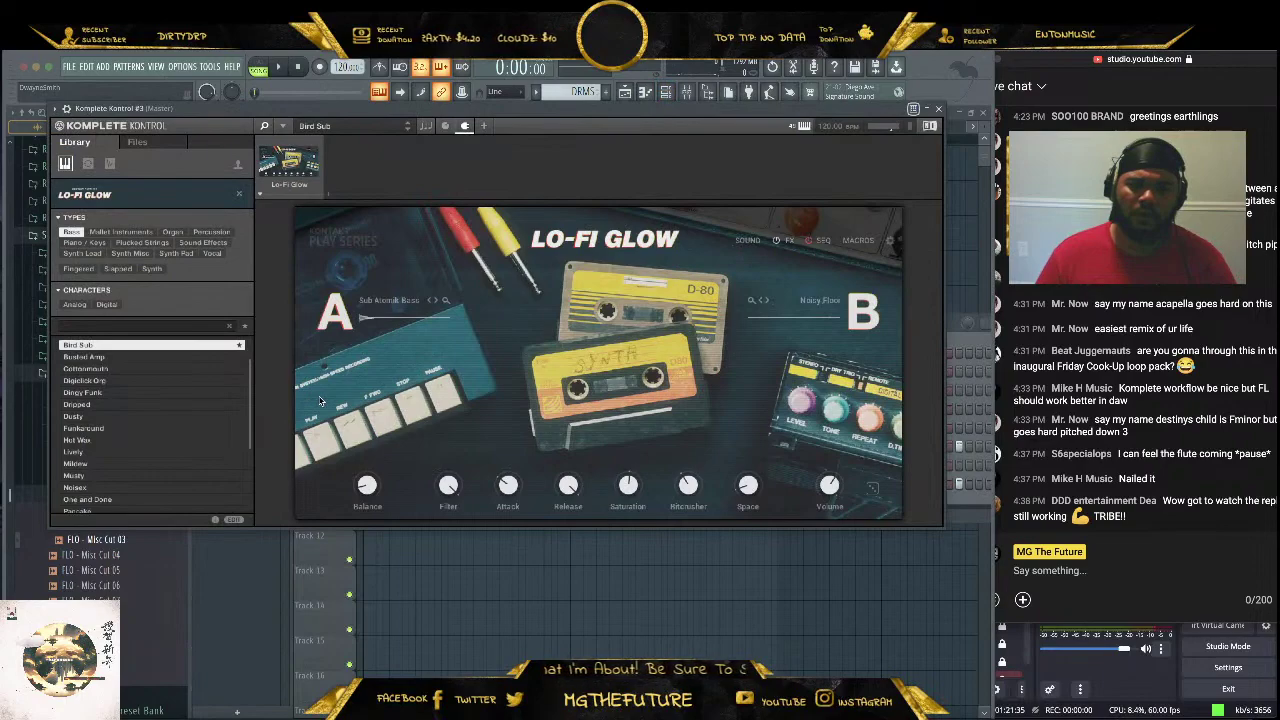
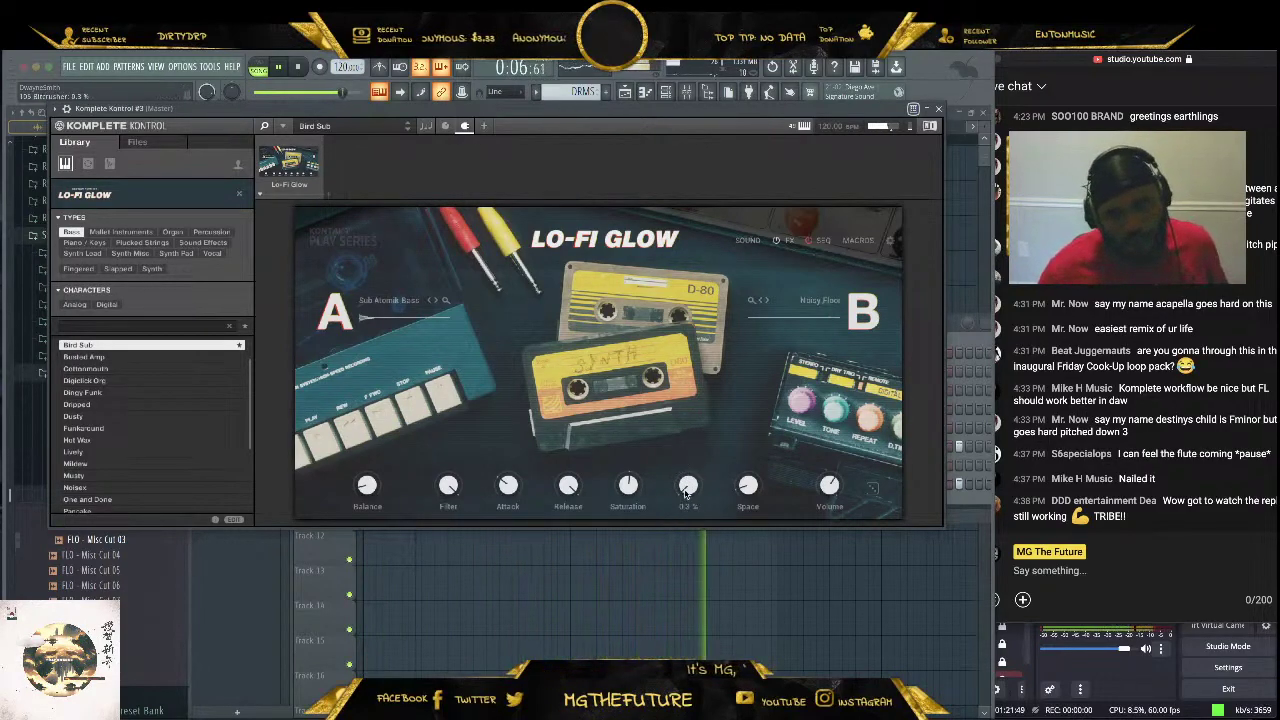
mouse_move(686, 491)
mouse_down()
mouse_move(680, 450)
mouse_move(690, 483)
mouse_up()
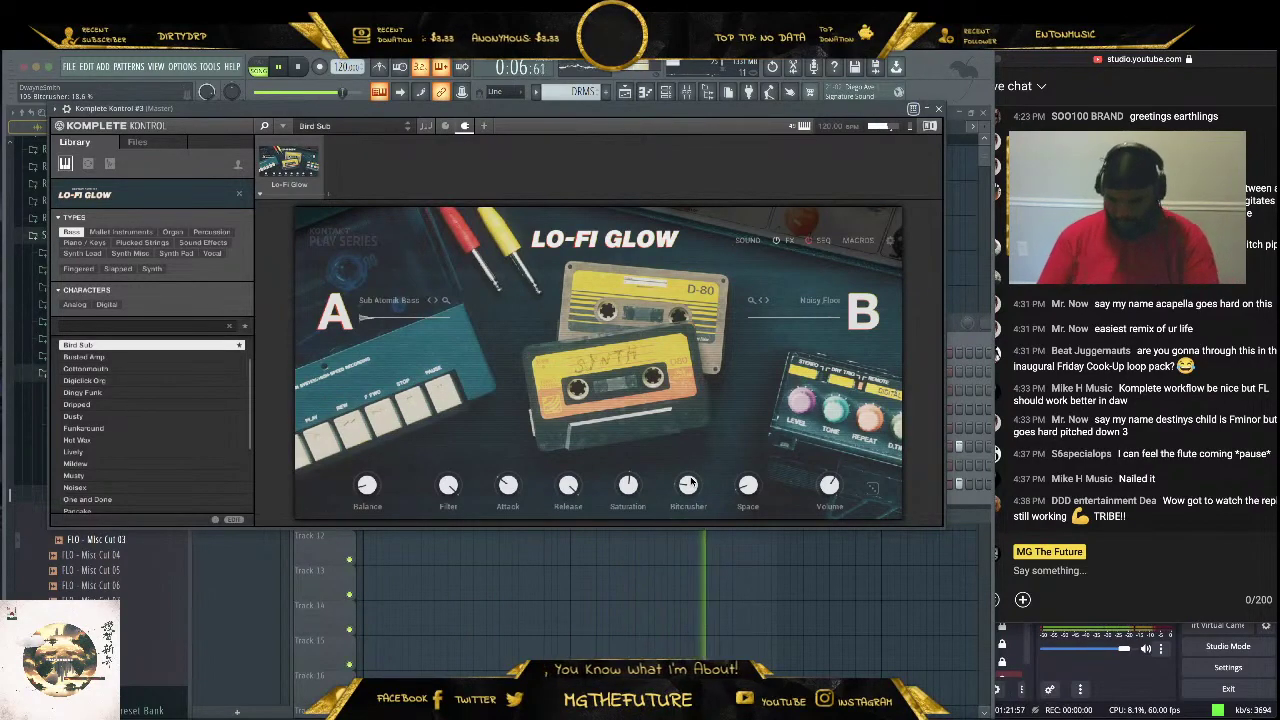
click(938, 109)
right_click(891, 243)
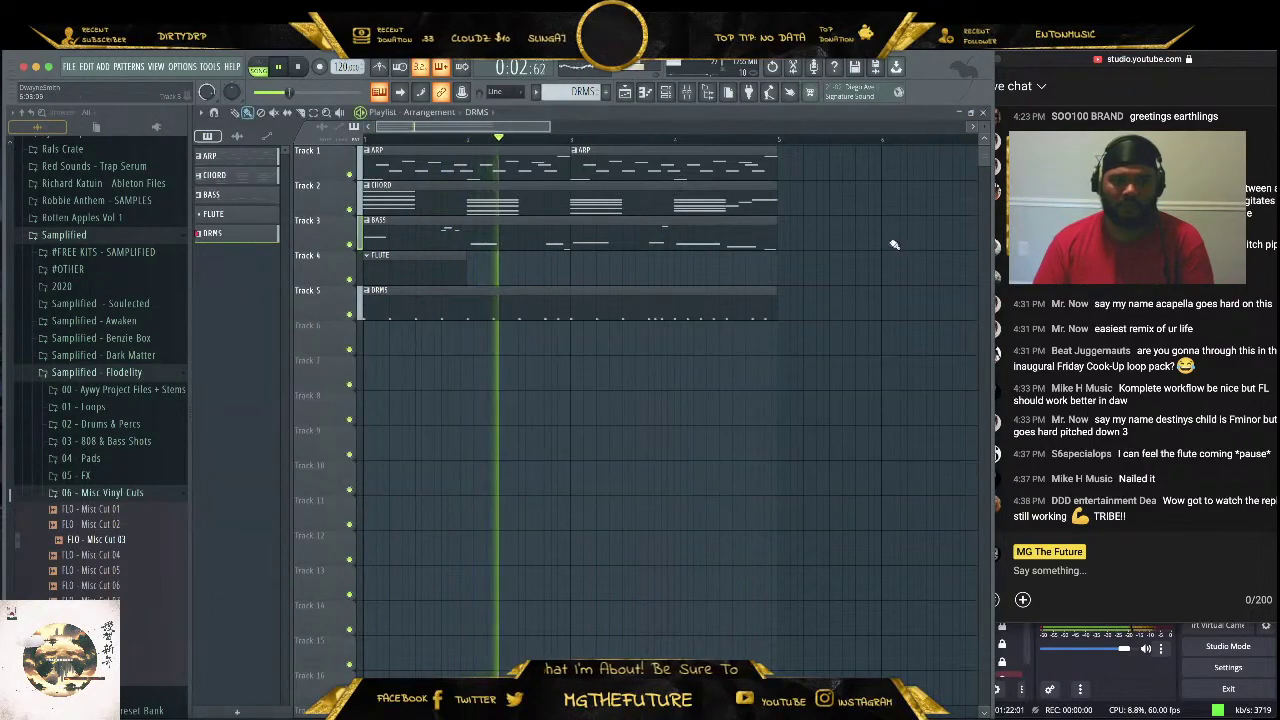
Open the BASS pattern in the piano roll and record a live pass of Bitcrusher automation
double_click(636, 223)
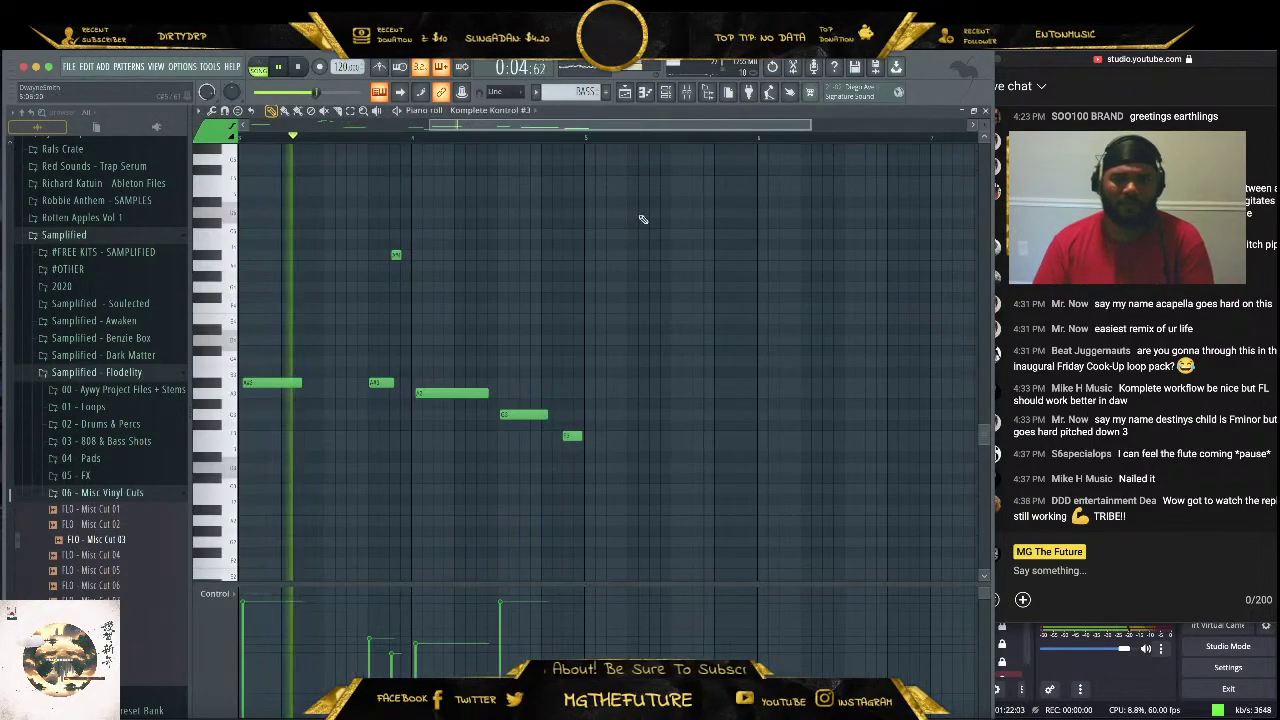
click(298, 67)
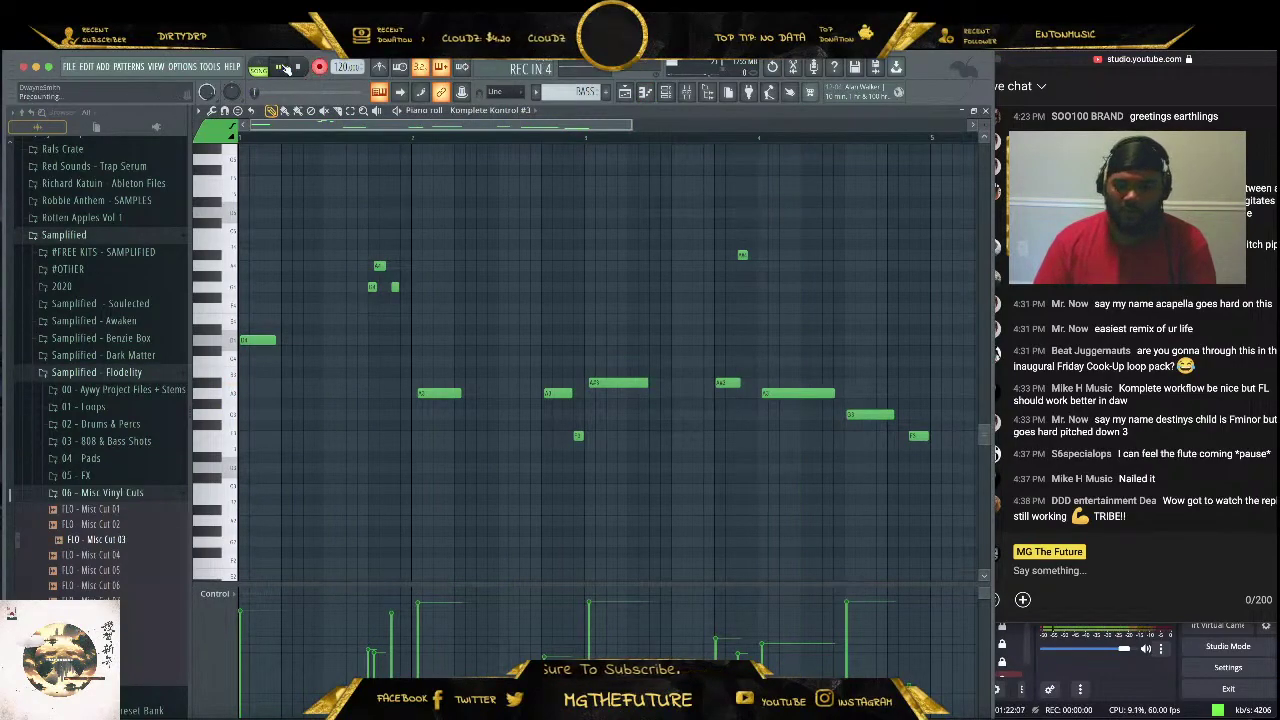
click(283, 67)
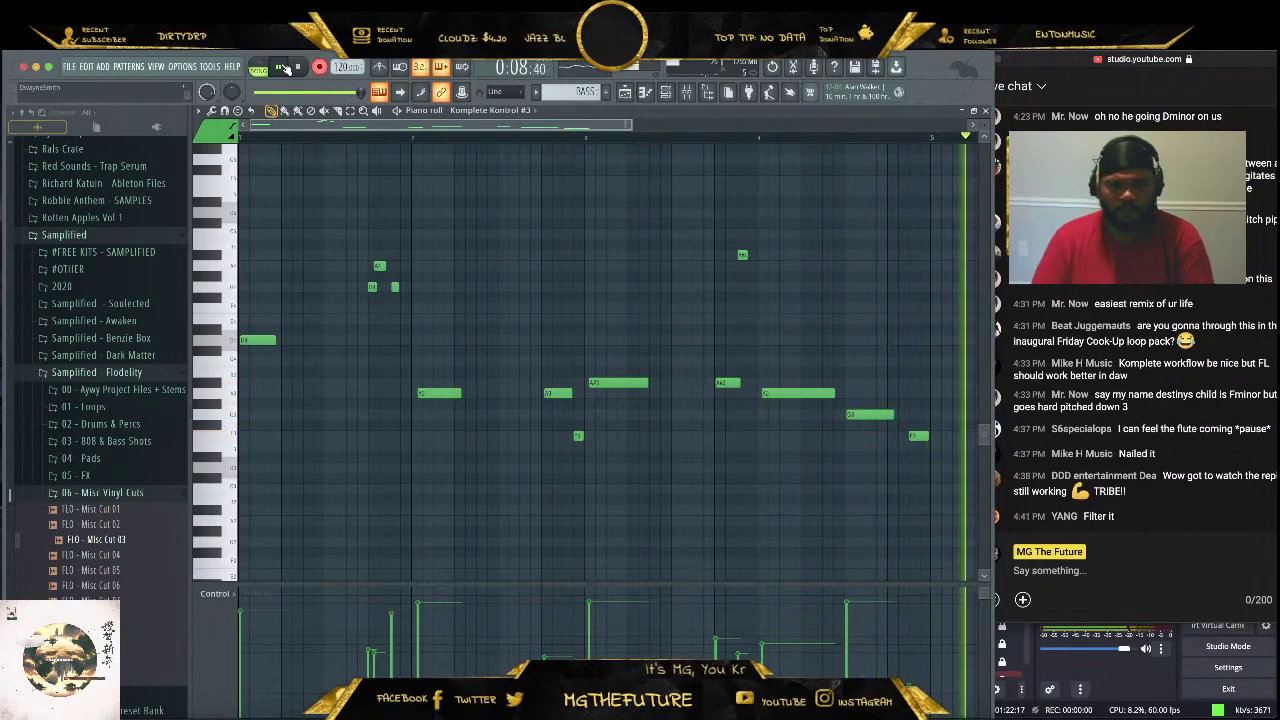
click(319, 67)
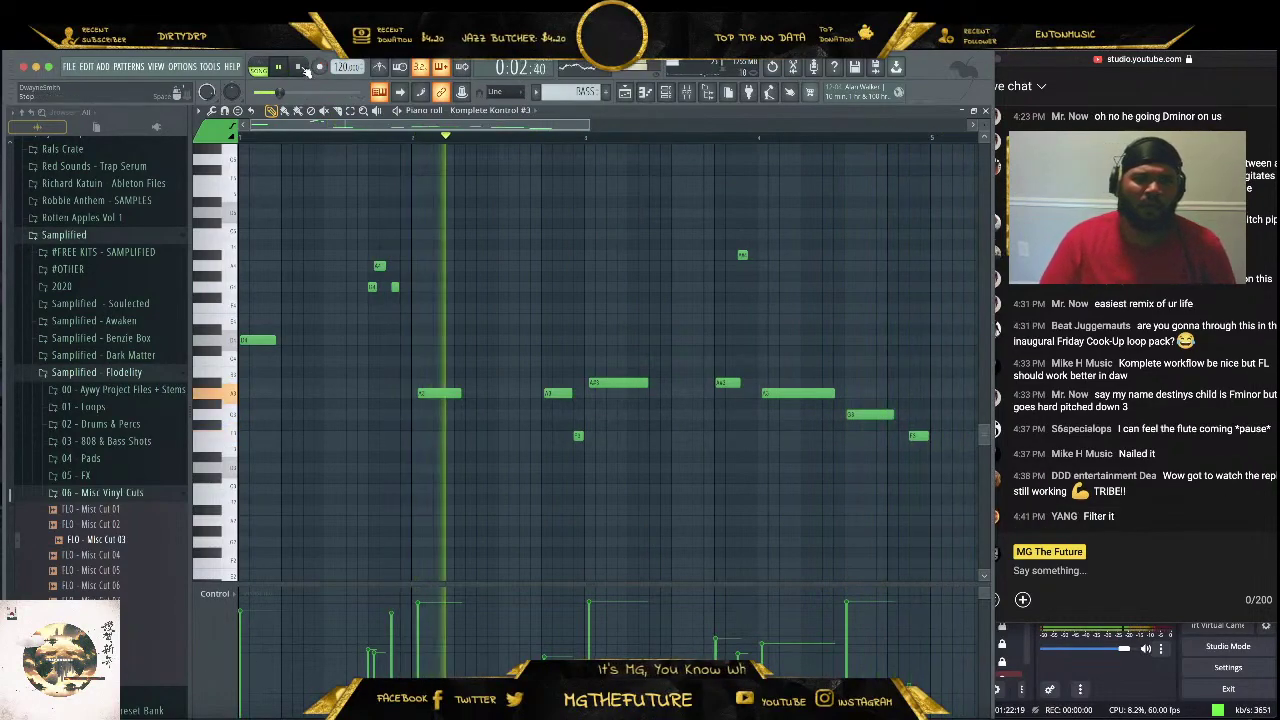
Display the recorded Komplete Kontrol #3 Bitcrusher automation beneath the BASS notes across the whole pattern
click(226, 594)
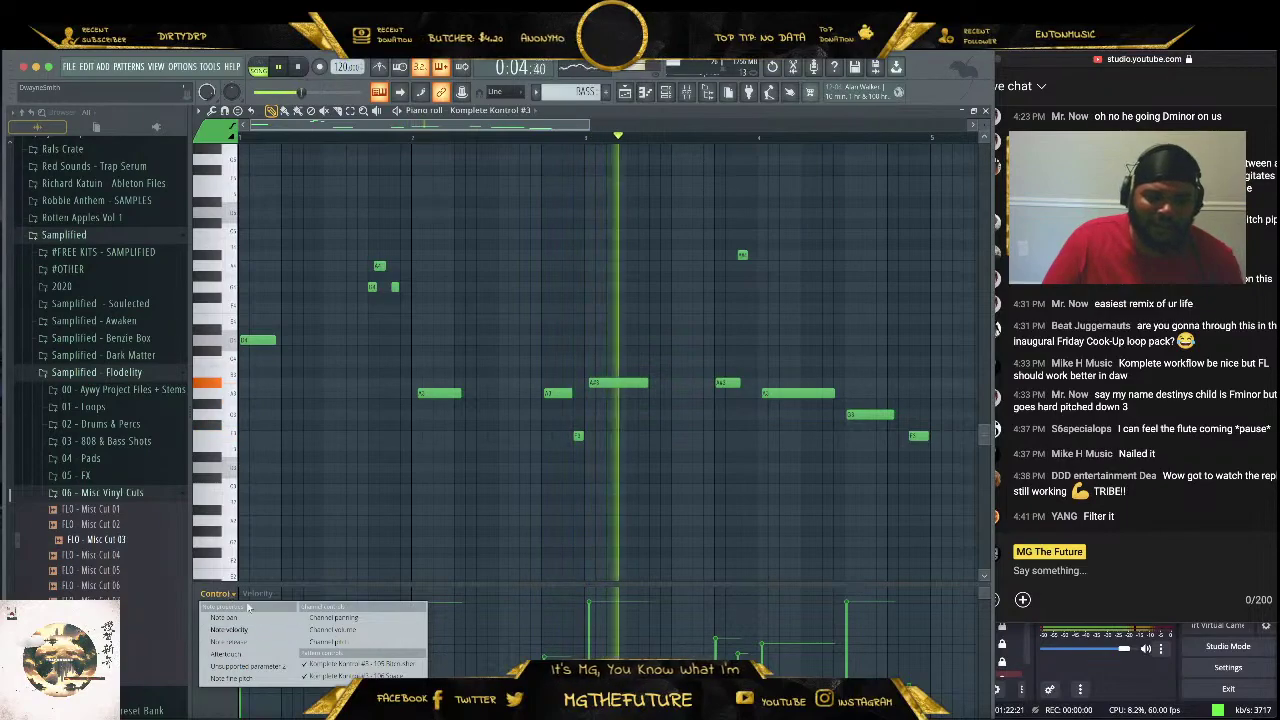
click(346, 664)
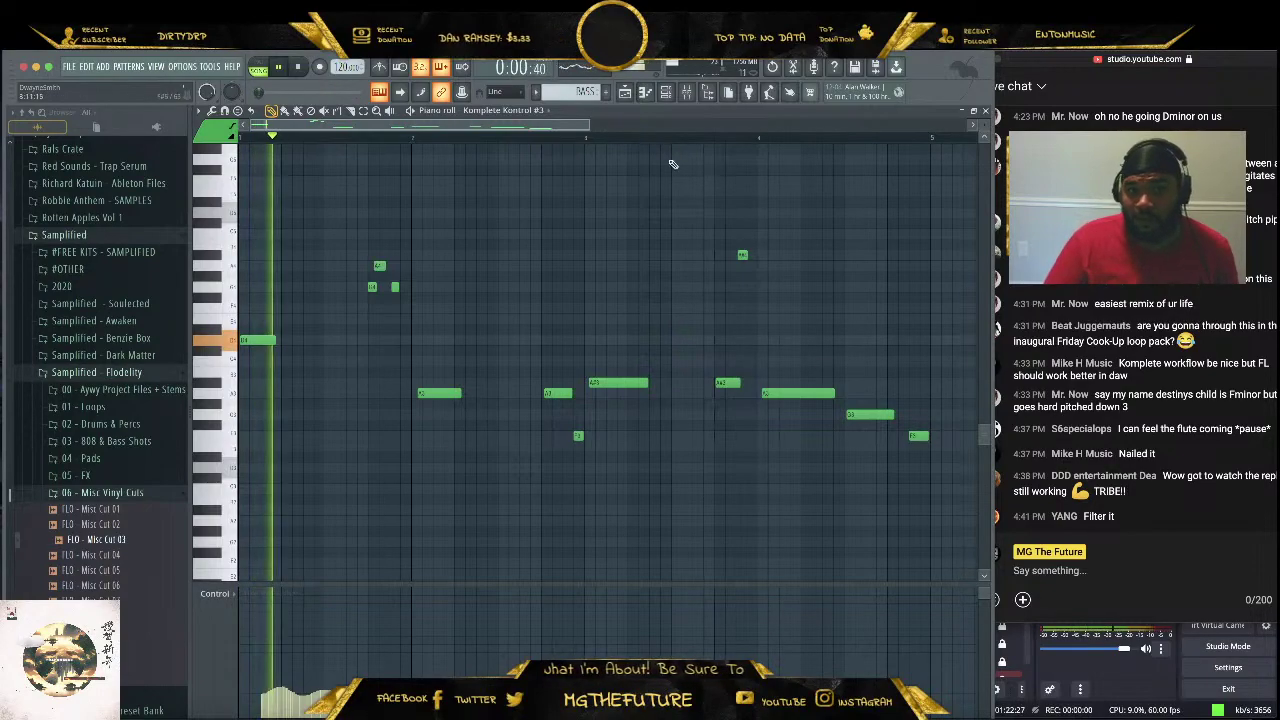
drag(590, 128, 747, 143)
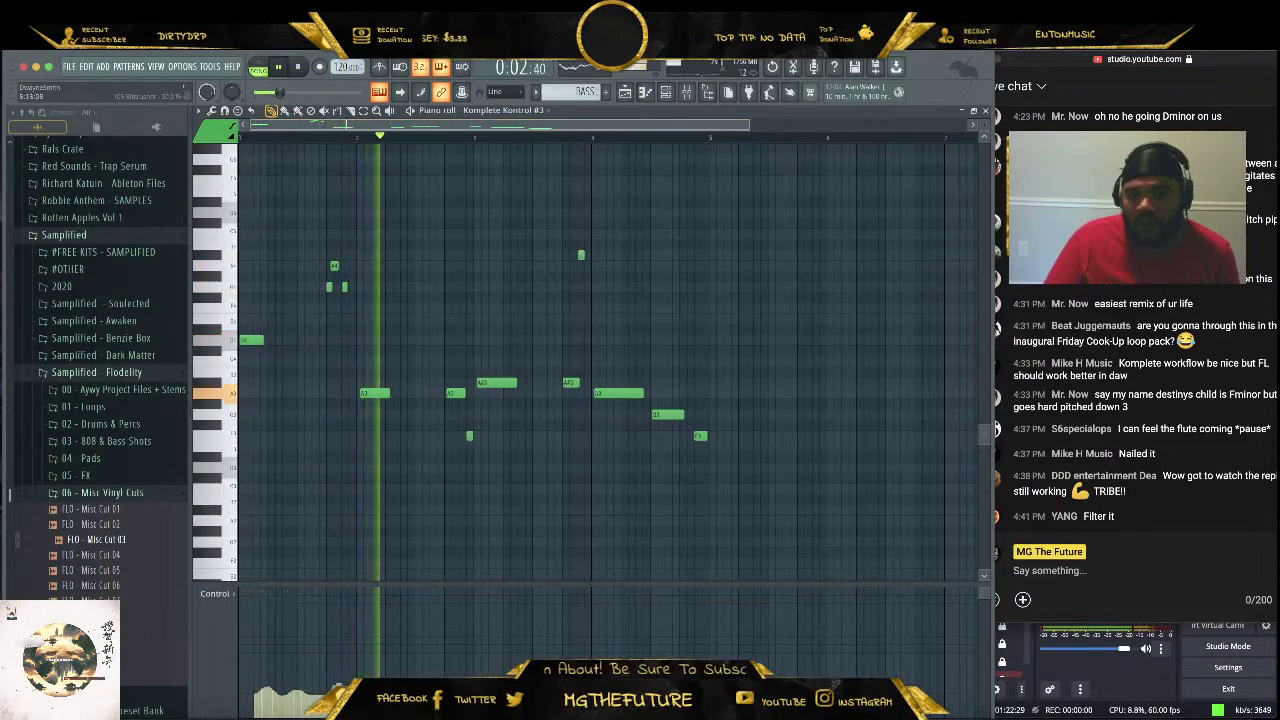
Close the piano roll and trim the BASS clip on Track 3 to end at bar 5 with the other clips
click(974, 111)
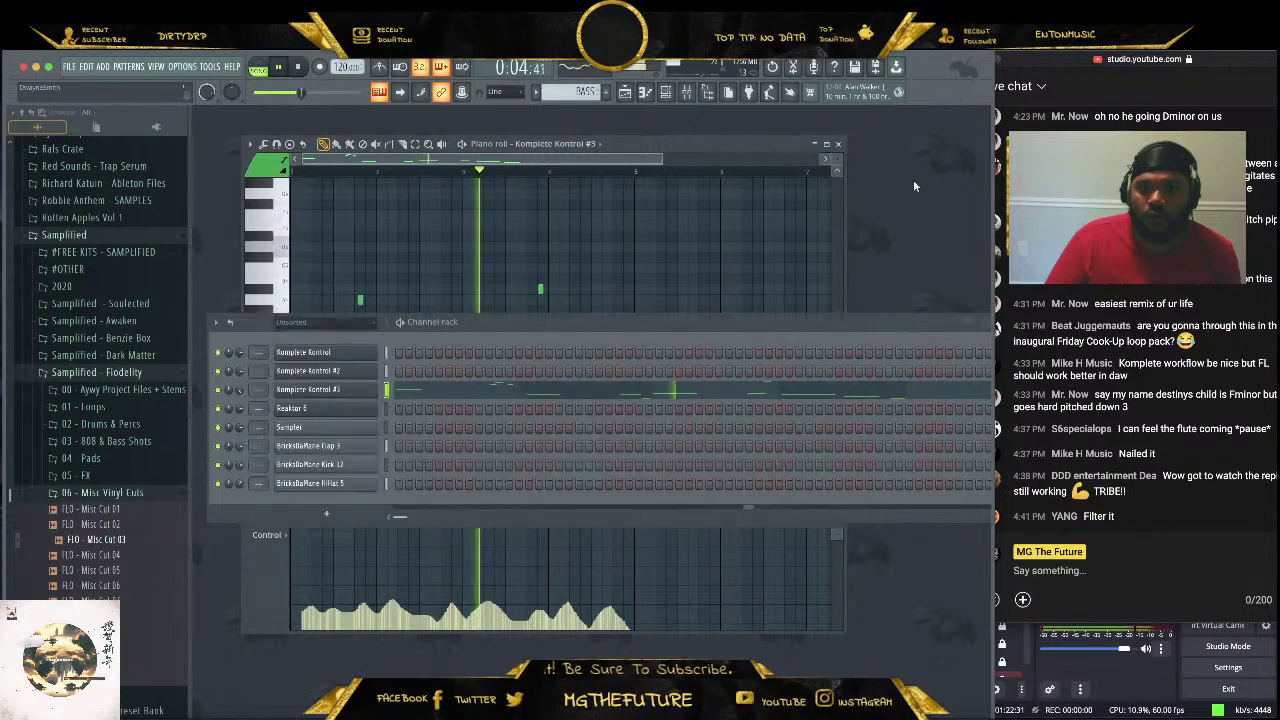
click(838, 143)
click(627, 92)
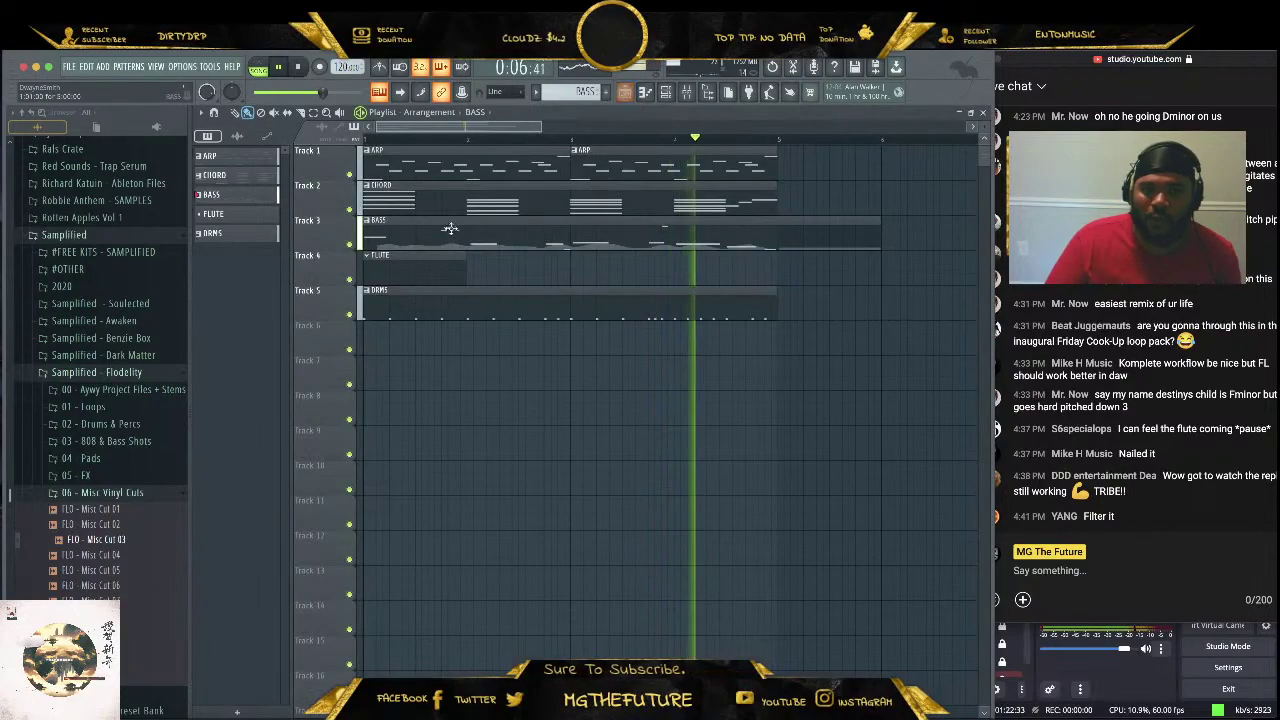
drag(780, 300, 783, 152)
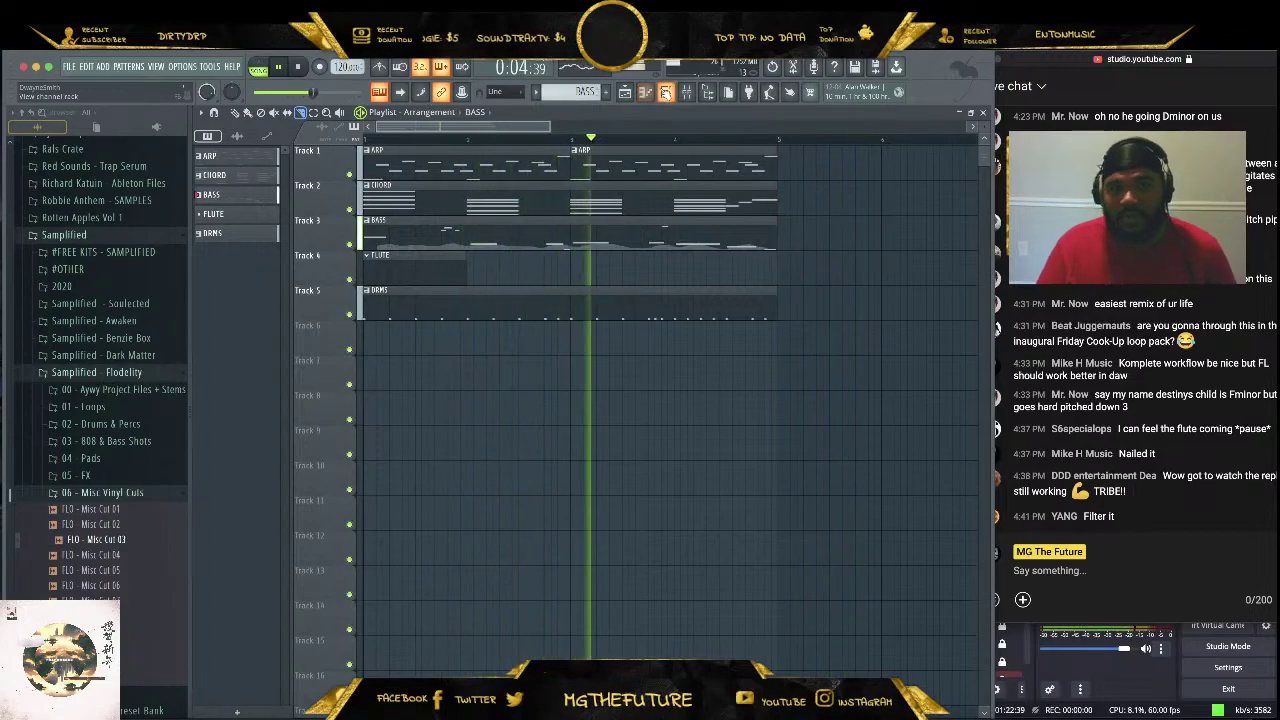
Reopen Komplete Kontrol #3 and lower the Filter of the Lo-Fi Glow bass
key(F6)
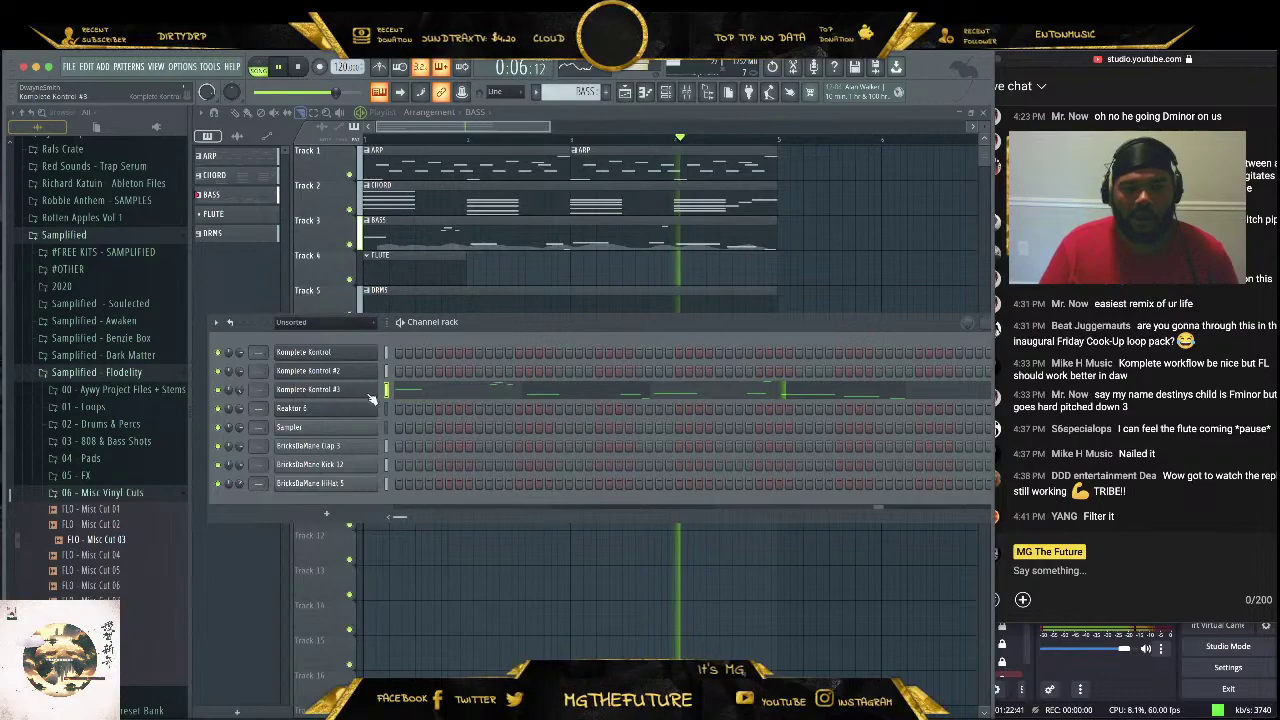
key(Return)
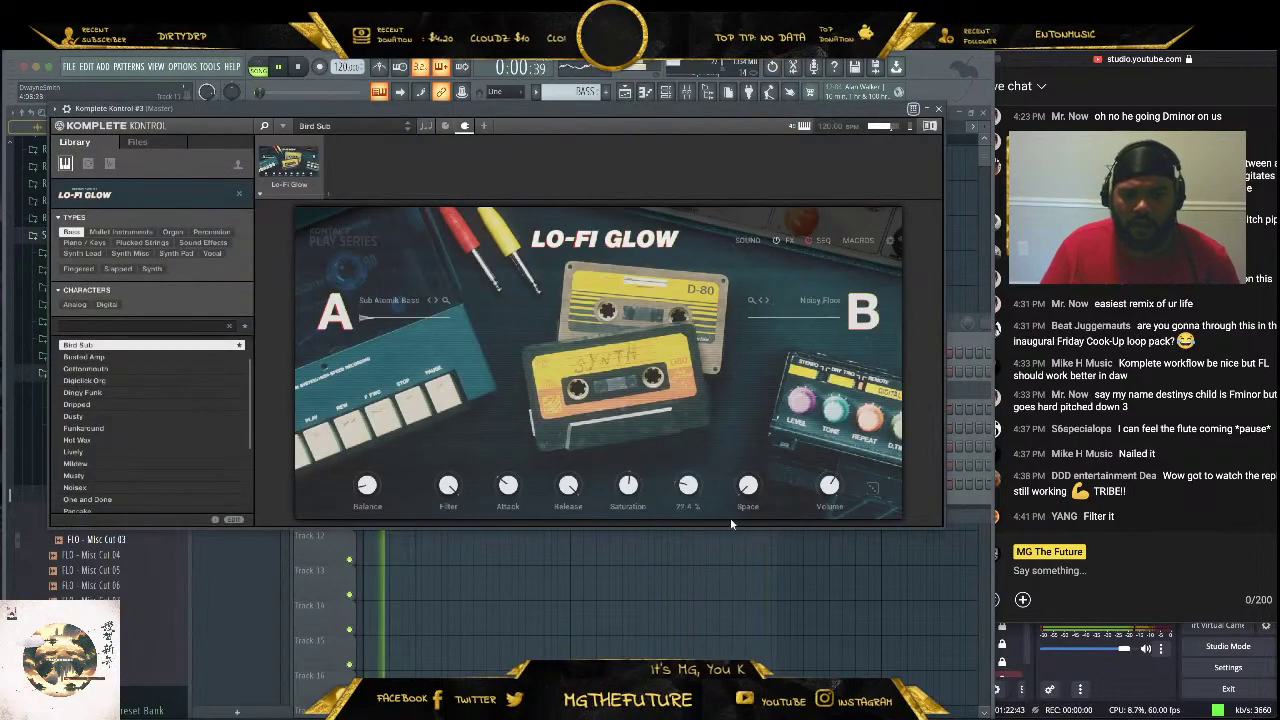
drag(444, 487, 440, 516)
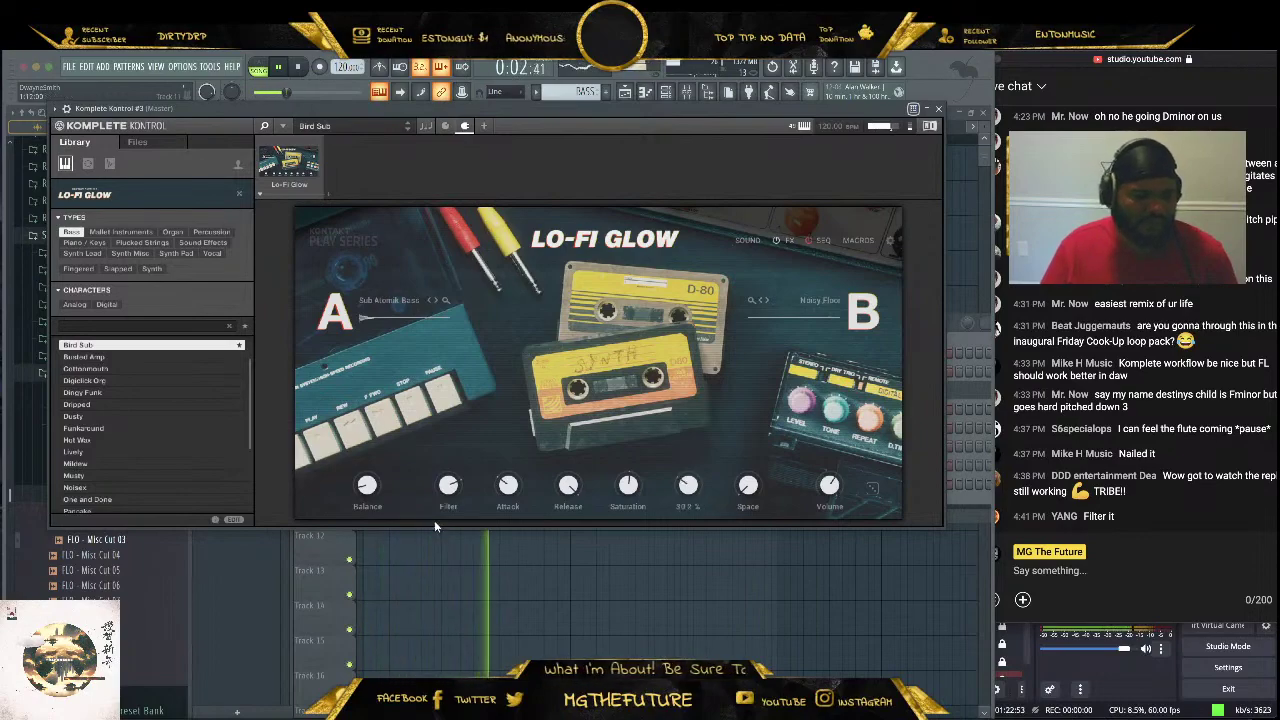
click(938, 108)
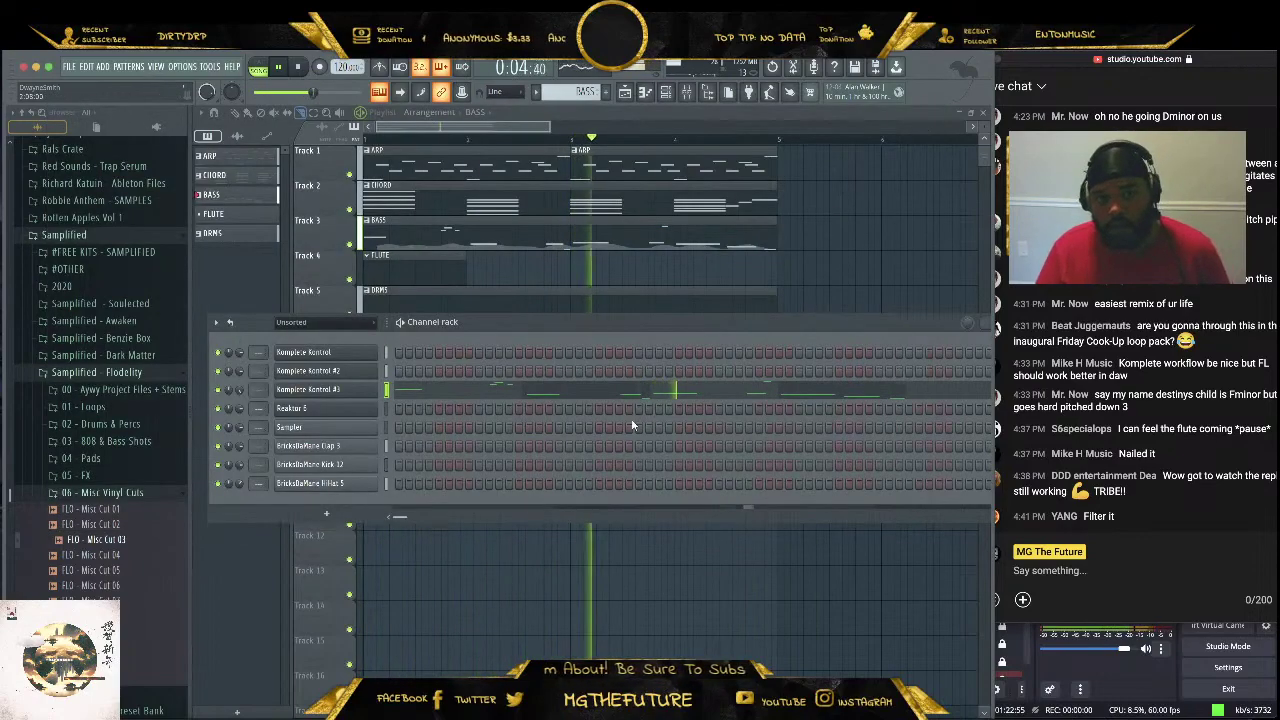
Reposition the channel rack so all its steps fit beside the browser, and stop playback
click(1160, 413)
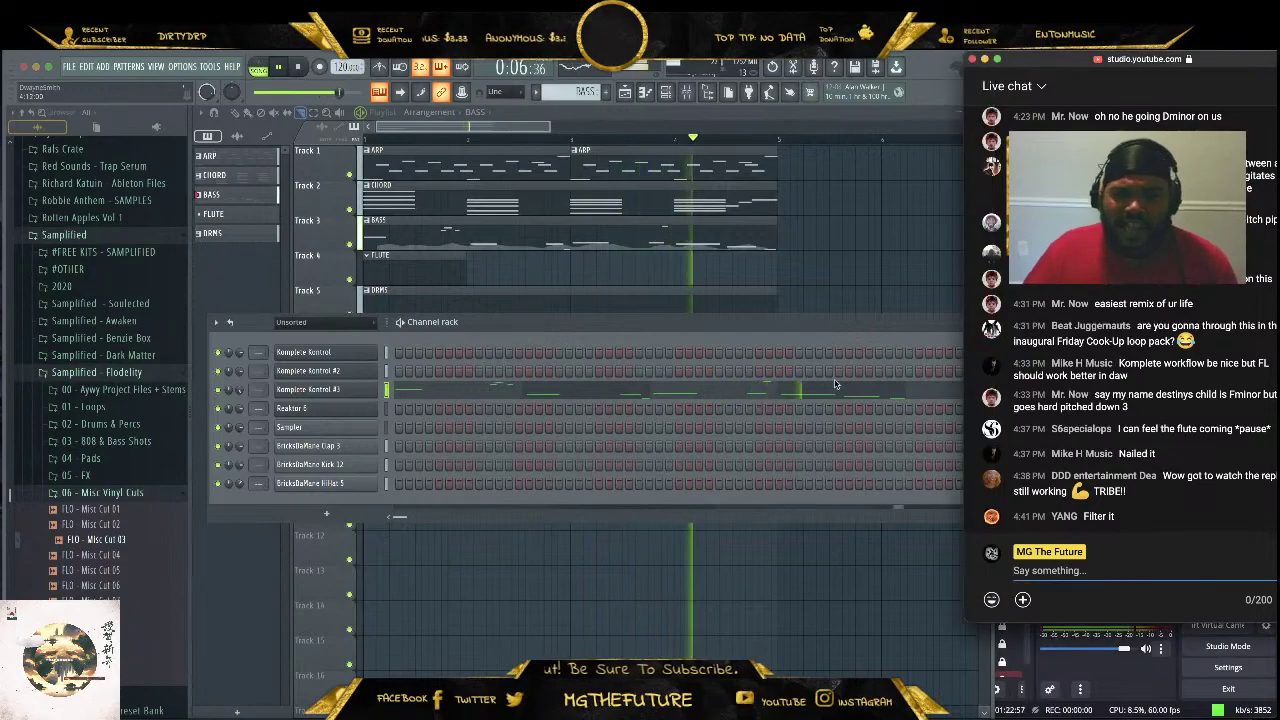
drag(562, 322, 510, 317)
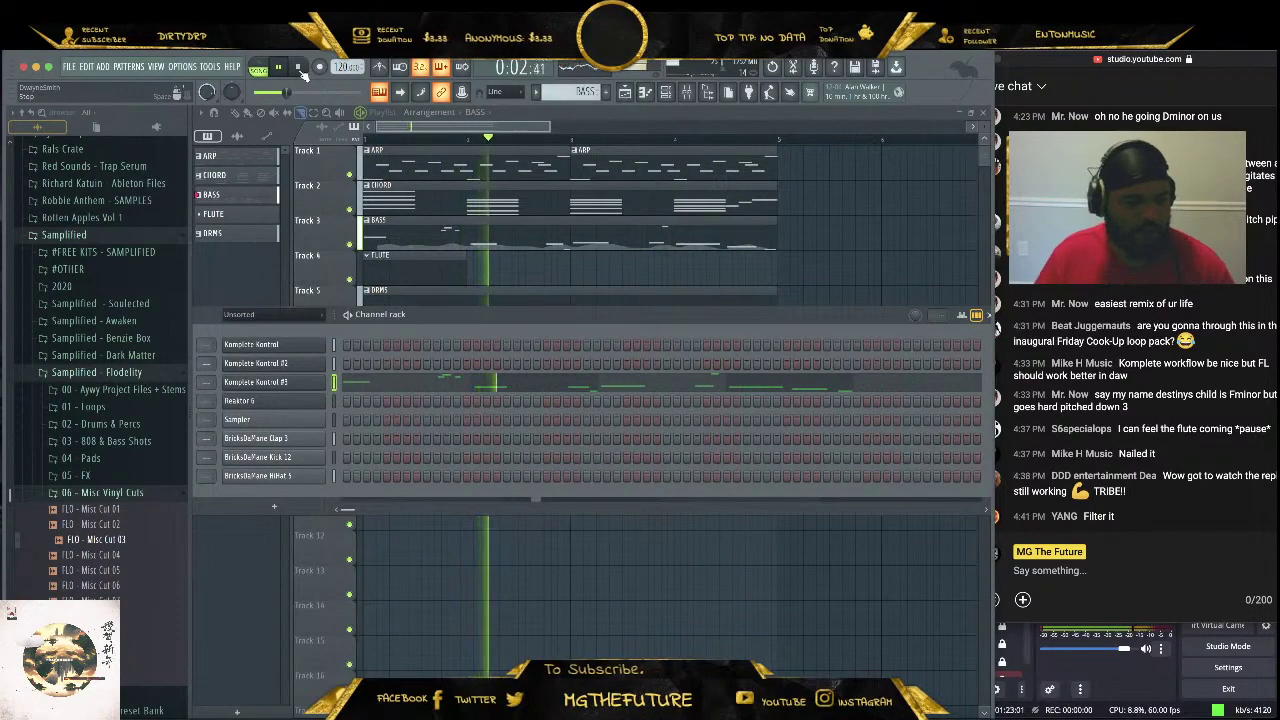
click(298, 68)
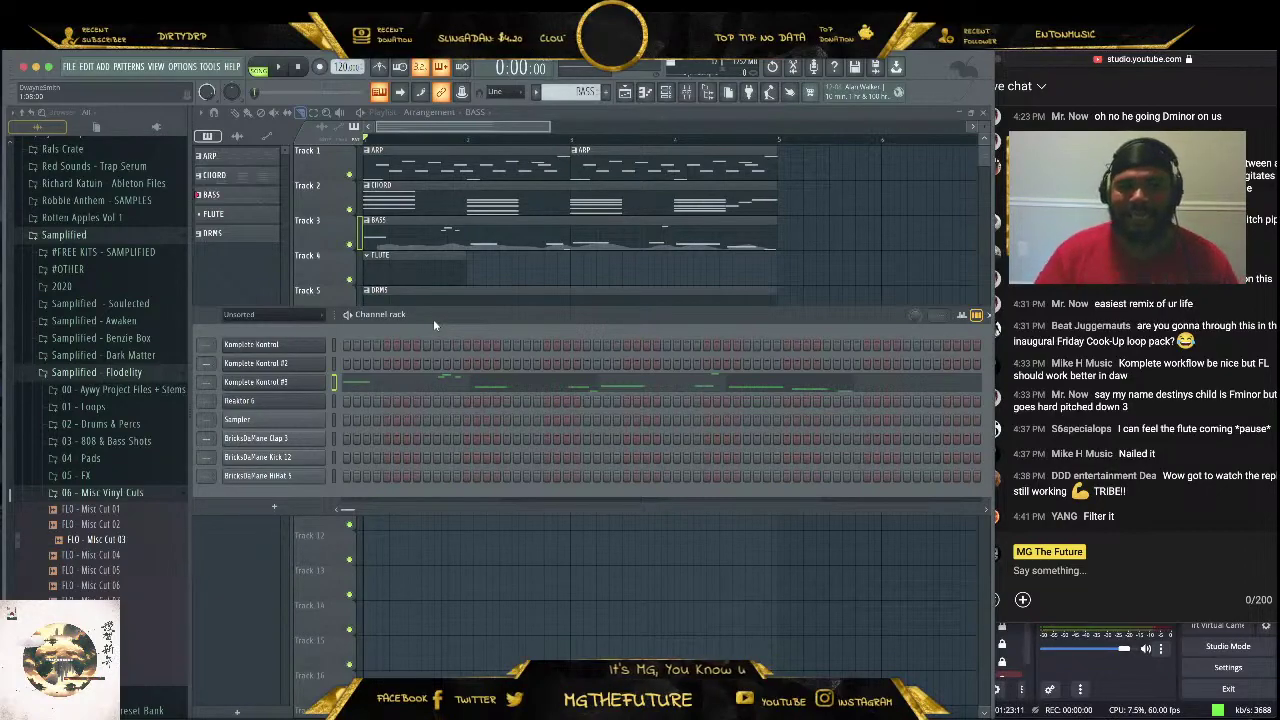
Collapse the Flodelity kit and open the Percussion folder under 00 - Loops in Samplified - Soulected
click(129, 374)
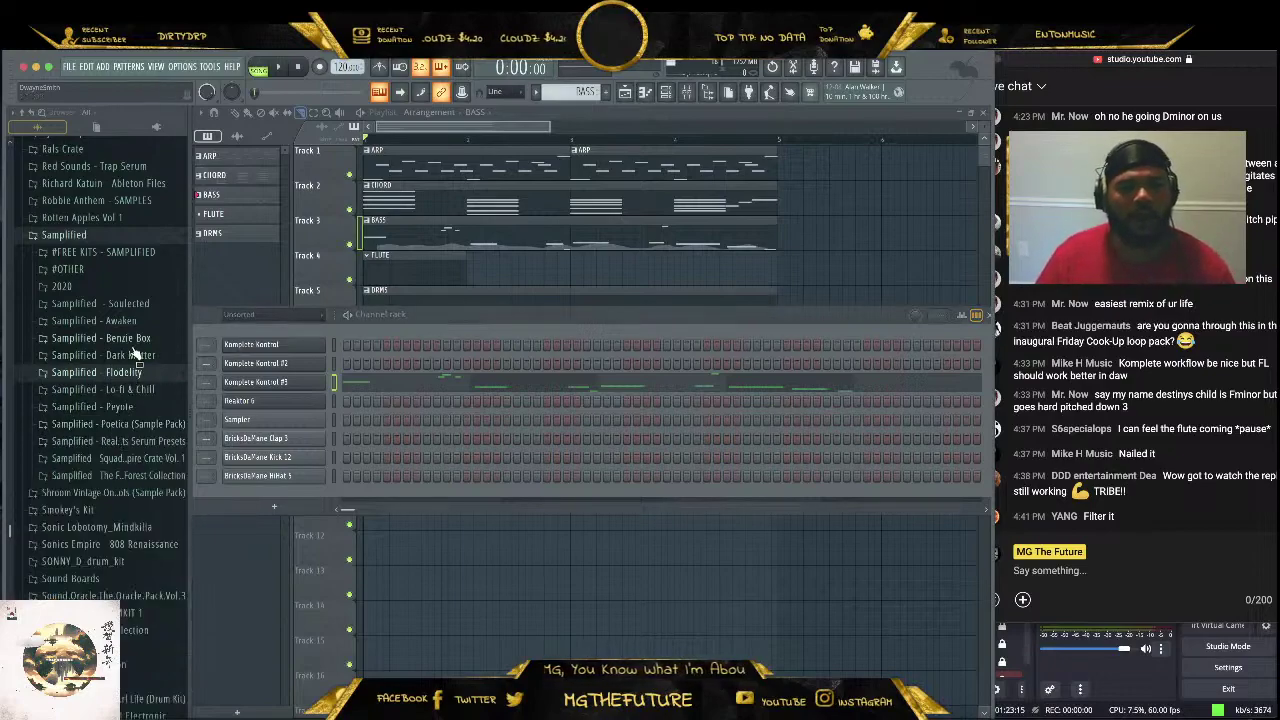
click(100, 303)
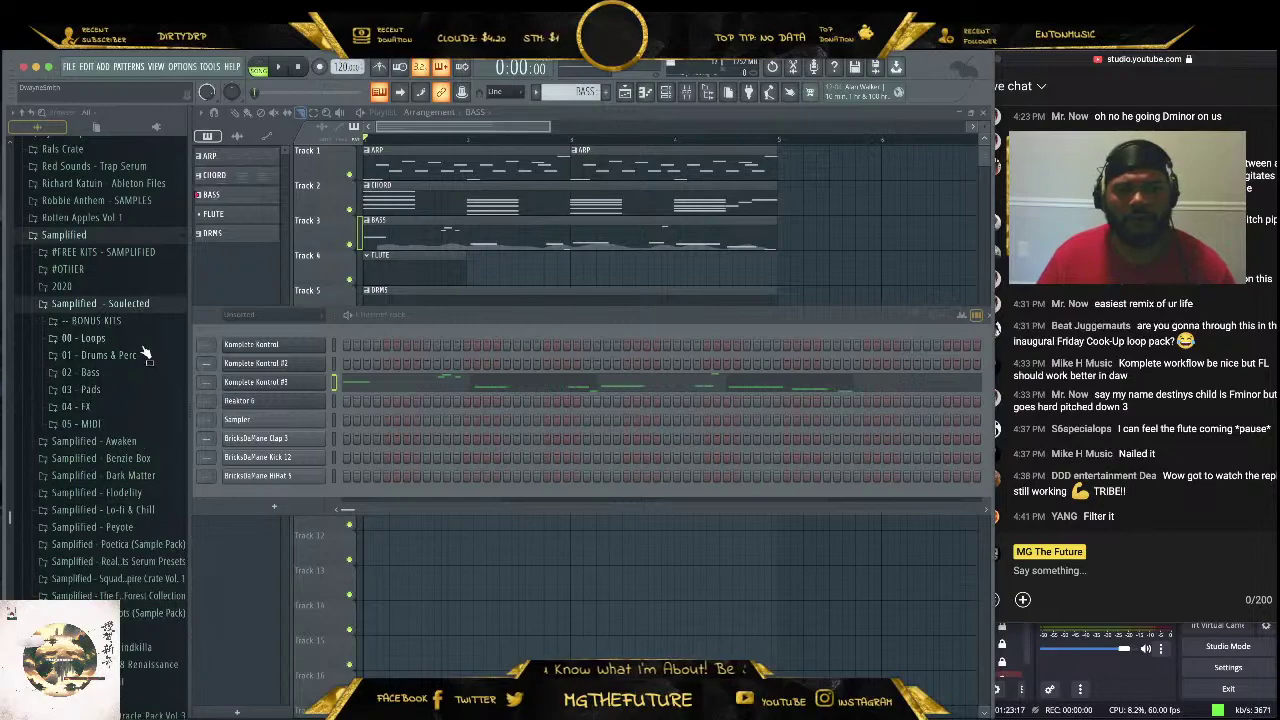
click(141, 343)
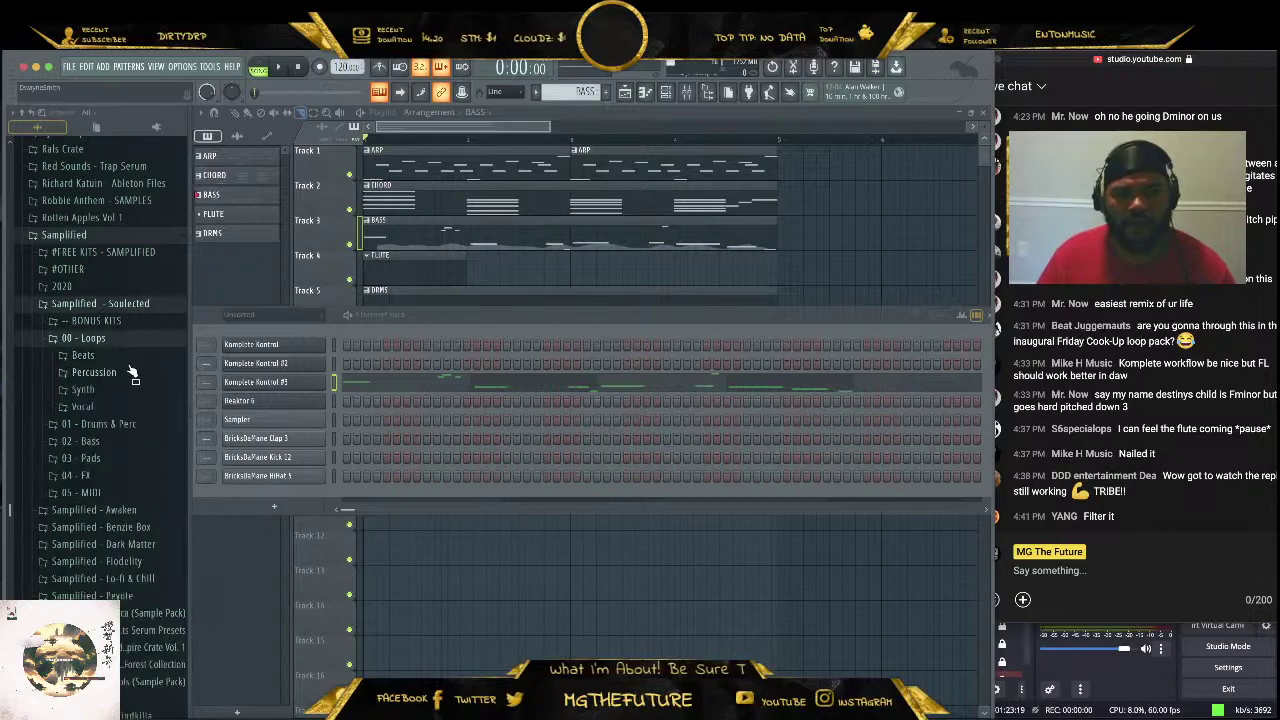
click(130, 372)
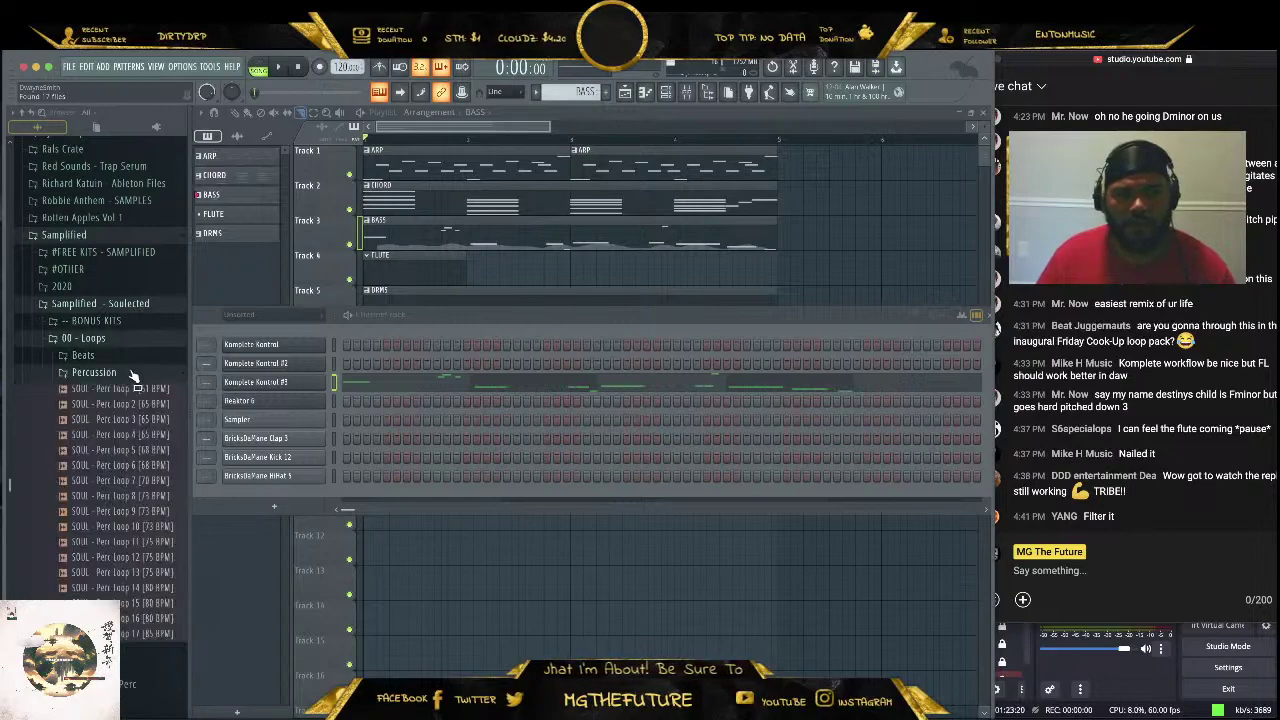
Audition the later SOUL - Perc Loop samples up to Perc Loop 17 [85 BPM] and collapse the Percussion folder
click(113, 542)
click(115, 559)
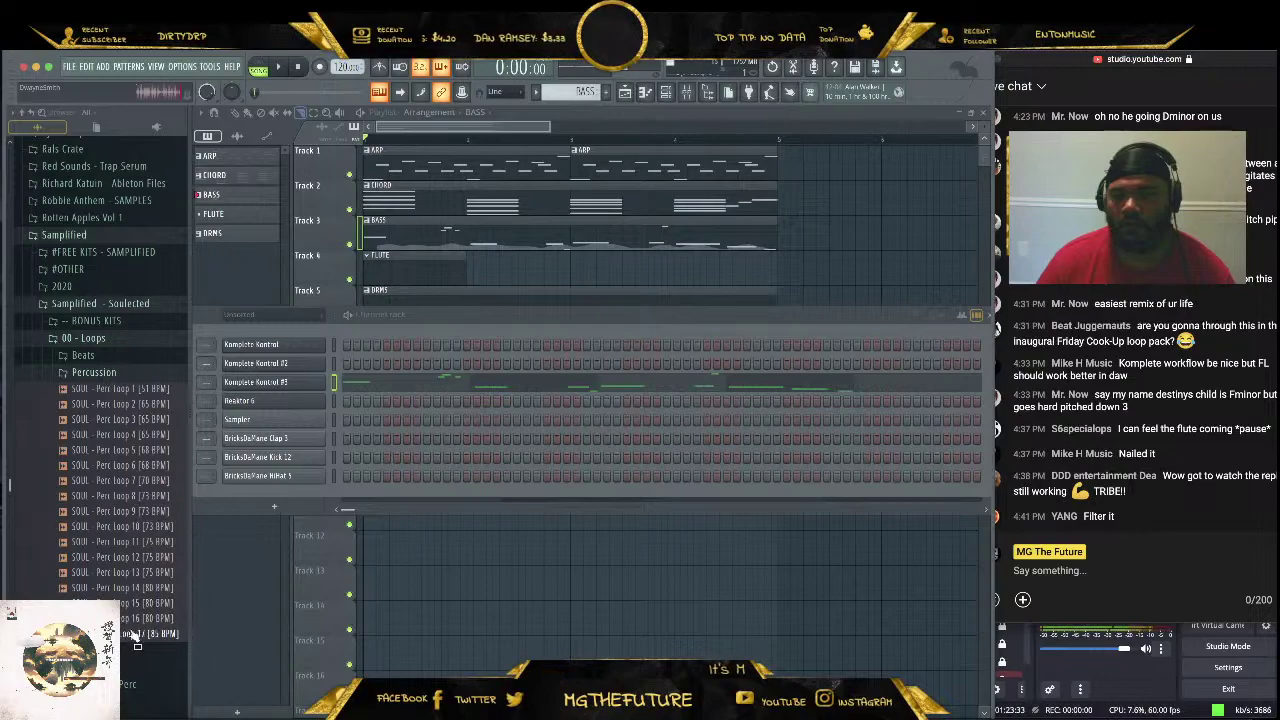
click(91, 370)
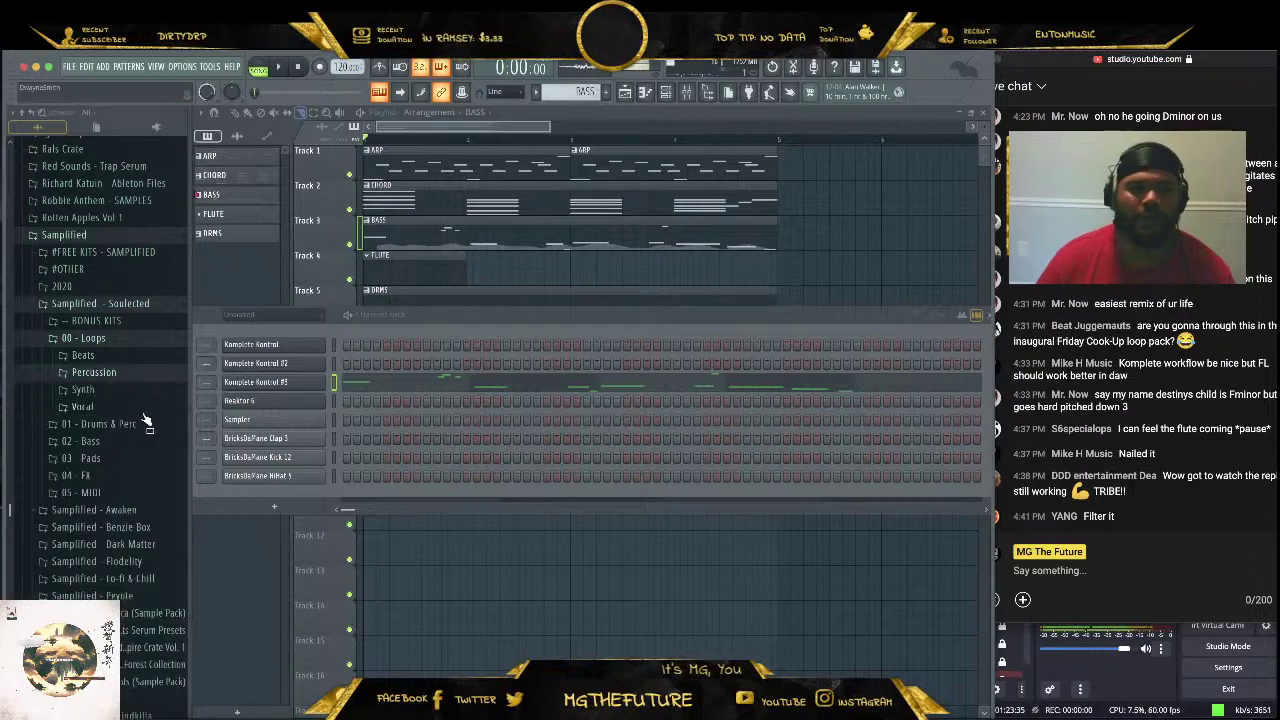
Open the Foley folder under 01 - Drums & Perc in the Soulected kit and select the DRMS pattern
click(134, 424)
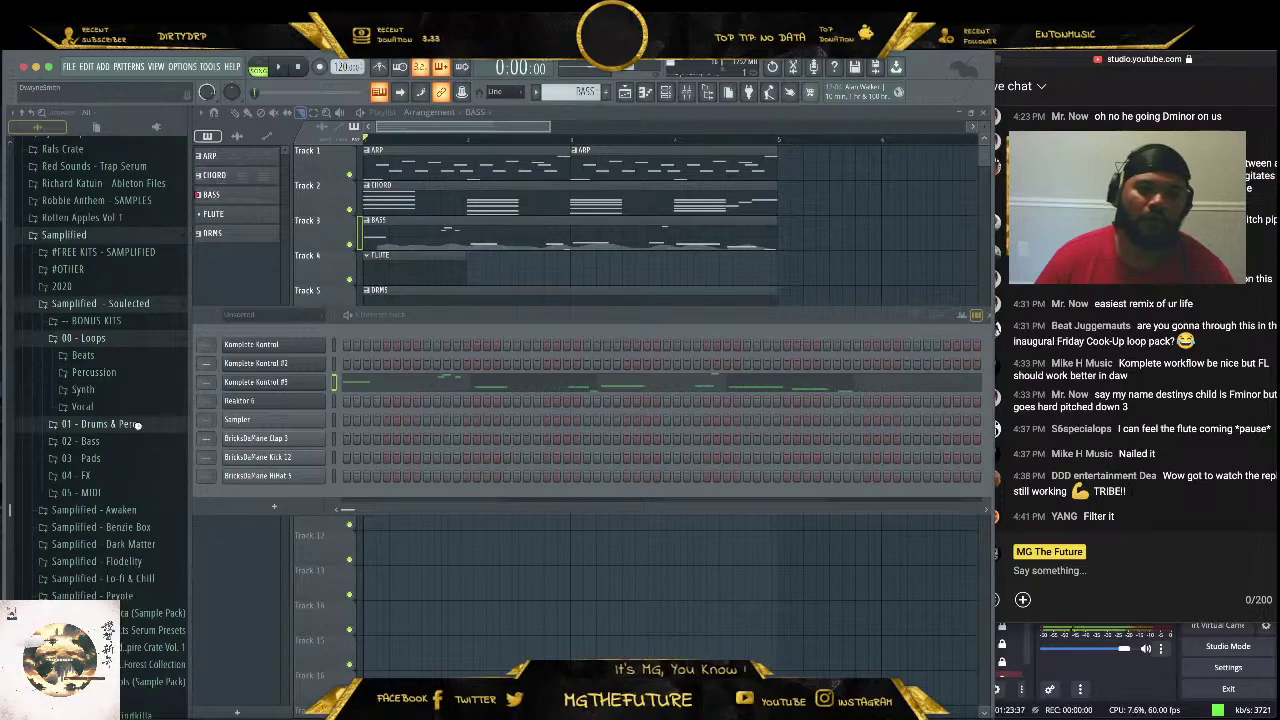
click(83, 458)
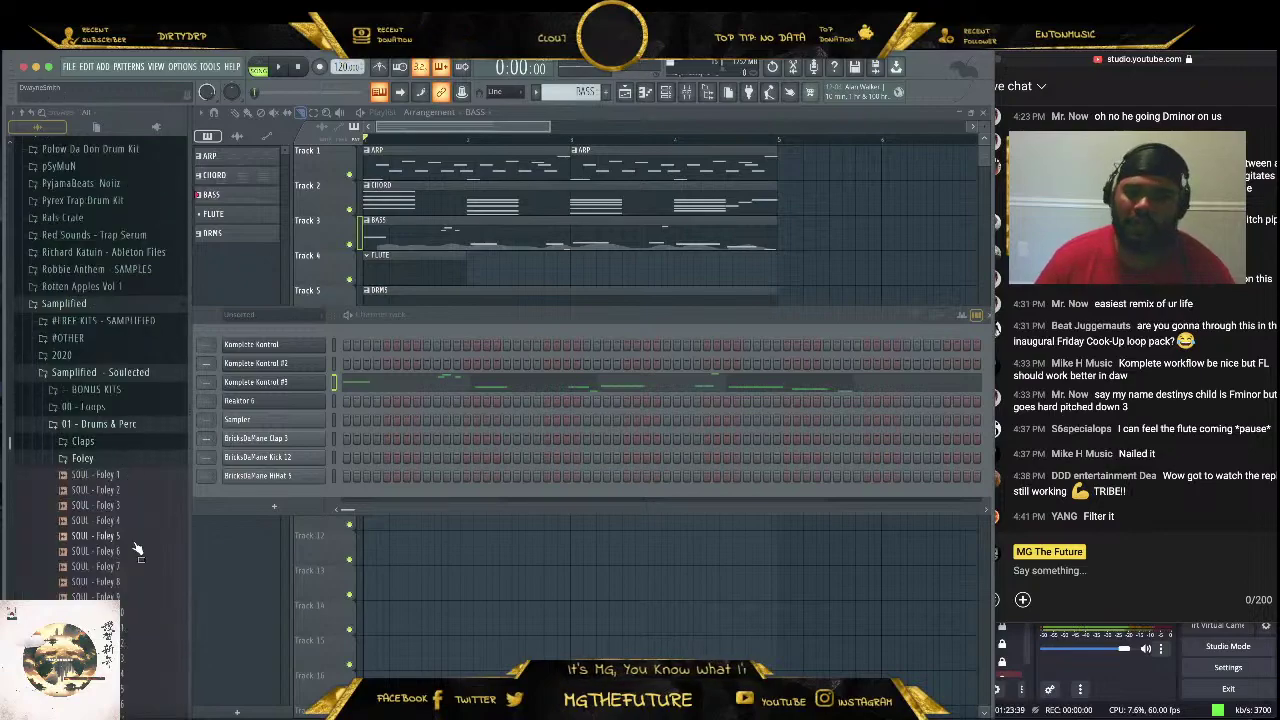
scroll(142, 549, down, 3)
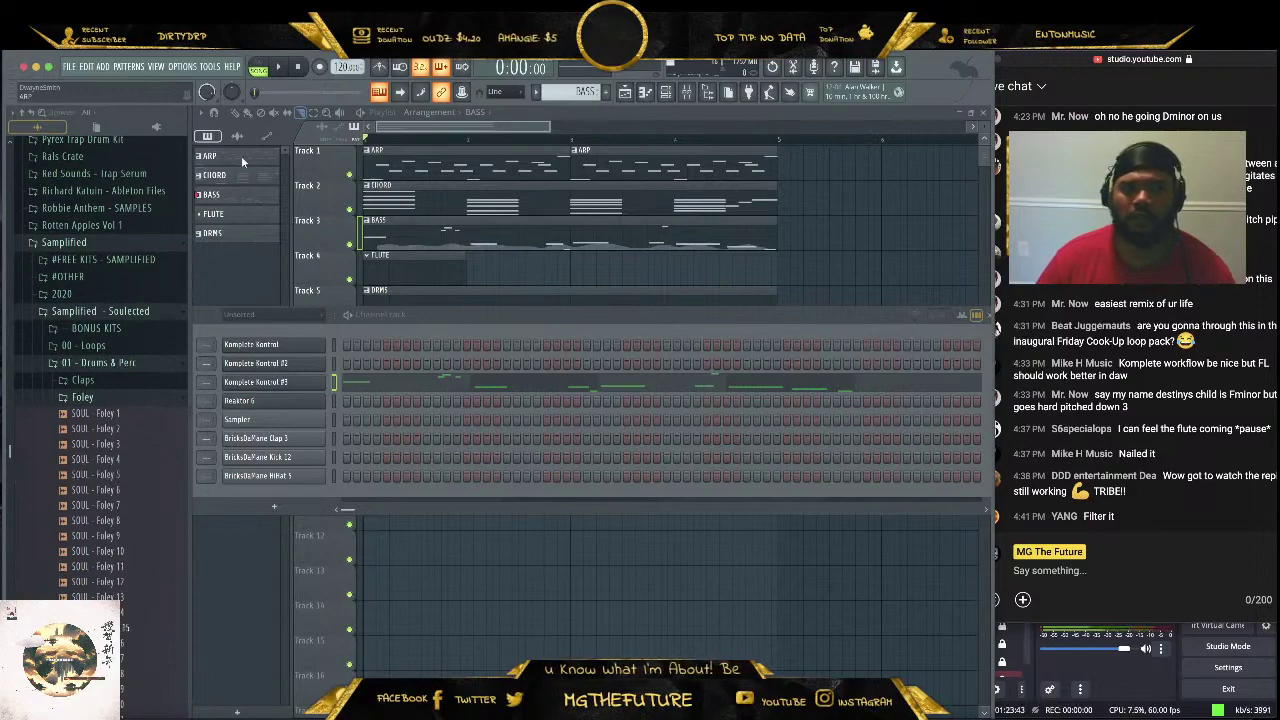
click(232, 234)
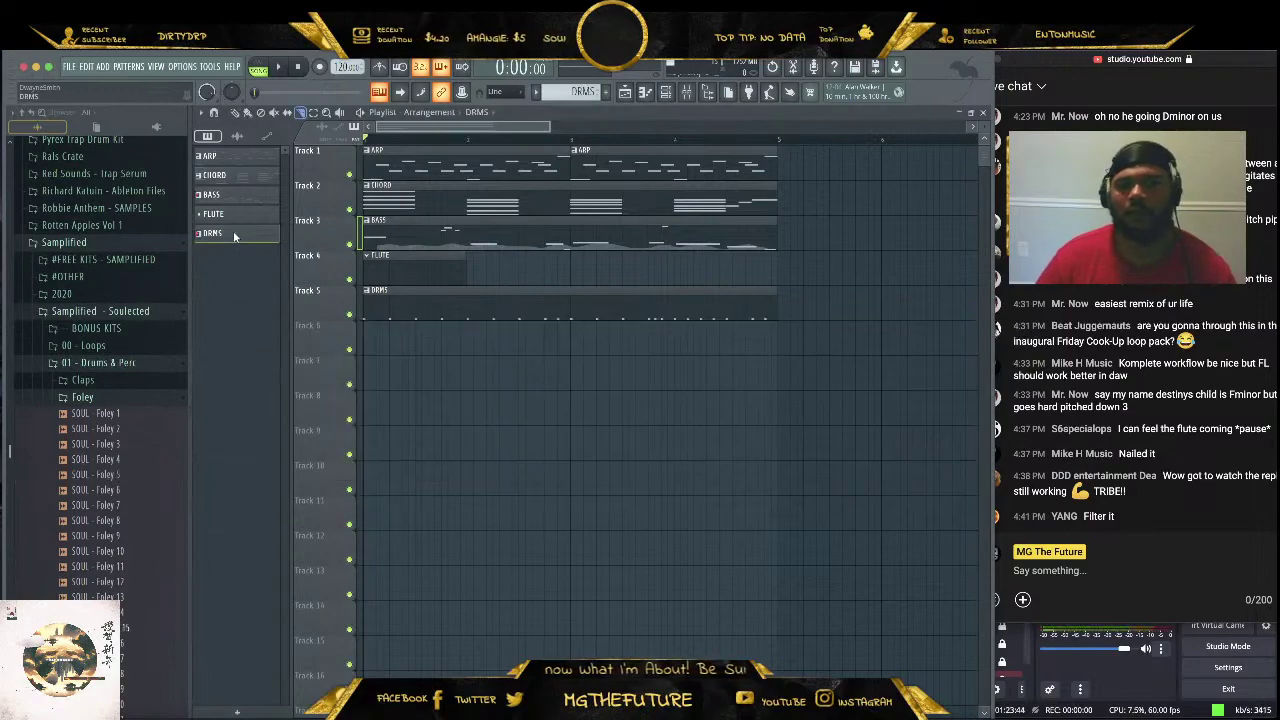
Open the channel rack for the DRMS pattern and add the SOUL - Foley 32 sample as a new channel
click(668, 92)
drag(554, 322, 546, 304)
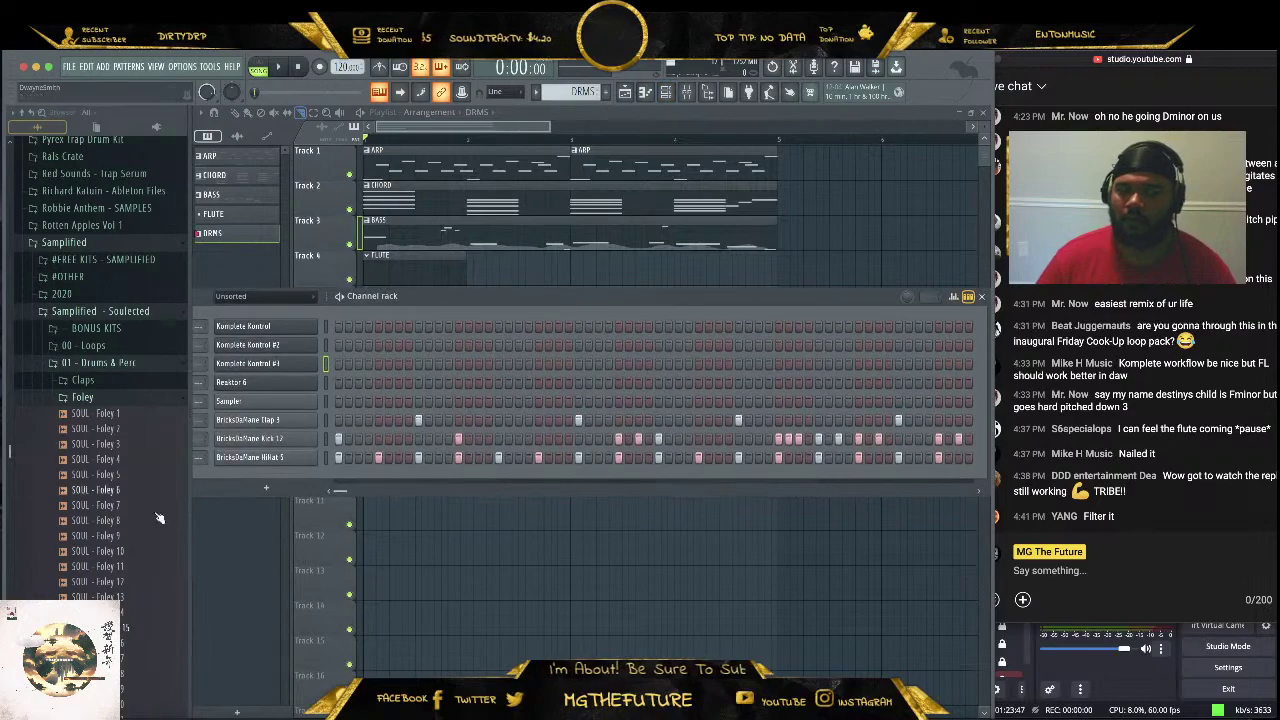
scroll(90, 550, down, 6)
scroll(88, 553, down, 3)
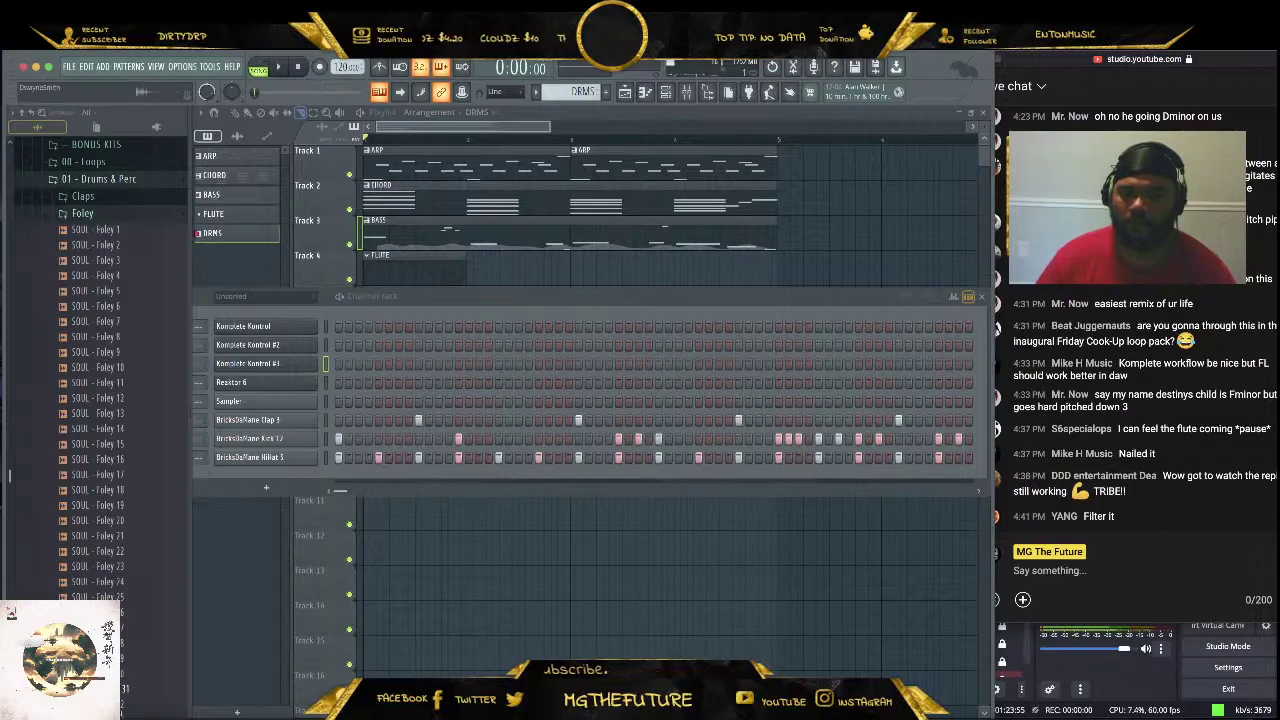
scroll(88, 553, down, 3)
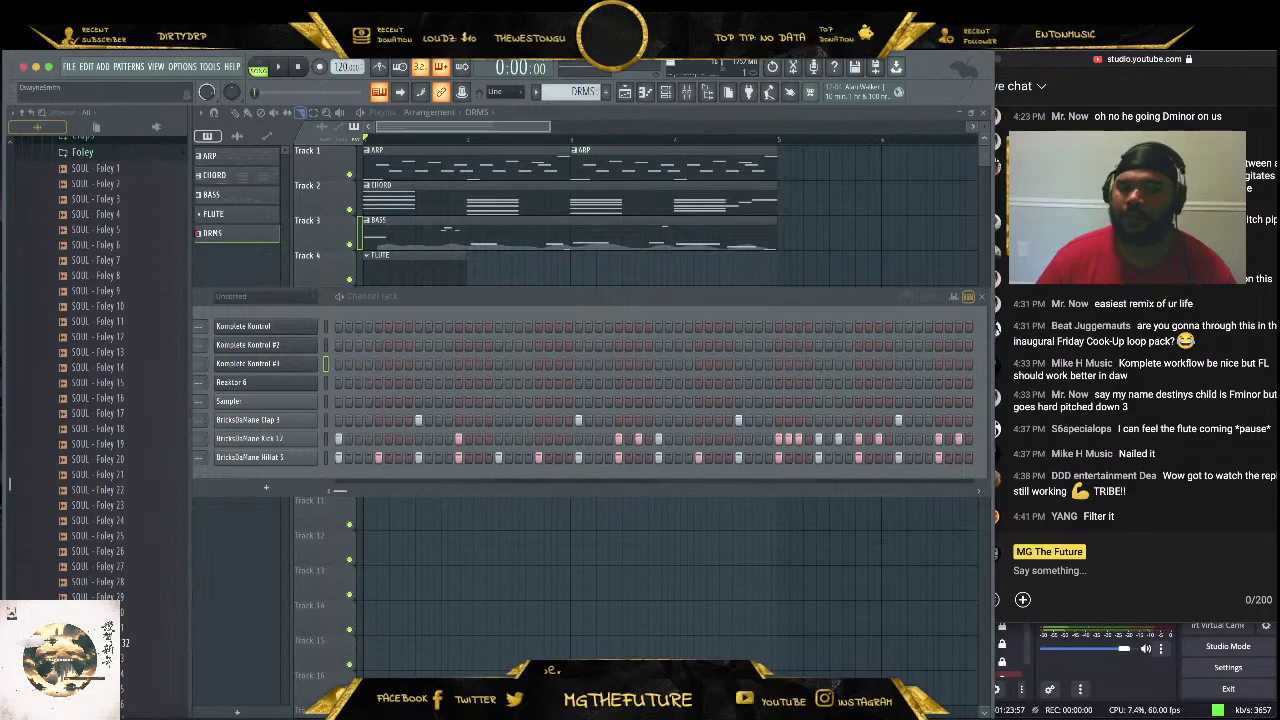
drag(279, 482, 391, 481)
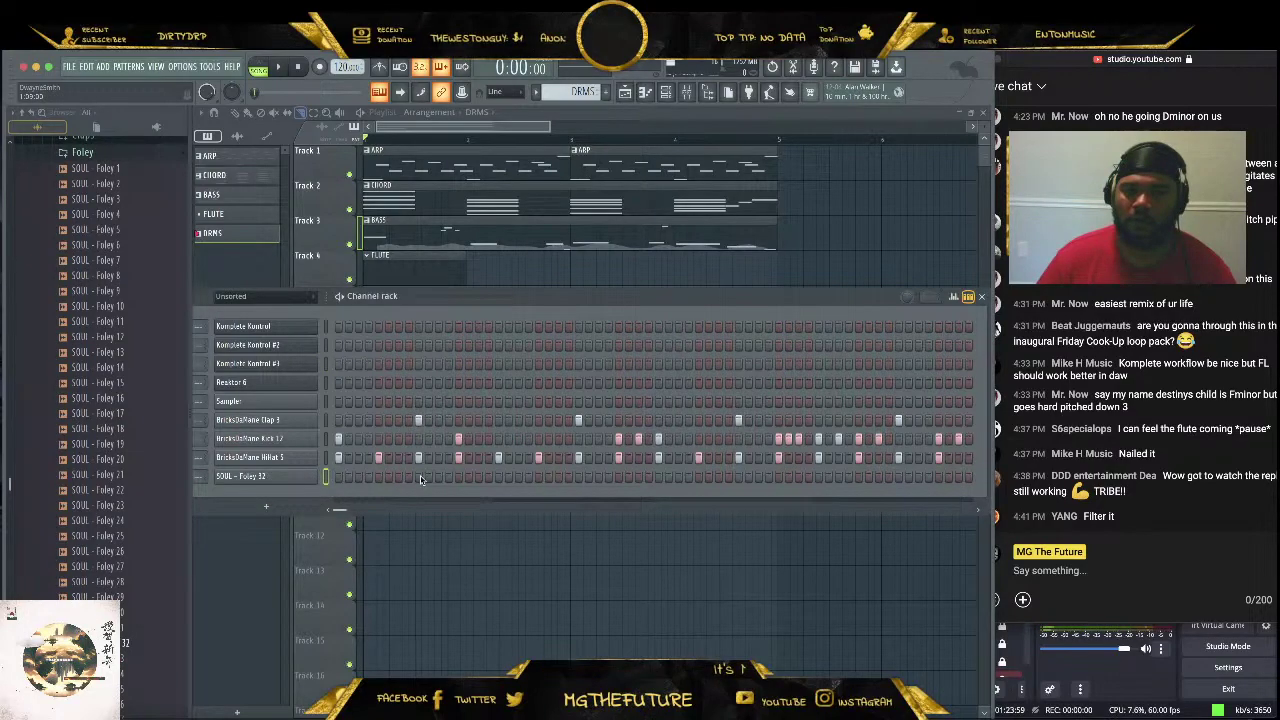
Place SOUL - Foley 32 hits on steps 9 and 41 while playing the arrangement
click(419, 476)
key(space)
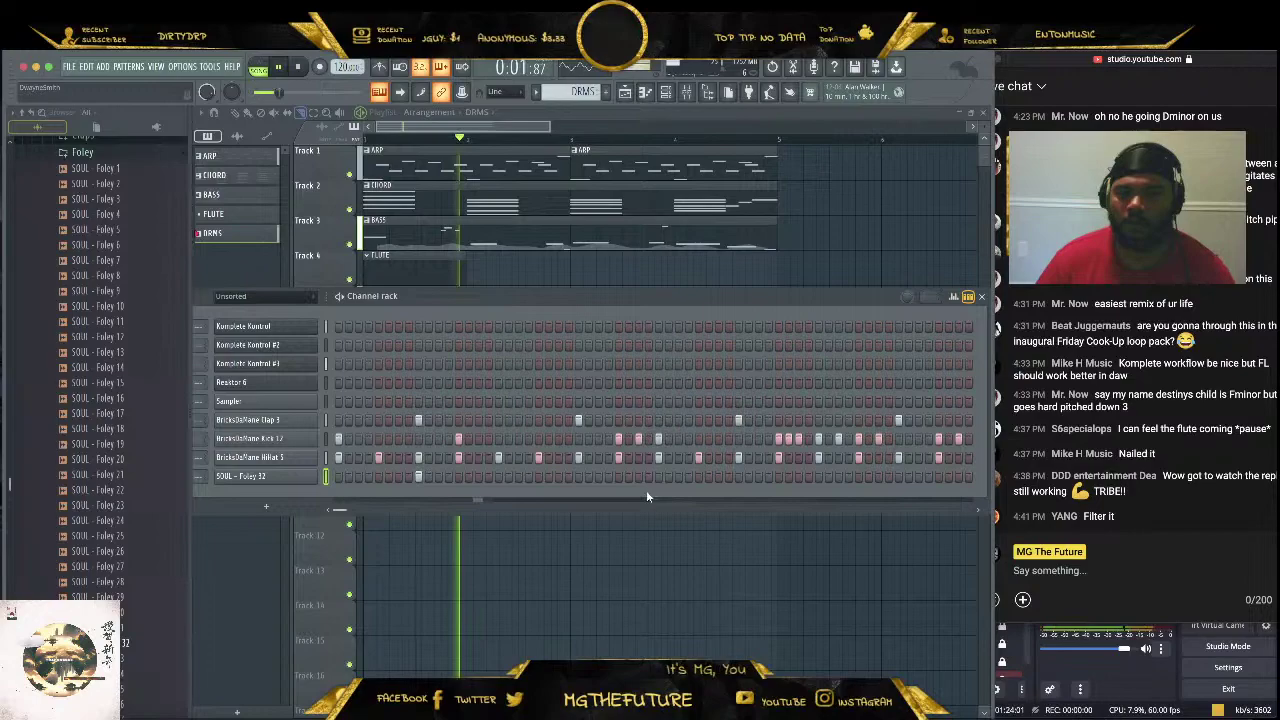
click(739, 477)
Add SOUL - Foley 39 as a new channel with a hit on step 31, and reposition the rack to reach the channel knobs
scroll(114, 443, down, 4)
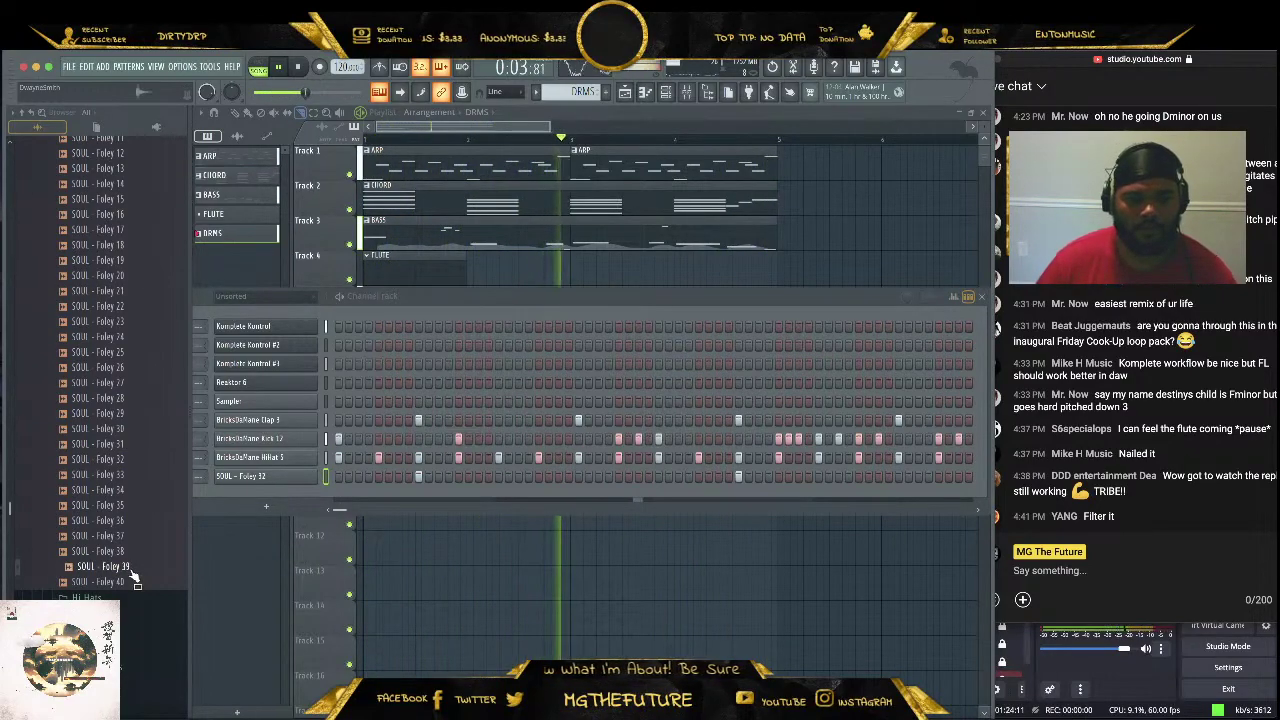
drag(135, 576, 300, 495)
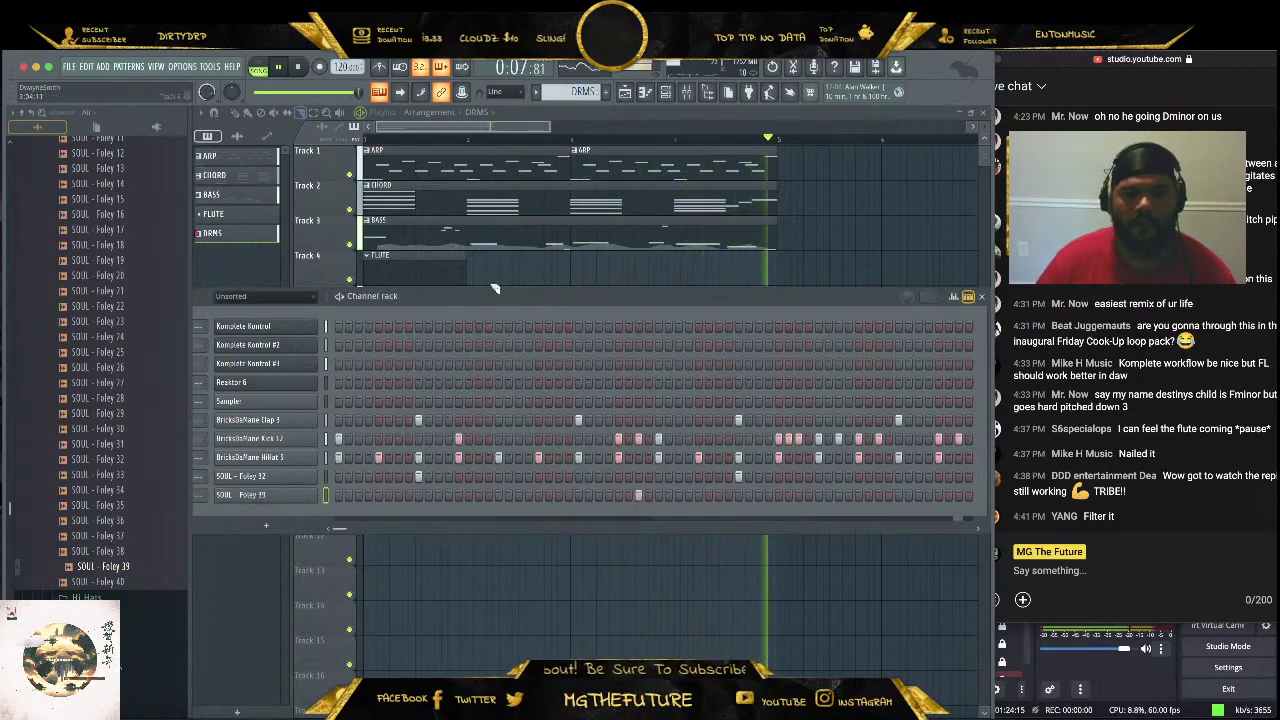
drag(500, 293, 565, 270)
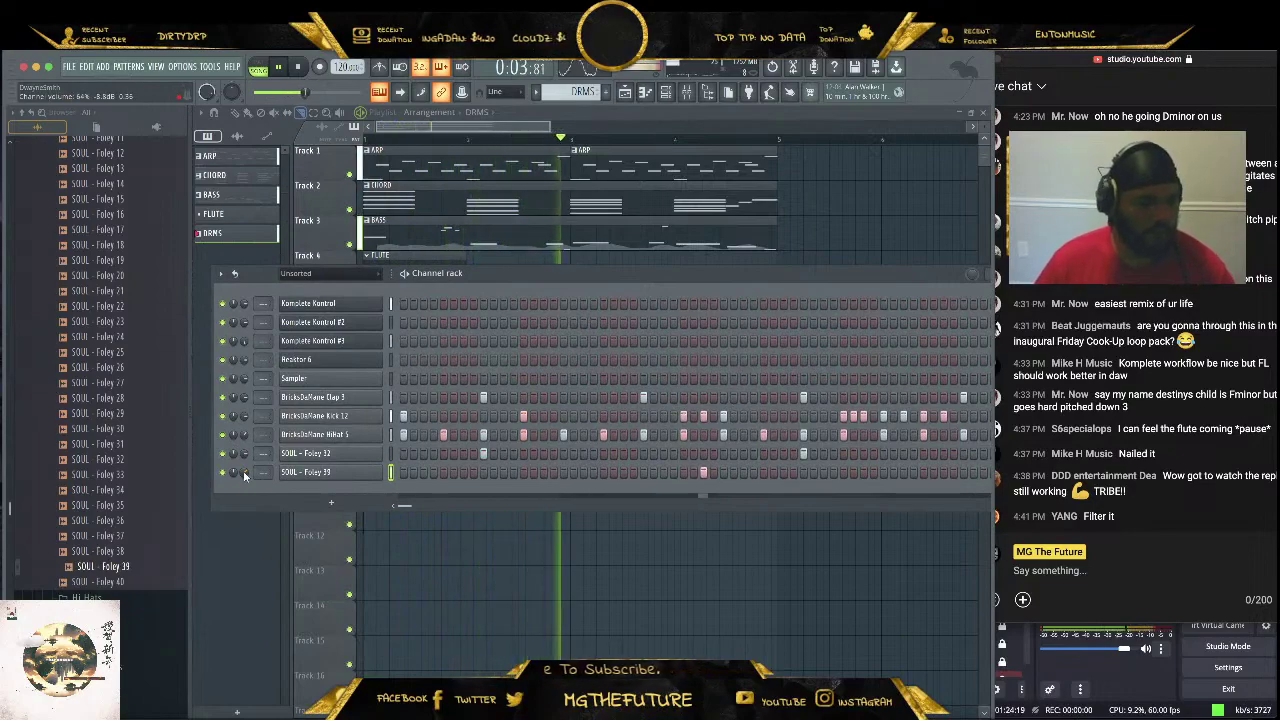
Add SOUL - Foley 1 as a new channel with hits on steps 1 and 33, and restart playback
scroll(95, 370, up, 5)
scroll(95, 370, up, 1)
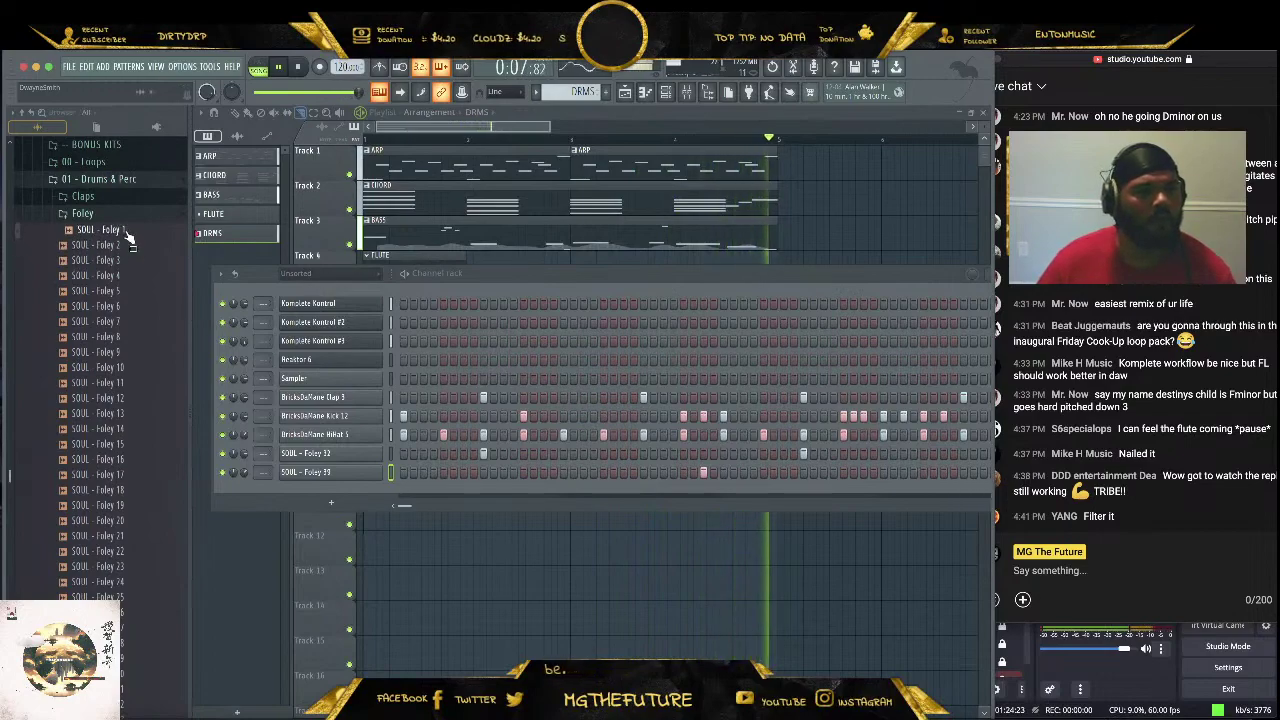
drag(124, 232, 336, 490)
click(404, 493)
key(space)
key(space)
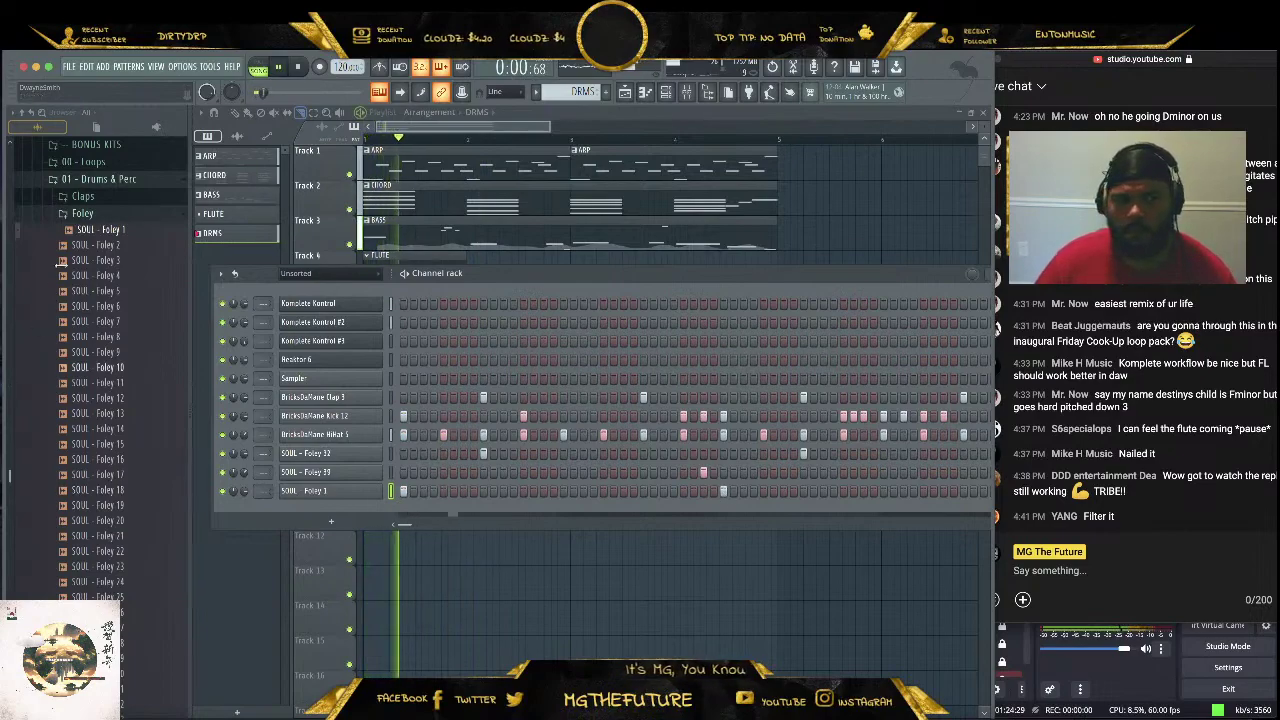
Replace the SOUL - Foley 1 channel's sample with SOUL - Foley 7 and add hits on steps 13 and 45 during playback
key(space)
click(100, 290)
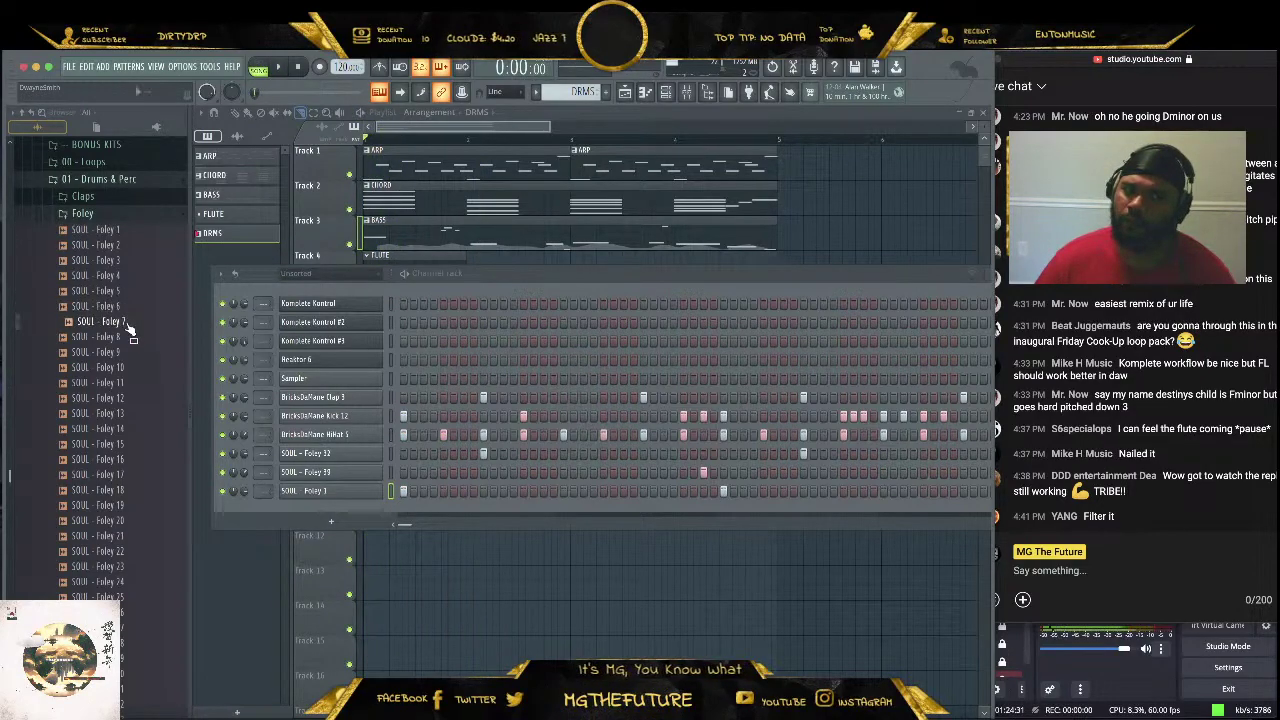
drag(127, 330, 320, 490)
key(space)
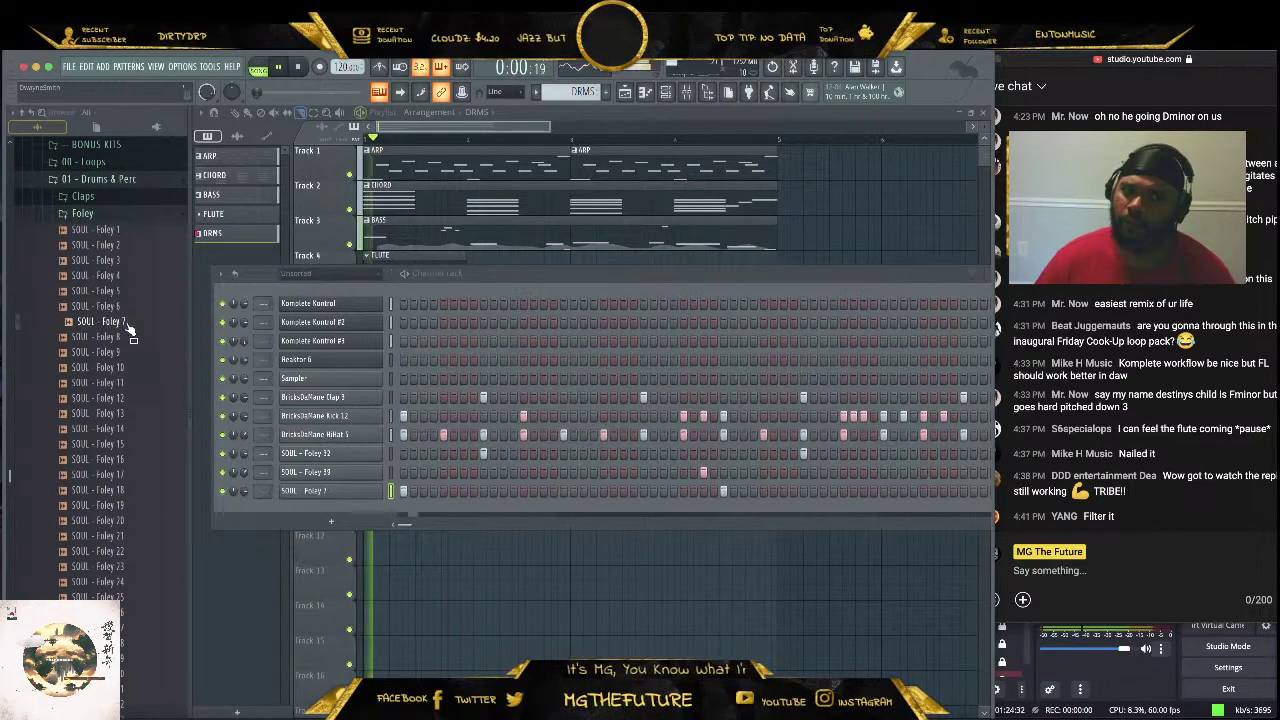
click(524, 491)
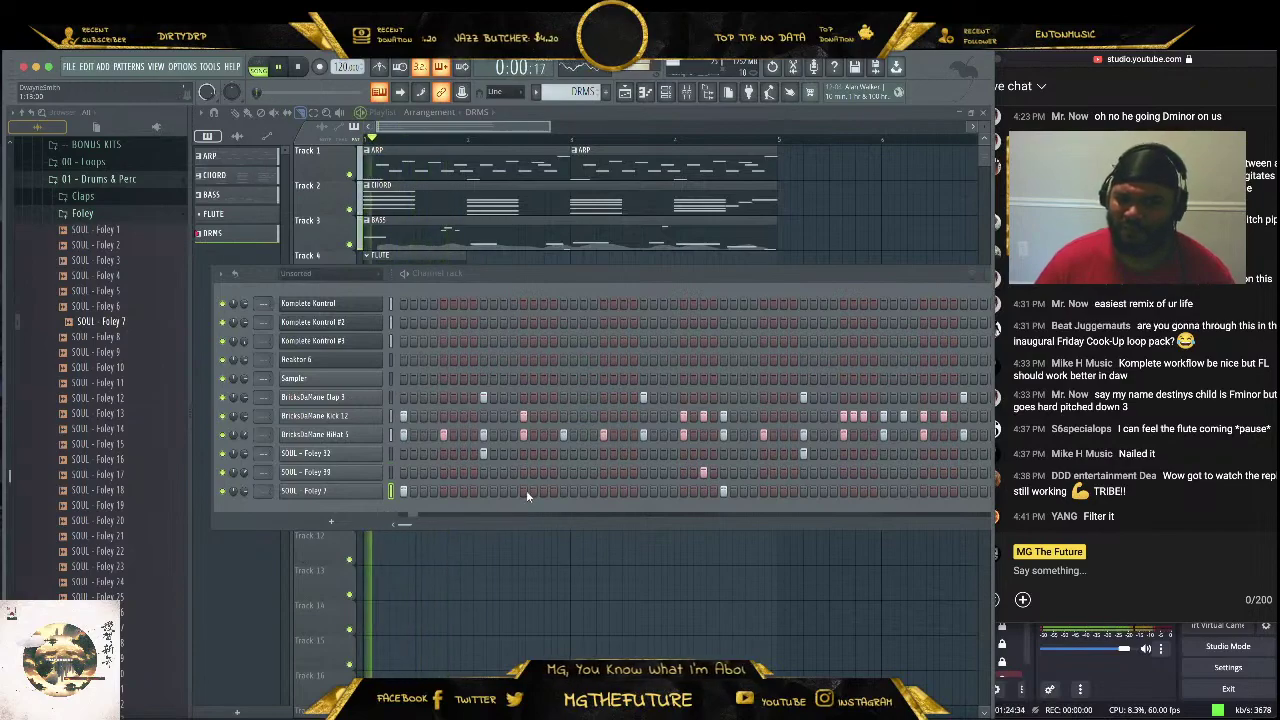
click(844, 491)
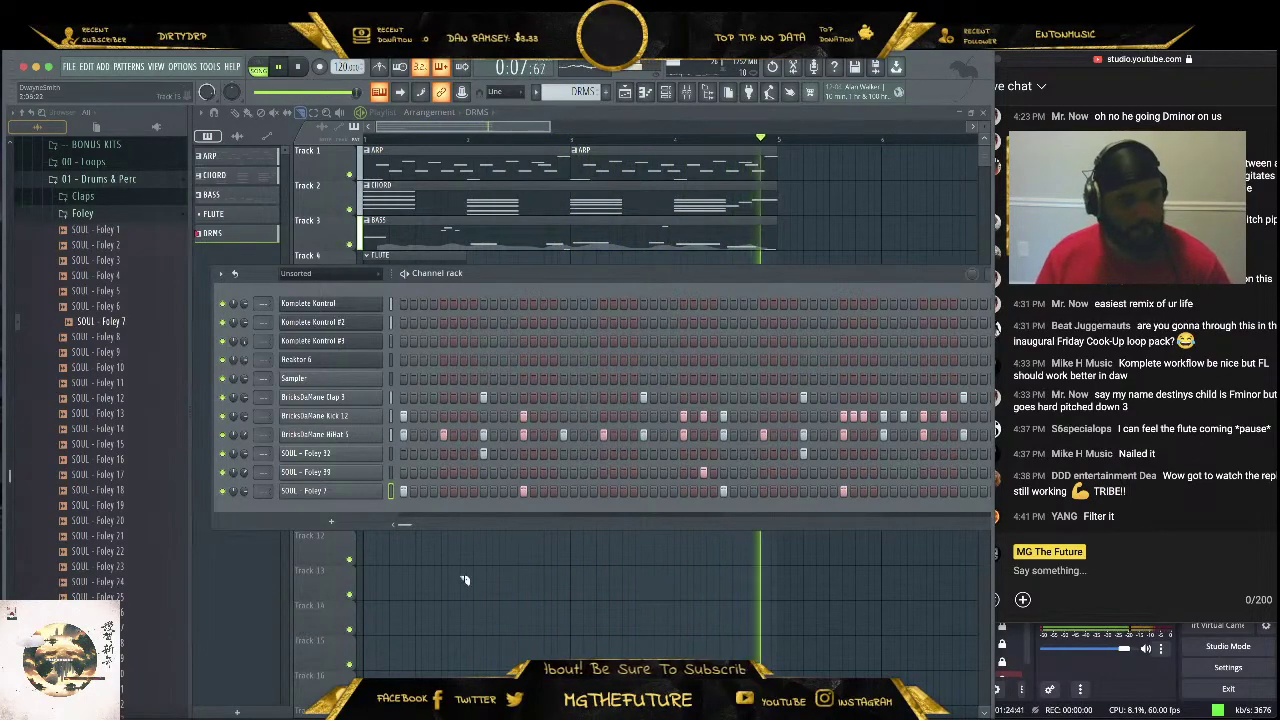
Add SOUL - Foley 38 as a new channel, reposition the rack to show the full pattern, and place a hit on step 63
scroll(128, 505, down, 6)
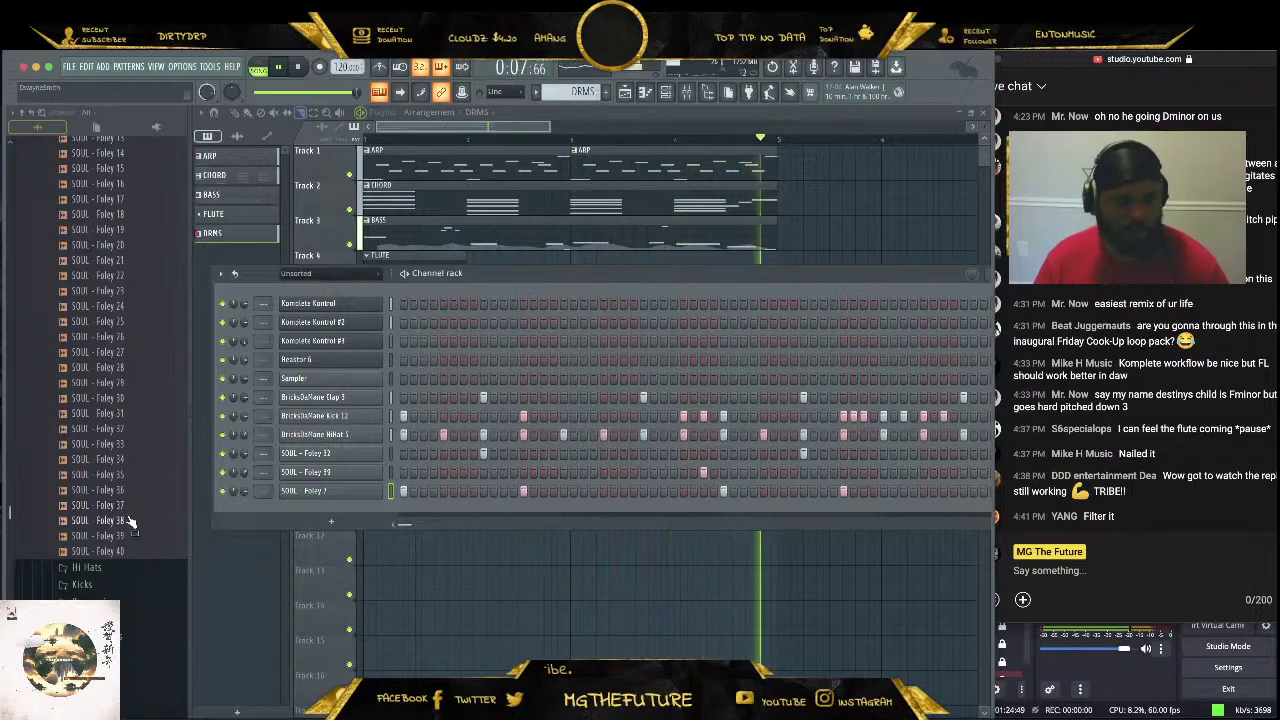
drag(130, 522, 480, 459)
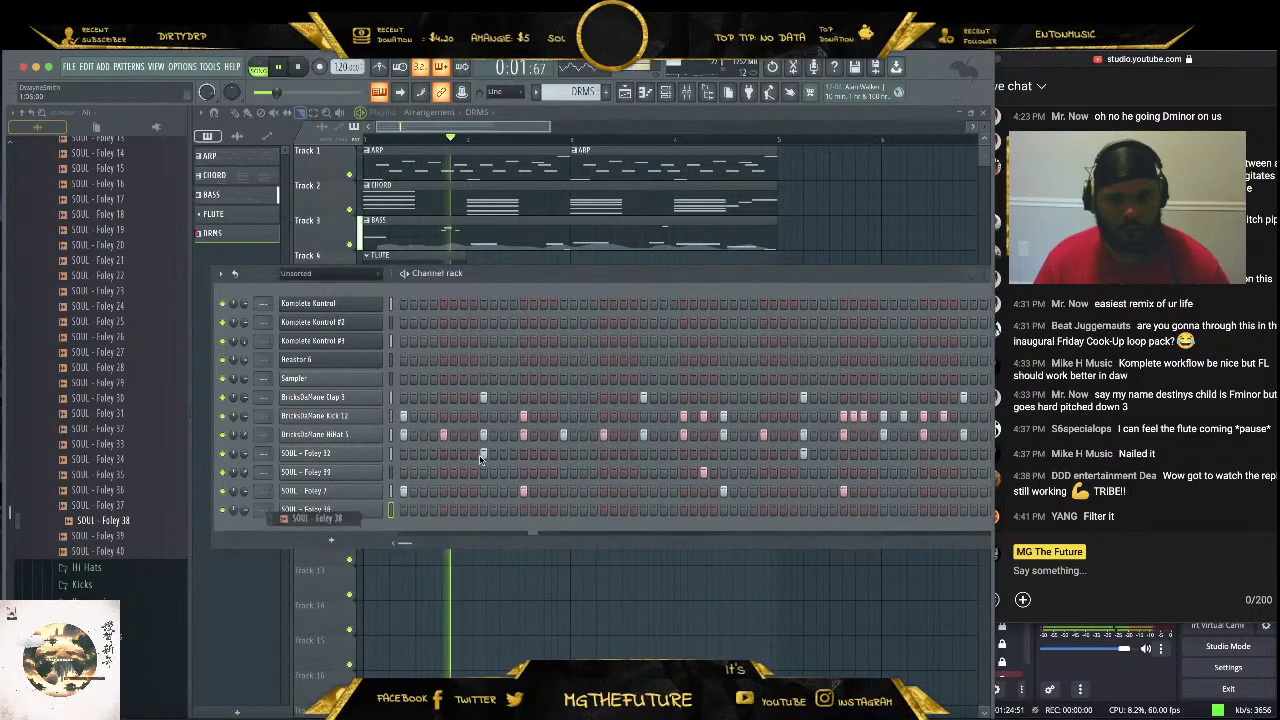
drag(712, 275, 639, 232)
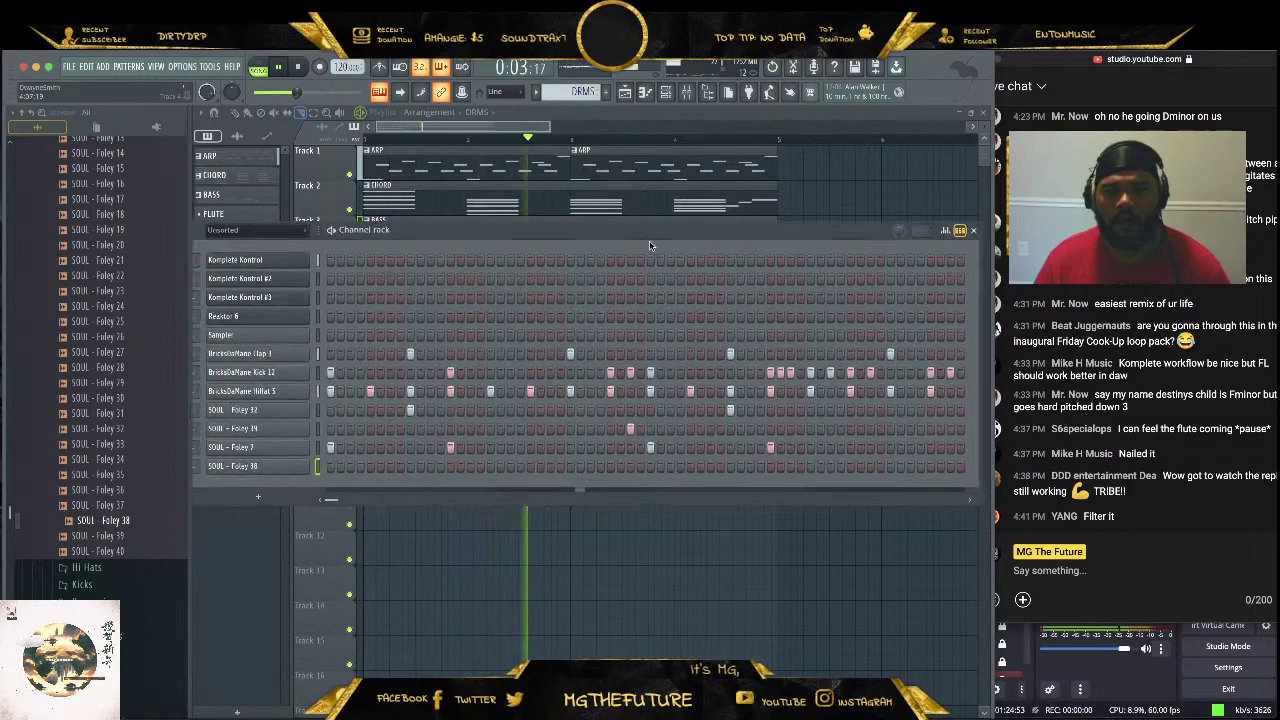
click(950, 469)
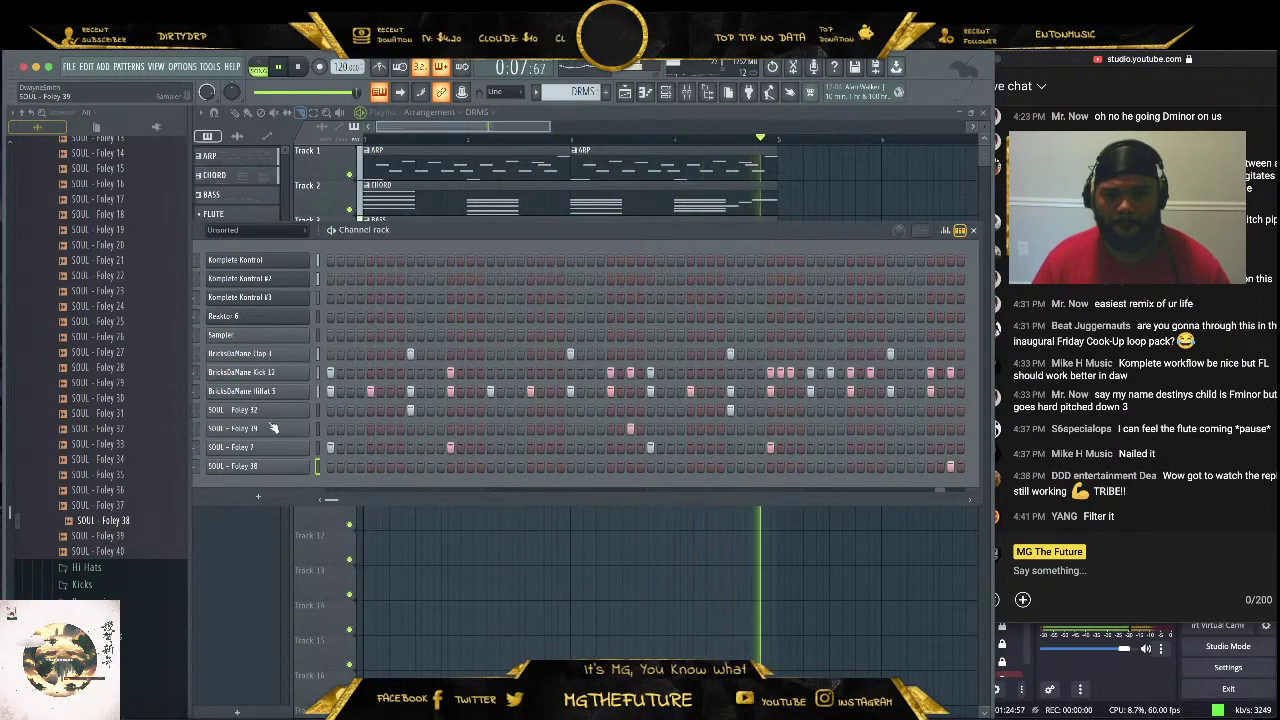
Assign the SOUL - Foley 32 and SOUL - Foley 39 channels to cut group 5 in their miscellaneous settings
click(240, 409)
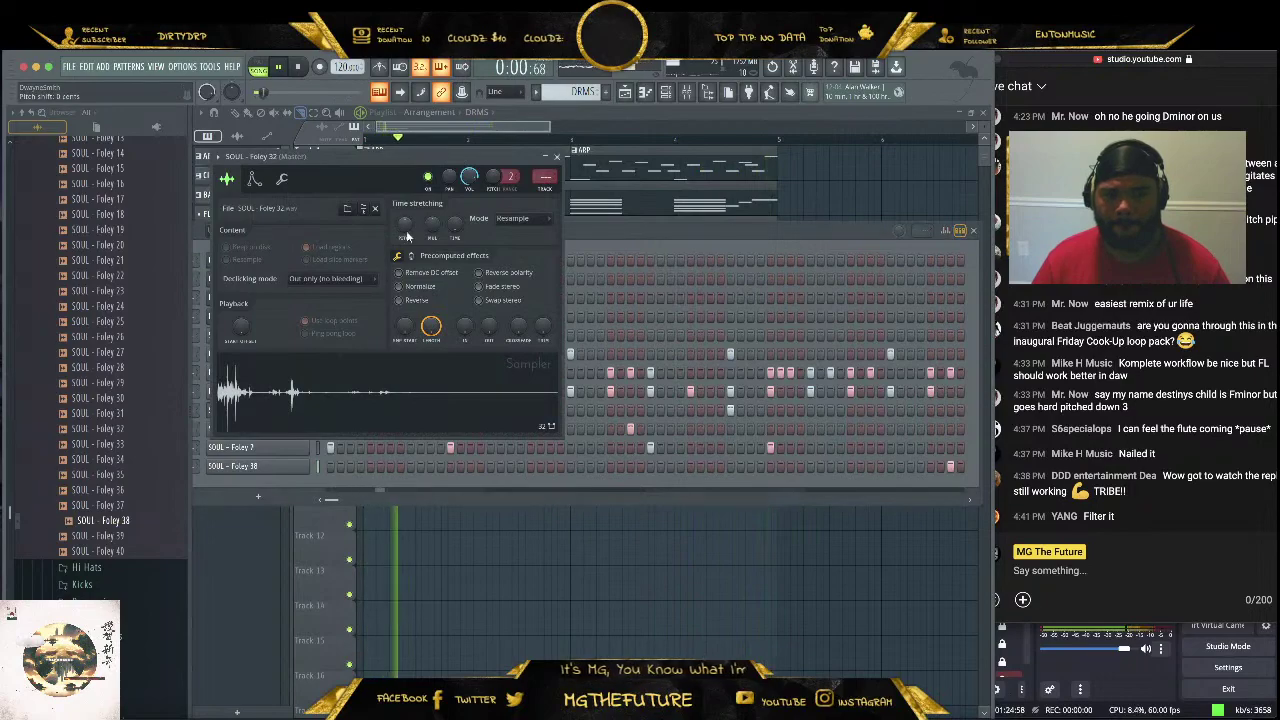
click(281, 178)
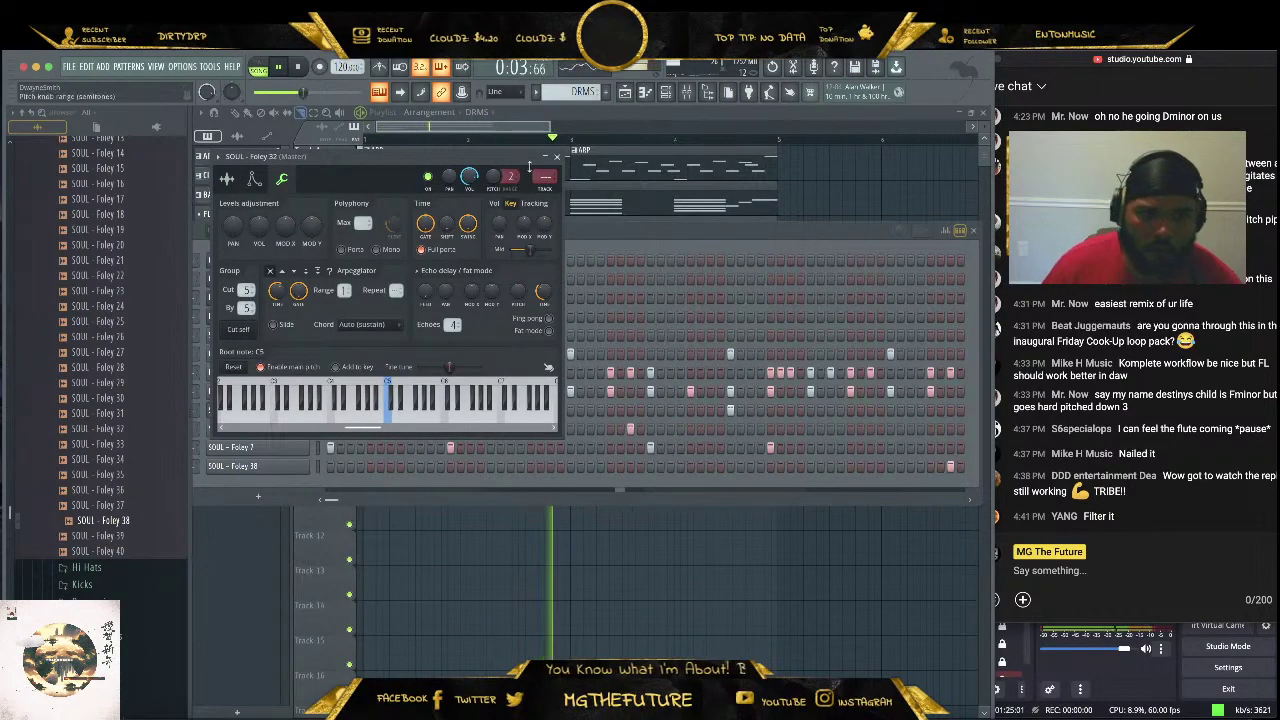
click(557, 156)
click(277, 429)
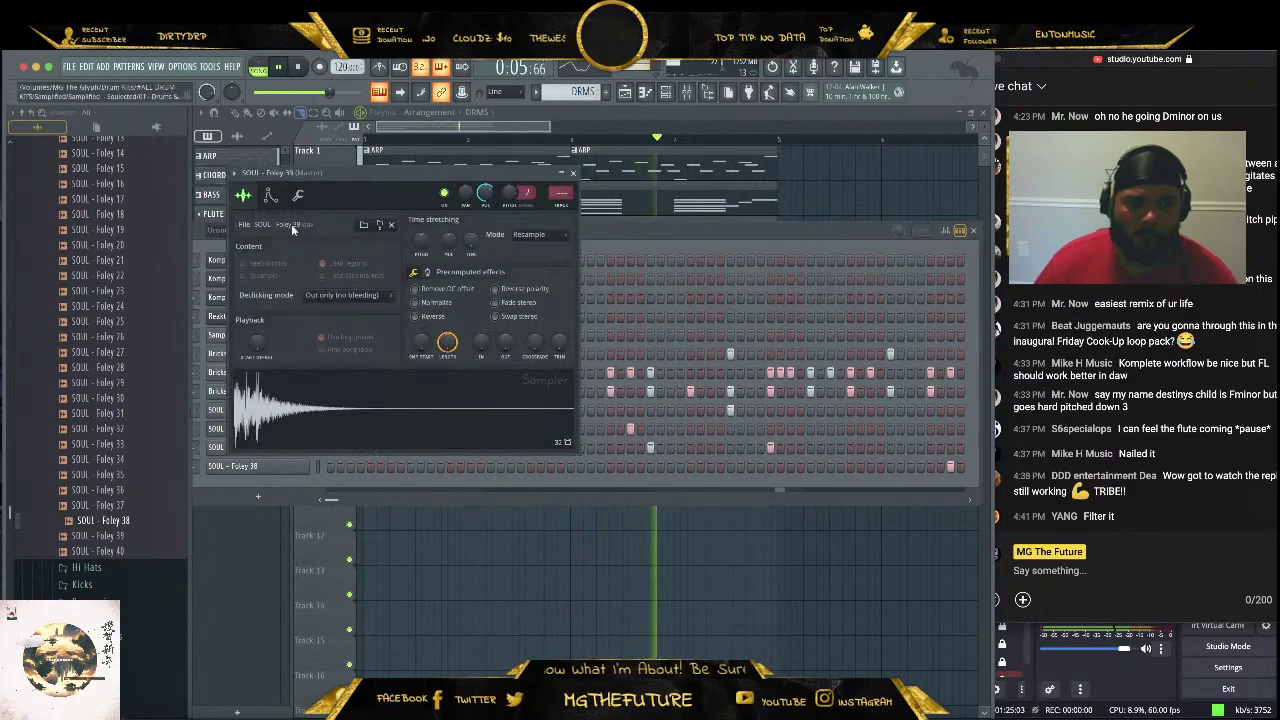
click(297, 194)
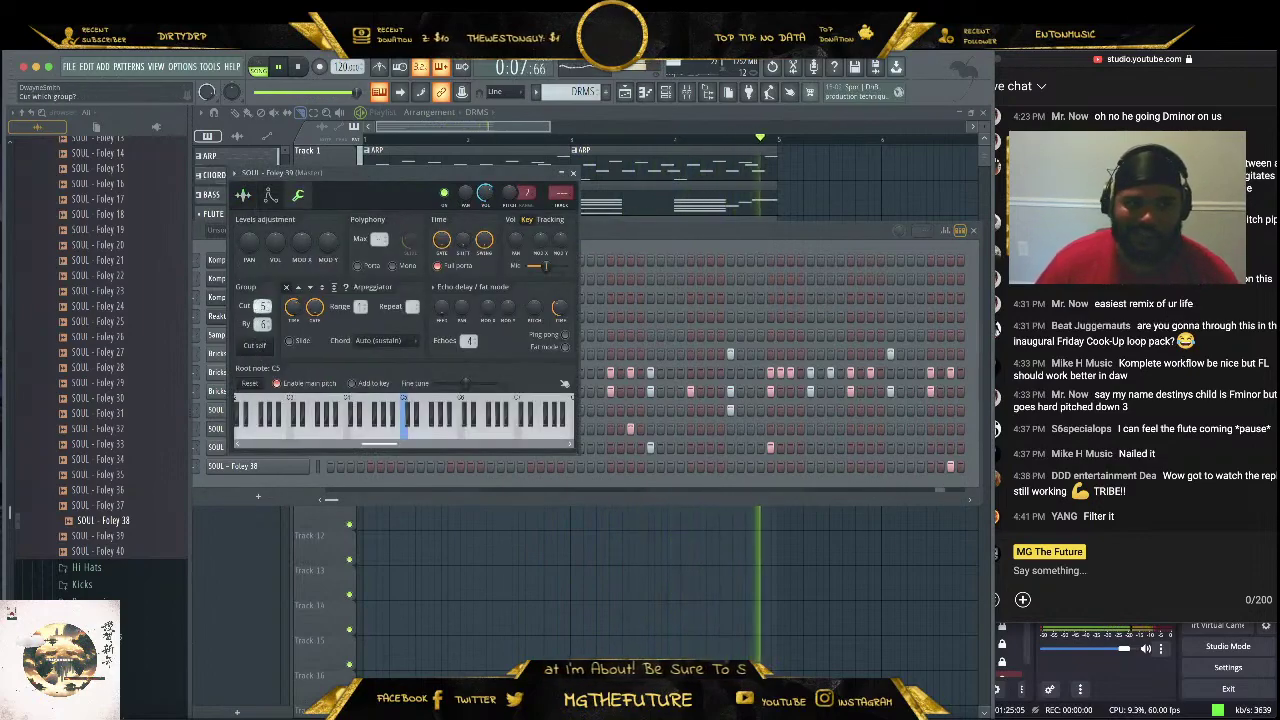
click(573, 174)
Assign the SOUL - Foley 7 and SOUL - Foley 38 channels to cut group 5 in their miscellaneous settings
click(317, 426)
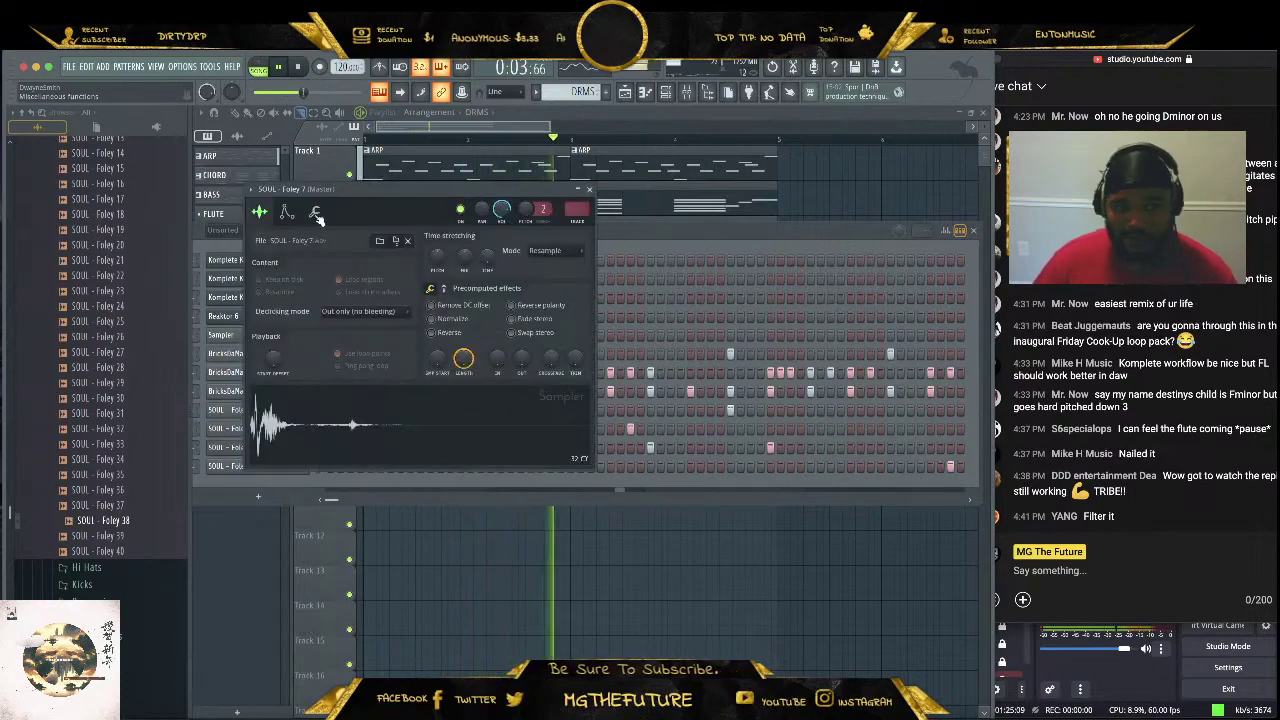
click(315, 214)
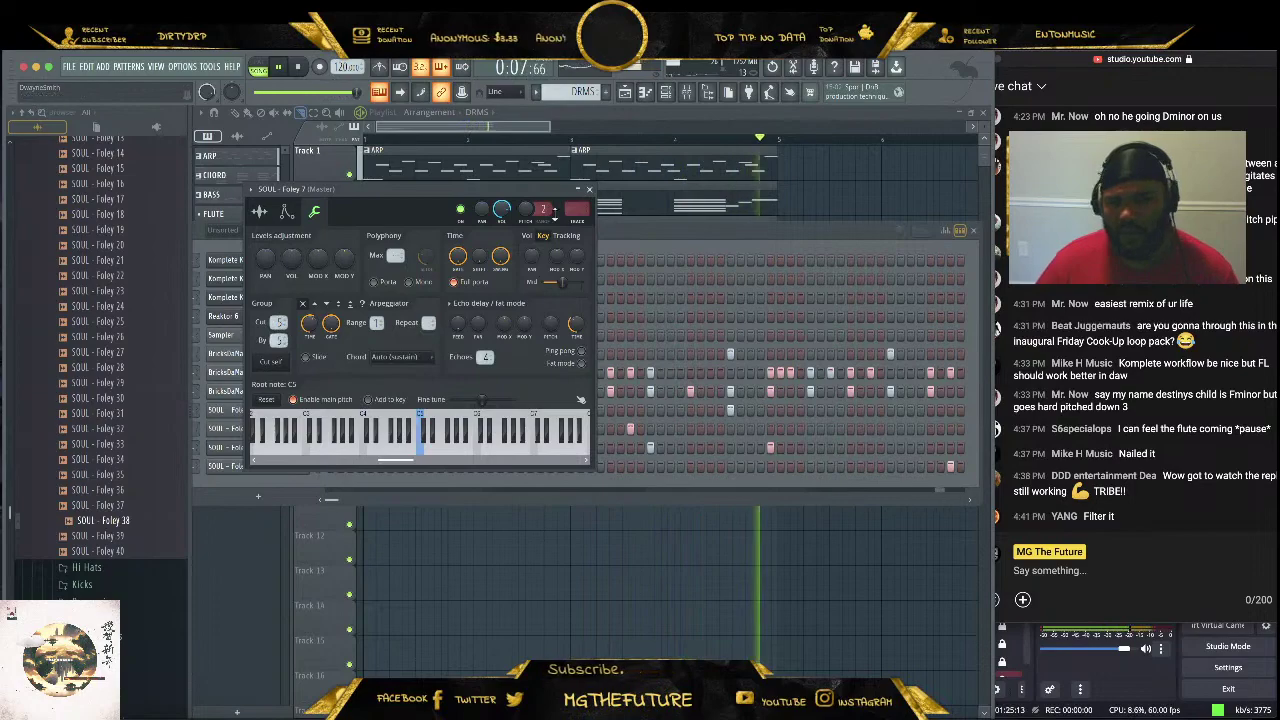
click(590, 190)
click(257, 465)
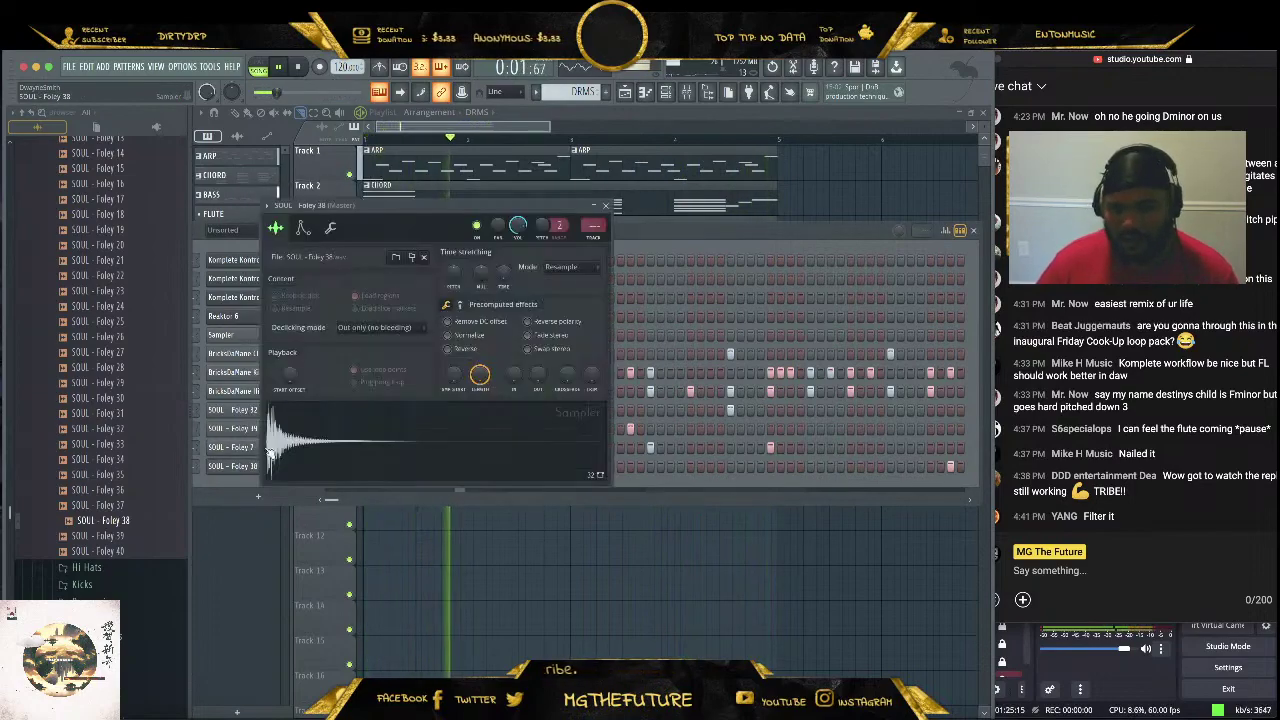
click(330, 228)
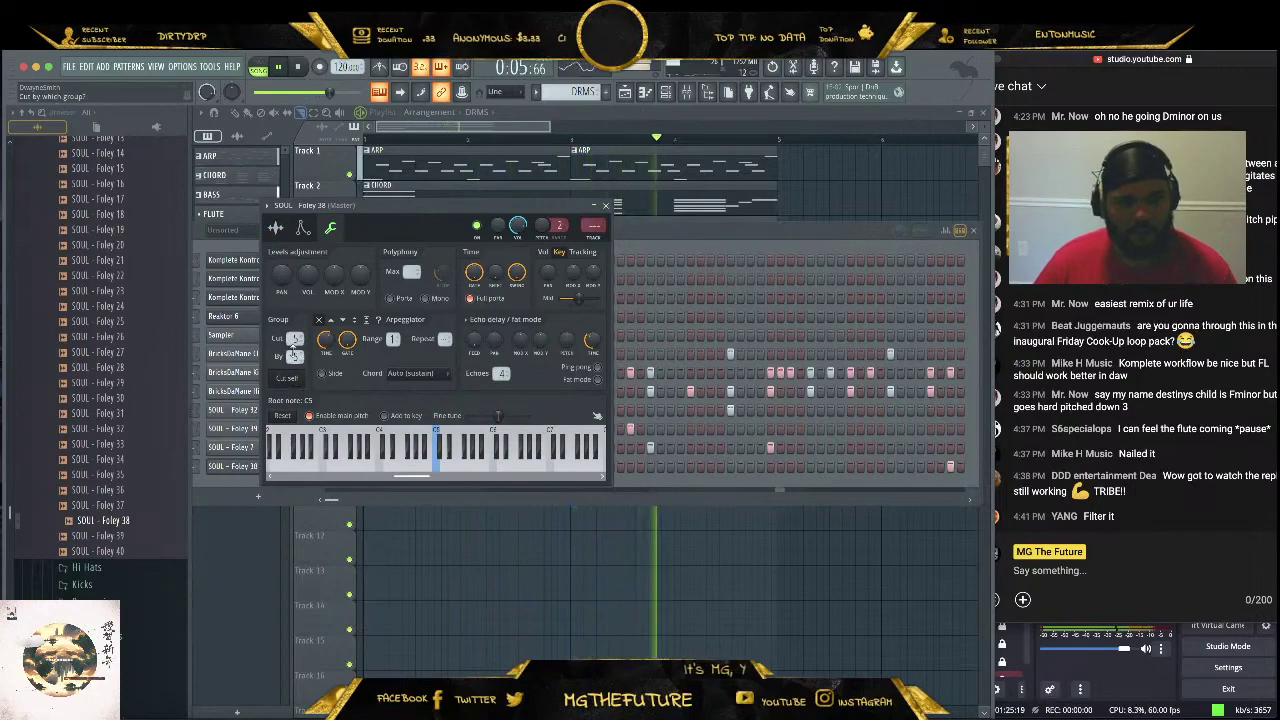
click(605, 206)
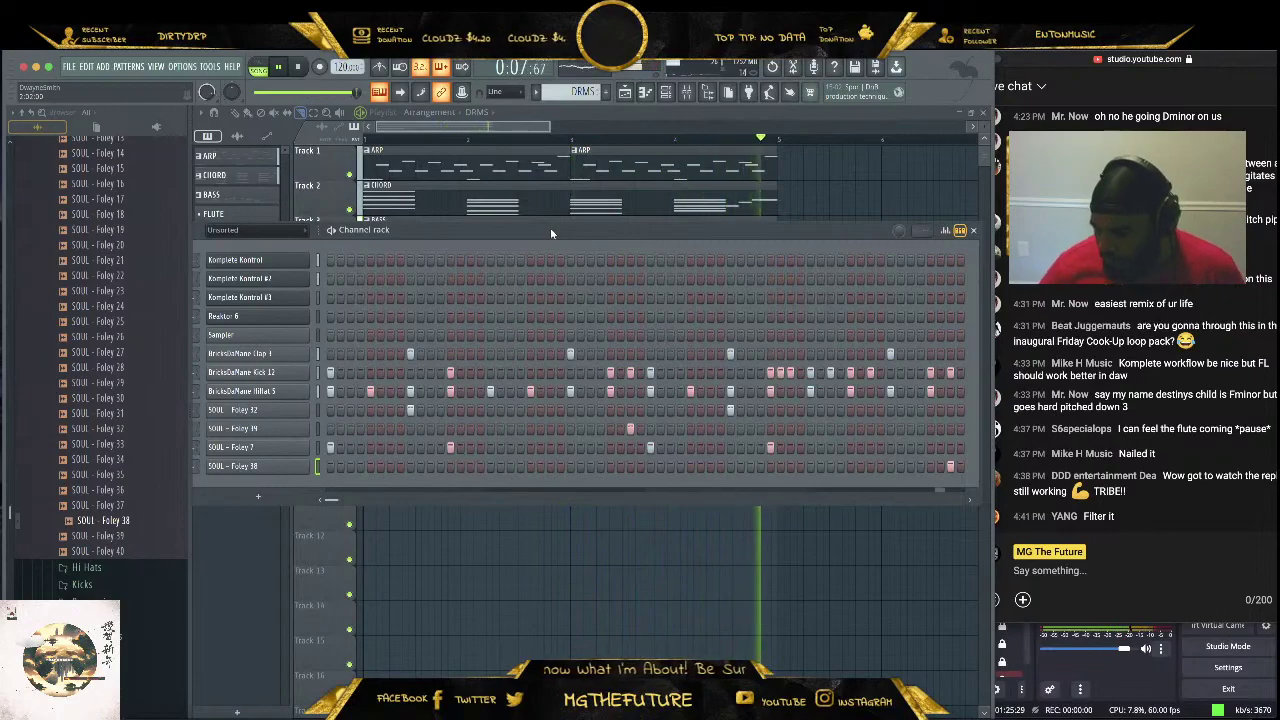
Stop playback and save the project as MGLIVE - DRUMS RIGHT in the 04 APRIL 2023 folder
key(space)
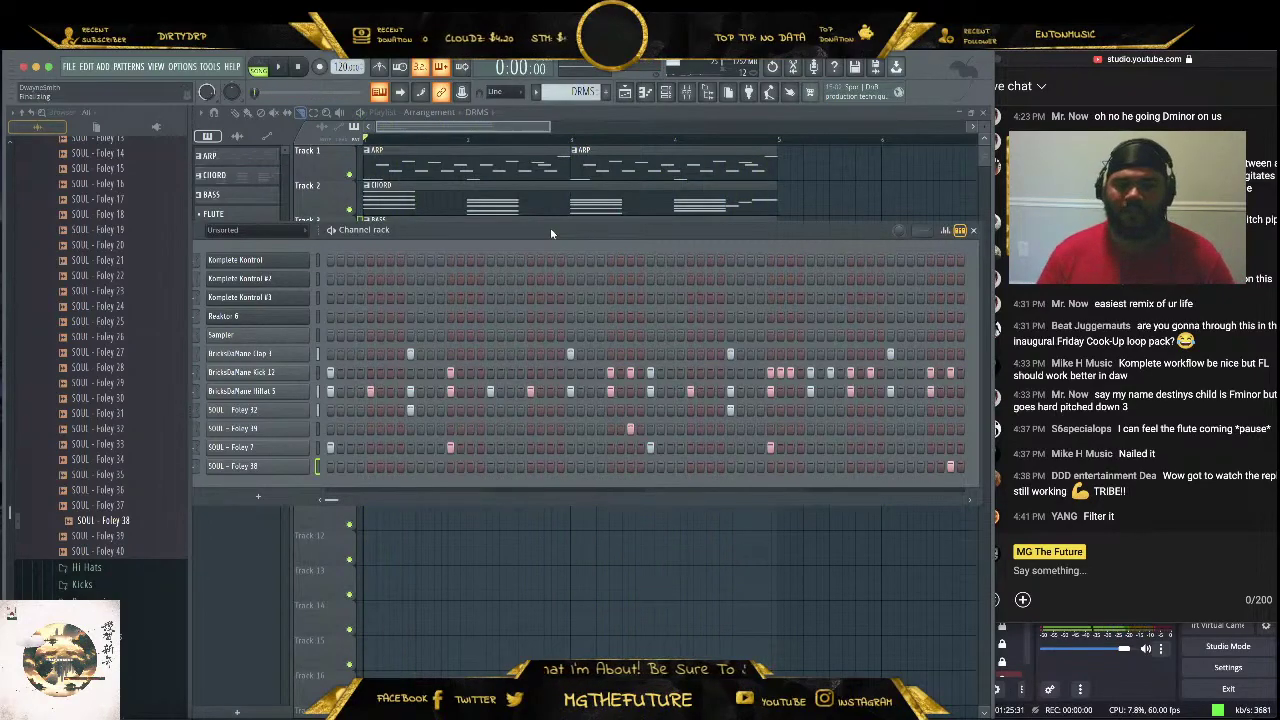
click(70, 66)
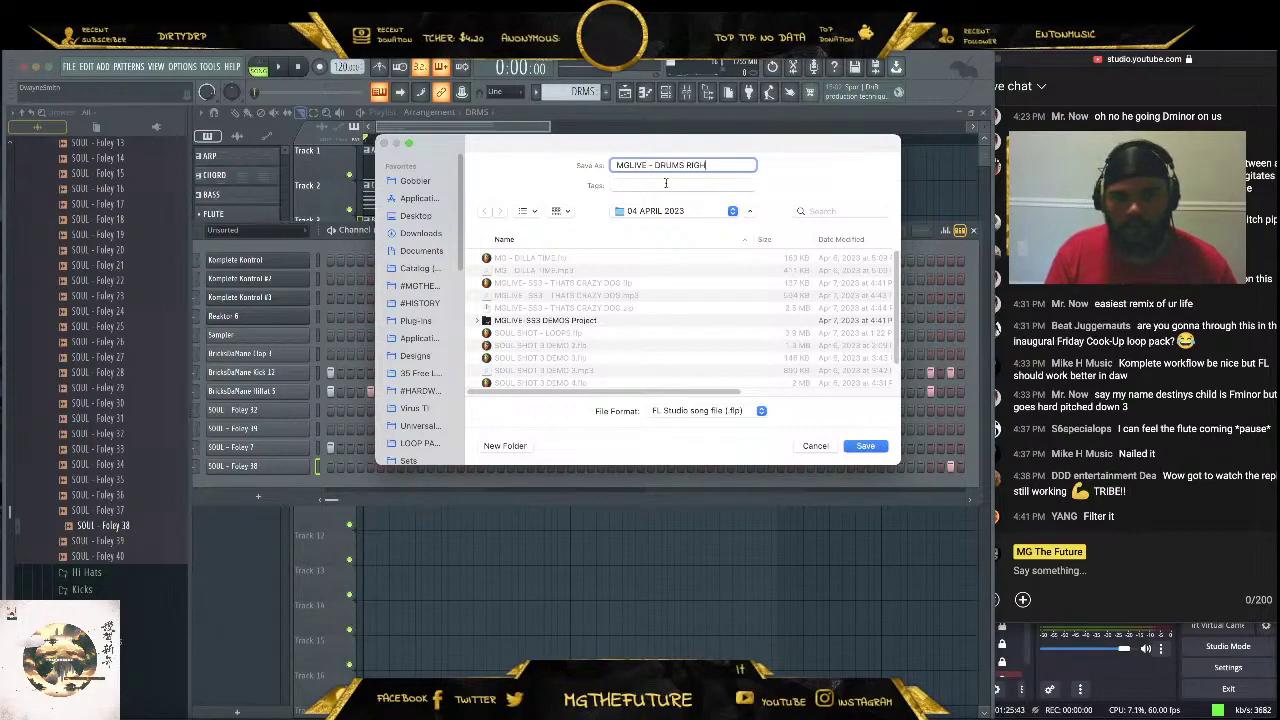
key(Return)
Restart playback, collapse the Foley folder and open the Percussion folder under 01 - Drums & Perc
key(space)
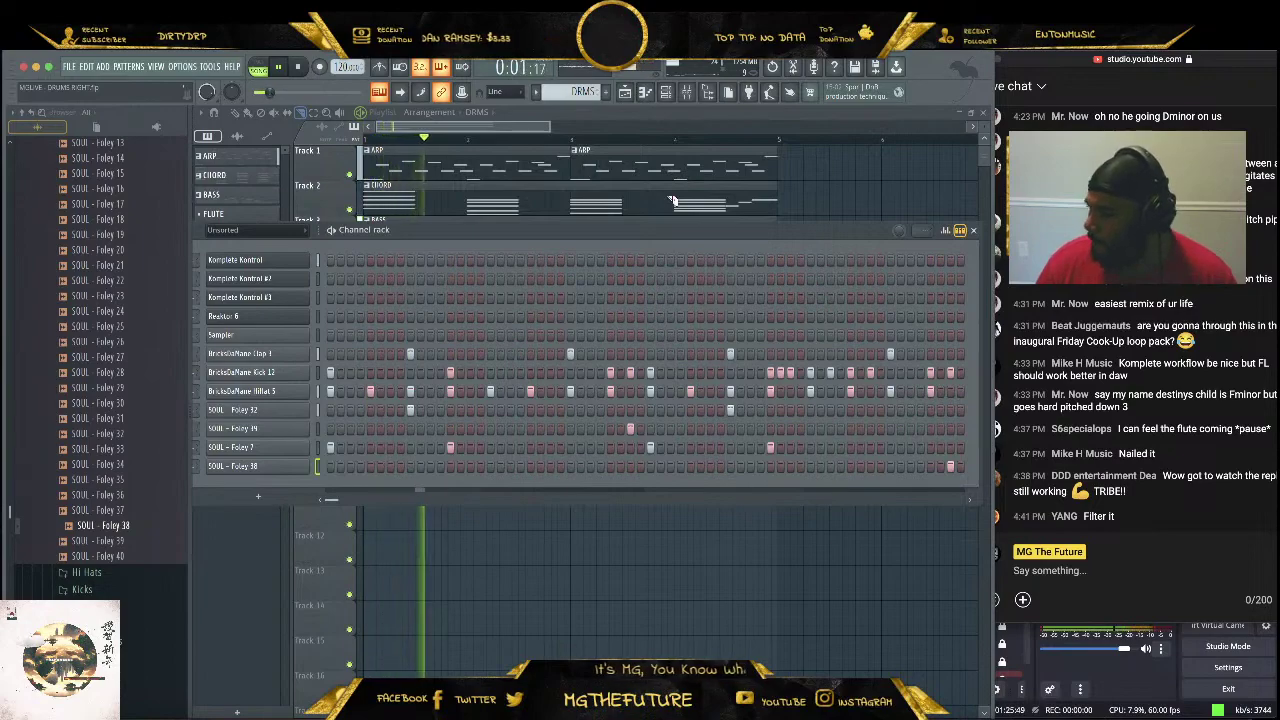
scroll(60, 330, up, 10)
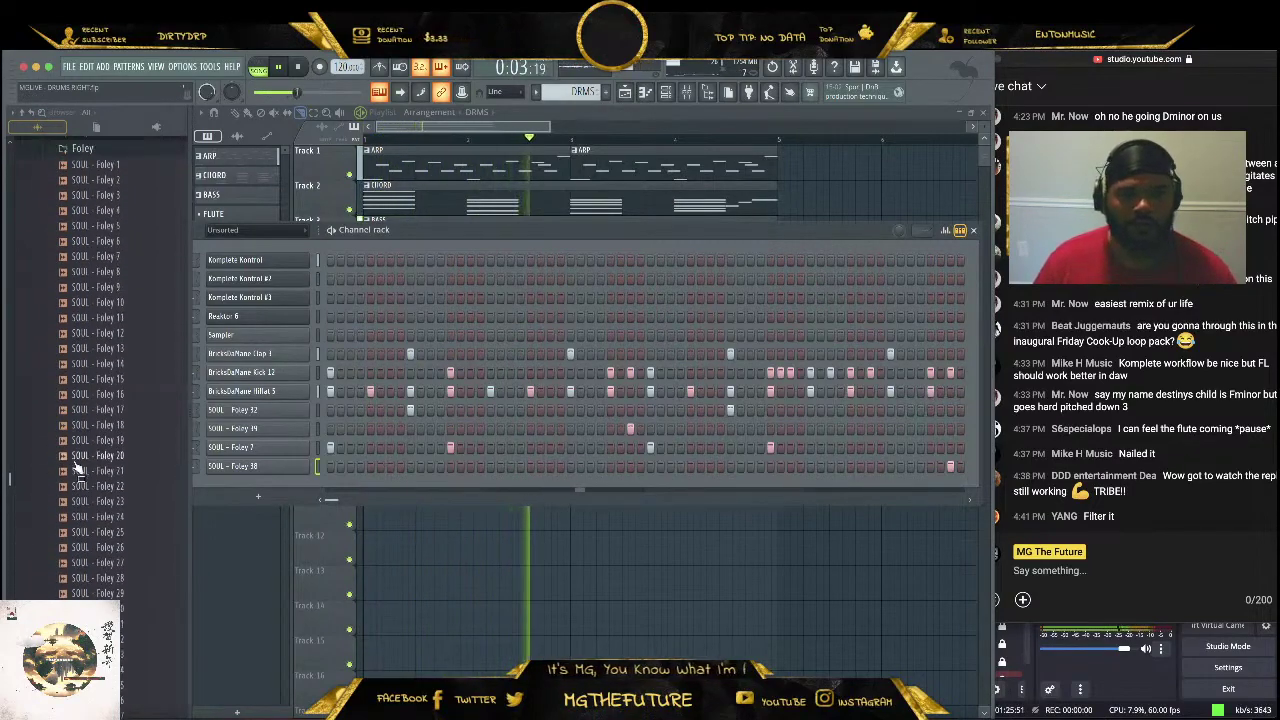
click(101, 464)
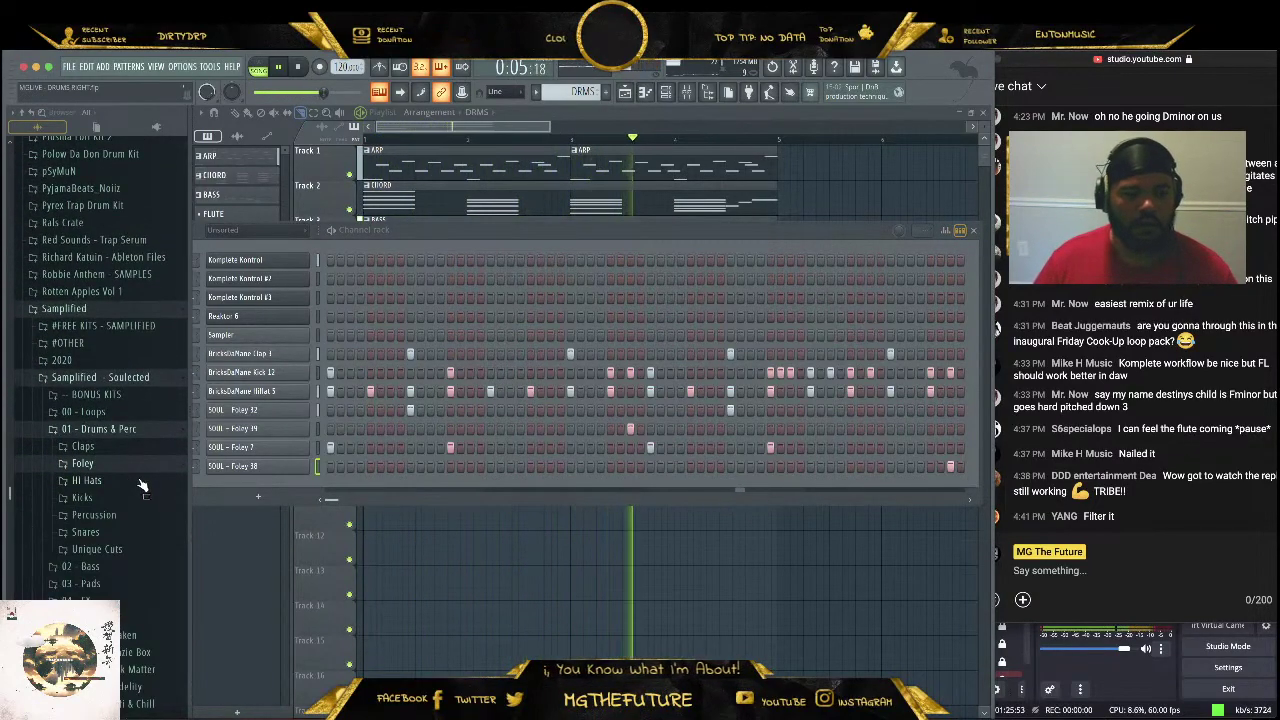
click(134, 518)
scroll(136, 540, down, 4)
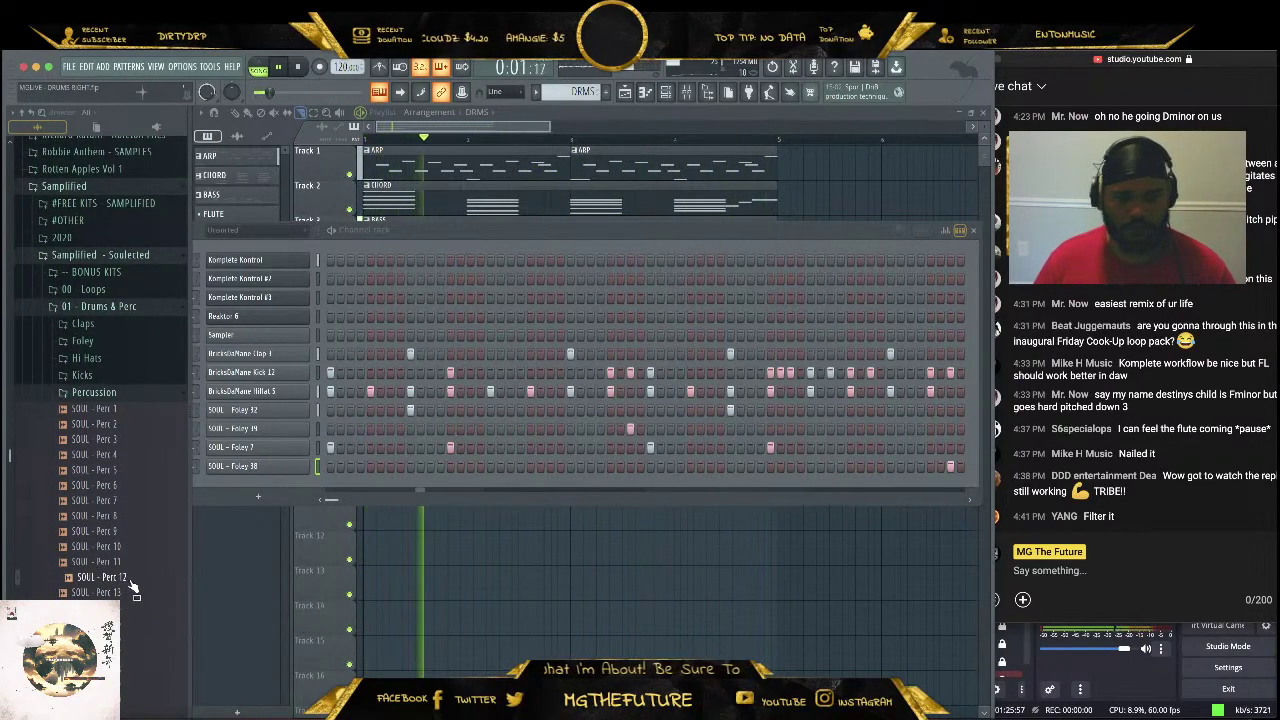
Add SOUL - Perc 12 as a new channel, stop playback, and move its hit from step 5 to step 3
drag(136, 590, 286, 500)
key(space)
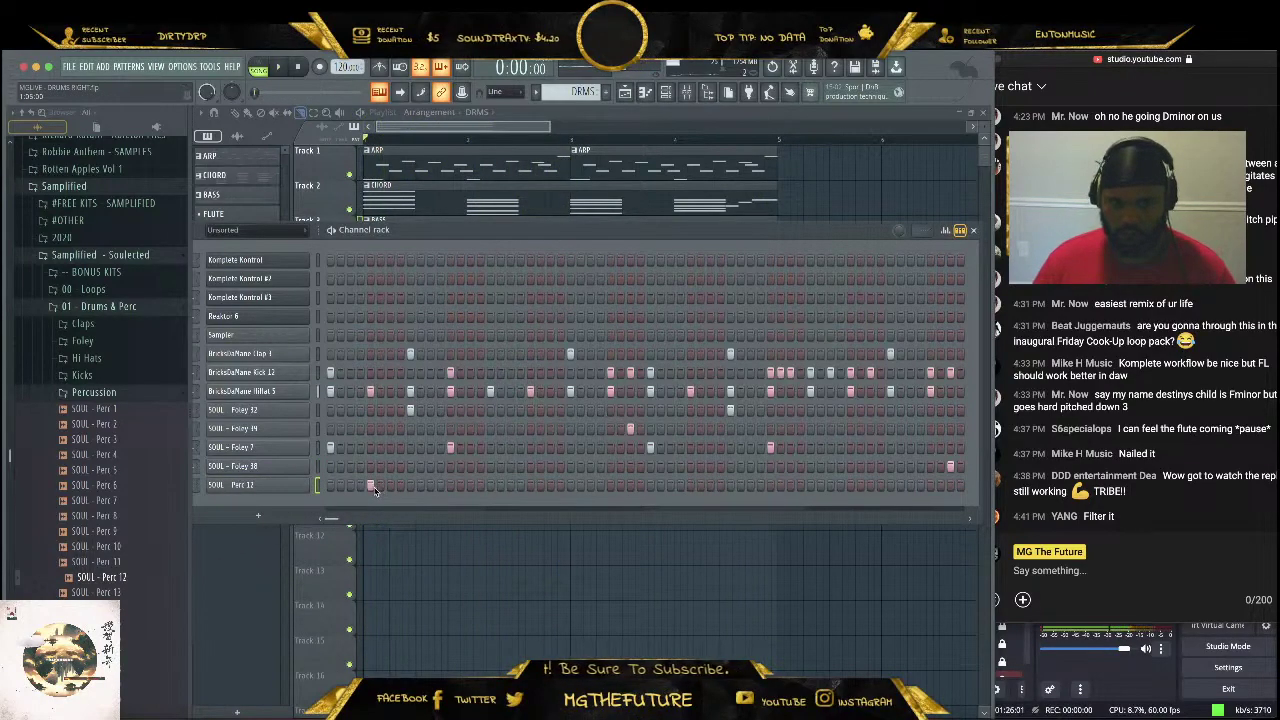
click(370, 485)
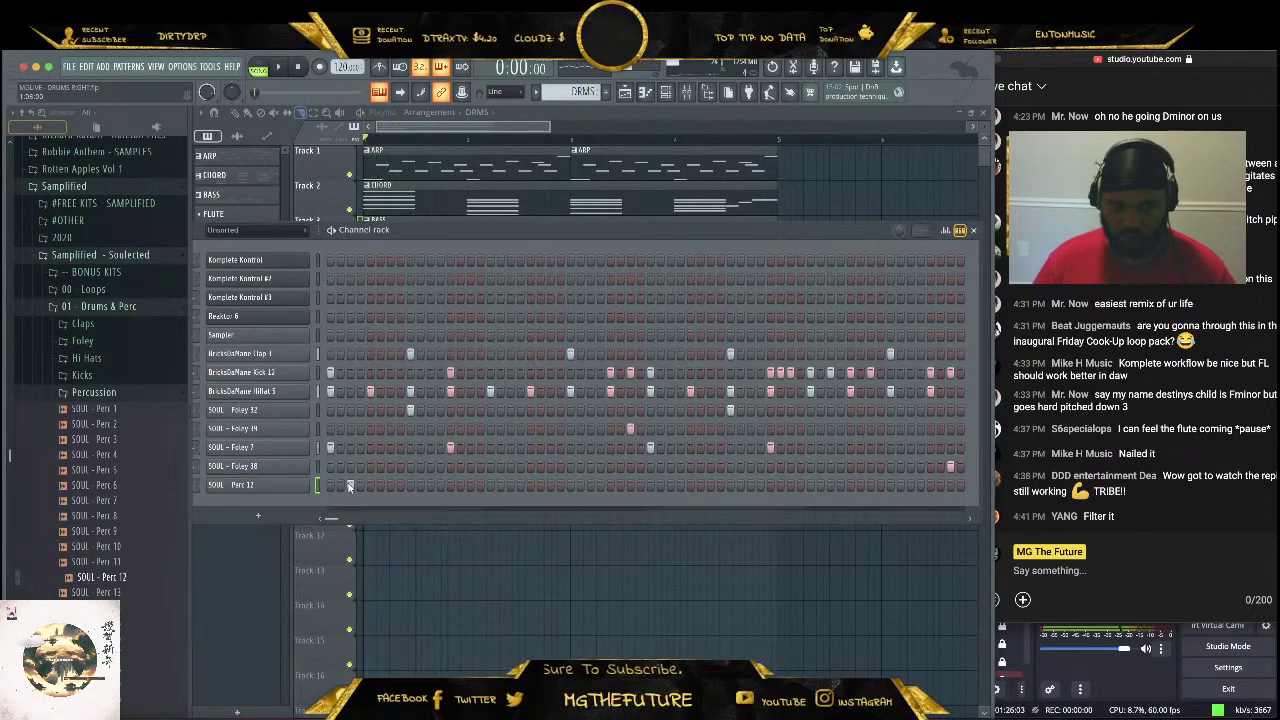
Swap the SOUL - Perc 12 channel's sample for SOUL - Perc 14 and play it with a hit on step 3
click(341, 487)
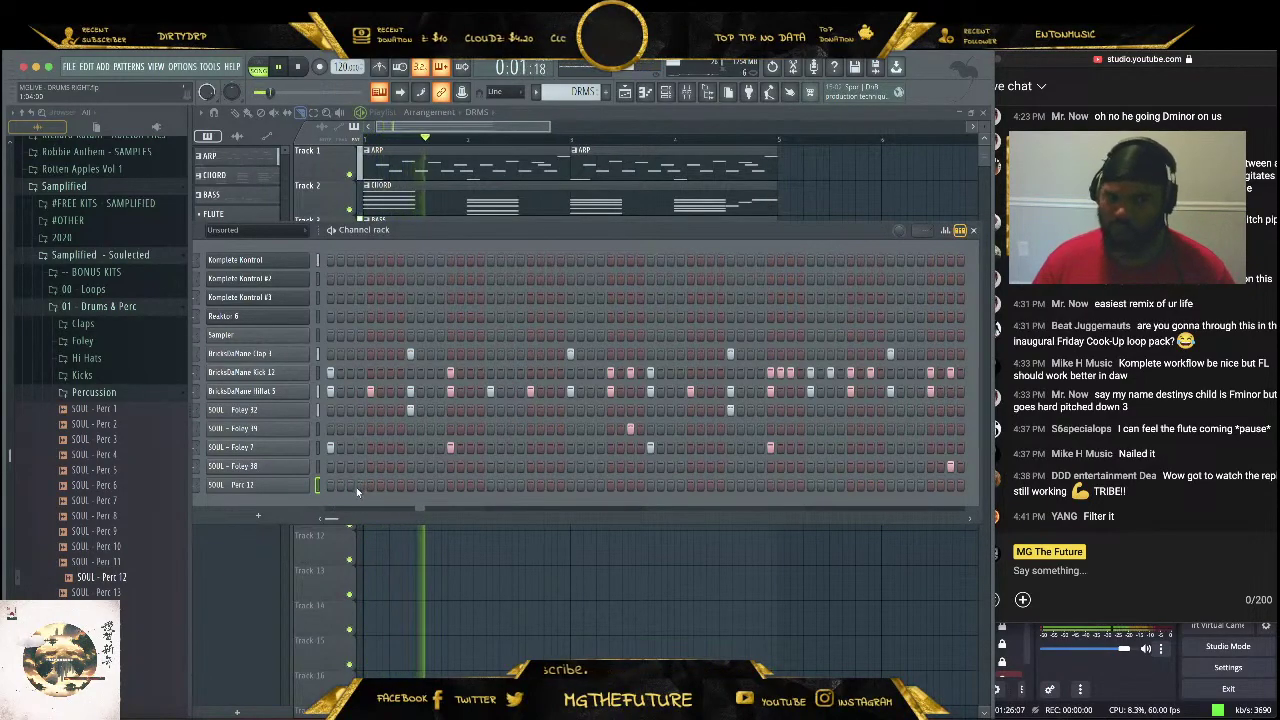
click(350, 486)
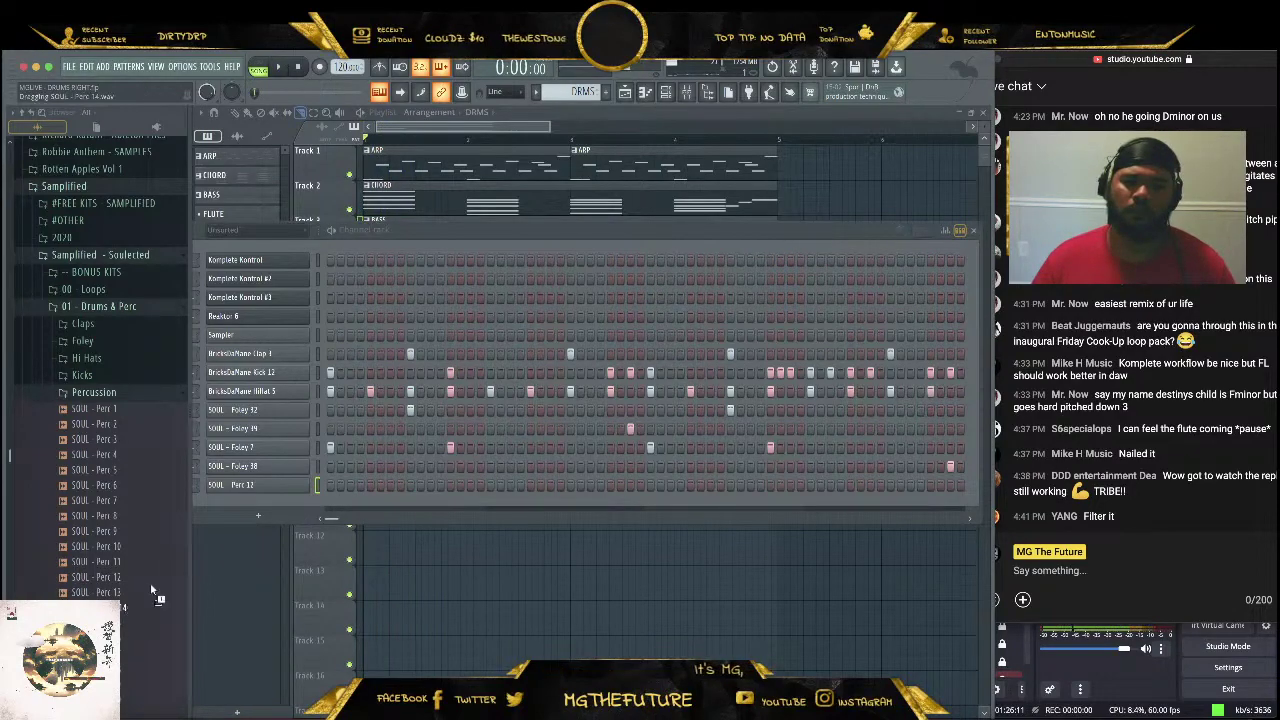
drag(152, 590, 342, 496)
click(350, 486)
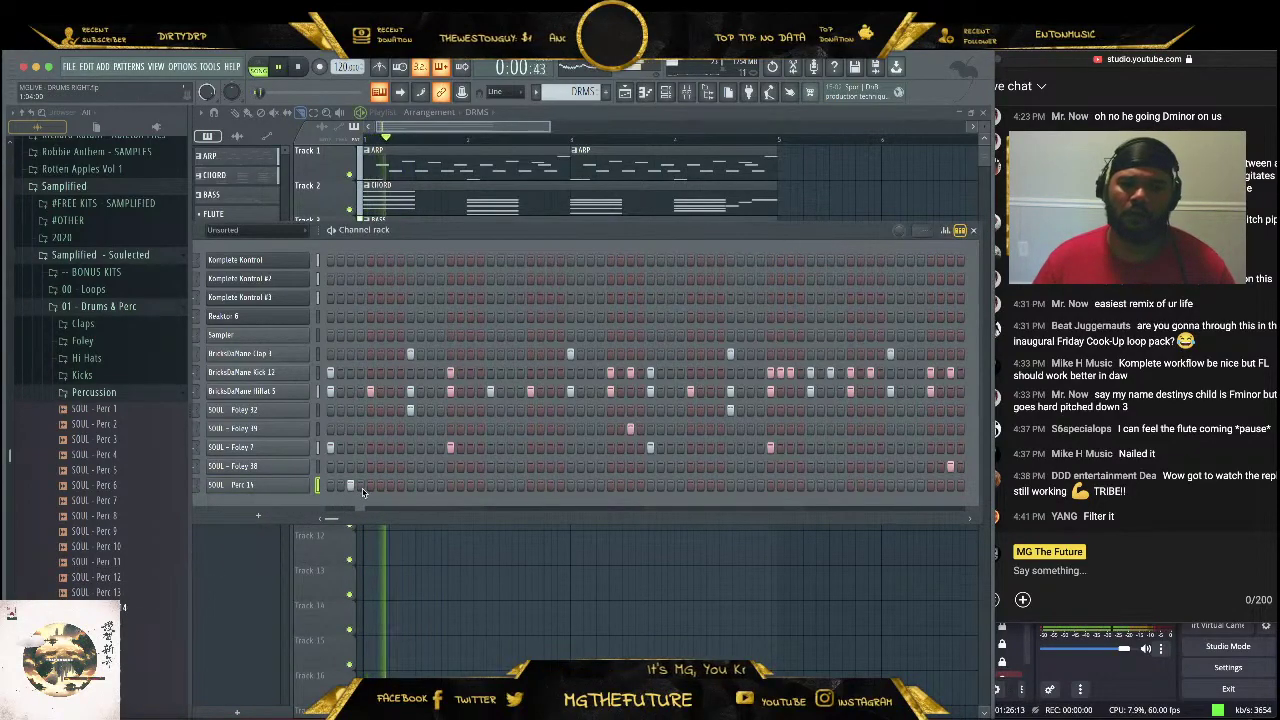
key(space)
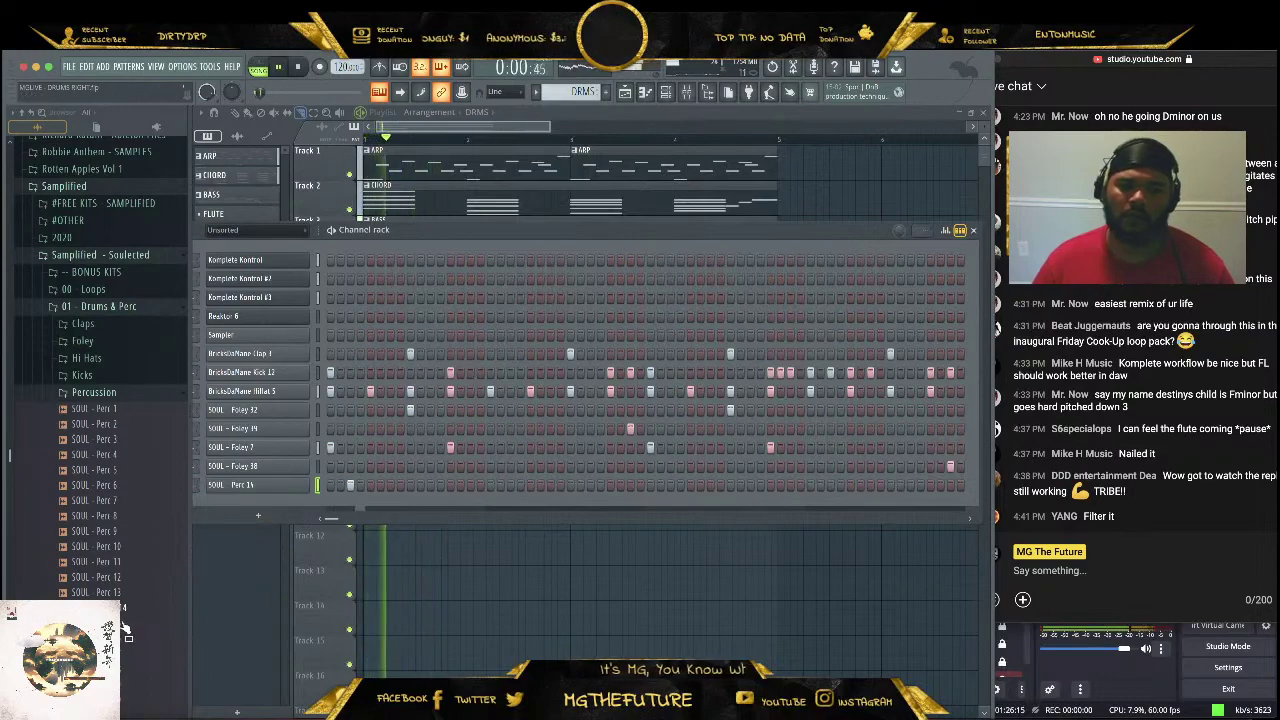
Try SOUL - Perc 15 and the samples up to SOUL - Perc 17 in the percussion channel, playing them with the beat
key(space)
middle_click(122, 627)
key(space)
key(space)
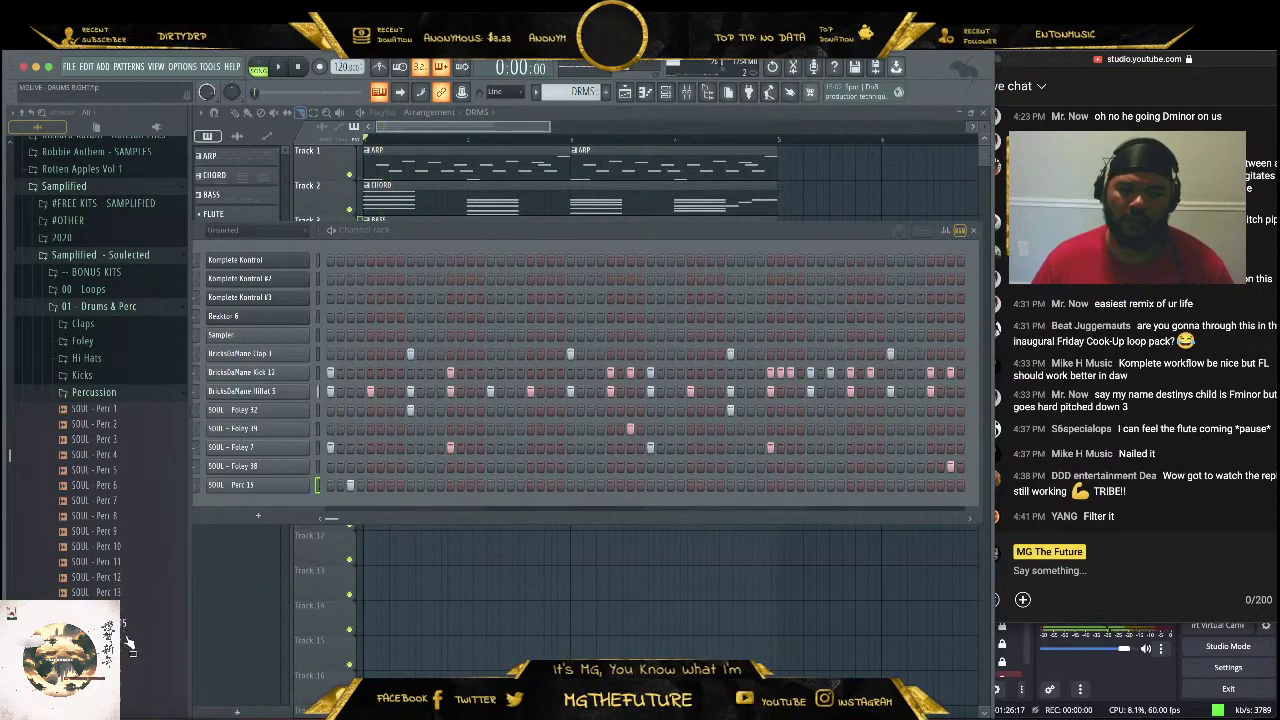
scroll(134, 610, down, 1)
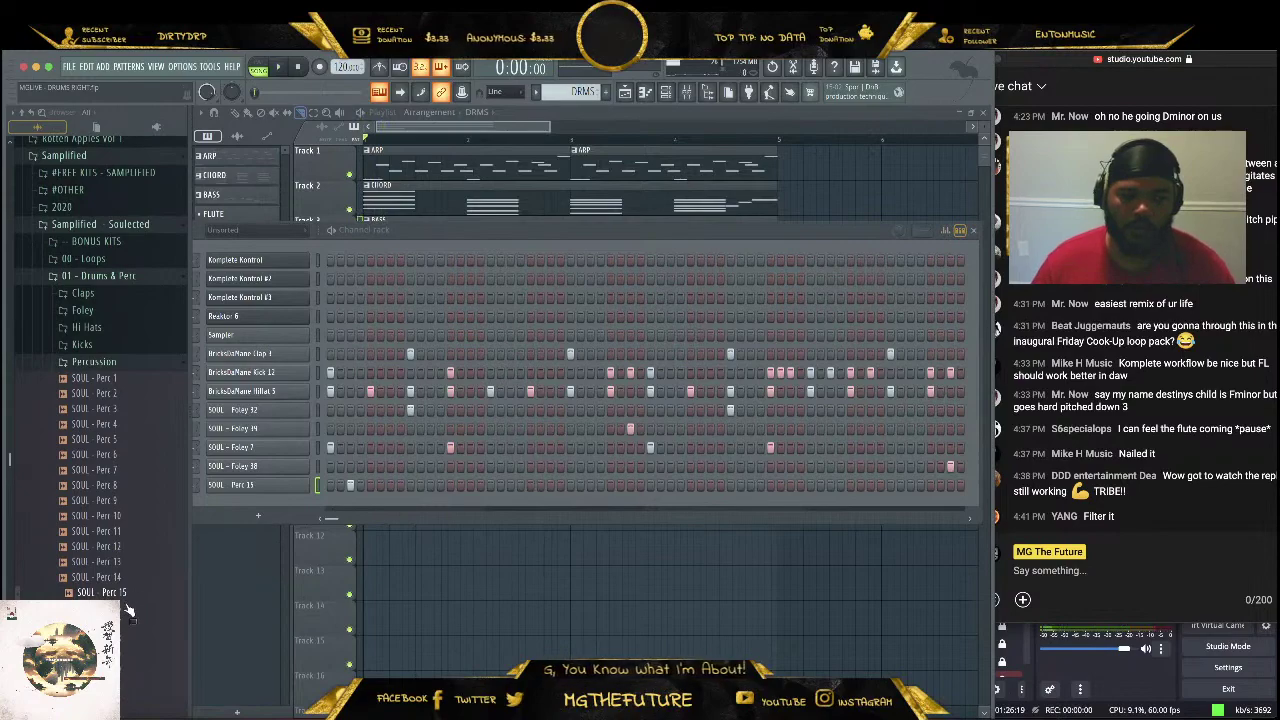
scroll(128, 608, down, 2)
middle_click(132, 549)
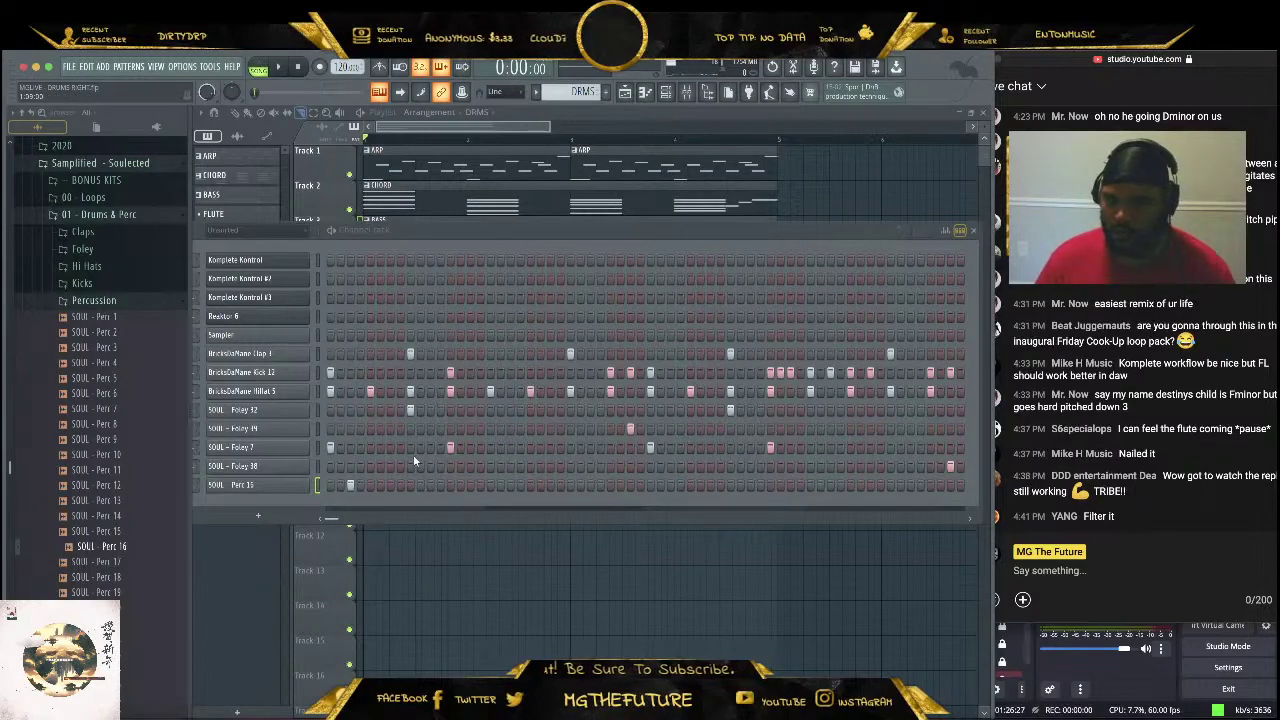
key(space)
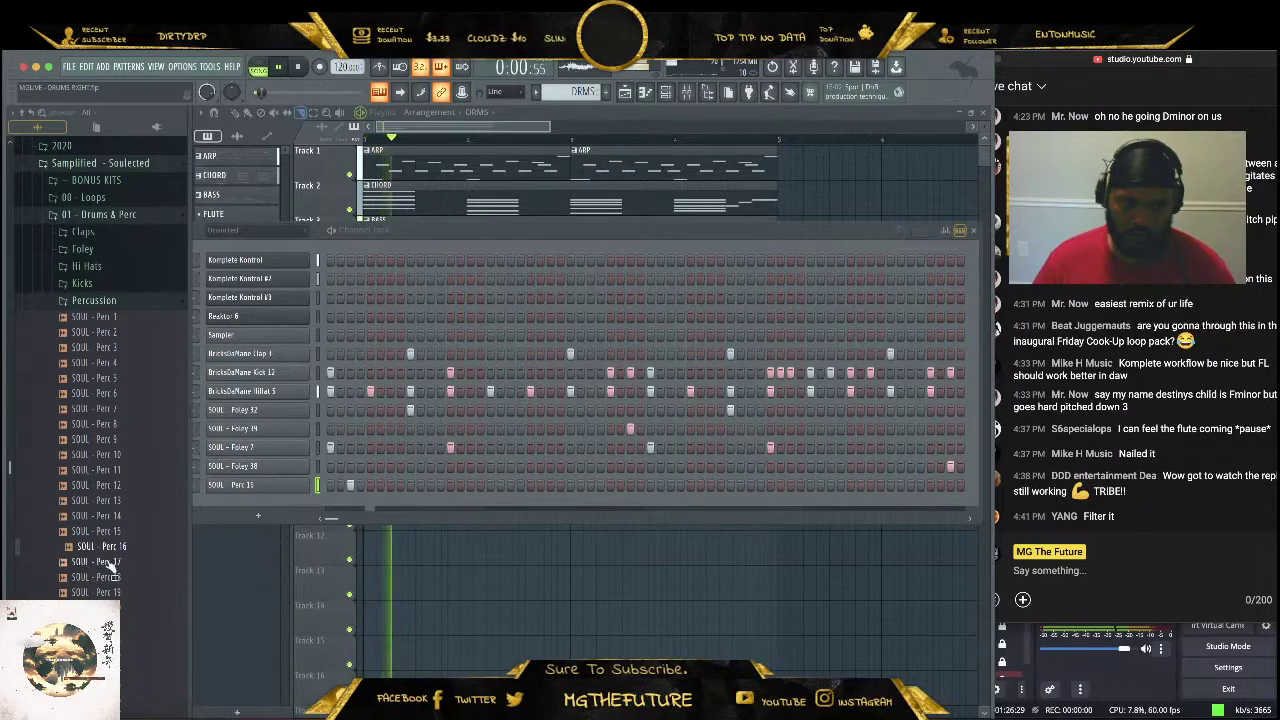
key(Down)
key(Down)
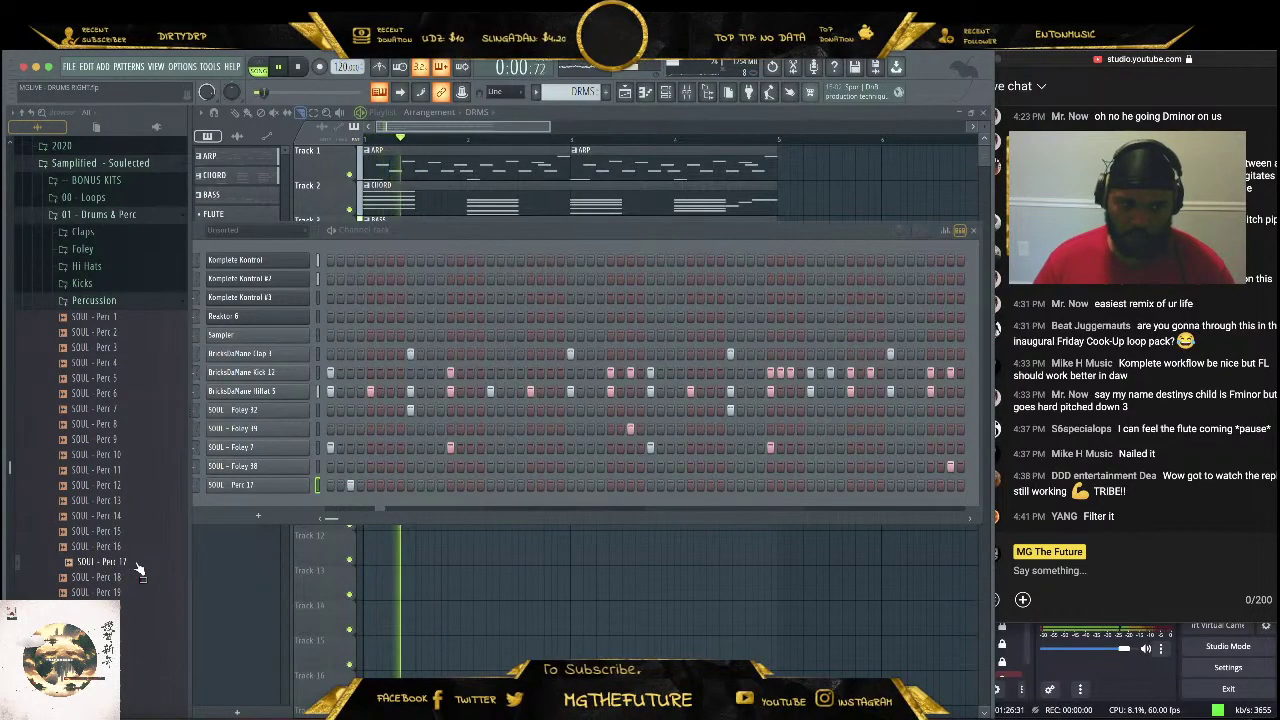
scroll(134, 584, down, 1)
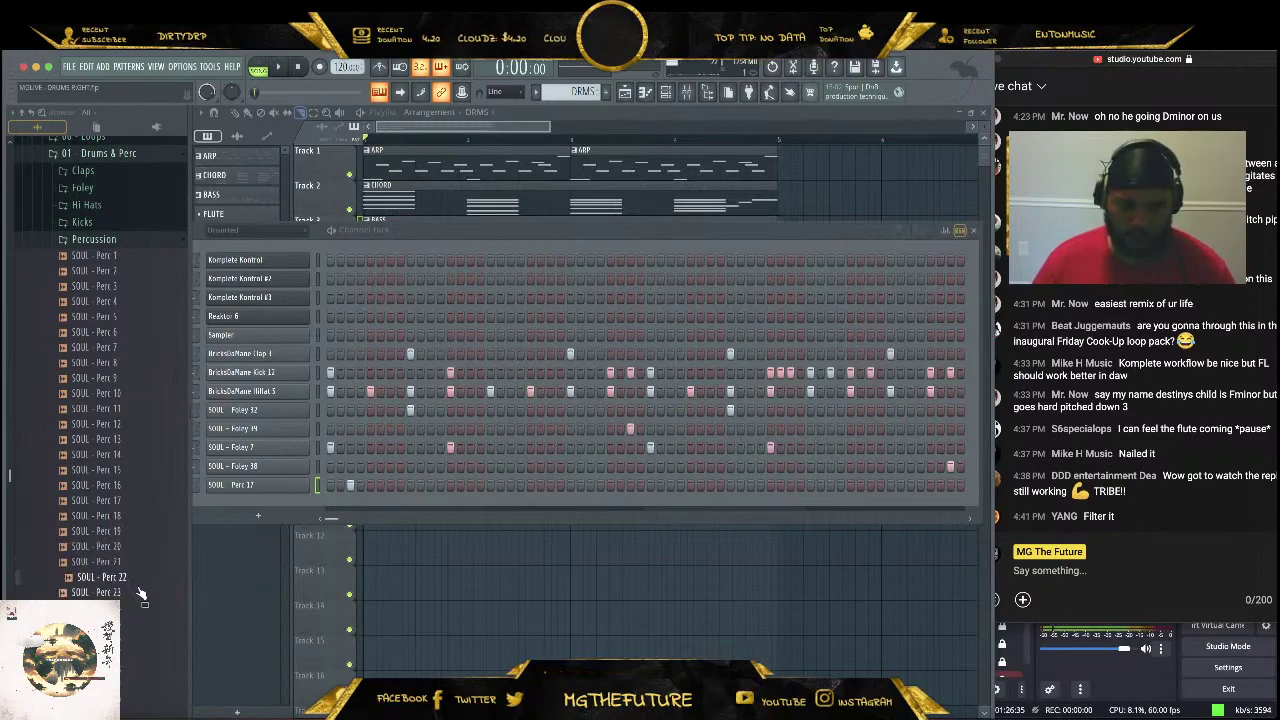
Try SOUL - Perc 21 in the percussion channel with its hit on step 3, playing it in the beat
key(space)
key(space)
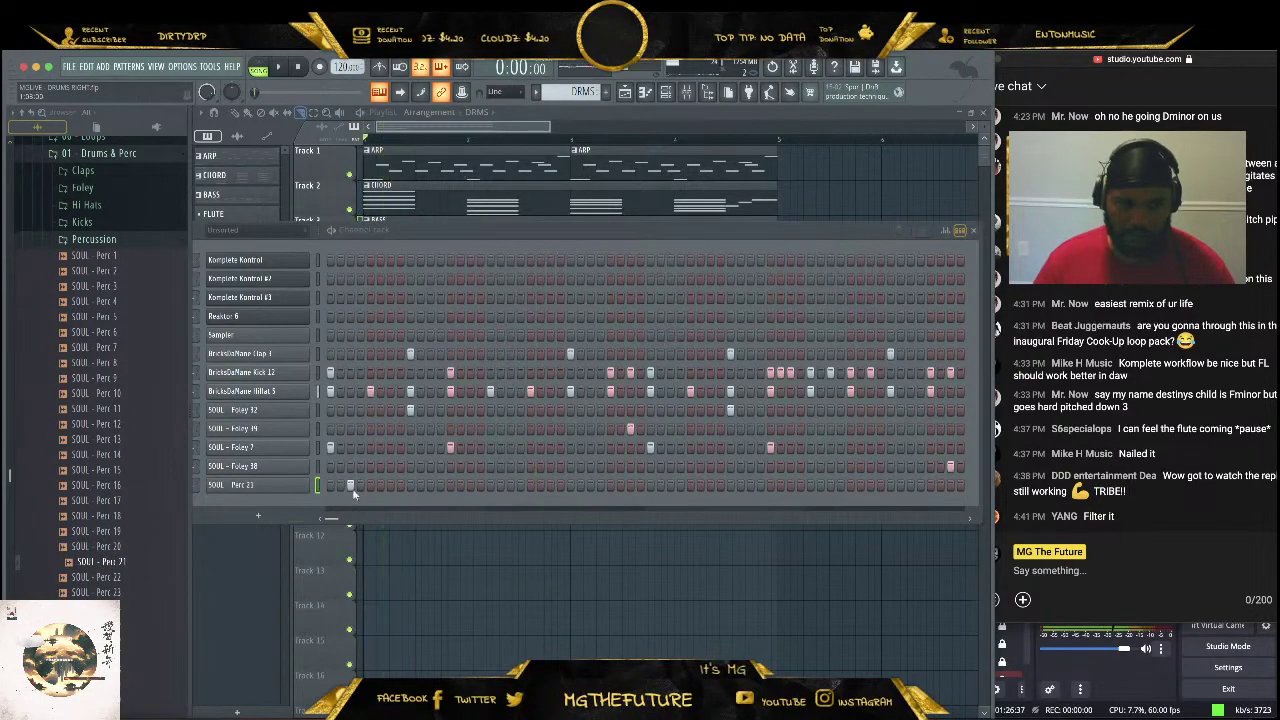
click(351, 487)
key(space)
key(space)
key(space)
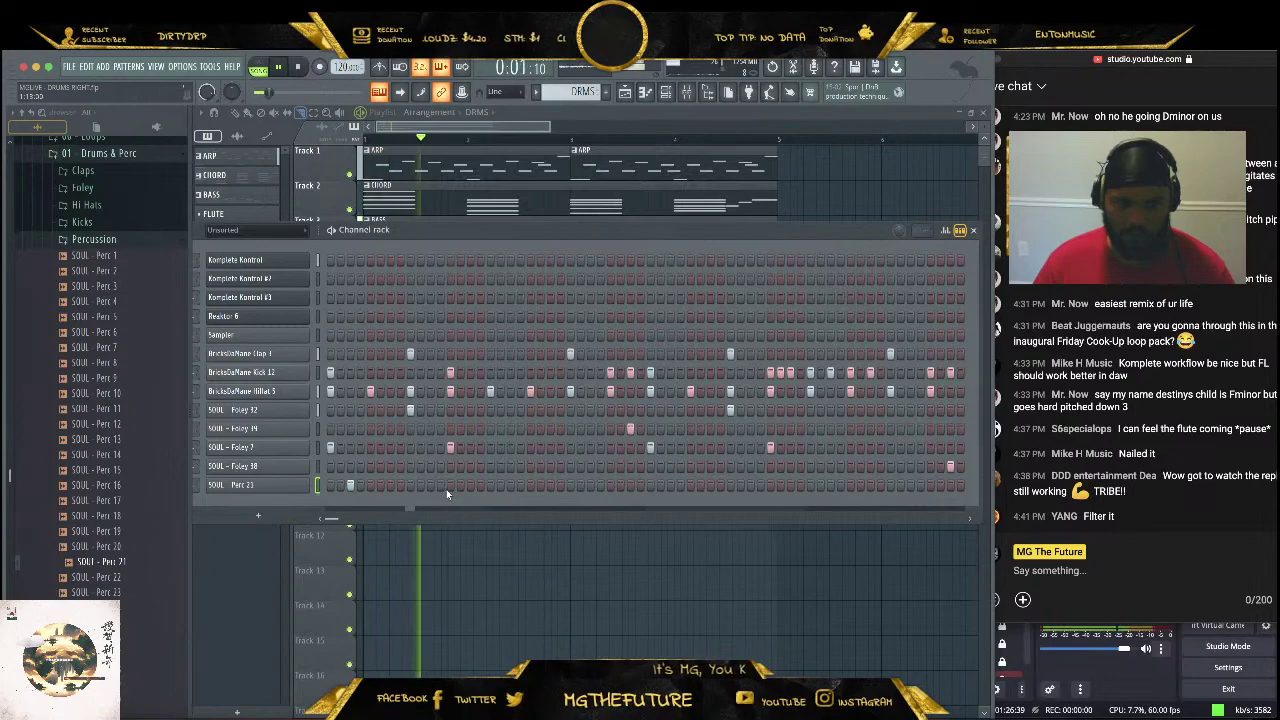
Load SOUL - Perc 23 into the percussion channel and add it again as a new channel with hits on steps 29, 31 and 33
click(98, 592)
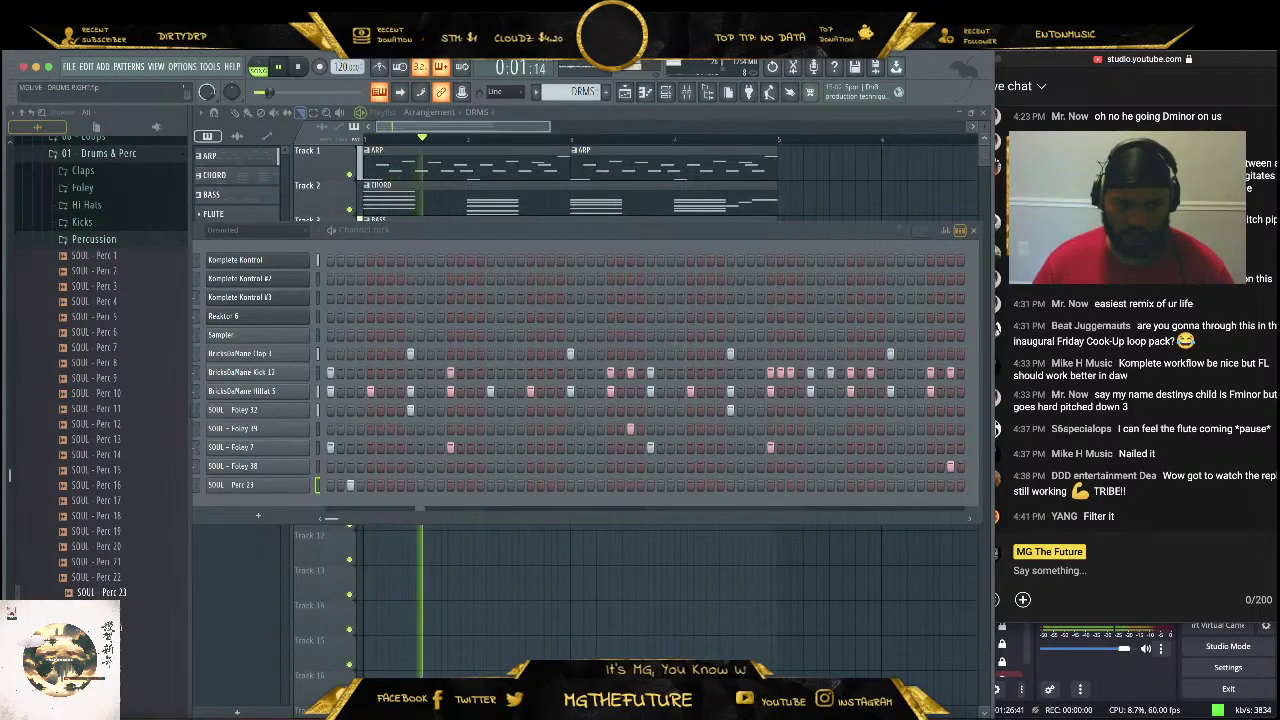
key(space)
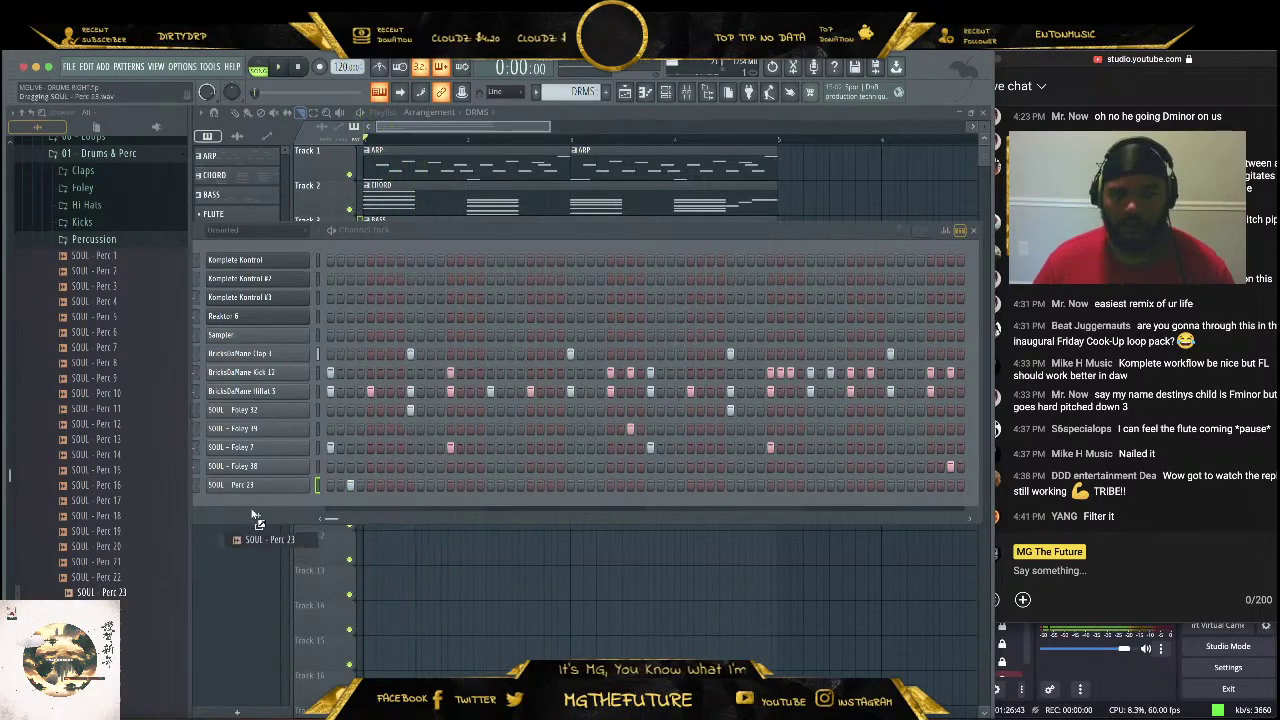
drag(257, 519, 258, 520)
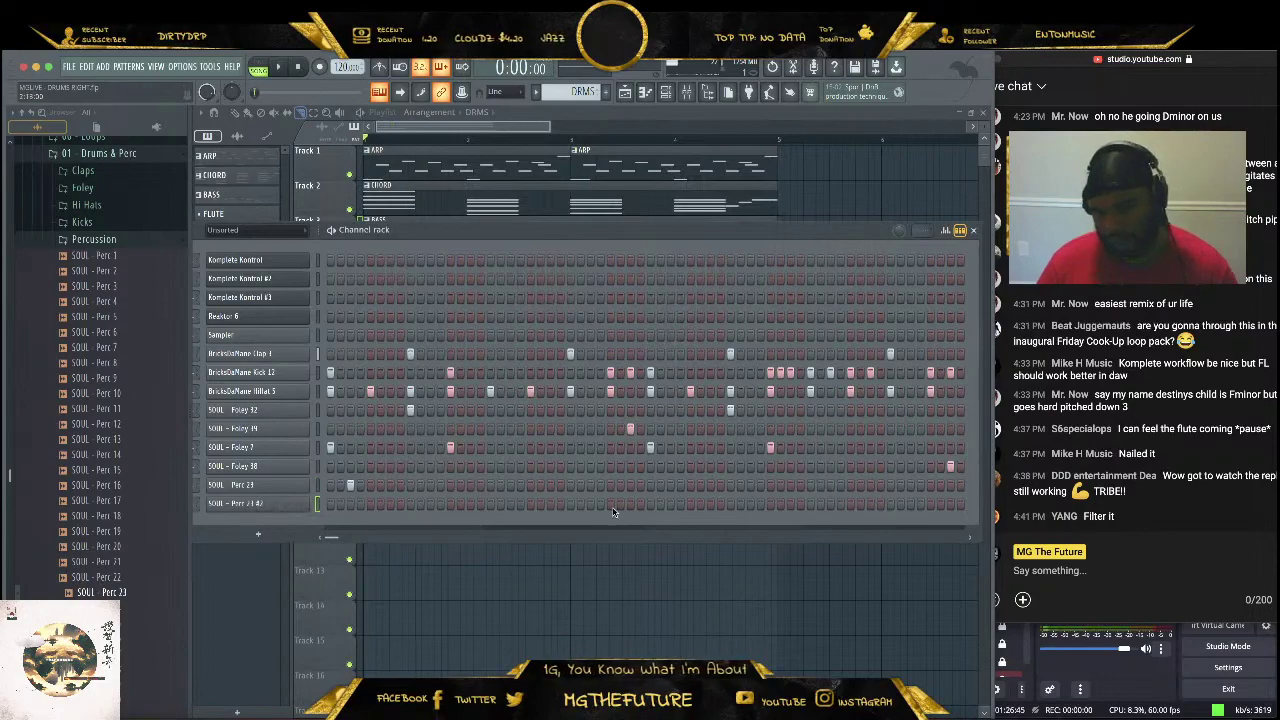
key(space)
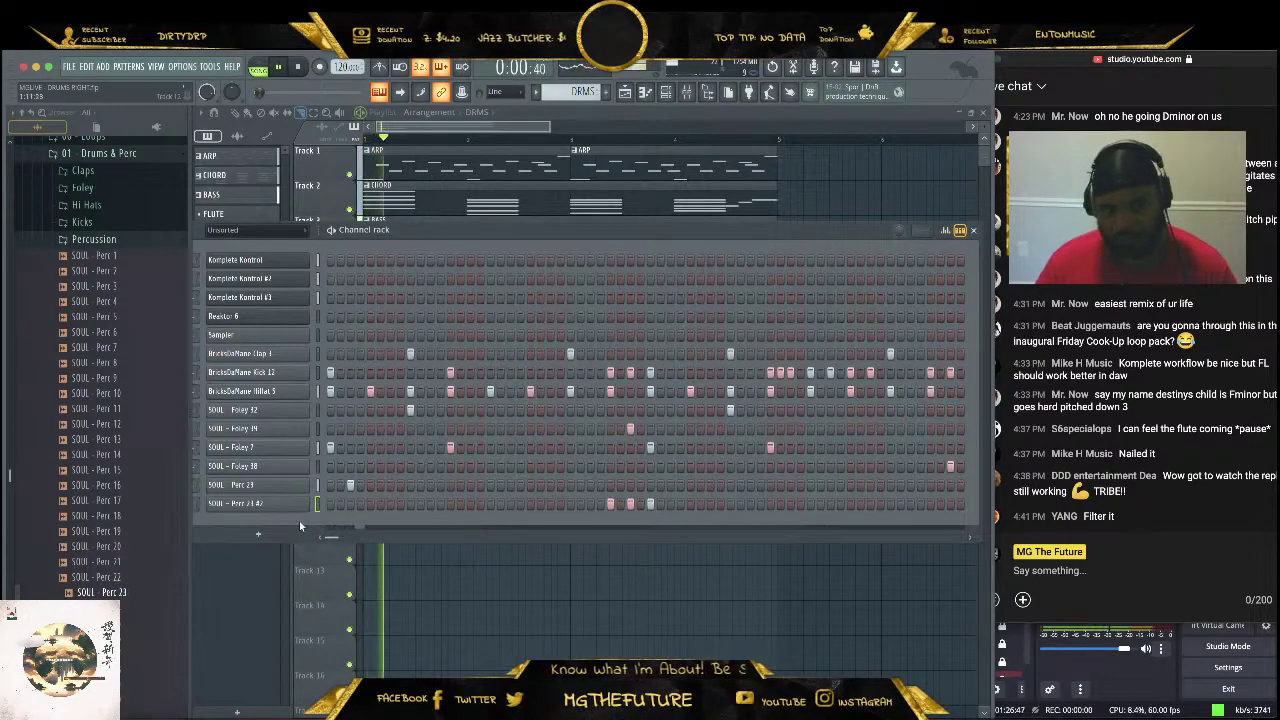
Clear the hits from both SOUL - Perc 23 rows and swap the first one's sample for SOUL - Perc 26 with a hit on step 3
right_click(350, 485)
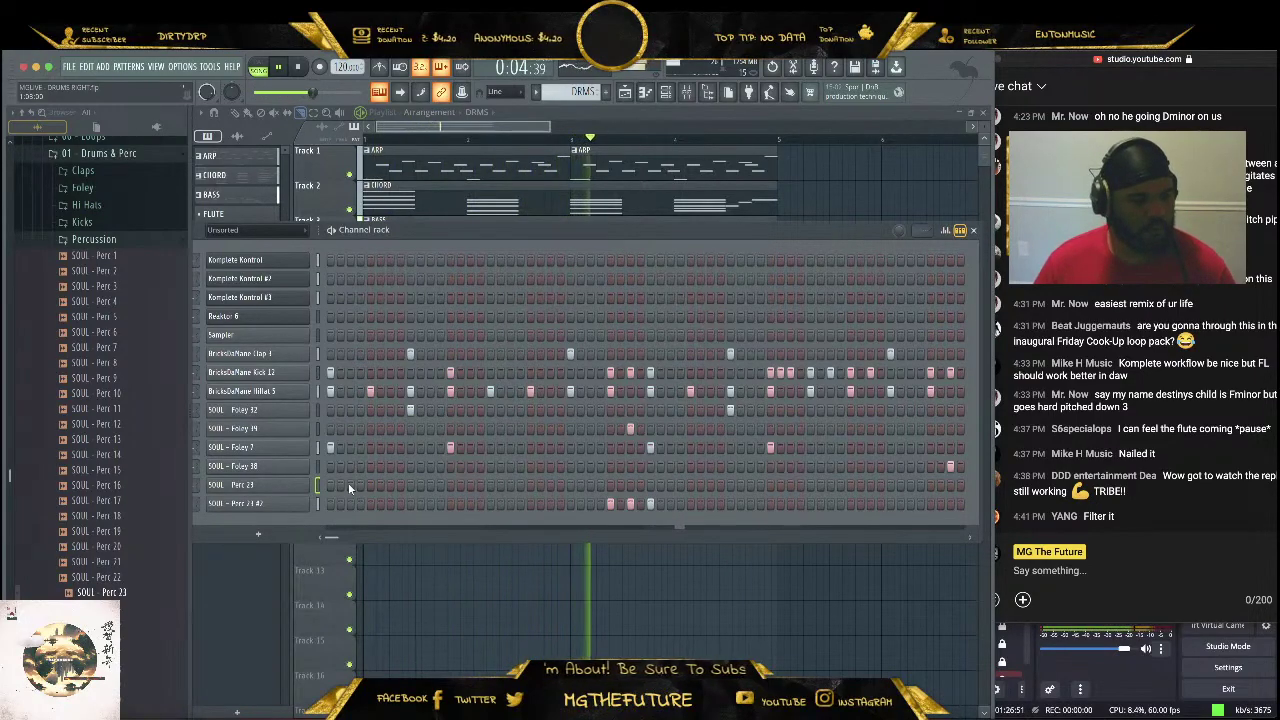
key(space)
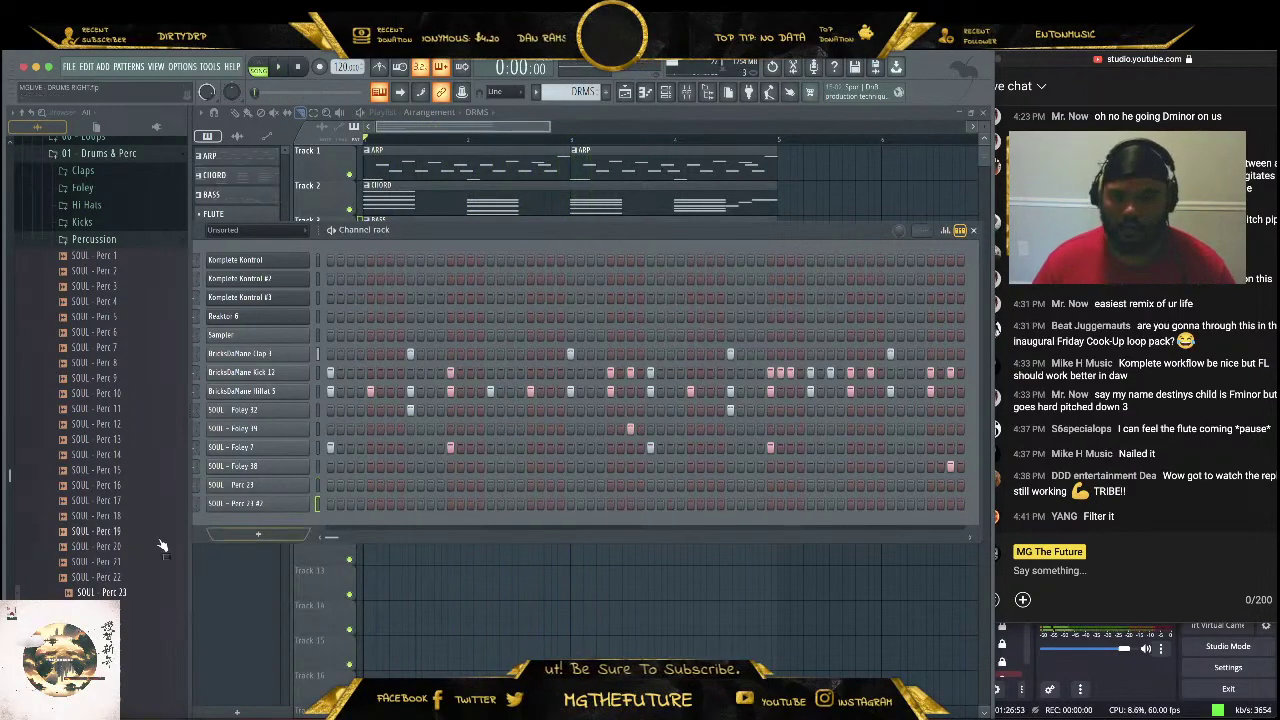
scroll(135, 653, down, 2)
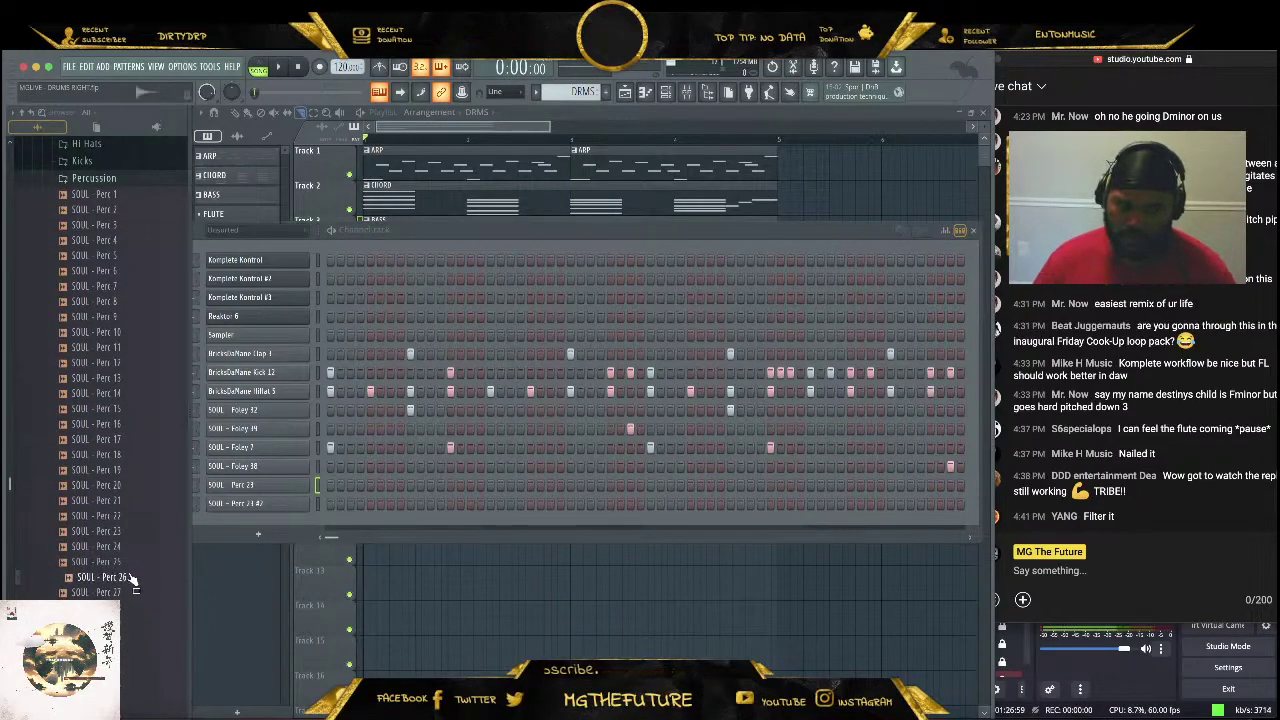
click(351, 485)
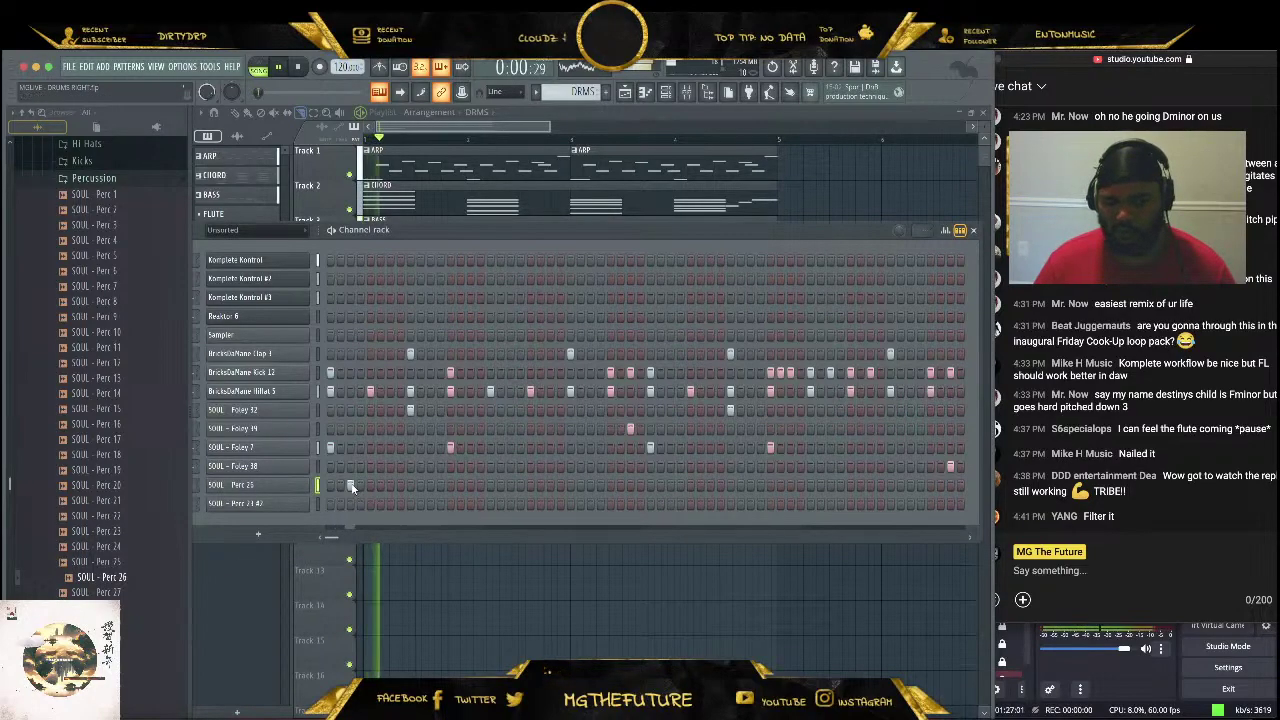
Try SOUL - Perc 37 and the samples following it in the percussion channel, playing each one in the beat
scroll(133, 662, down, 2)
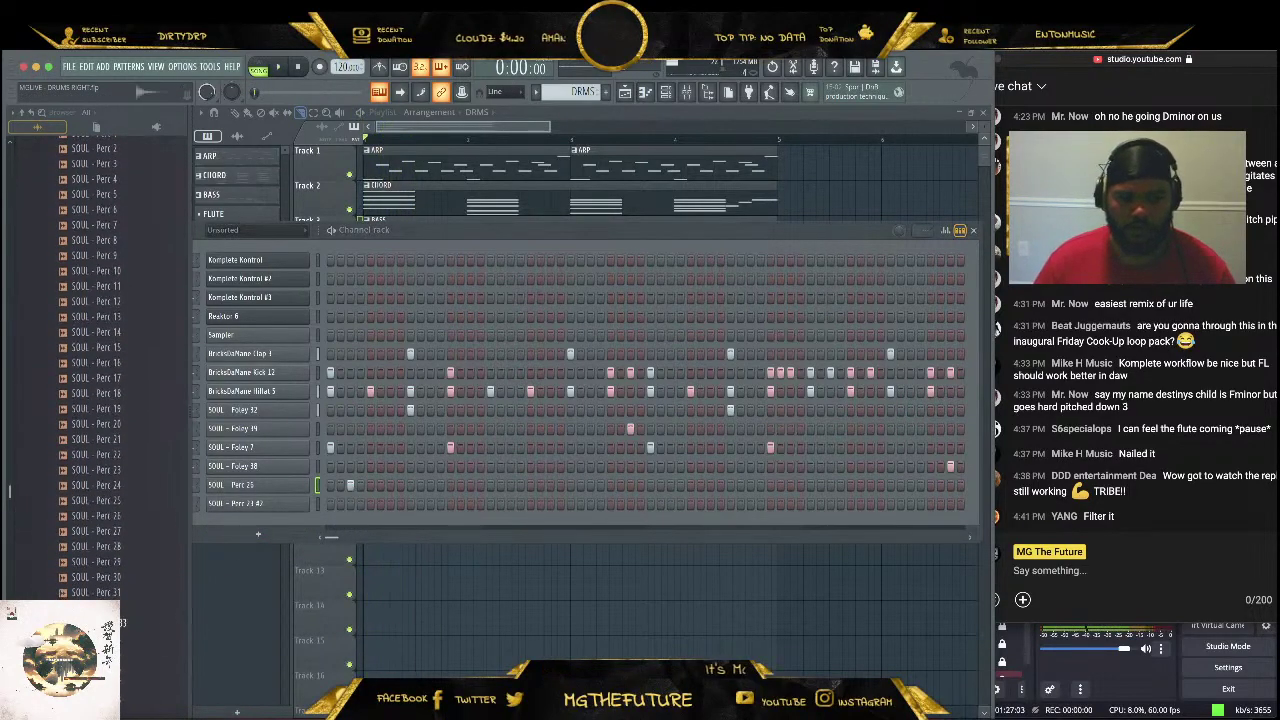
scroll(130, 675, down, 2)
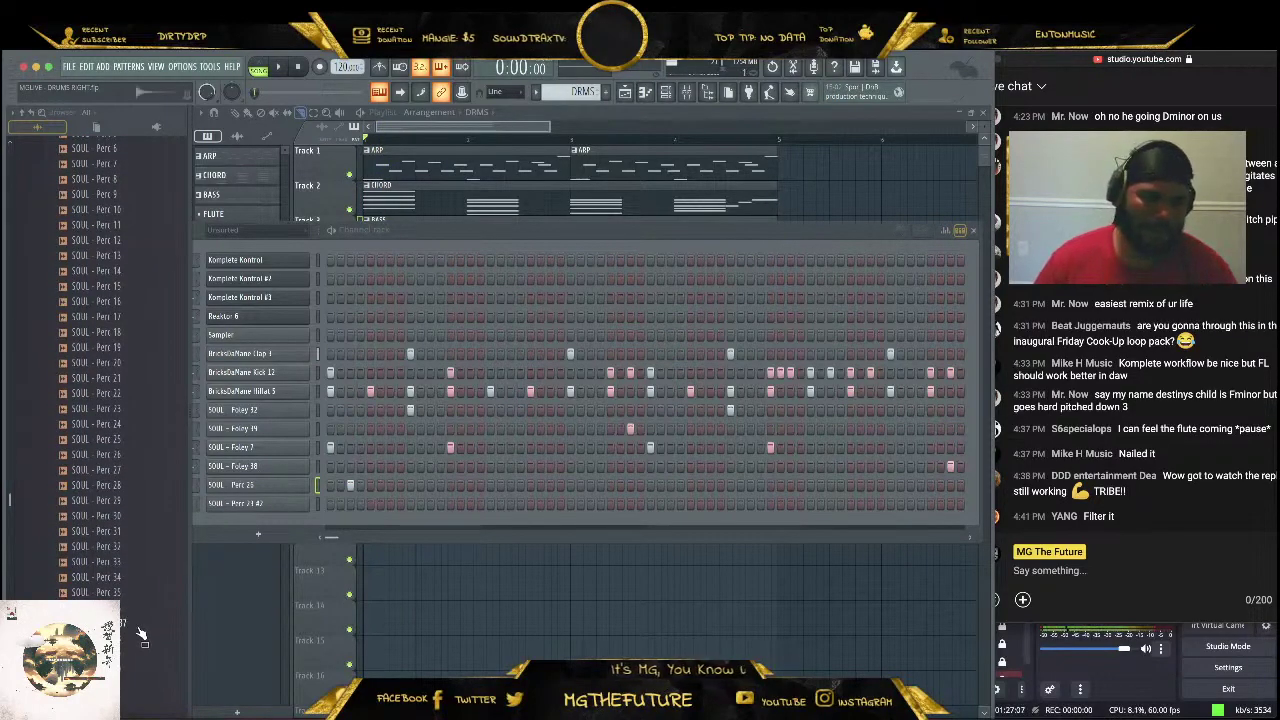
middle_click(136, 629)
key(space)
key(space)
middle_click(129, 646)
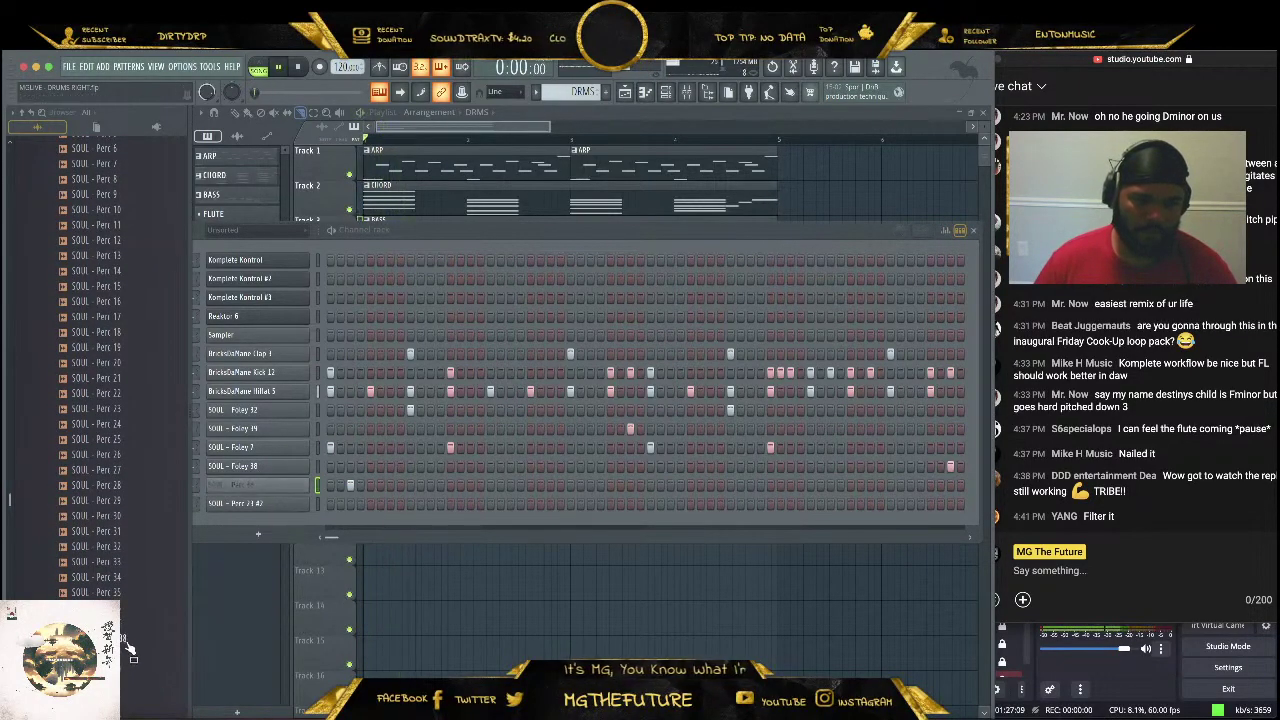
key(space)
key(space)
middle_click(129, 659)
key(space)
scroll(147, 637, down, 2)
key(space)
Audition SOUL - Perc 41 and SOUL - Perc 42 in the percussion channel against the beat
middle_click(146, 625)
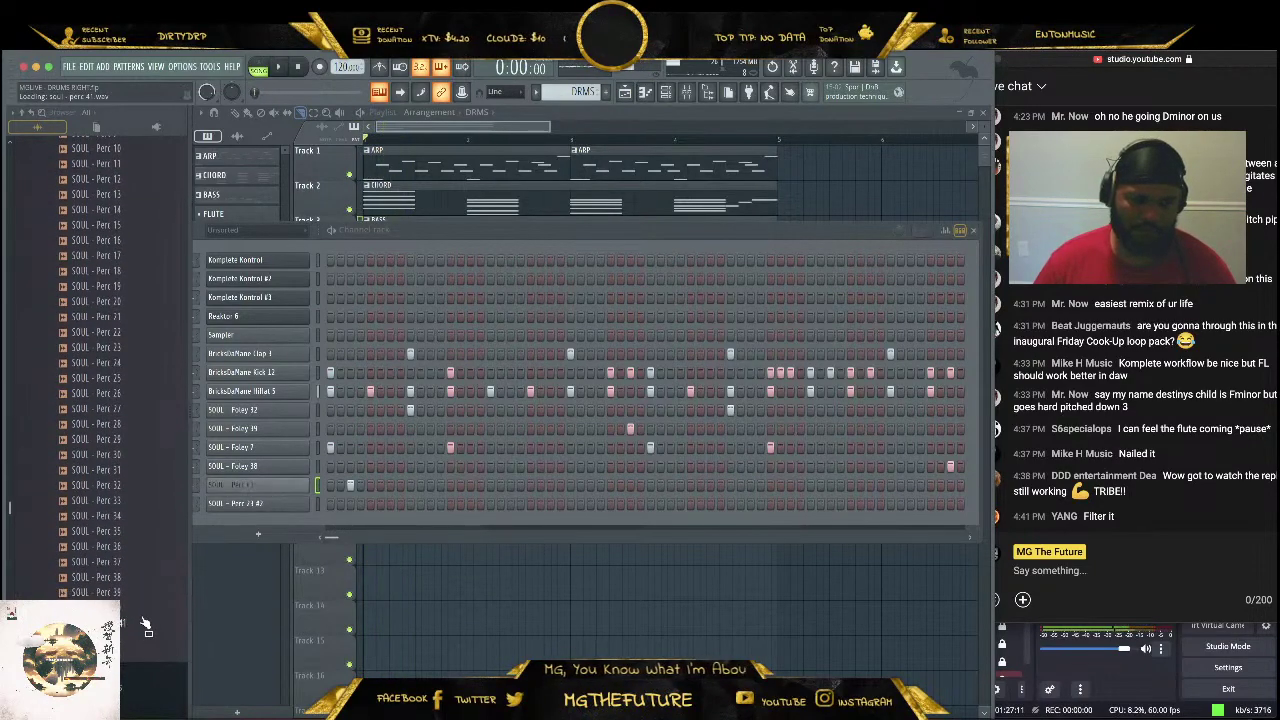
key(space)
key(space)
middle_click(143, 609)
key(space)
key(space)
middle_click(134, 643)
key(space)
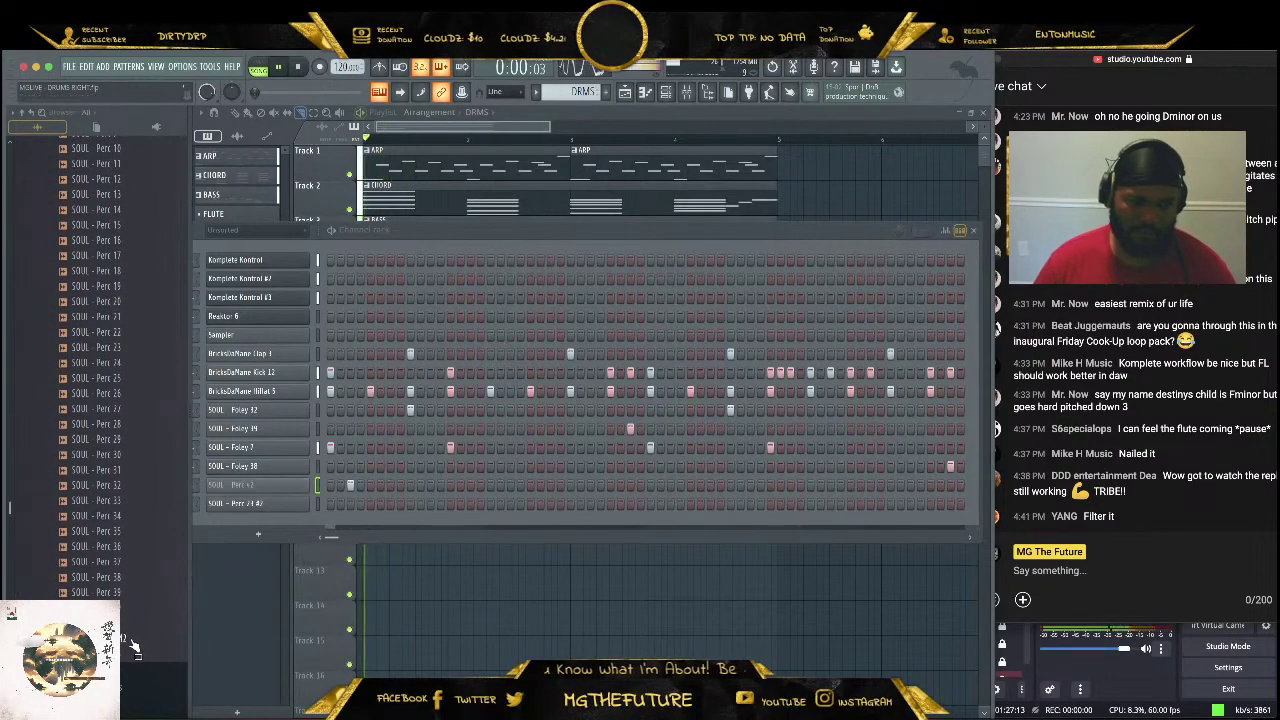
key(space)
Replace the percussion channel's sample with SOUL - Perc 43 and play it in the beat
middle_click(139, 655)
key(space)
key(space)
key(space)
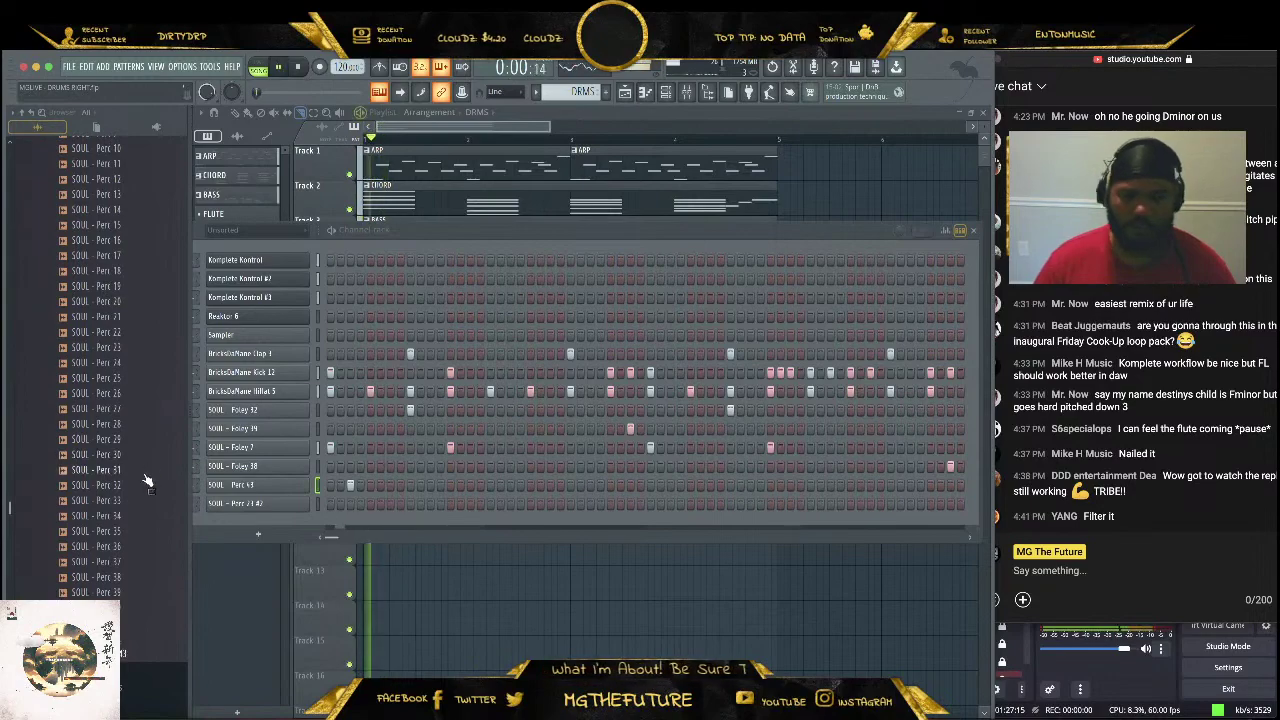
key(space)
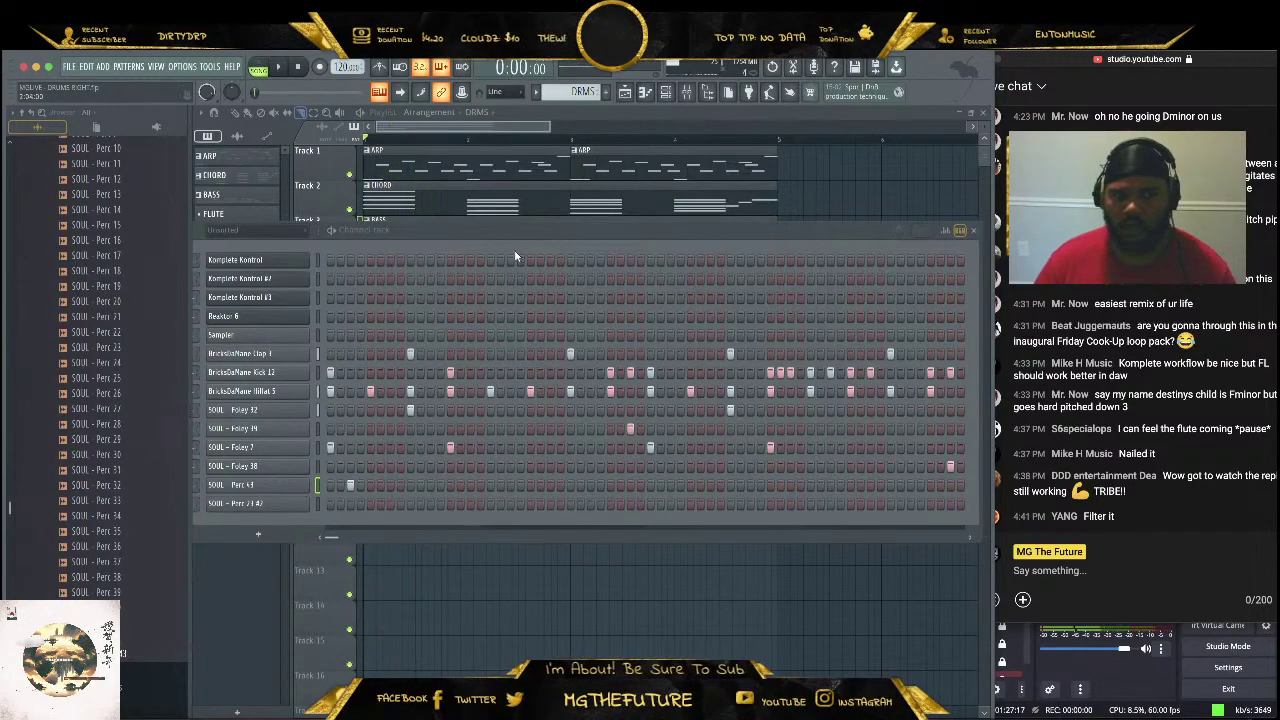
Add SOUL - Perc 43 hits on steps 7, 27, 31, 35, 39, 51 and 59 while the beat plays
drag(503, 230, 565, 221)
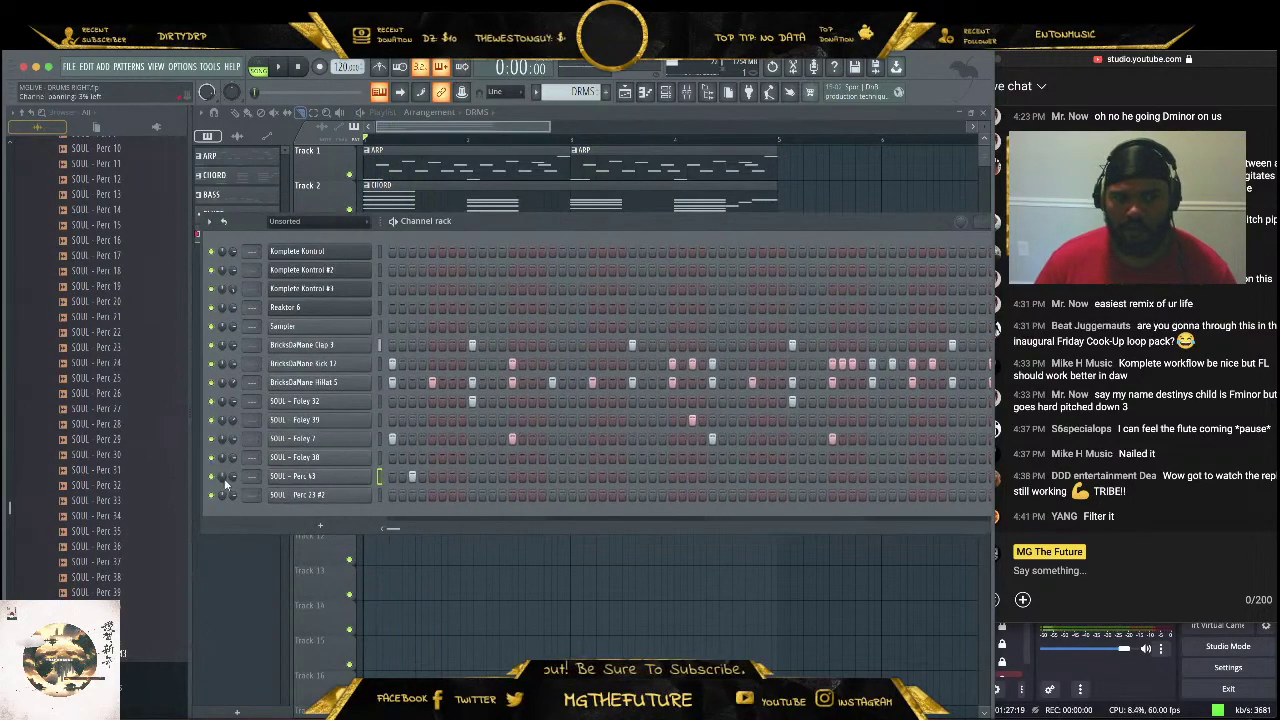
key(space)
click(452, 476)
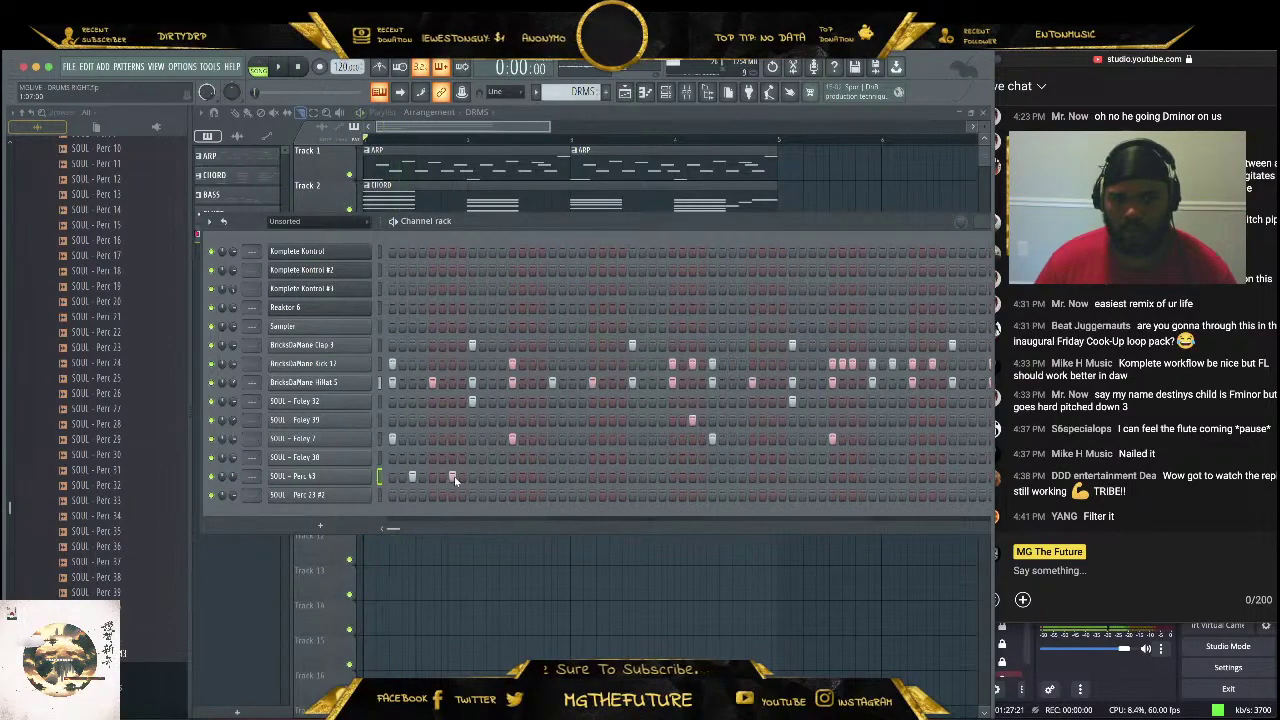
click(651, 476)
click(732, 477)
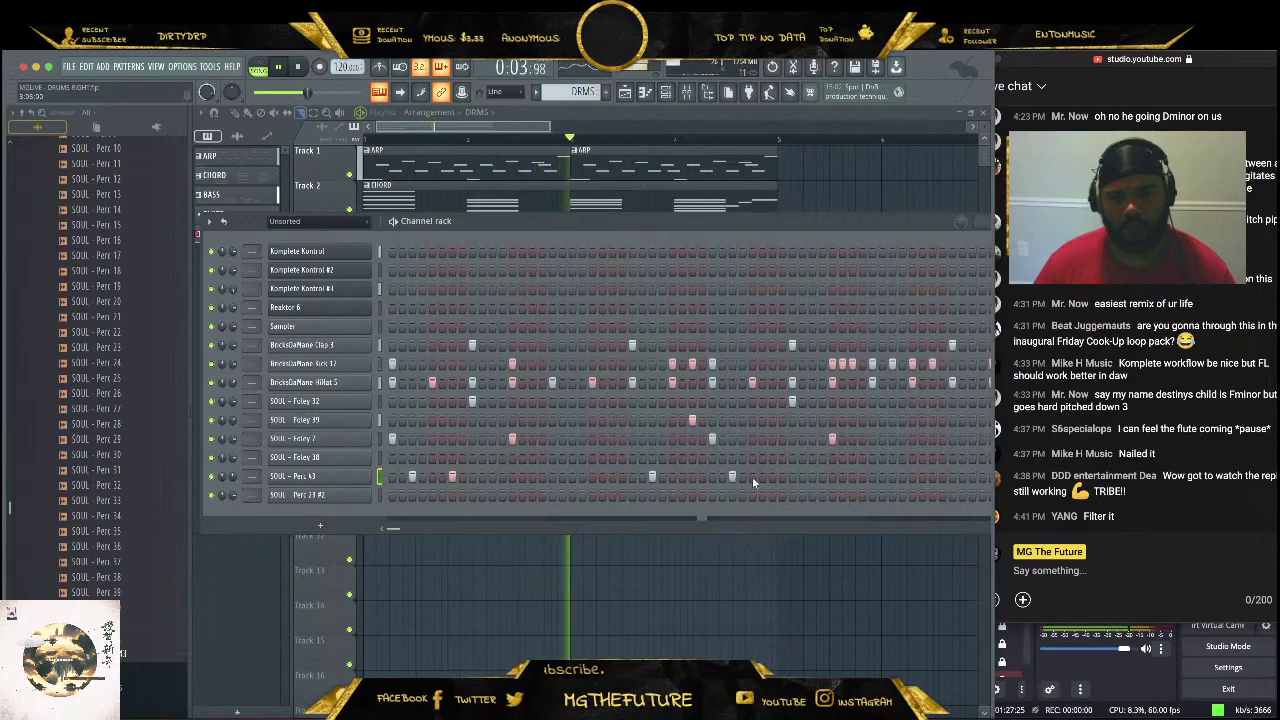
click(771, 477)
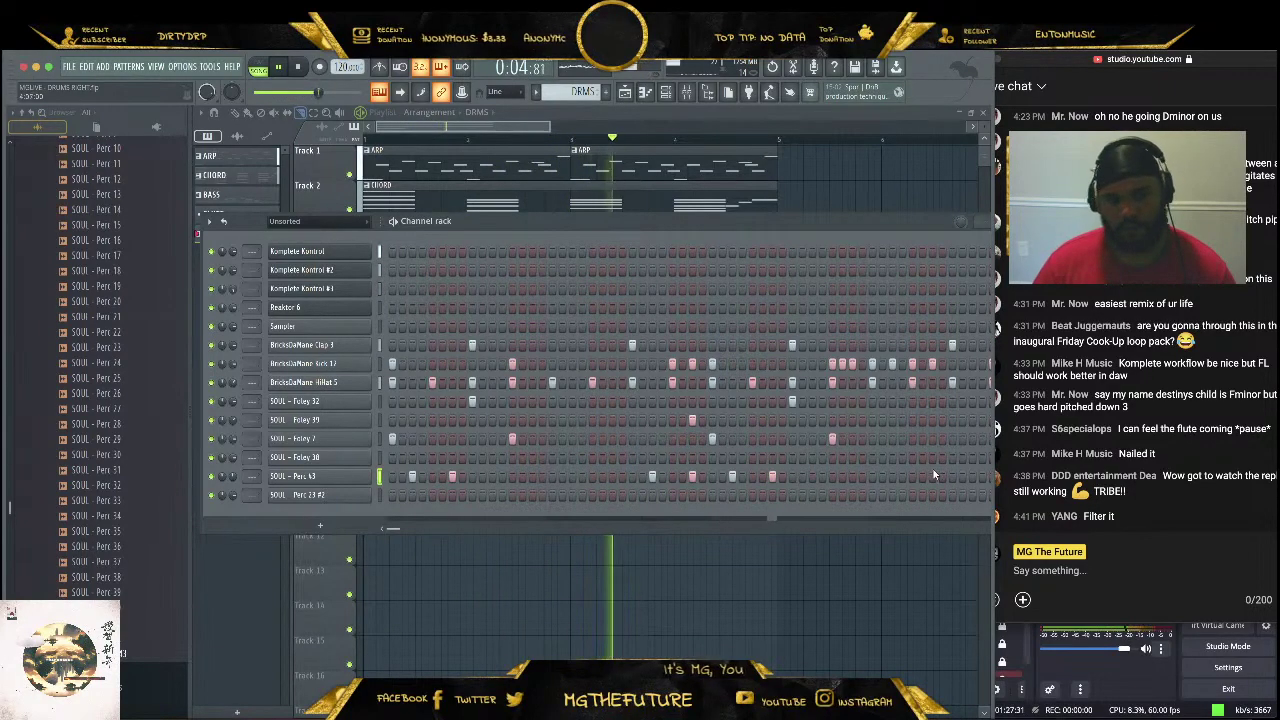
click(891, 478)
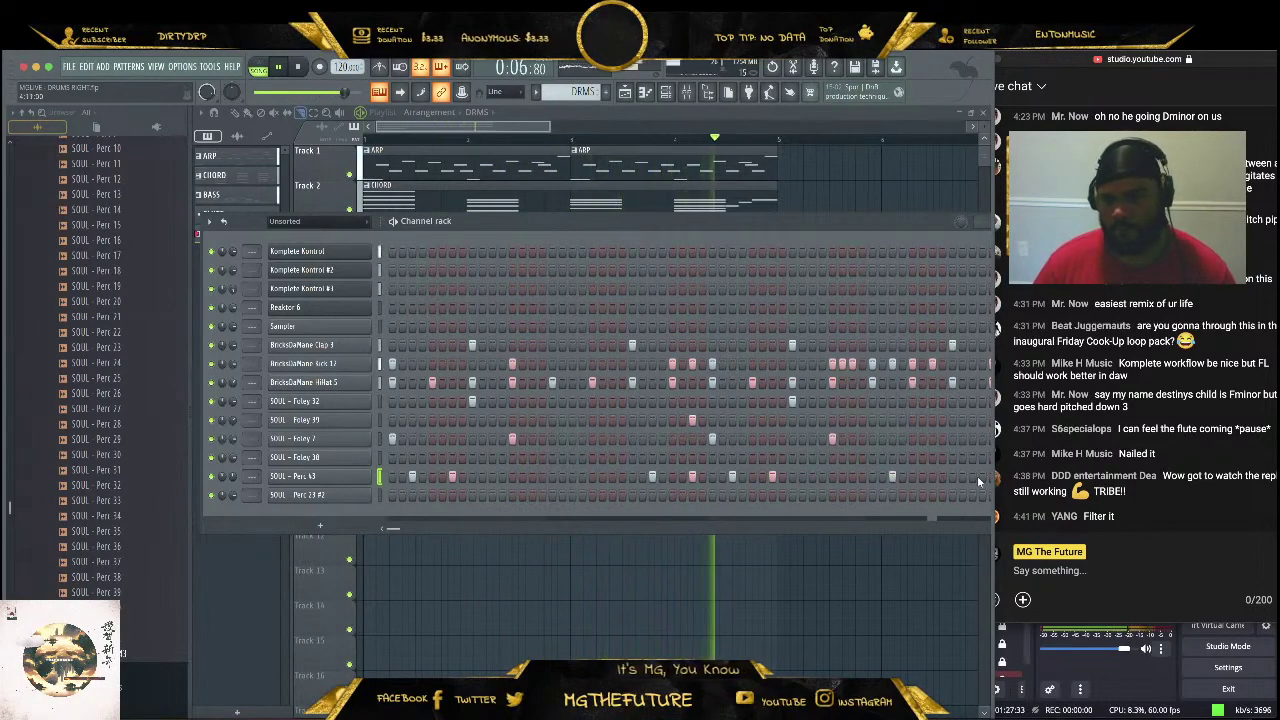
click(980, 477)
Remove the SOUL - Perc 43 hit on step 31 and clear the trial hits from the end of the SOUL - Perc 23 #2 row
drag(822, 221, 768, 206)
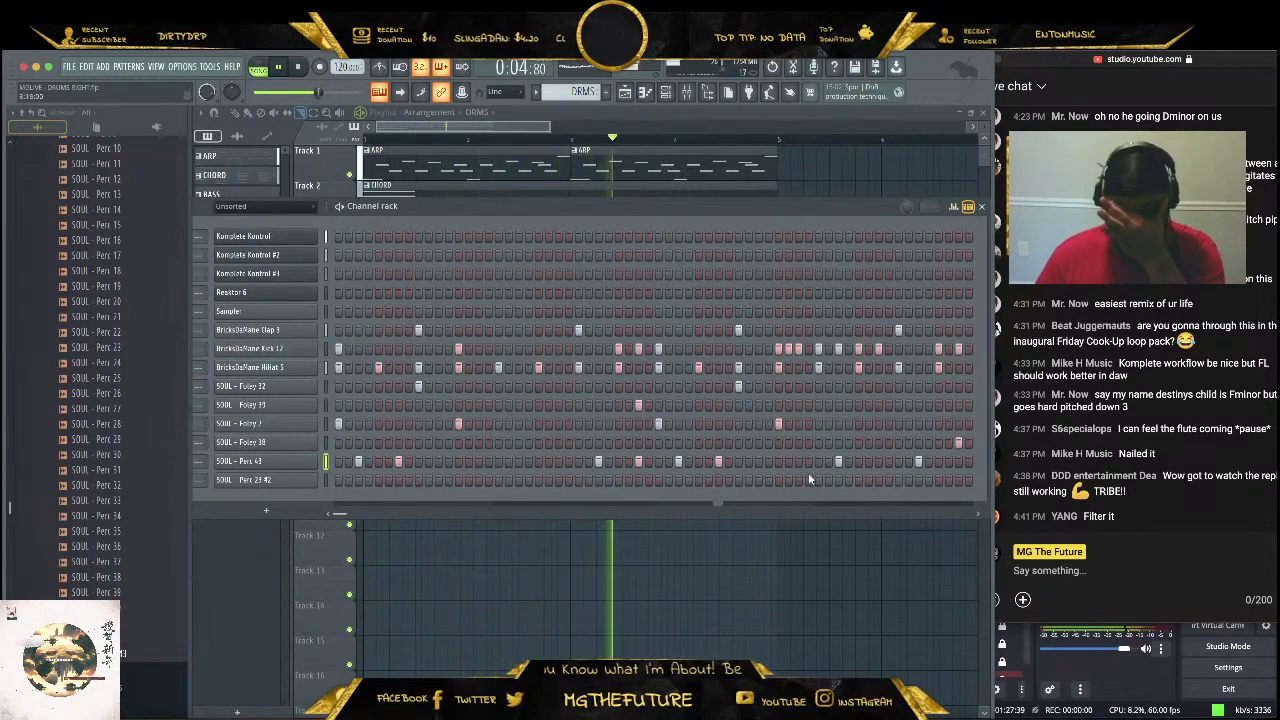
click(639, 462)
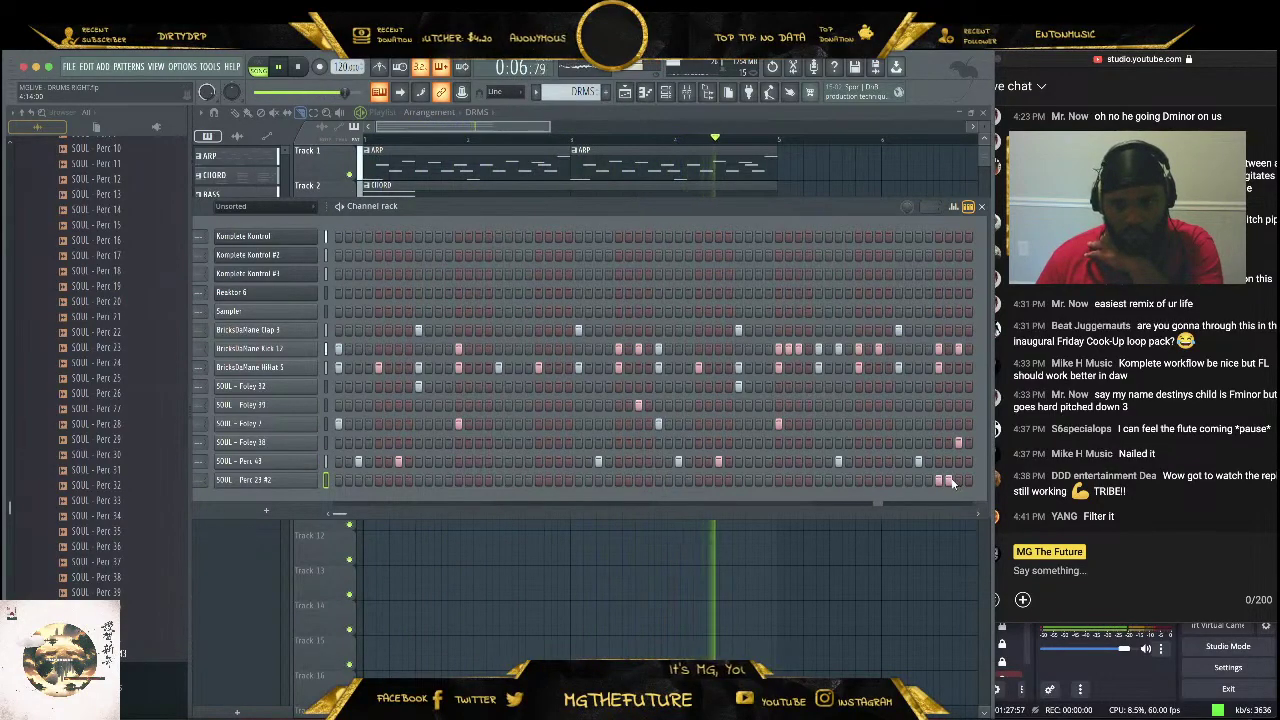
drag(968, 481, 925, 481)
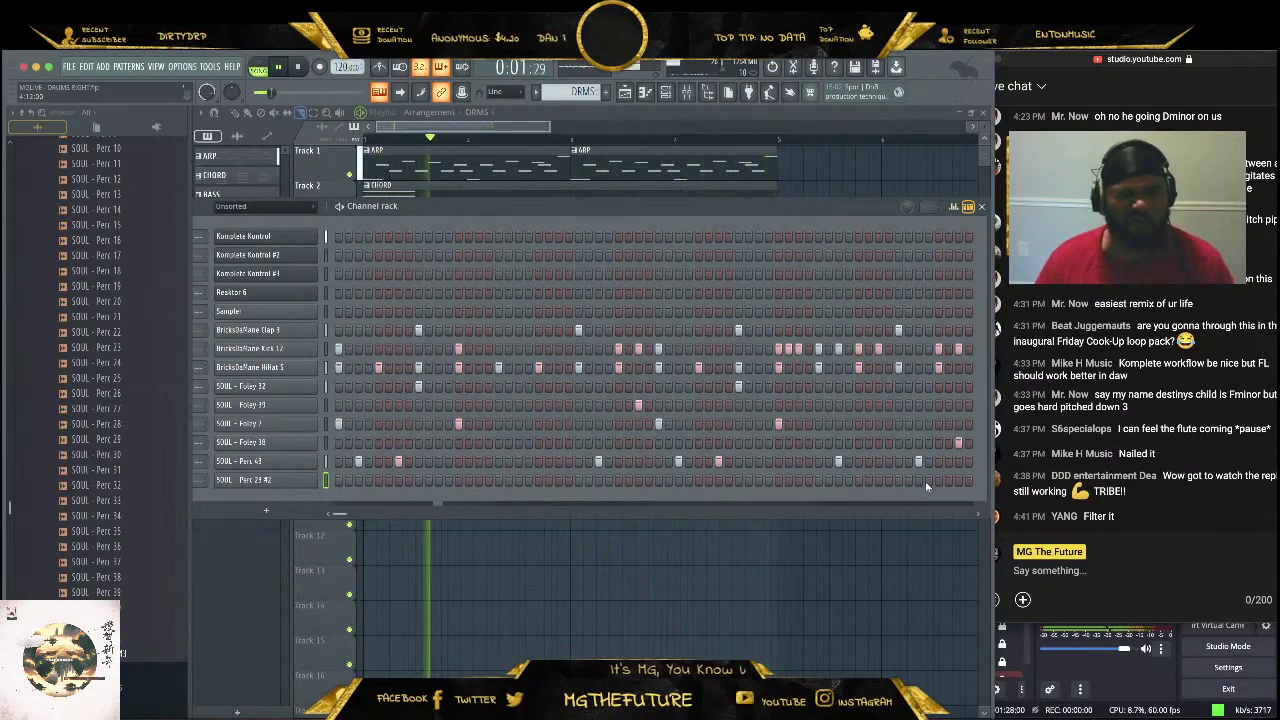
Try SOUL - Perc 23 #2 hits from step 25 onward and place hits on steps 57 and 61 while the beat plays
click(578, 481)
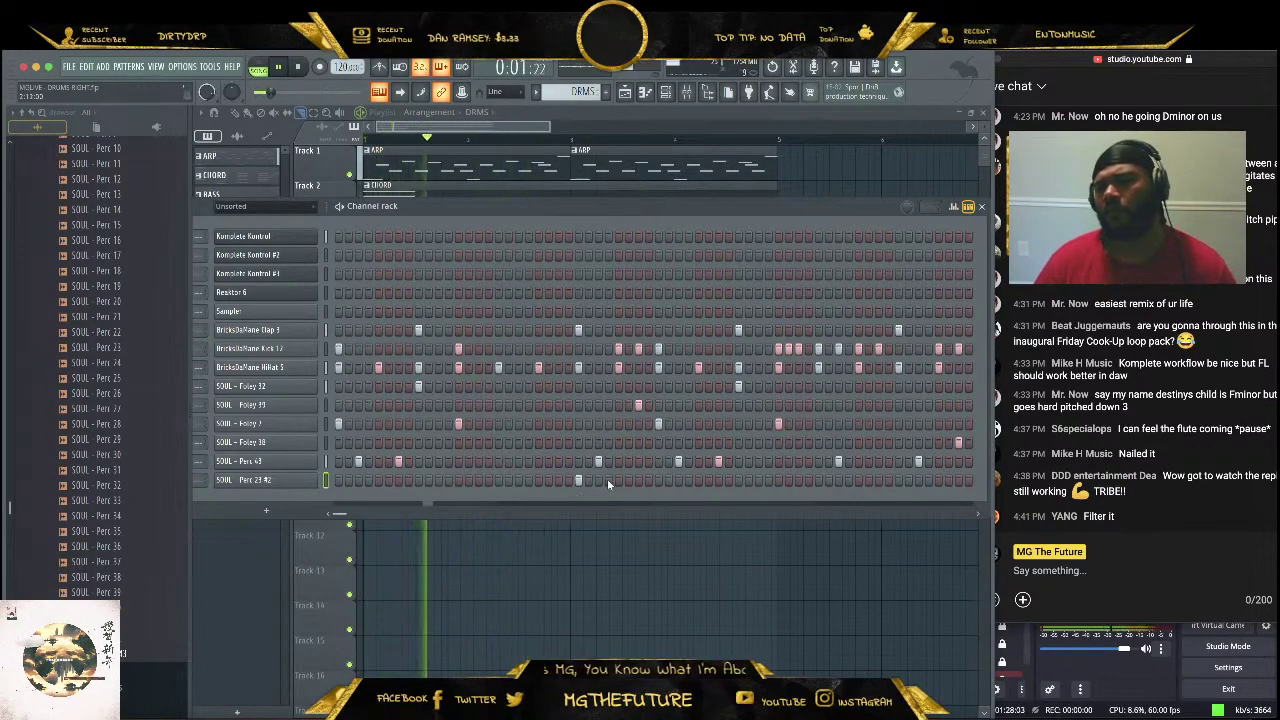
click(618, 481)
click(639, 480)
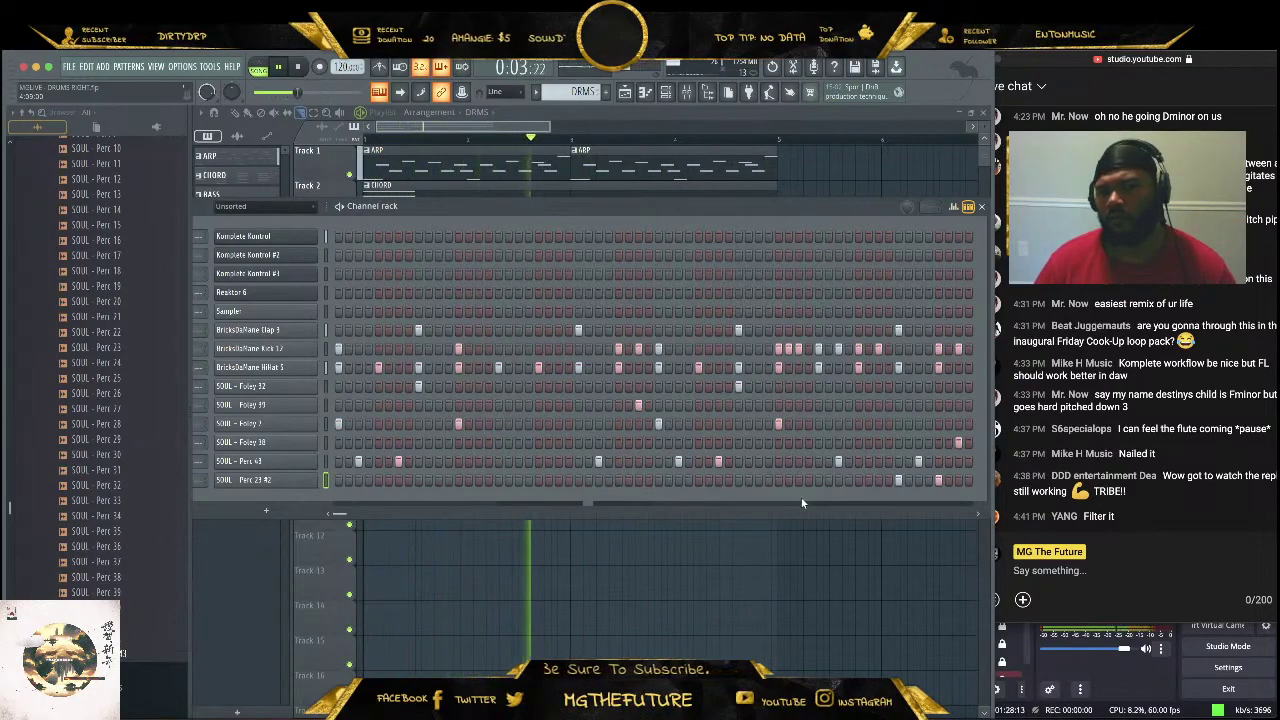
Check the swing mix of BricksDaMane Kick 12 and remove the SOUL - Perc 23 #2 hit on step 57
click(250, 348)
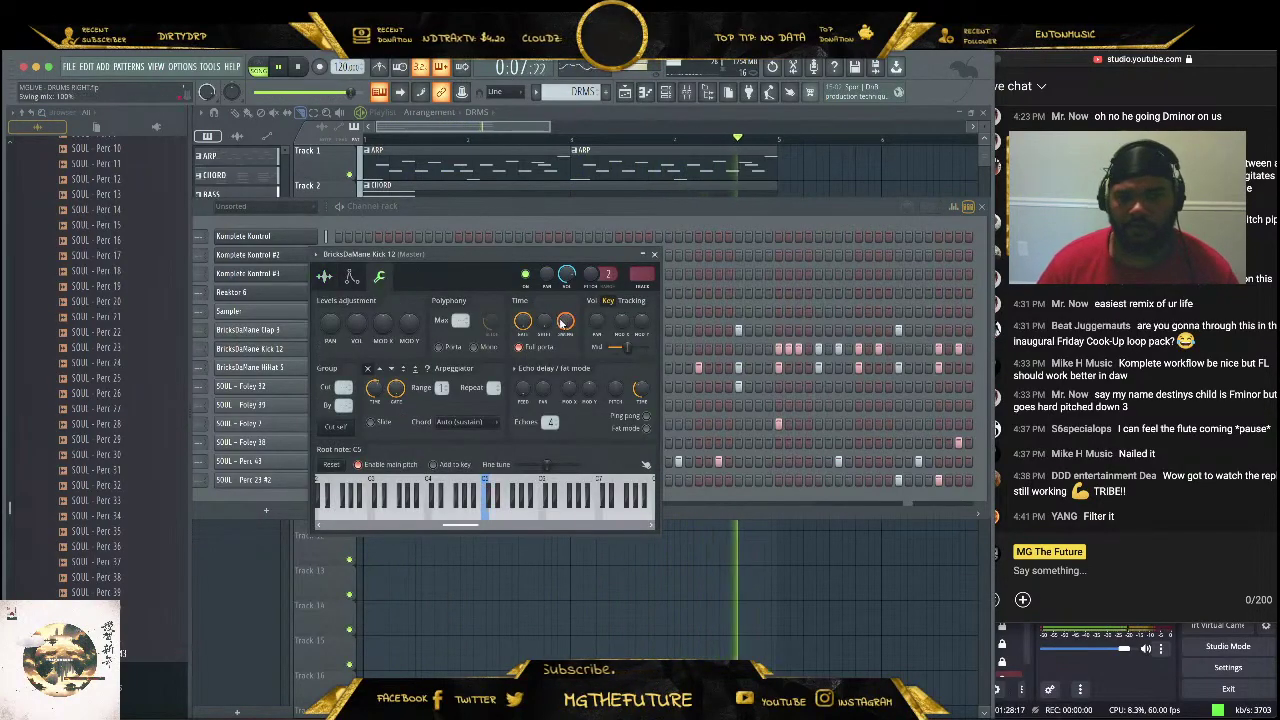
click(655, 254)
right_click(899, 481)
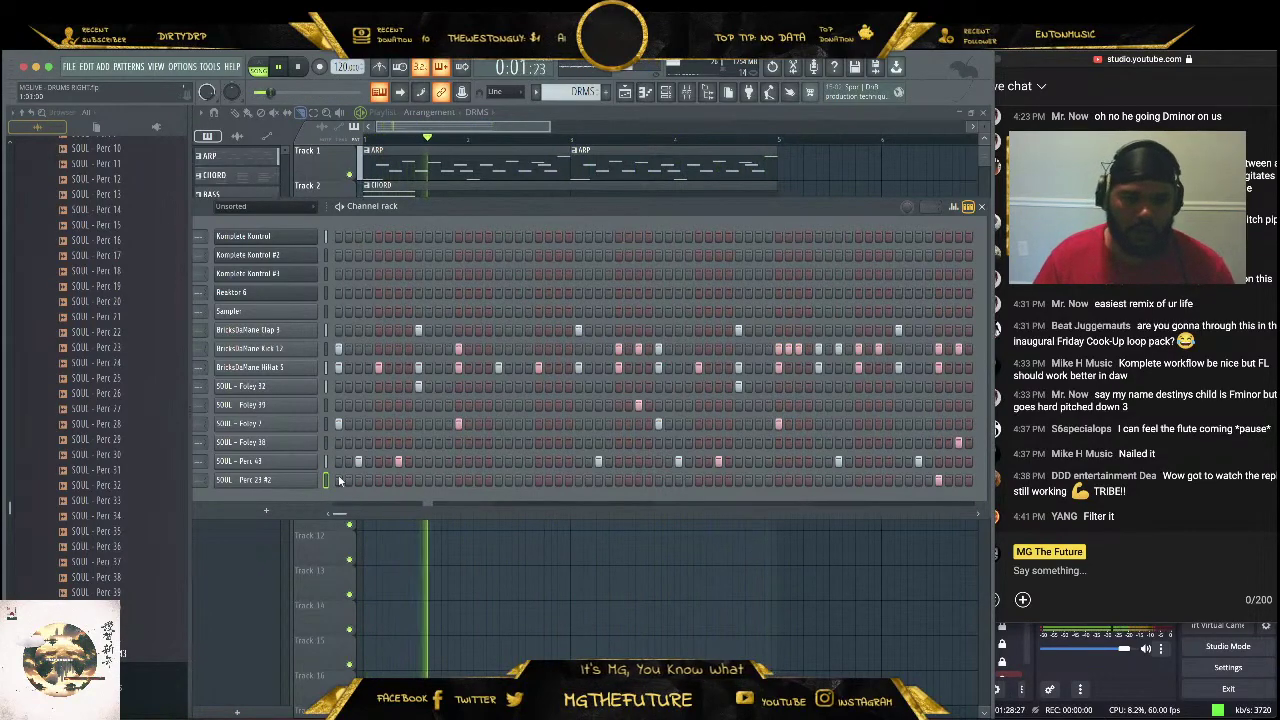
Reorder the channels so SOUL - Perc 23 #2 follows SOUL - Foley 38 and SOUL - Foley 39 sits directly above SOUL - Perc 43
key(alt+Up)
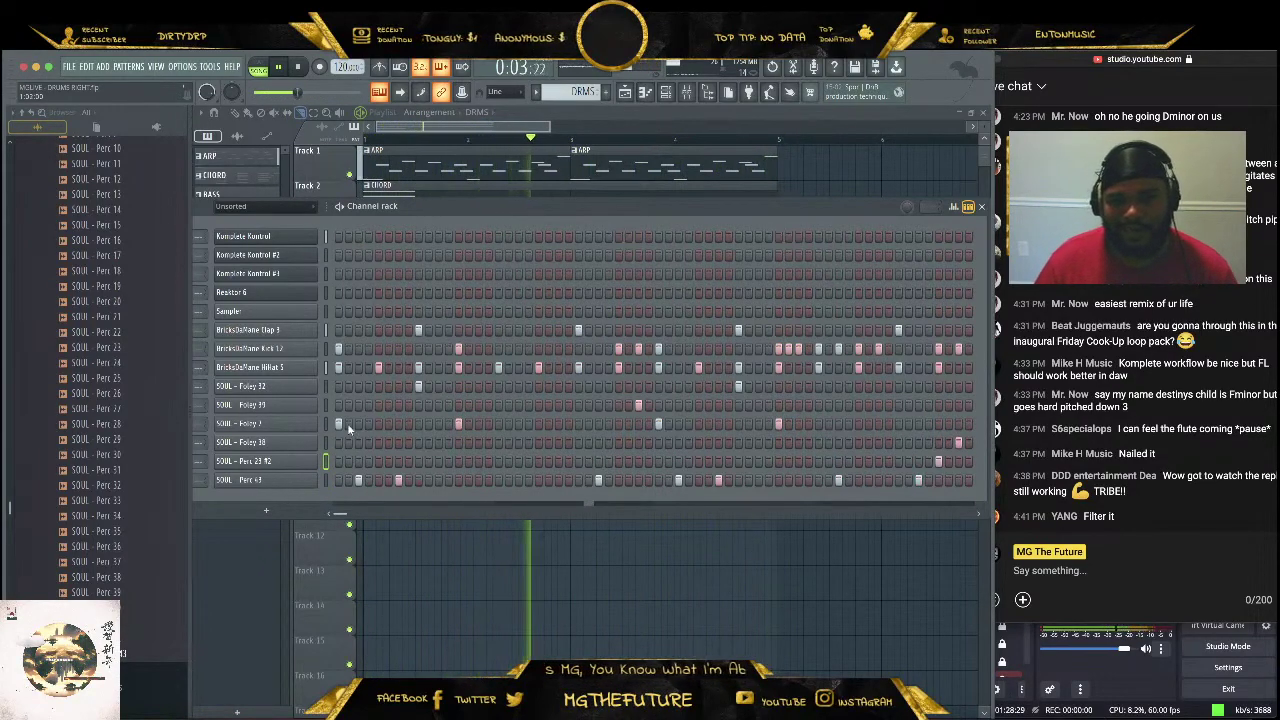
click(326, 405)
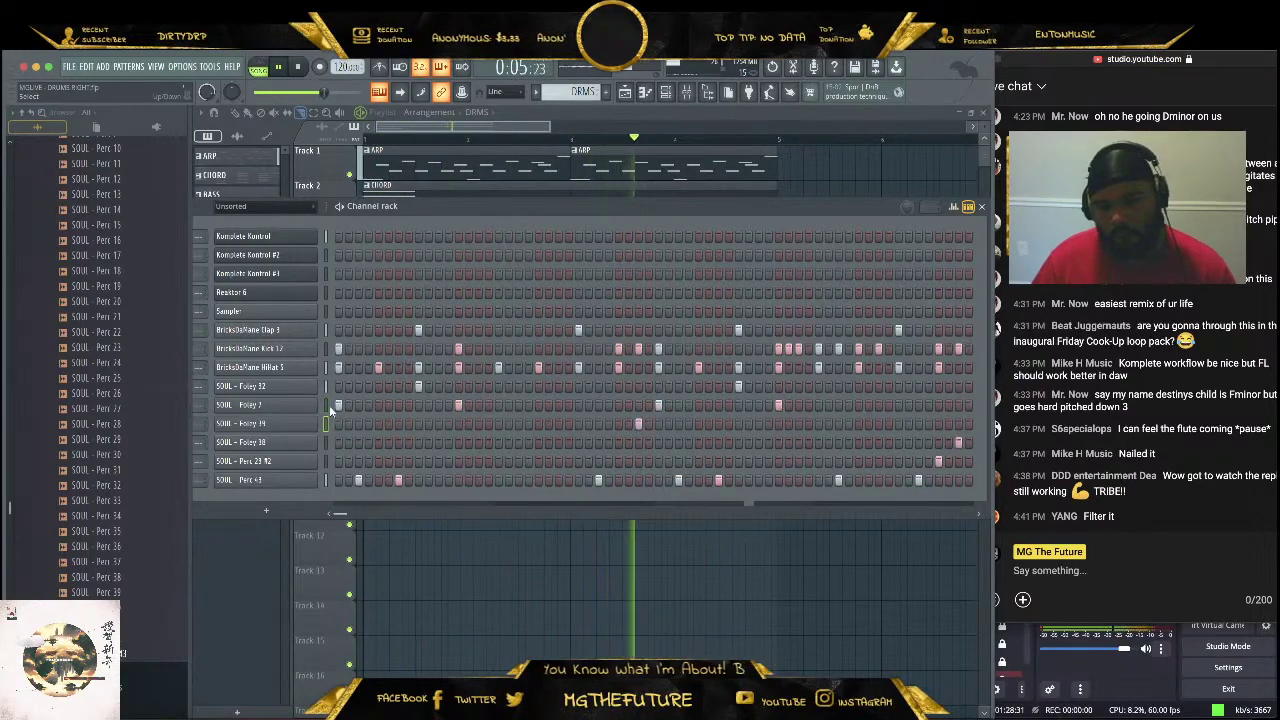
key(alt+Down)
key(alt+Down)
key(alt+Down)
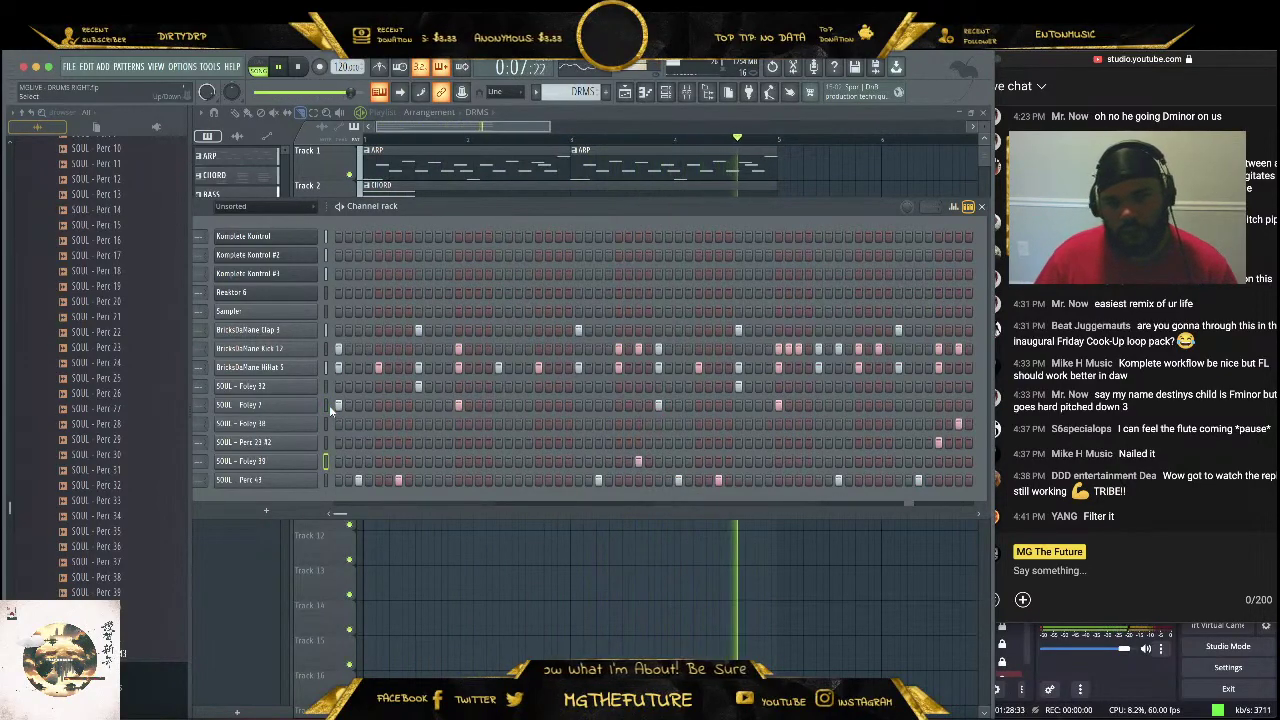
key(space)
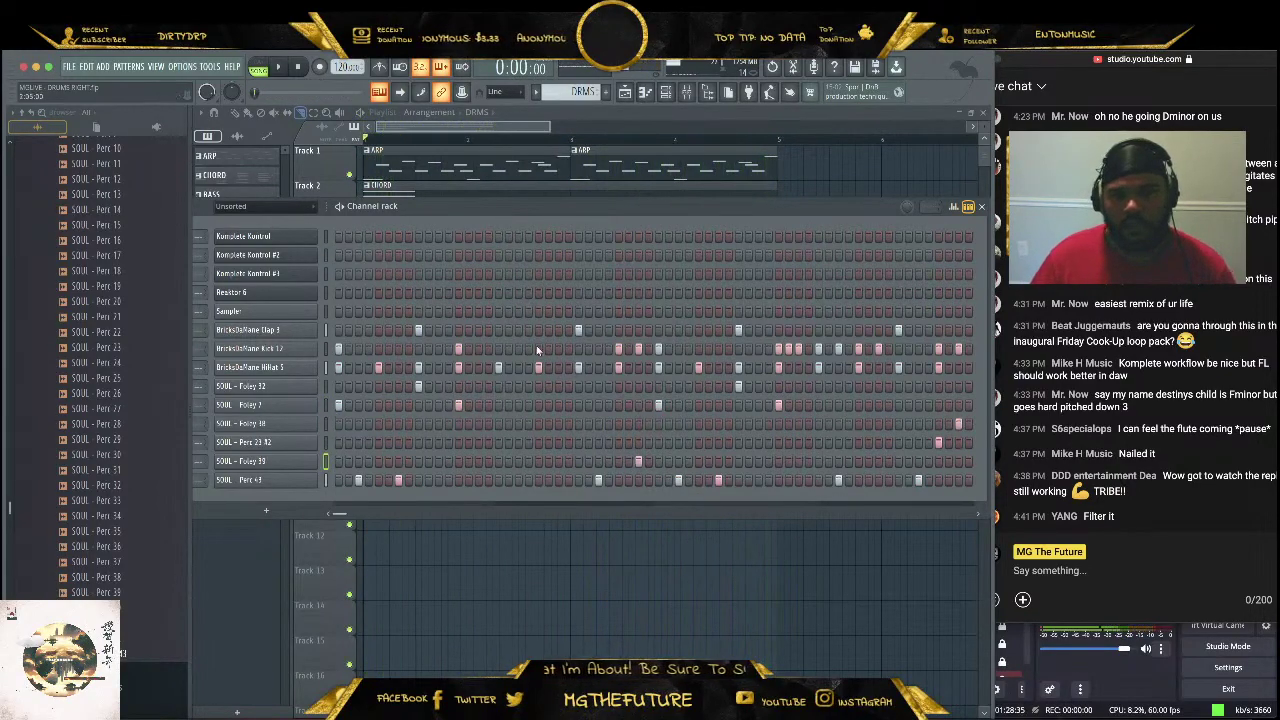
Shift the channel rack slightly down to uncover more of the playlist and save the project
drag(482, 204, 489, 224)
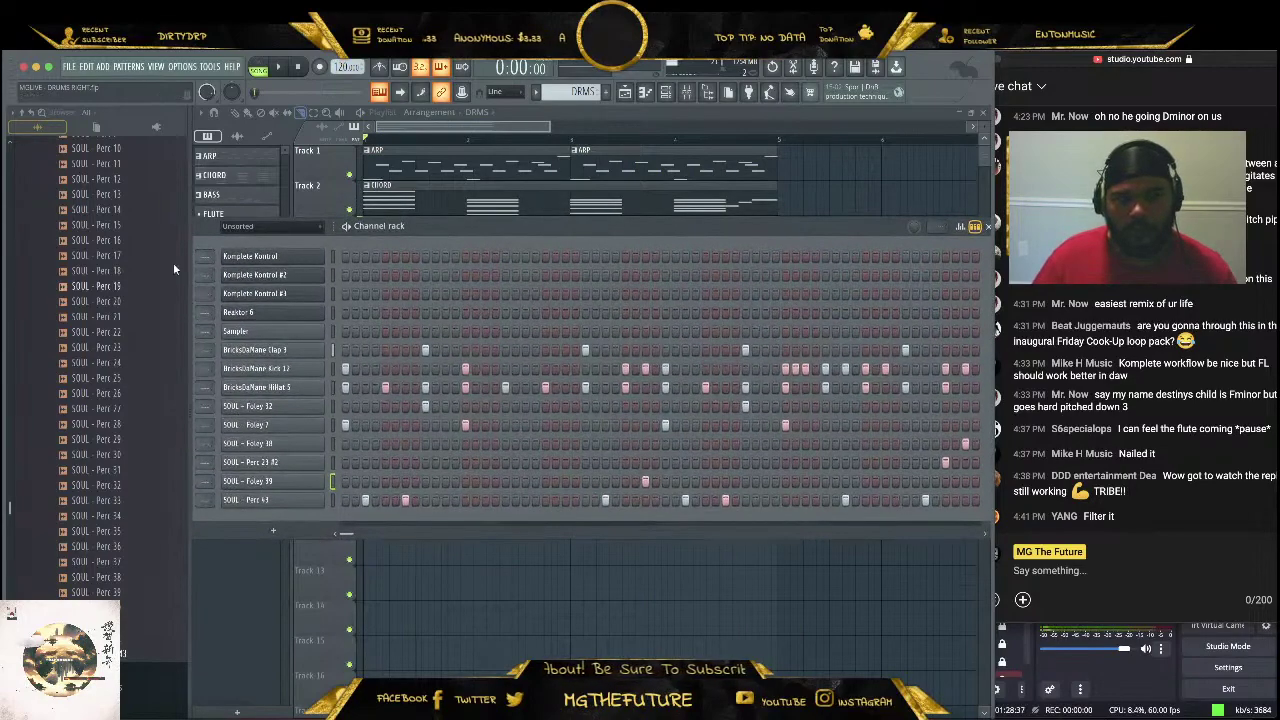
click(70, 70)
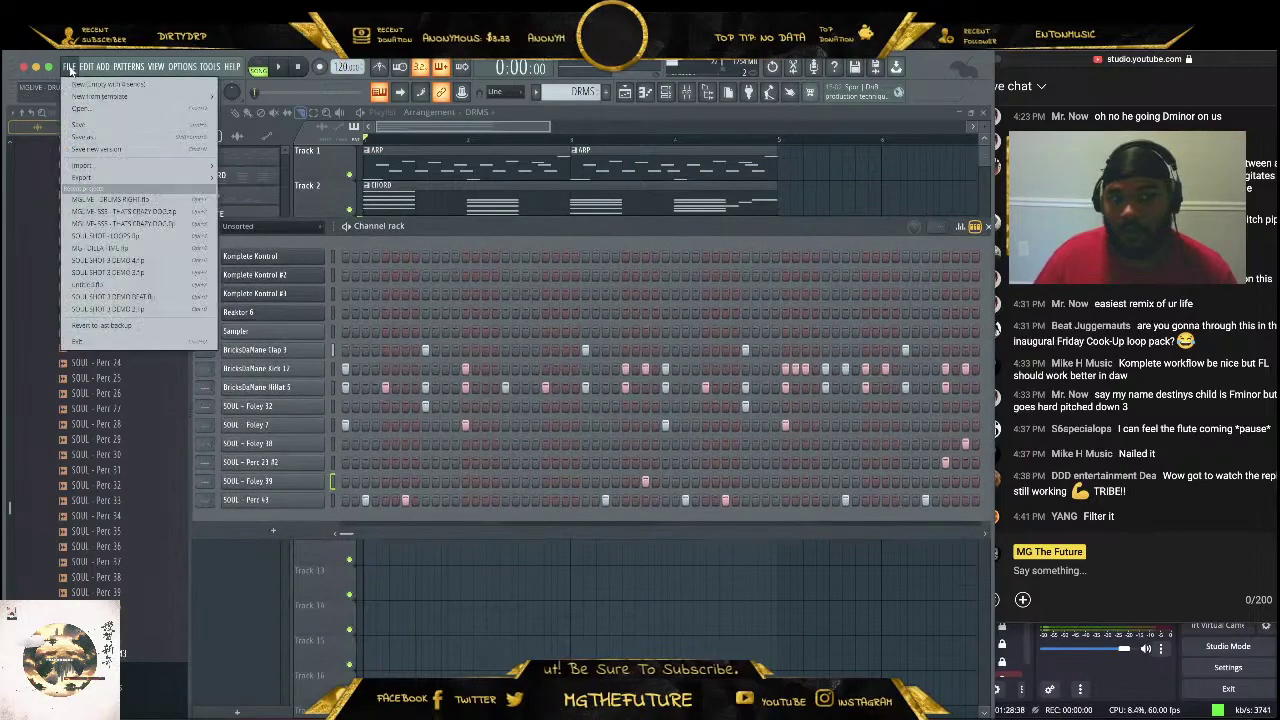
click(84, 124)
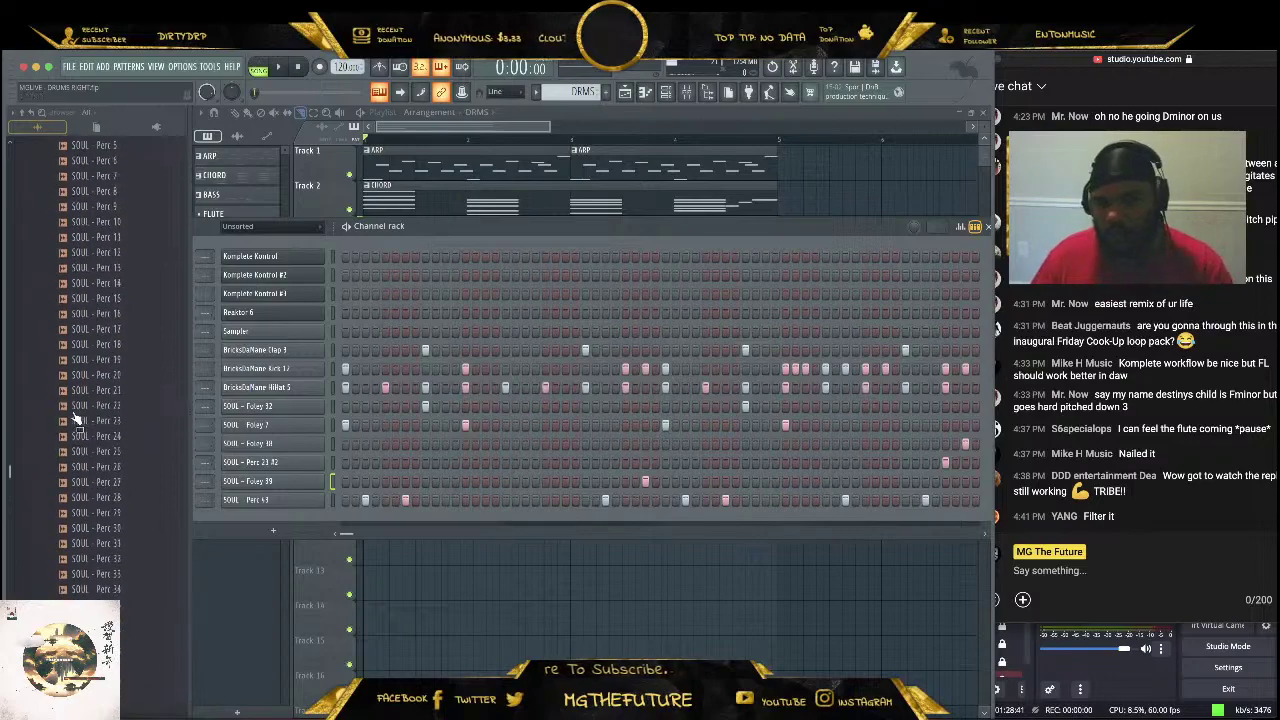
Collapse the Percussion sample folder, hide the channel rack and return to the start of the #ALL DRUM KITS list
scroll(73, 412, up, 6)
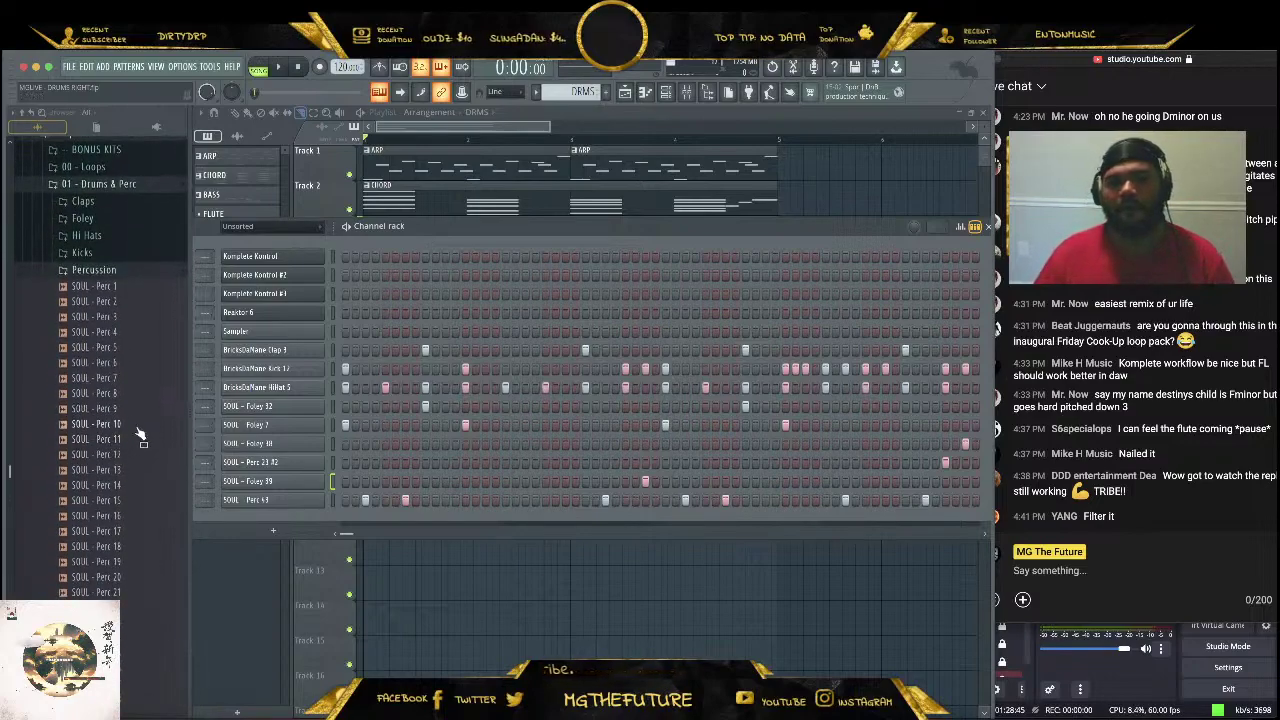
click(122, 271)
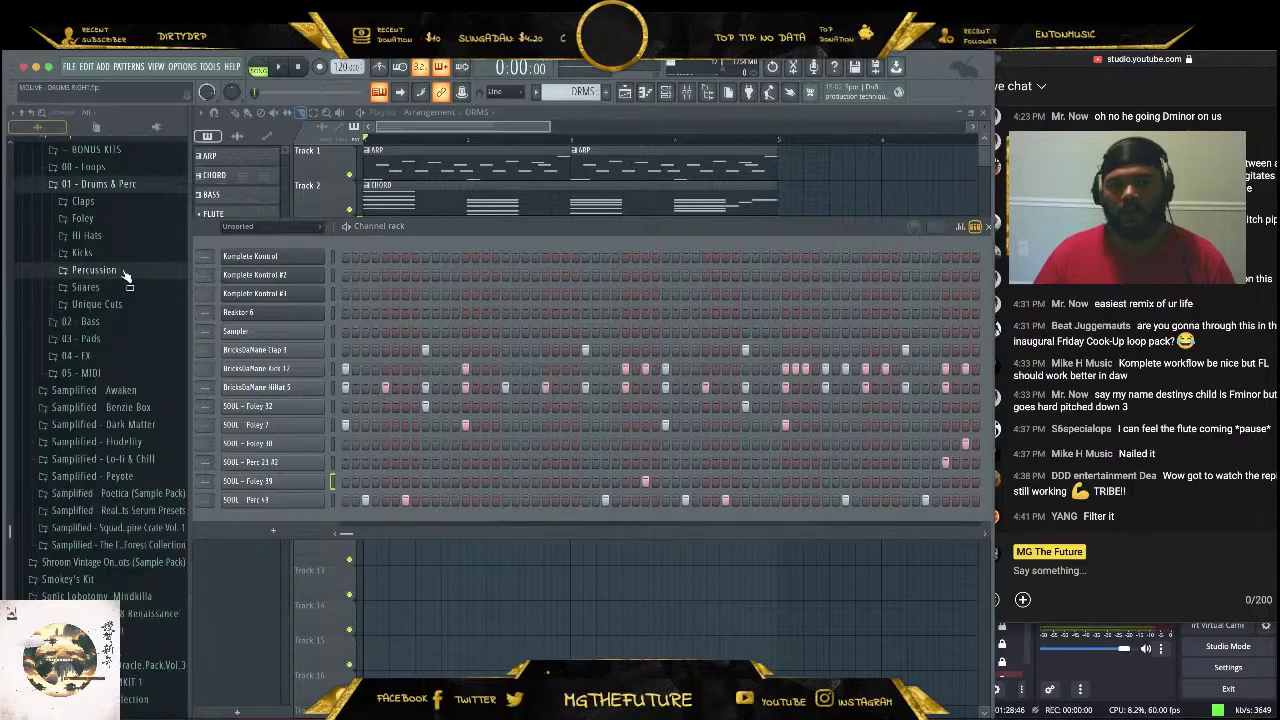
click(667, 95)
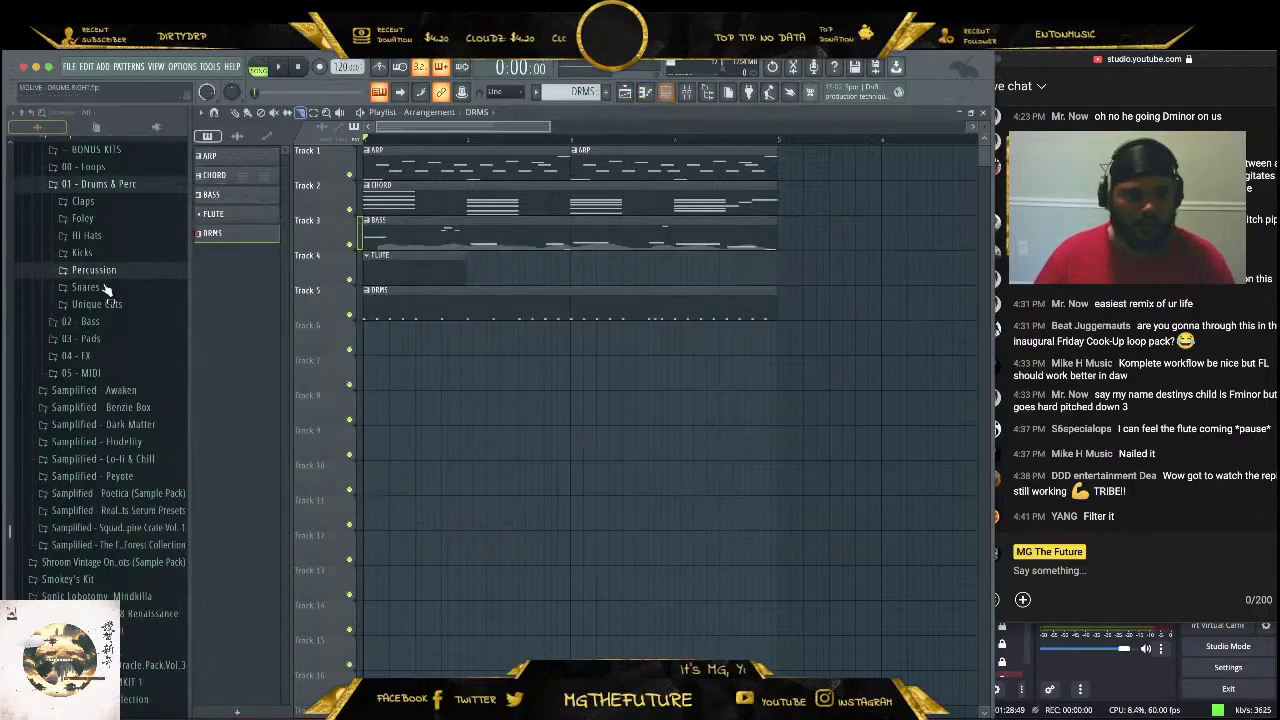
scroll(104, 293, up, 5)
click(118, 326)
scroll(135, 340, up, 15)
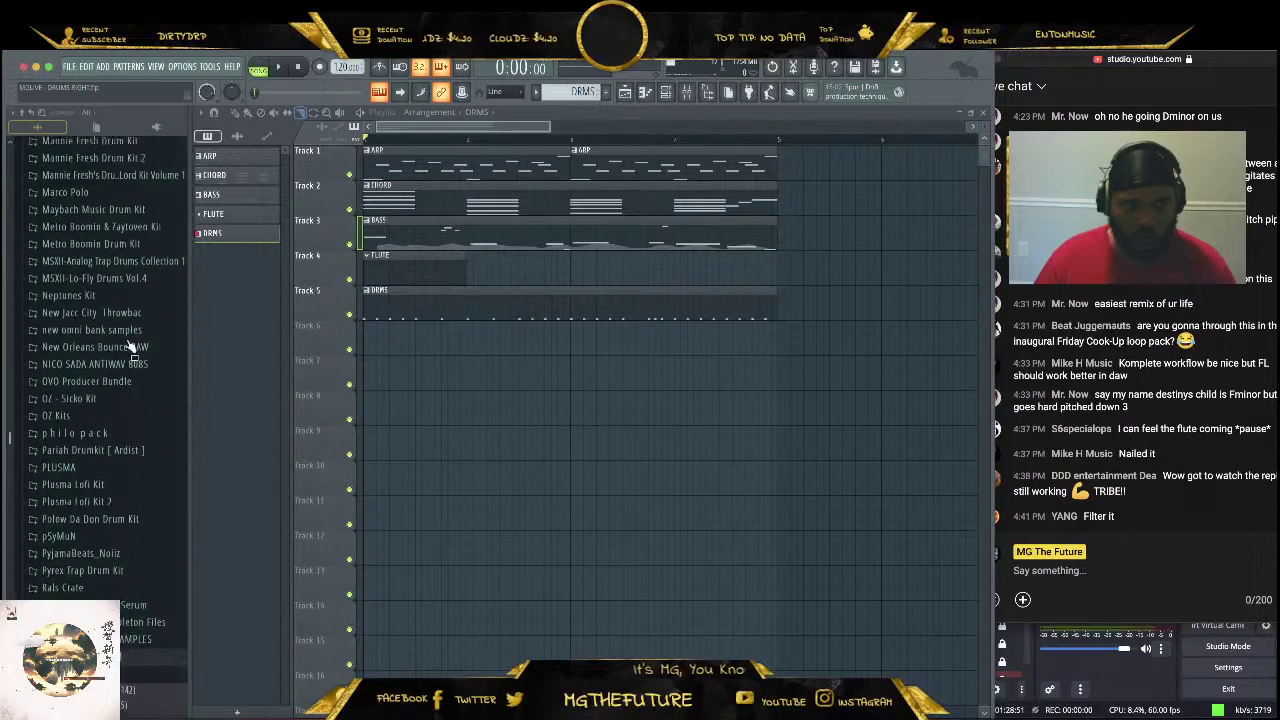
scroll(140, 455, up, 15)
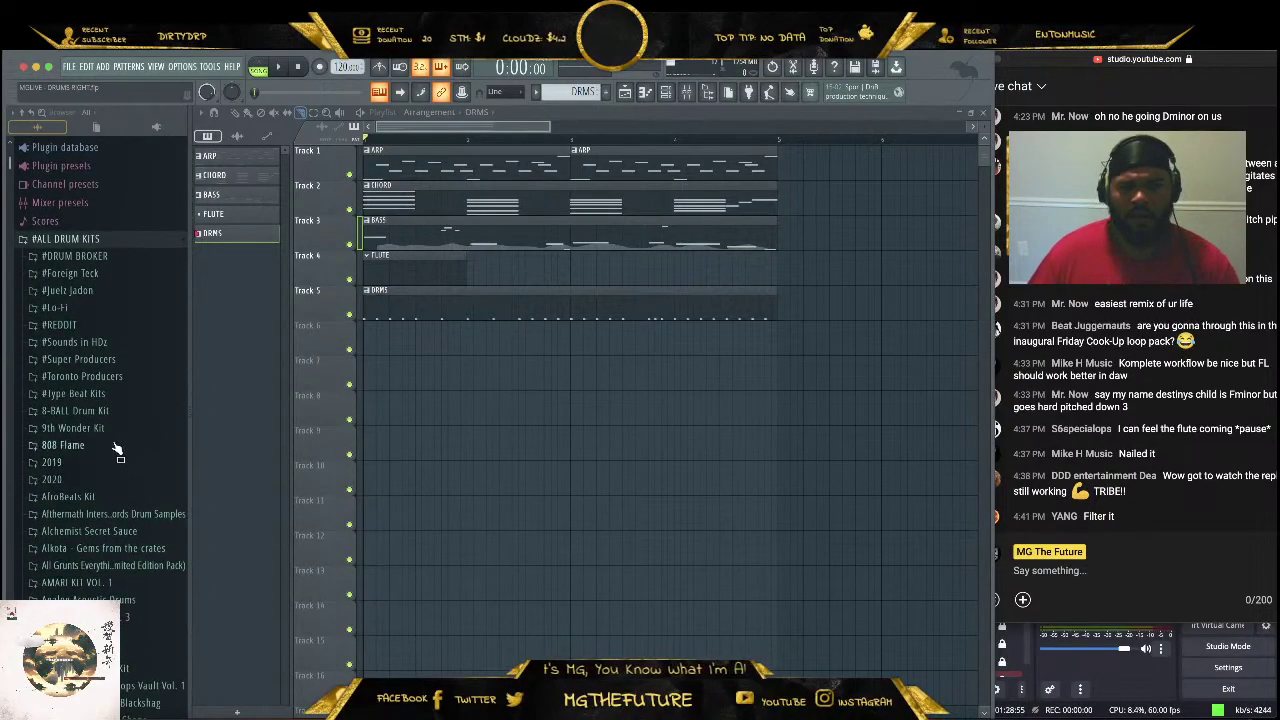
Open the Percs Loops & Misc folder of Cardiak's Drum Kit Vol. 2 under #Toronto Producers and preview Beholder 2 Live Hi Hat
click(82, 376)
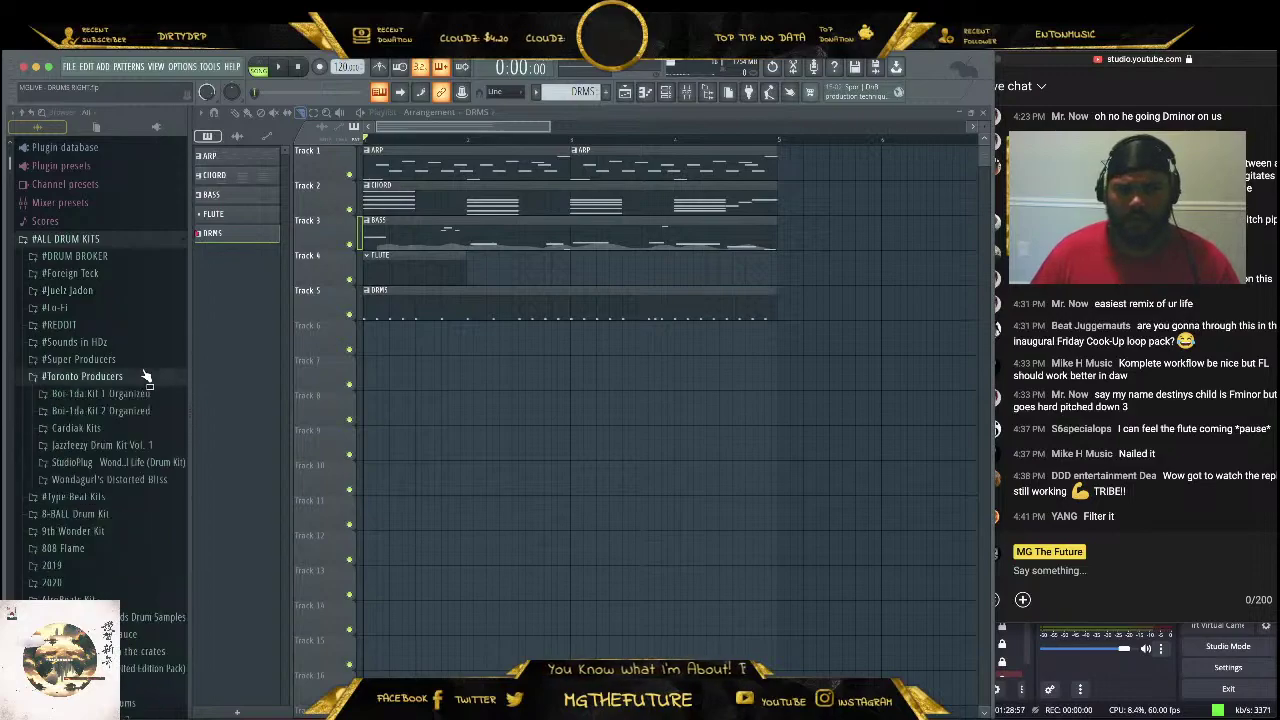
click(114, 430)
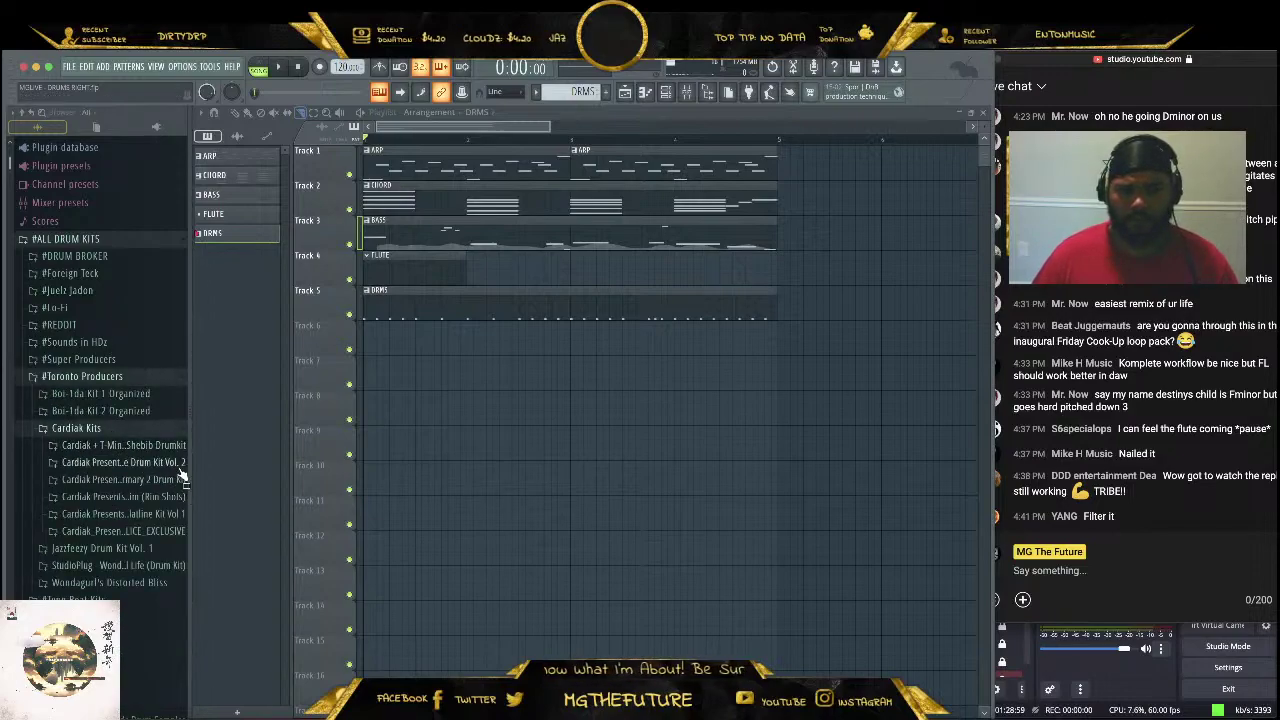
click(150, 462)
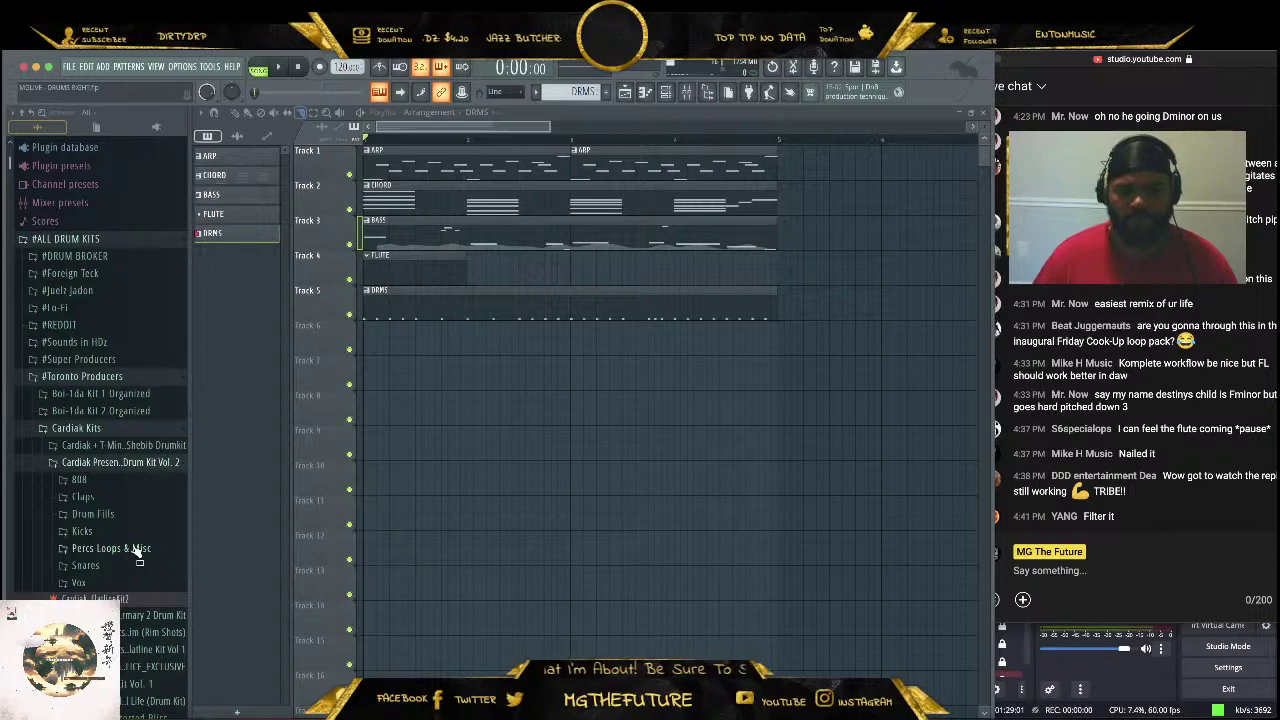
click(137, 549)
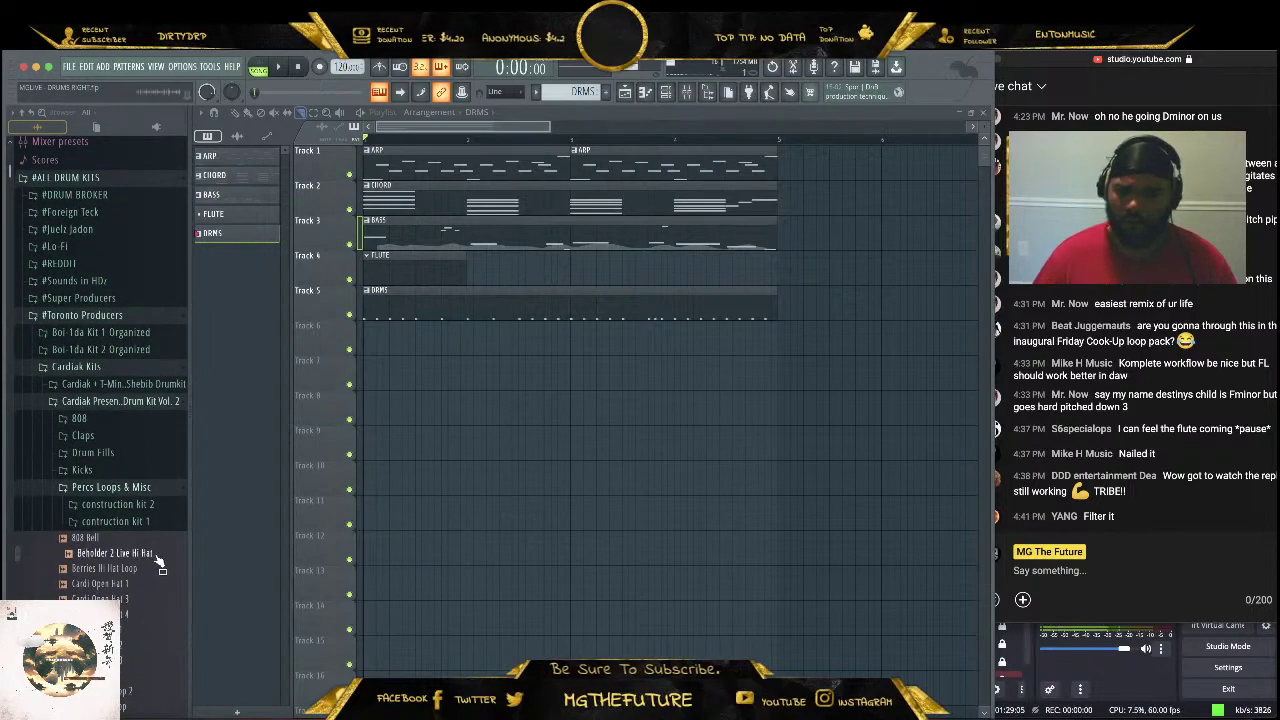
scroll(158, 560, down, 2)
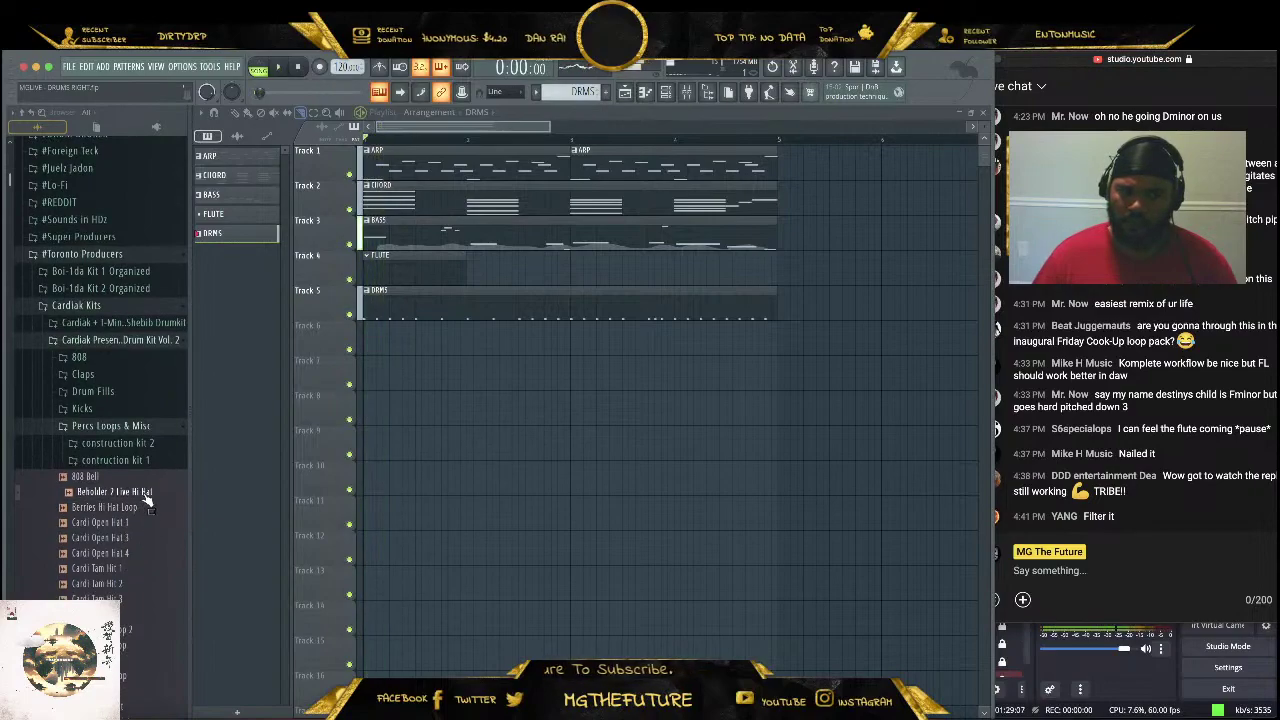
Place the Beholder 2 Live Hi Hat loop on Track 6, align it with bar 1 and play it with the beat
drag(147, 500, 430, 346)
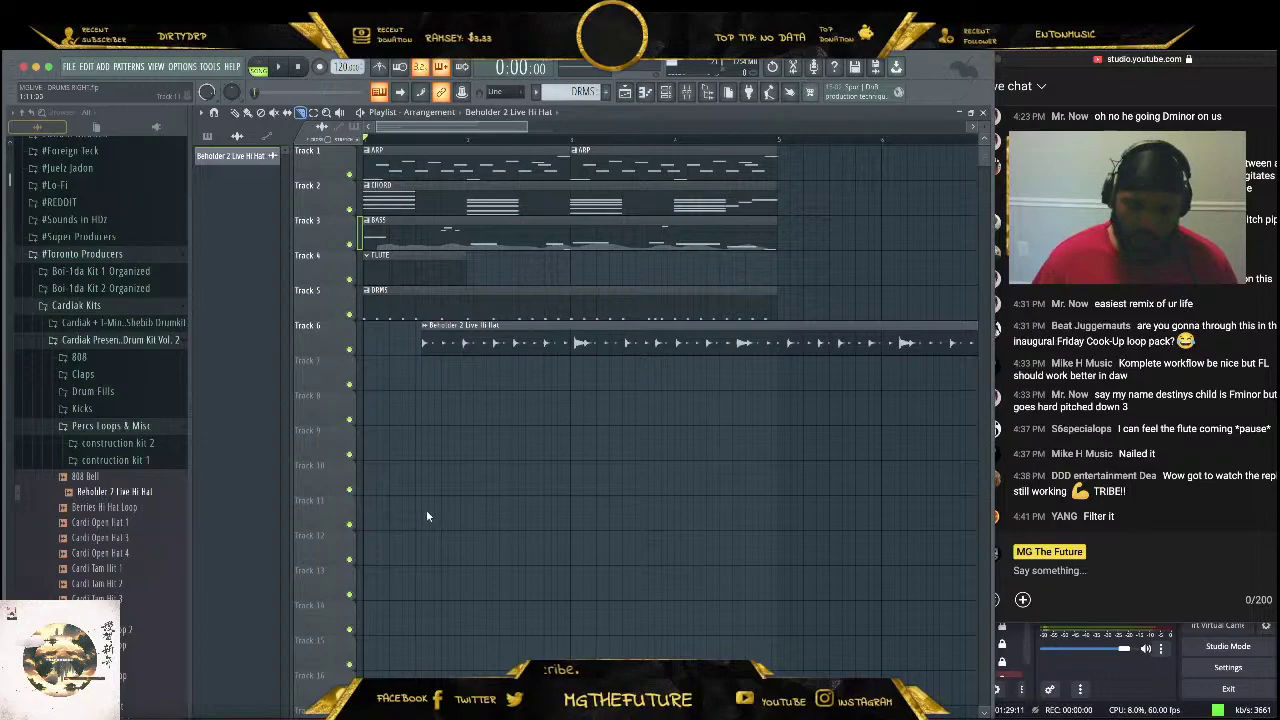
drag(655, 350, 512, 347)
key(space)
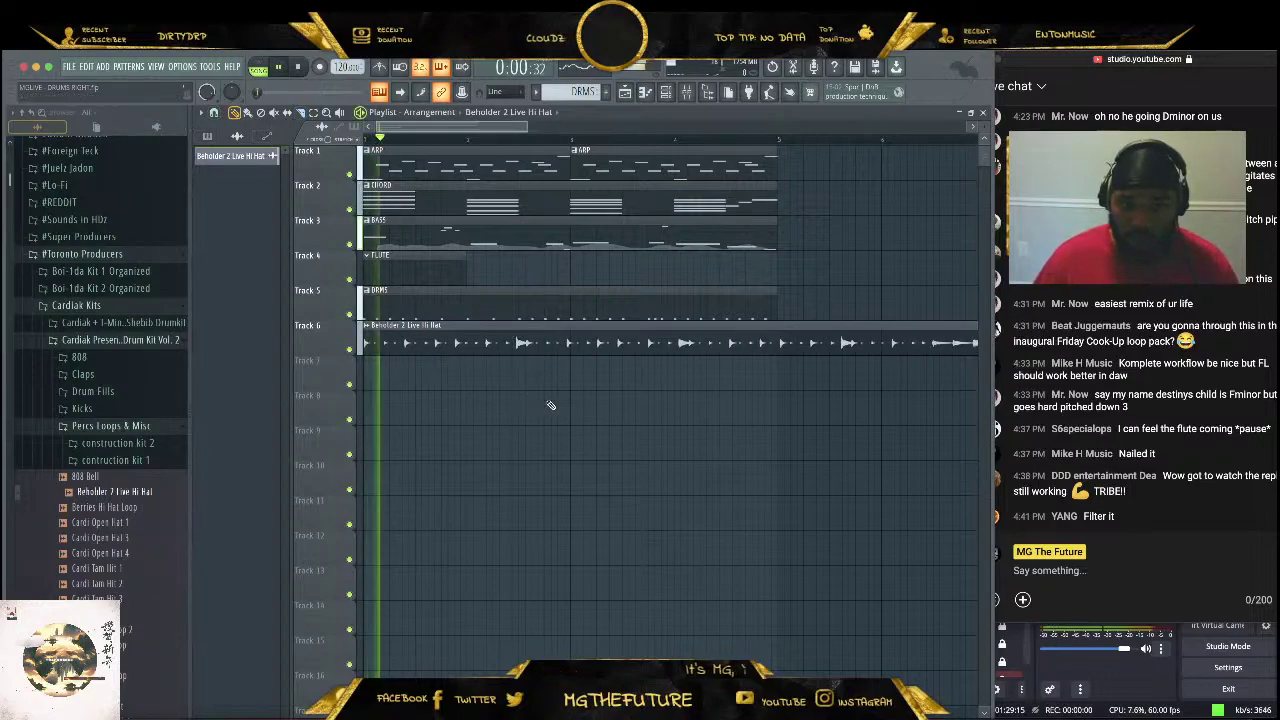
Solo Track 6 and listen to the hi-hat loop on its own
key(space)
right_click(348, 349)
key(space)
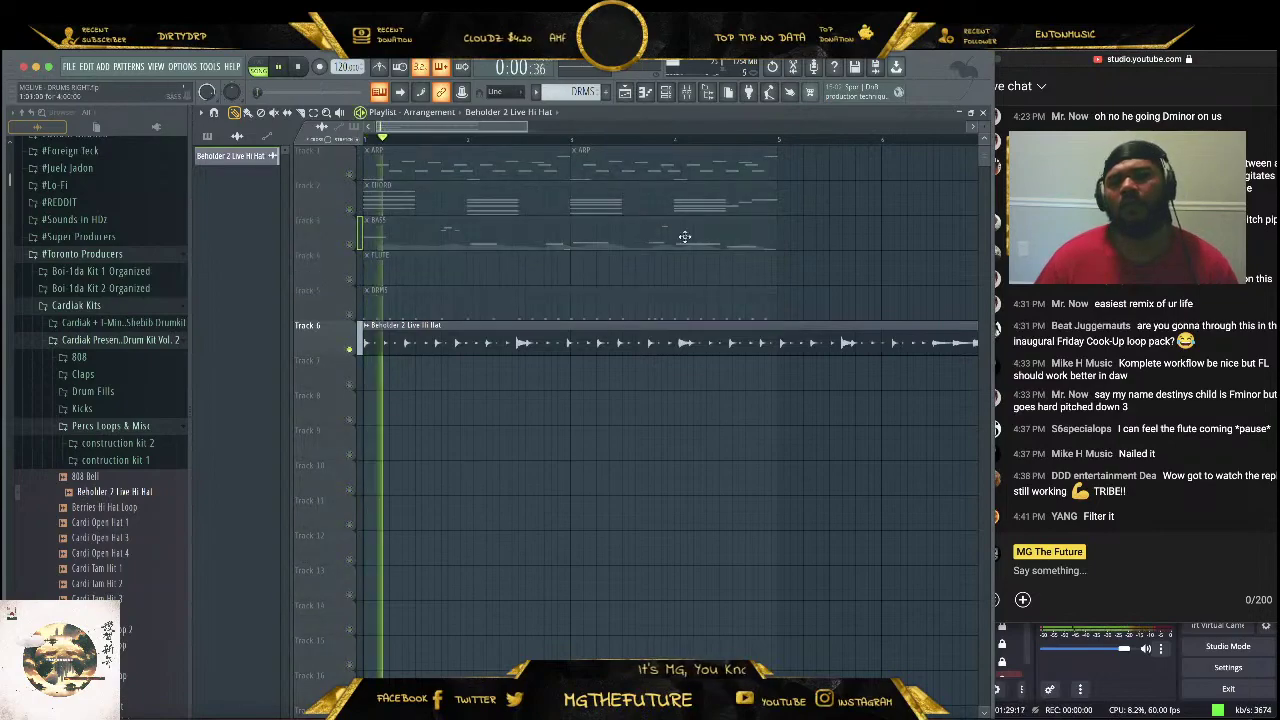
drag(528, 125, 469, 126)
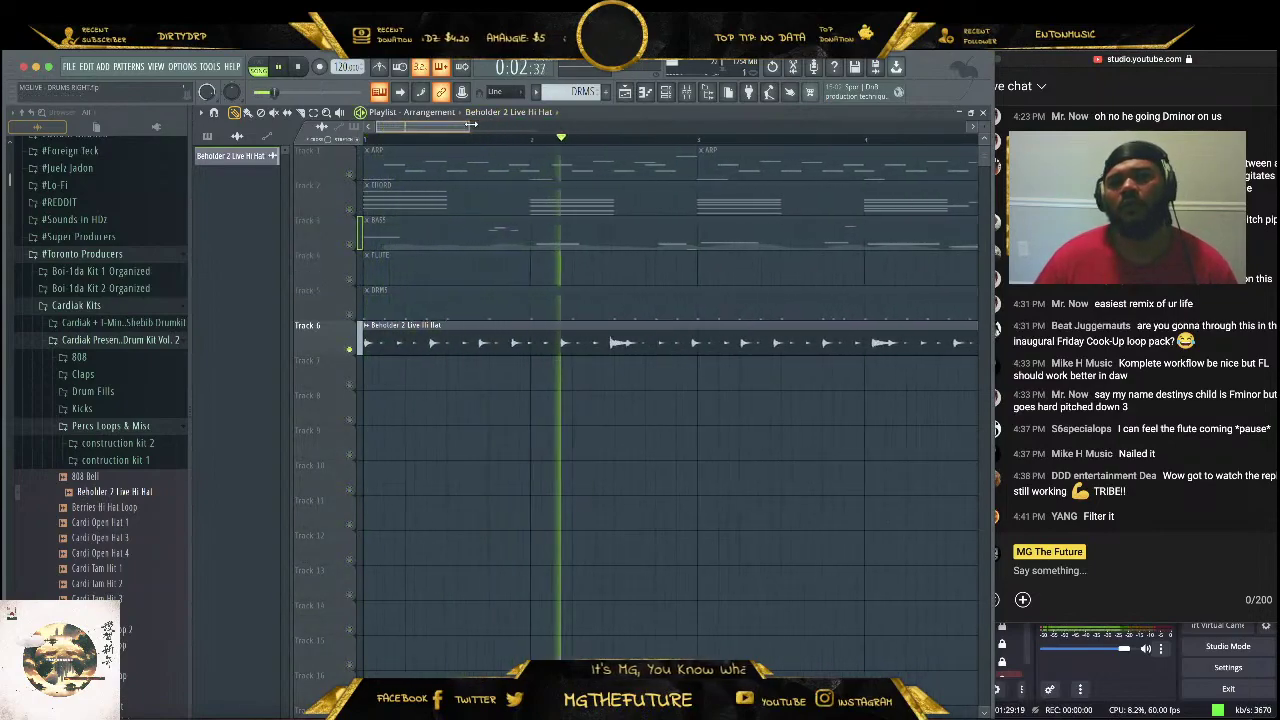
key(space)
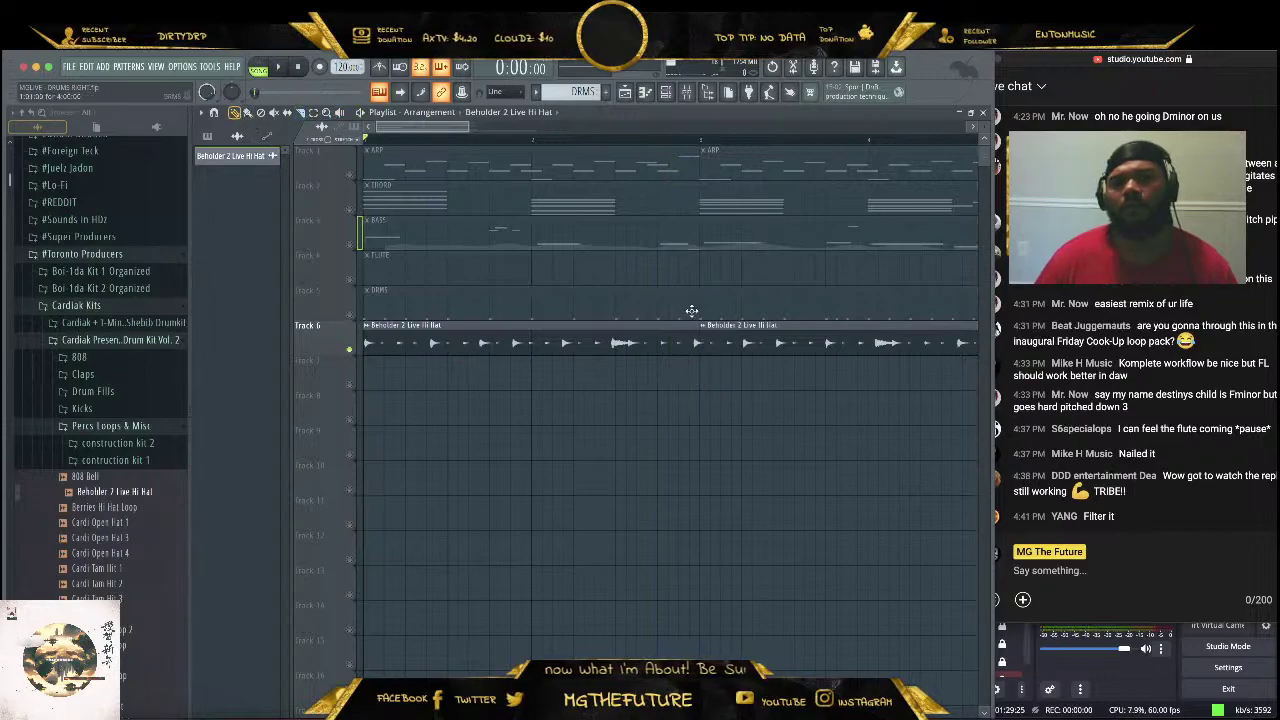
Delete the part of the hi-hat loop after bar 3 and play the remaining two bars
right_click(763, 341)
key(space)
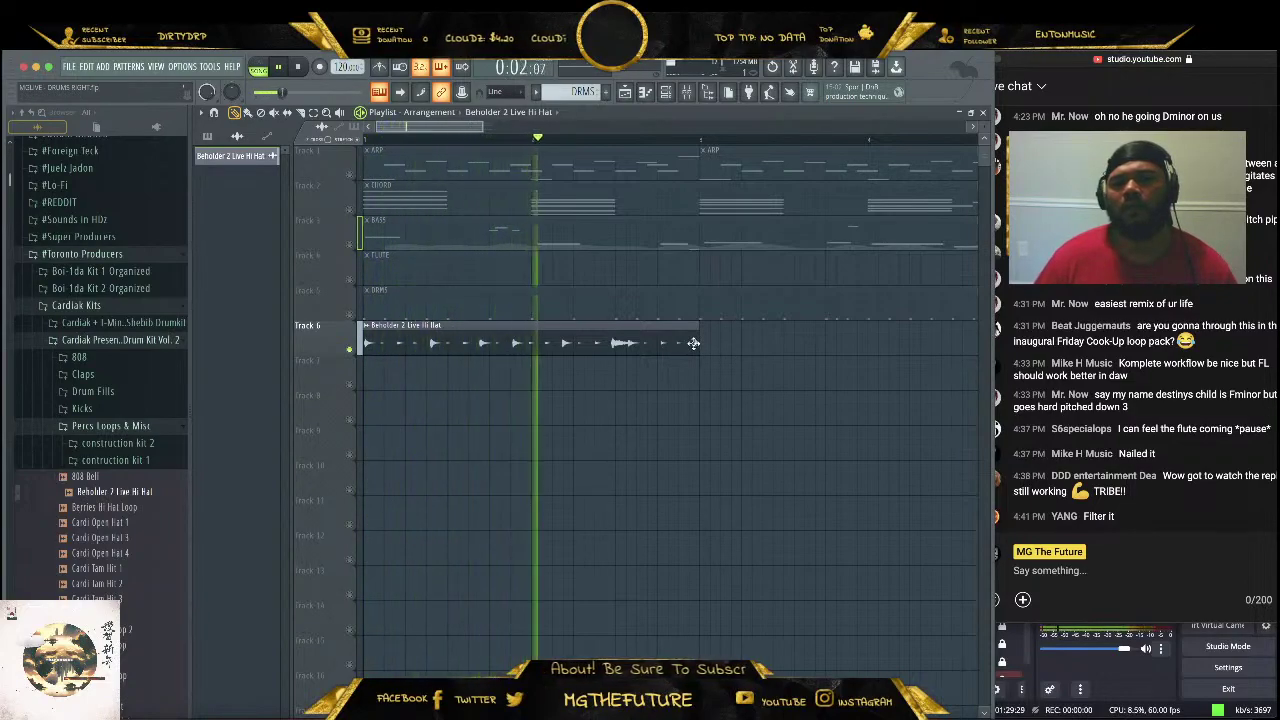
key(space)
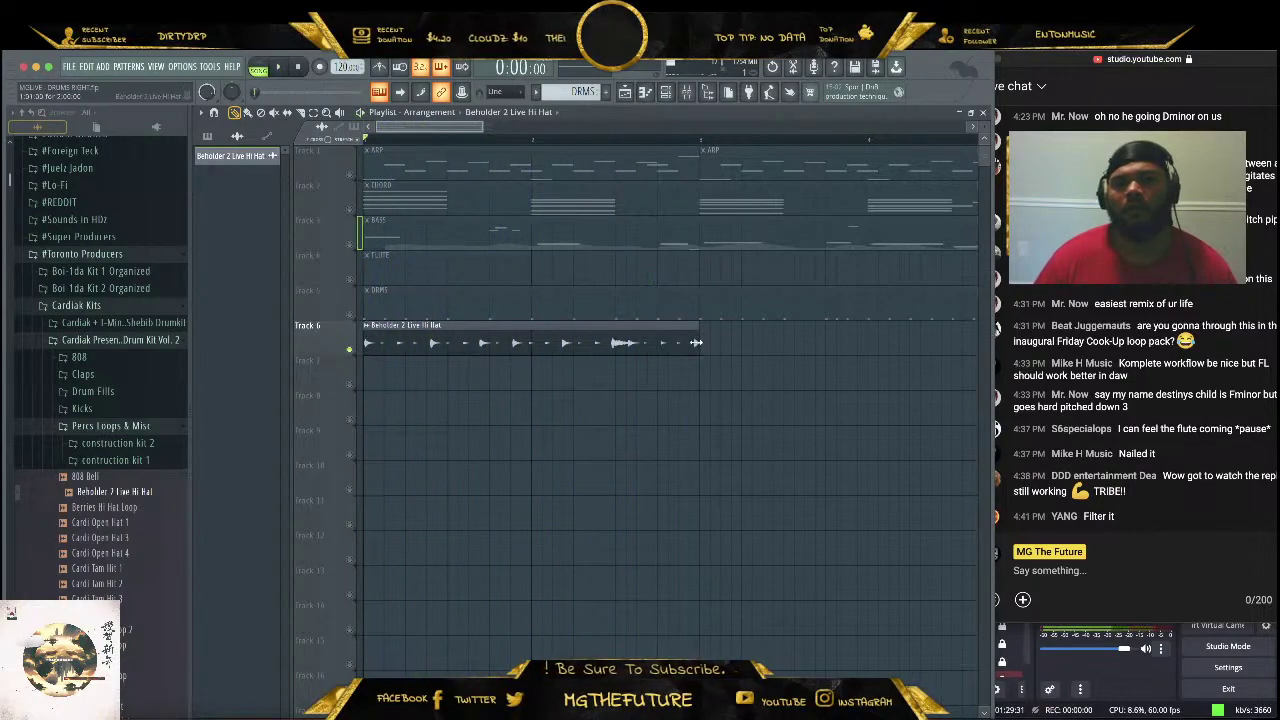
Time-stretch the hi-hat clip to about two and a half bars and play it
drag(704, 342, 768, 343)
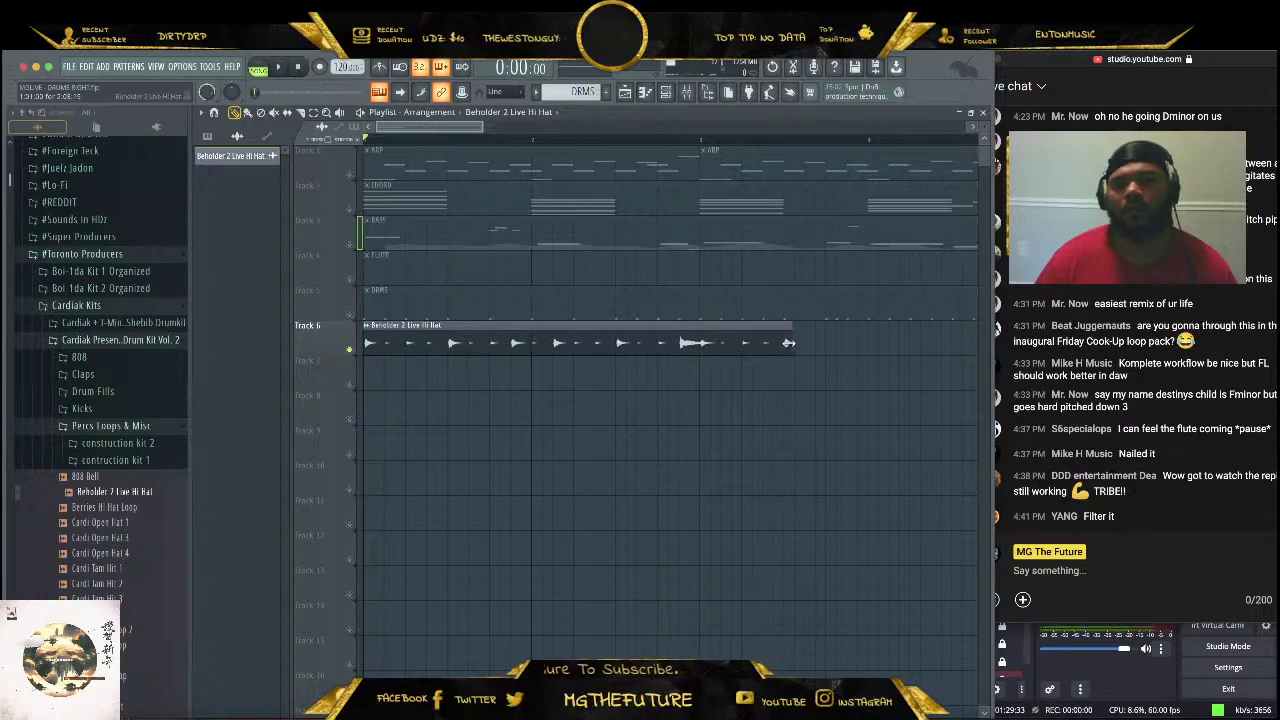
key(space)
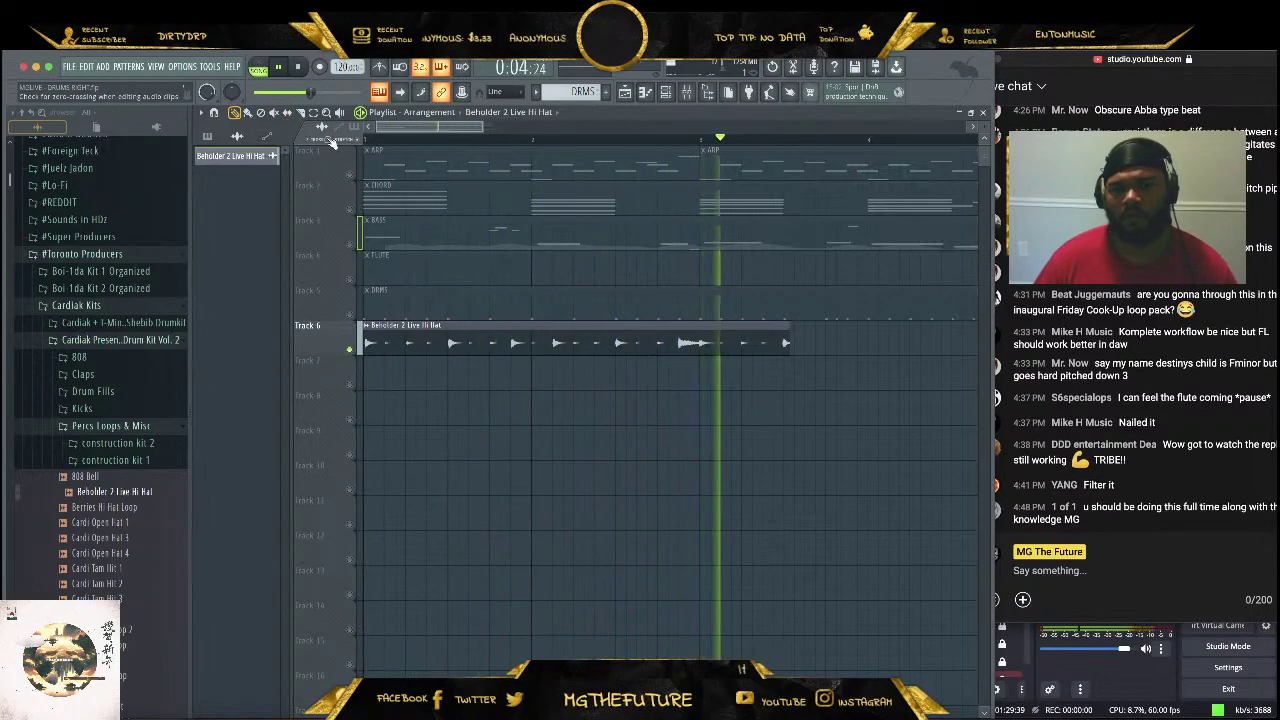
key(space)
Extend the stretched hi-hat clip past bar 5, cut off the excess at bar 5 and play it
drag(481, 127, 535, 130)
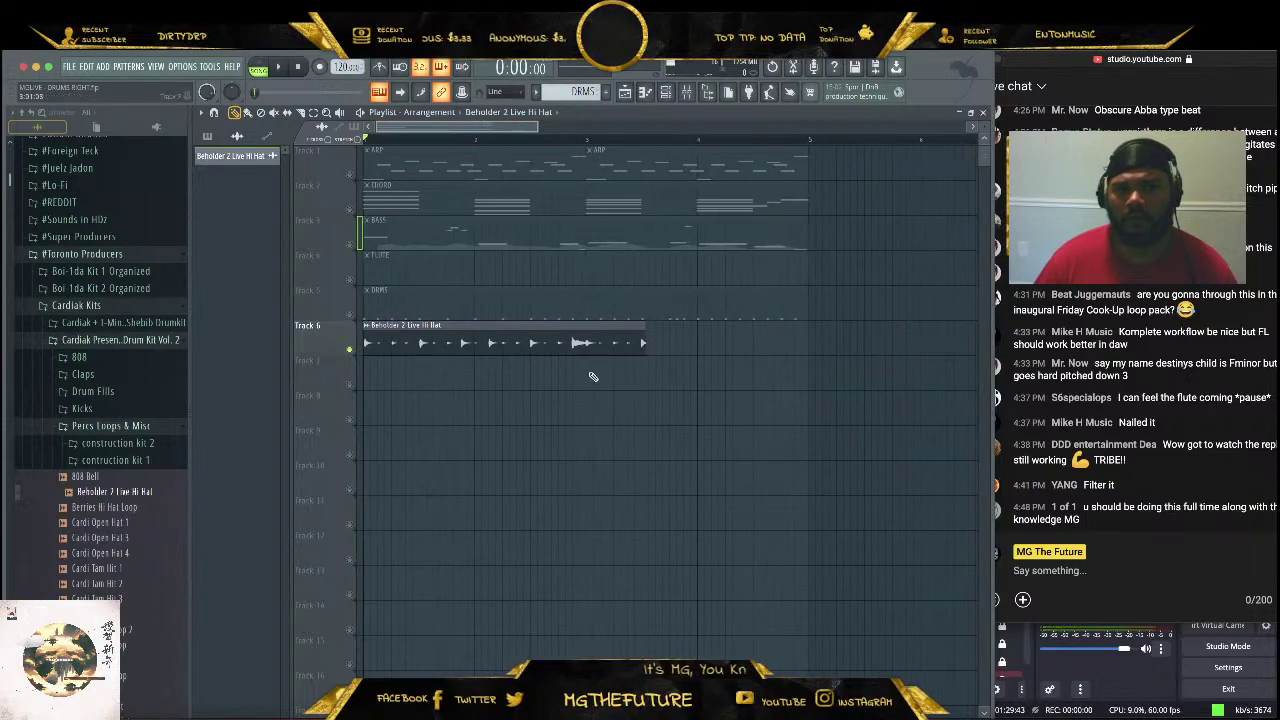
drag(648, 347, 755, 341)
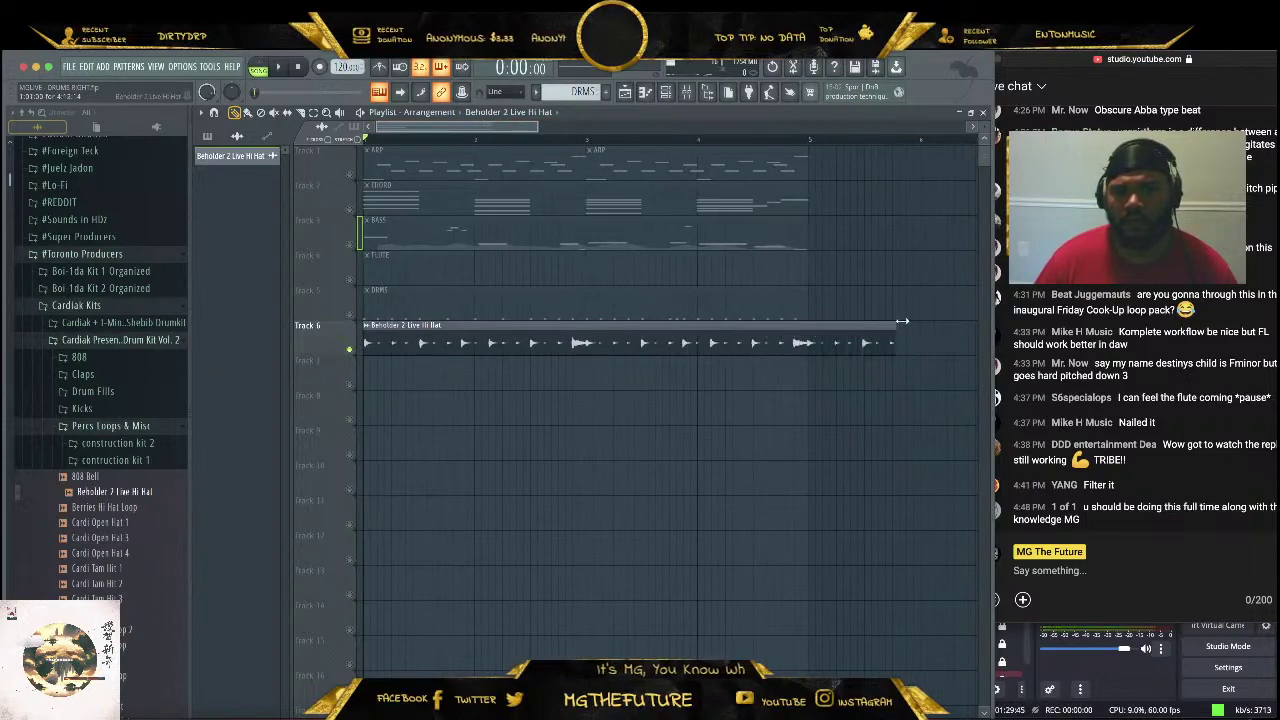
drag(902, 321, 921, 321)
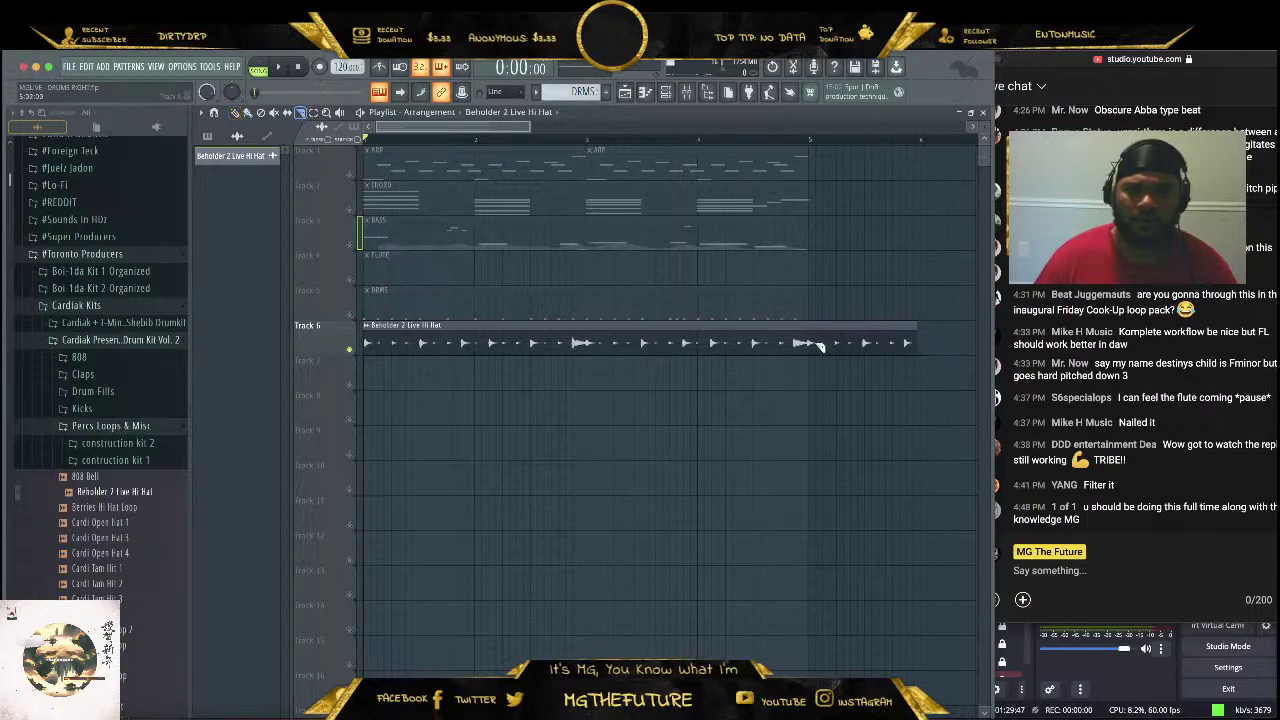
drag(813, 277, 810, 300)
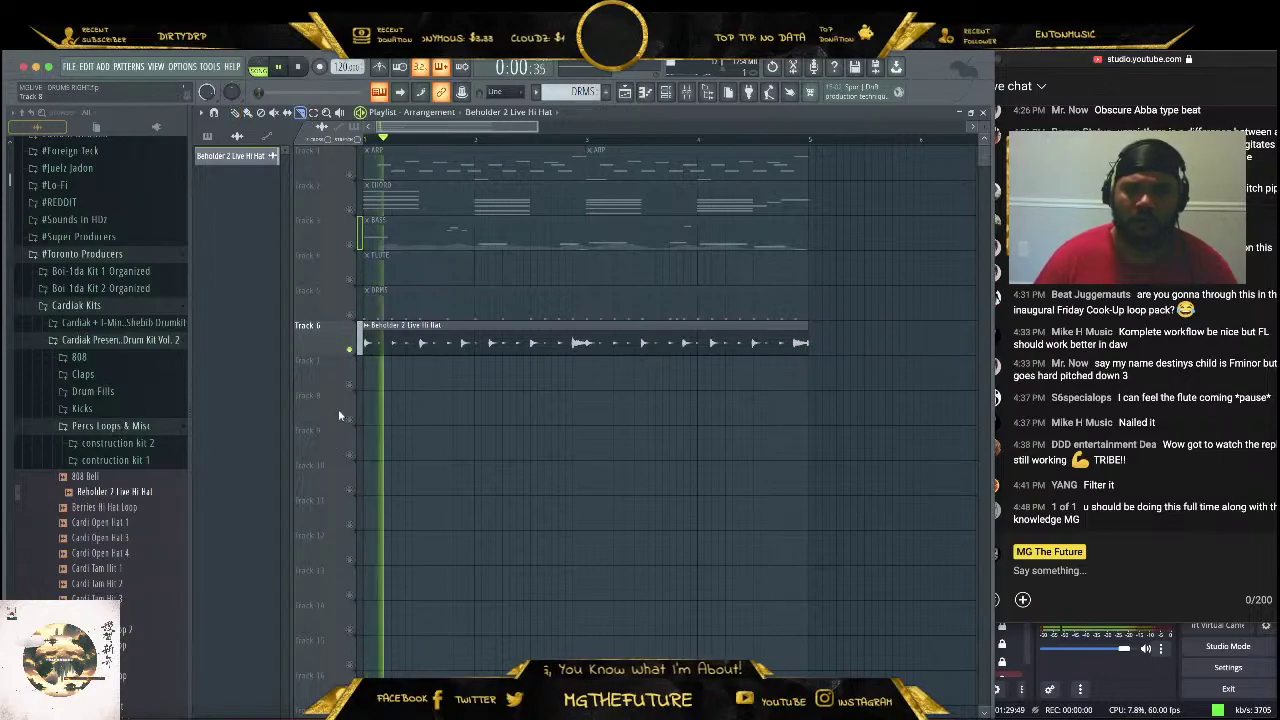
drag(538, 130, 322, 137)
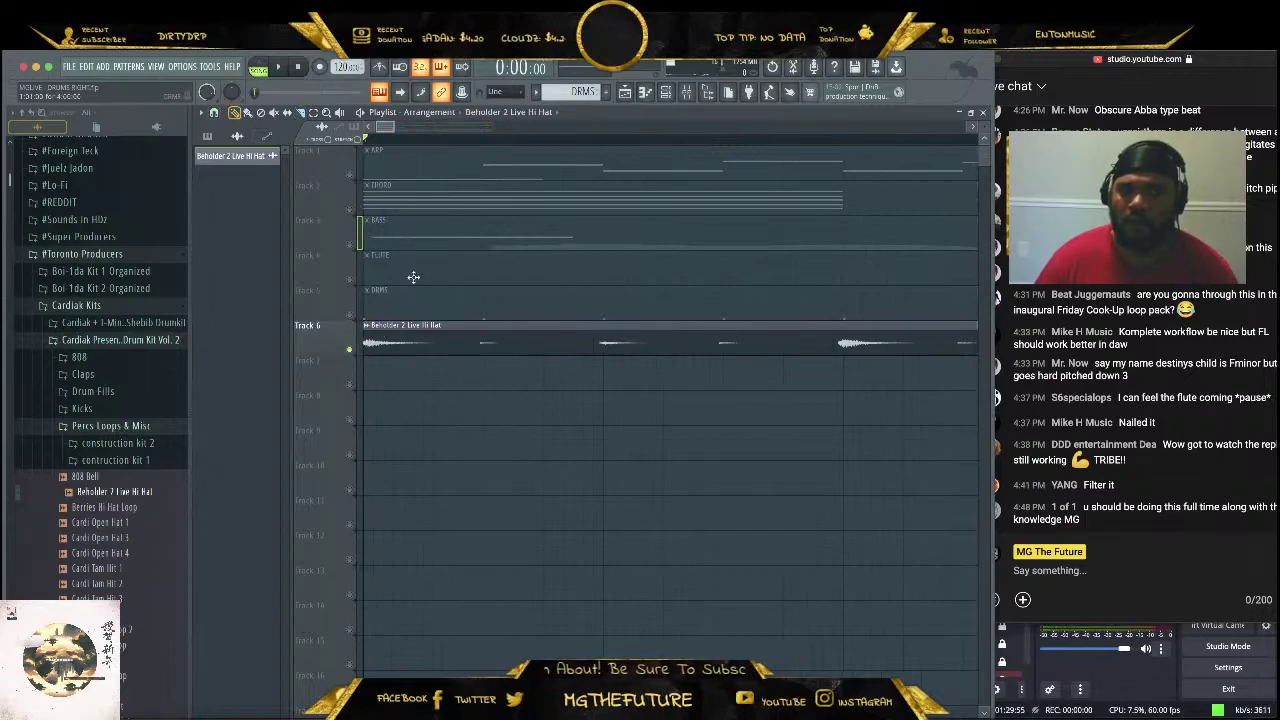
Extend the Beholder 2 Live Hi Hat clip to bar 5 and audition it together with the unmuted DRMS track
drag(397, 127, 540, 128)
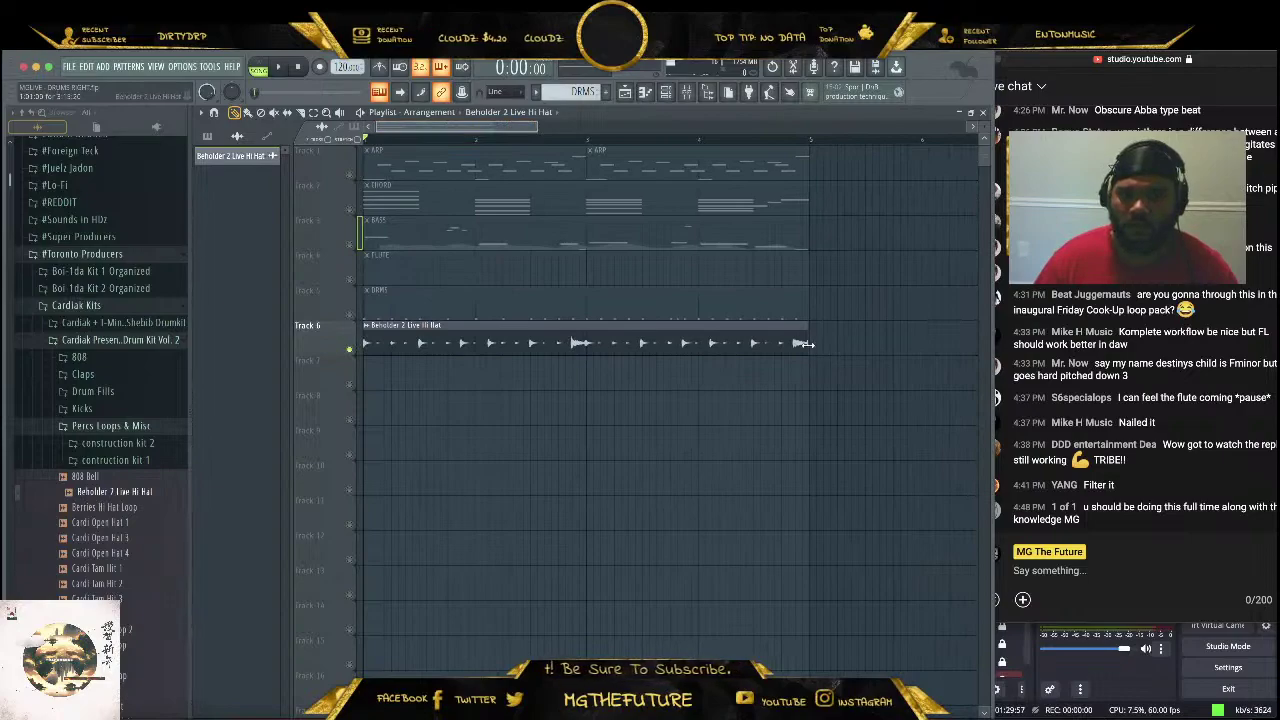
drag(808, 345, 811, 345)
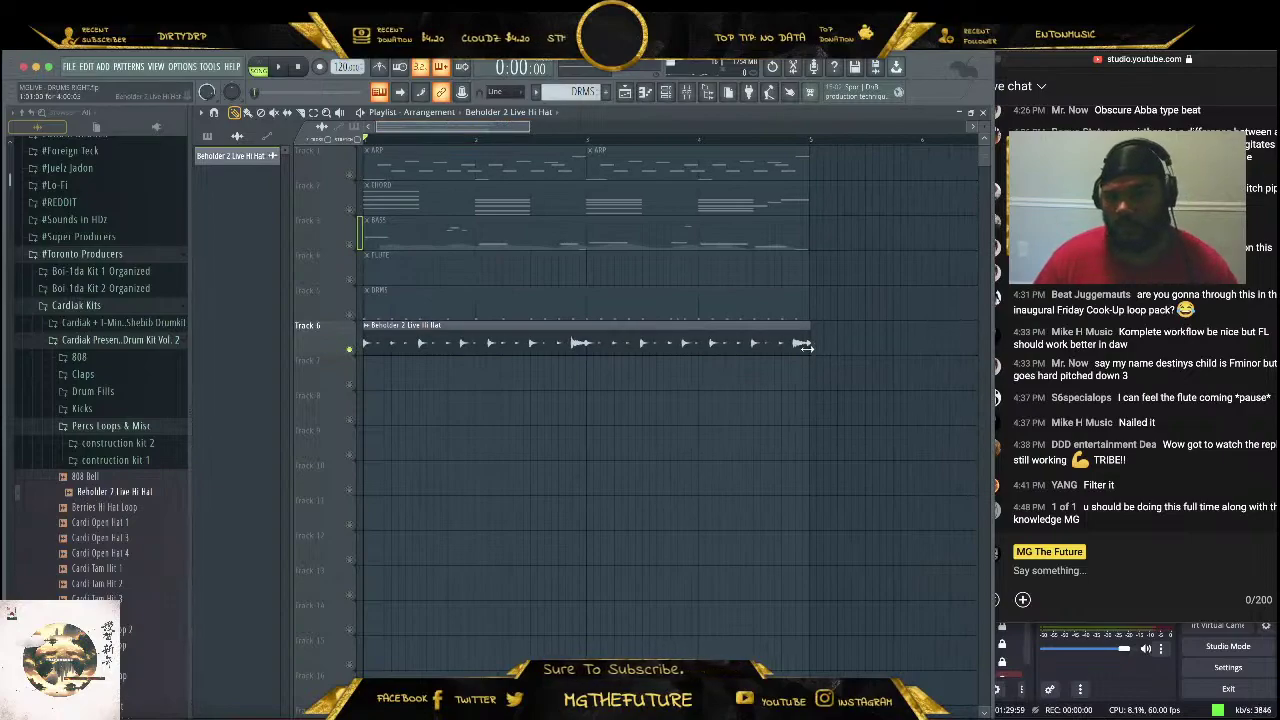
click(355, 316)
key(space)
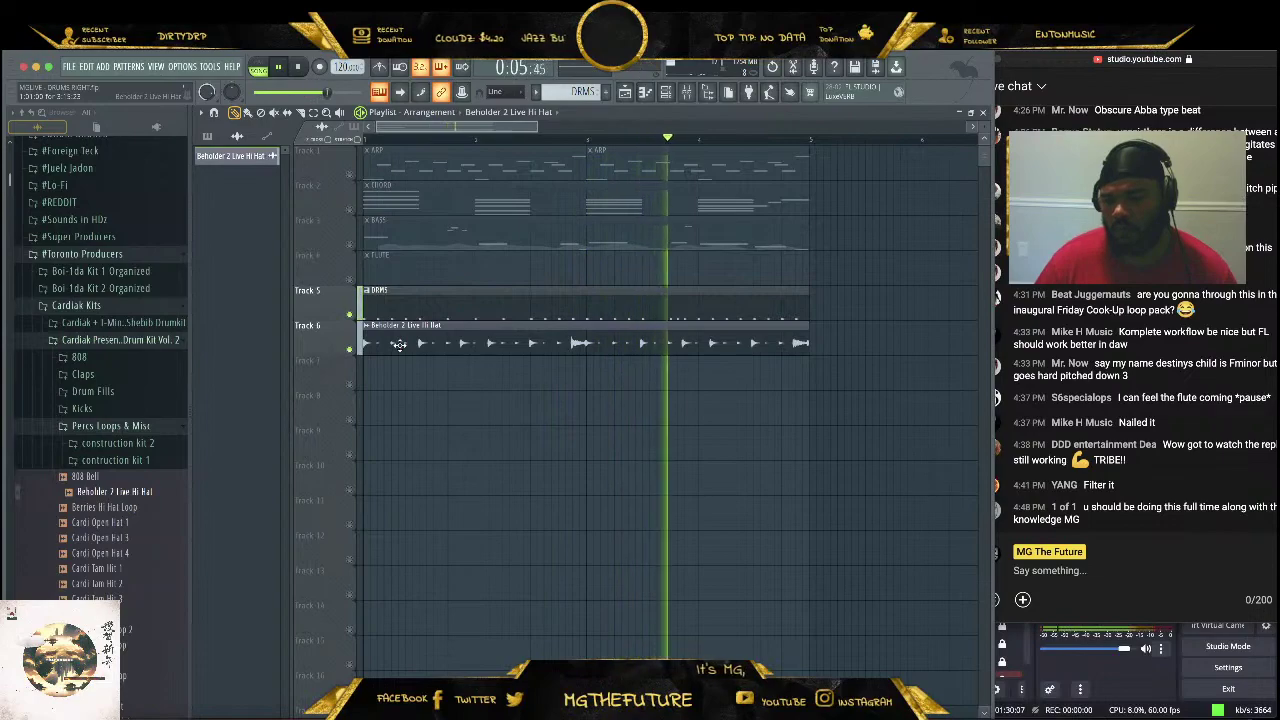
key(space)
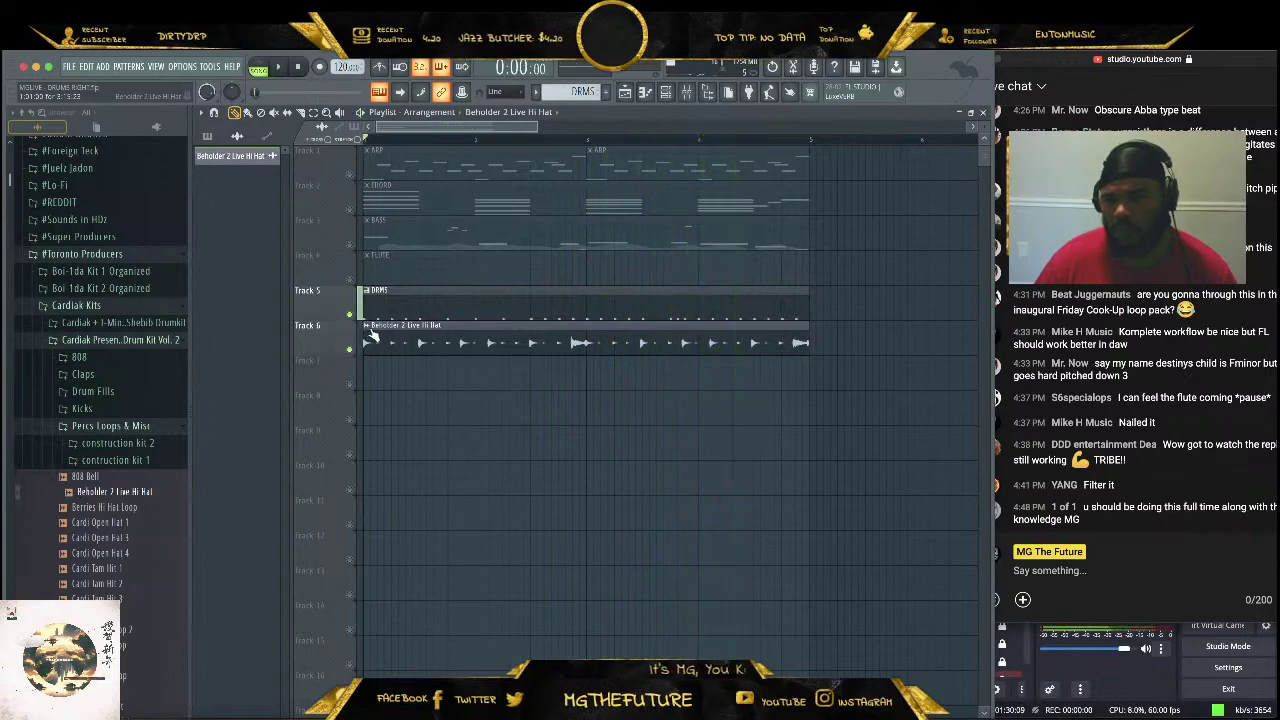
Stretch the Beholder 2 Live Hi Hat clip slightly past bar 5 to match the drum timing, and trim its end back to bar 5
drag(533, 126, 485, 131)
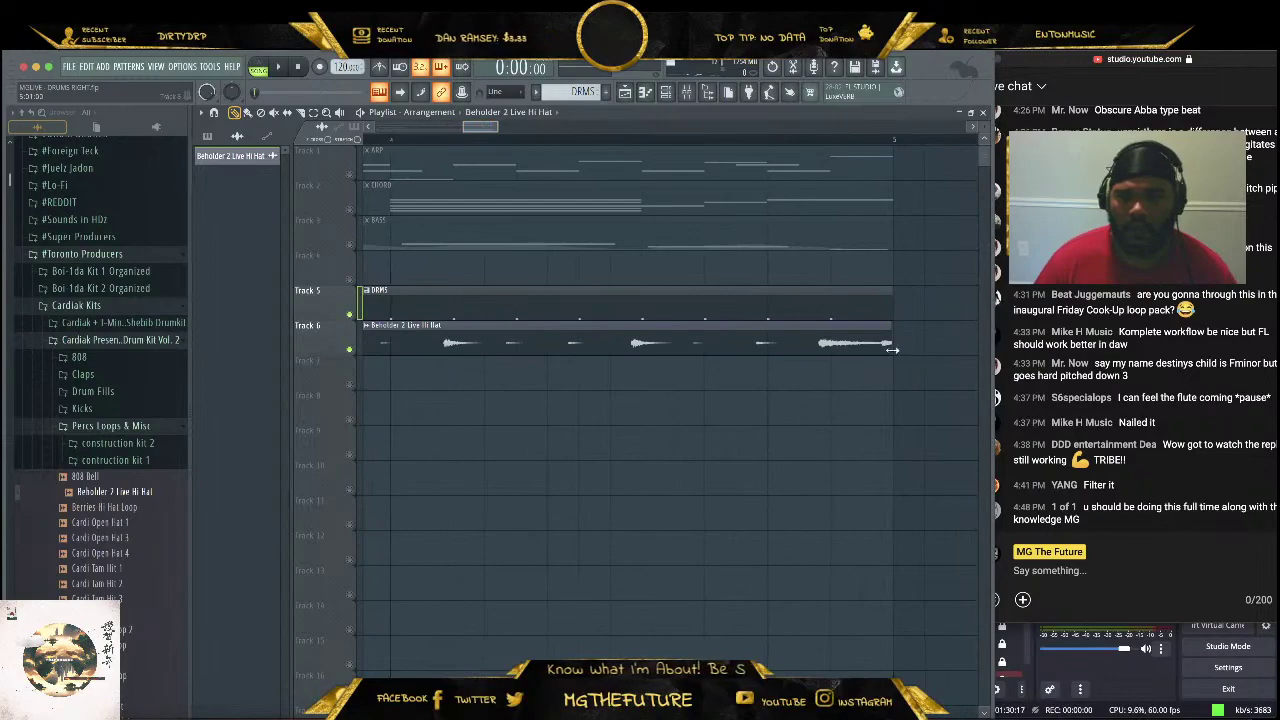
drag(889, 343, 900, 343)
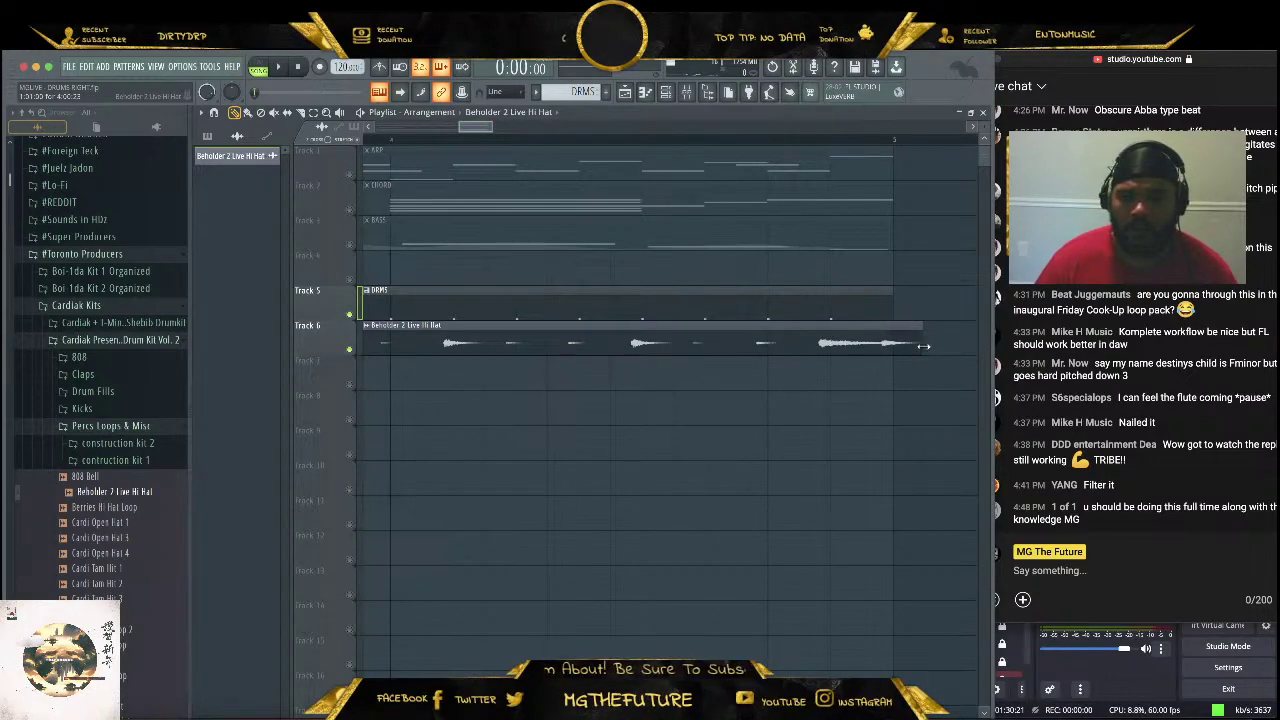
drag(922, 344, 930, 342)
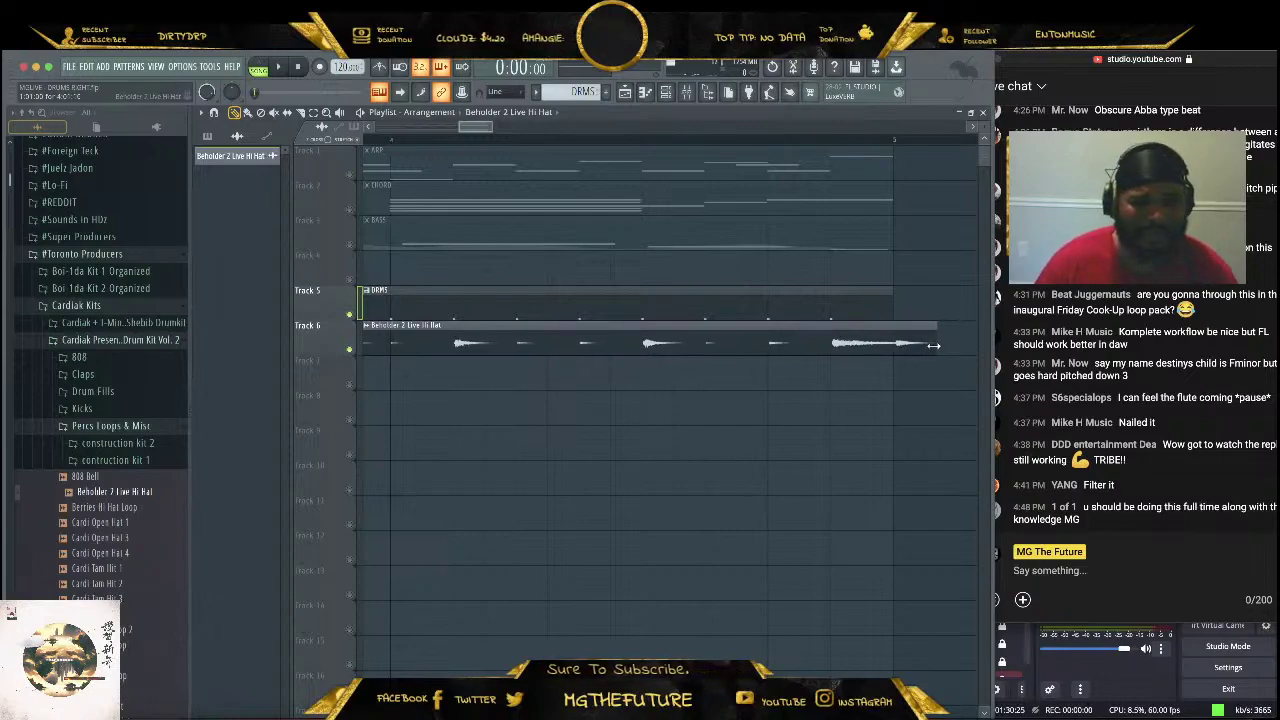
key(space)
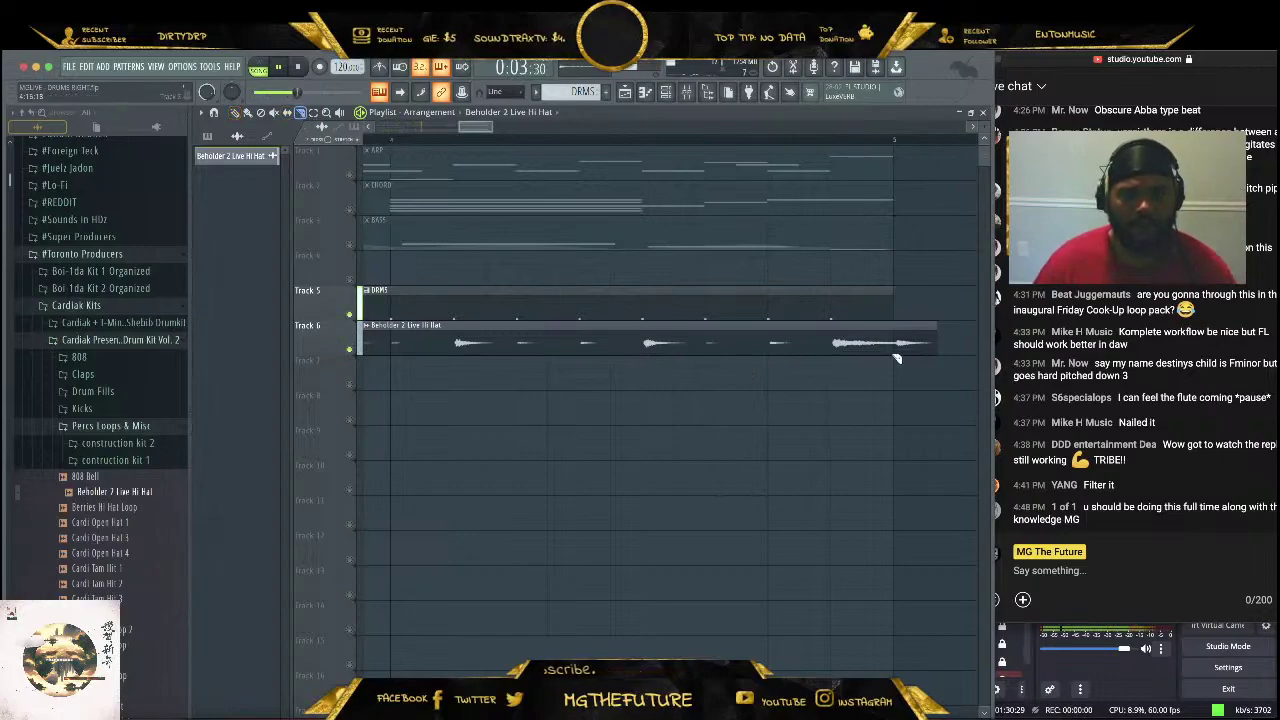
drag(898, 287, 892, 289)
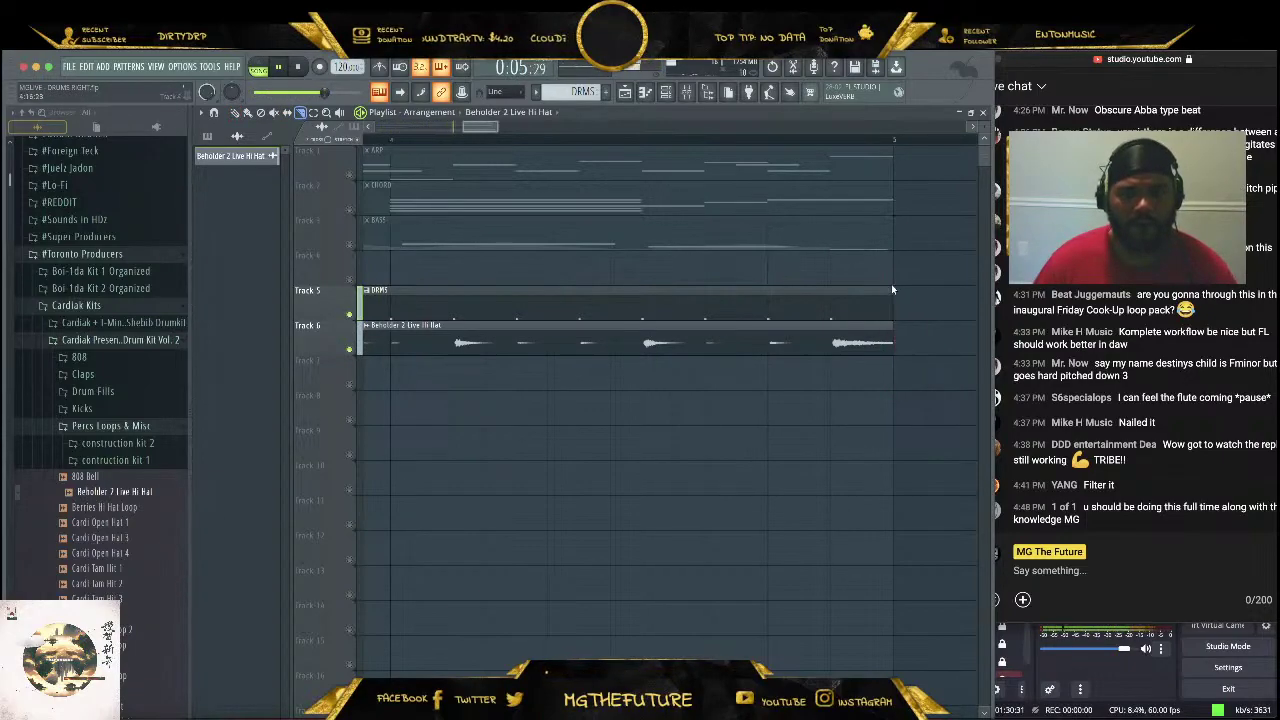
Show the Unsorted channels in the Channel rack, unmute BricksDaMane HiHat 5 and lower its volume
click(666, 92)
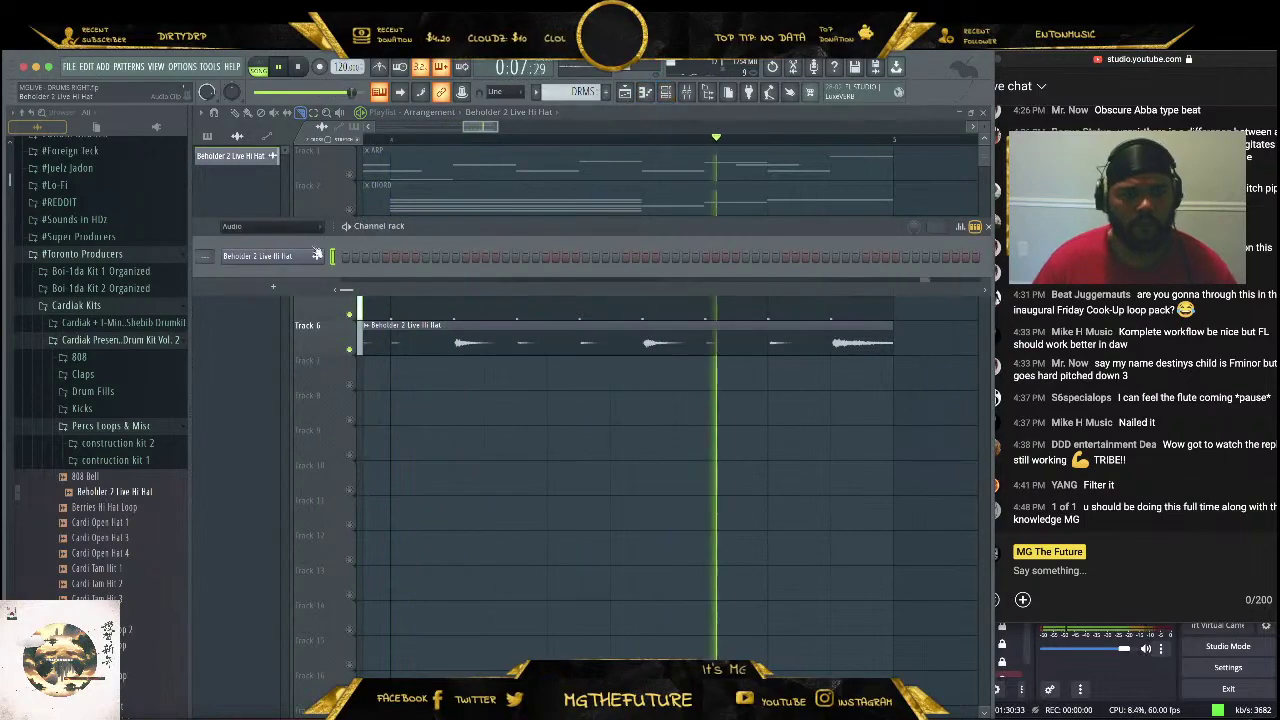
drag(429, 226, 591, 317)
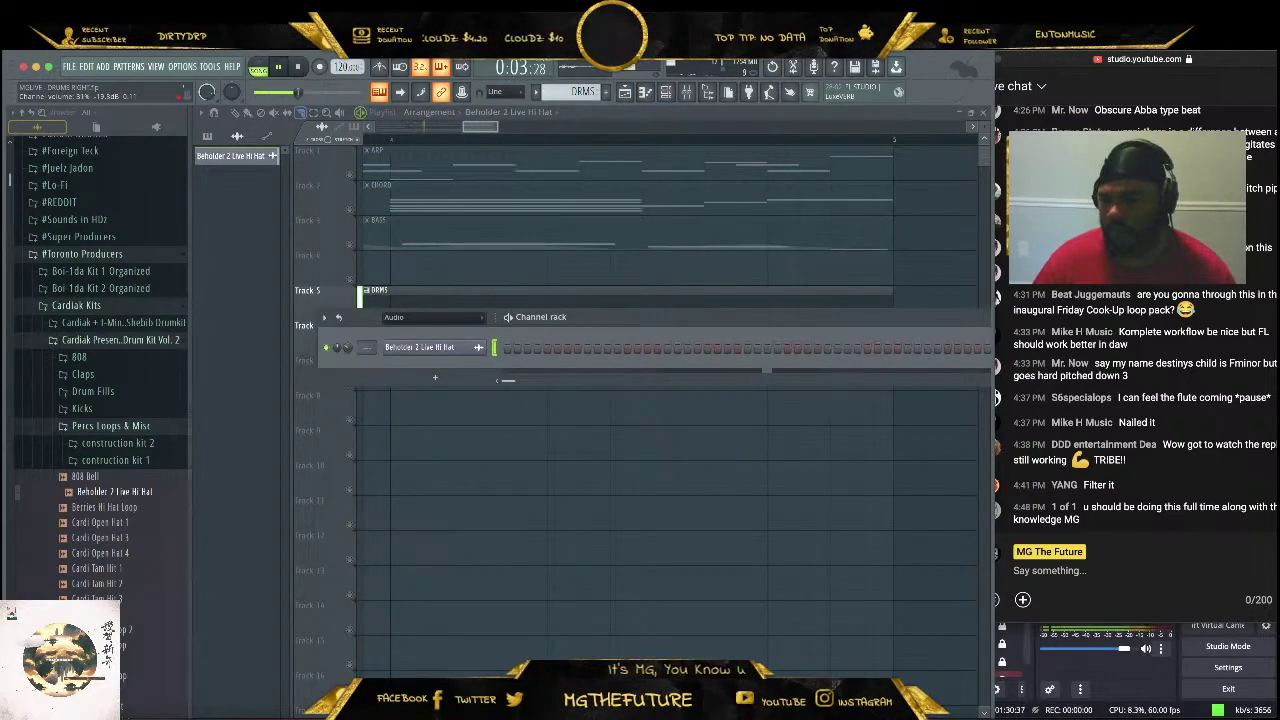
click(420, 317)
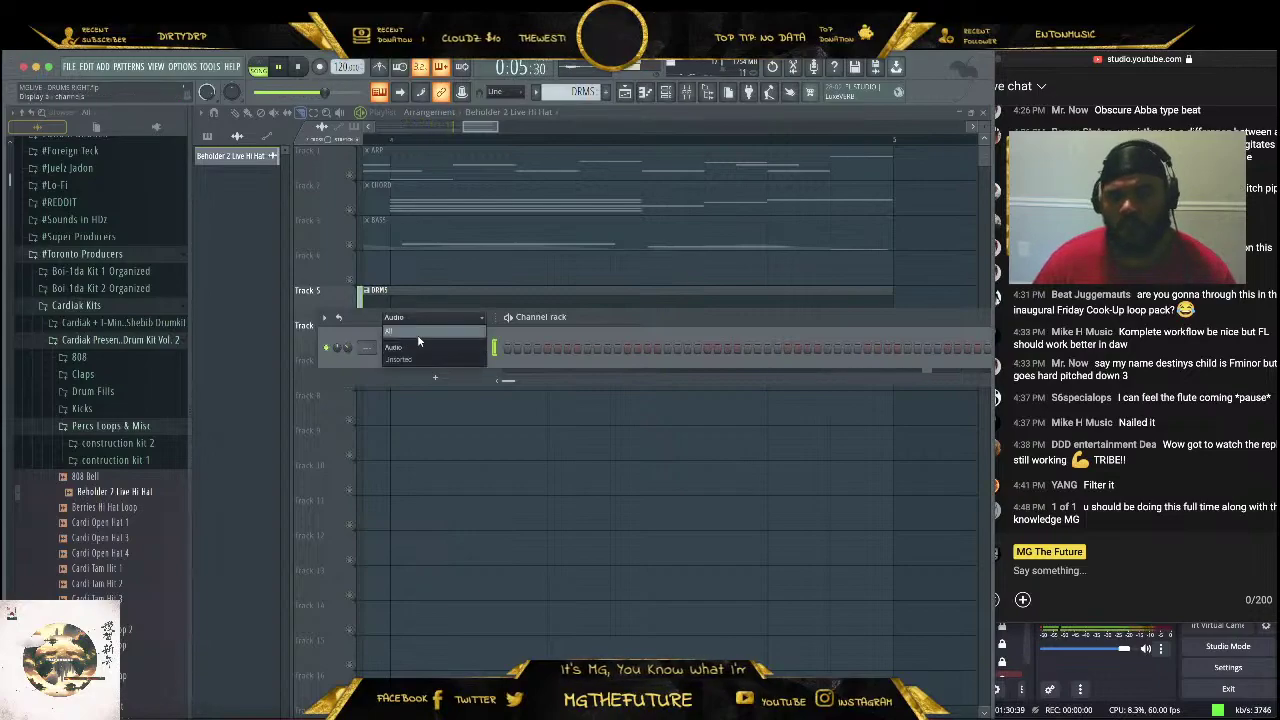
click(412, 357)
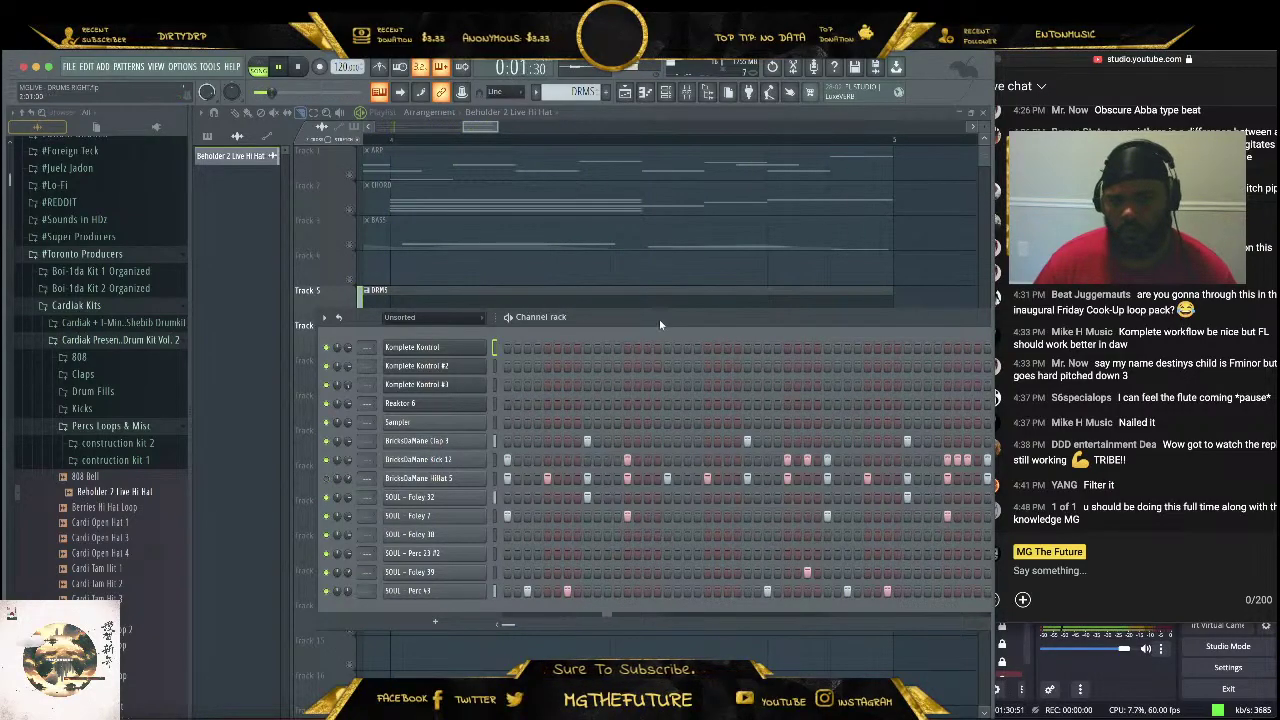
drag(659, 324, 562, 243)
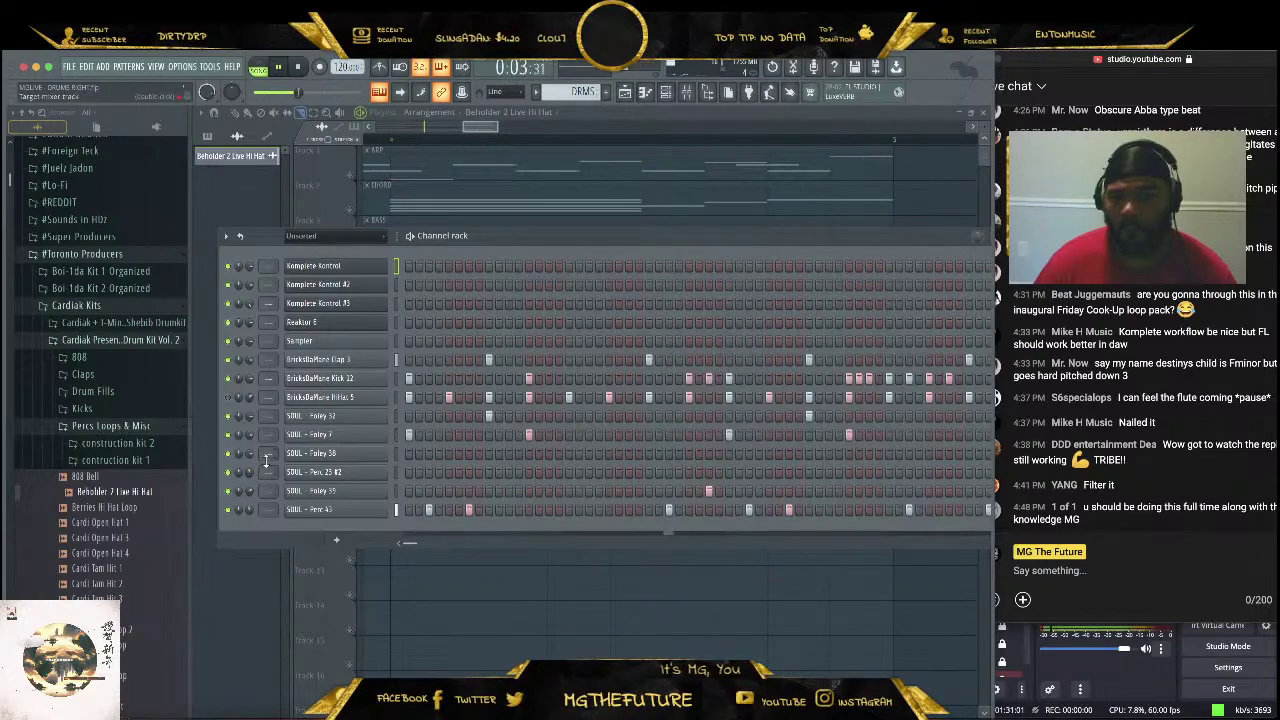
click(228, 397)
drag(250, 398, 250, 410)
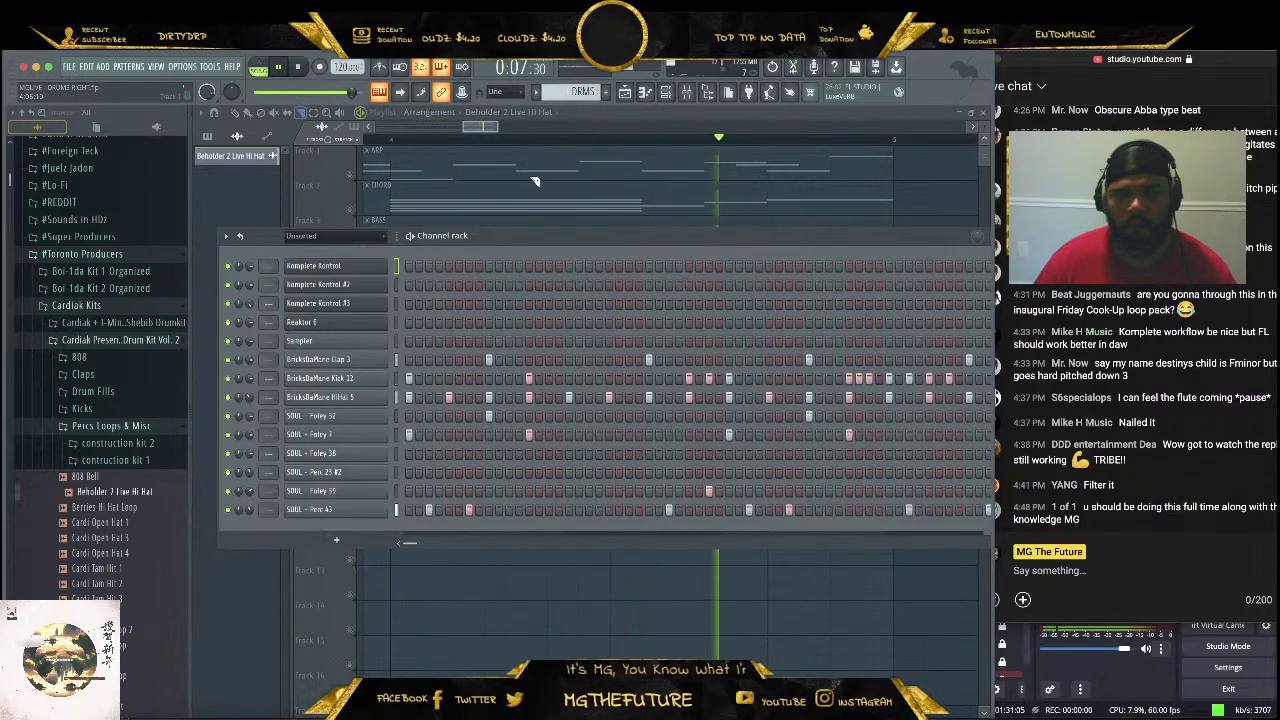
click(665, 92)
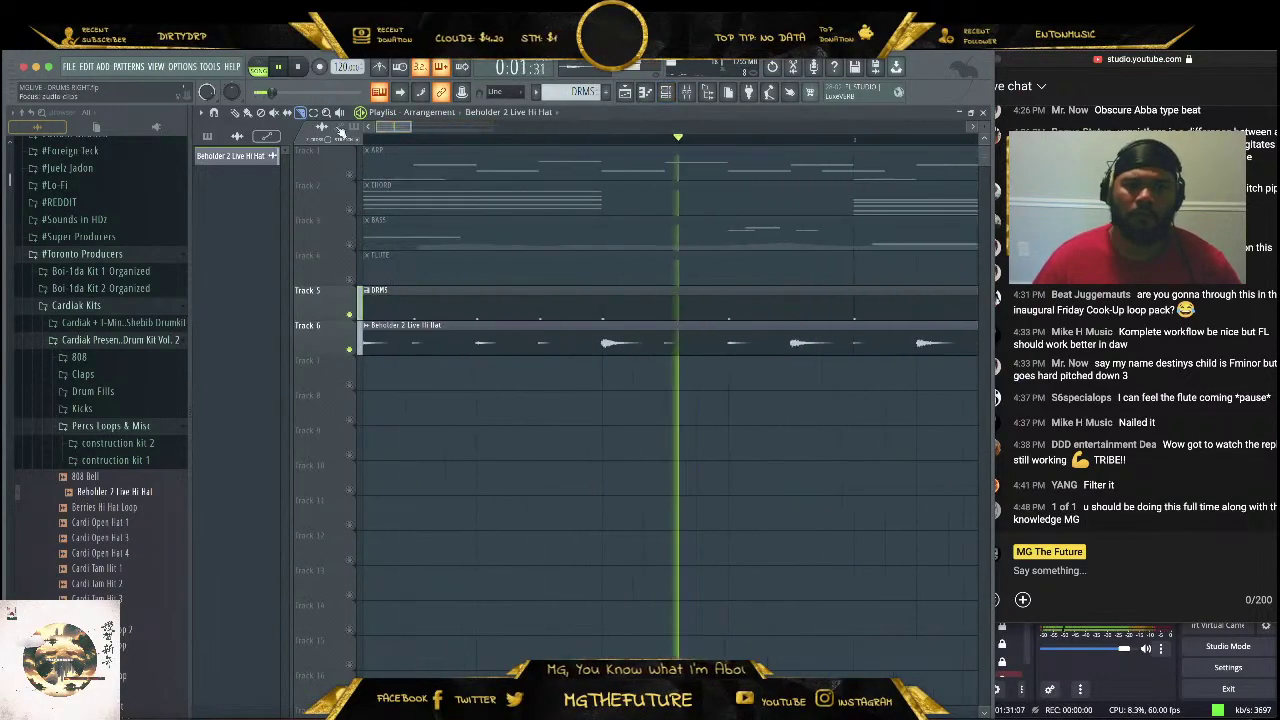
Unmute the BASS, CHORD and FLUTE tracks in the playlist so they play with the drums
scroll(414, 130, down, 3)
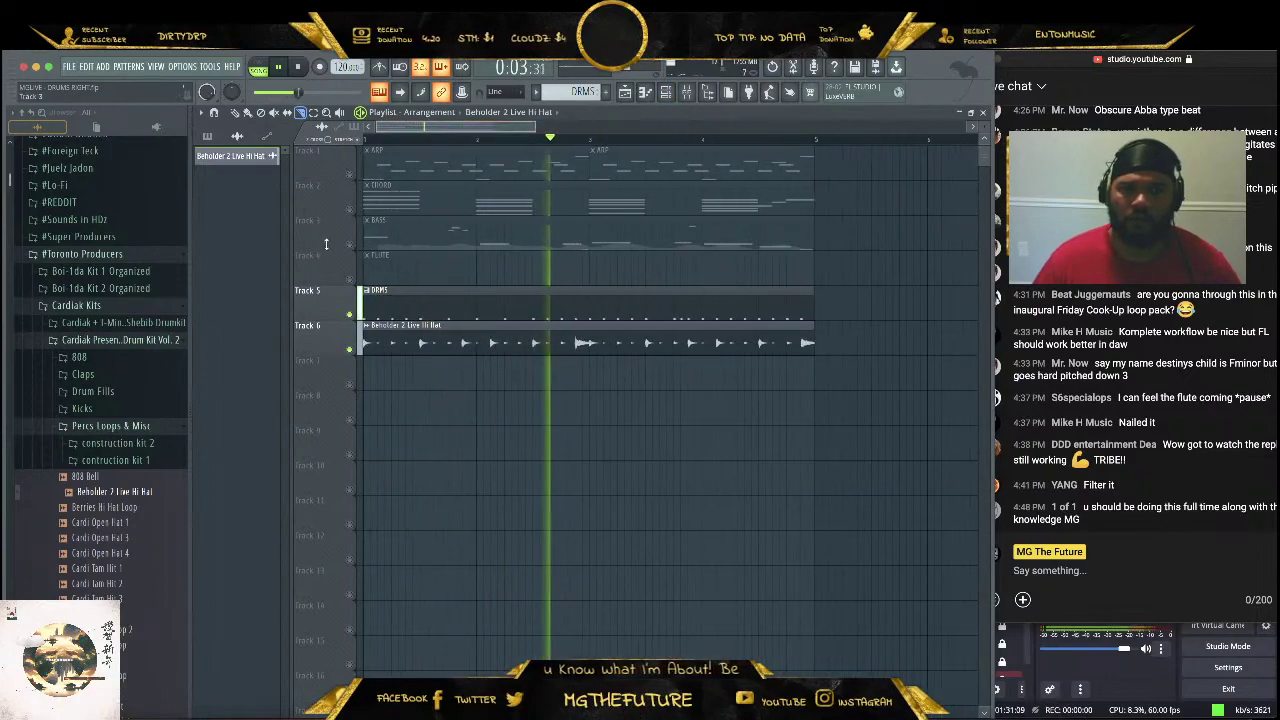
click(351, 213)
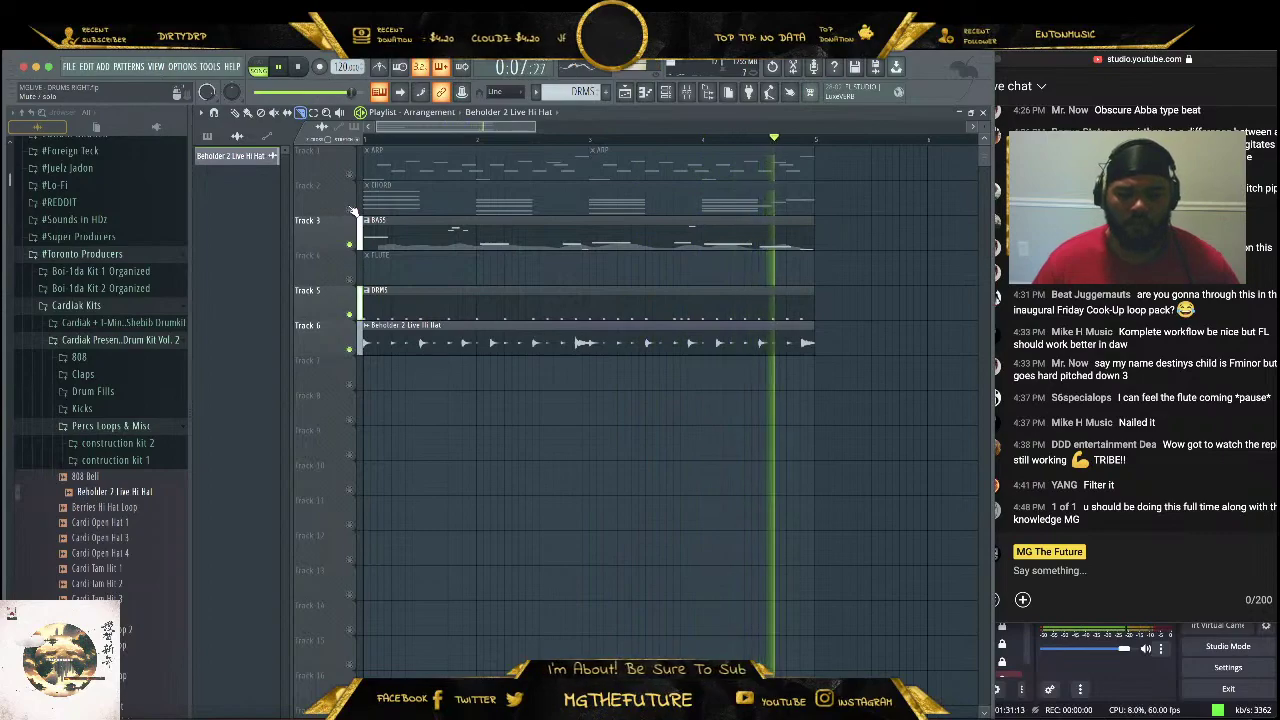
click(351, 210)
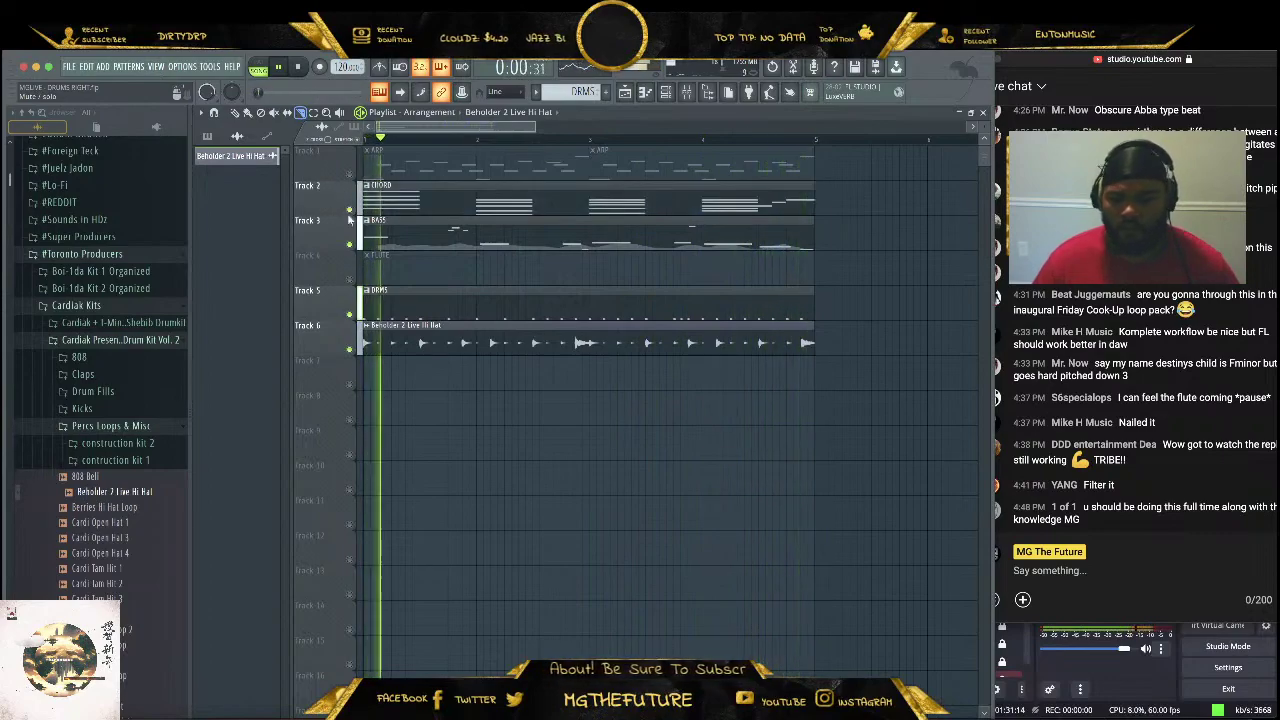
click(349, 280)
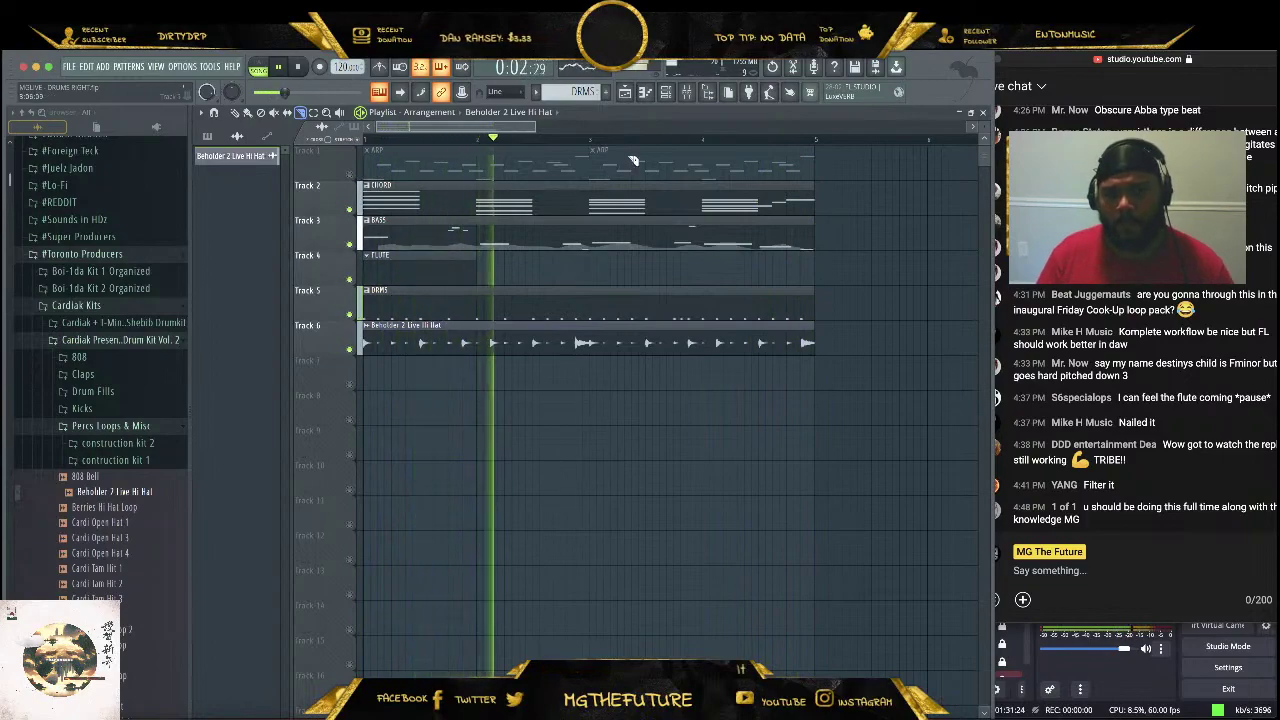
Open the Reaktor 6 channel's Super 8 synth and arrange its window beside the live chat without overlap
click(665, 92)
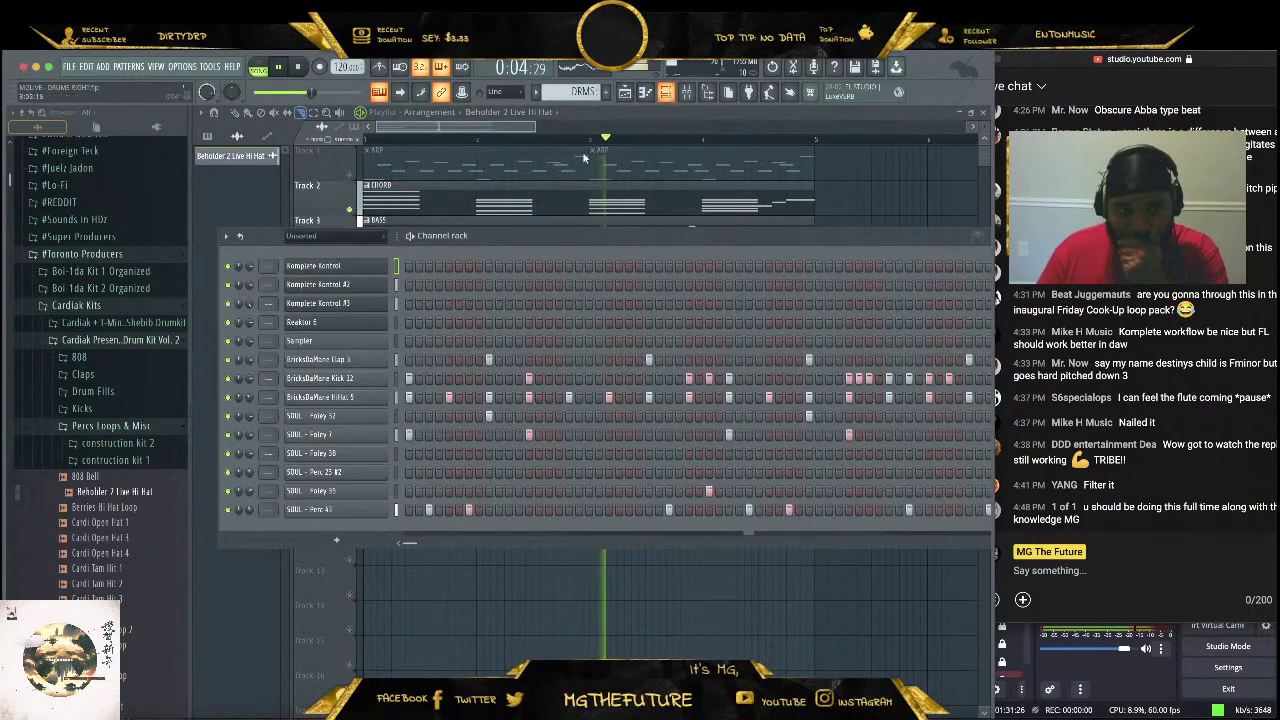
click(378, 322)
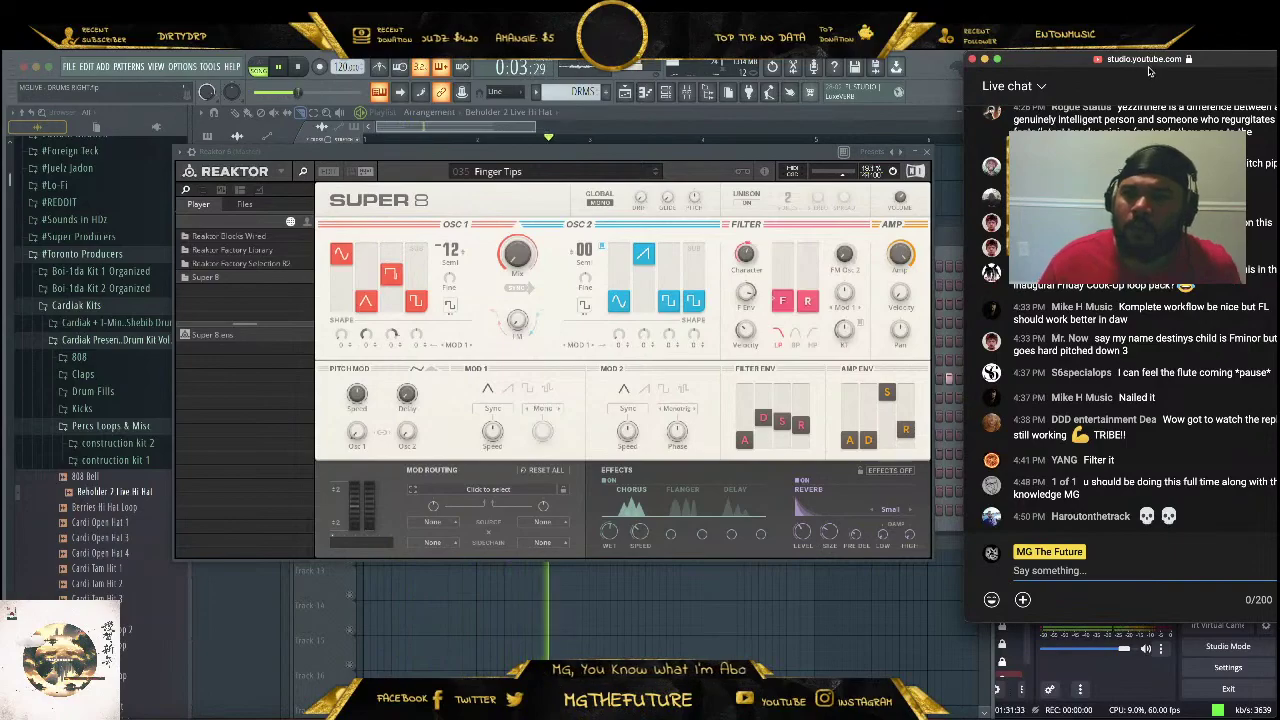
drag(1150, 72, 1123, 62)
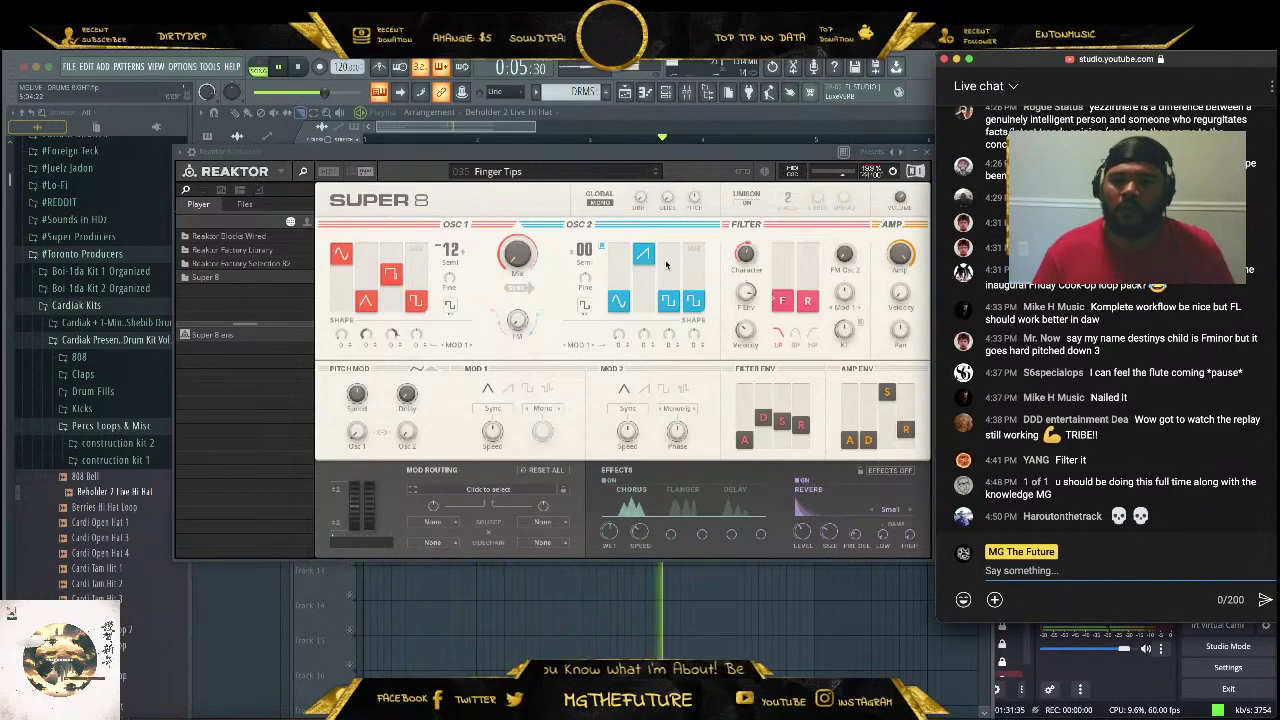
click(682, 153)
drag(601, 160, 609, 164)
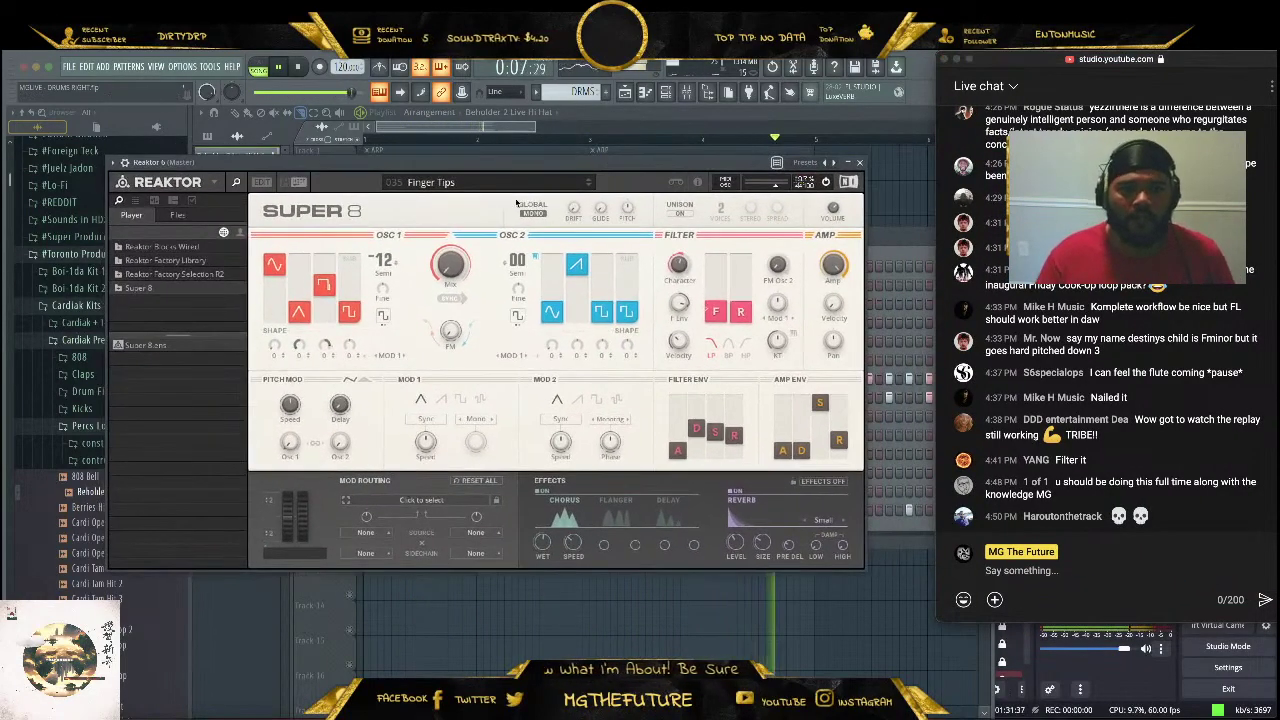
Try the Strange Butter and Filth Bath presets in the Super 8 synth
click(440, 183)
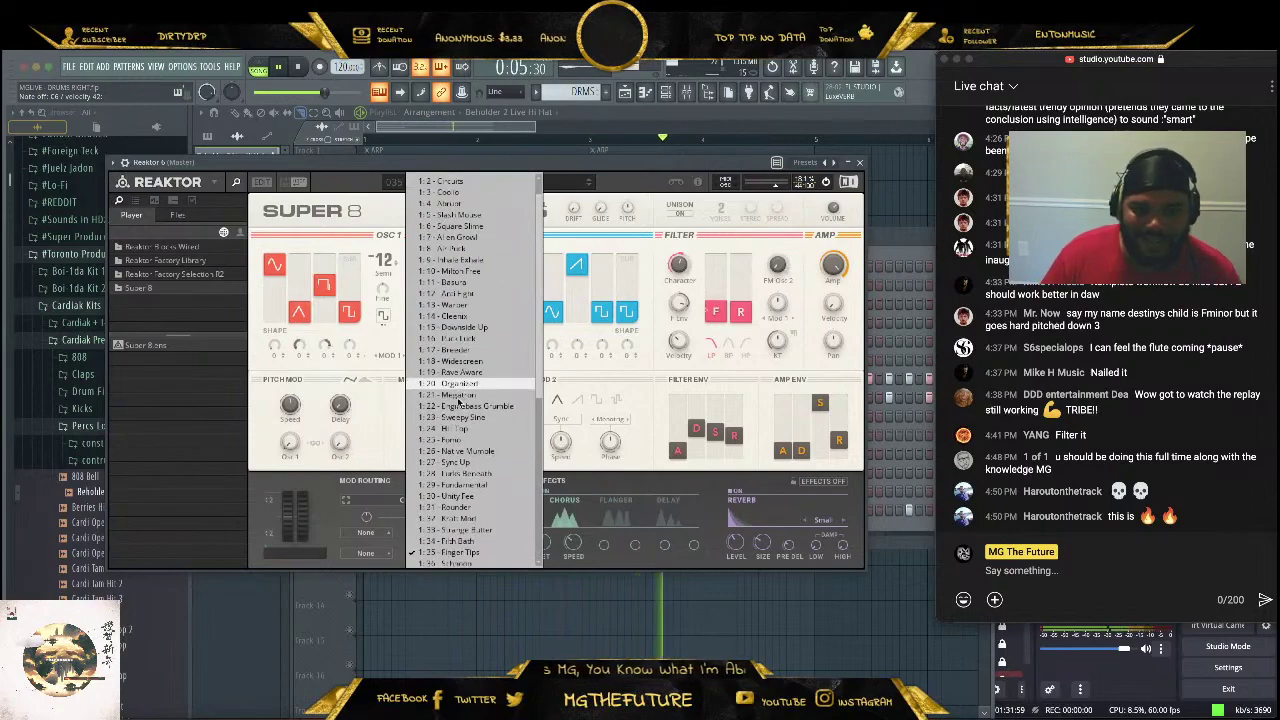
click(472, 437)
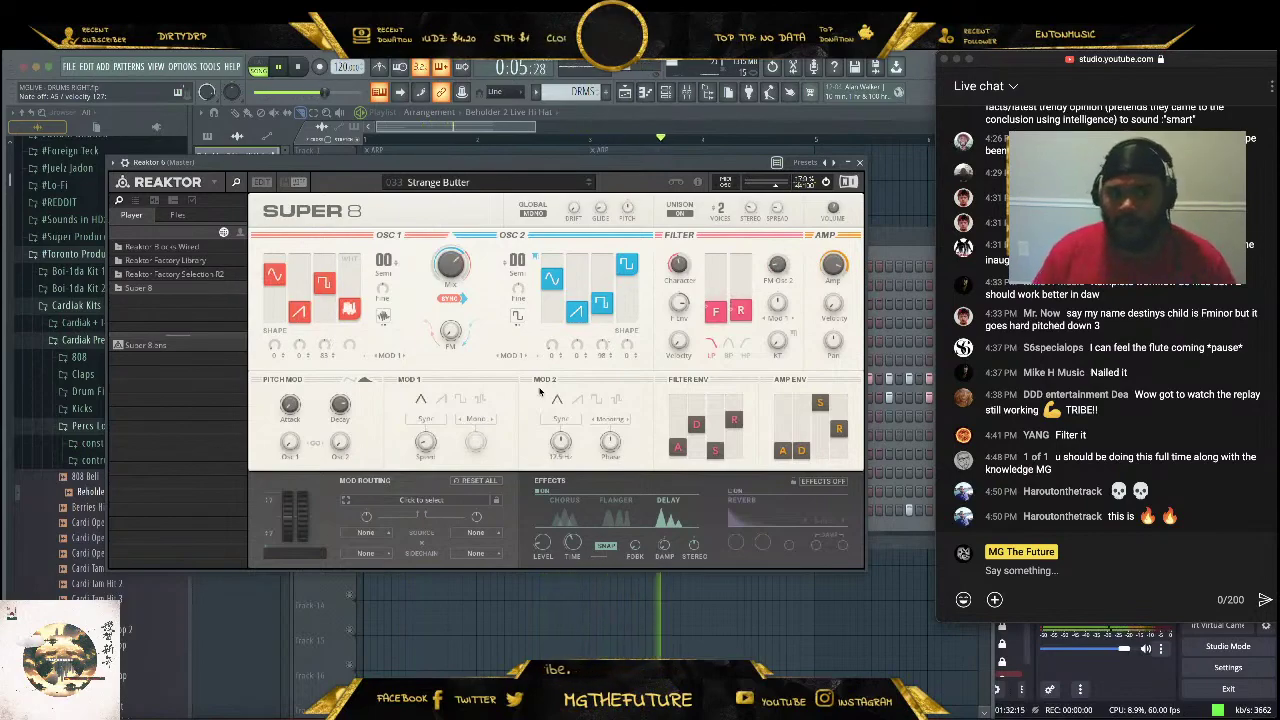
click(589, 186)
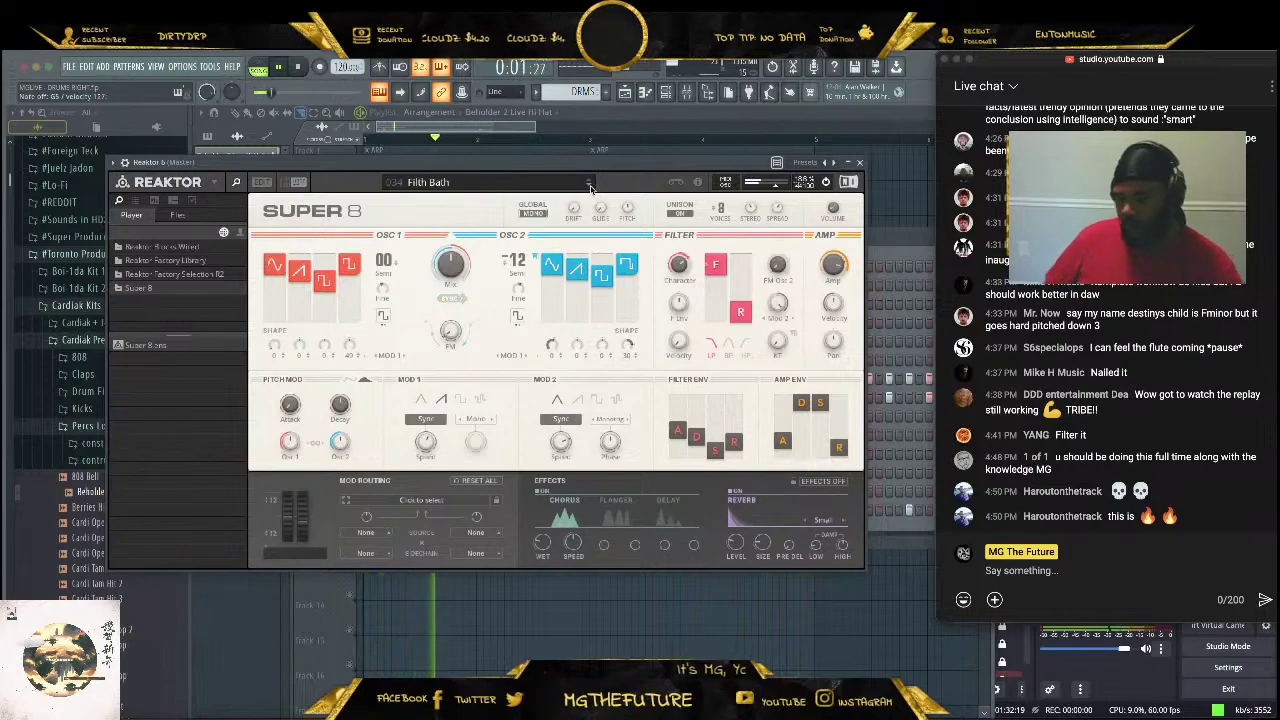
Load the Daveland preset in Super 8, stop playback and close the synth window
click(430, 182)
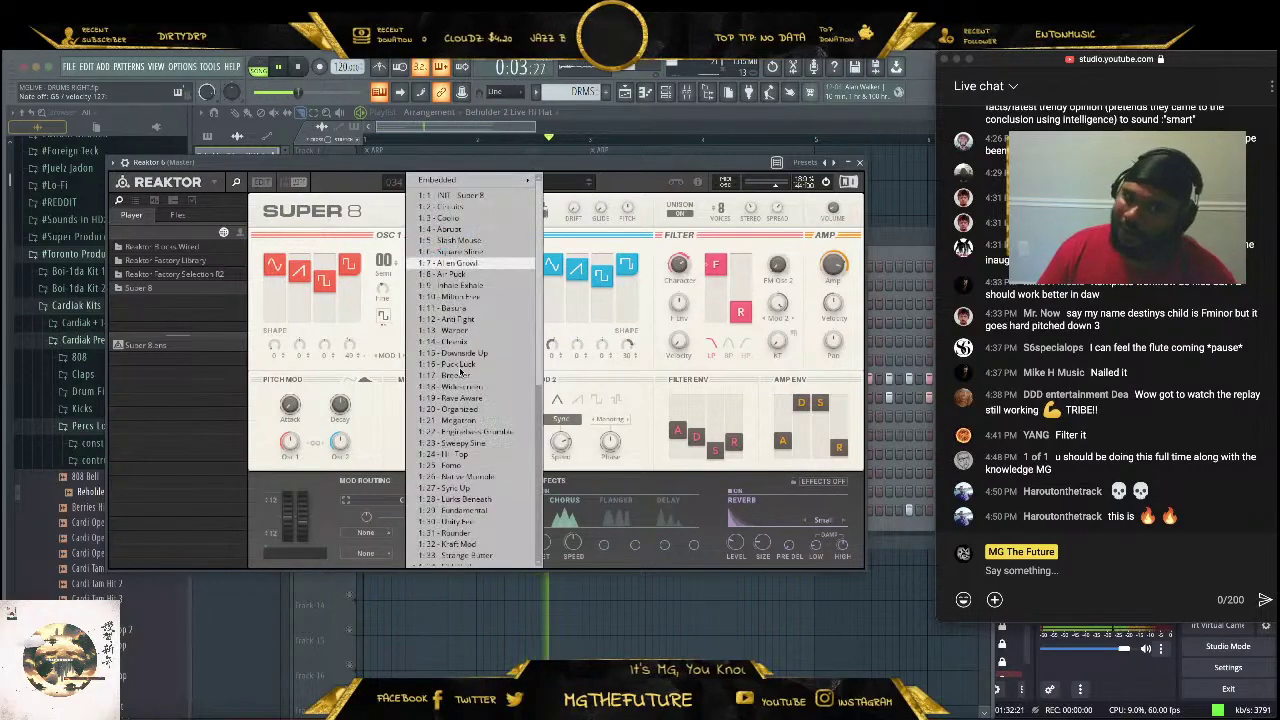
scroll(460, 371, down, 8)
click(474, 463)
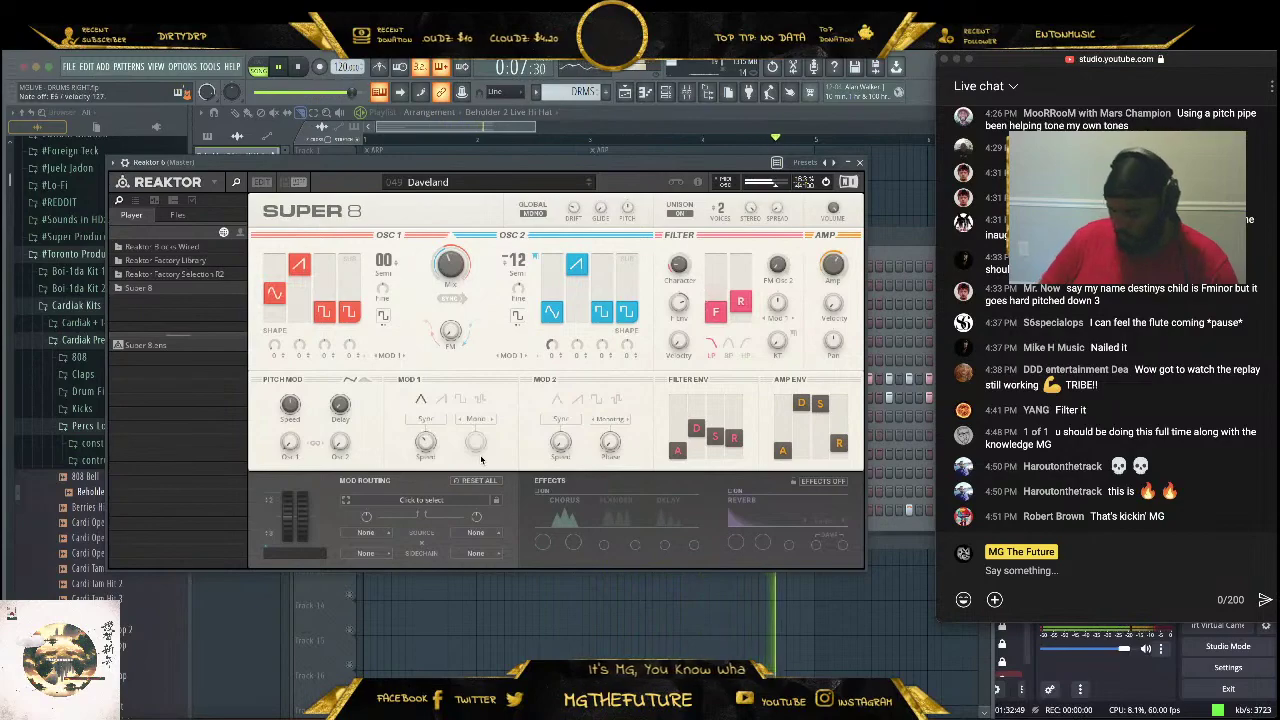
key(space)
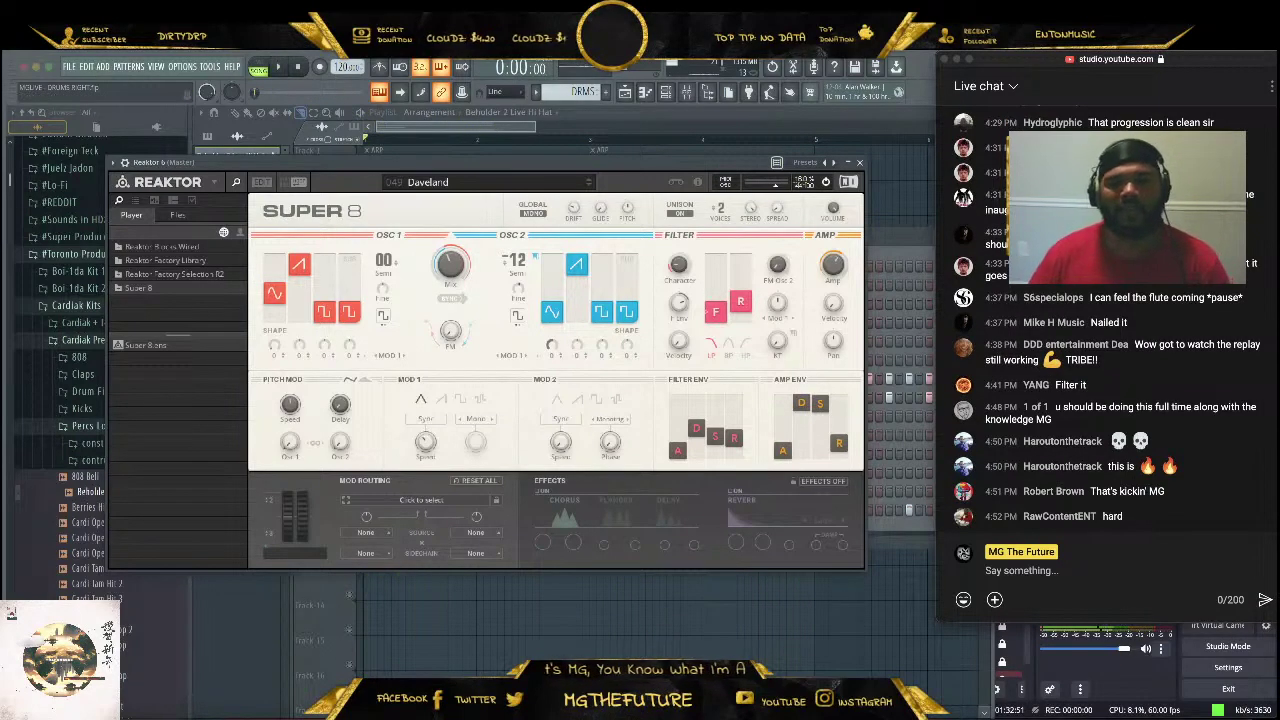
click(859, 163)
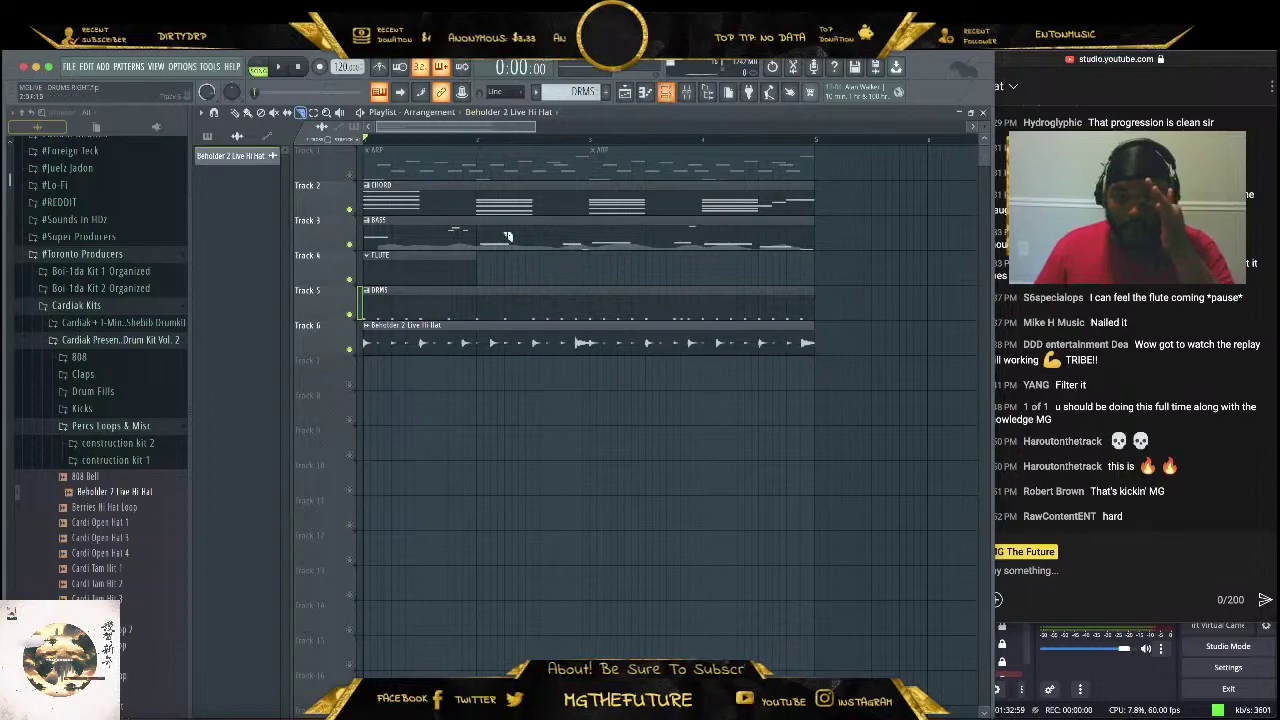
Move the ARP, CHORD, BASS and FLUTE clips down to tracks 8 to 11 and make FLUTE the active pattern
click(432, 261)
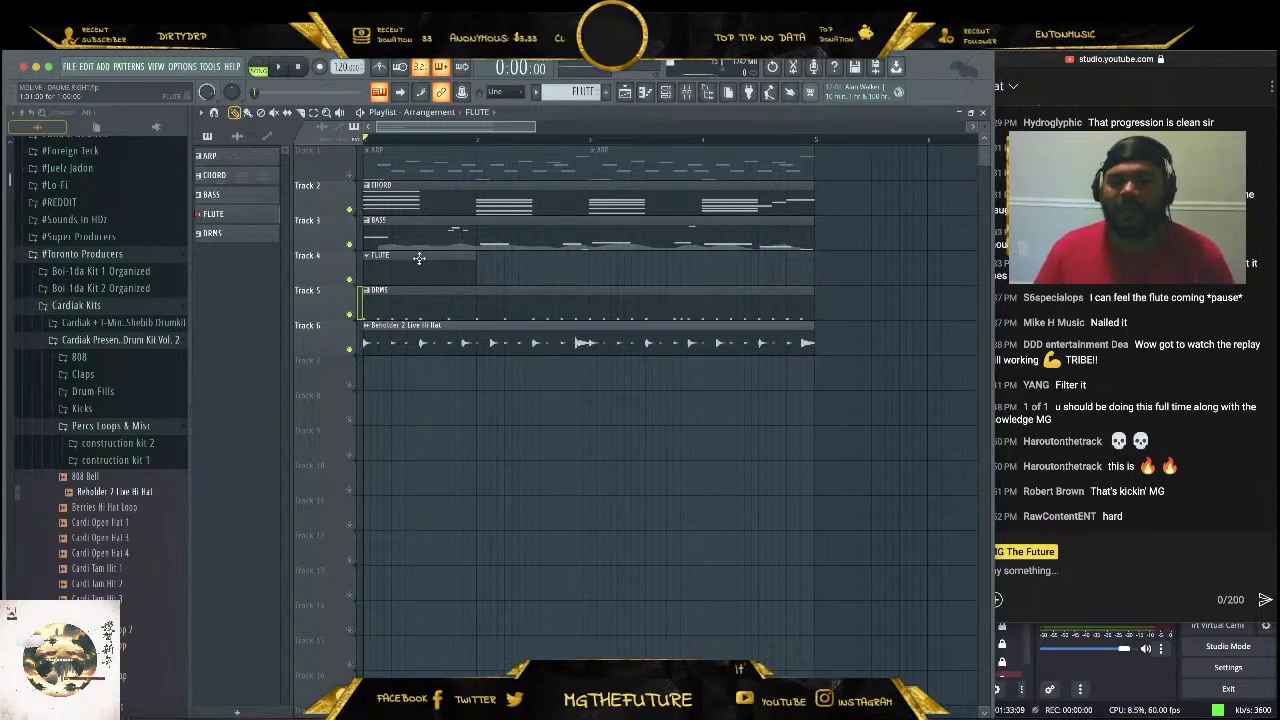
drag(873, 192, 350, 279)
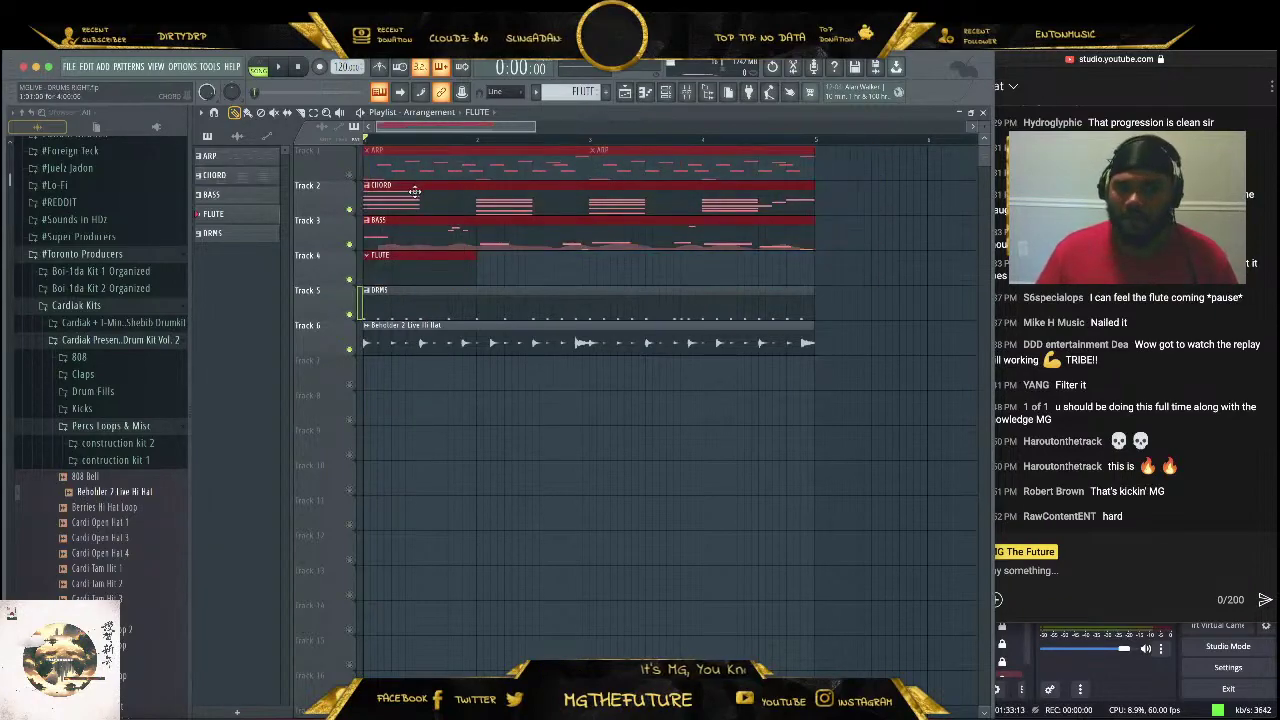
drag(414, 190, 352, 387)
click(637, 549)
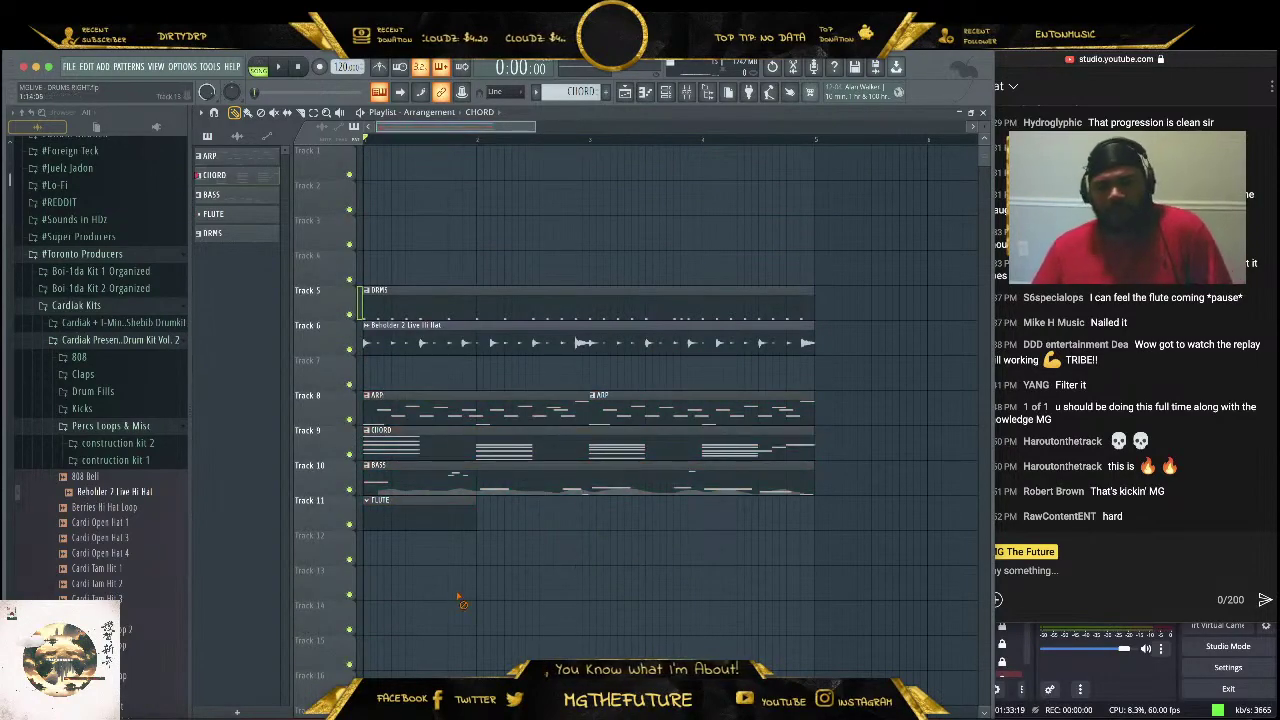
click(404, 516)
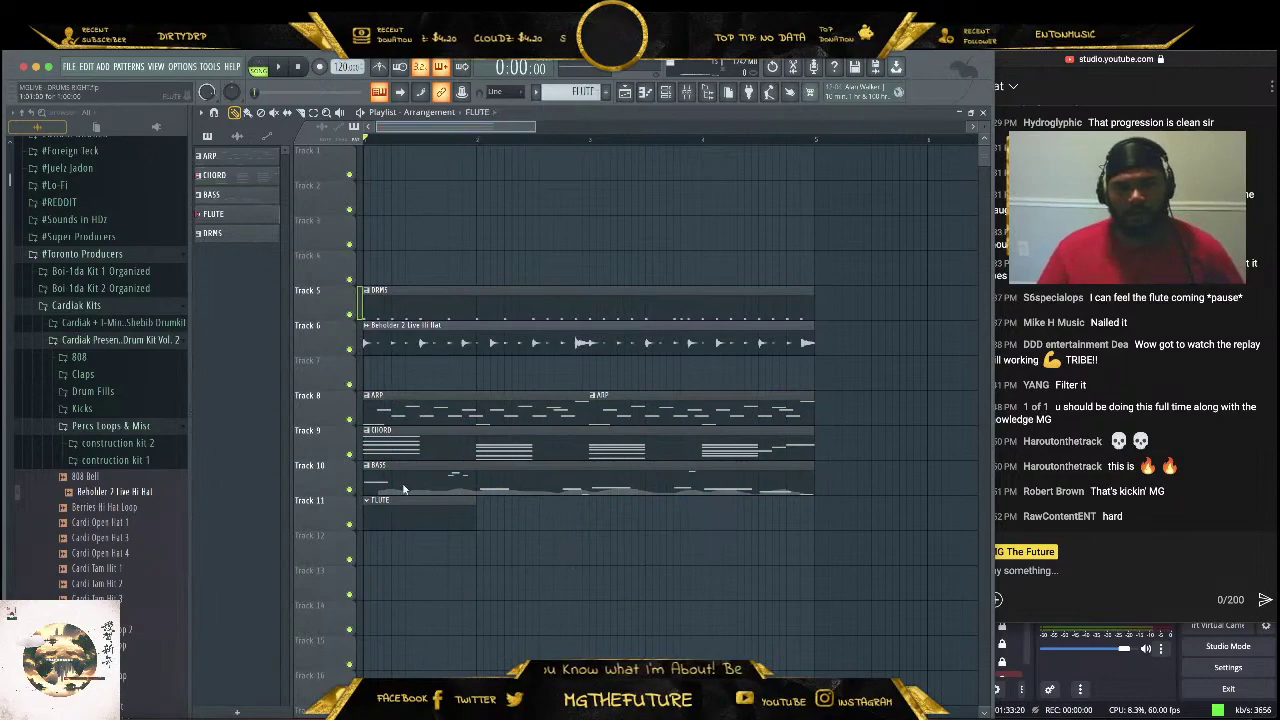
Record a flute melody into the FLUTE pattern along with the arrangement, undoing the first take and recording a second one
click(319, 68)
click(281, 69)
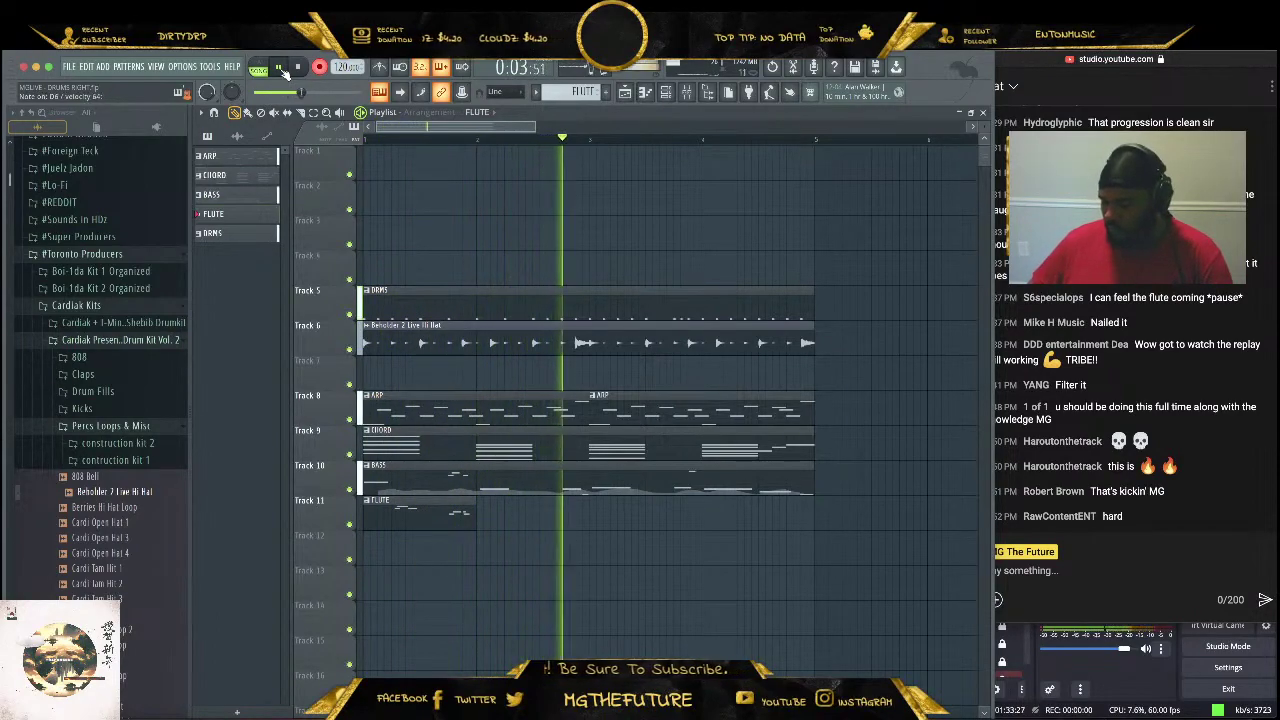
key(space)
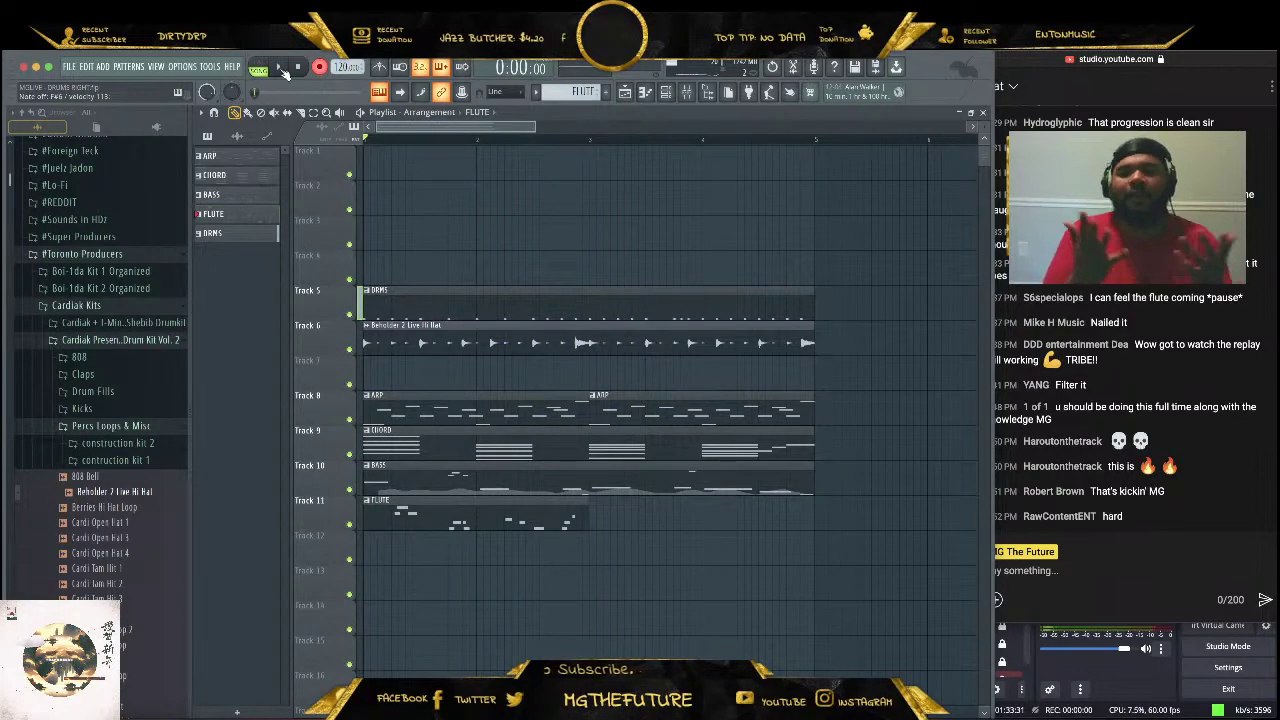
key(ctrl+z)
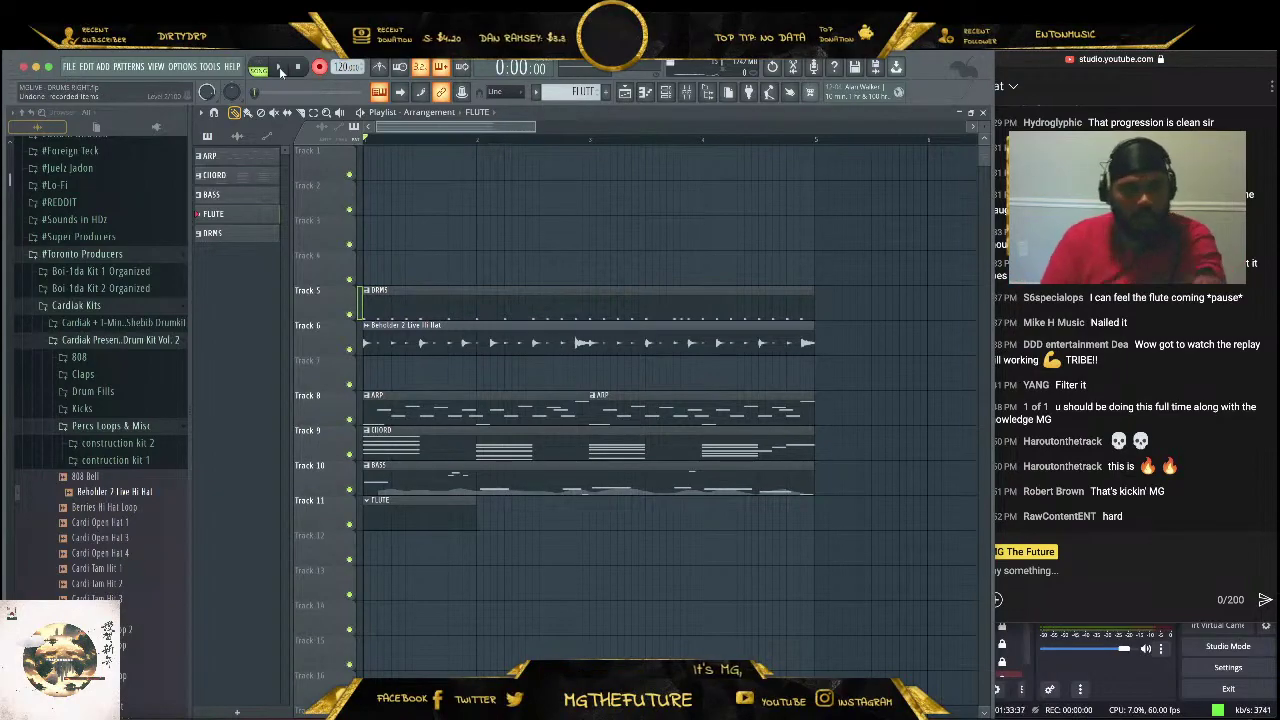
click(281, 70)
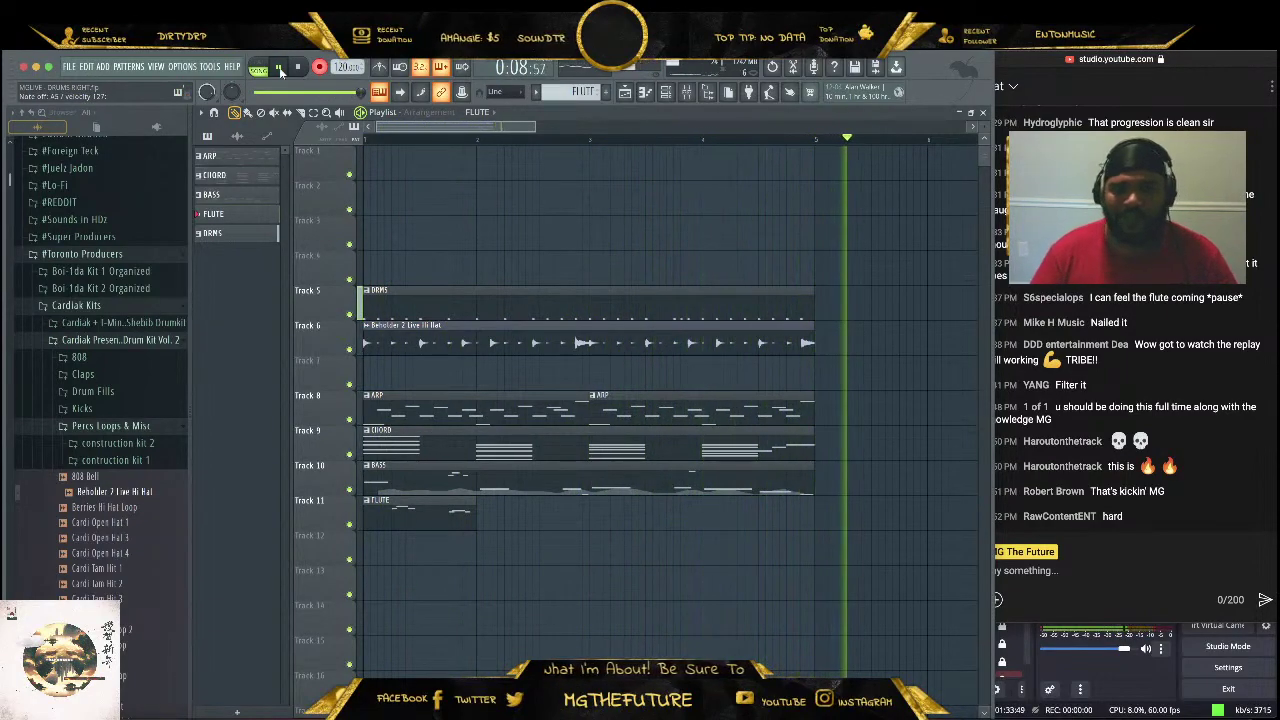
key(space)
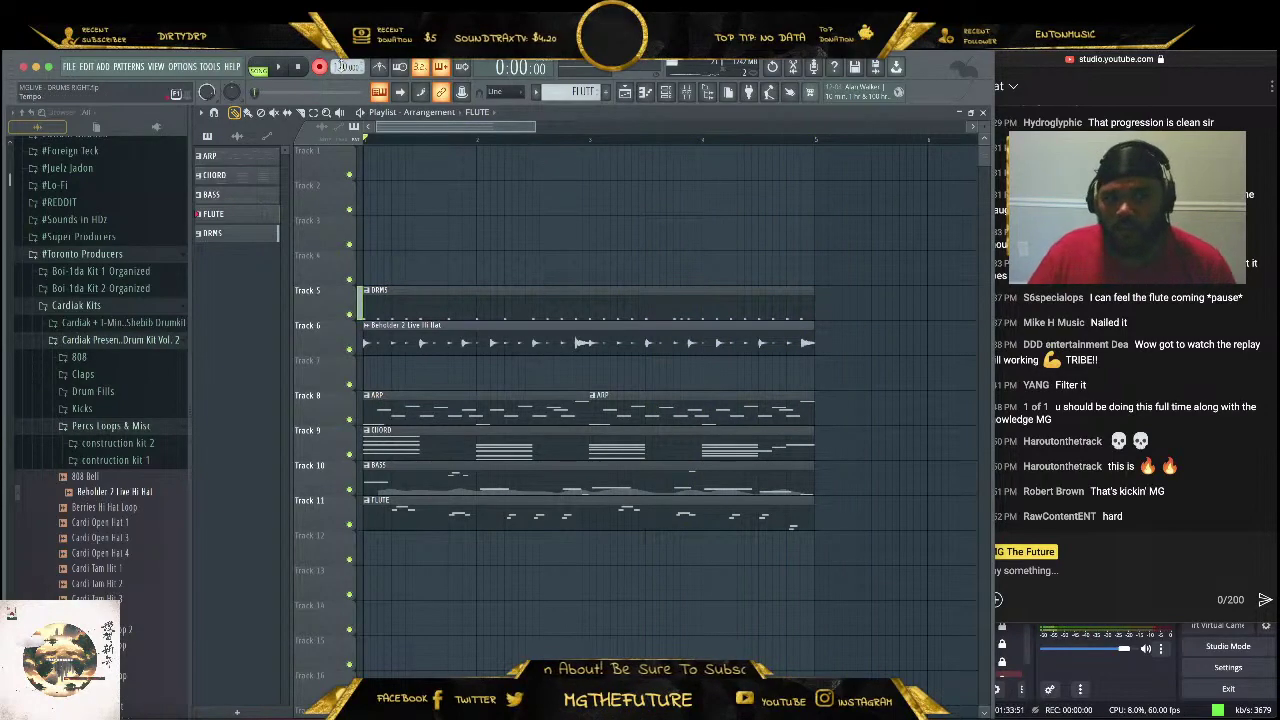
Show the channel rack and play back the arrangement to hear the newly recorded flute melody
click(686, 94)
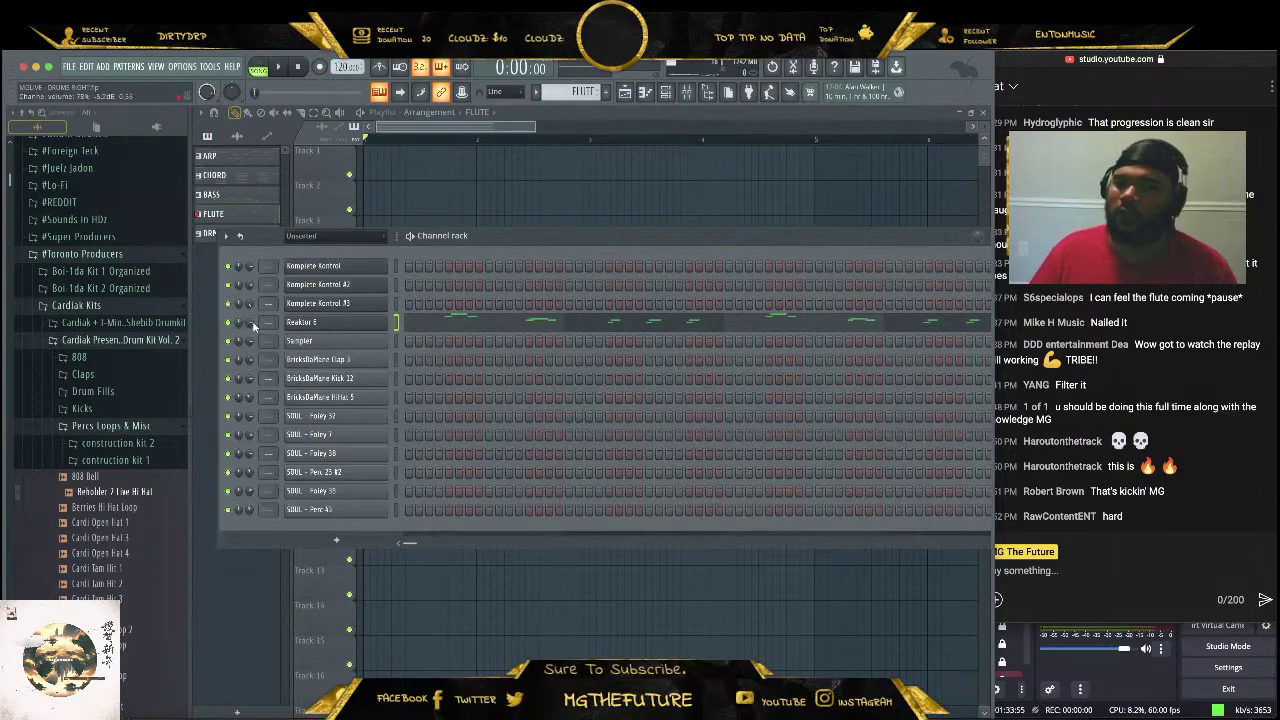
key(space)
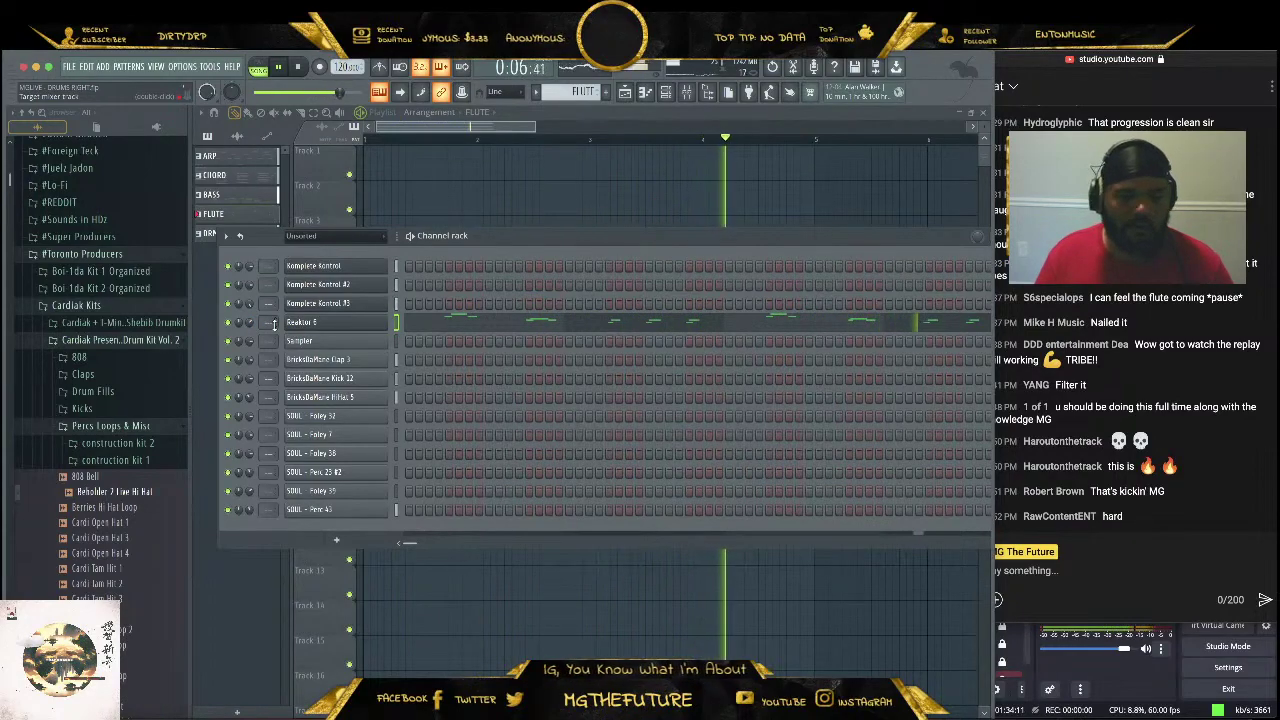
key(space)
Clone the Komplete Kontrol #3 channel and check the clone's file and library browsers
right_click(340, 305)
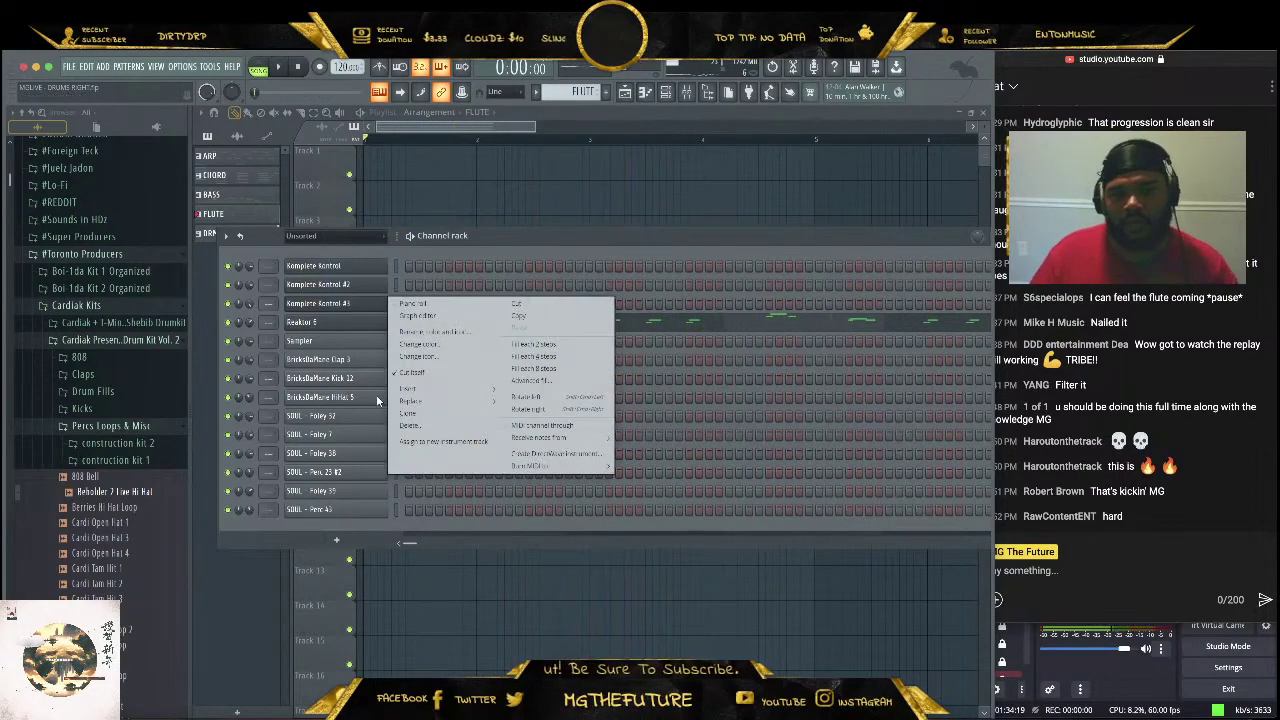
click(408, 414)
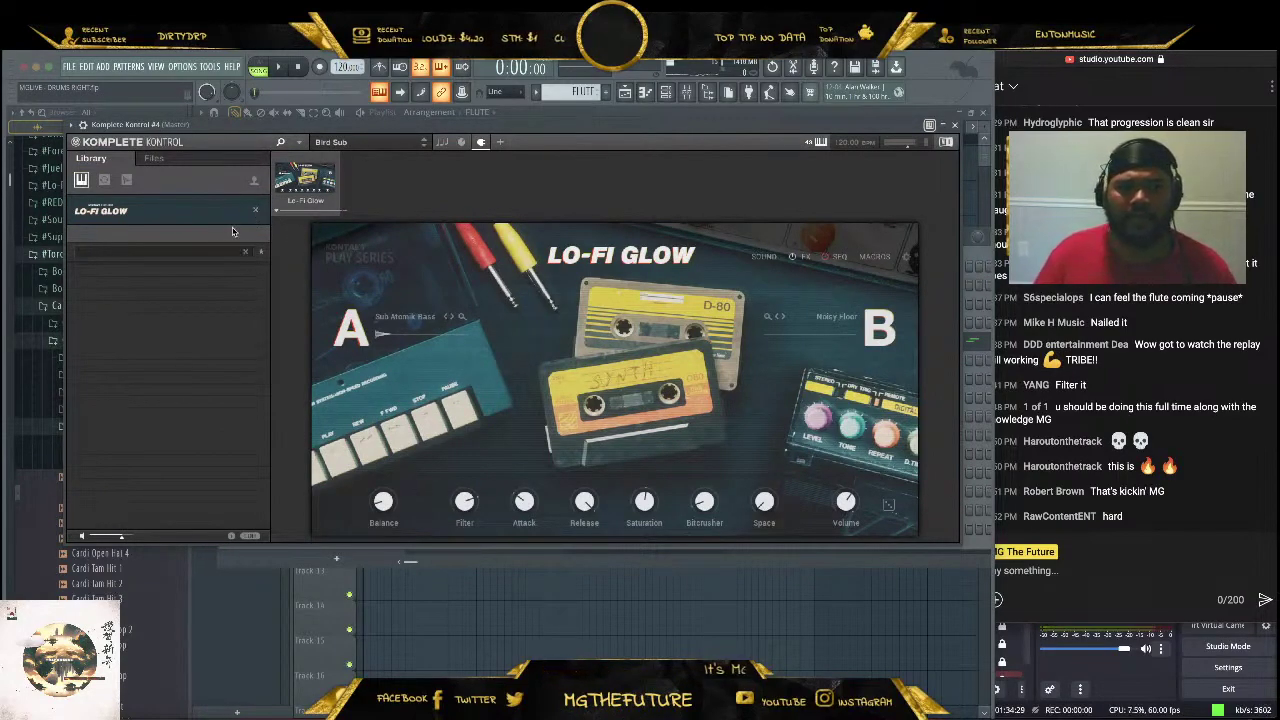
click(153, 159)
click(92, 159)
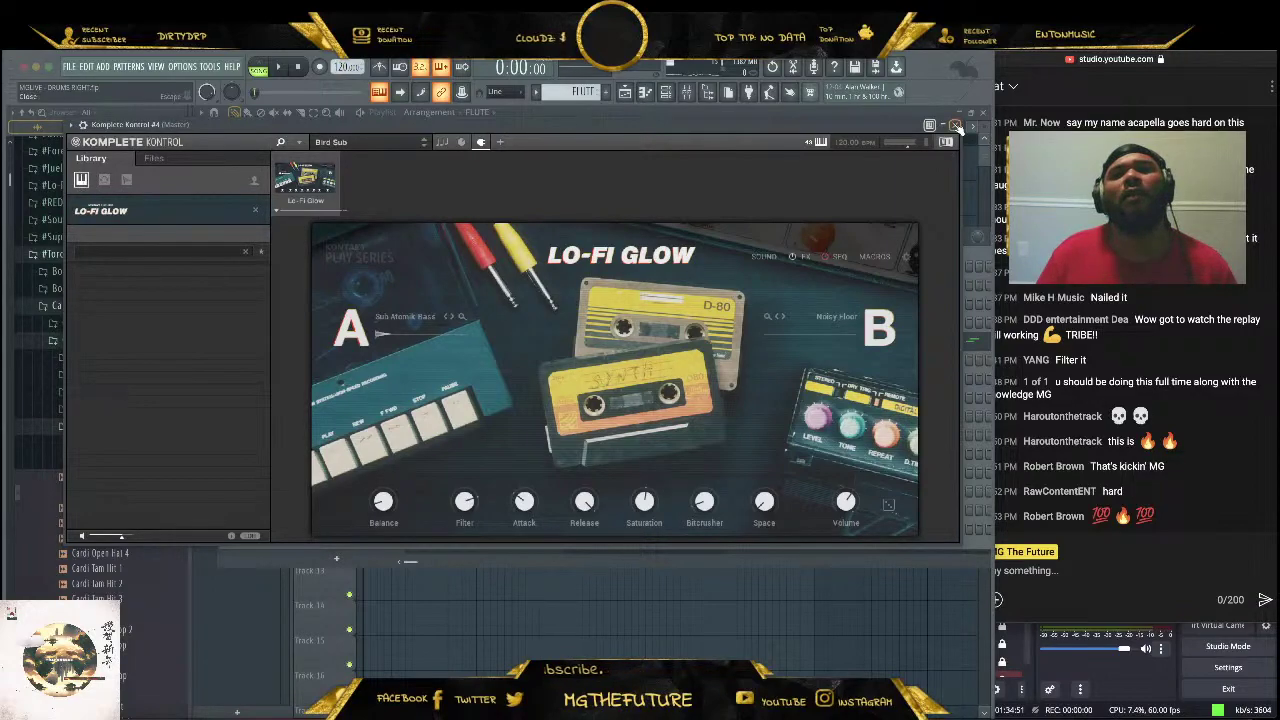
Close the Komplete Kontrol #4 window and delete that channel from the channel rack
click(955, 125)
right_click(380, 318)
click(432, 453)
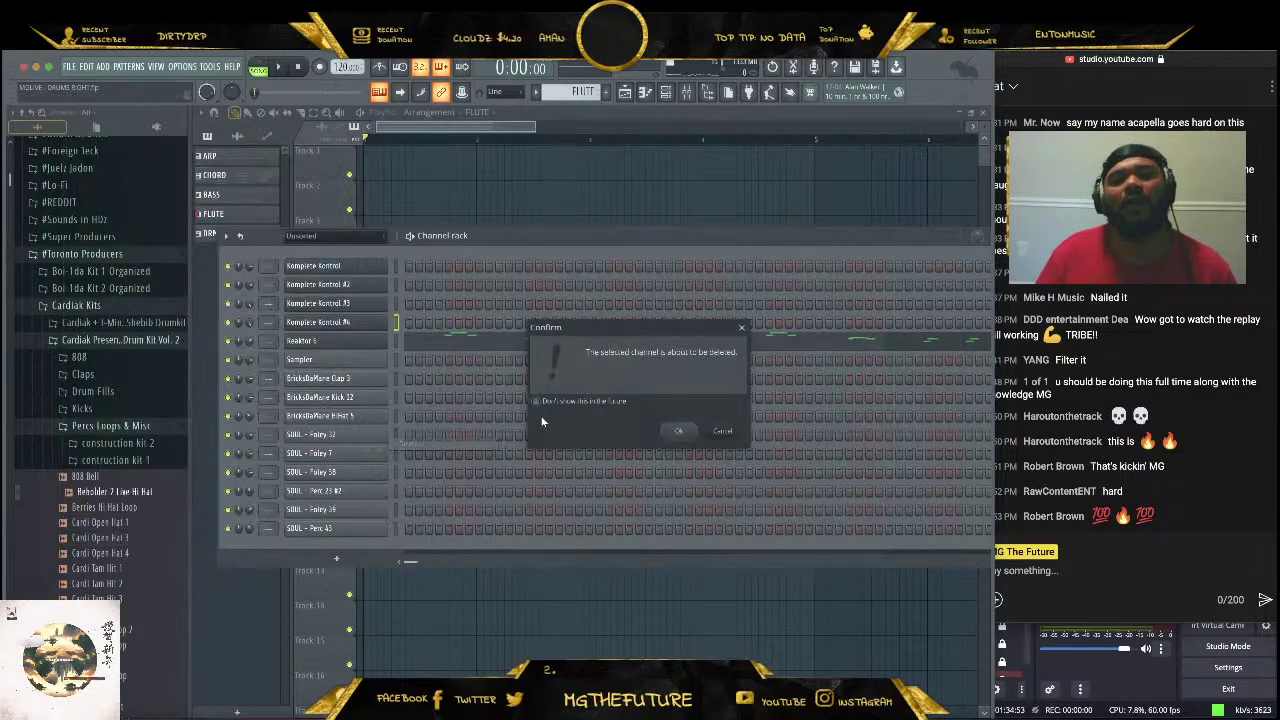
click(679, 431)
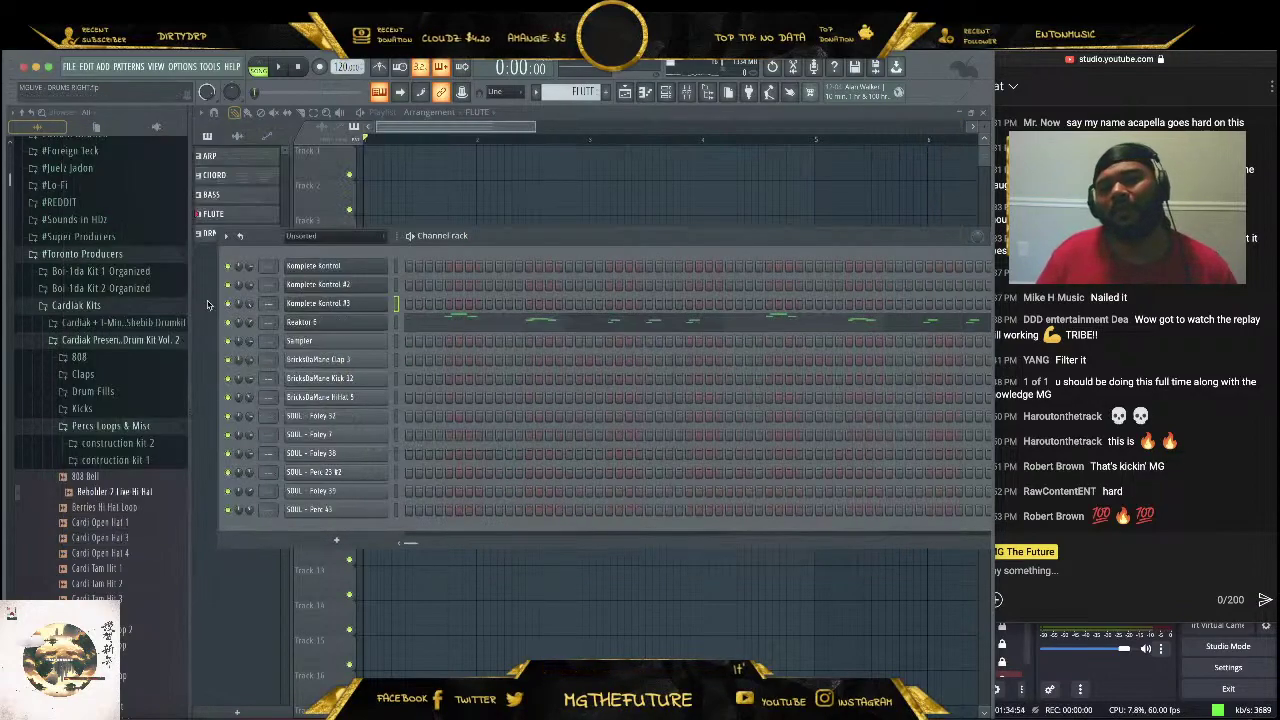
Clone the Komplete Kontrol #3 channel, check the preset options in the clone and close its window
click(74, 68)
right_click(388, 314)
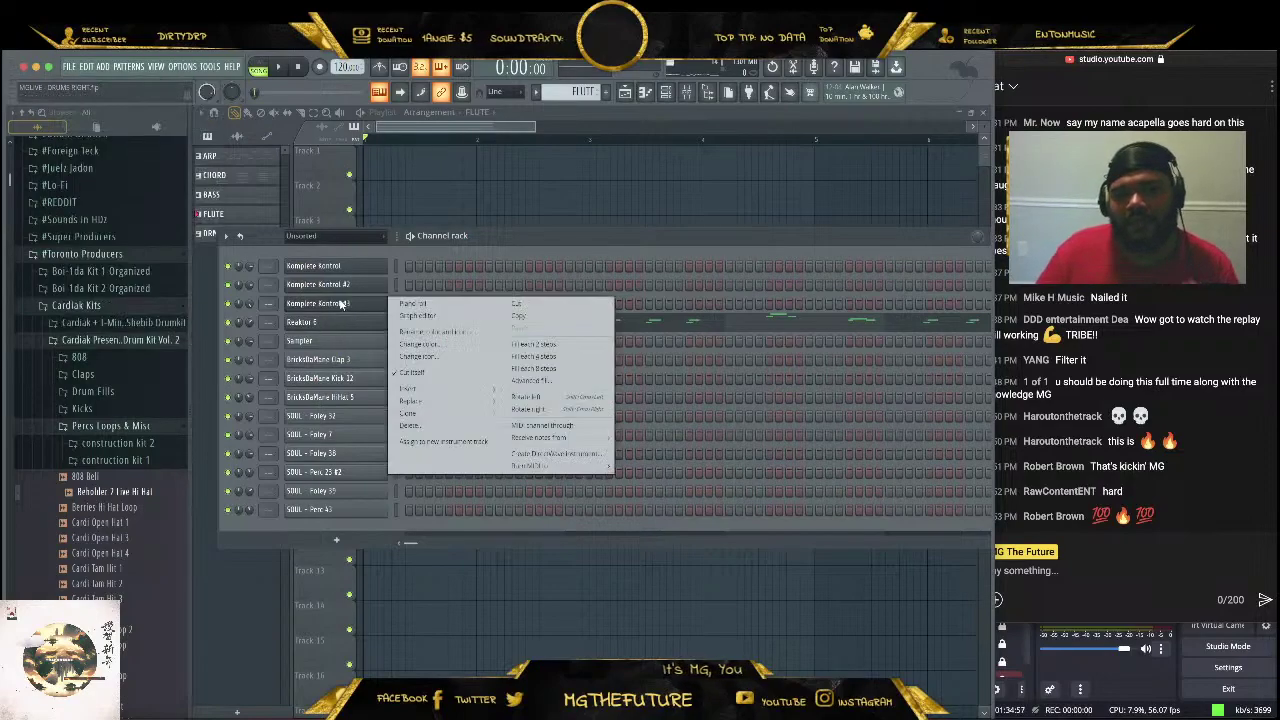
click(457, 415)
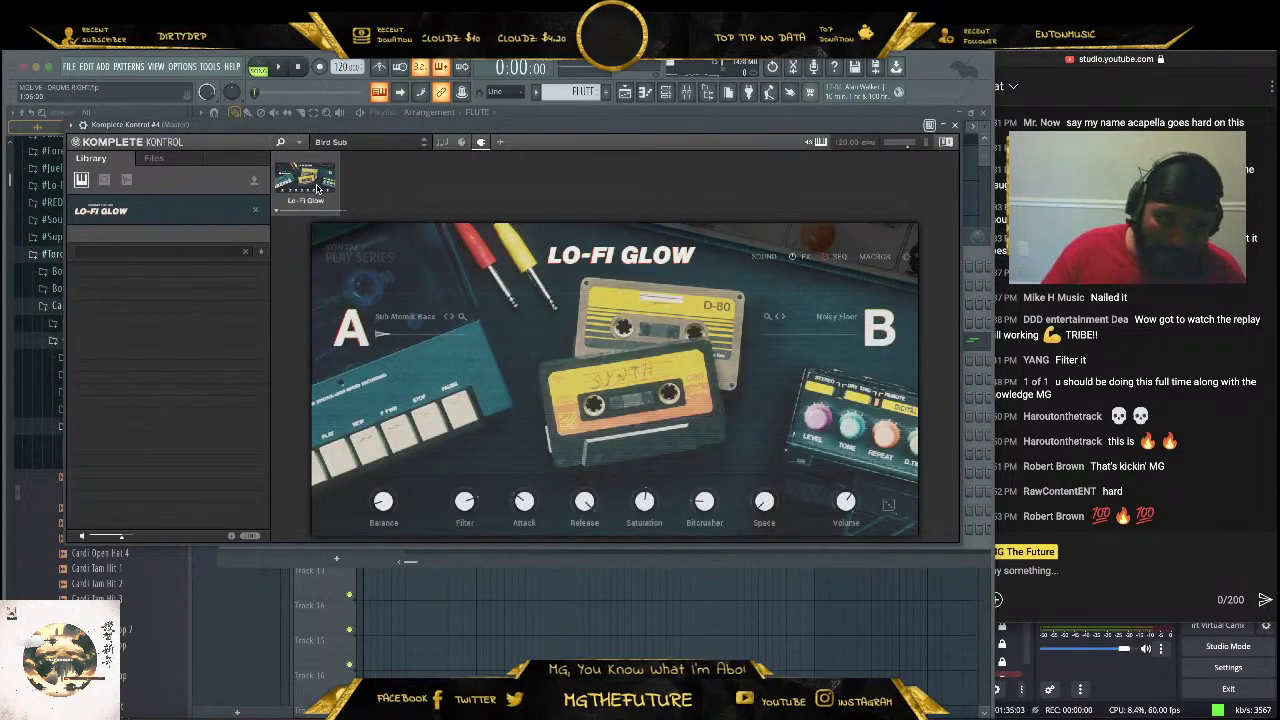
click(299, 142)
click(363, 142)
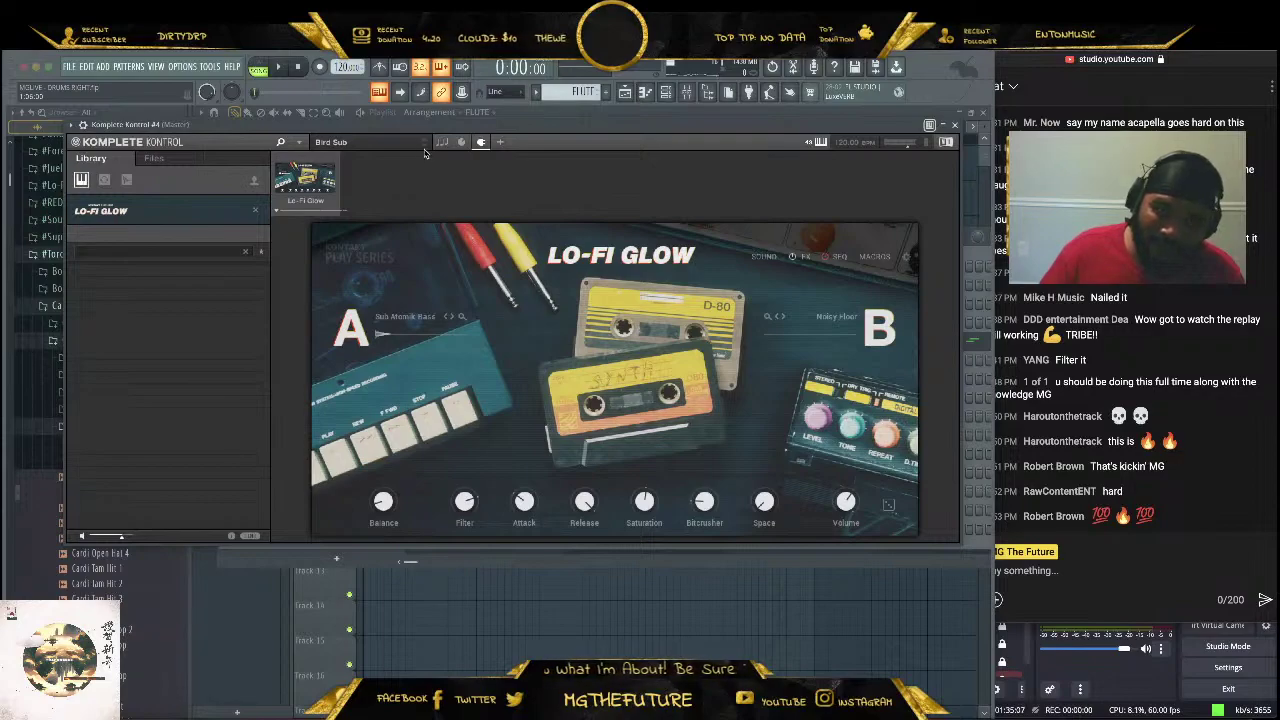
click(955, 125)
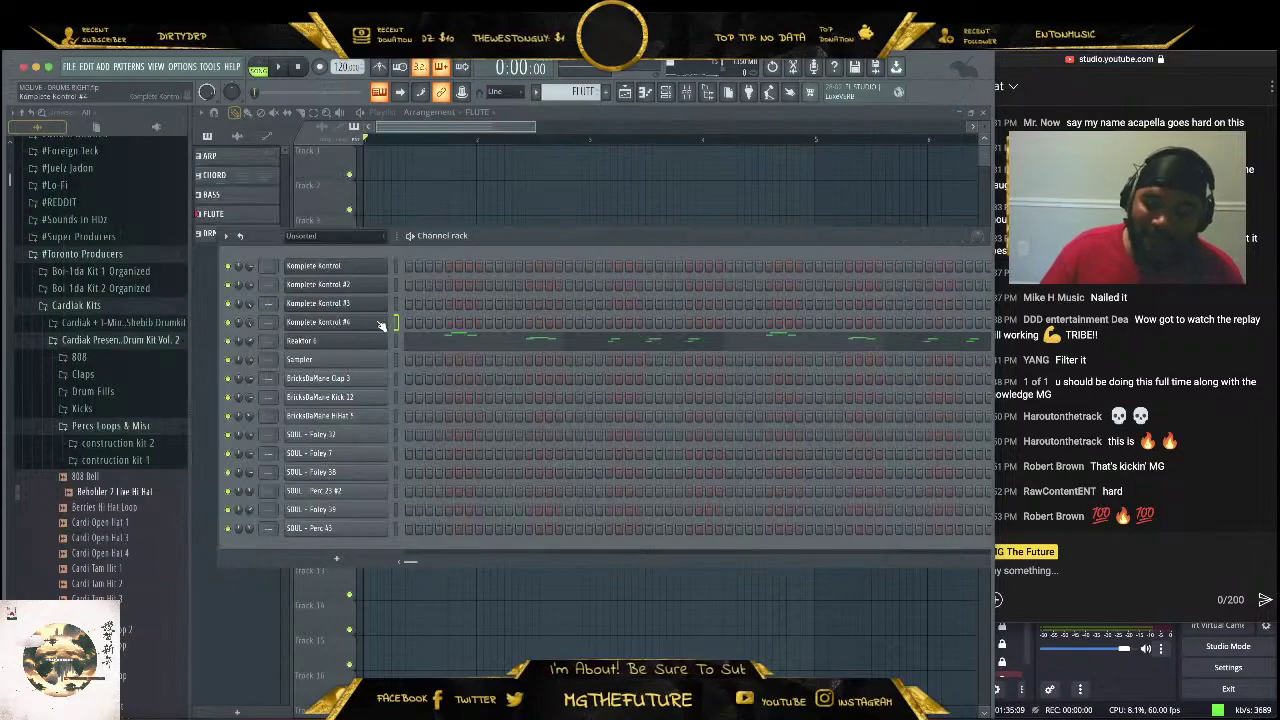
Replace the plugin on the Komplete Kontrol #4 channel with Komplete Kontrol
right_click(388, 317)
mouse_move(463, 420)
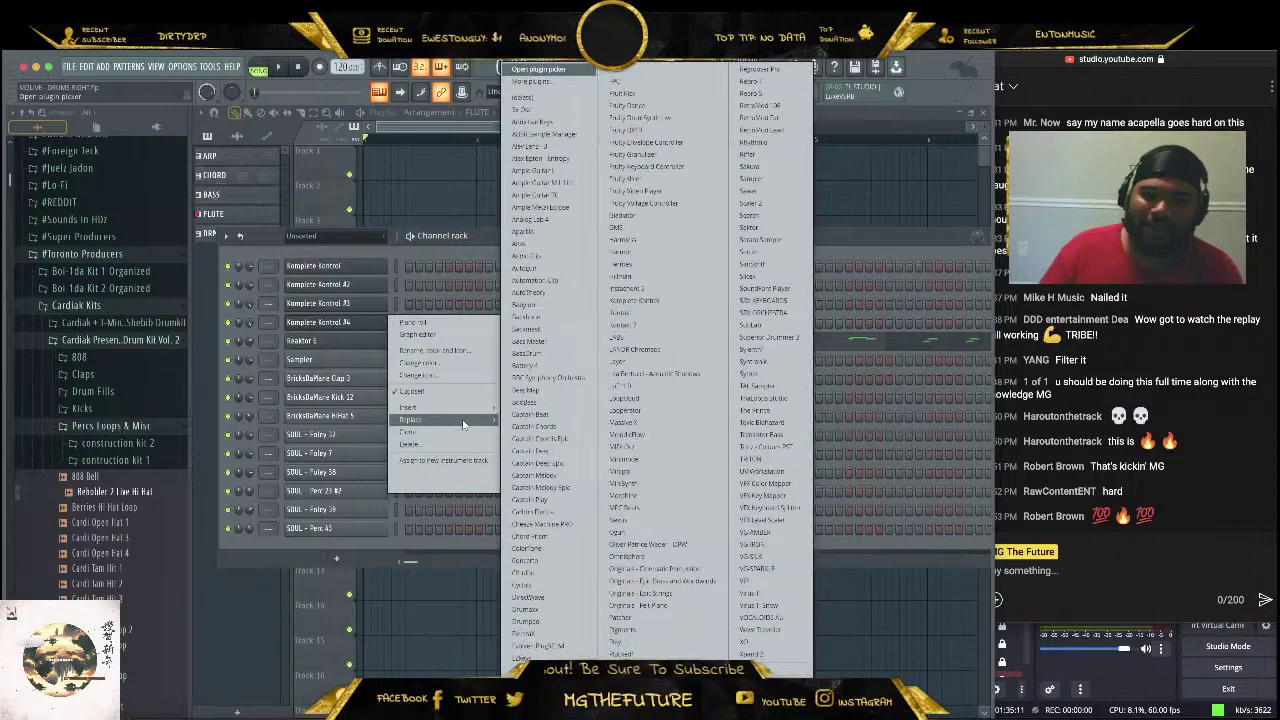
click(635, 300)
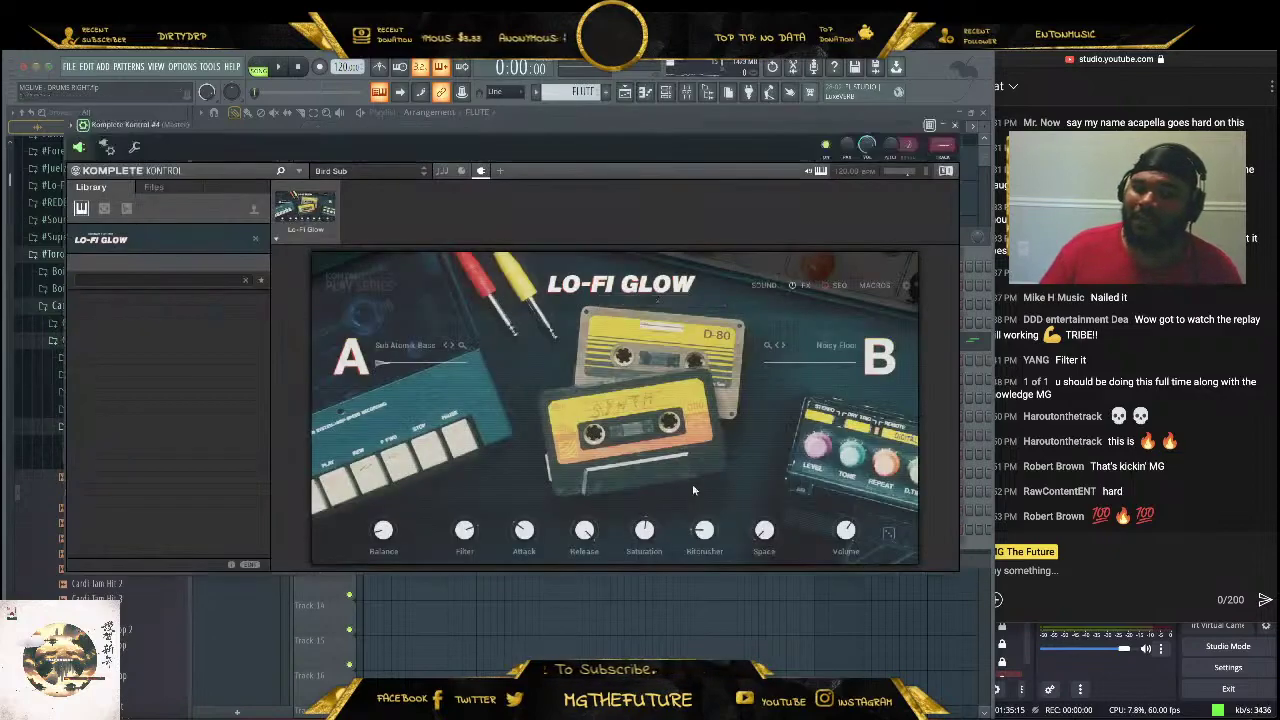
Check the loops, one-shots and instruments categories of the Komplete Kontrol #4 library and close the window
click(105, 208)
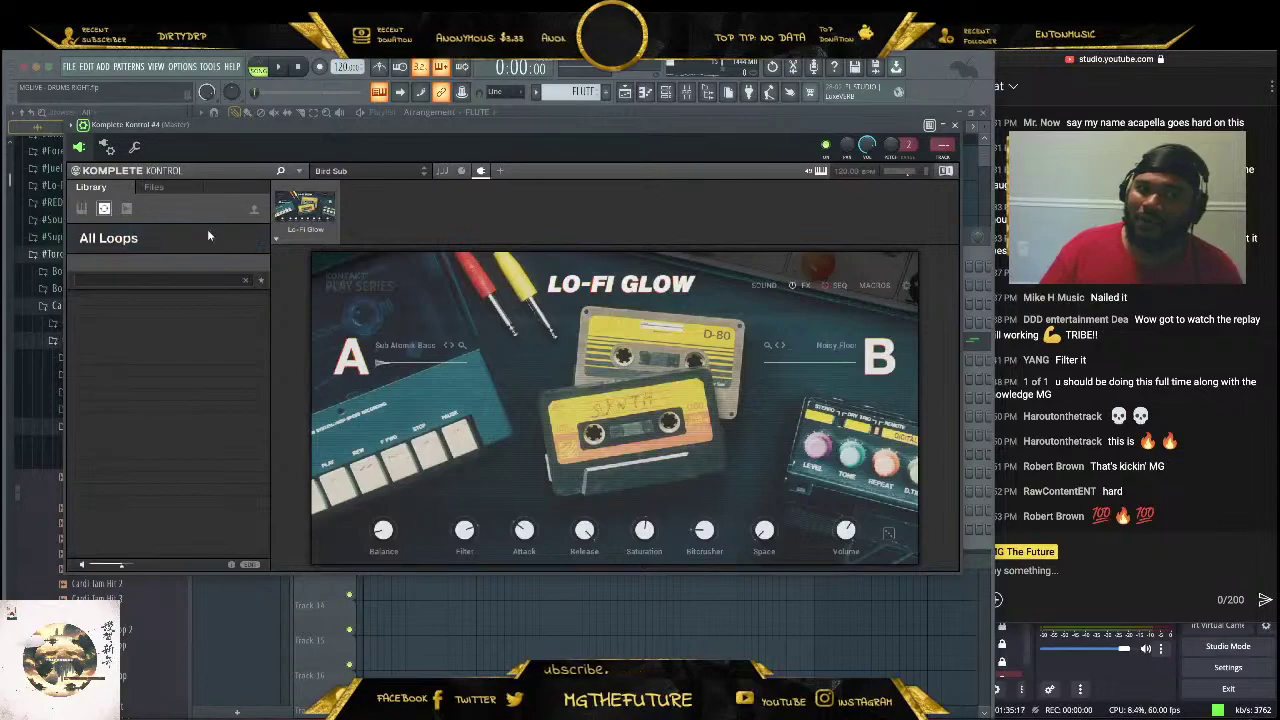
click(125, 208)
click(81, 208)
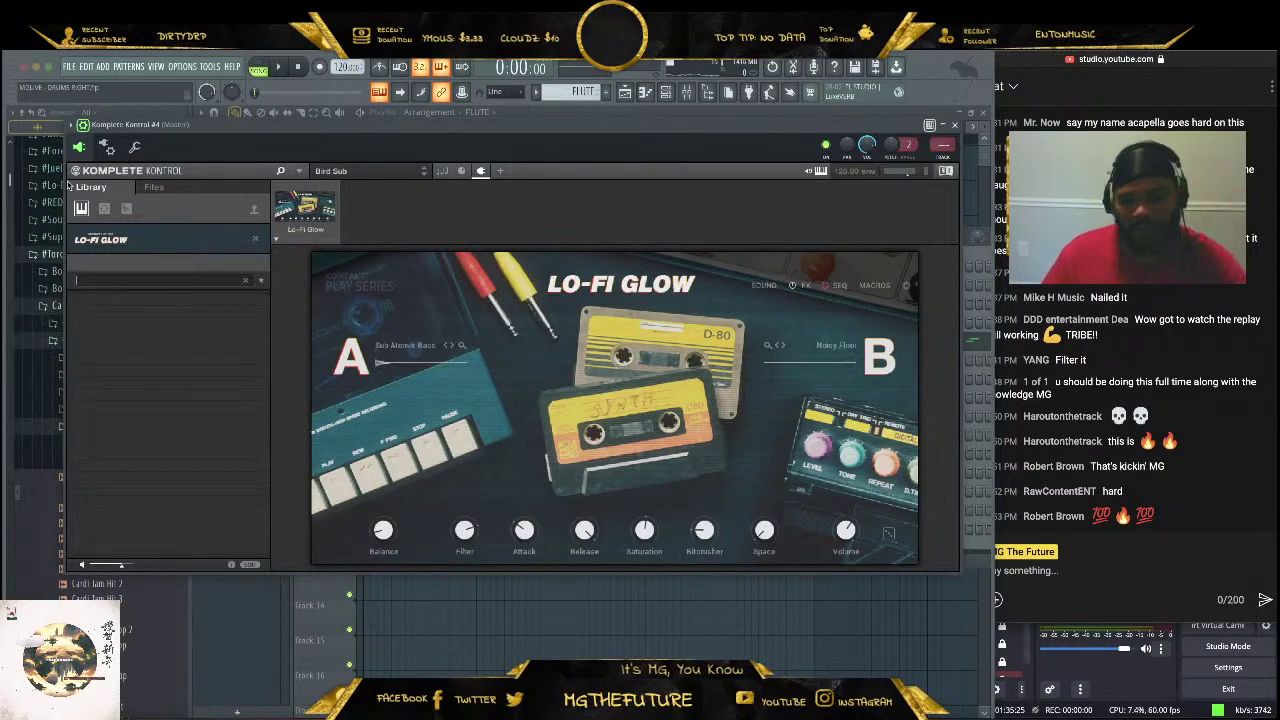
click(954, 124)
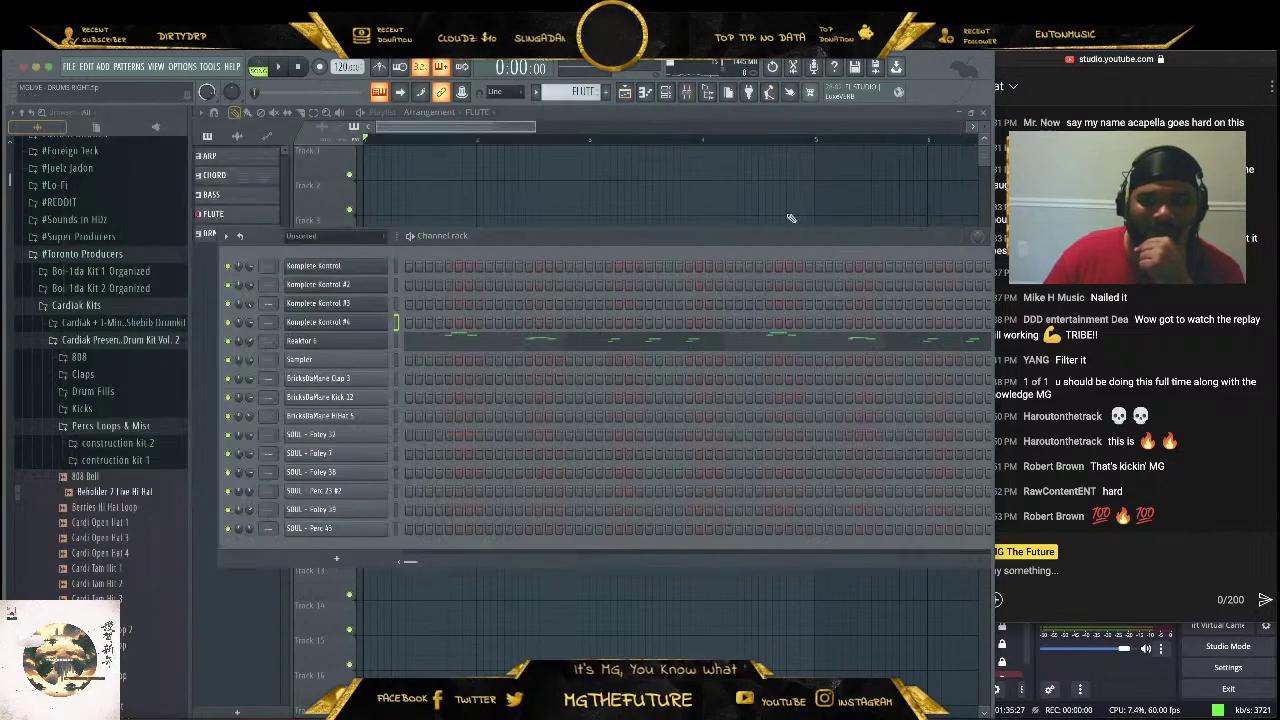
right_click(384, 320)
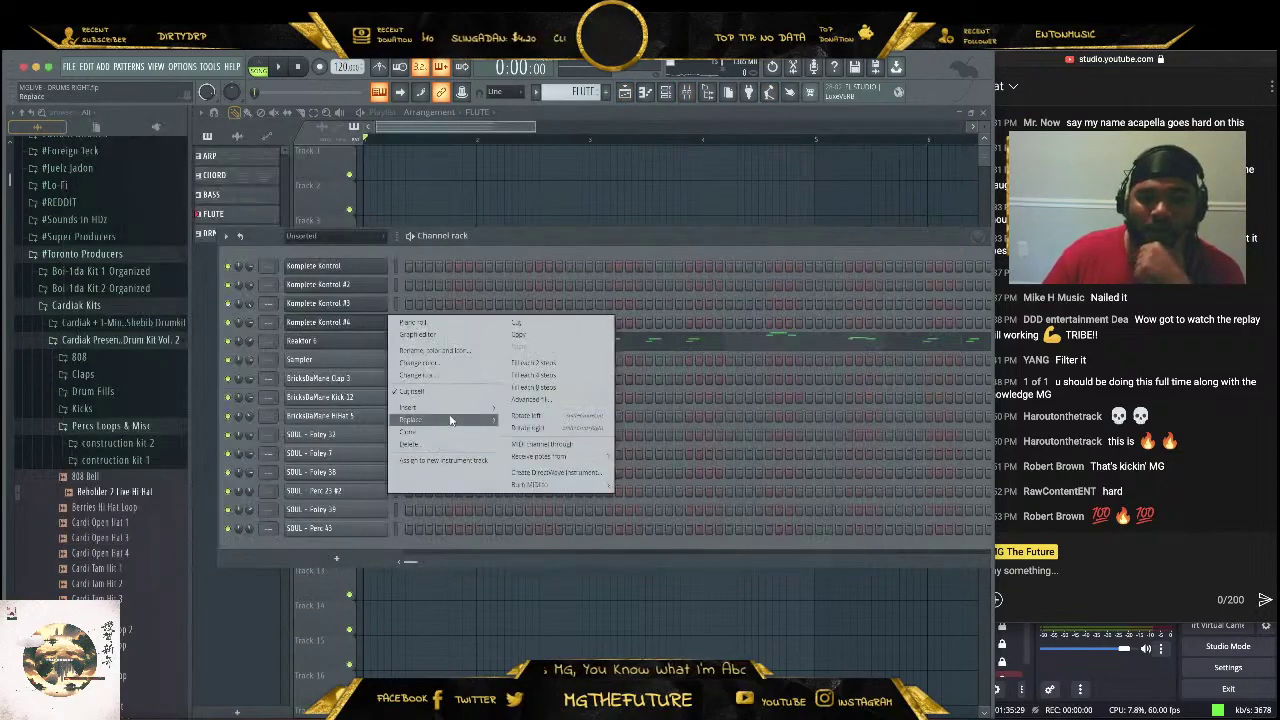
mouse_move(452, 425)
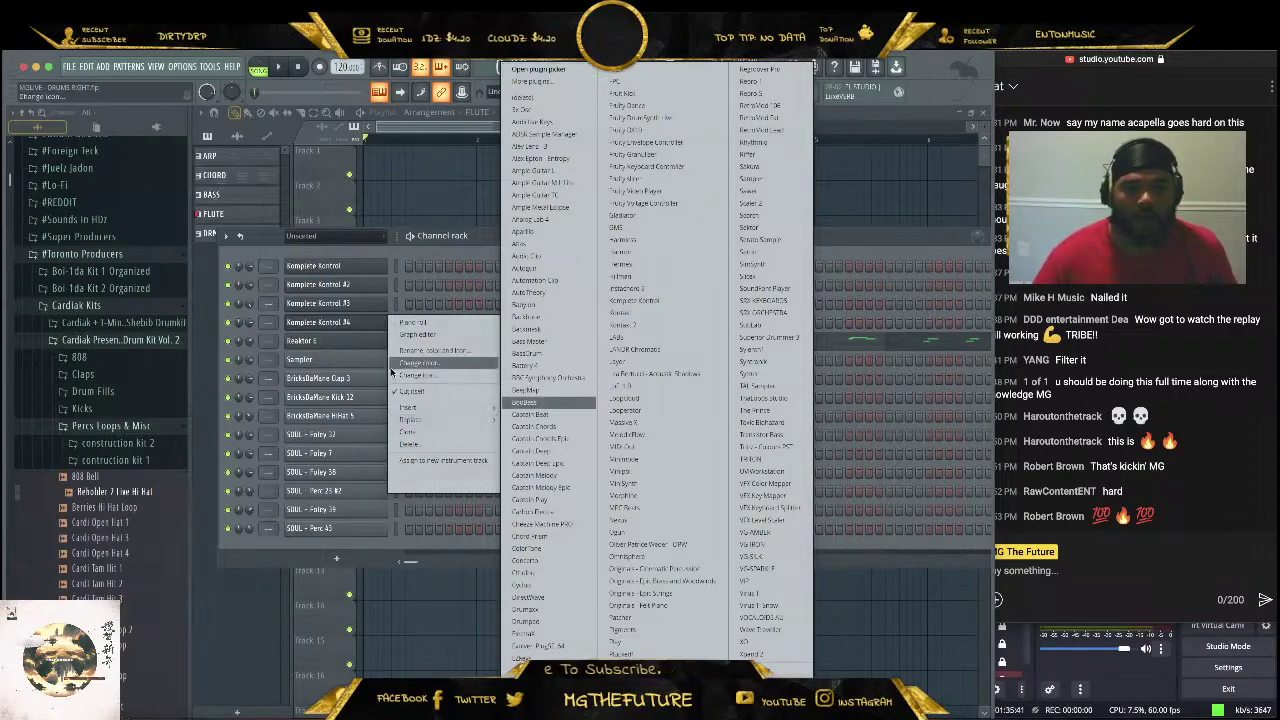
click(331, 328)
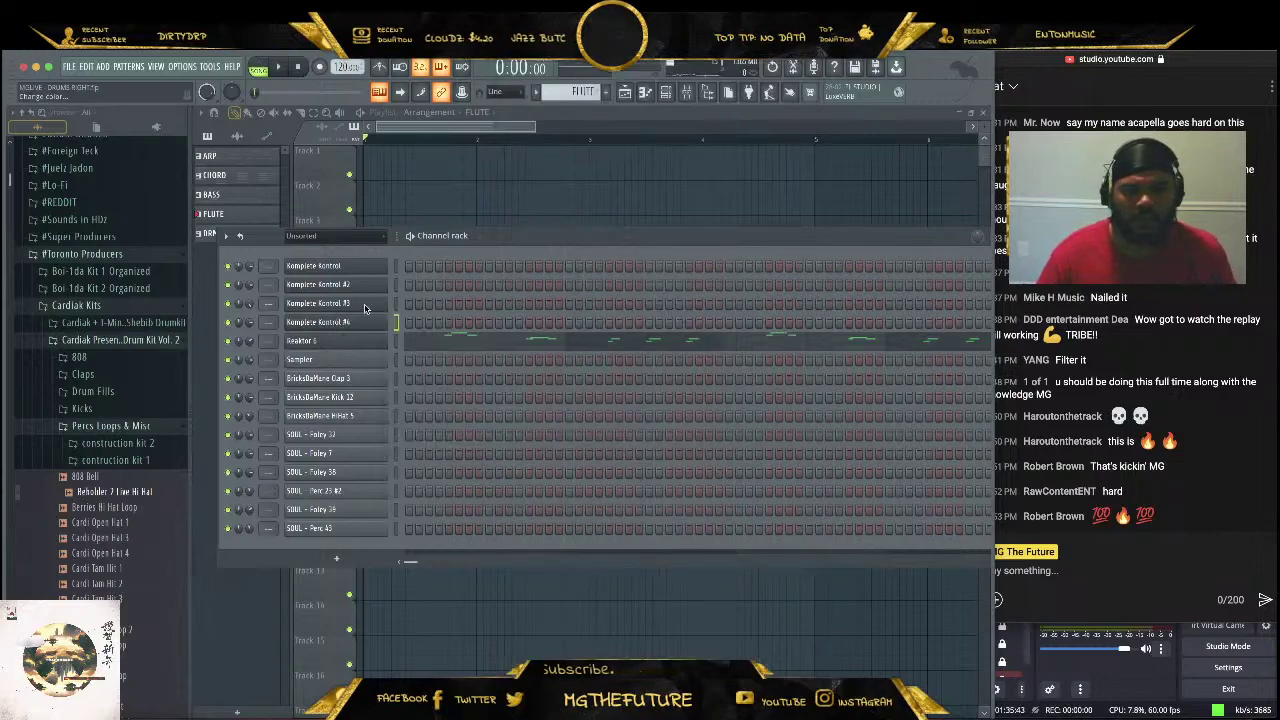
Reopen the Komplete Kontrol #4 window, clear its instrument filter and select the Analog Dreams library
click(359, 322)
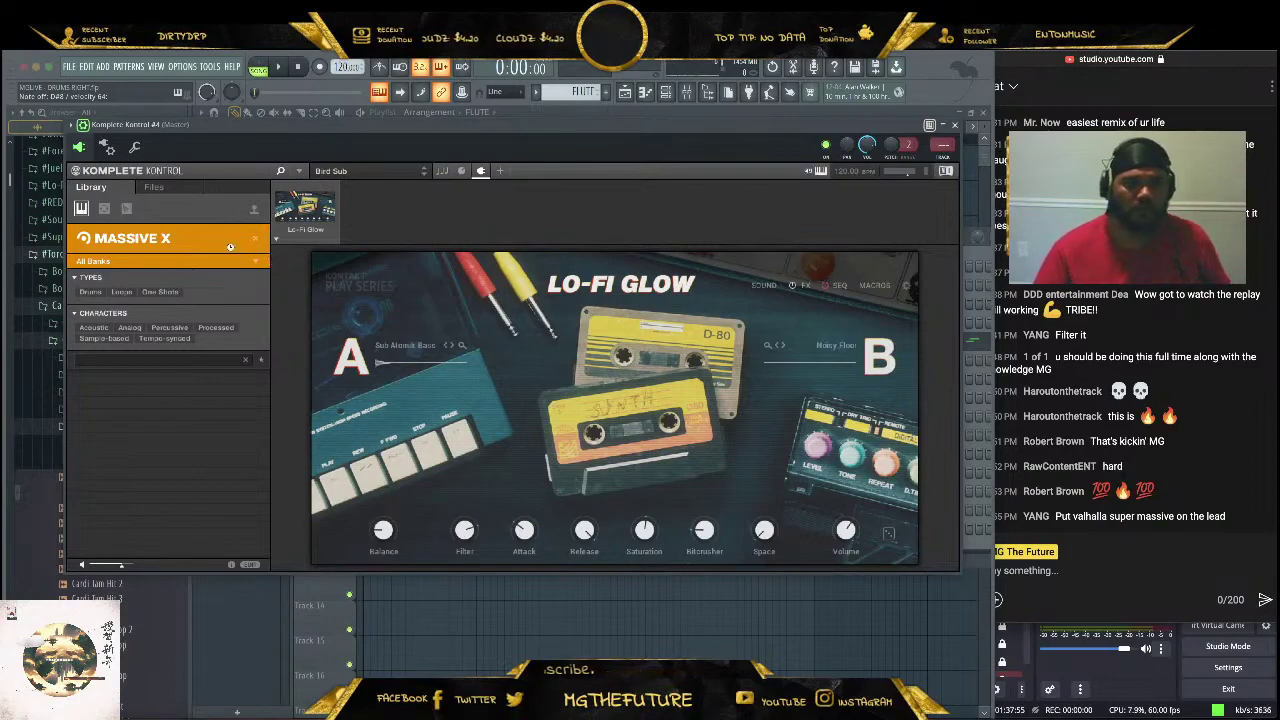
click(256, 239)
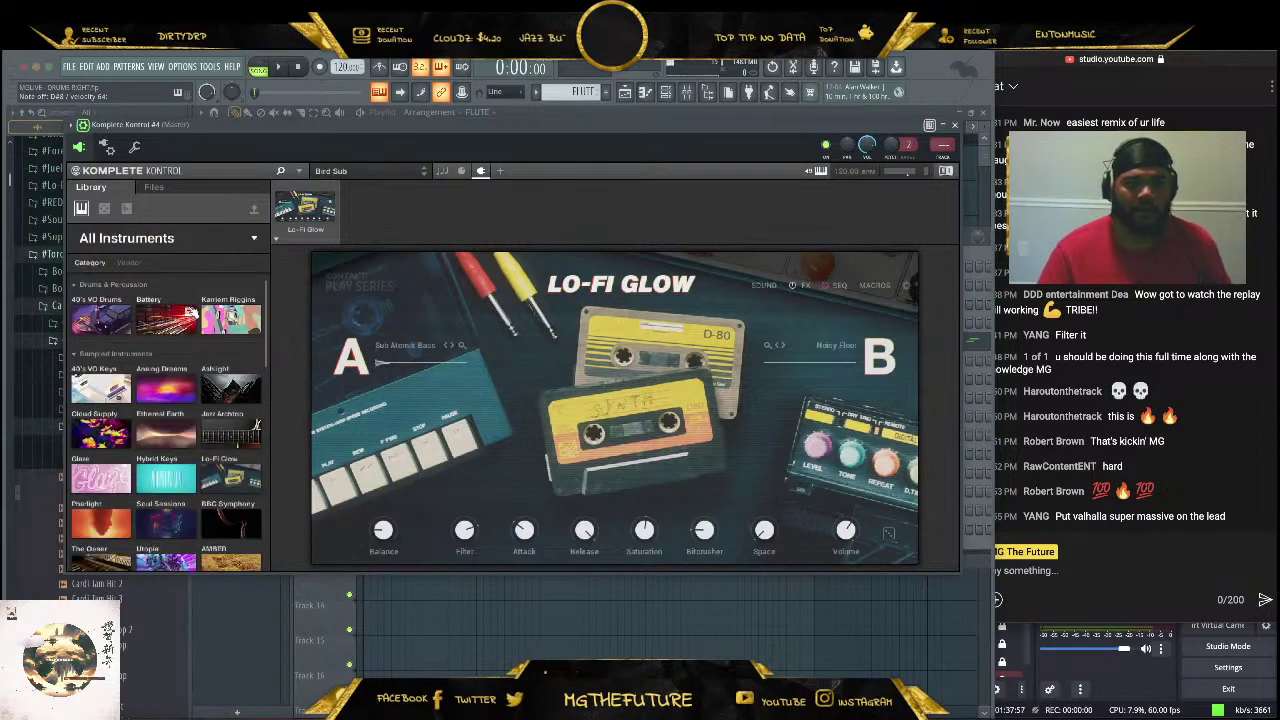
click(168, 382)
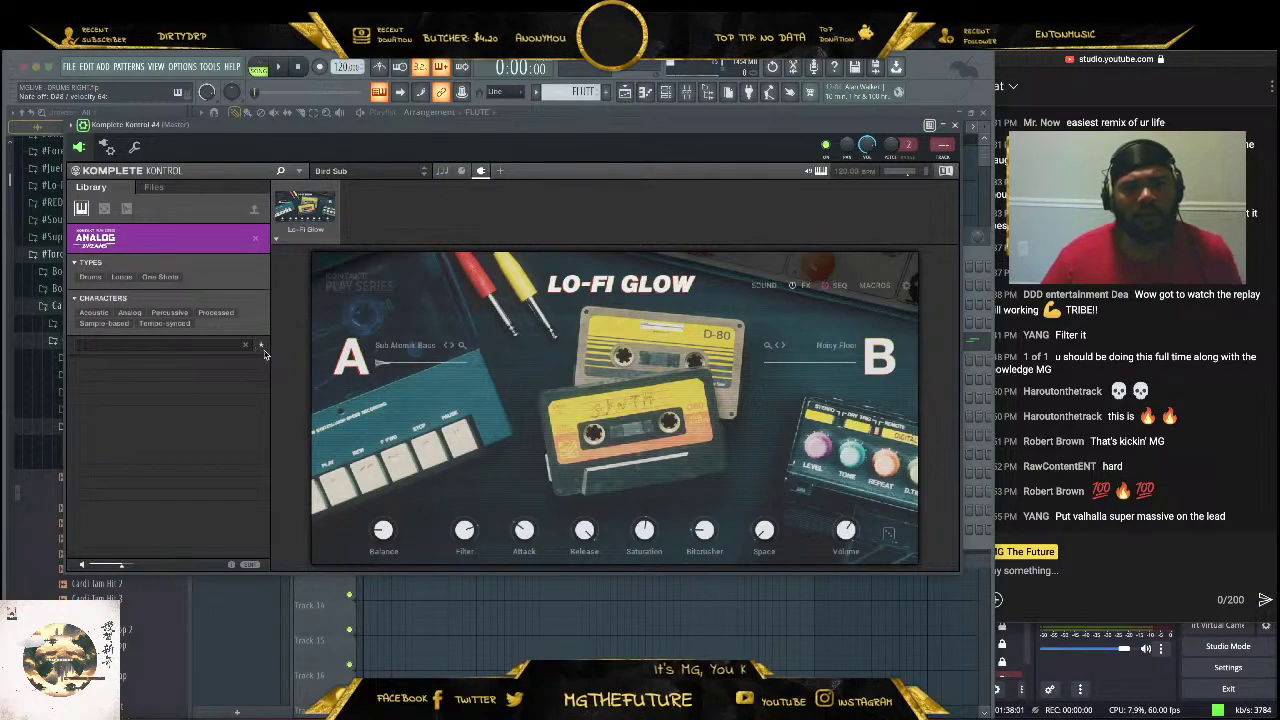
click(320, 190)
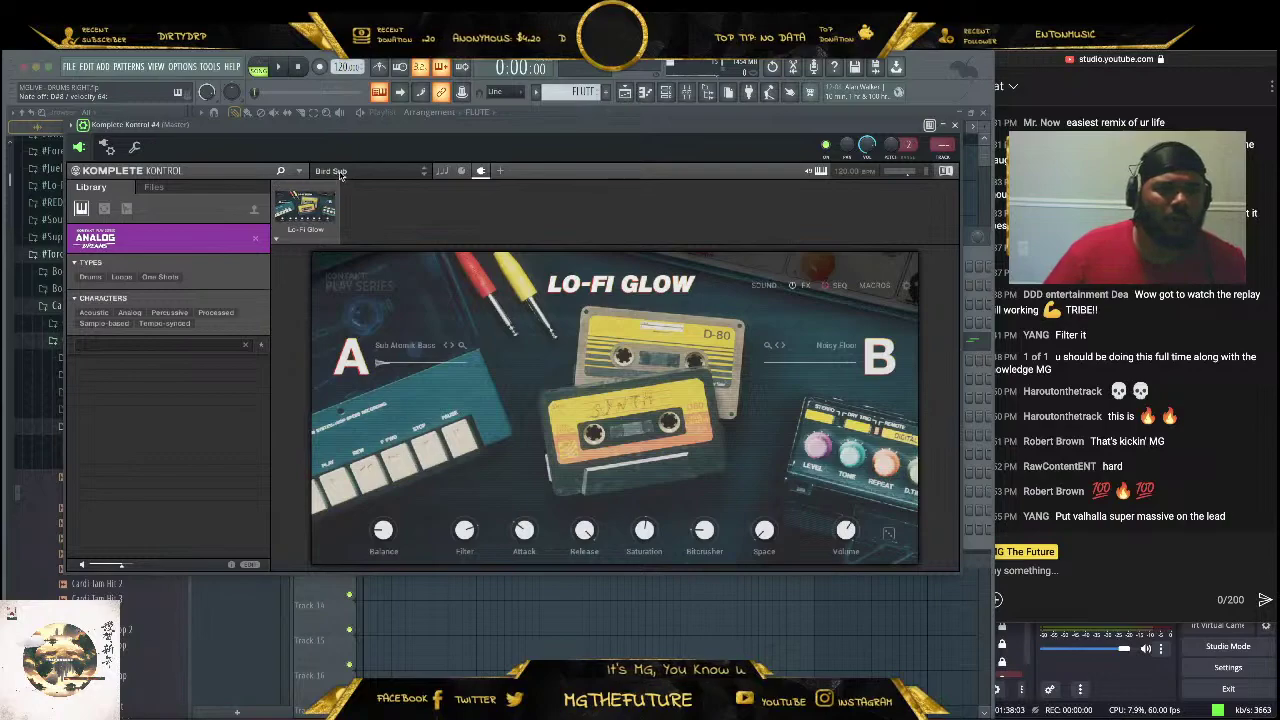
click(298, 171)
mouse_move(308, 189)
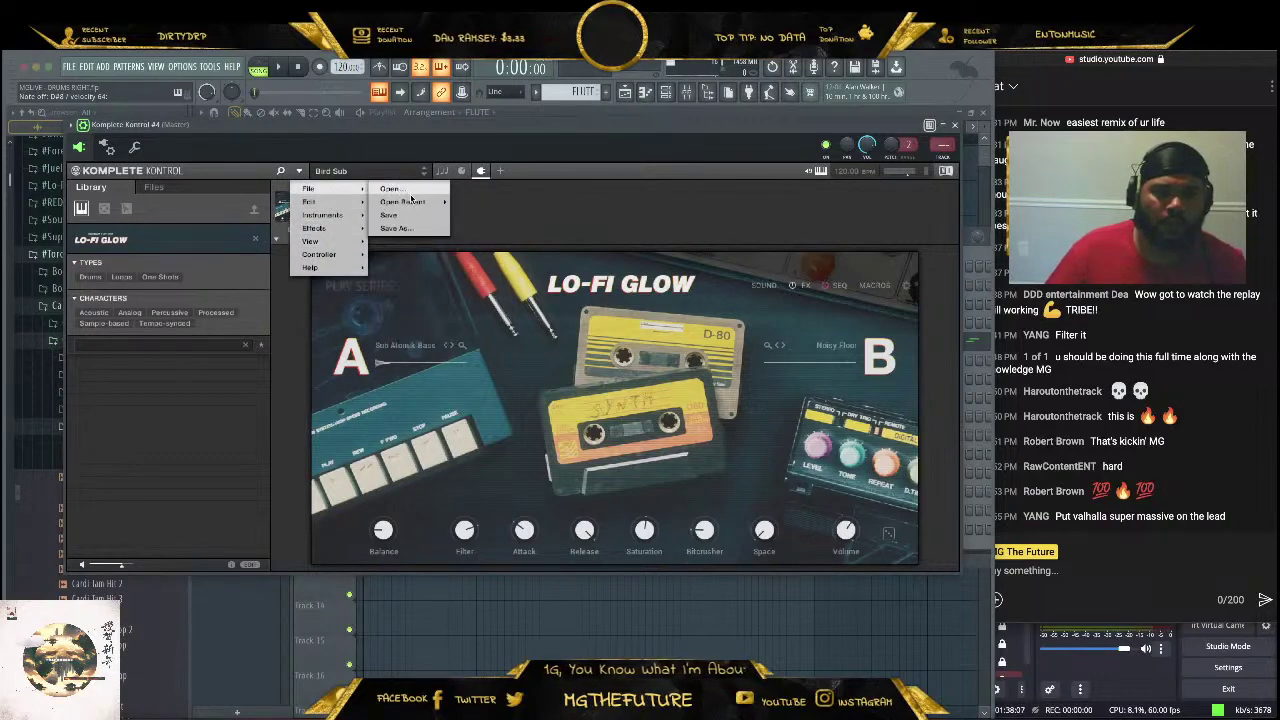
mouse_move(348, 206)
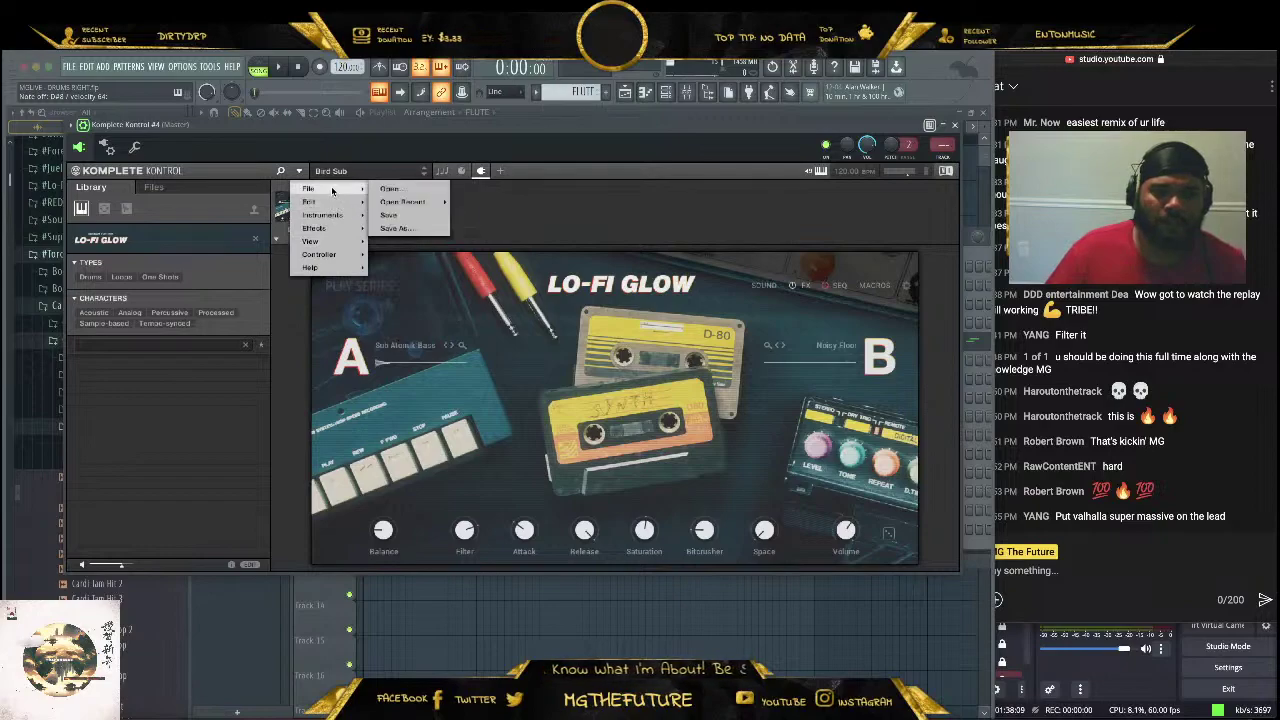
click(298, 173)
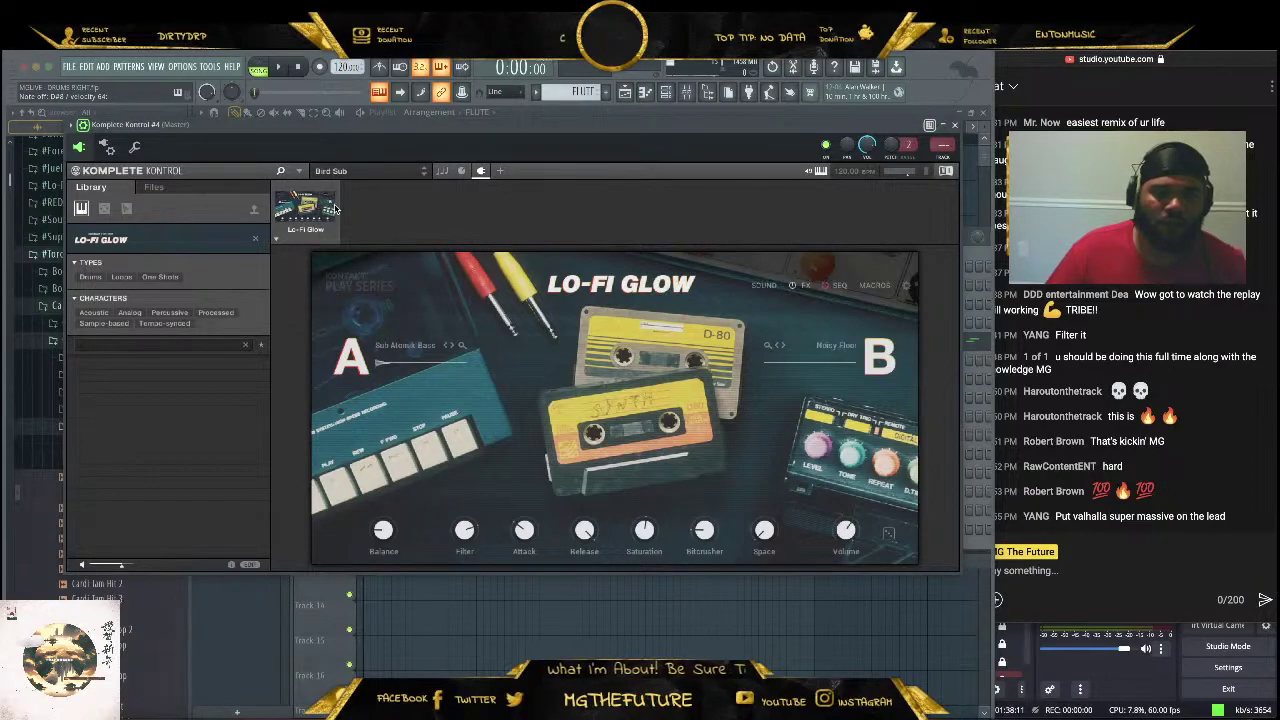
Replace the Lo-Fi Glow instrument in Komplete Kontrol #4 with the VST3 version of Native Instruments Massive X
click(277, 239)
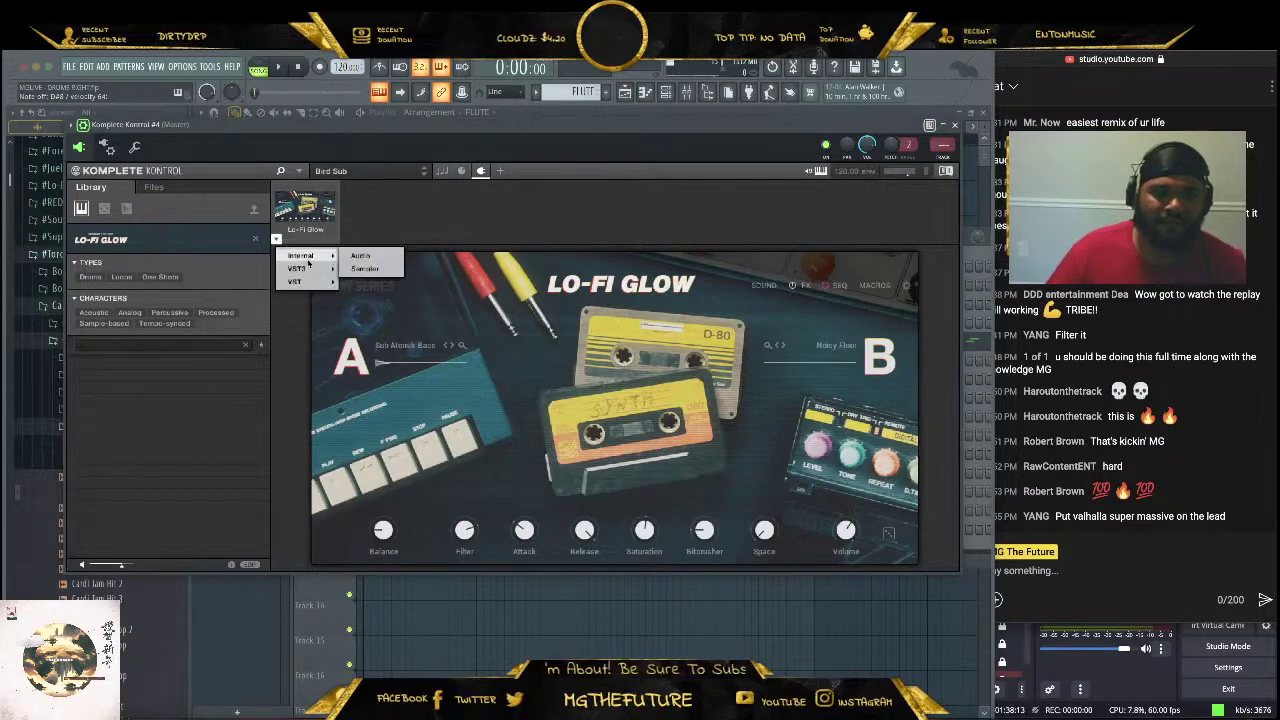
mouse_move(306, 270)
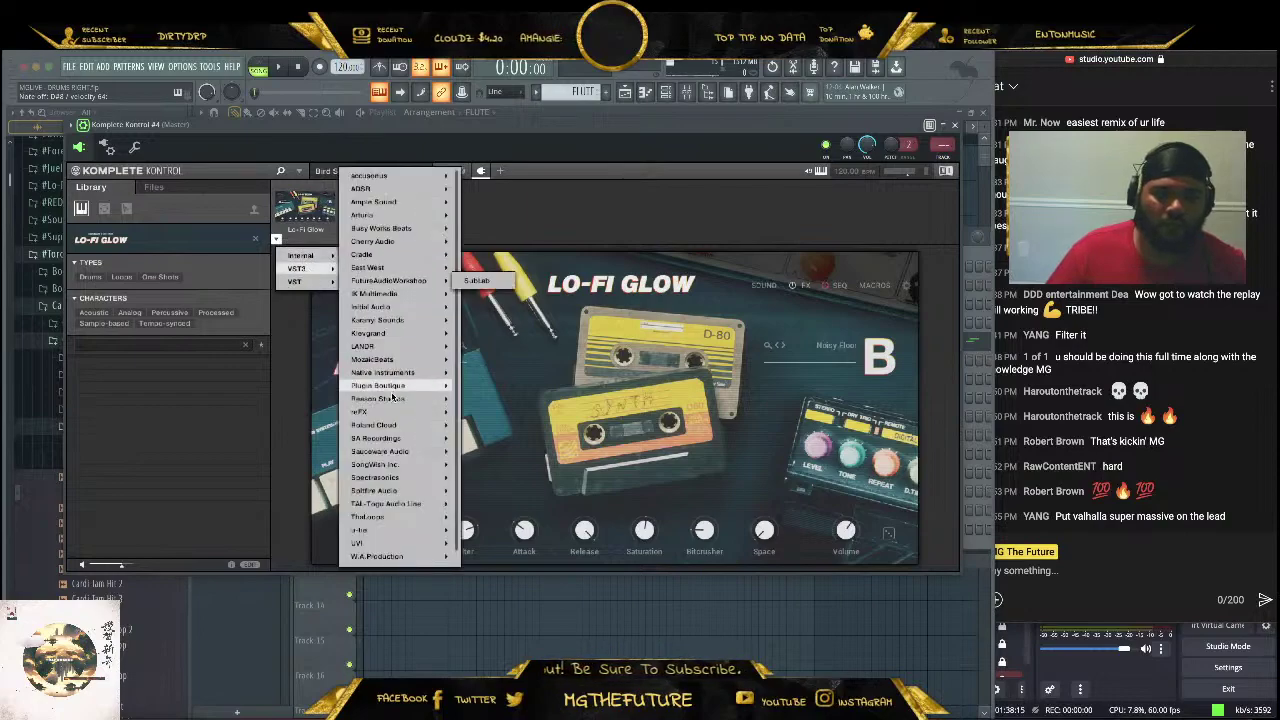
mouse_move(393, 330)
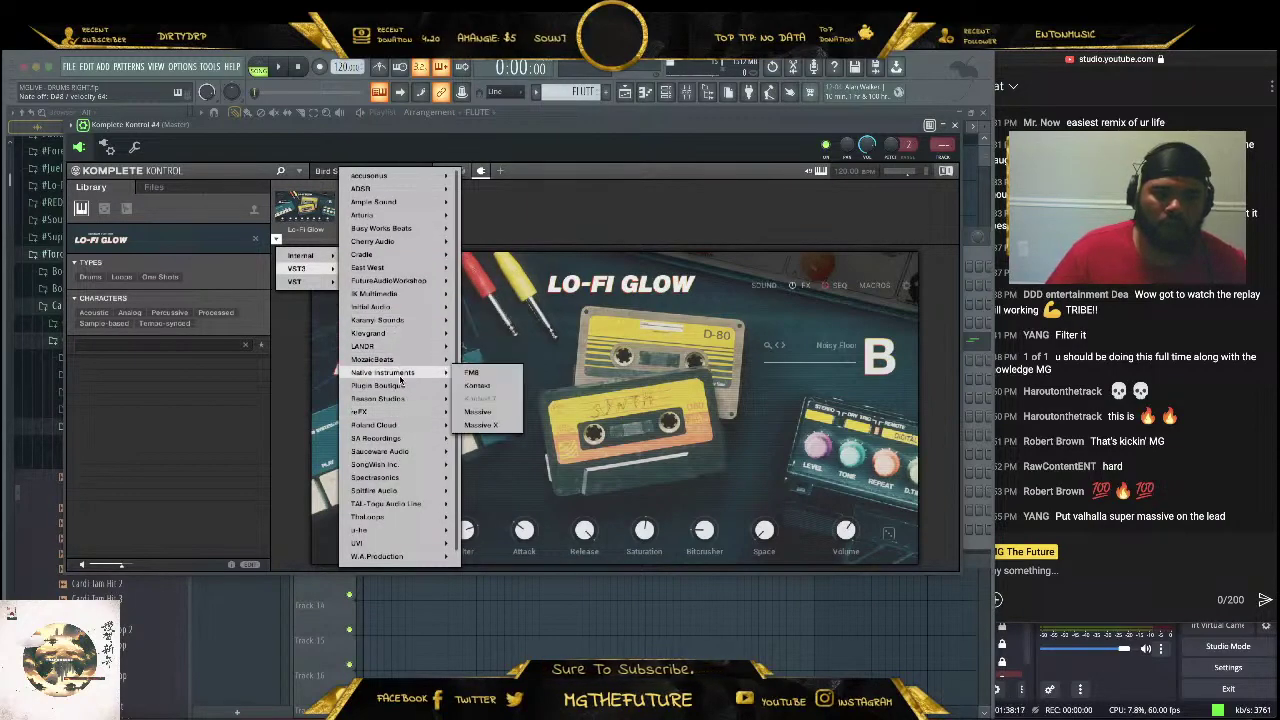
mouse_move(428, 372)
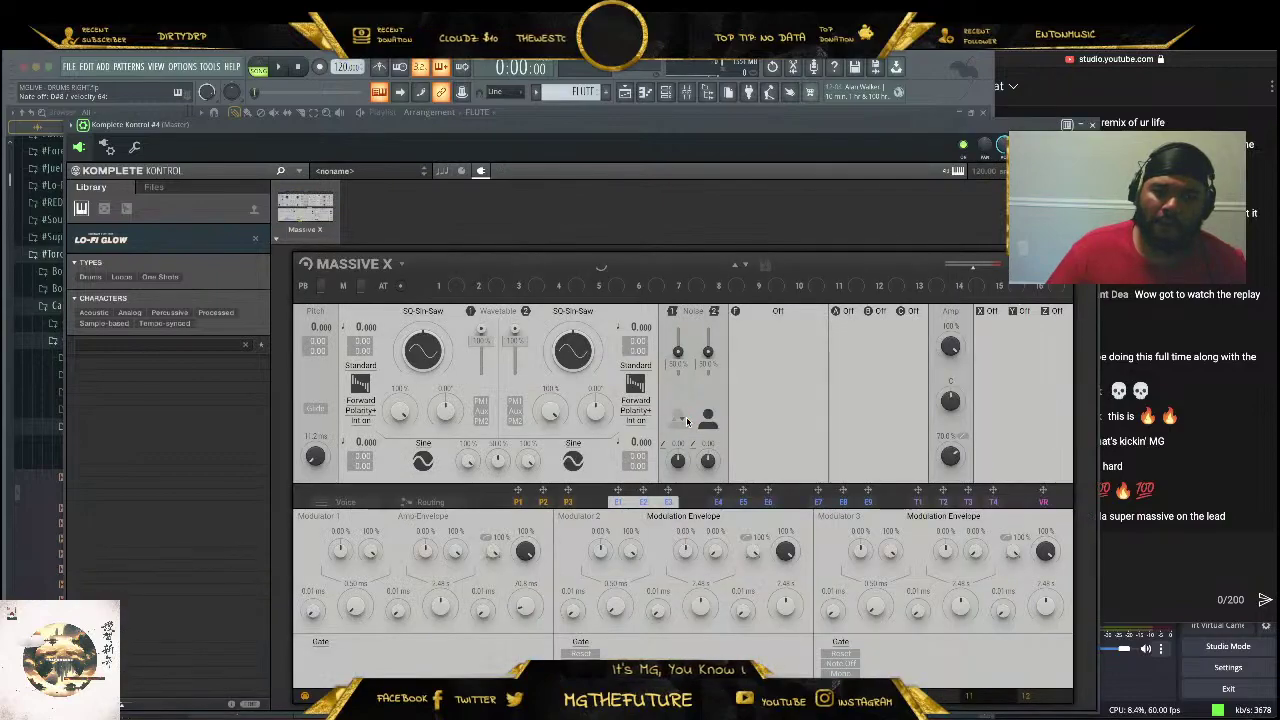
Clear the Lo-Fi Glow filter from the Komplete Kontrol #4 library and select the Massive X library
click(255, 240)
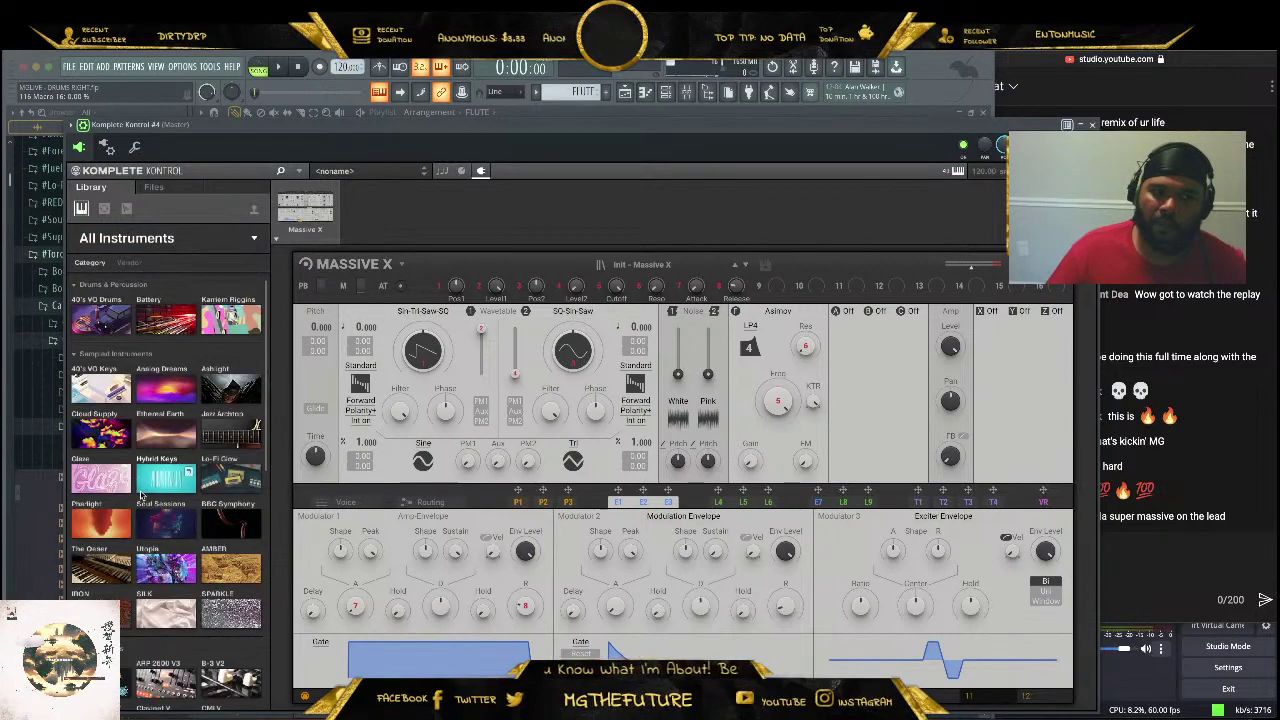
scroll(141, 506, down, 5)
scroll(141, 506, down, 3)
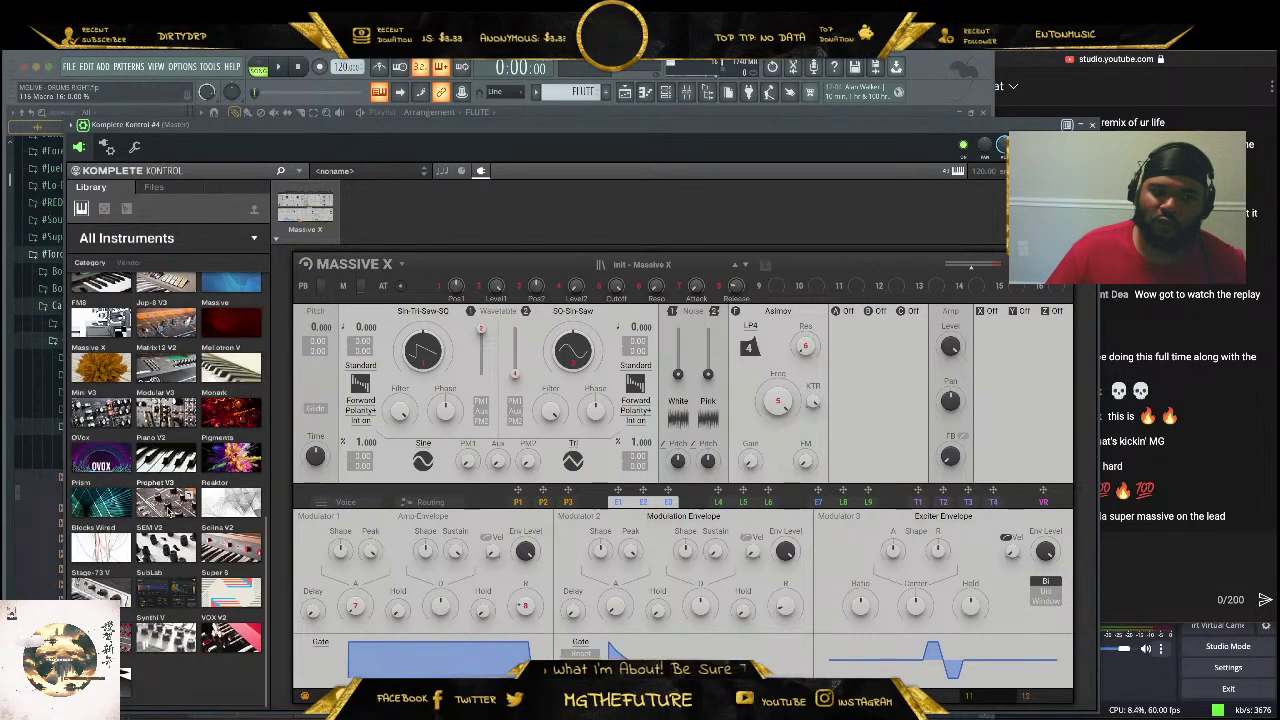
click(122, 612)
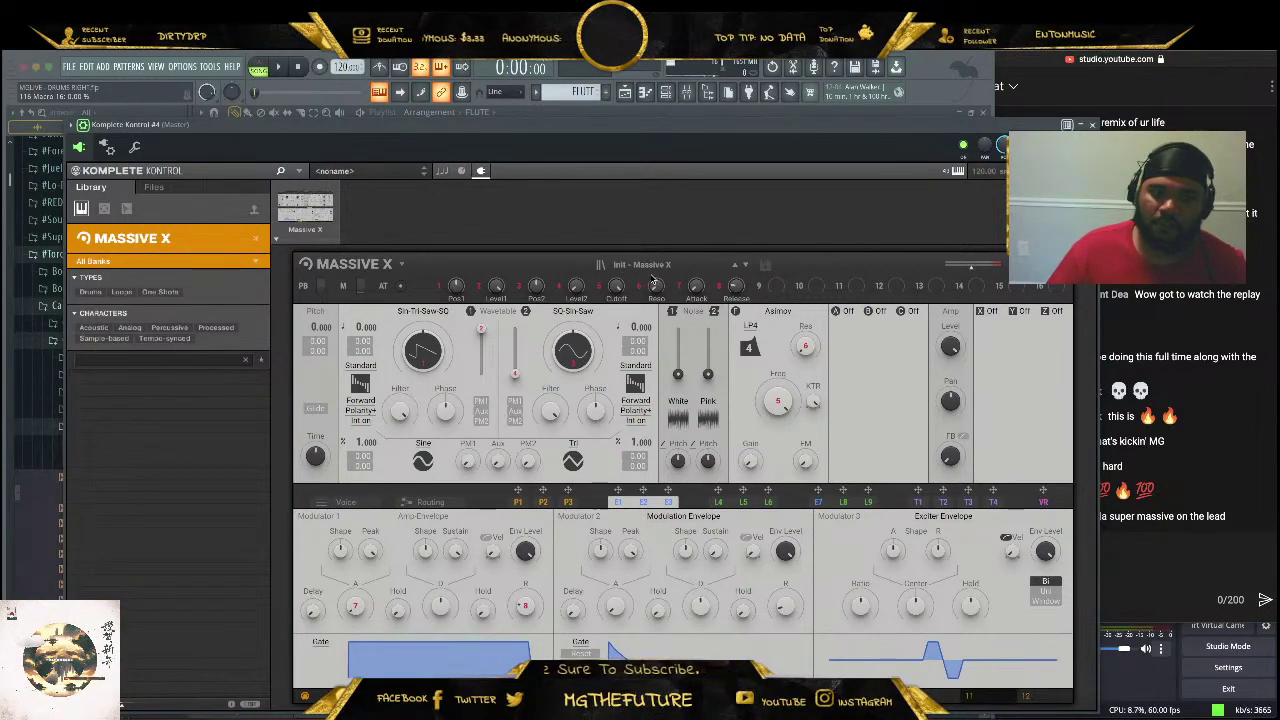
Filter the Massive X presets to Synth Lead sounds in the Quest bank and load Bendy Mutes
click(659, 265)
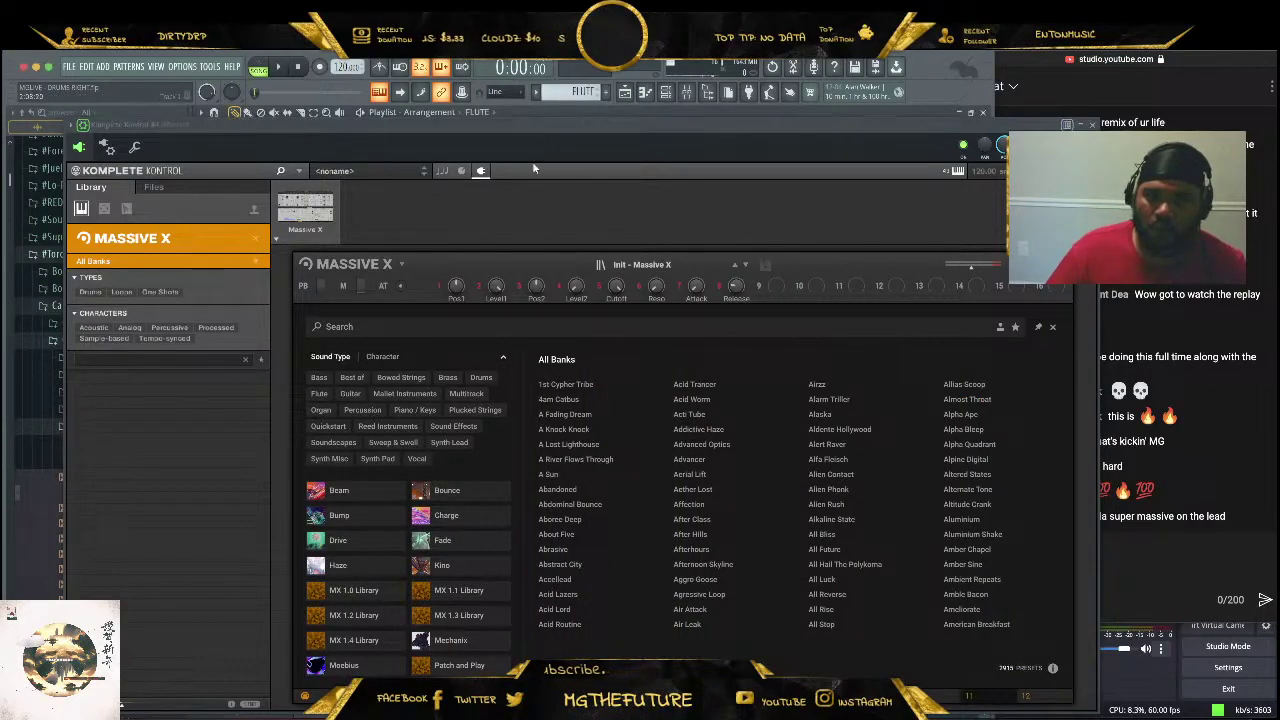
drag(527, 121, 471, 66)
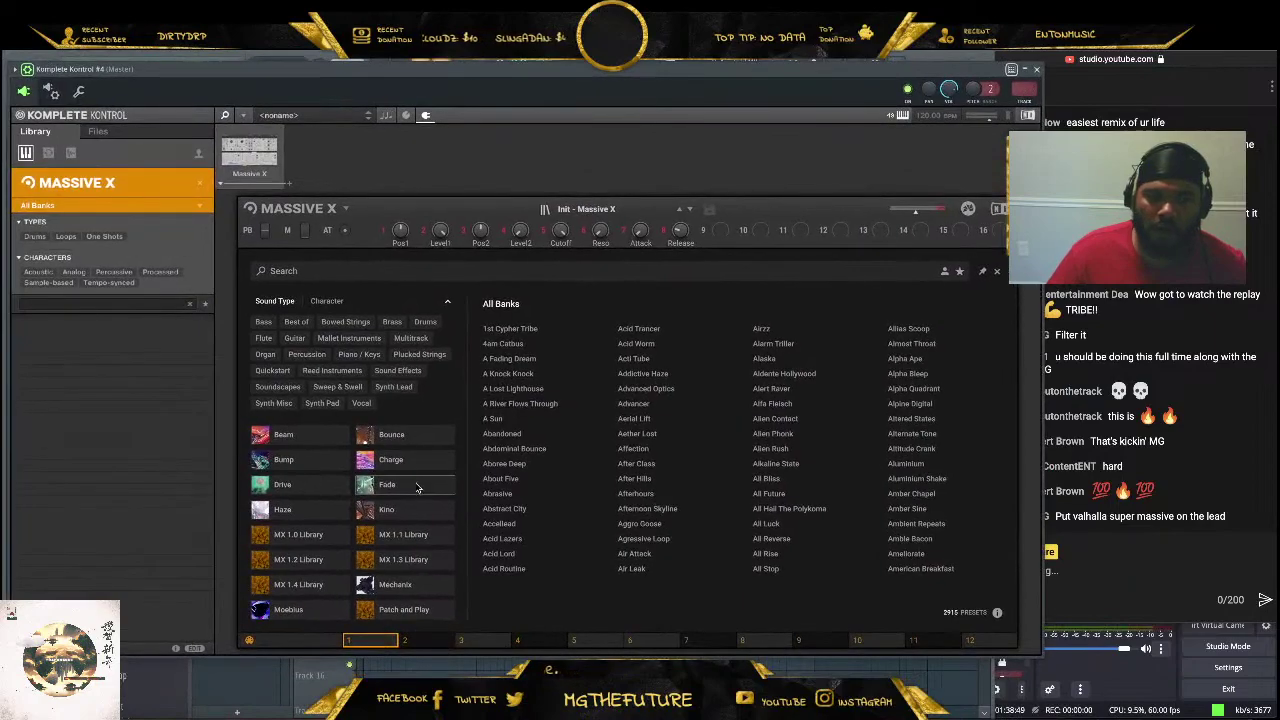
scroll(305, 530, down, 2)
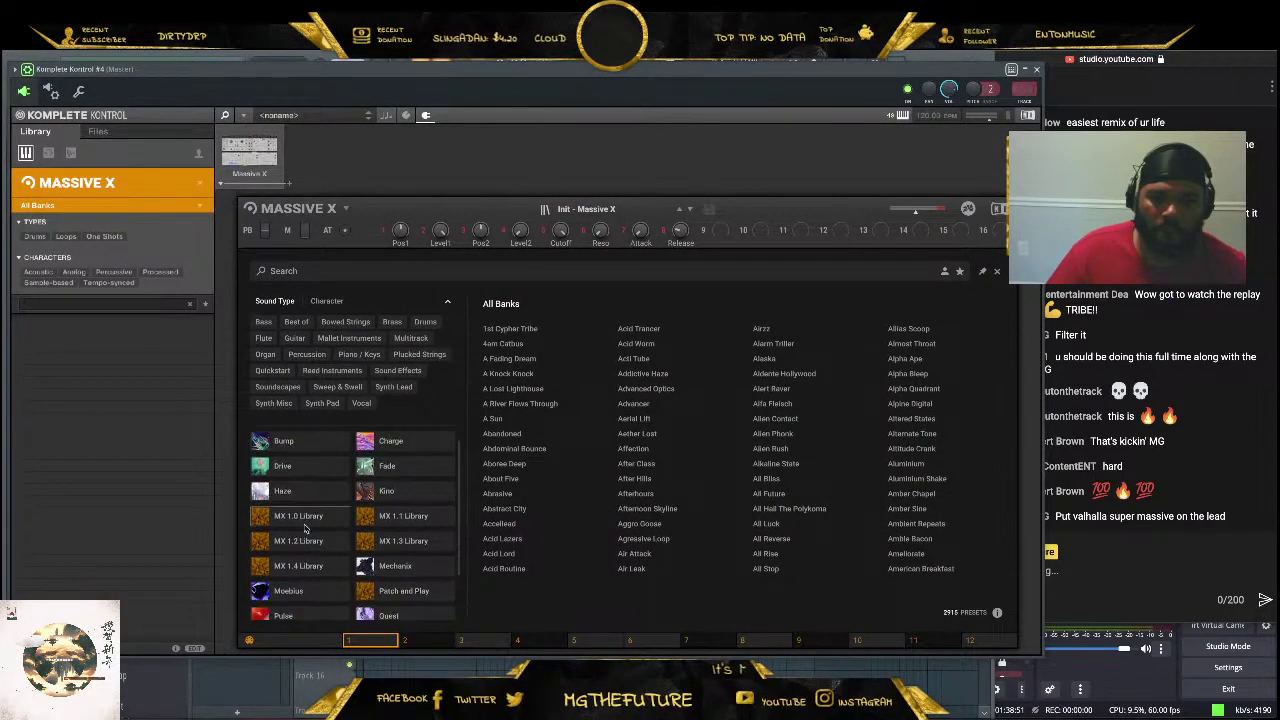
scroll(305, 530, down, 1)
click(388, 554)
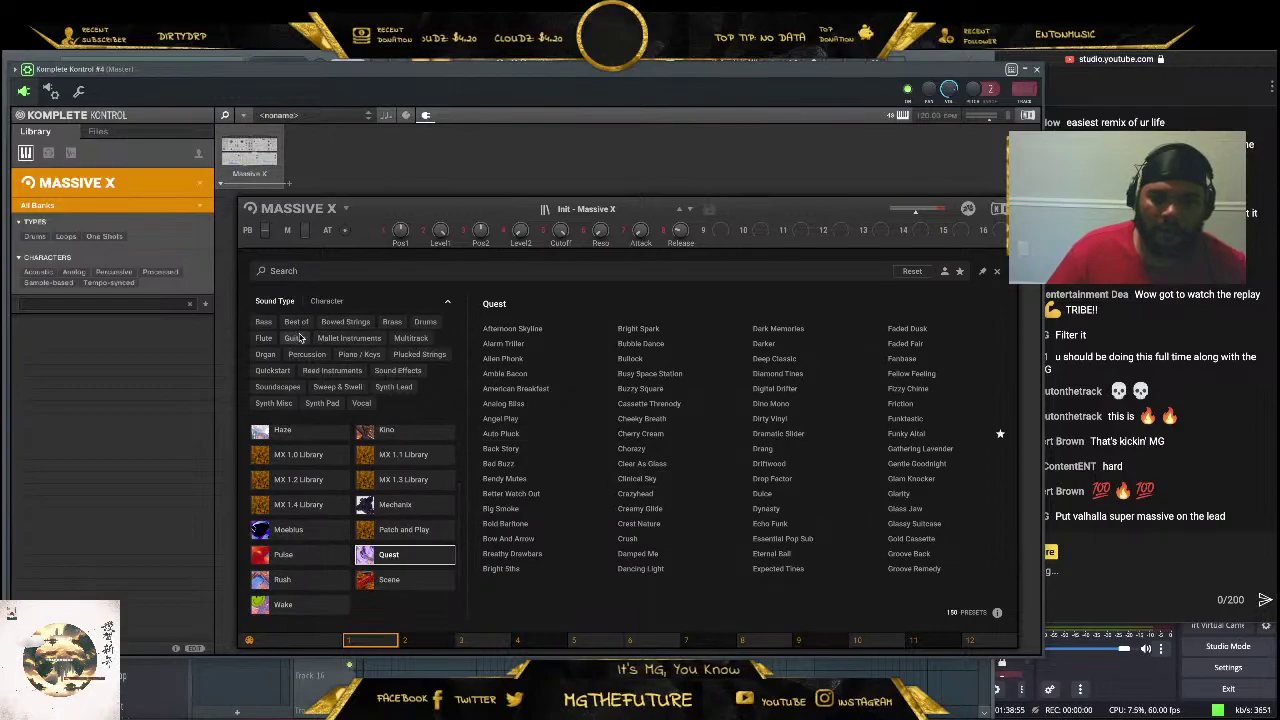
click(393, 386)
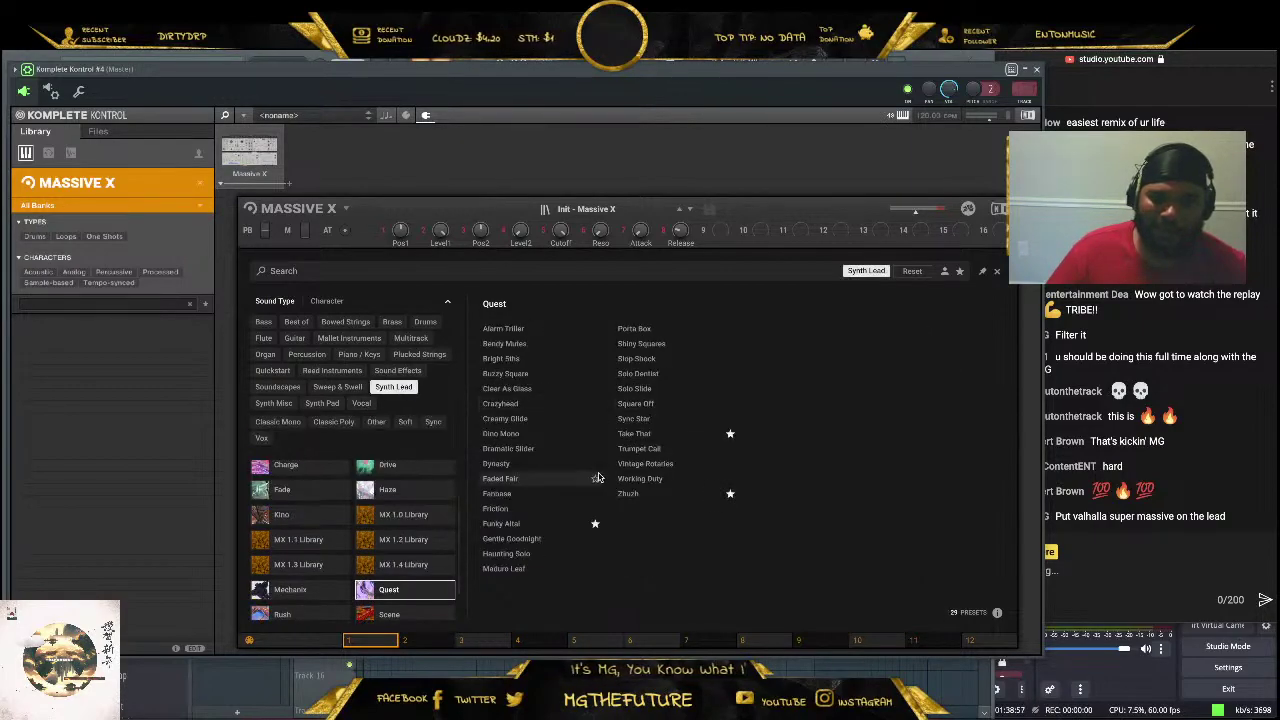
double_click(530, 343)
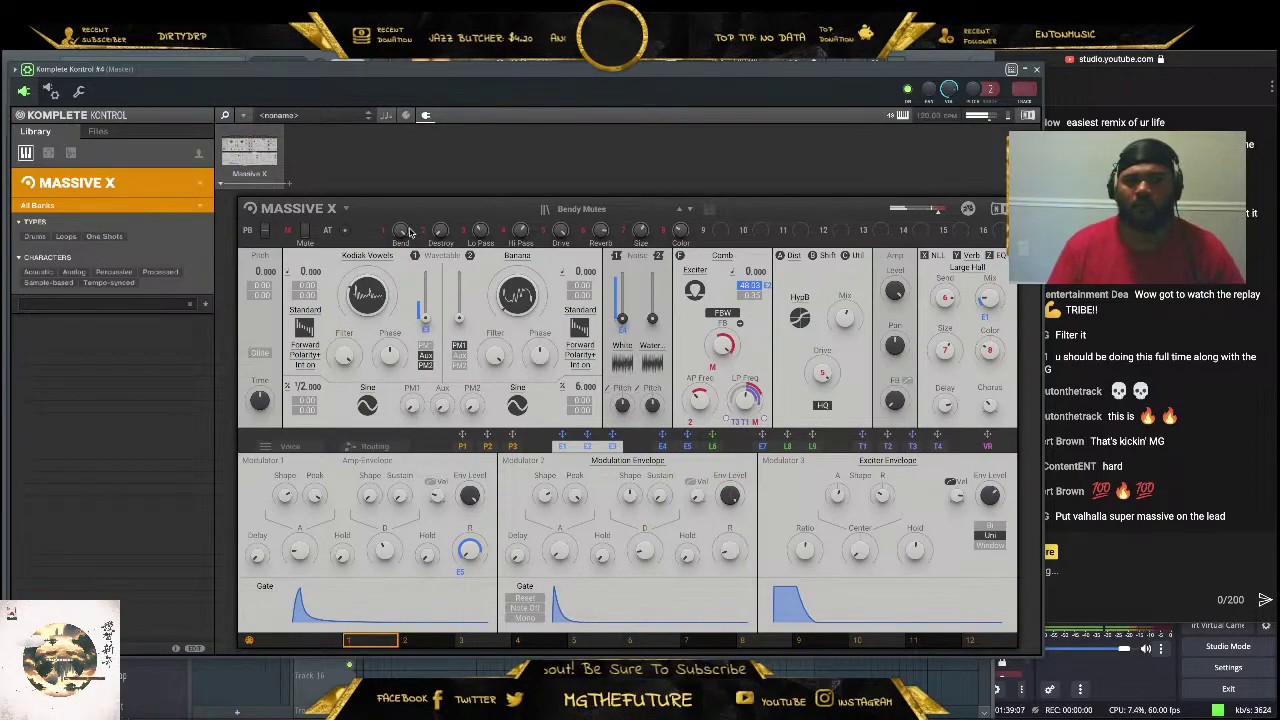
Step through the next Massive X lead presets, adjusting the output level on Buzzy Square, load Creamy Glide and close the plugin window
click(690, 211)
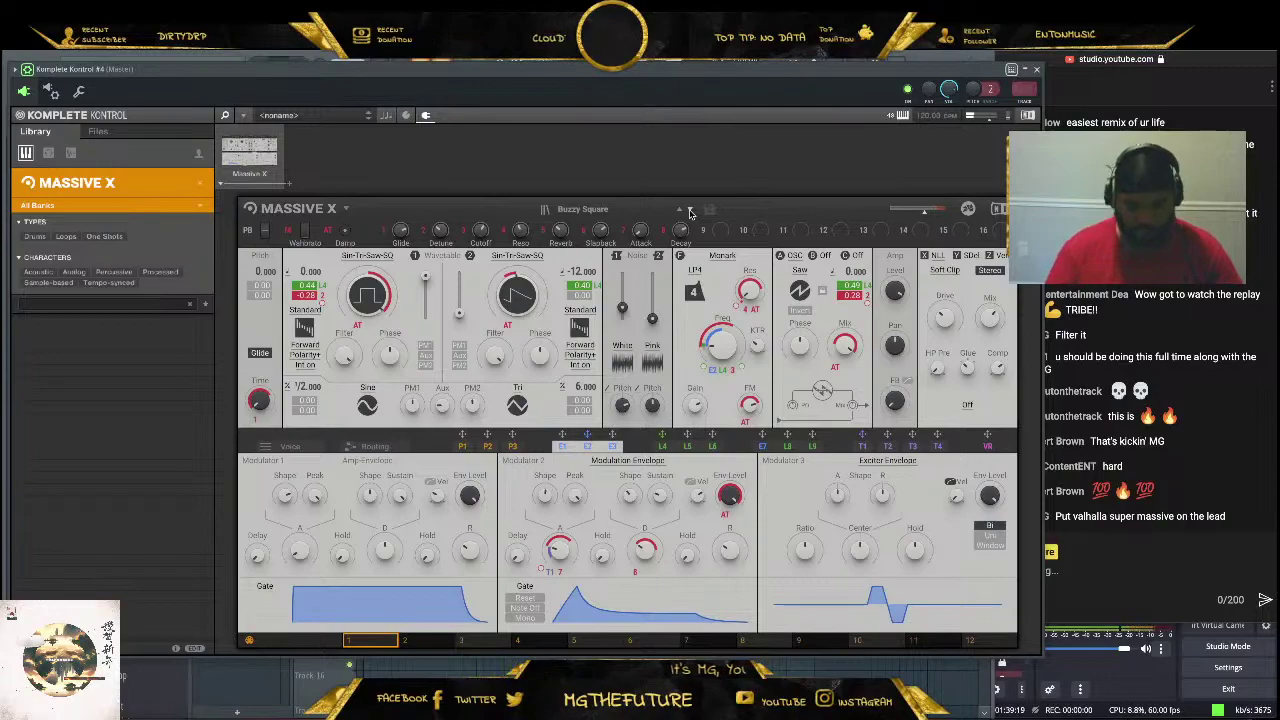
drag(924, 209, 921, 212)
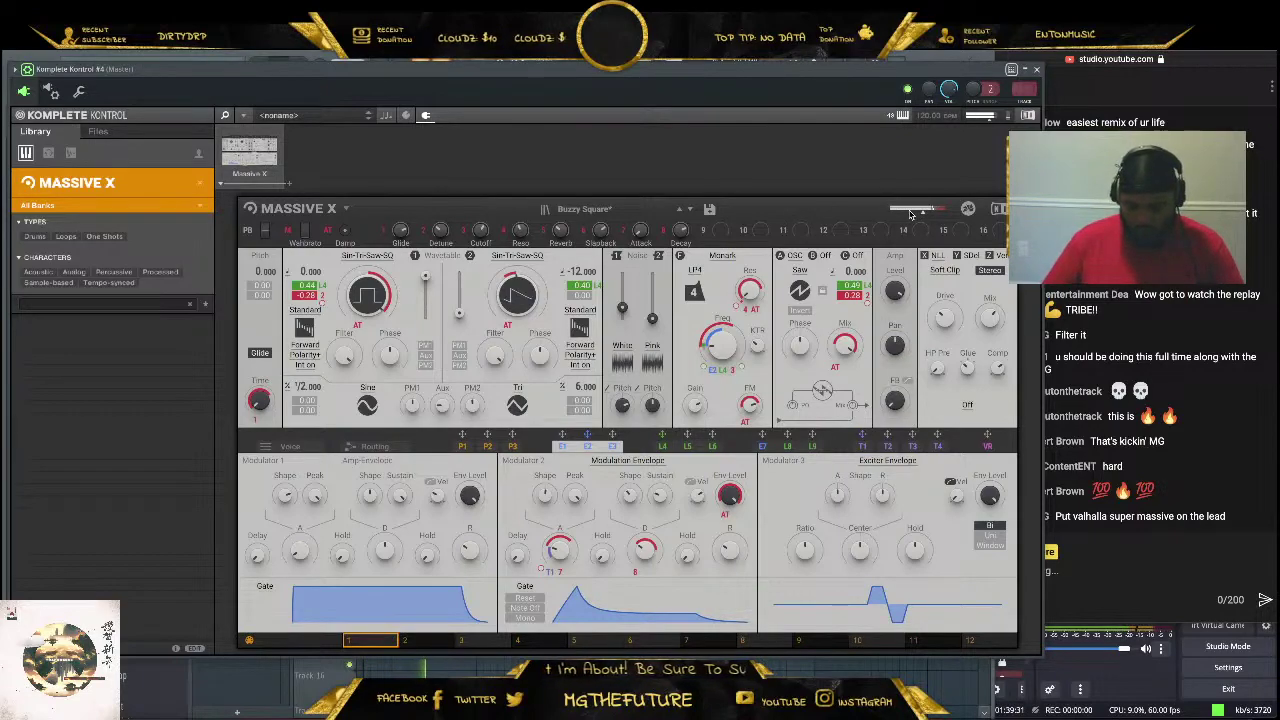
click(689, 210)
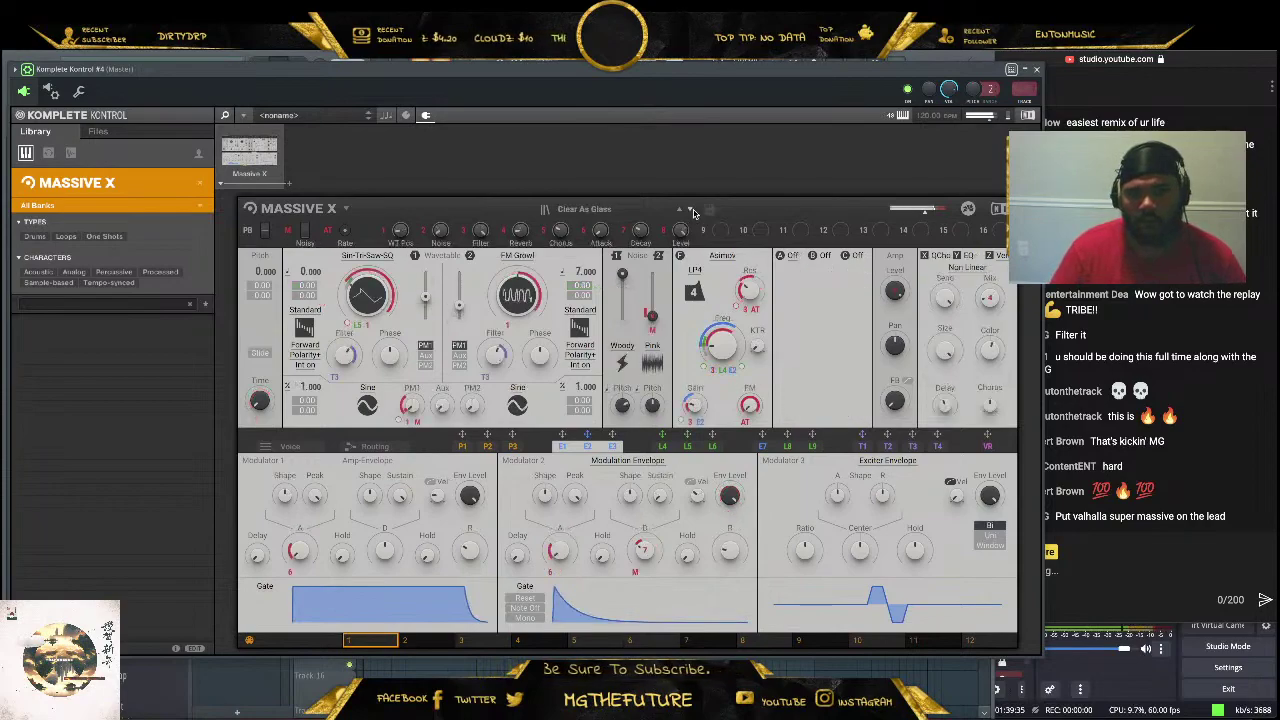
click(690, 210)
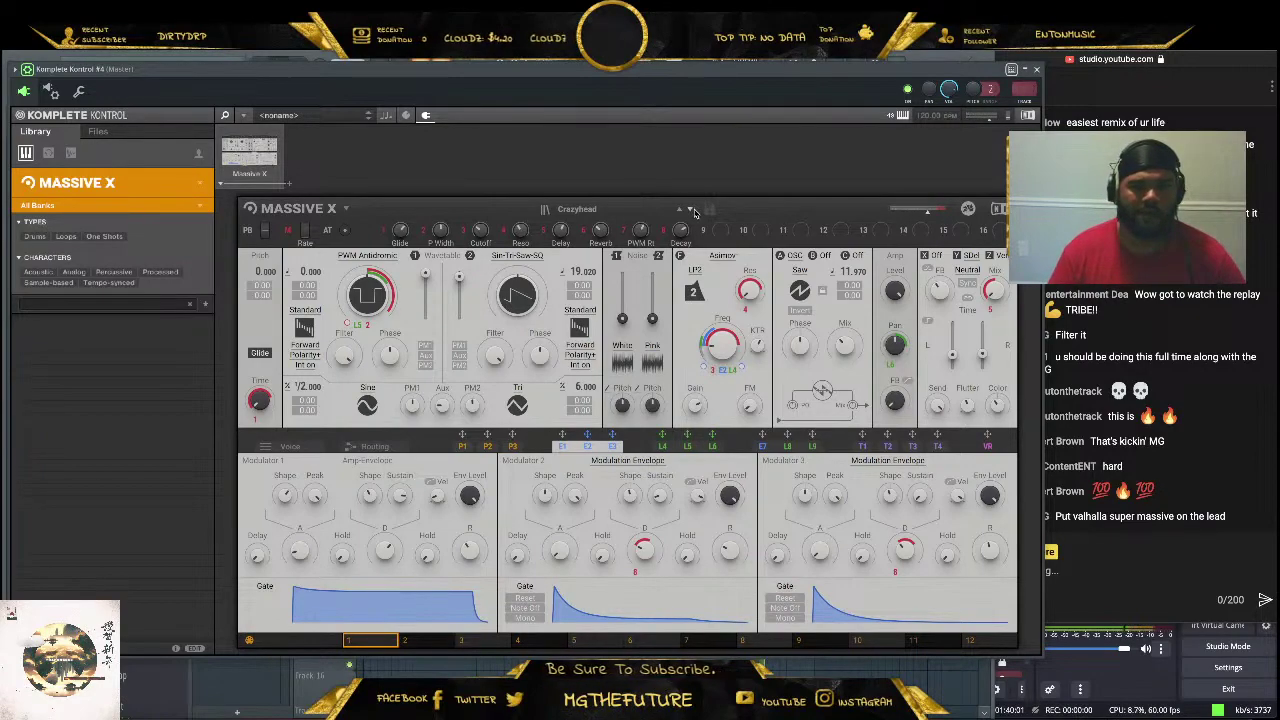
click(692, 210)
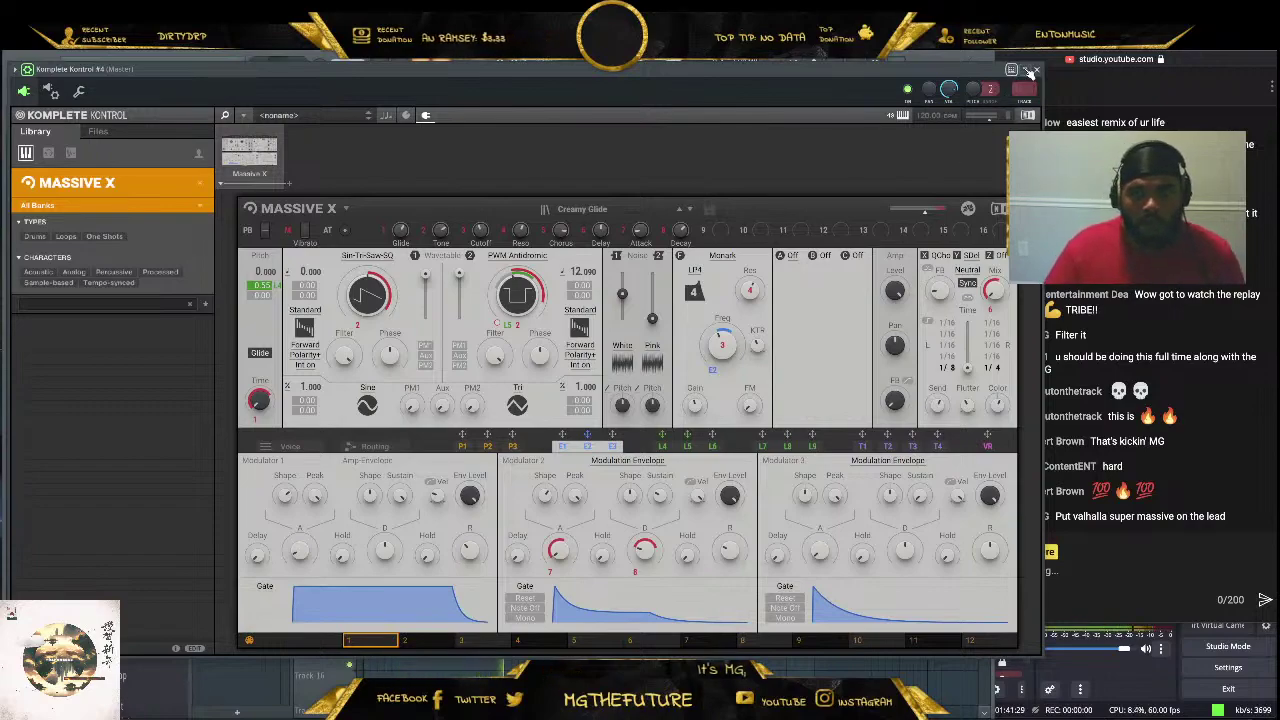
key(Escape)
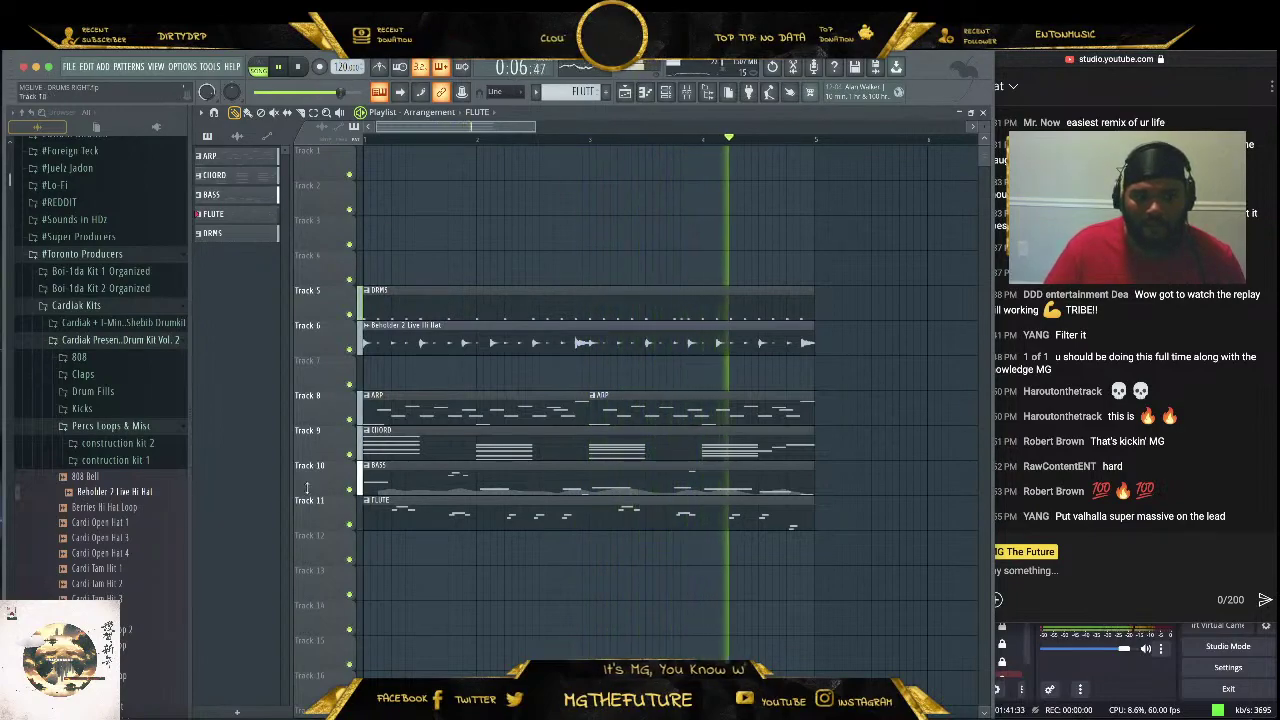
Mute the CHORD and FLUTE tracks, listen to the remaining parts and stop playback
click(350, 453)
click(350, 524)
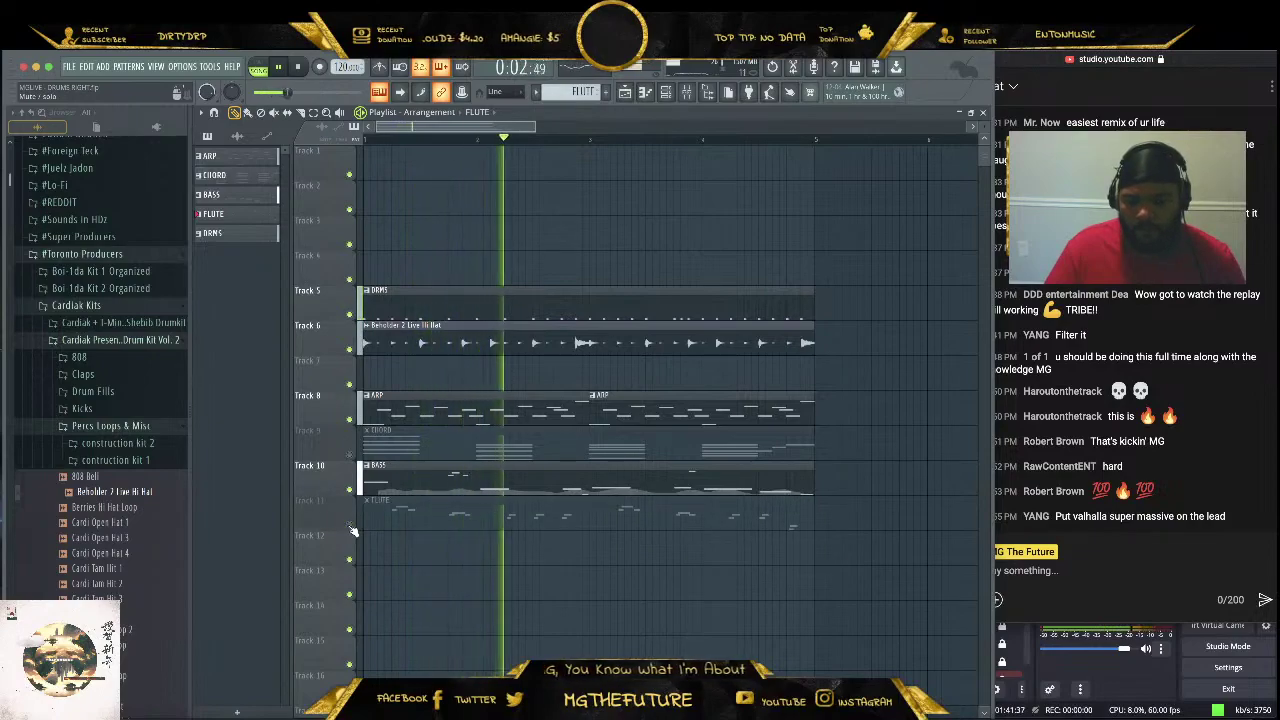
key(F6)
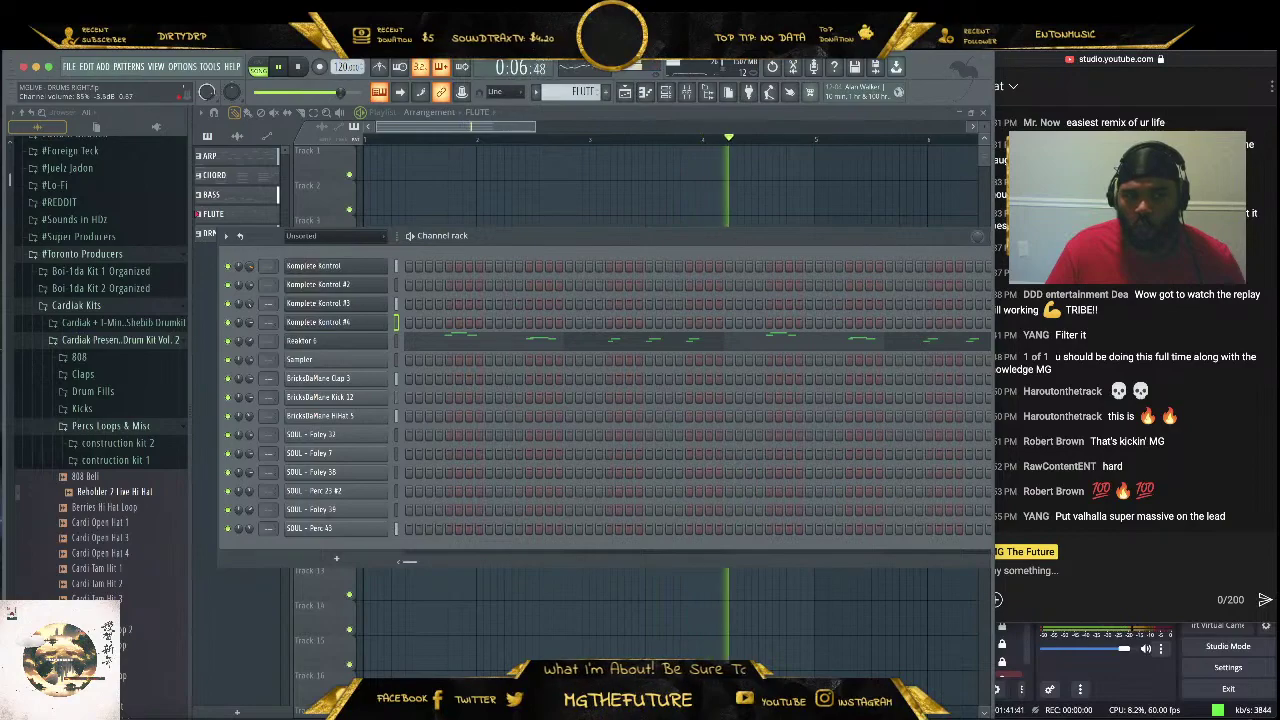
key(F6)
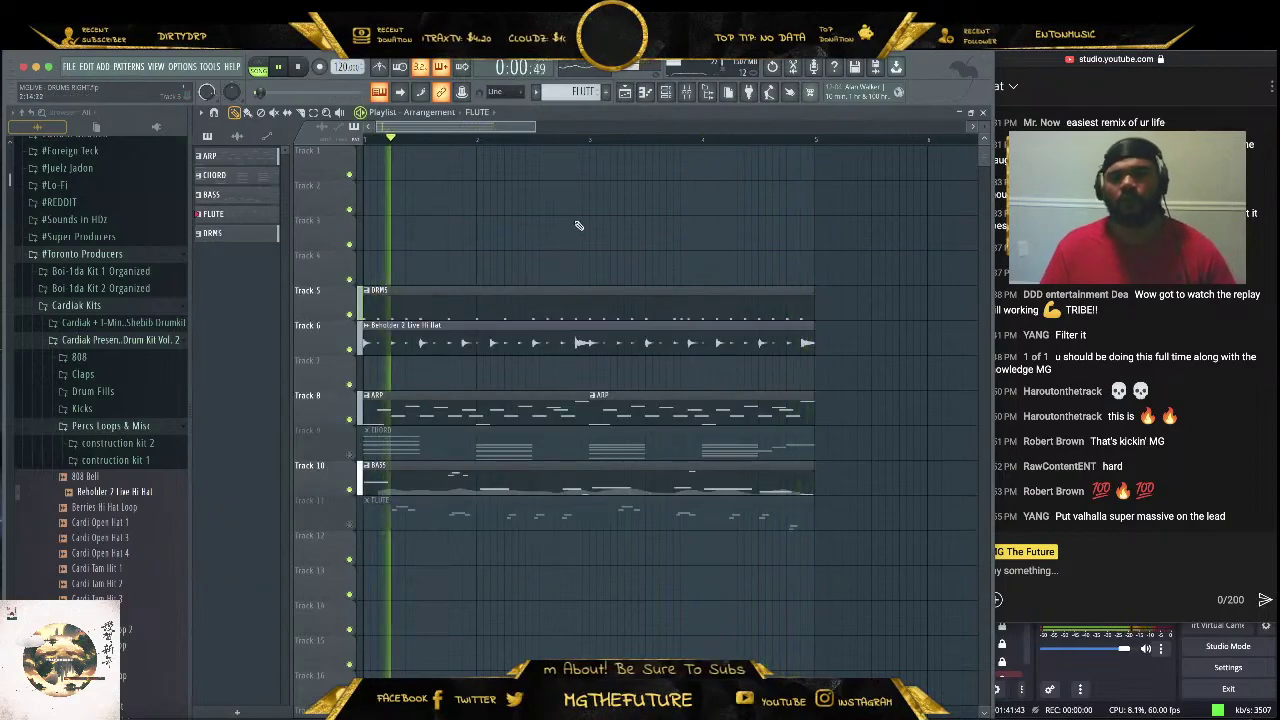
drag(536, 126, 880, 128)
key(space)
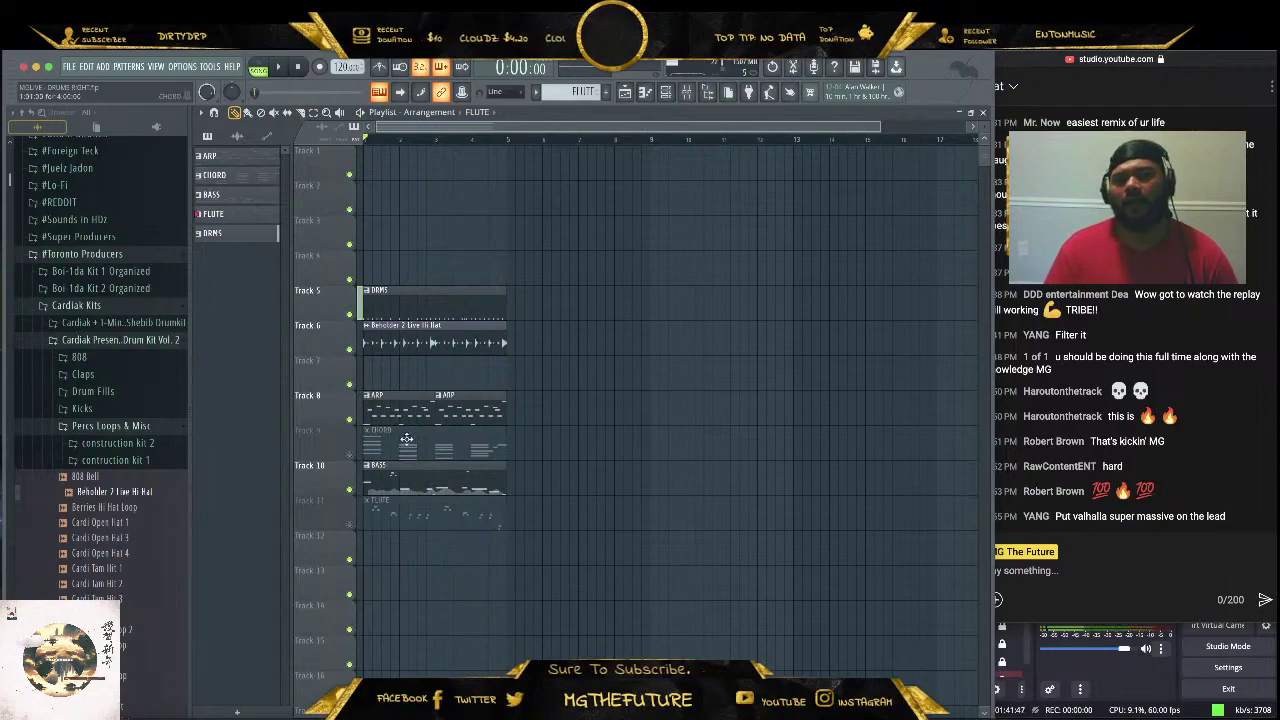
Move the BASS clip to Track 7 and the FLUTE clip to Track 10, and unmute the CHORD track
drag(410, 472, 389, 343)
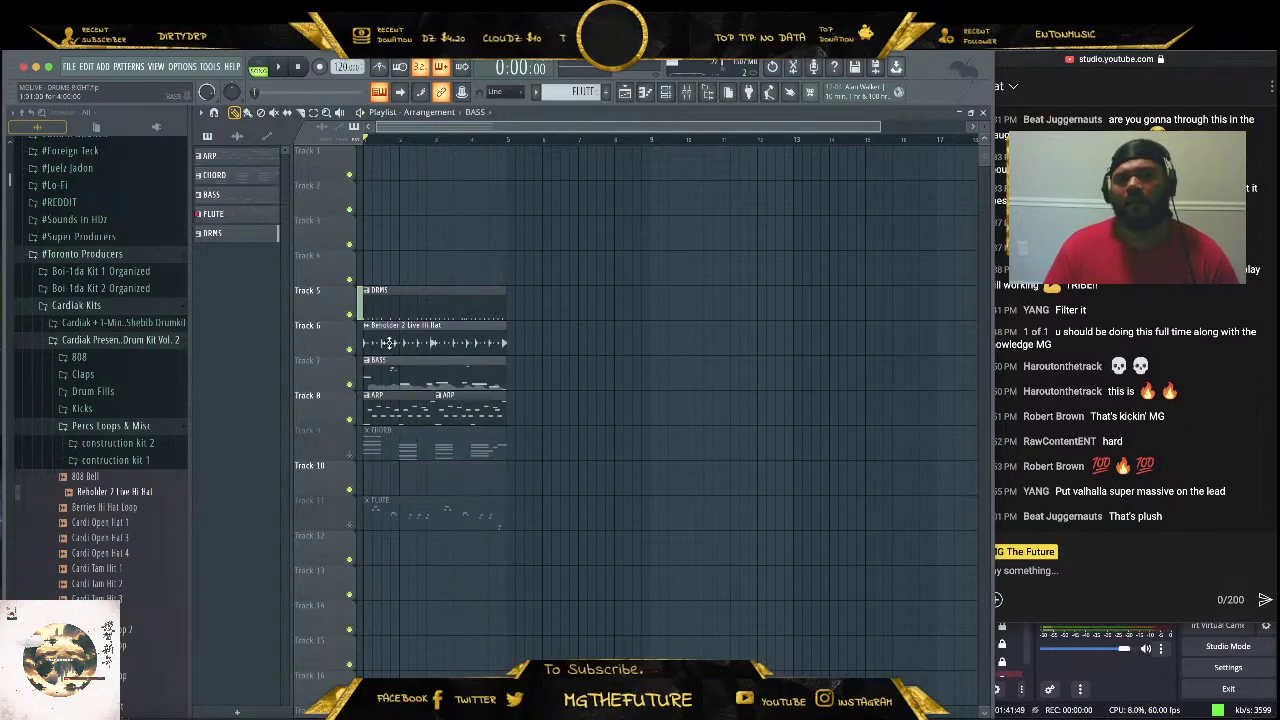
drag(405, 515, 409, 463)
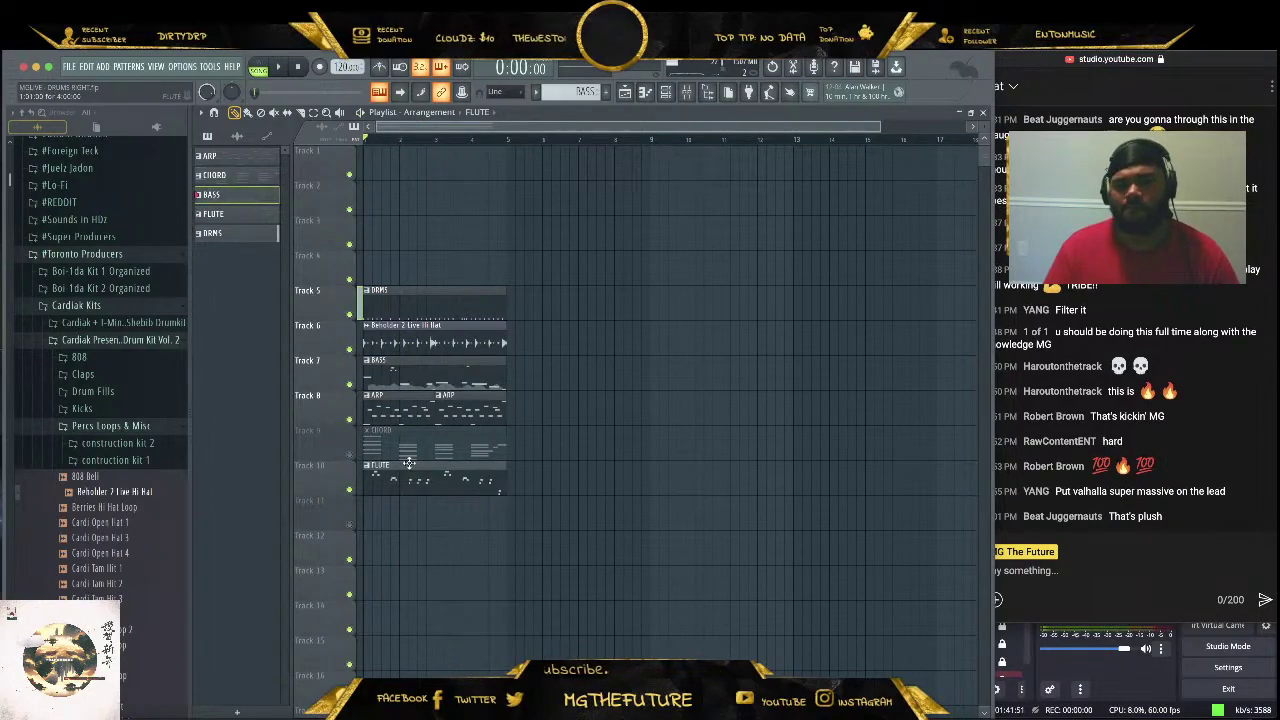
click(351, 455)
Shift the BASS clip down to Track 8 and the ARP, CHORD and FLUTE clips down to Tracks 10 to 12
drag(553, 391, 382, 500)
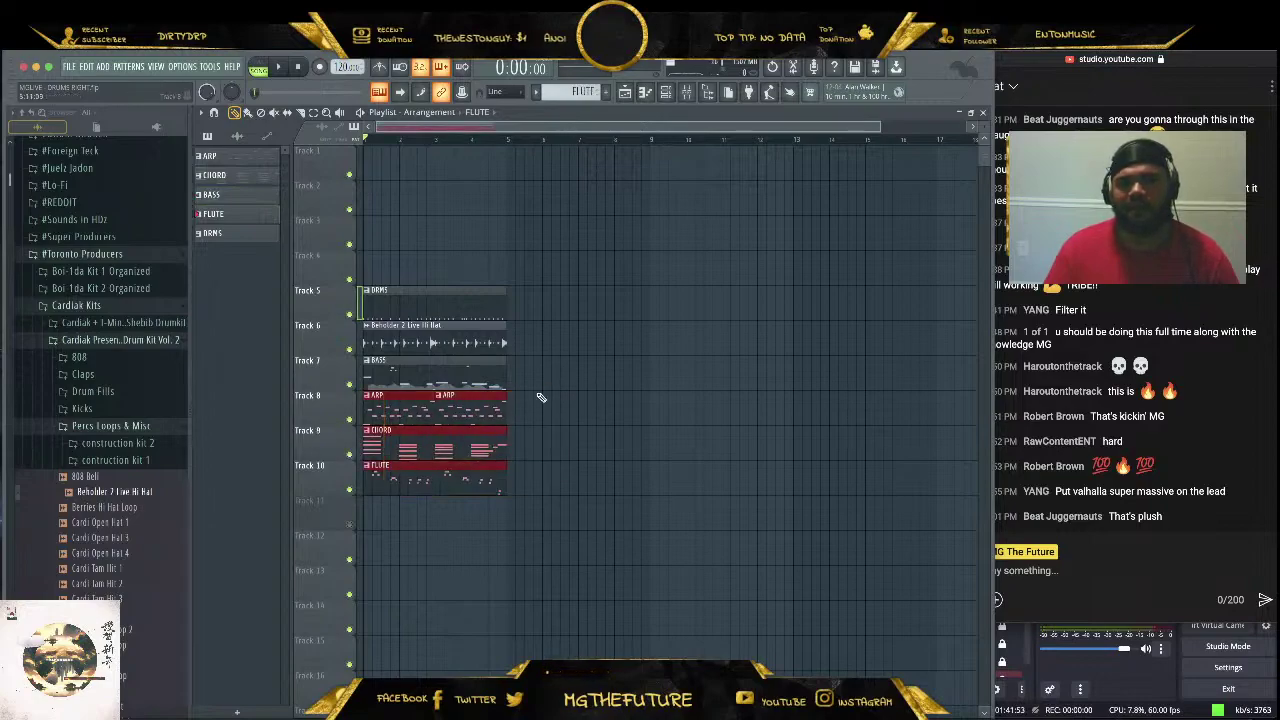
drag(561, 357, 364, 527)
drag(434, 378, 438, 411)
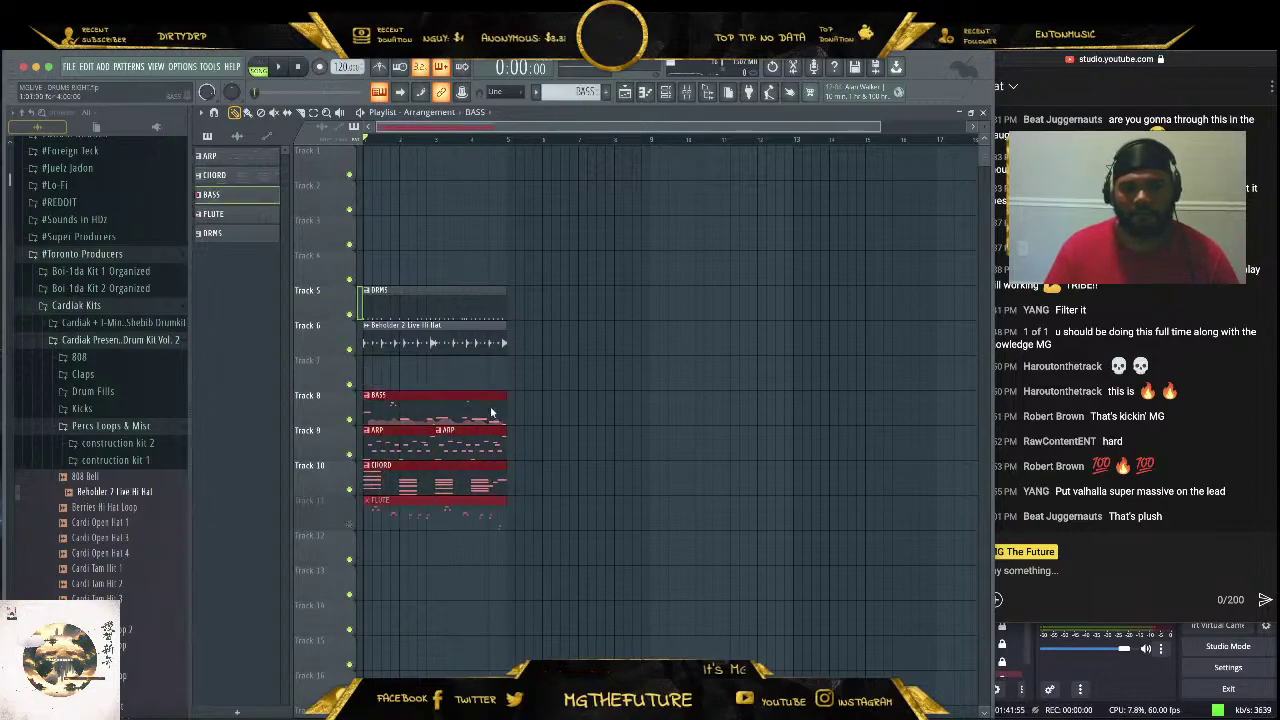
drag(571, 428, 397, 564)
drag(422, 472, 422, 507)
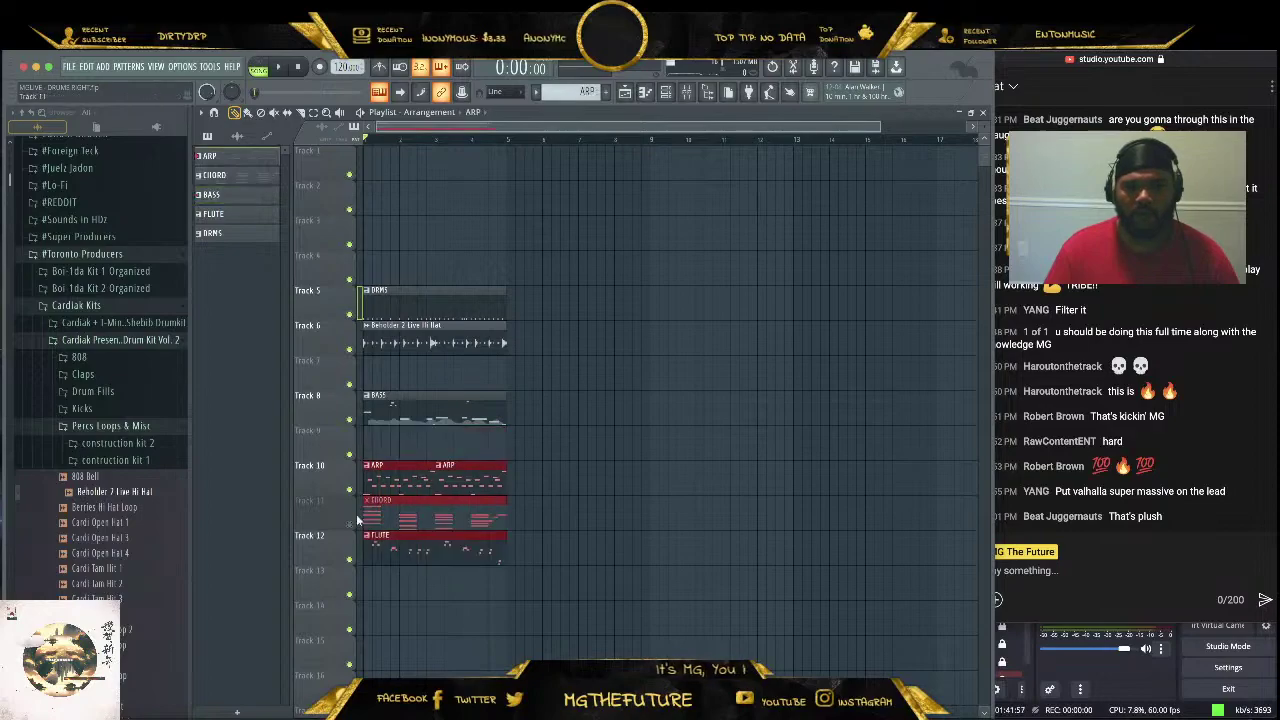
Move all playlist clips up so DRMS sits on Track 1, and duplicate the whole four-bar section to bar 5
drag(550, 373, 368, 645)
drag(404, 293, 388, 153)
ctrl+click(565, 254)
drag(574, 147, 358, 528)
drag(397, 342, 543, 348)
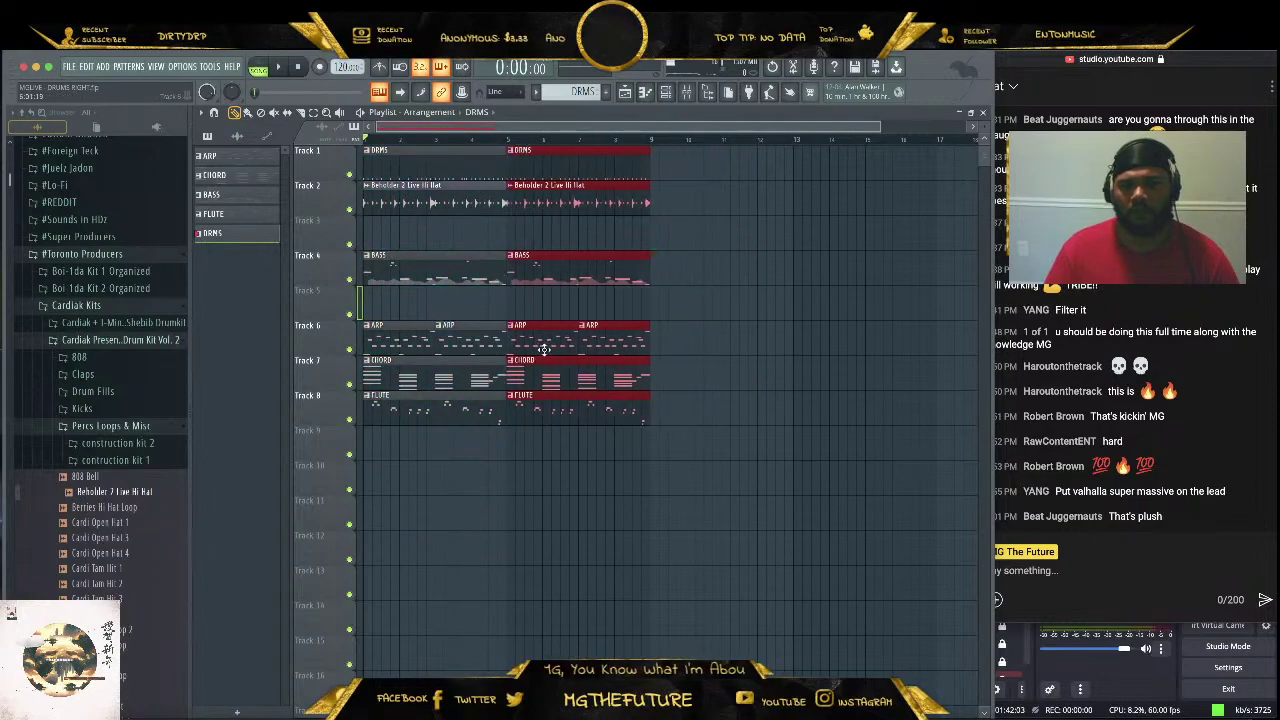
click(486, 311)
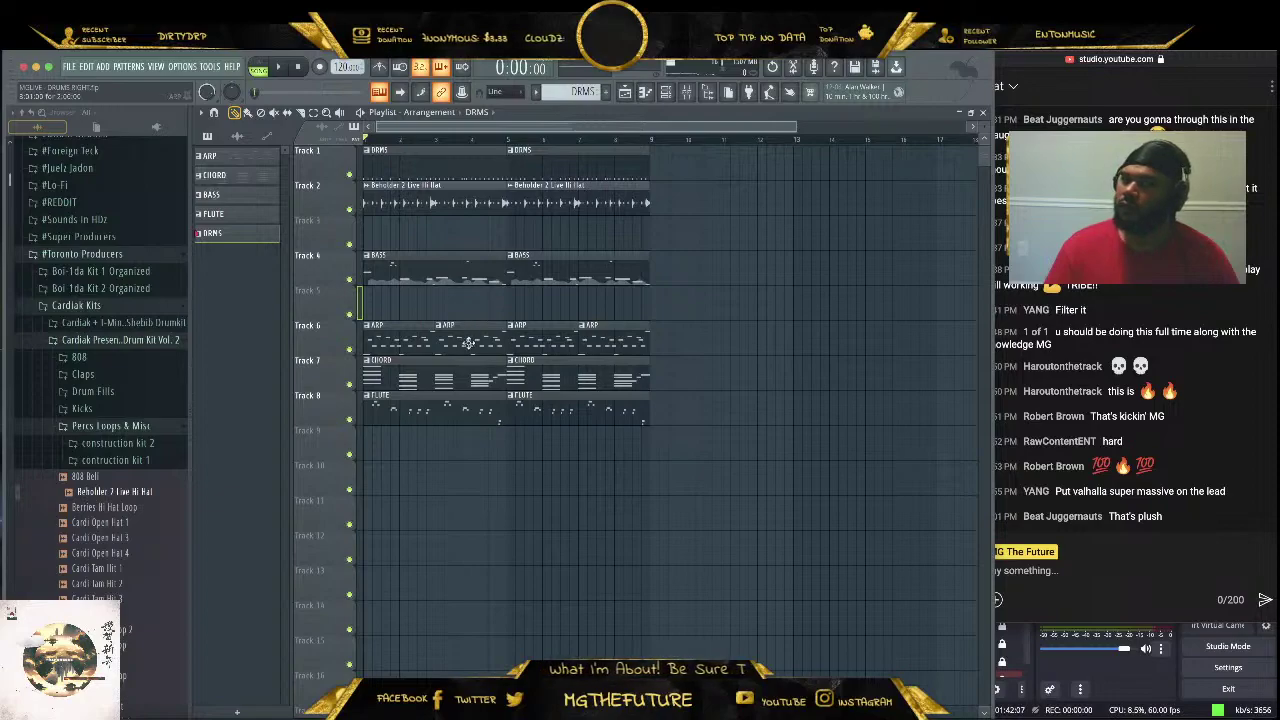
Delete the CHORD and FLUTE clips from the first four bars and start playback
right_click(480, 377)
right_click(404, 418)
key(space)
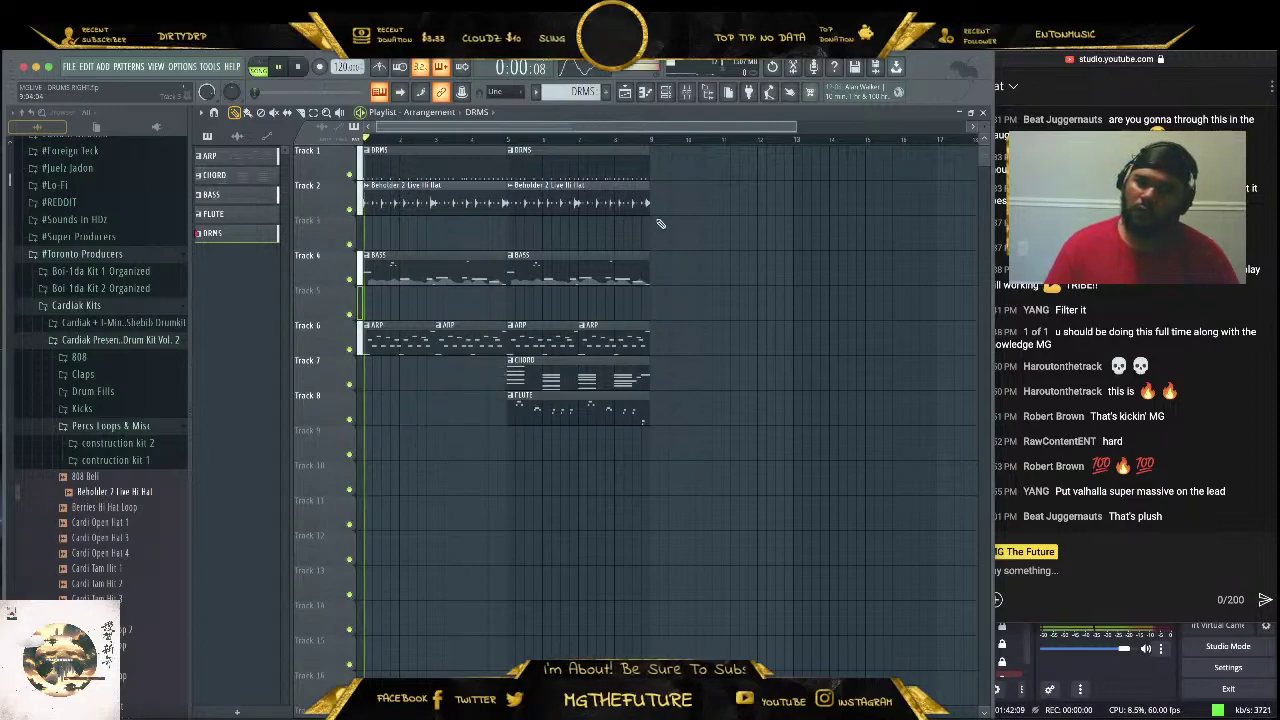
Duplicate the DRMS, hi-hat, BASS, ARP and CHORD clips from bar 5 to bar 9, and move the FLUTE clip there
drag(694, 170, 543, 375)
key(ctrl+b)
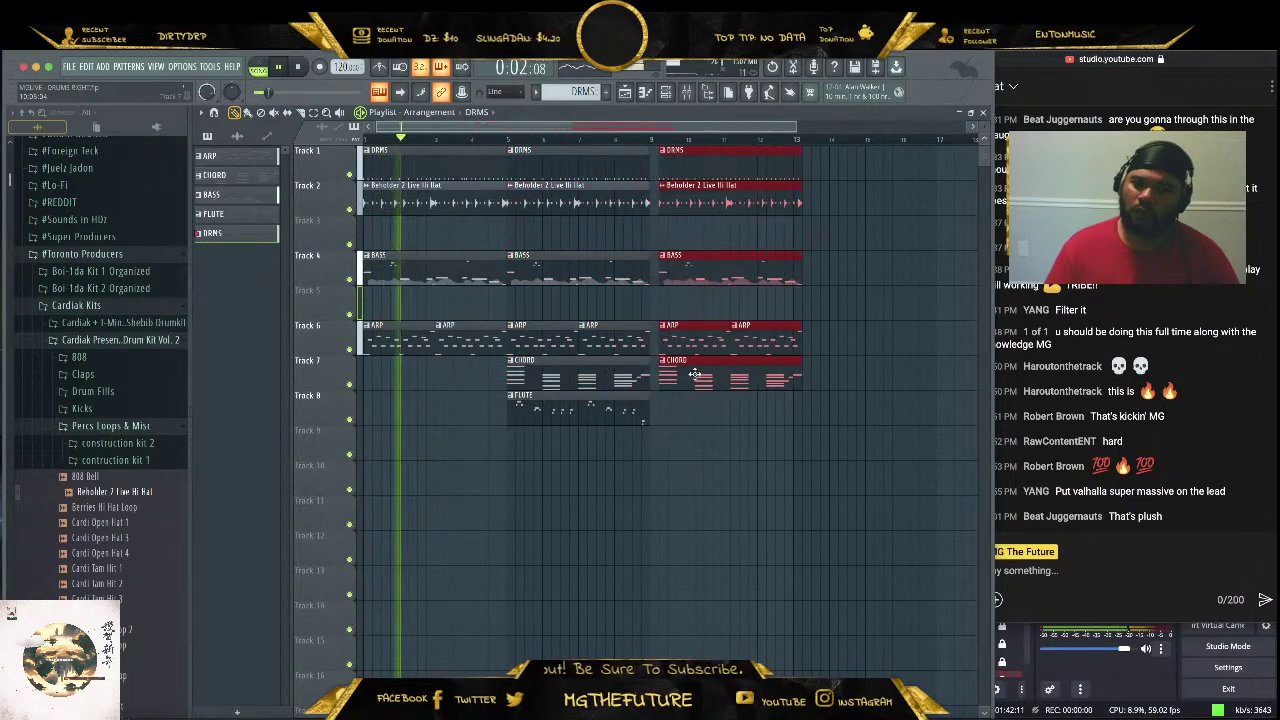
click(593, 420)
drag(593, 420, 737, 420)
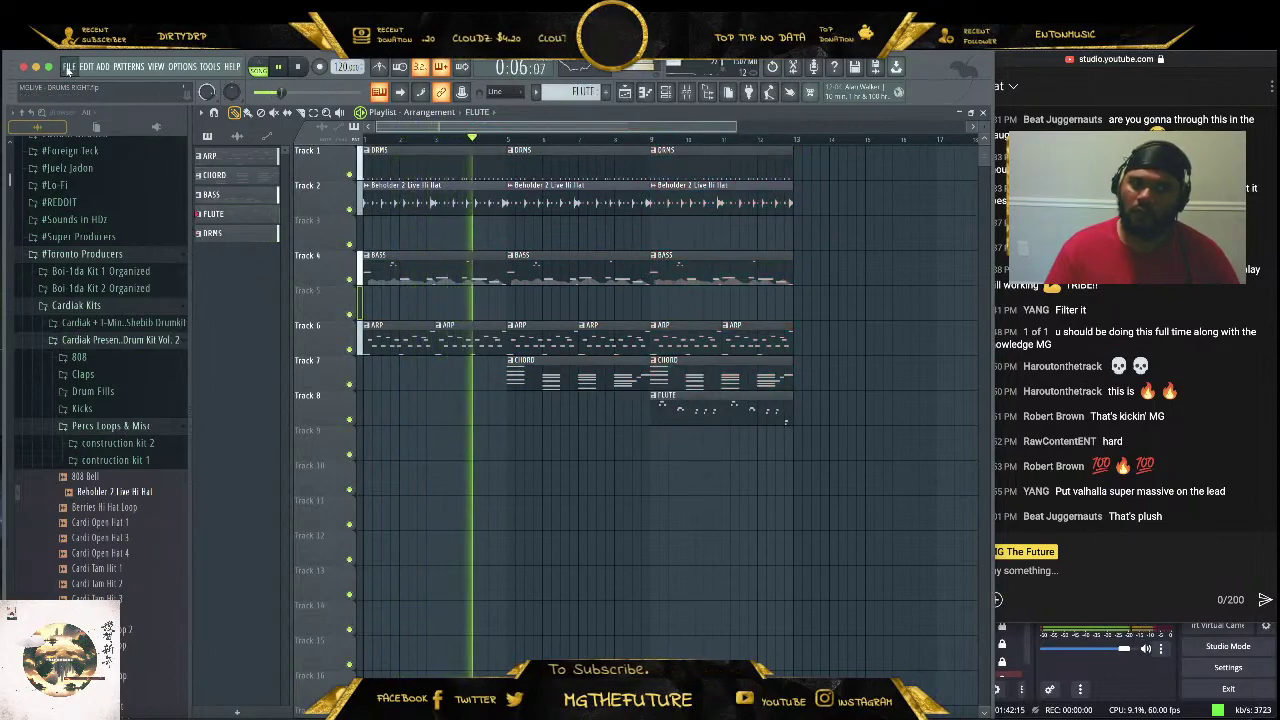
Save the project and rename the FLUTE pattern to JUNO TINGS
click(69, 67)
click(82, 126)
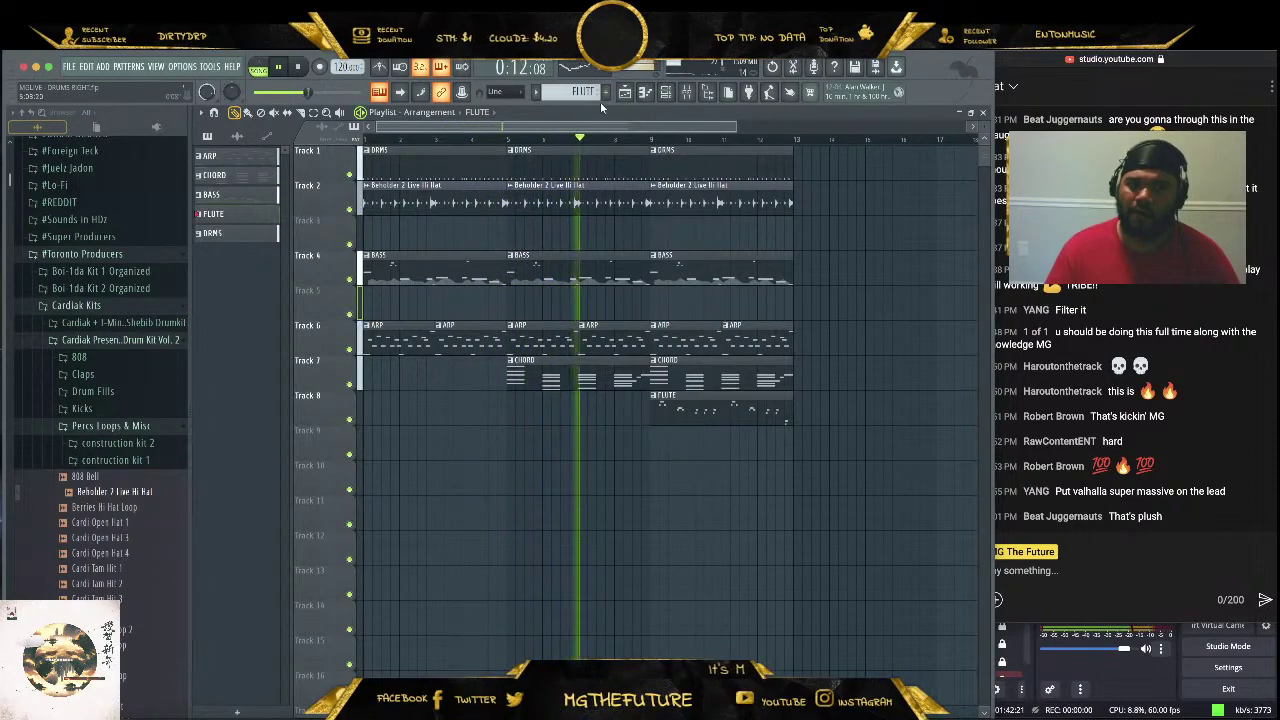
right_click(234, 213)
click(312, 271)
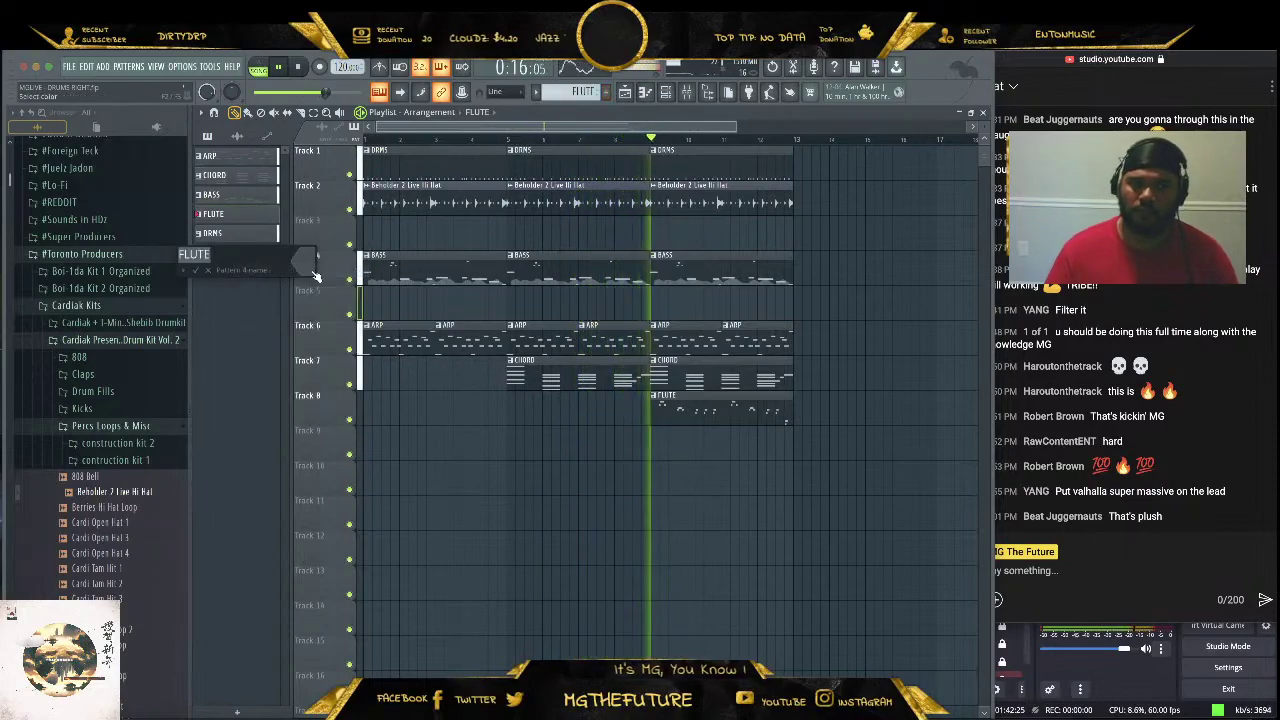
text(JUNO TINGS)
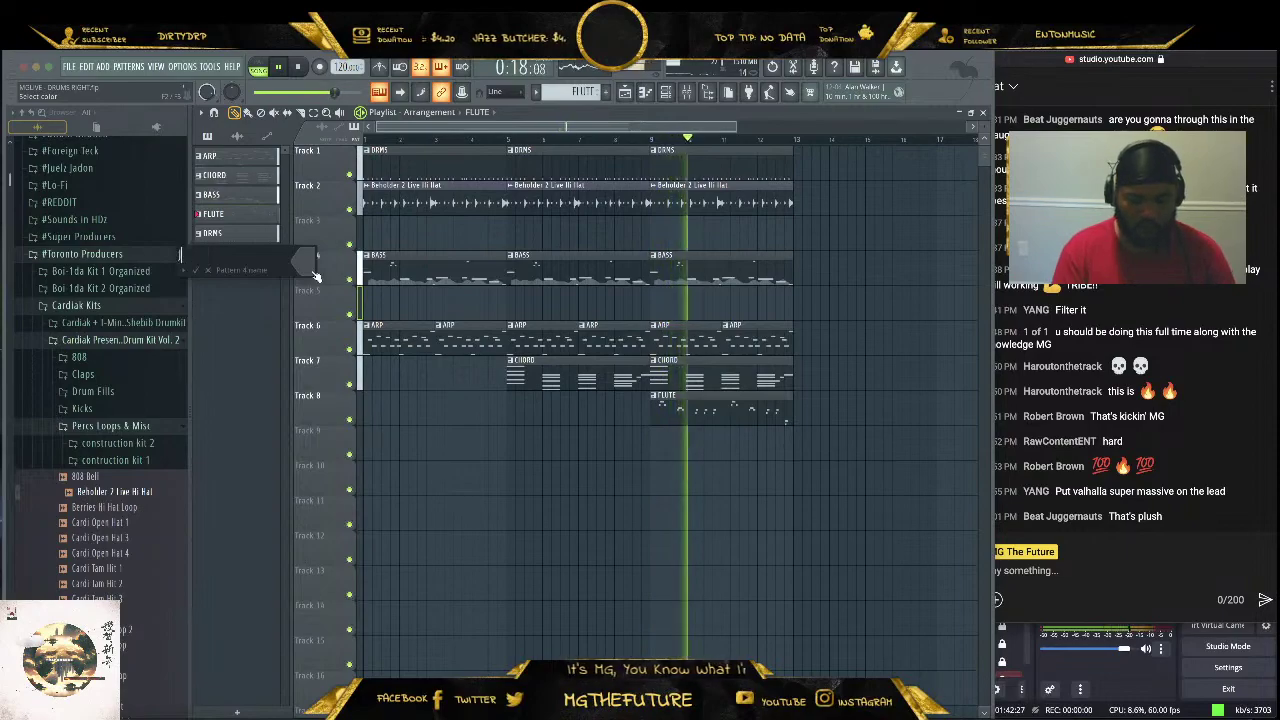
key(Return)
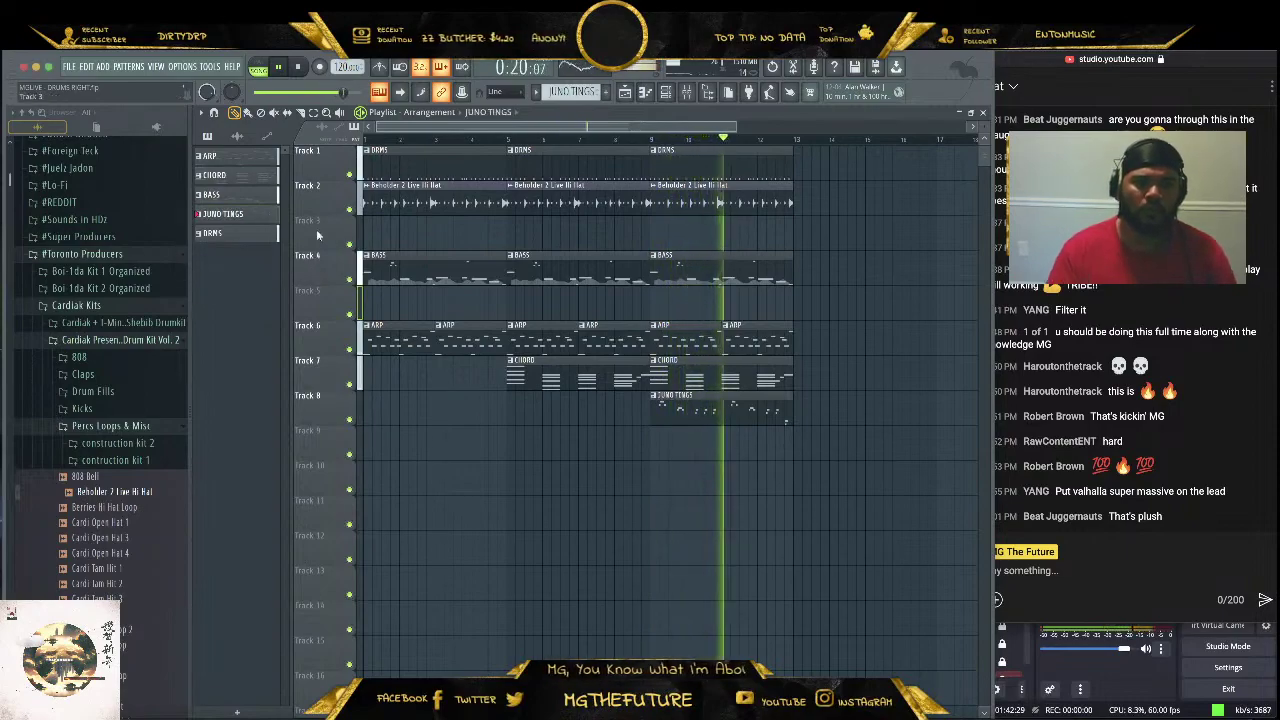
Add a new pattern named LEAD
click(605, 92)
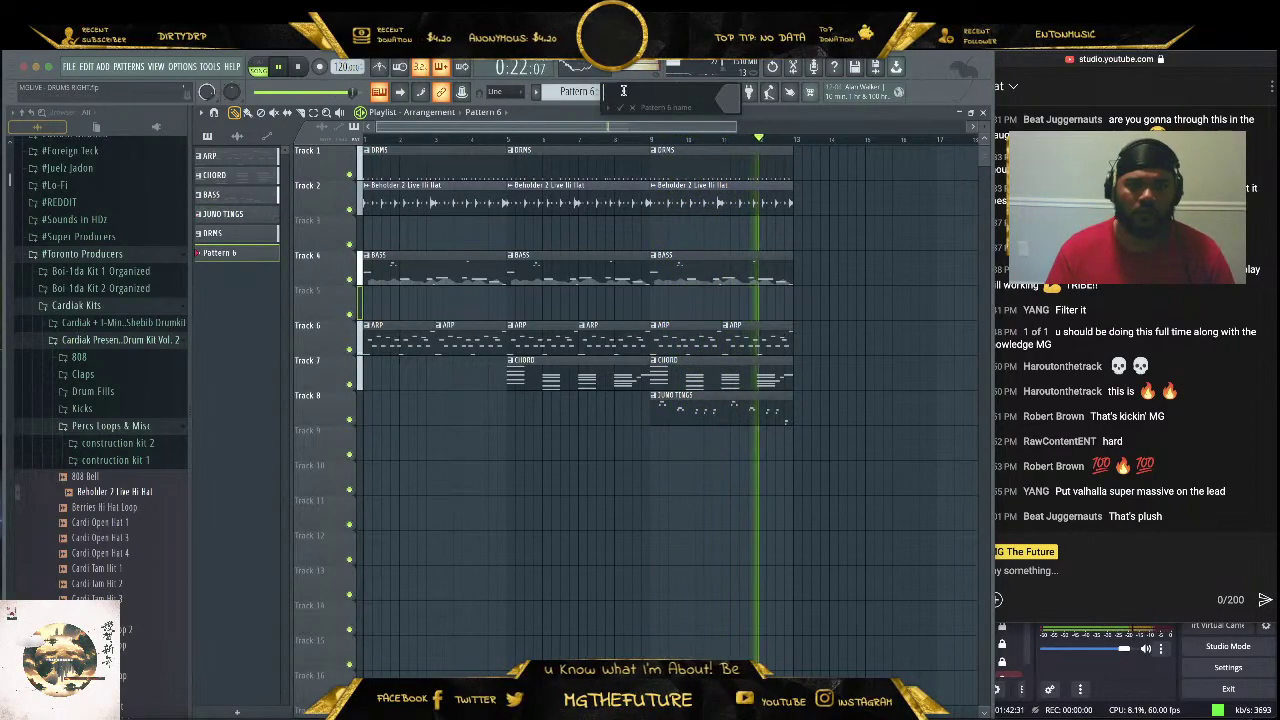
text(LEAD)
key(Return)
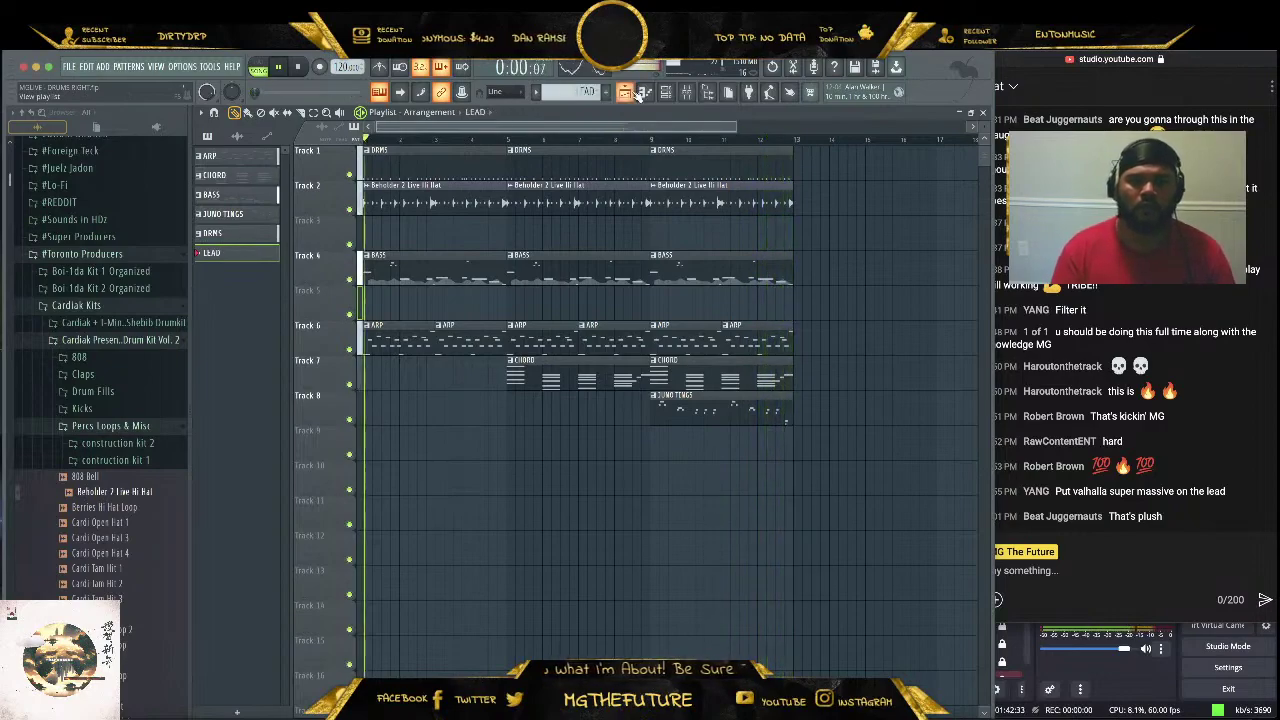
Place the LEAD pattern at bar 1 on Track 9 and duplicate all clips of bars 9 to 12 to bar 13
click(372, 452)
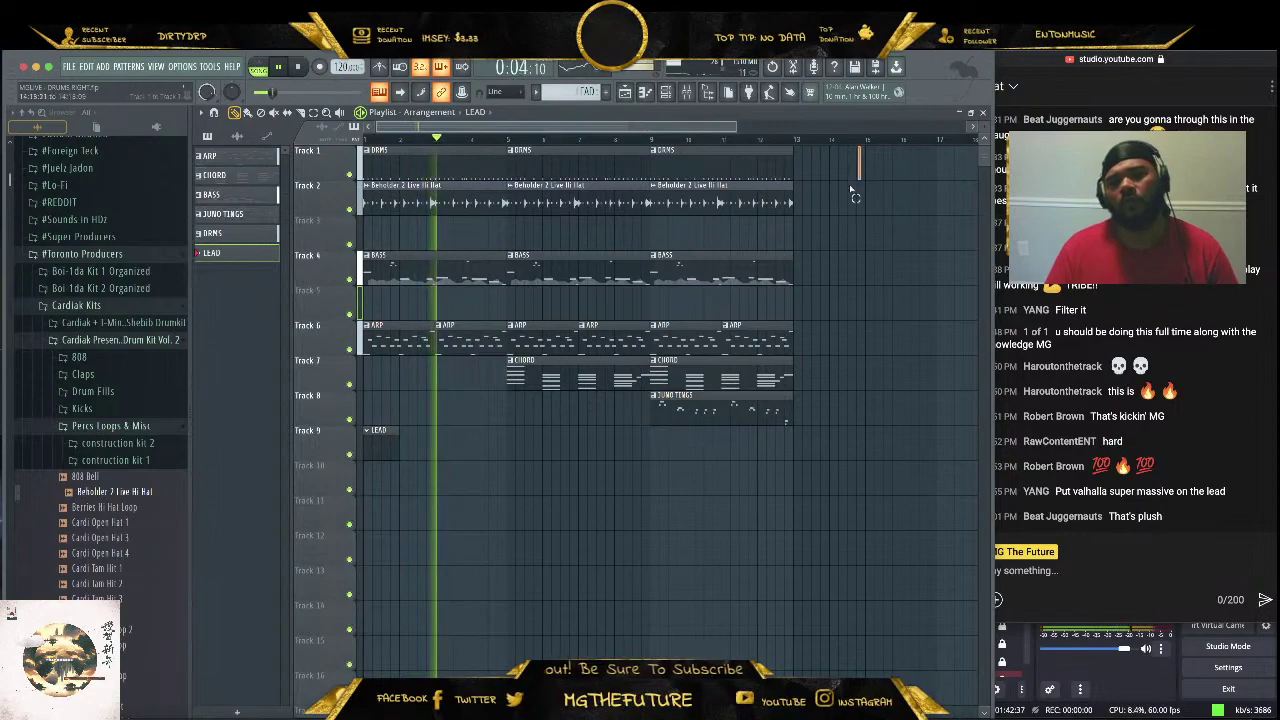
drag(862, 145, 672, 462)
mouse_move(675, 370)
mouse_down()
mouse_move(847, 371)
mouse_move(820, 377)
mouse_up()
right_click(829, 487)
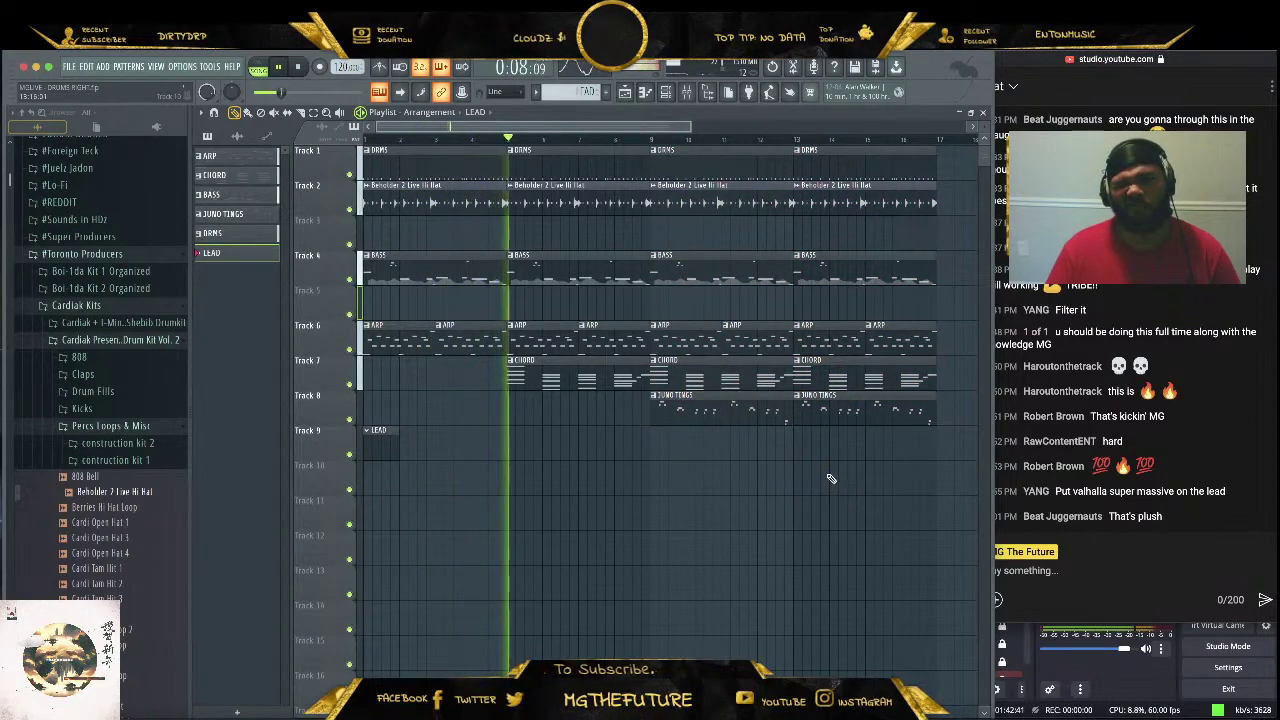
Delete the ARP and JUNO TINGS clips from bars 13 to 16 while auditioning the arrangement
right_click(908, 344)
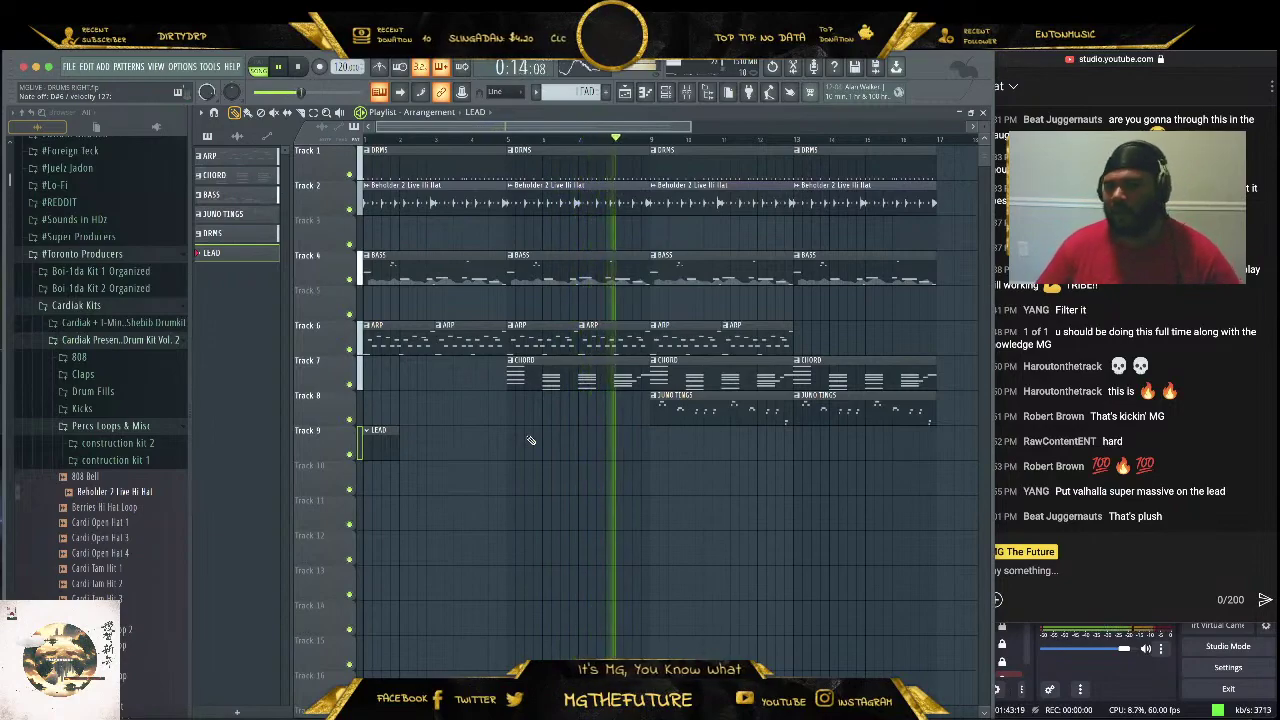
key(space)
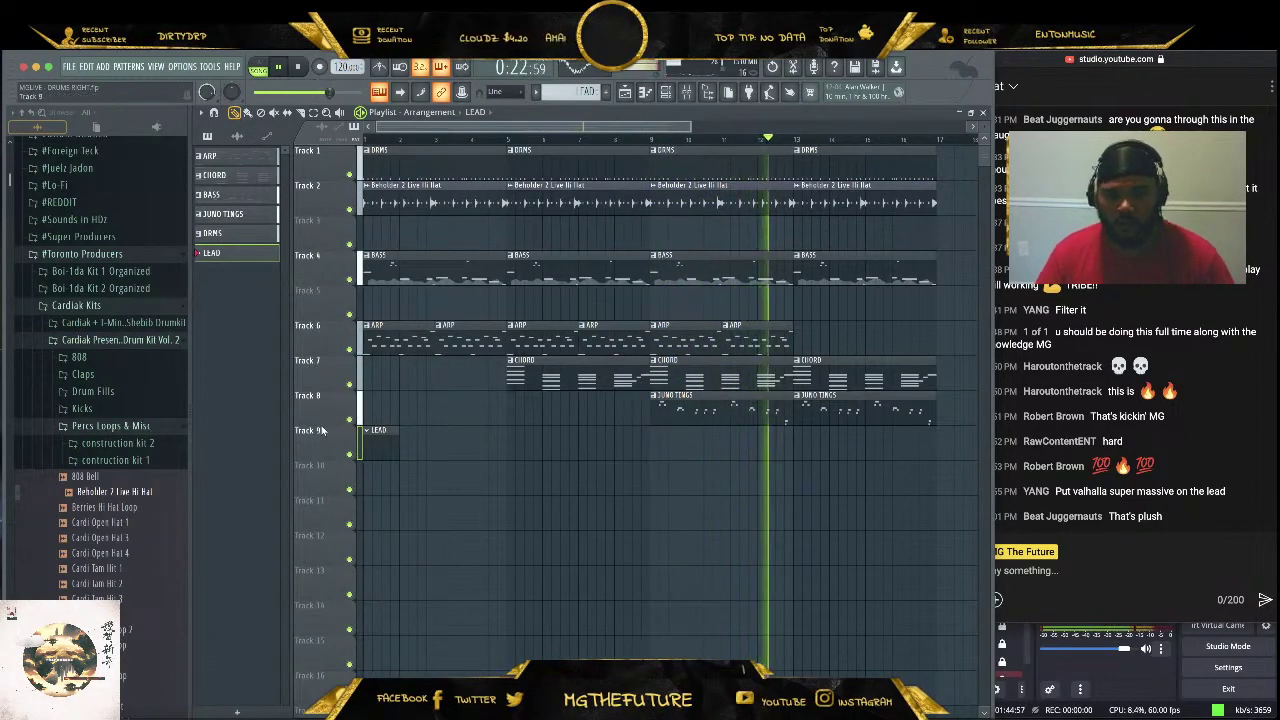
right_click(913, 411)
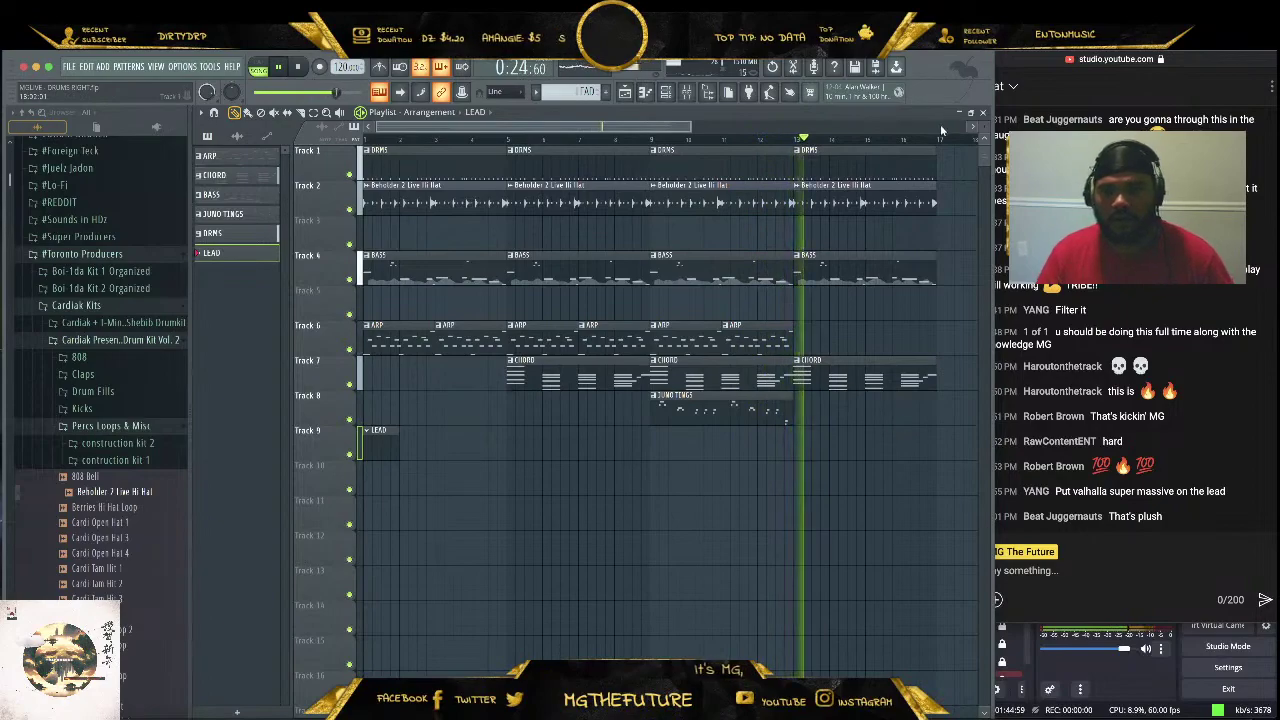
Audition bars 13 to 16 as a loop, clear the time selection and remove the LEAD clip from Track 9
drag(937, 137, 797, 138)
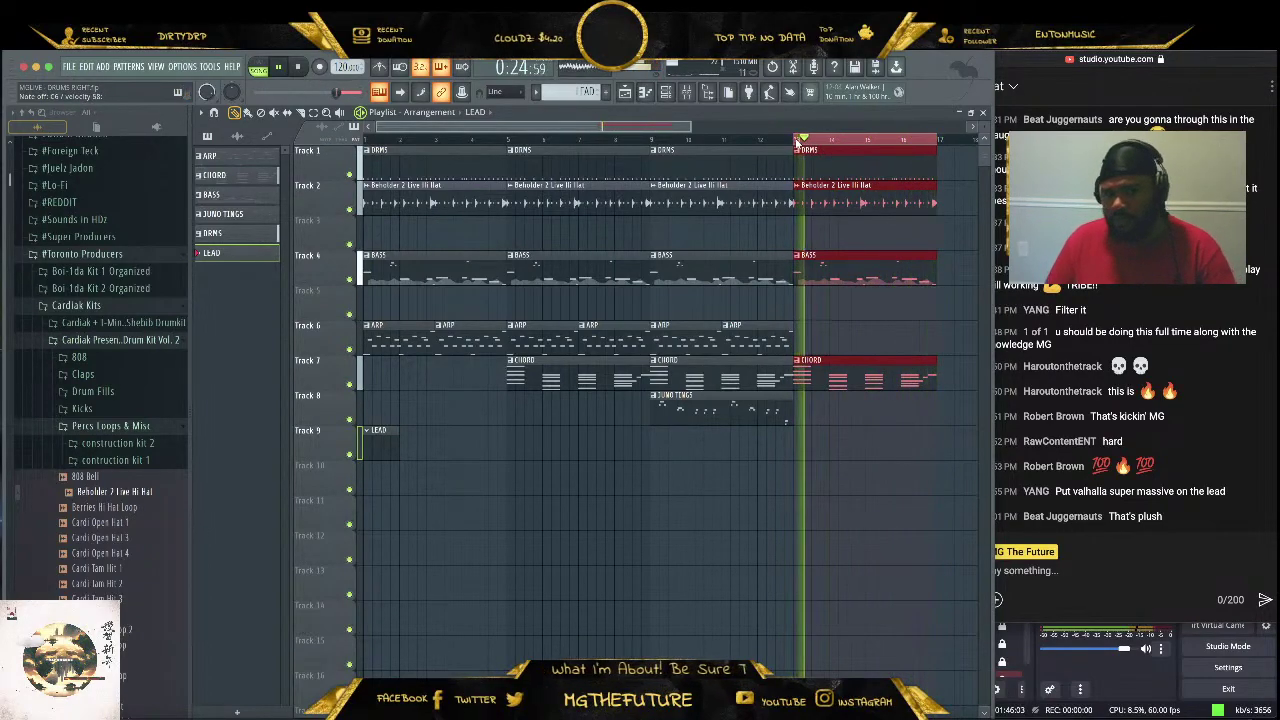
key(space)
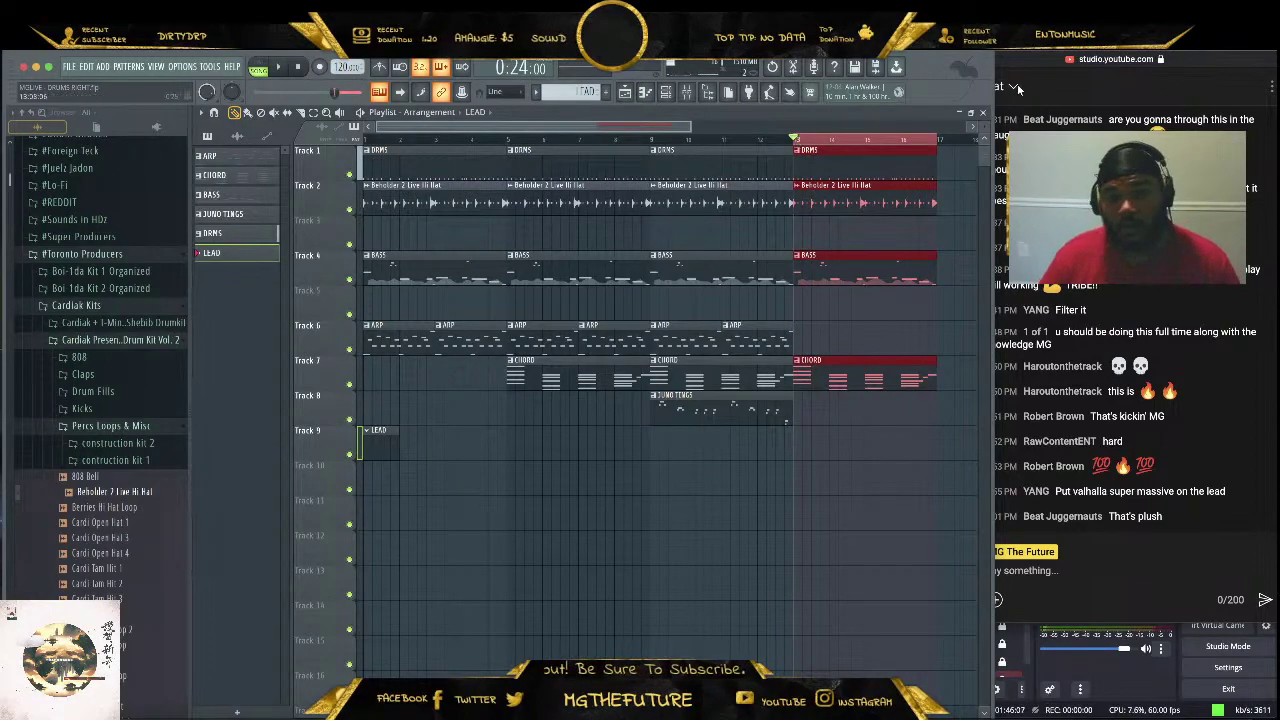
key(super+d)
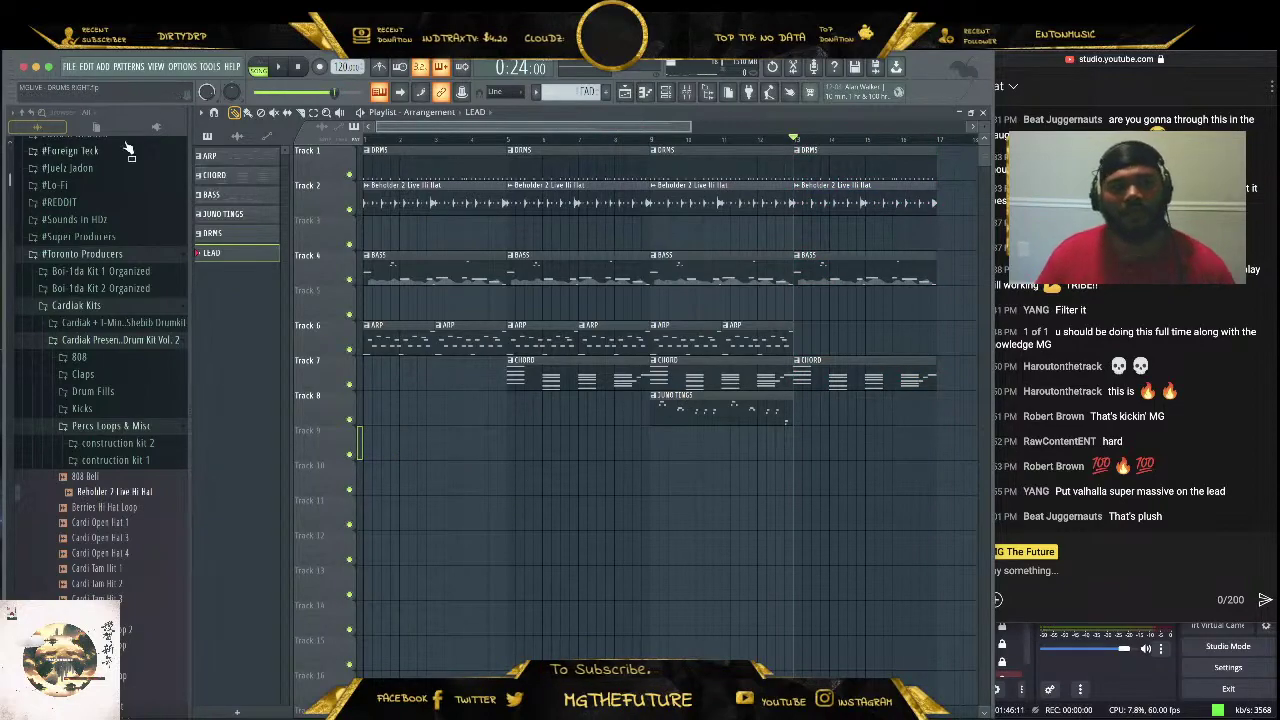
click(68, 66)
click(68, 66)
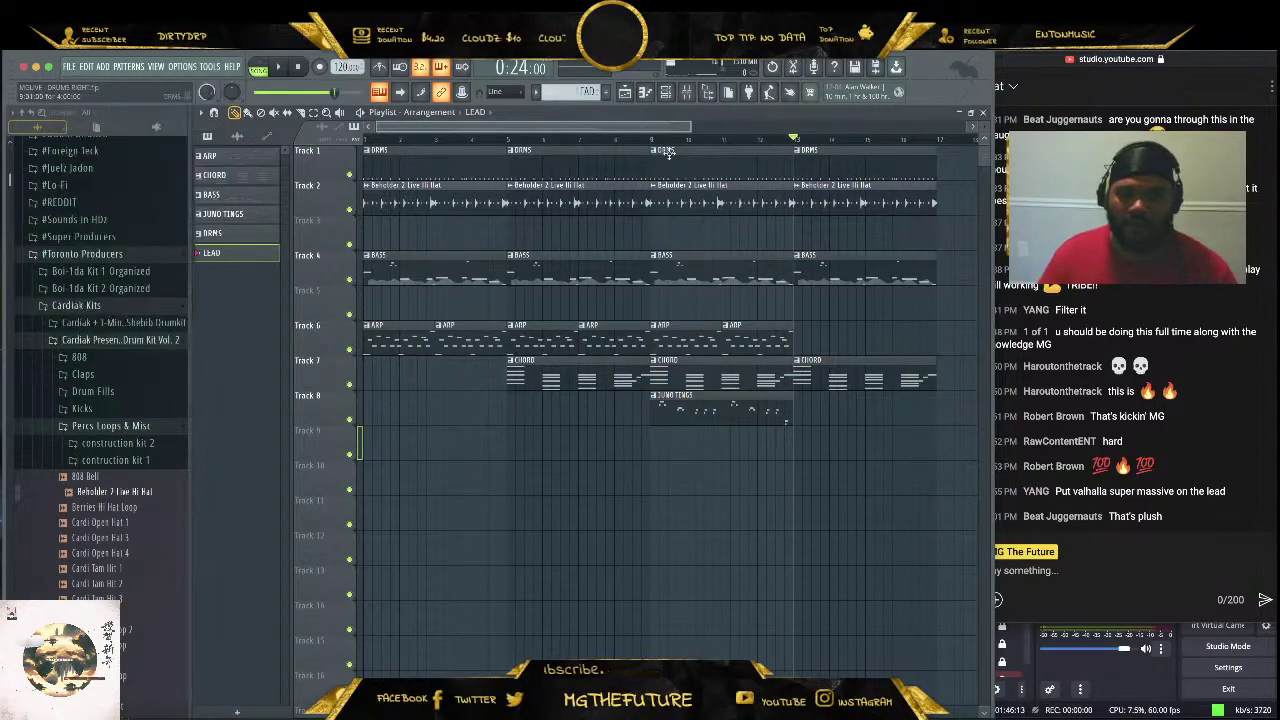
Select bars 1 to 16 for looping and load The God Particle on the master mixer track
scroll(686, 125, down, 4)
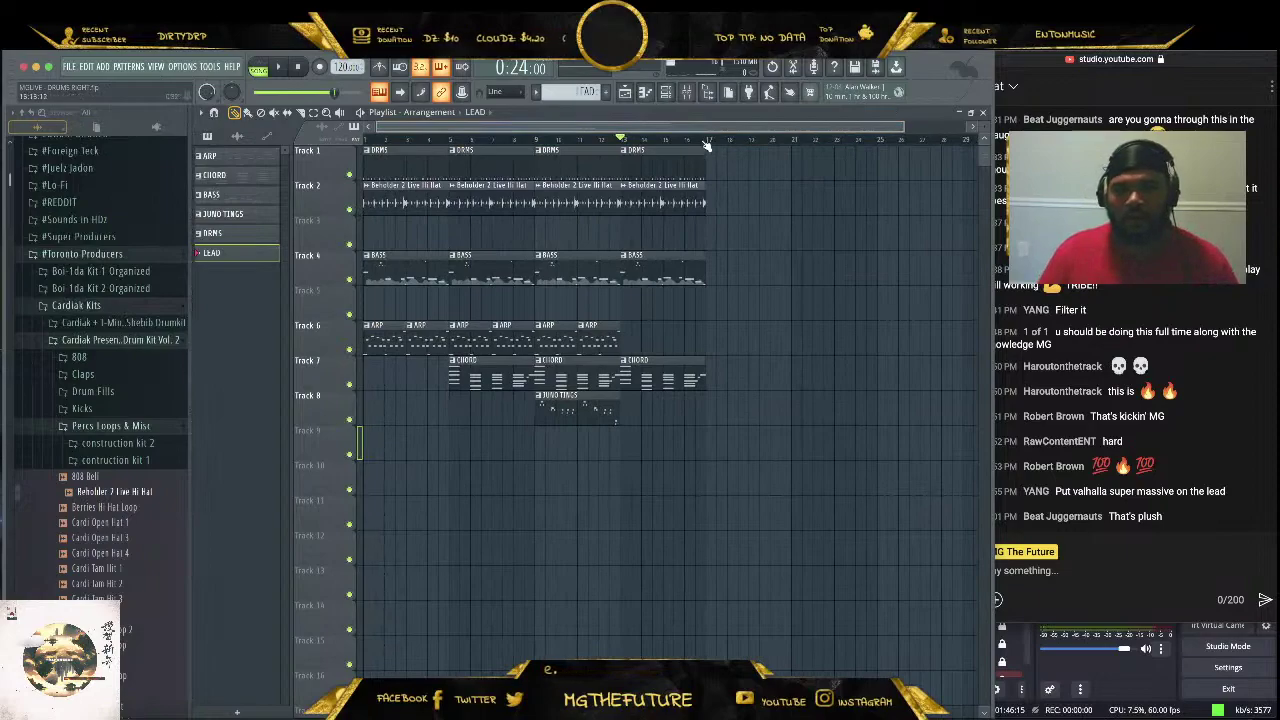
drag(706, 140, 5, 135)
click(688, 92)
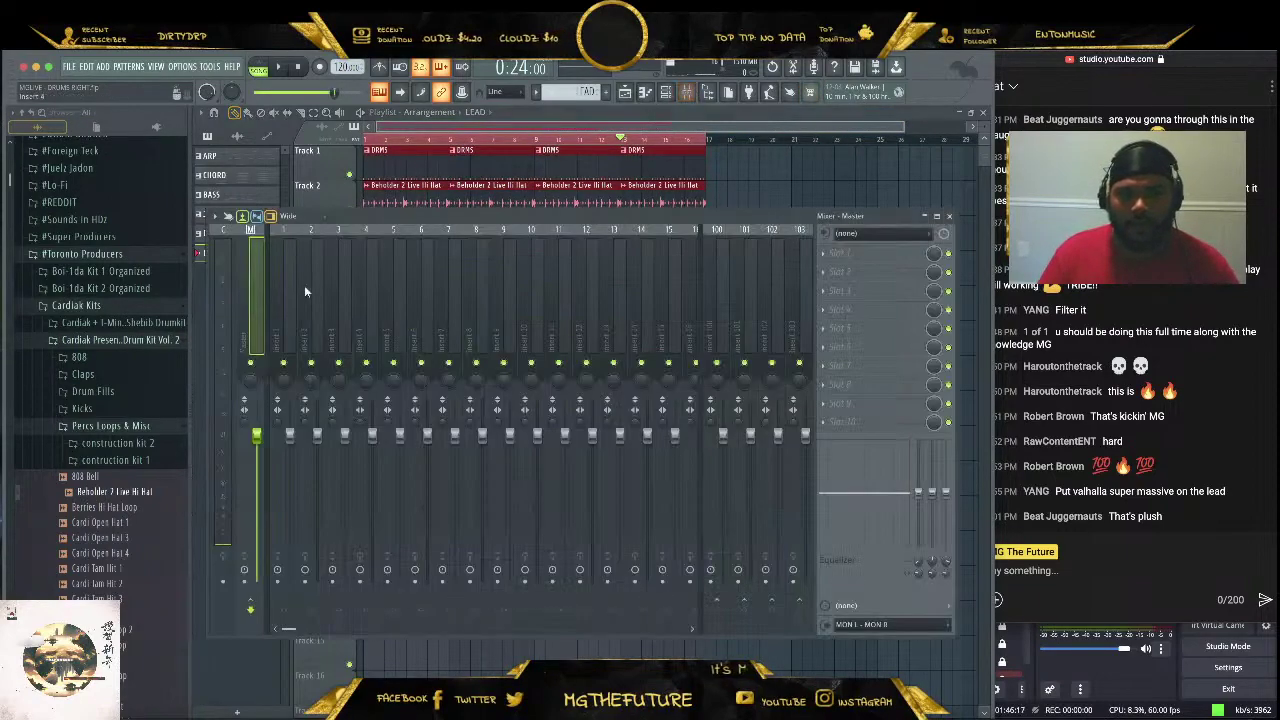
click(825, 314)
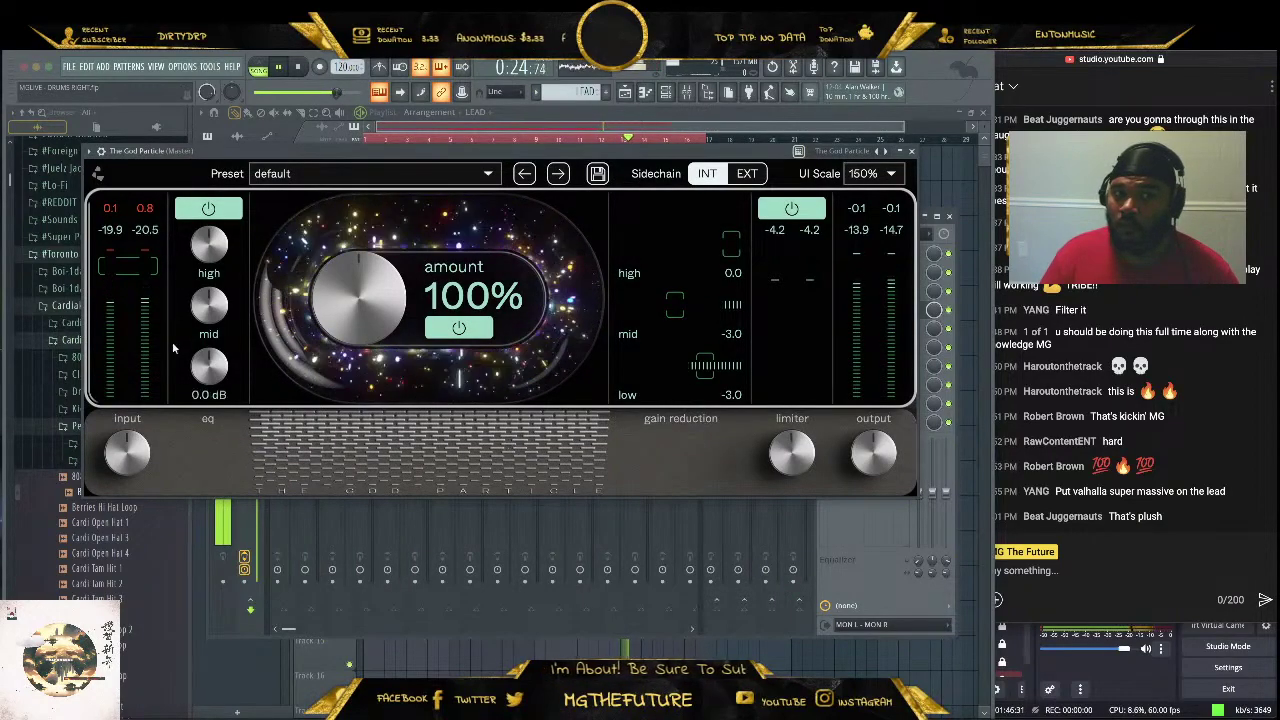
Lower The God Particle's input, raise its high EQ and set the amount to 139%, closing the plugin and the mixer
drag(128, 453, 129, 473)
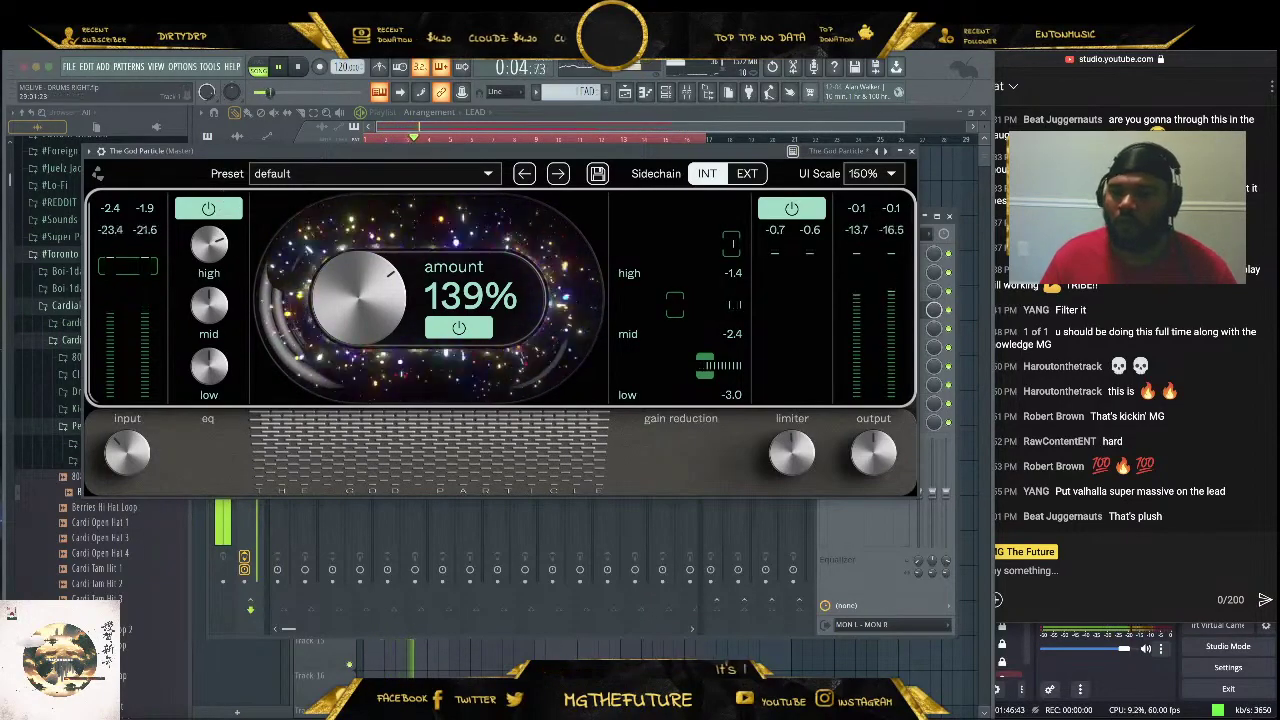
click(1128, 247)
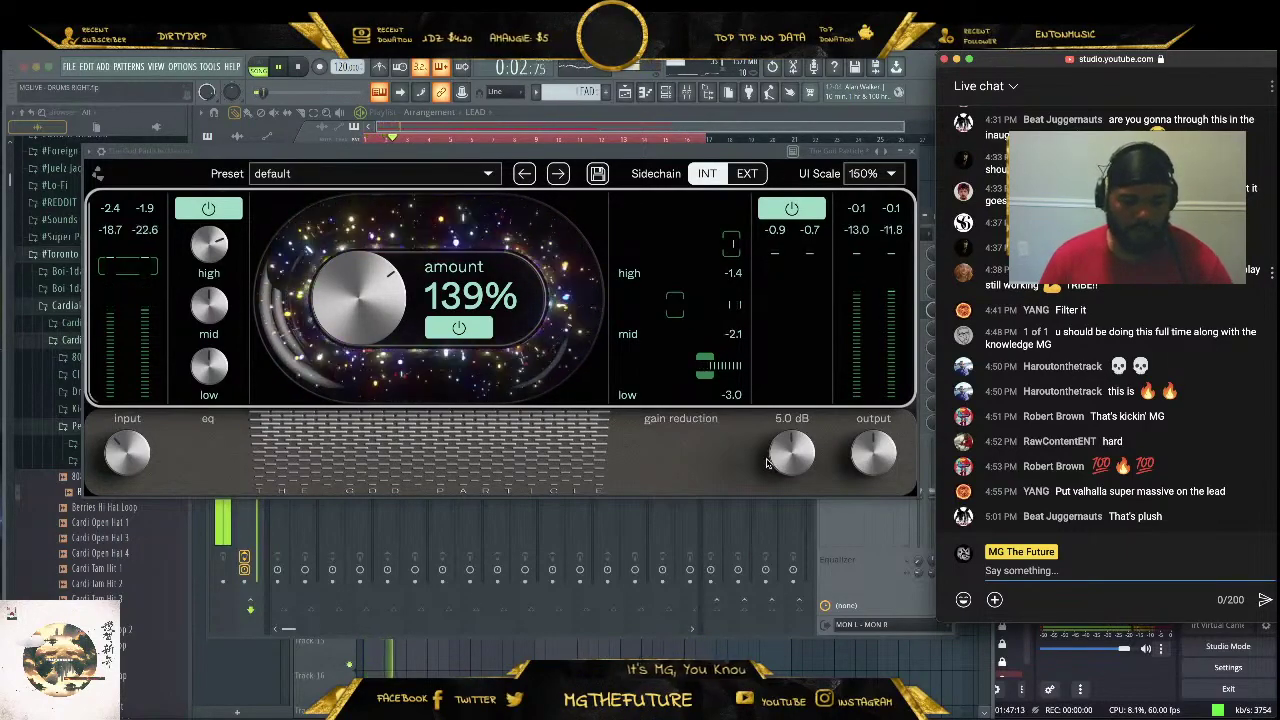
click(650, 129)
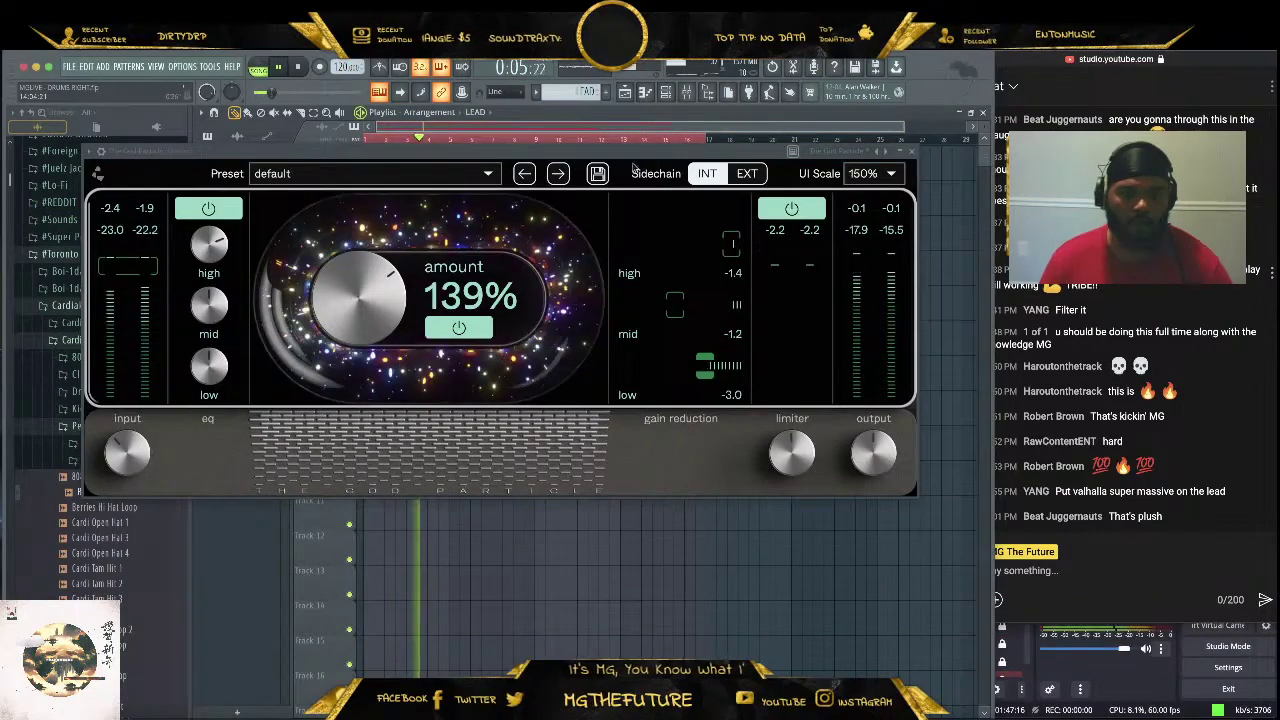
click(915, 156)
click(950, 216)
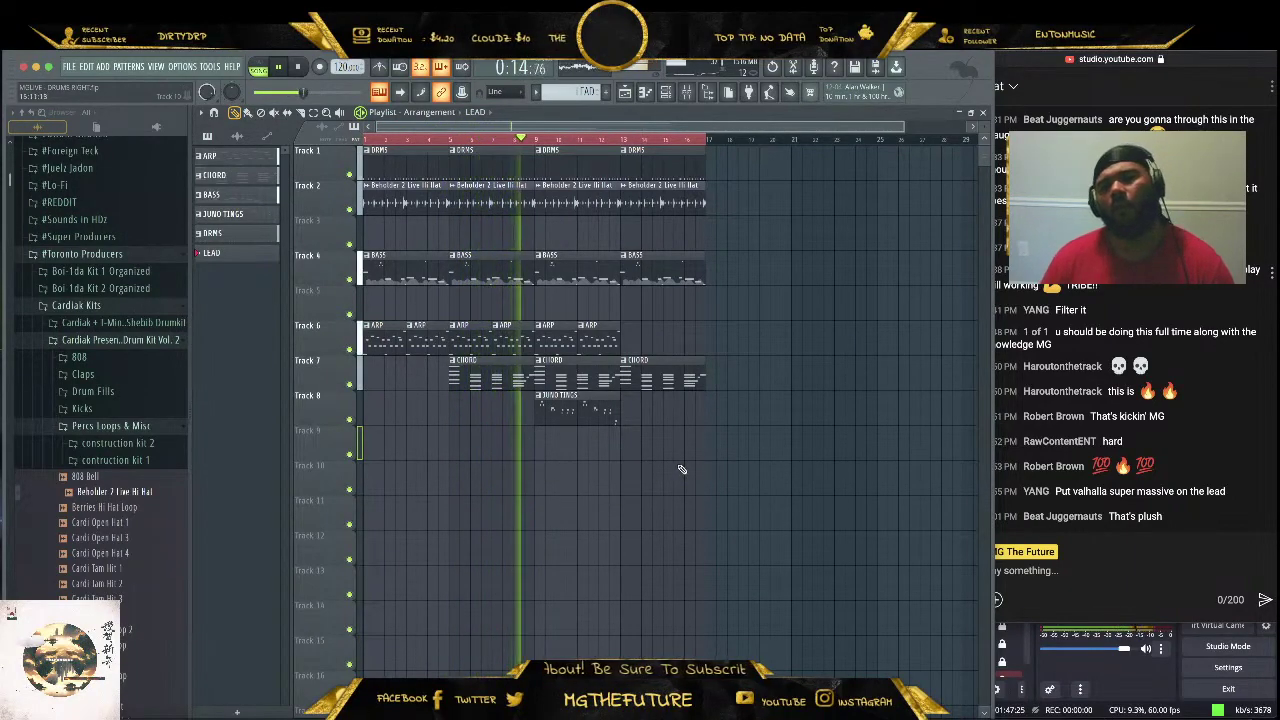
Replace the BASS clip at bar 9 with one on Track 4 trimmed to start midway through bar 10
right_click(563, 270)
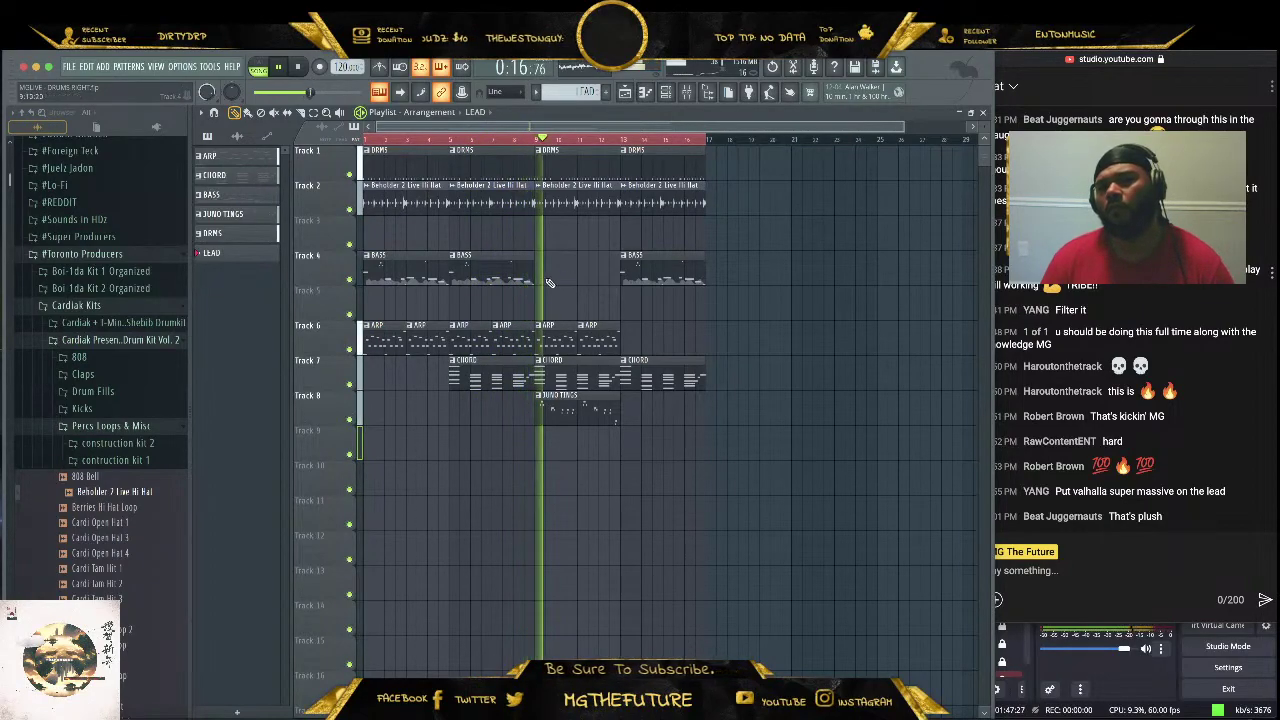
click(535, 304)
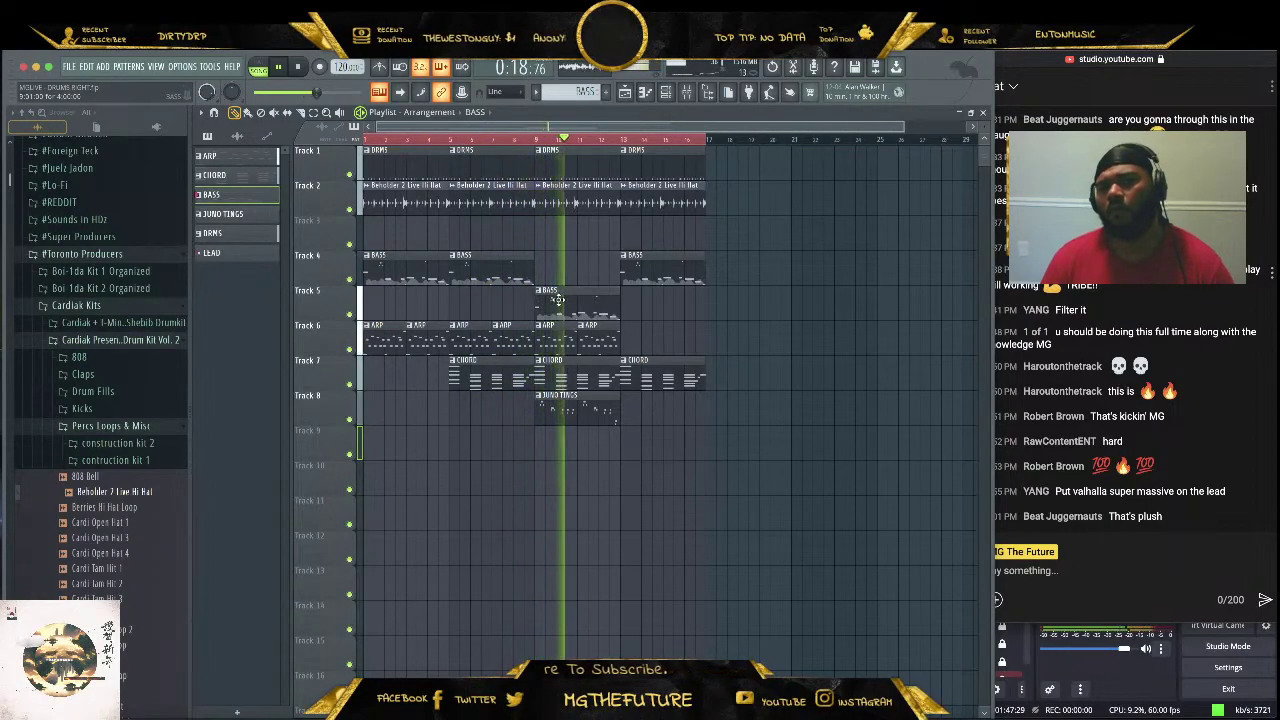
drag(560, 297, 570, 265)
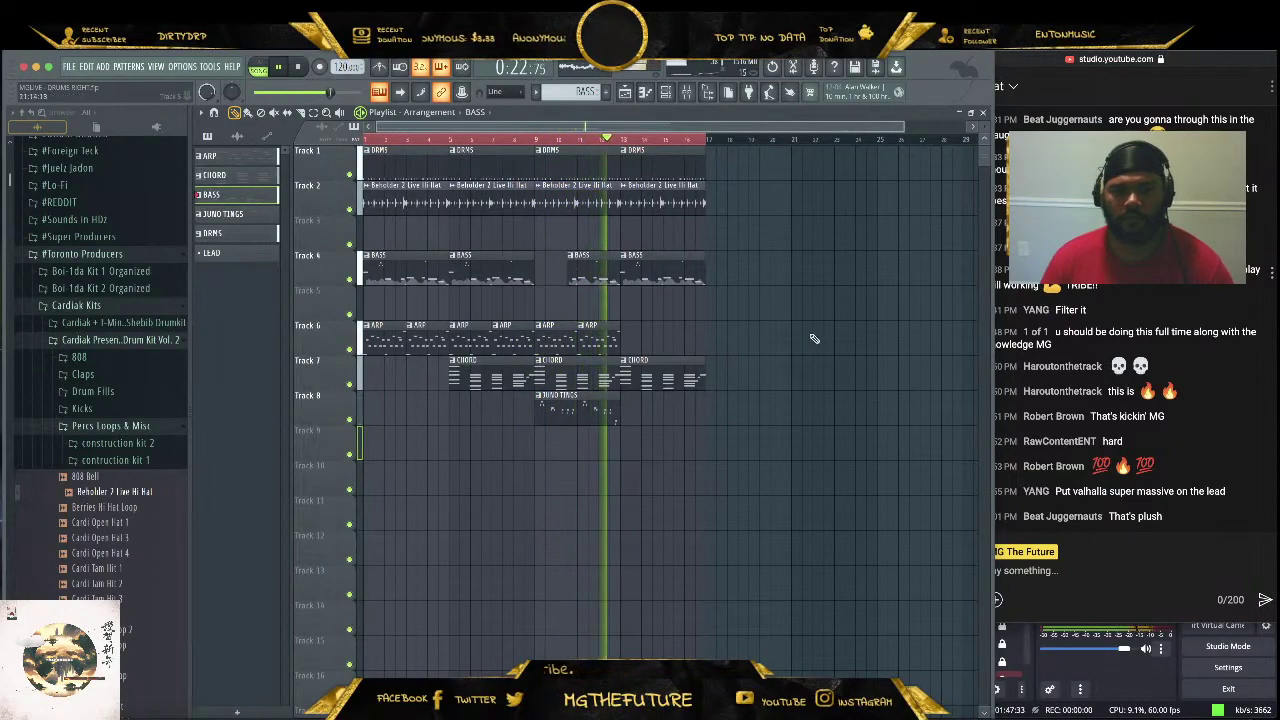
Shorten the hi-hat, BASS and CHORD clips just before bar 17, and the DRMS, hi-hat and ARP clips just before bar 9
drag(705, 373, 697, 371)
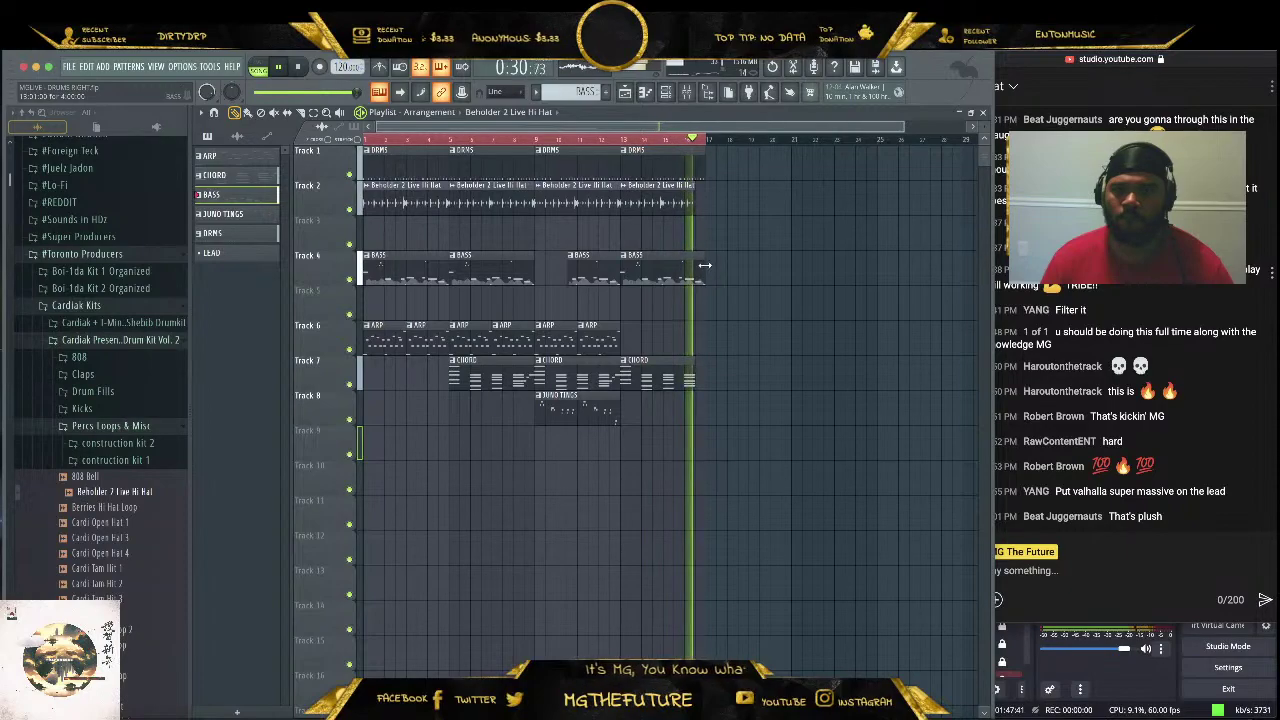
drag(704, 267, 696, 269)
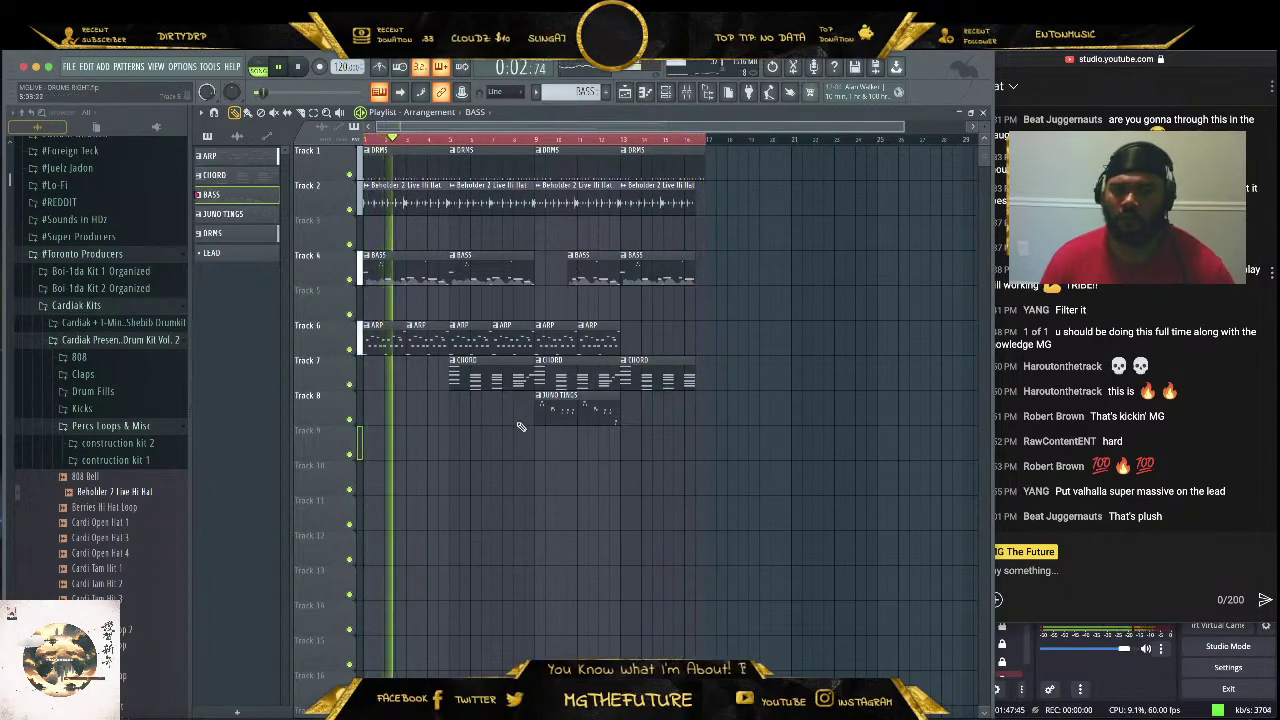
drag(521, 427, 510, 146)
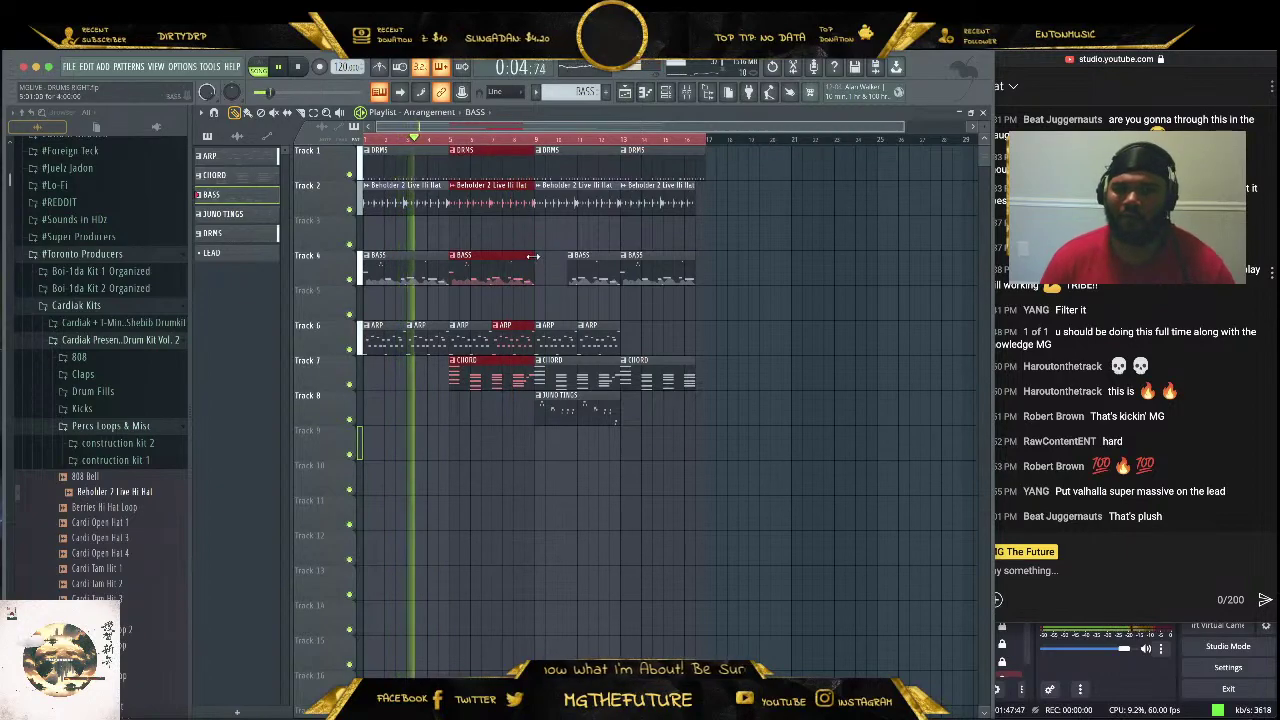
drag(533, 257, 536, 263)
ctrl+click(531, 263)
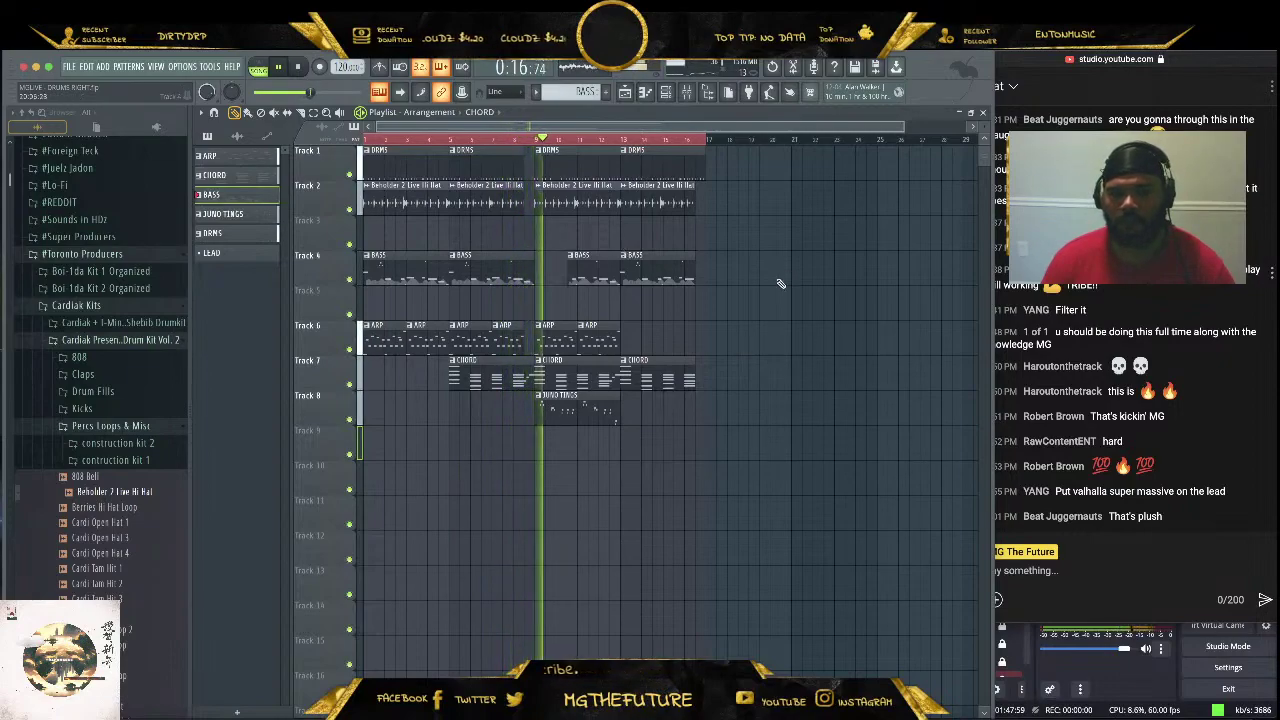
Put a full-length BASS clip back at bar 9 on Track 4 and trim the bar 9 DRMS clip to start midway through bar 10
key(space)
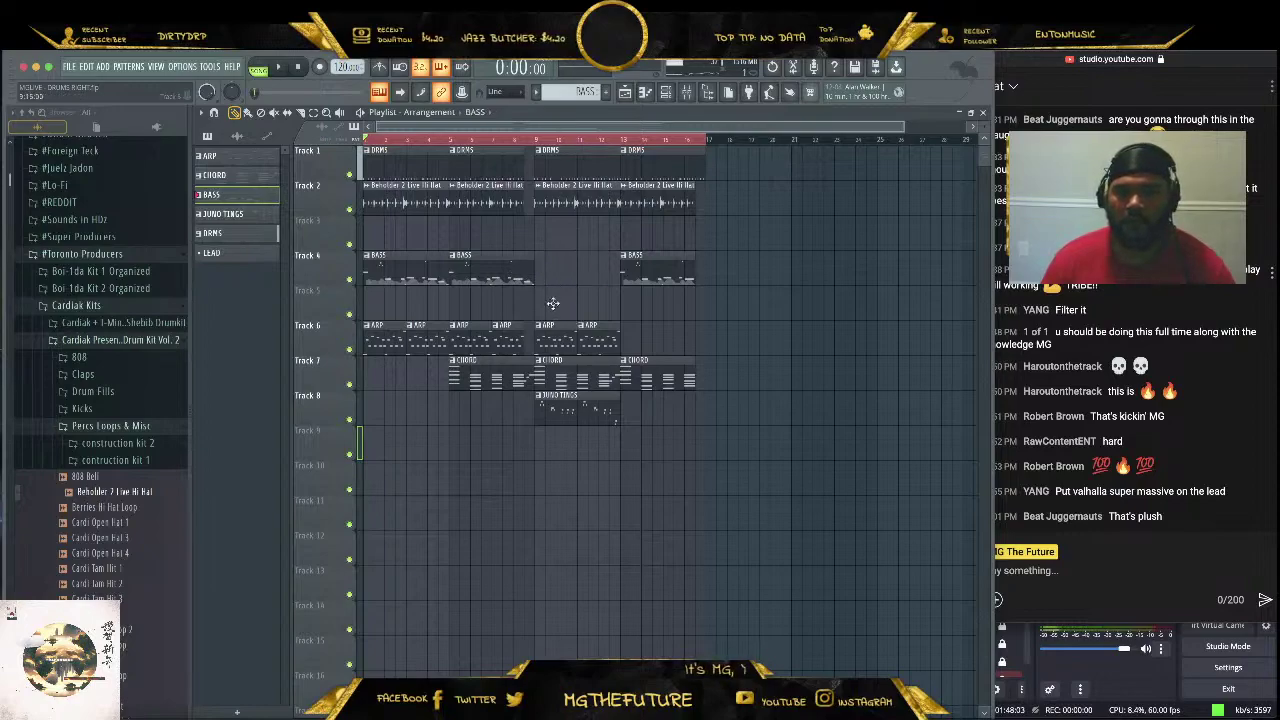
drag(582, 309, 564, 271)
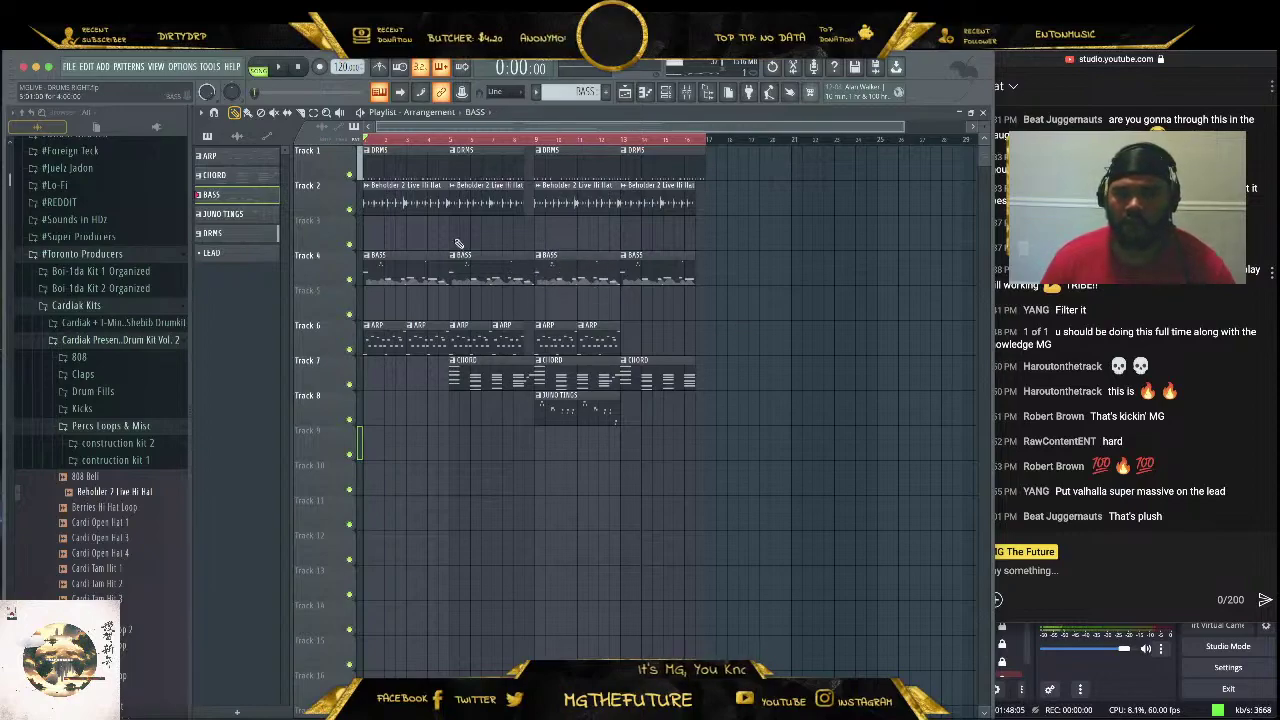
key(space)
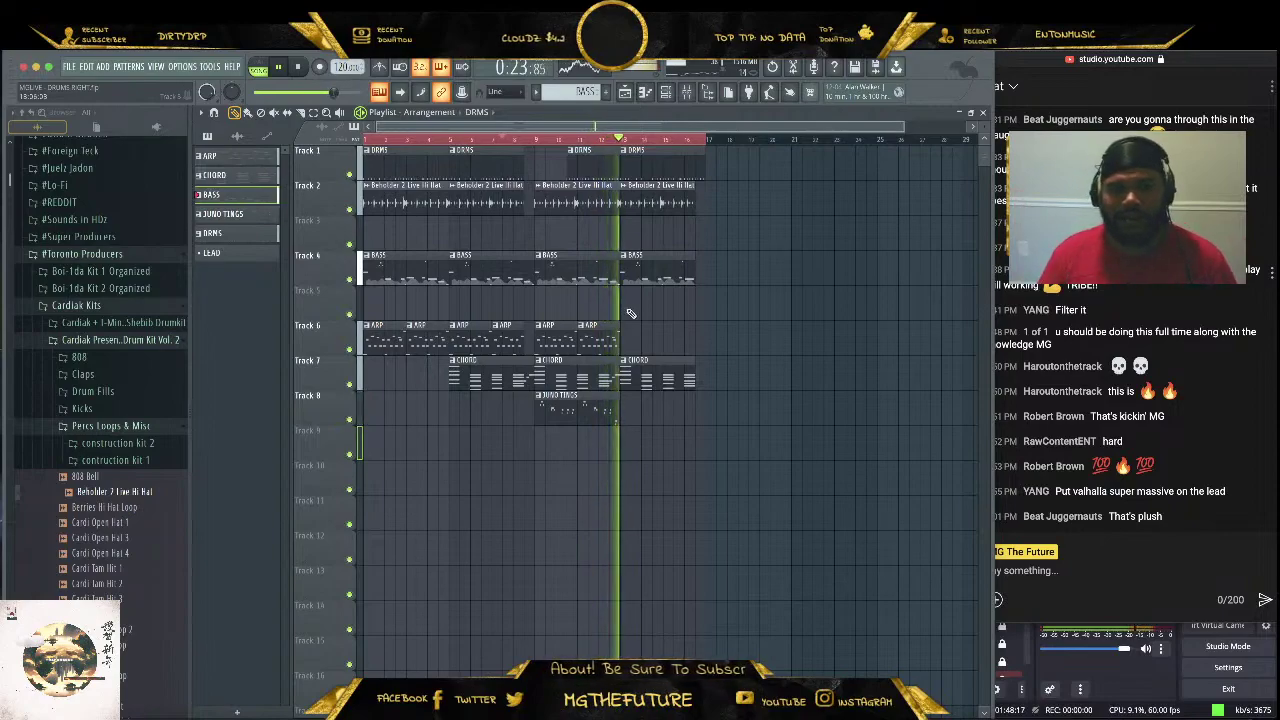
Add ARP clips at bars 17 and 19 on Track 6 and extend the time selection to bars 1 to 20
click(376, 338)
click(709, 338)
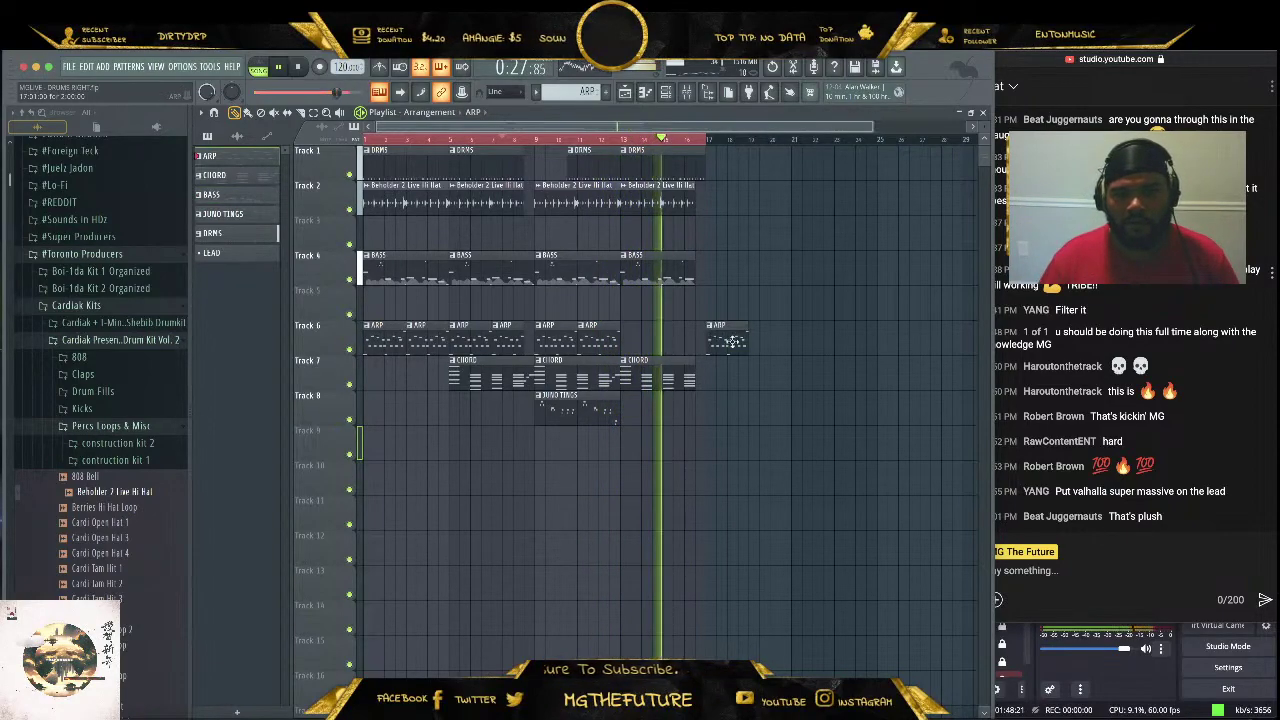
click(750, 338)
ctrl+drag(797, 140, 366, 141)
ctrl+click(703, 434)
click(600, 422)
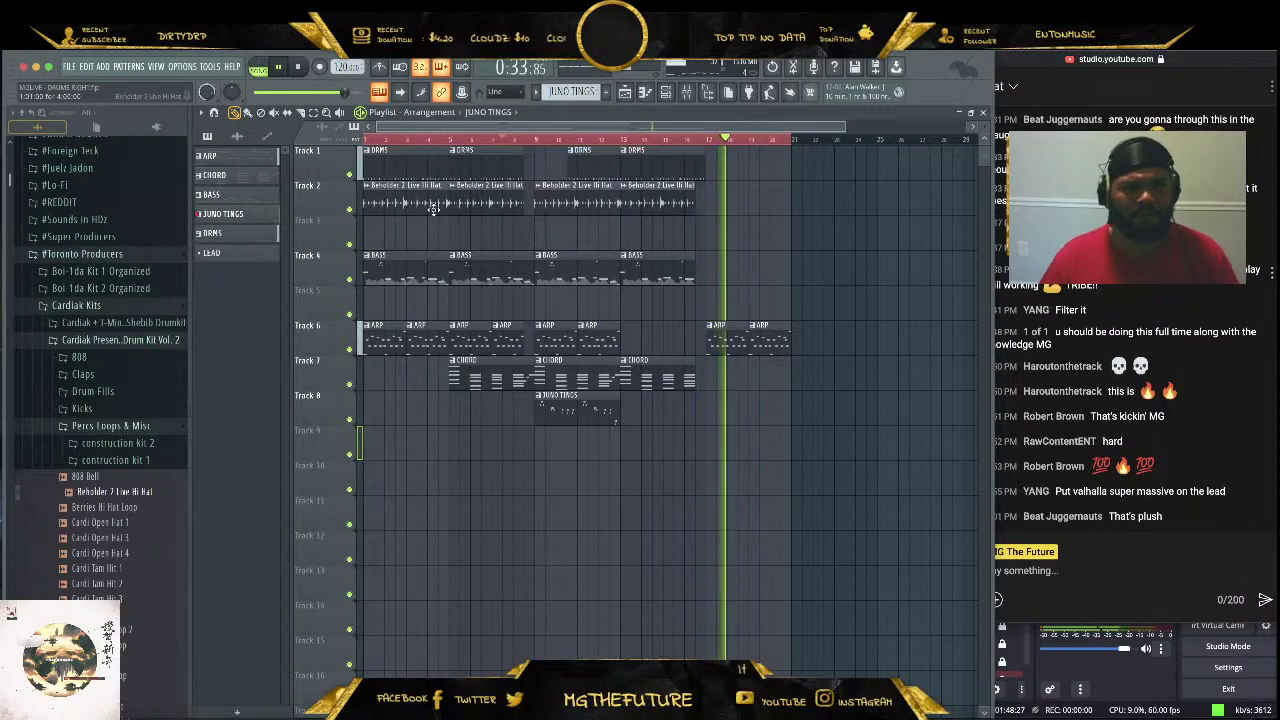
Stop playback and export the selected bars as the MP3 file MGLIVE - DRUMS RIGHT in the 04 APRIL 2023 folder
key(space)
click(68, 66)
mouse_move(140, 177)
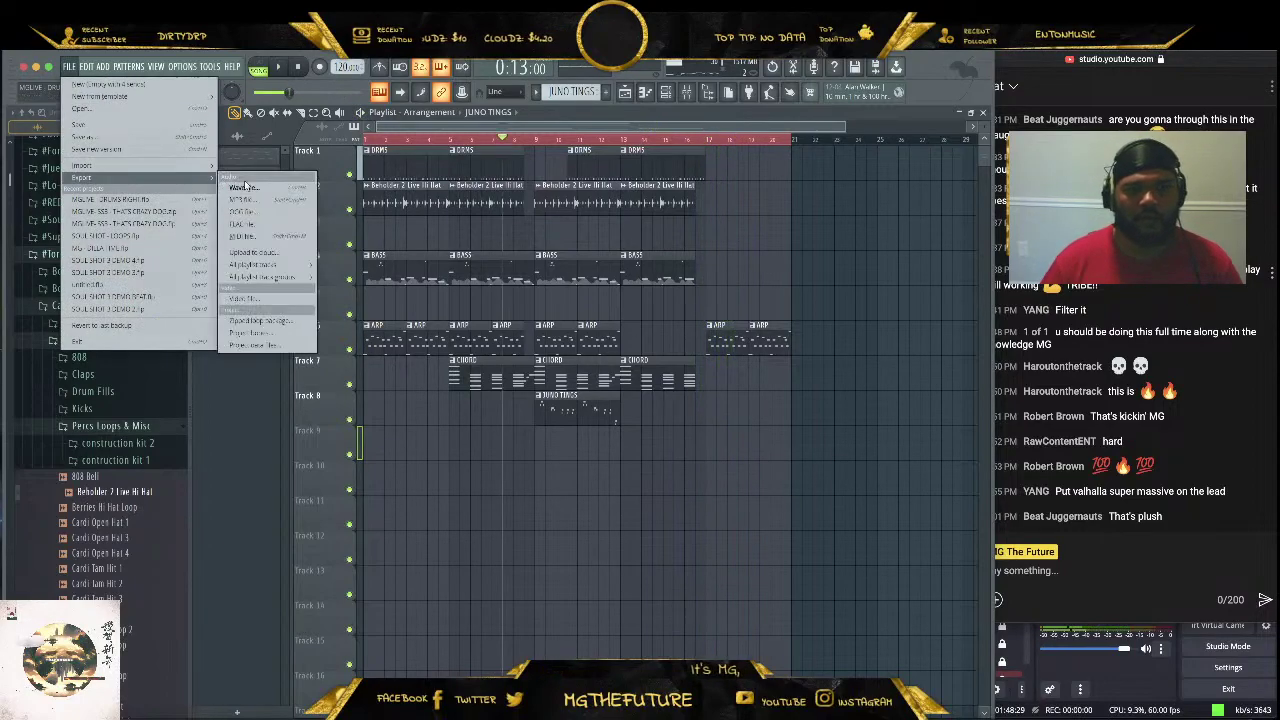
click(243, 199)
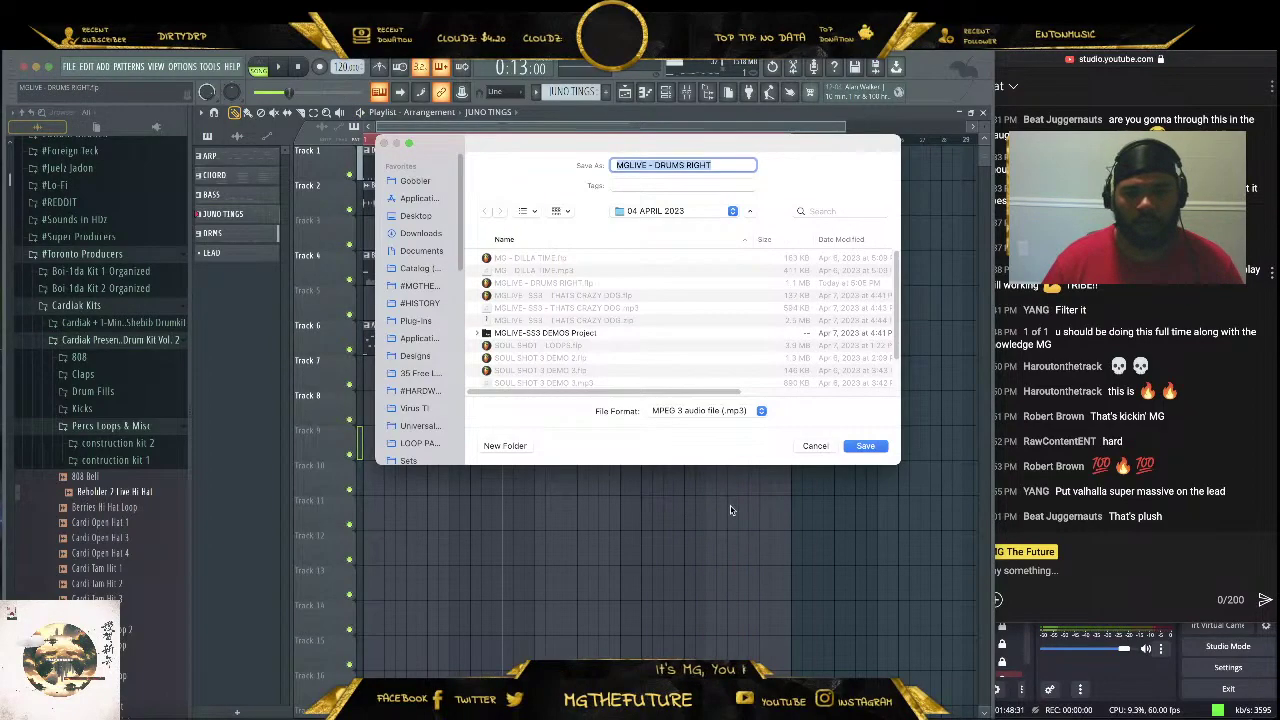
click(862, 446)
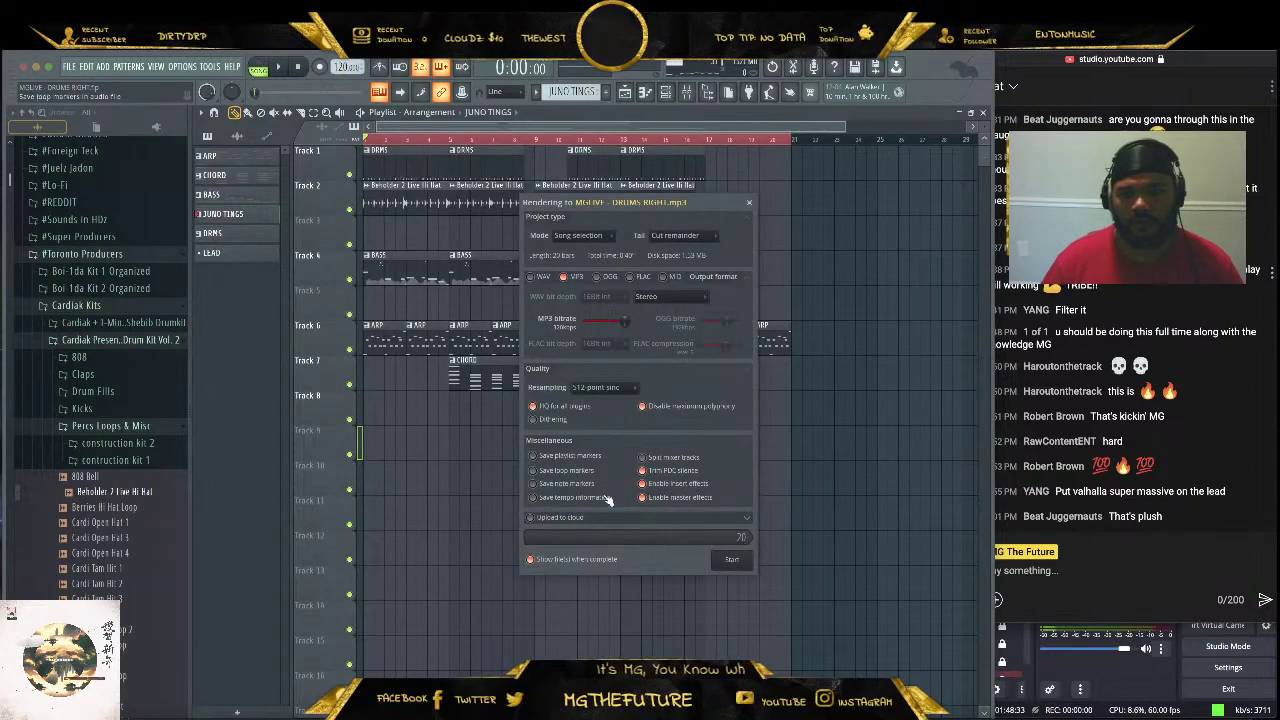
click(731, 559)
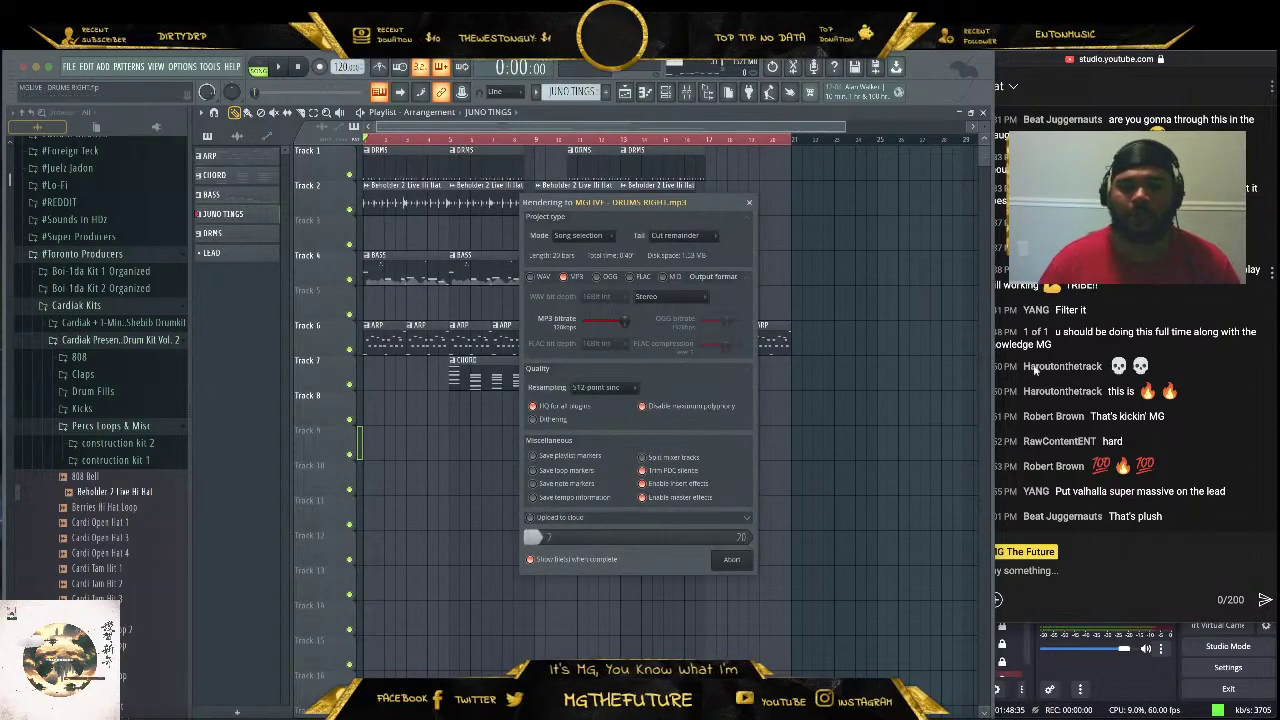
click(1232, 300)
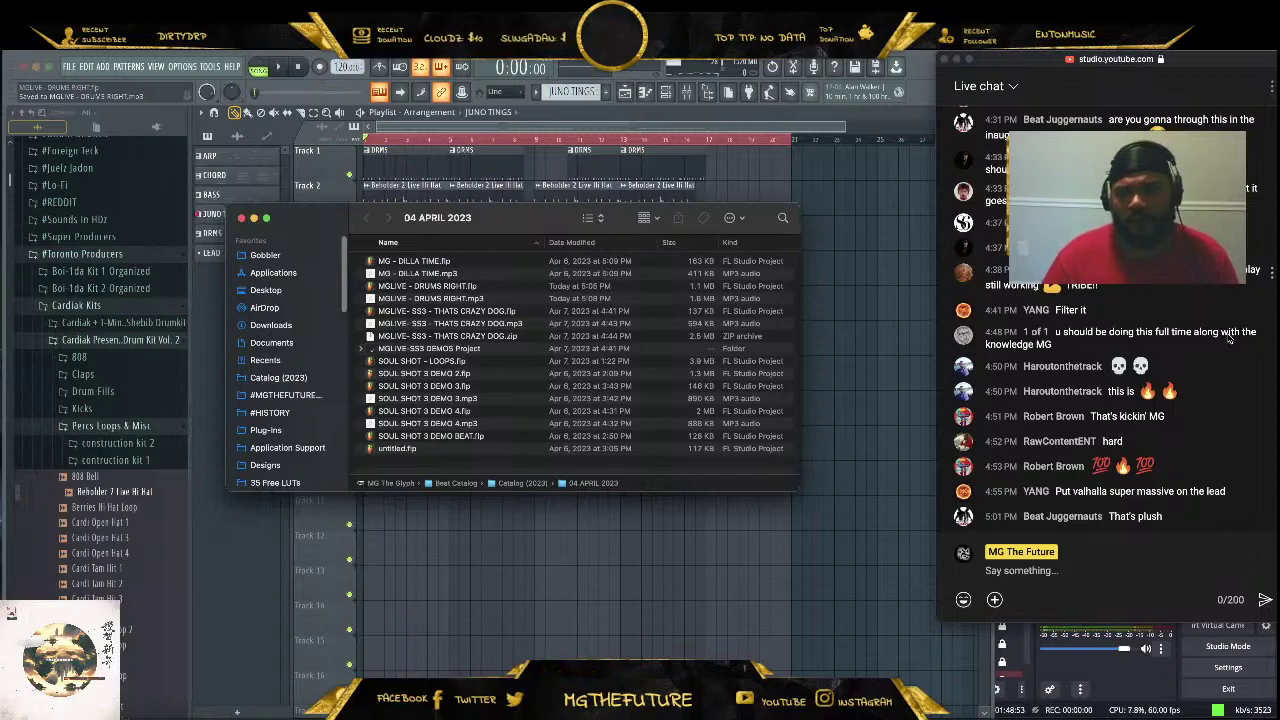
Export the project as the zipped song file MGLIVE - DRUMS RIGHT in the 04 APRIL 2023 folder
click(69, 66)
mouse_move(170, 178)
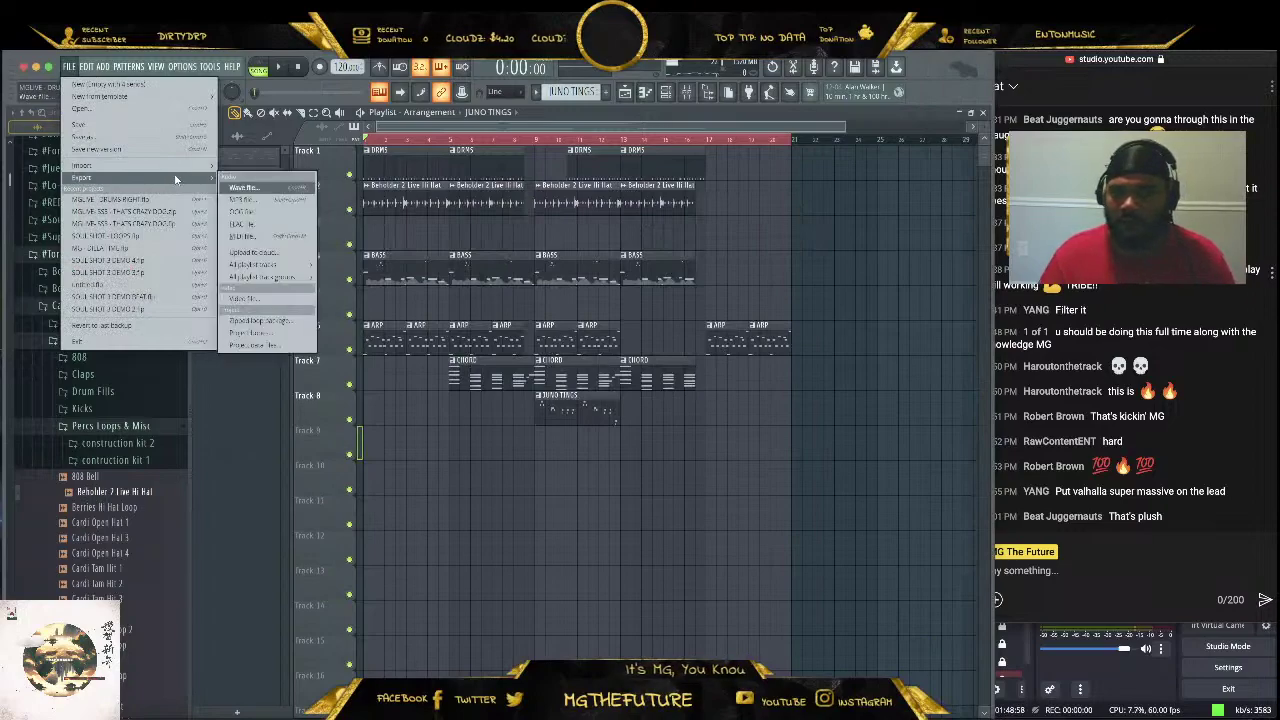
click(280, 321)
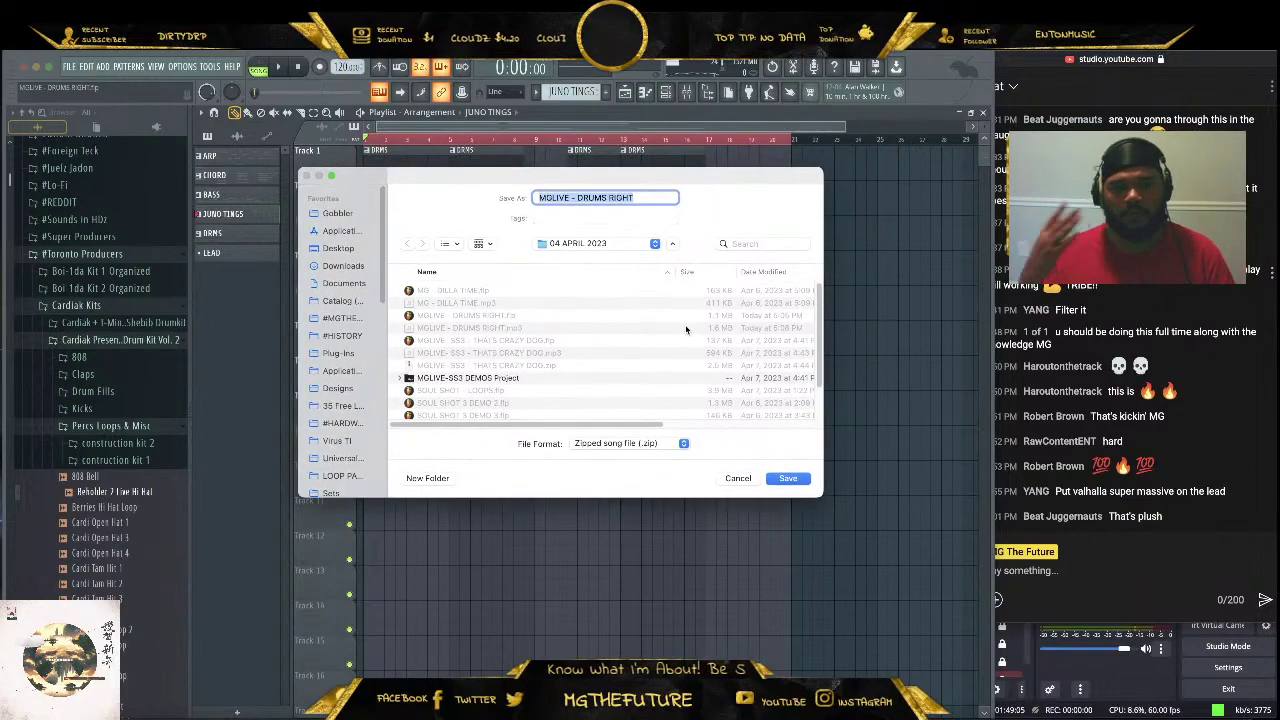
click(786, 478)
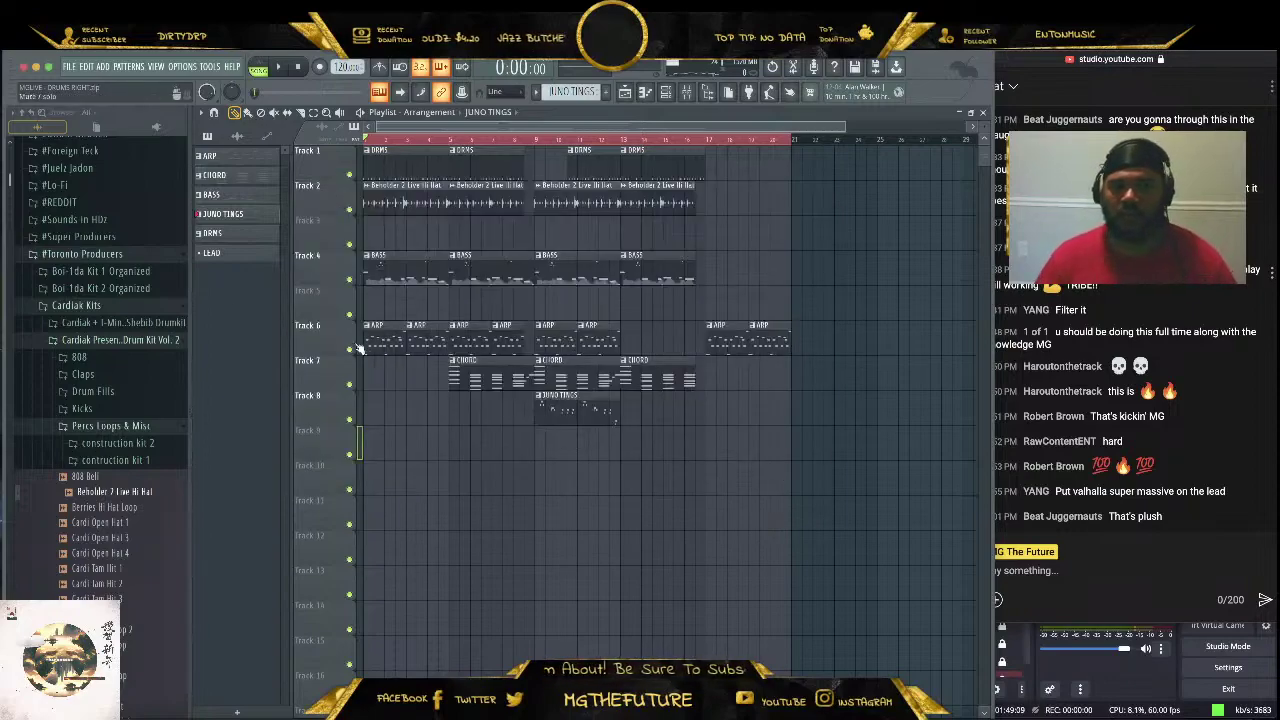
Start a new empty project and insert a Komplete Kontrol instrument channel in the channel rack
click(69, 67)
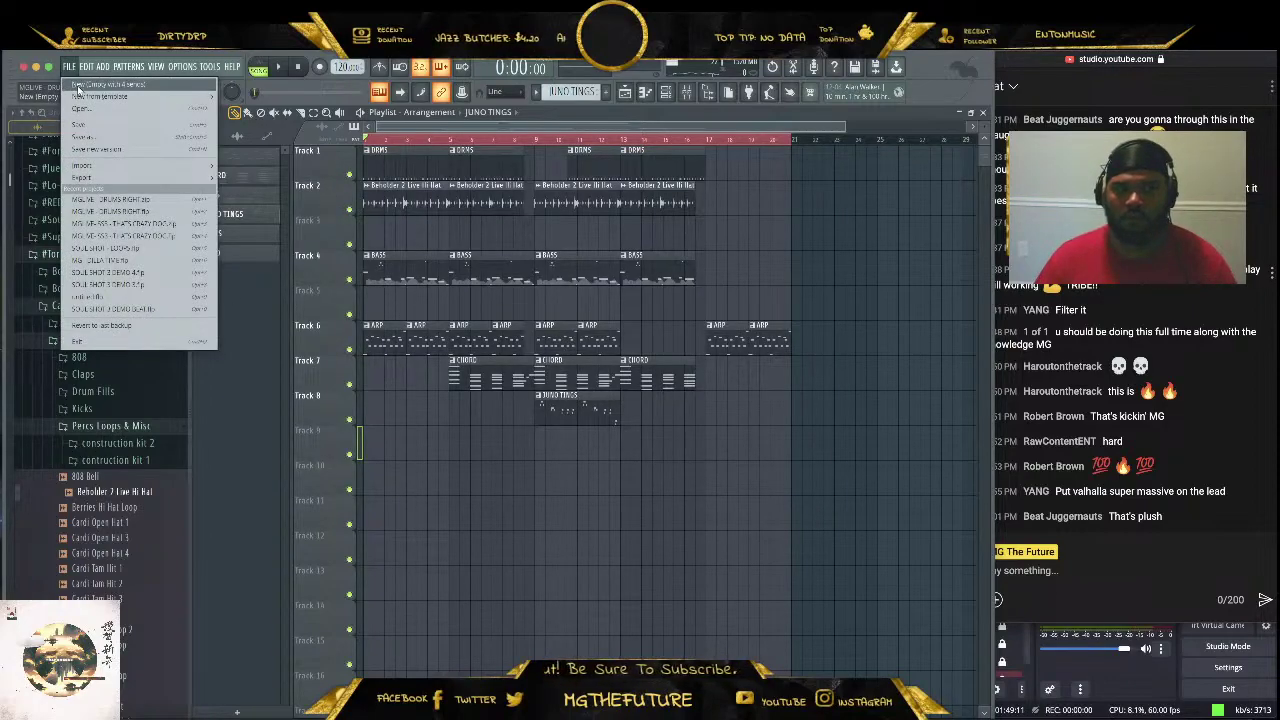
click(78, 87)
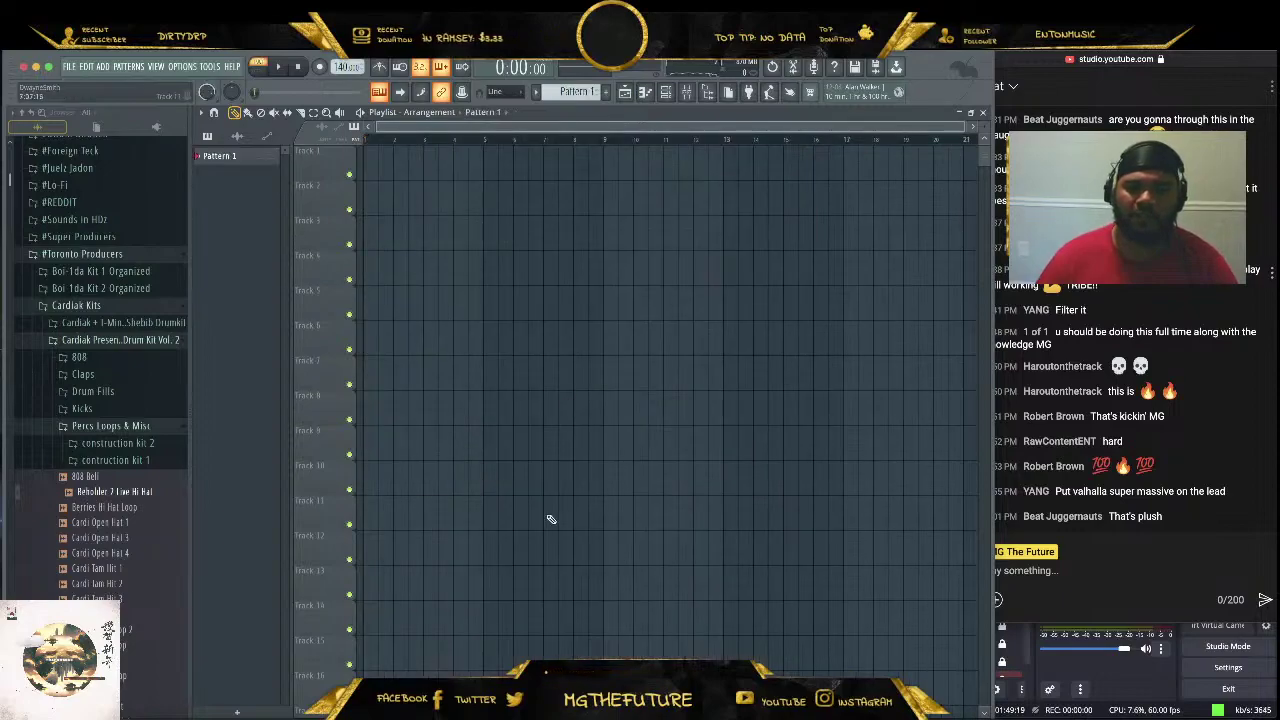
click(665, 92)
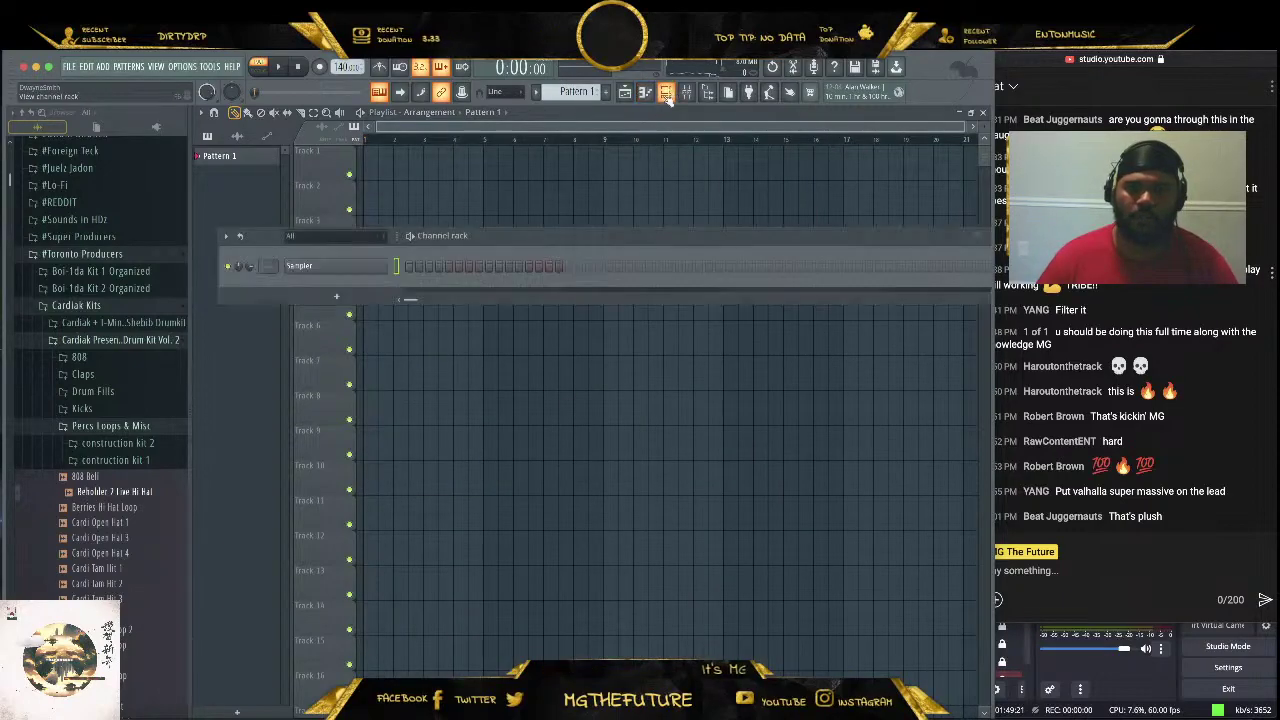
right_click(386, 265)
mouse_move(460, 365)
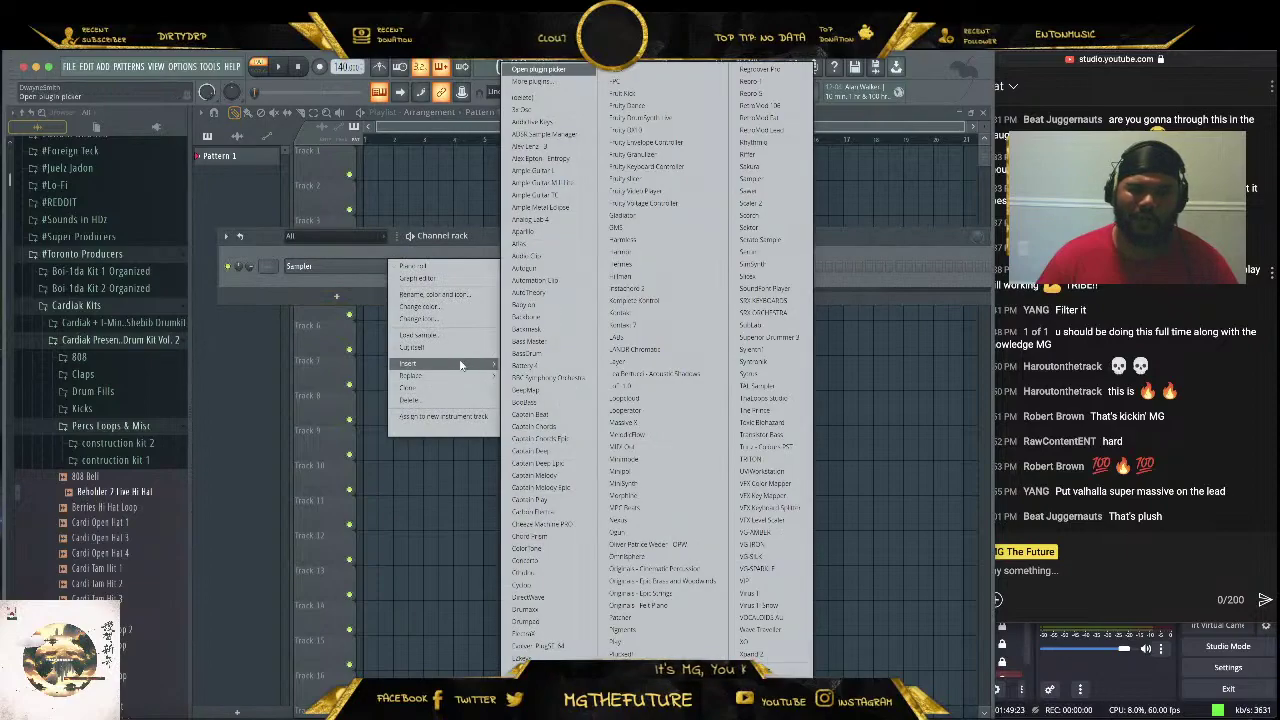
click(659, 301)
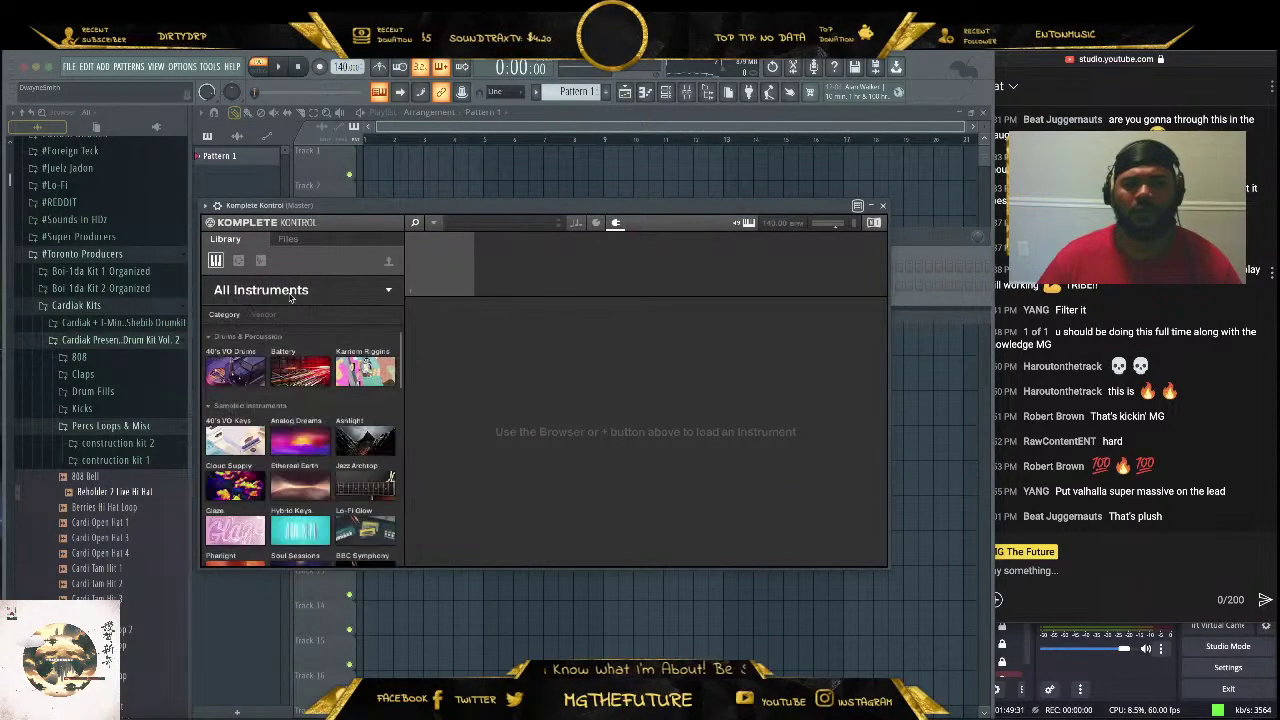
Try Ashlight's Piano / Keys preset Cold Keys in Komplete Kontrol and replace it with the Looking Glass preset
click(348, 436)
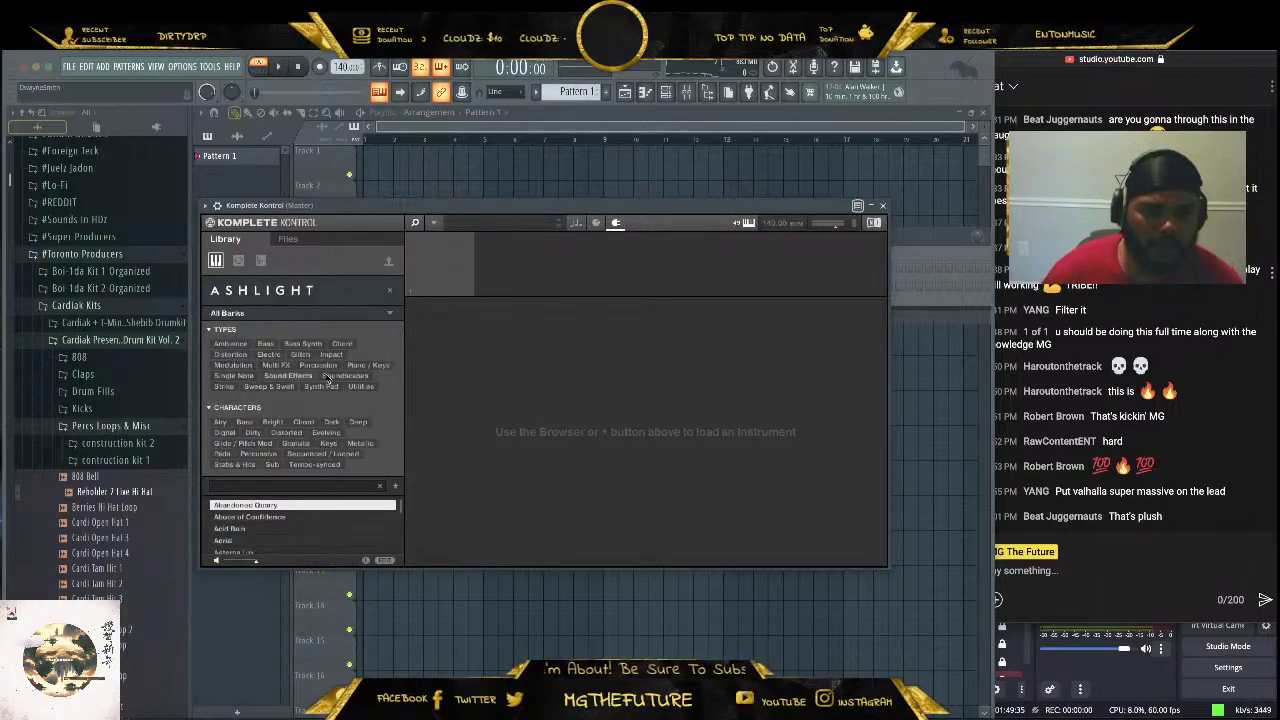
click(368, 365)
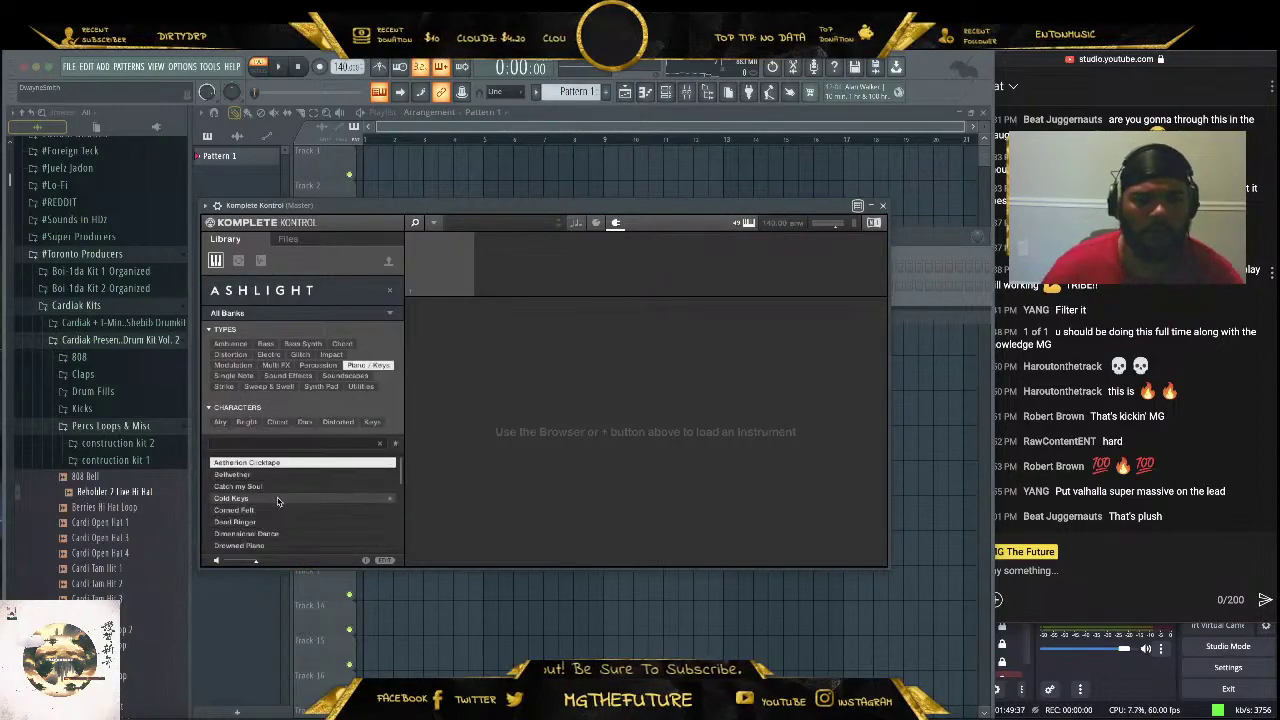
click(278, 499)
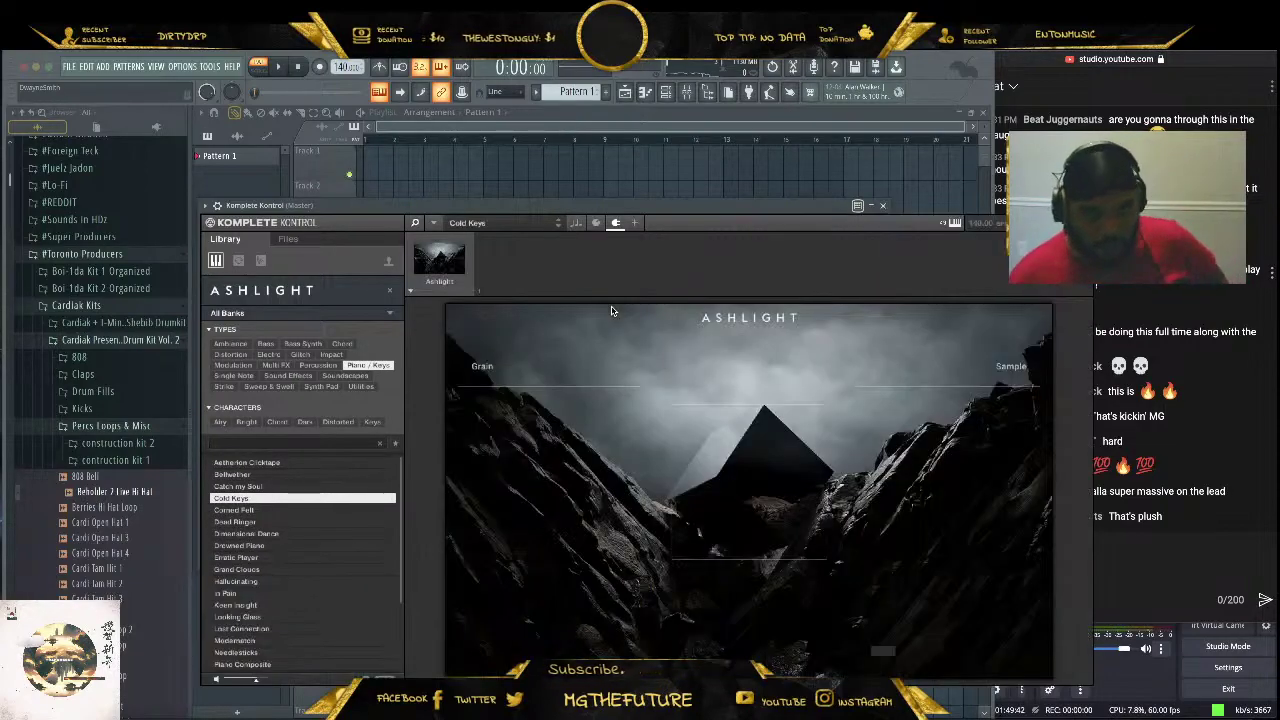
mouse_move(762, 220)
mouse_down()
mouse_move(589, 167)
mouse_move(603, 163)
mouse_up()
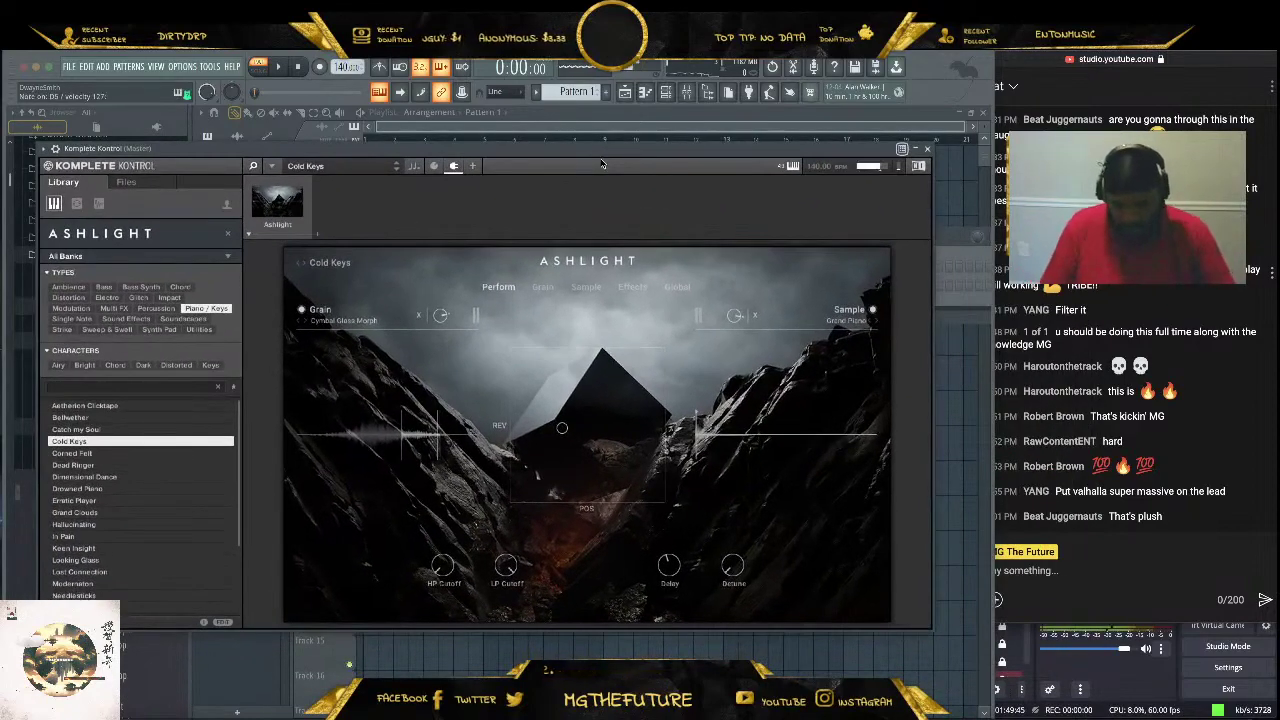
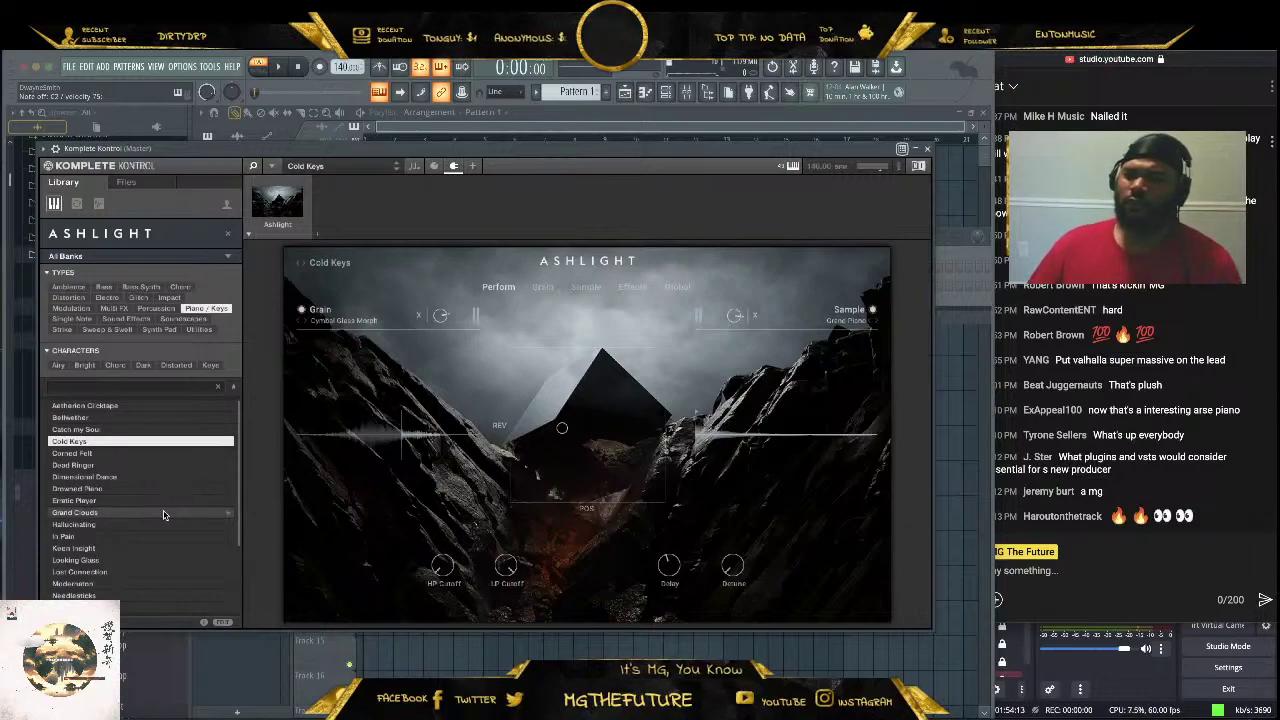
scroll(164, 515, down, 3)
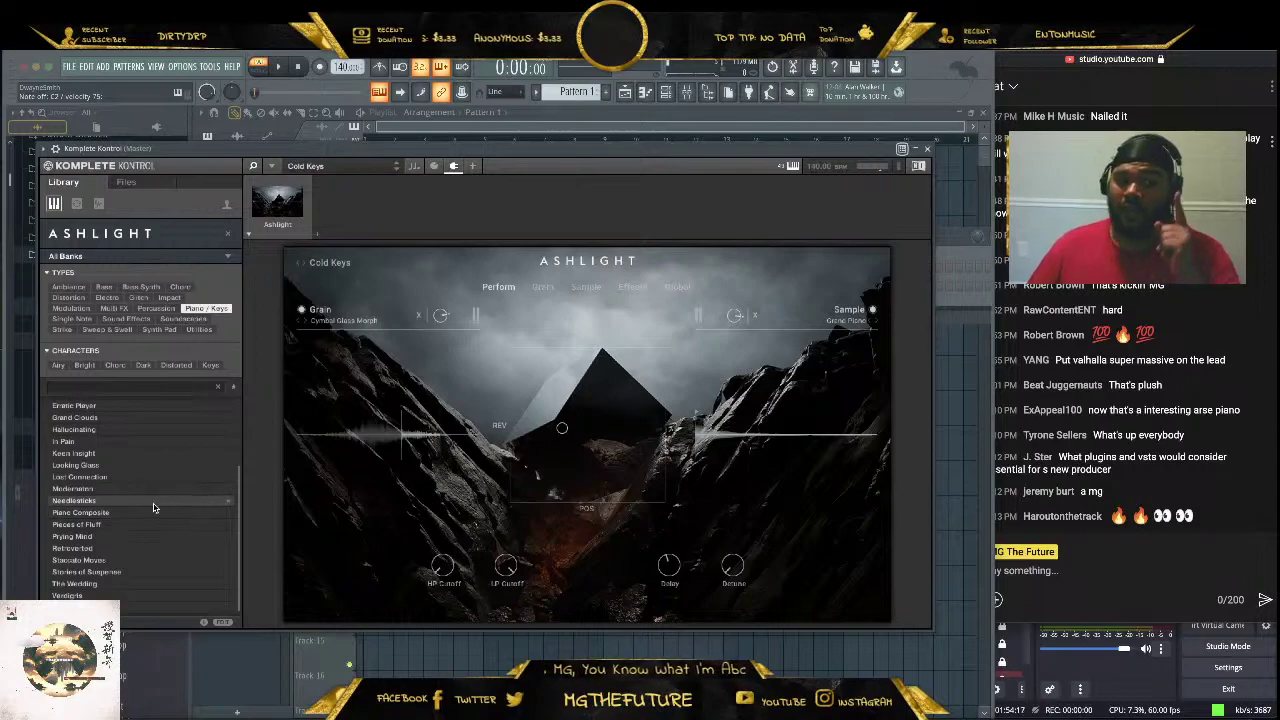
click(162, 466)
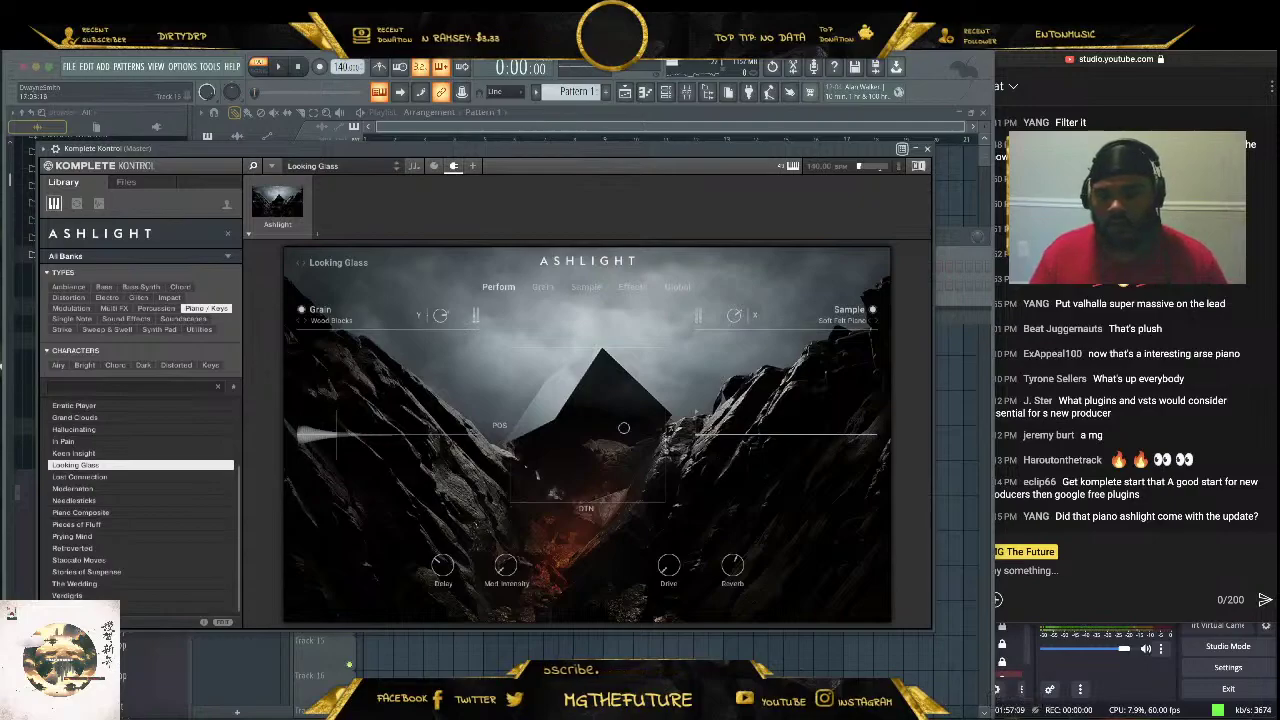
Examine the musical key chart in the zodiac sign.png image and minimise the browser and image windows
click(1084, 716)
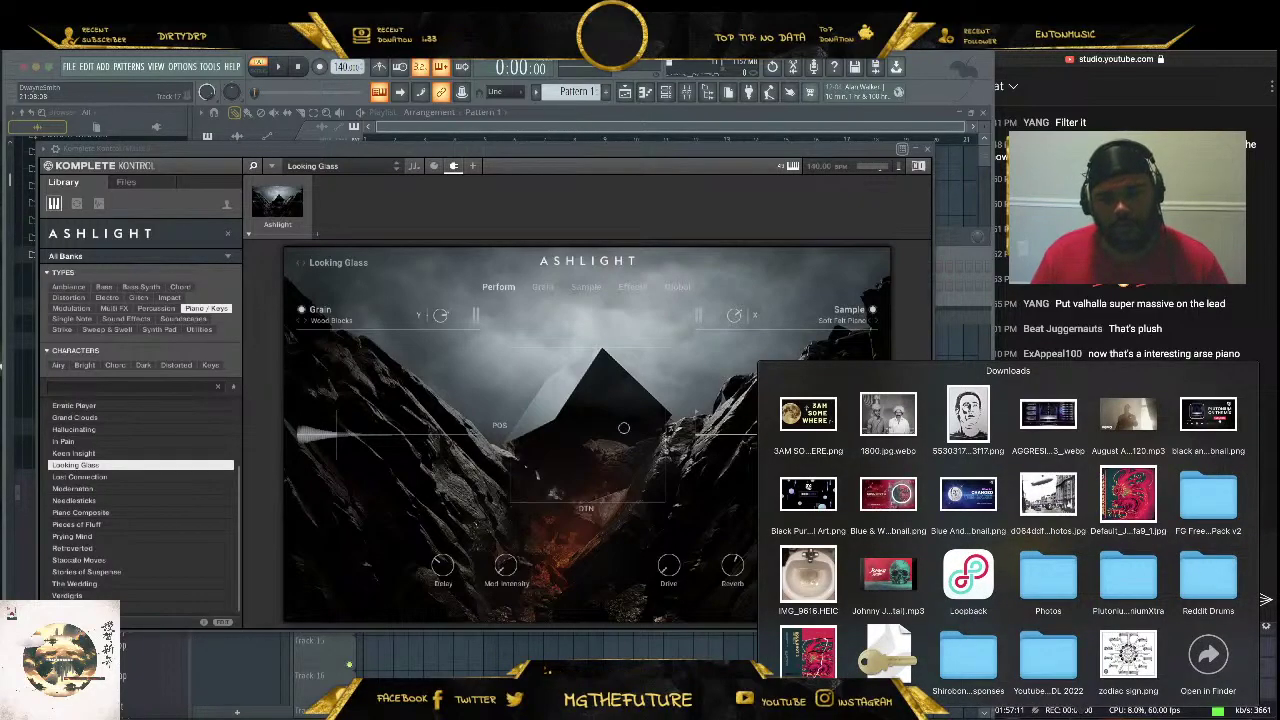
click(1156, 716)
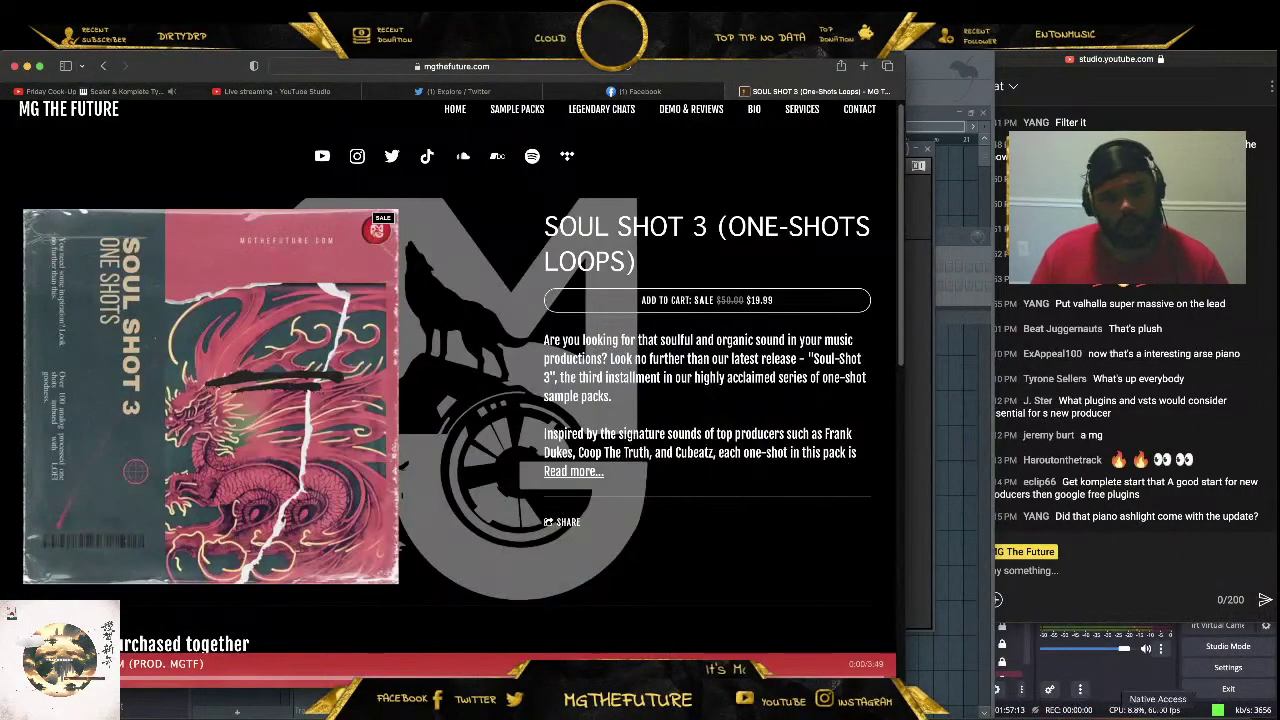
click(1221, 716)
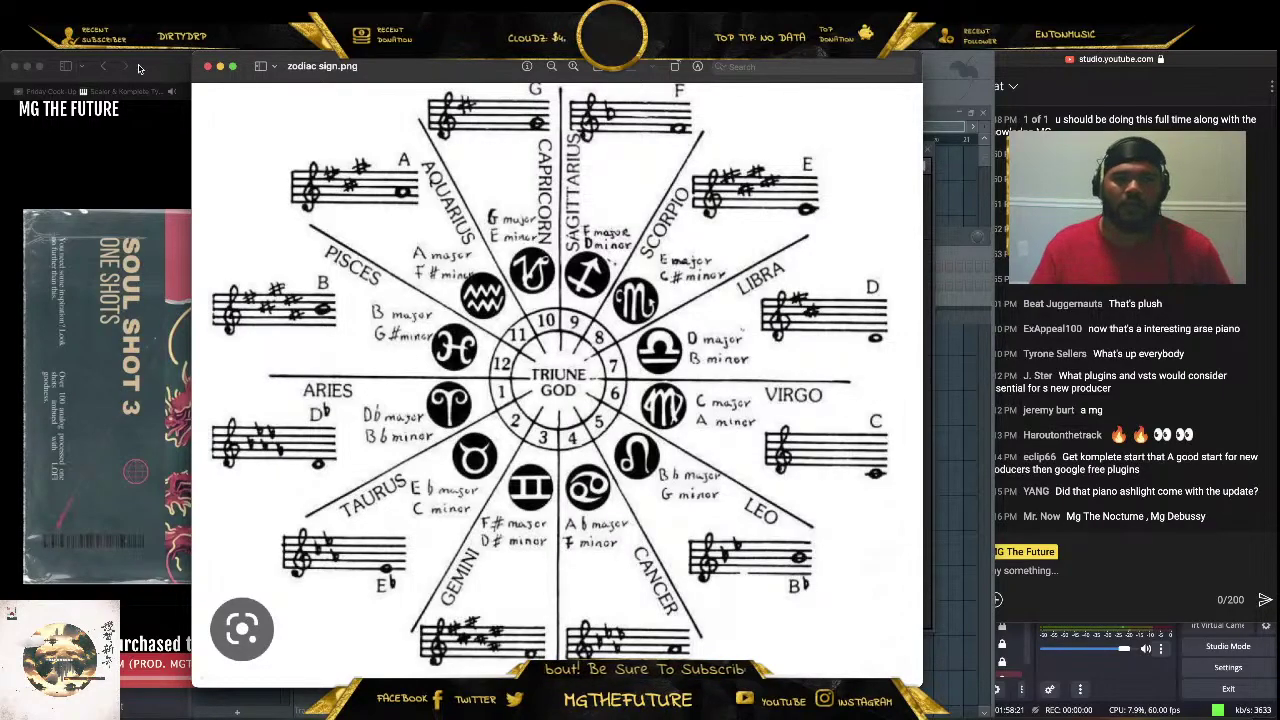
click(26, 66)
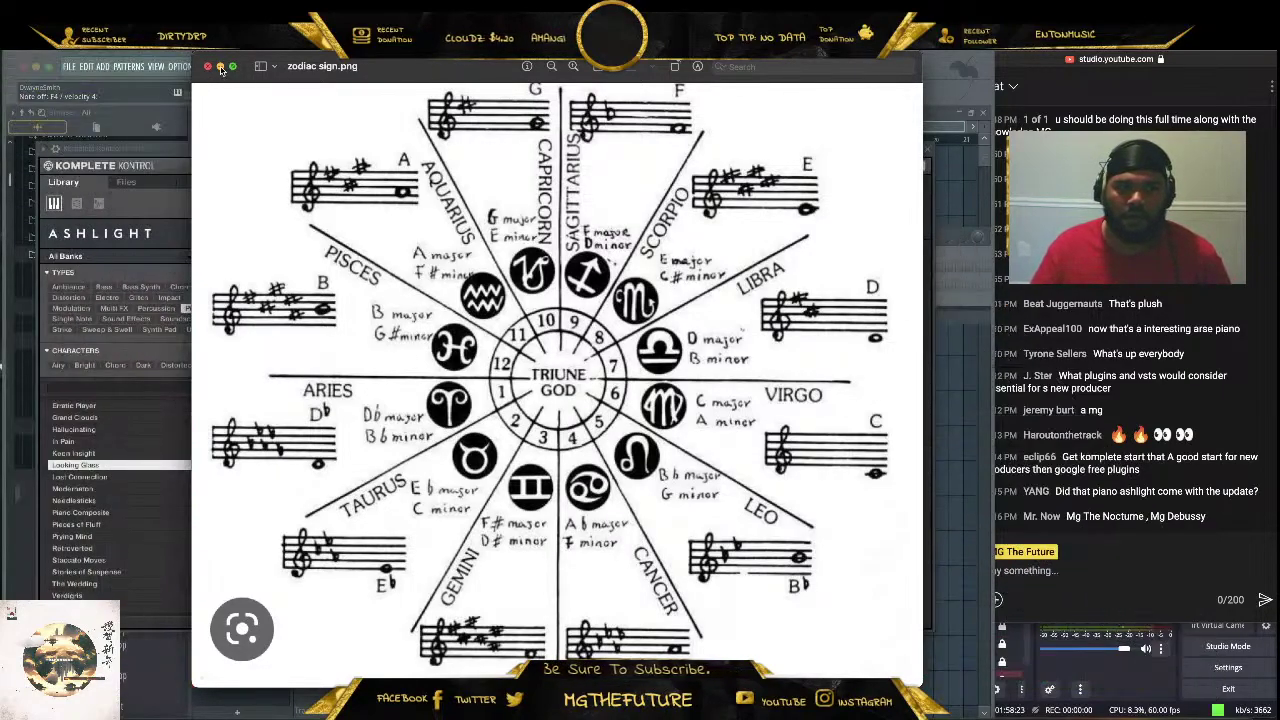
click(220, 67)
Load Pluto Clap from the Cardiak Claps folder in place of the Sampler and put claps on steps 9, 25, 41 and 57
click(929, 150)
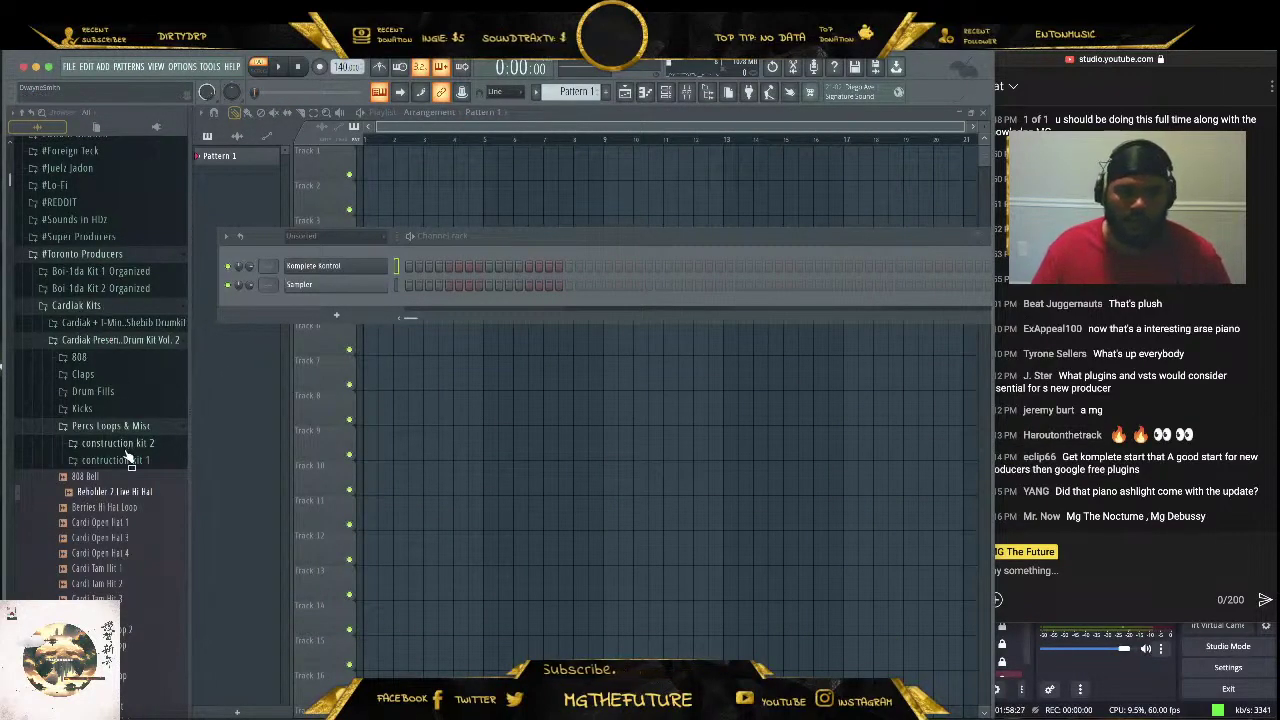
click(110, 426)
click(83, 374)
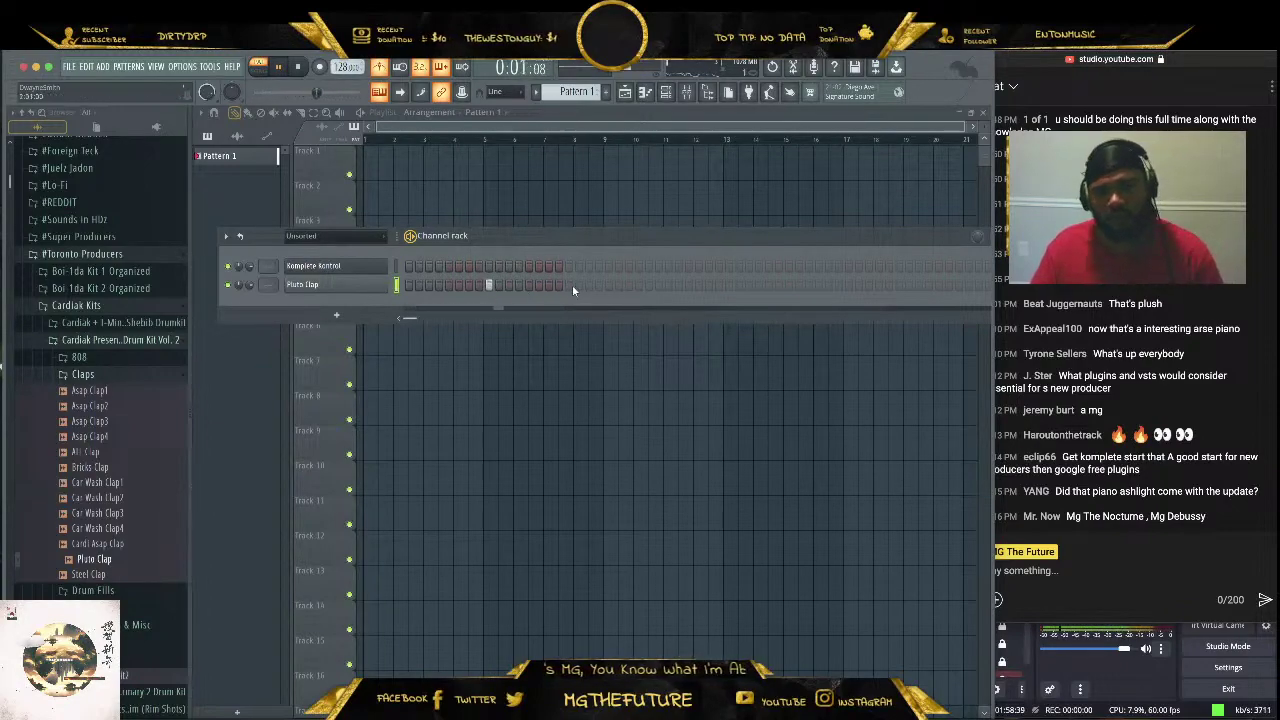
click(649, 284)
click(809, 285)
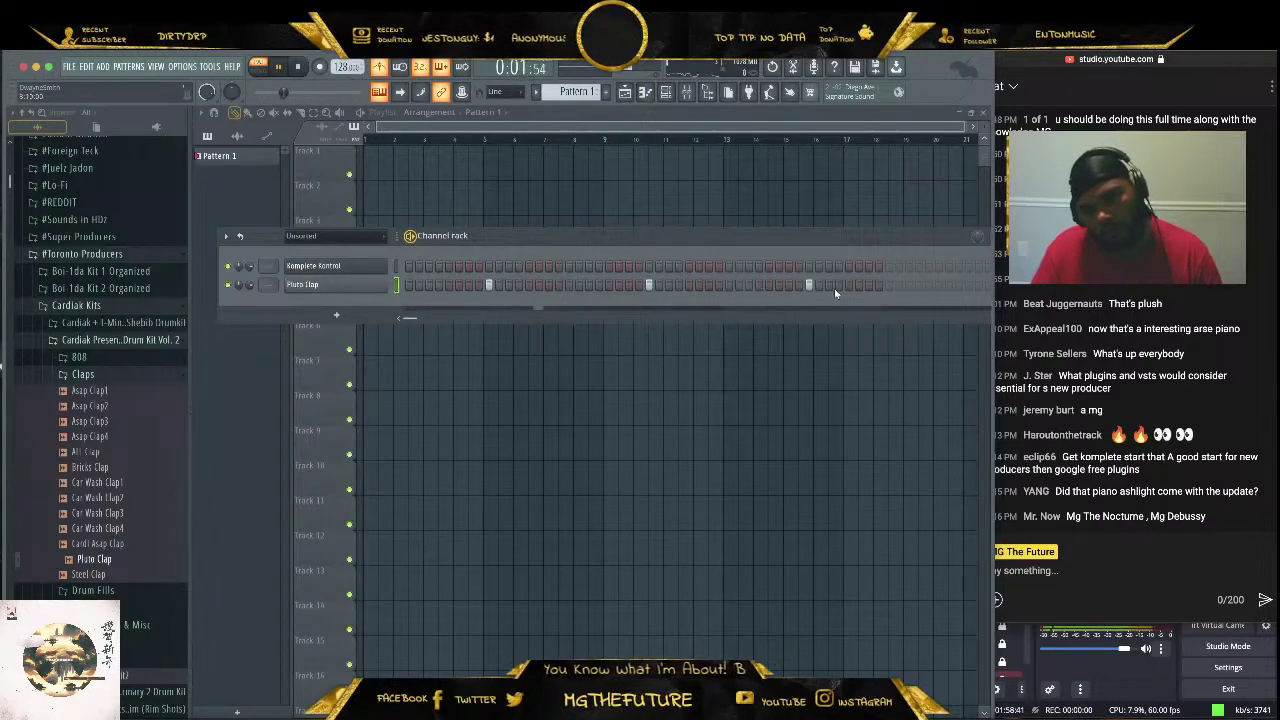
click(967, 285)
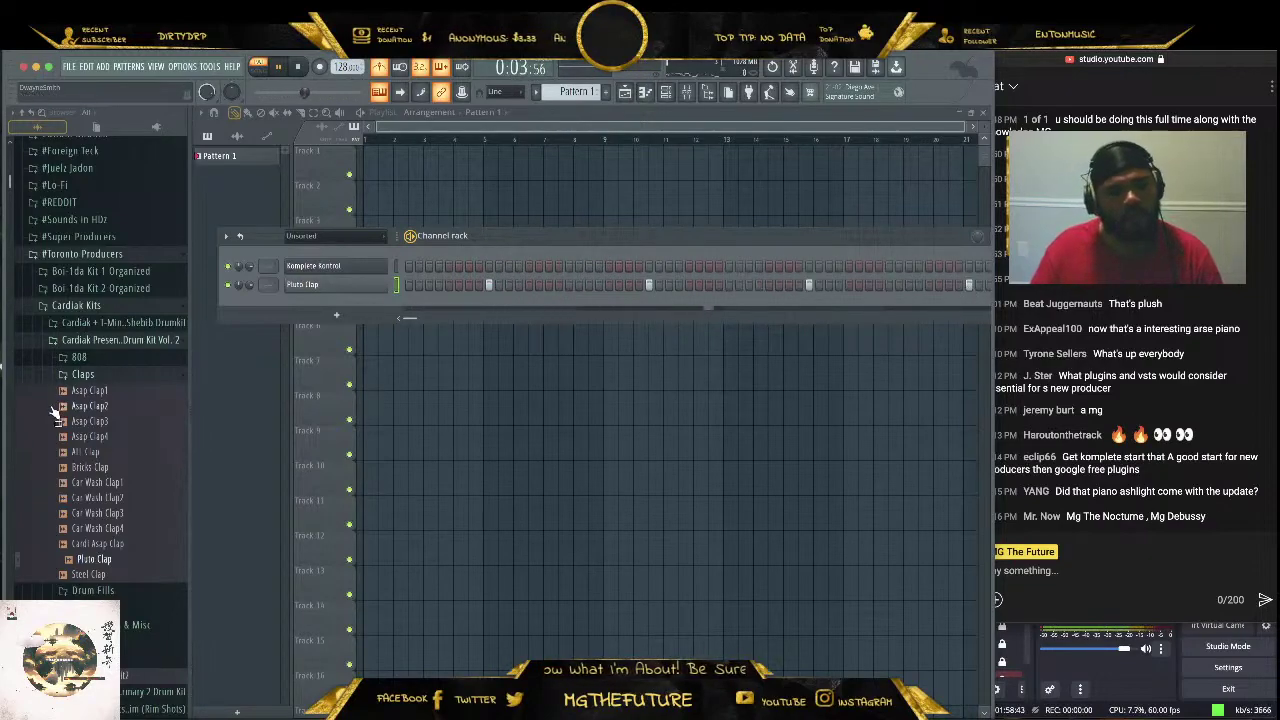
Place Pattern 1 at bar 1 on Track 1 and the Vanilla Sky Hi Hat Loop from Percs Loops & Misc at bar 1 on Track 2
click(84, 377)
click(133, 428)
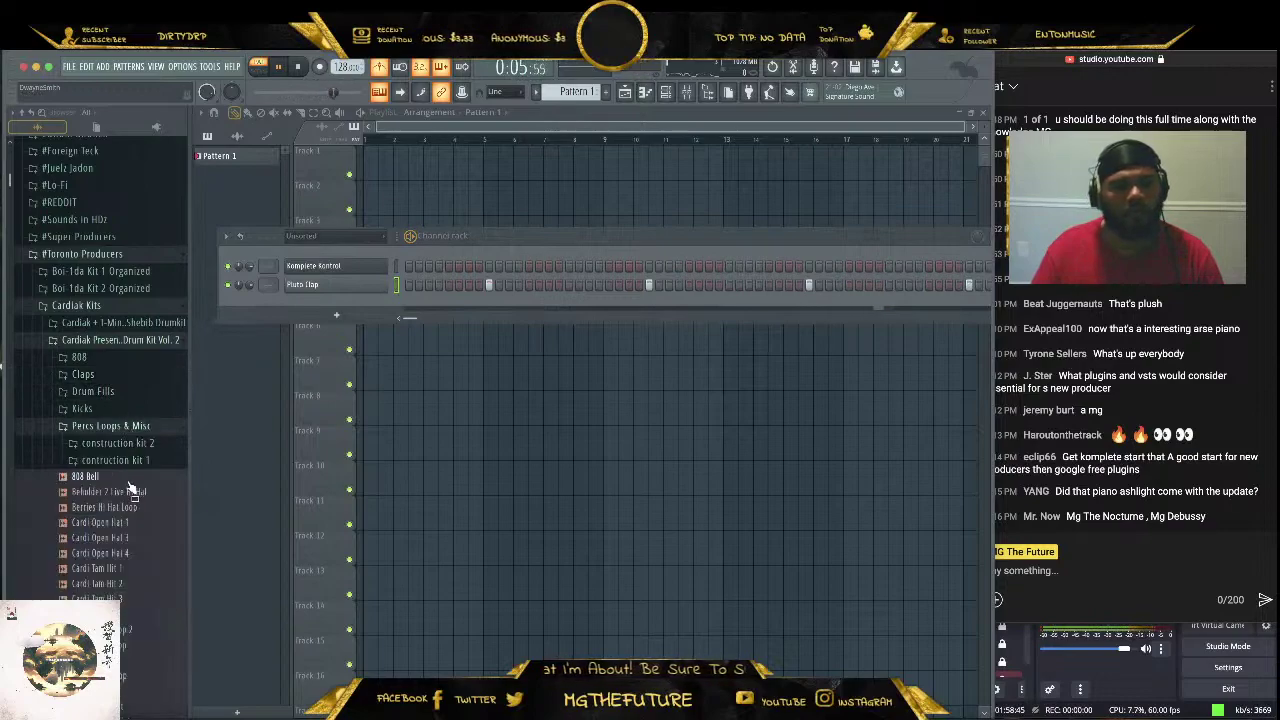
scroll(130, 500, down, 4)
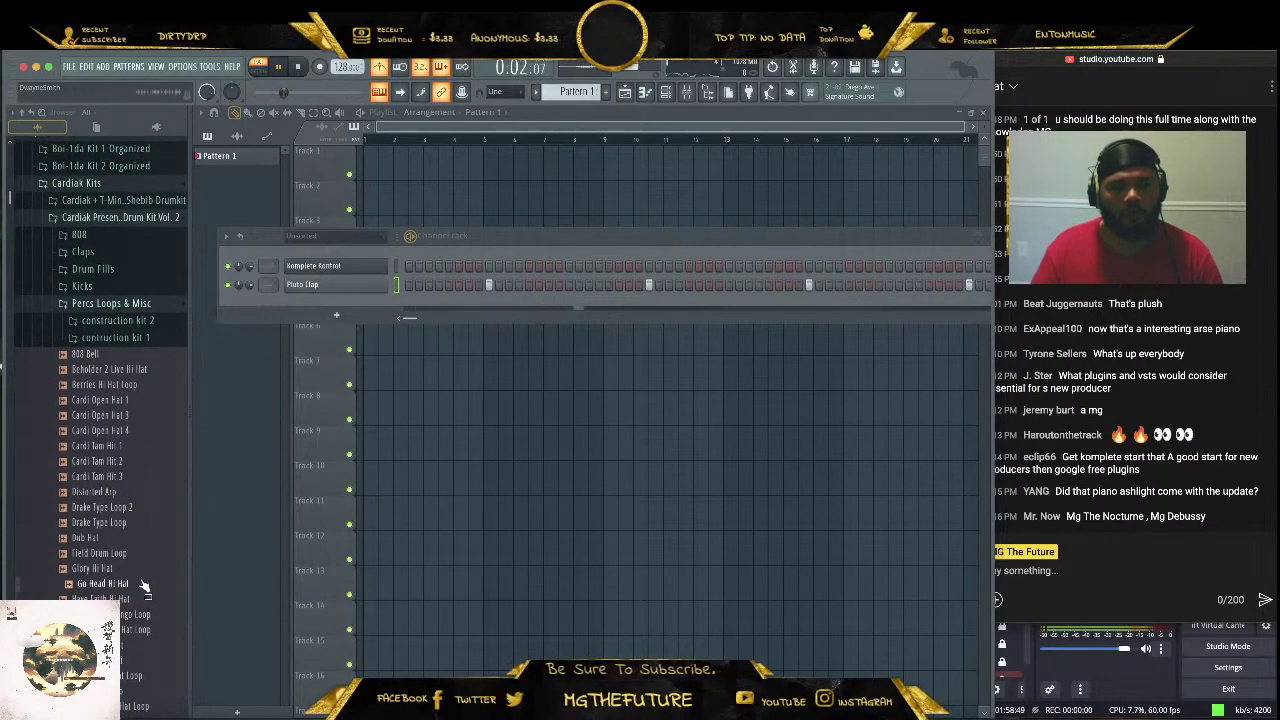
scroll(128, 650, down, 4)
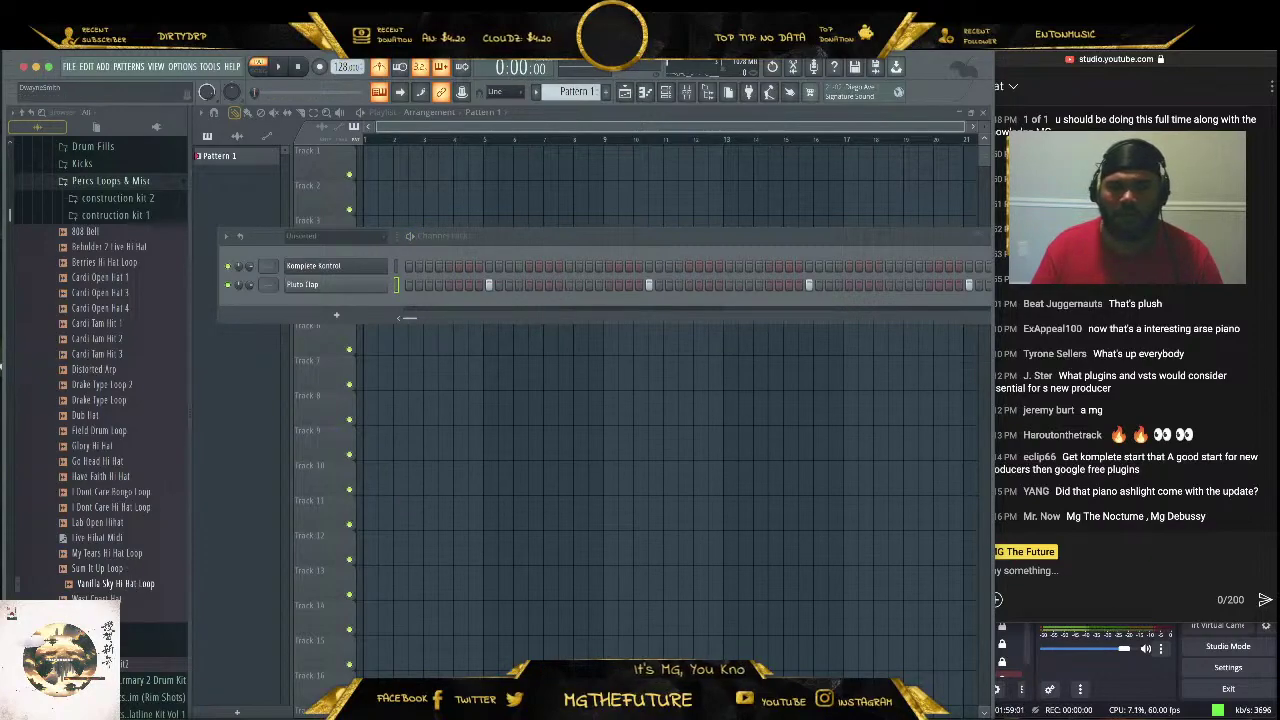
click(437, 165)
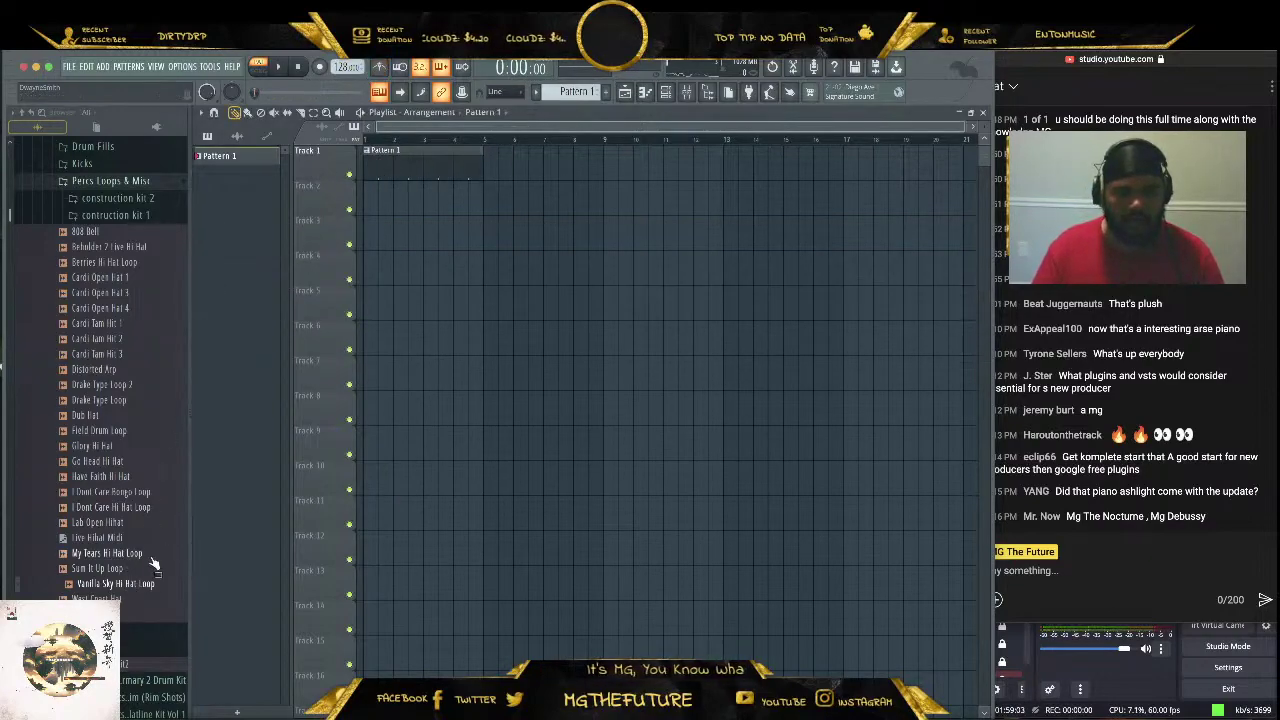
drag(425, 259, 390, 203)
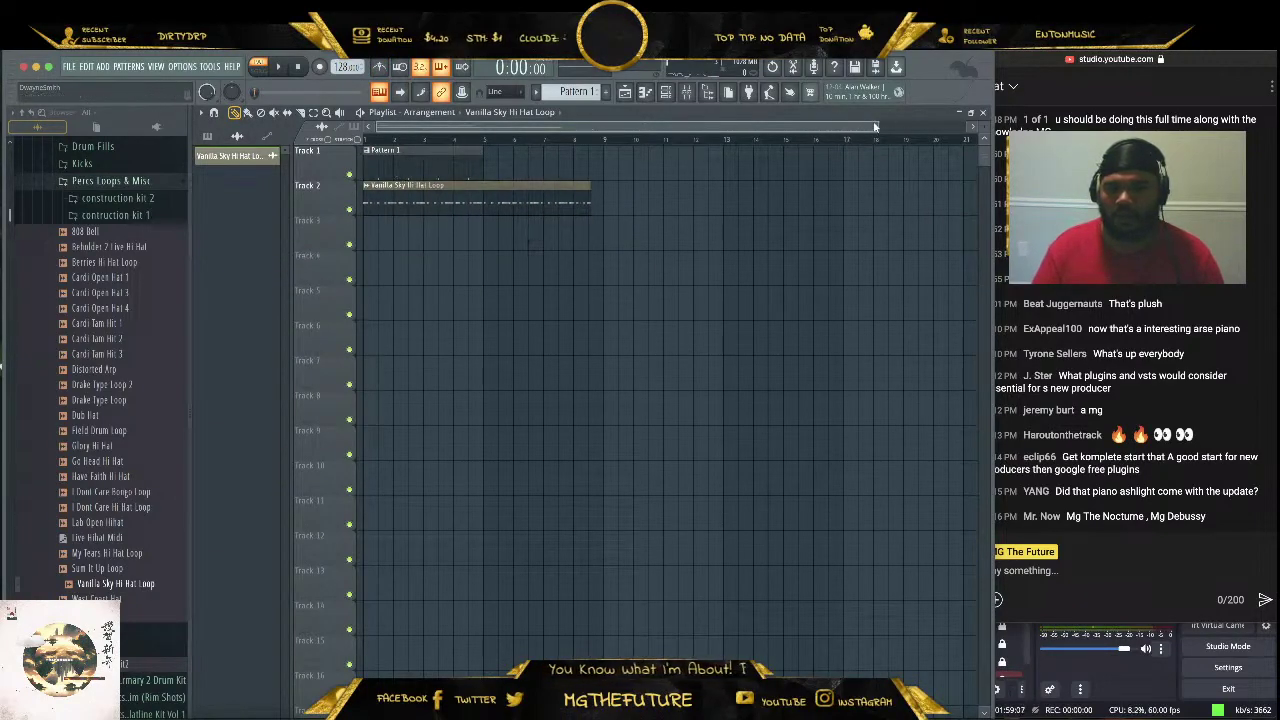
Increase the height of Track 2 and play the arrangement from the start in song mode
drag(874, 127, 566, 127)
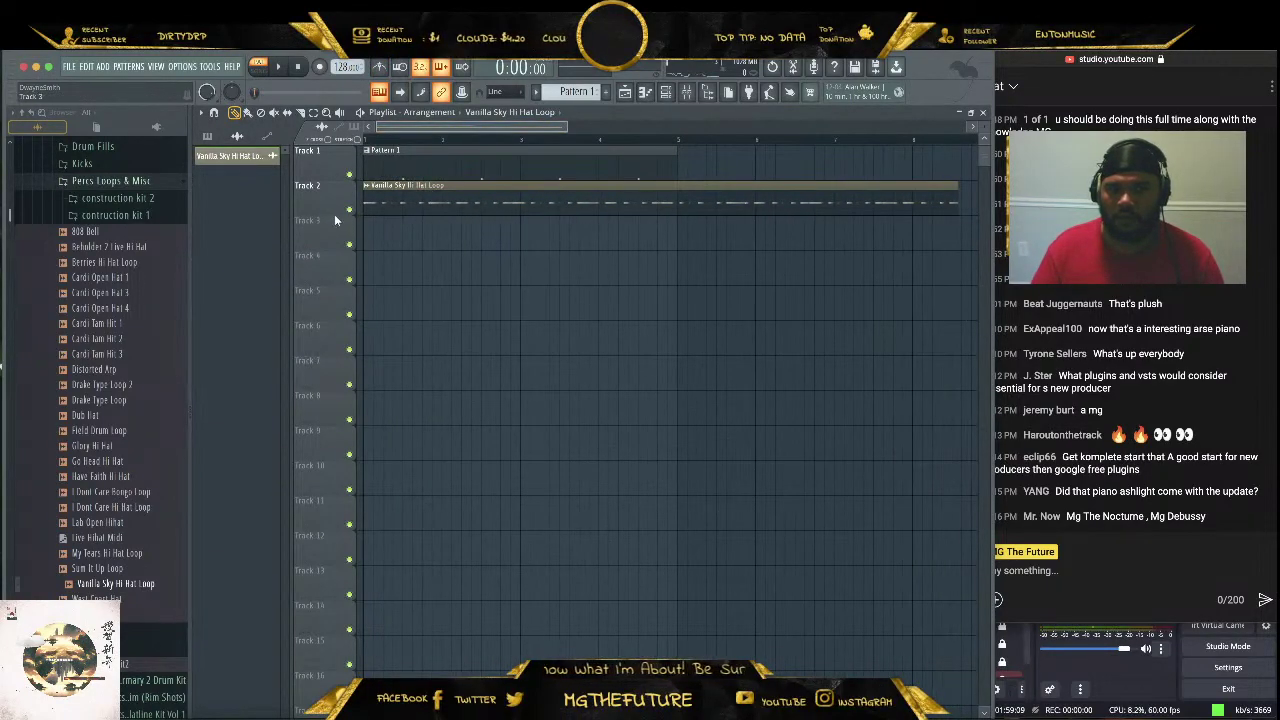
drag(334, 214, 325, 350)
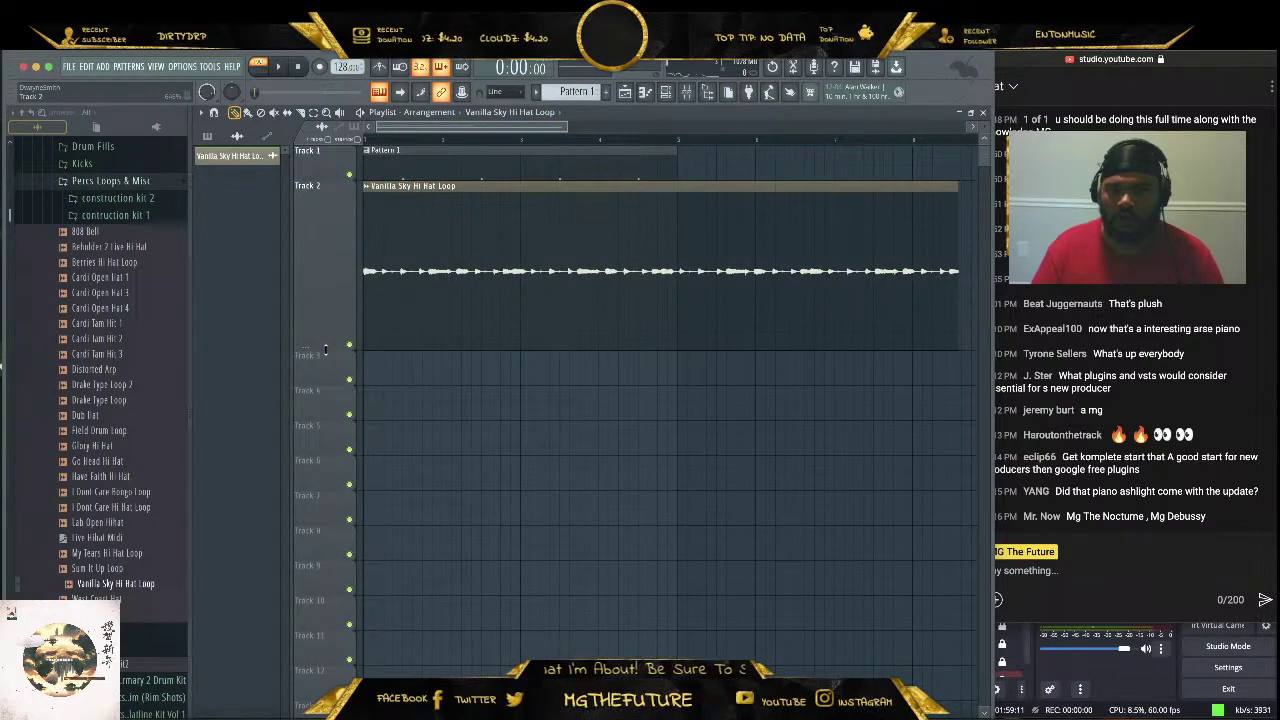
click(258, 68)
key(space)
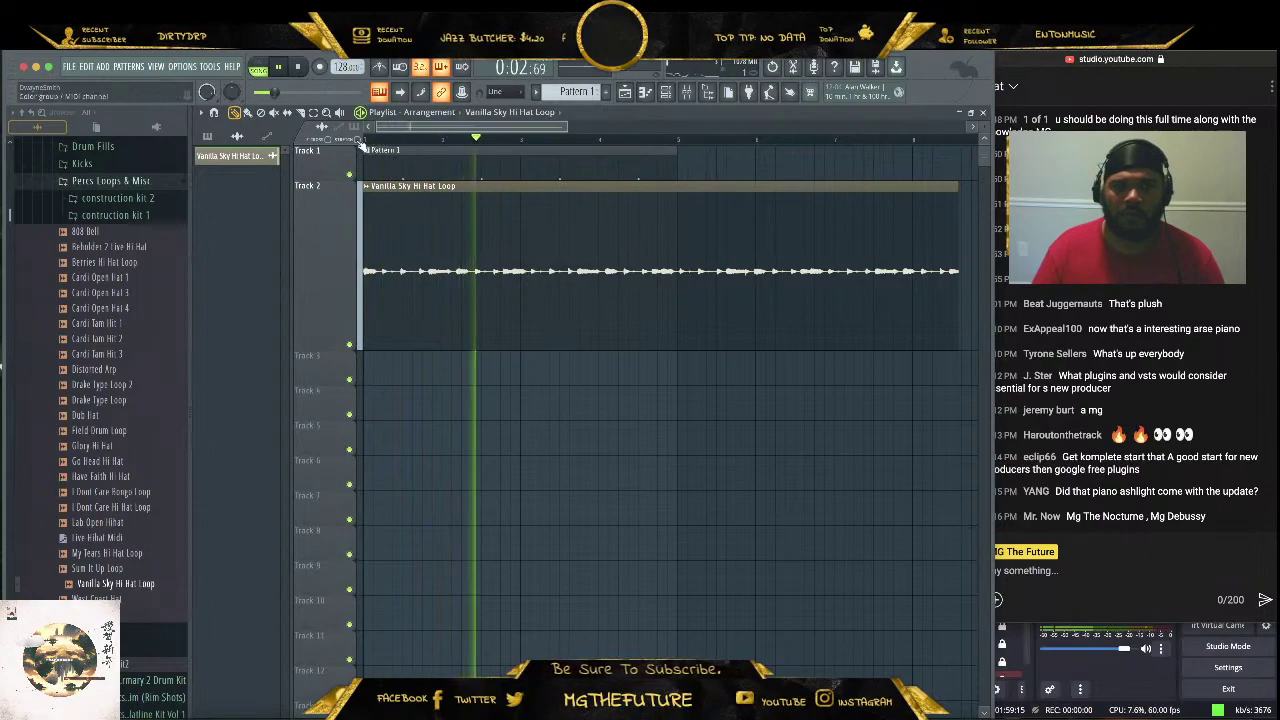
key(space)
key(space)
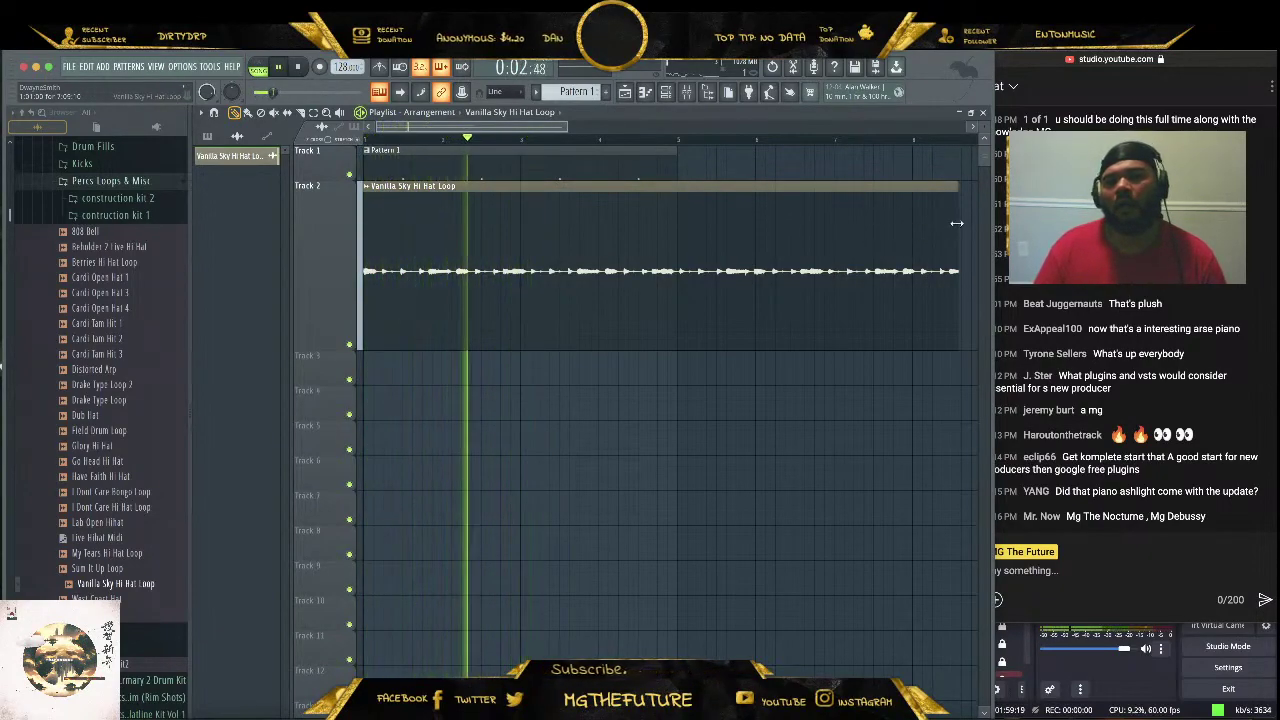
Stretch the Vanilla Sky Hi Hat Loop clip on Track 2 to end at bar 9 and play it back with the claps
drag(956, 223, 892, 232)
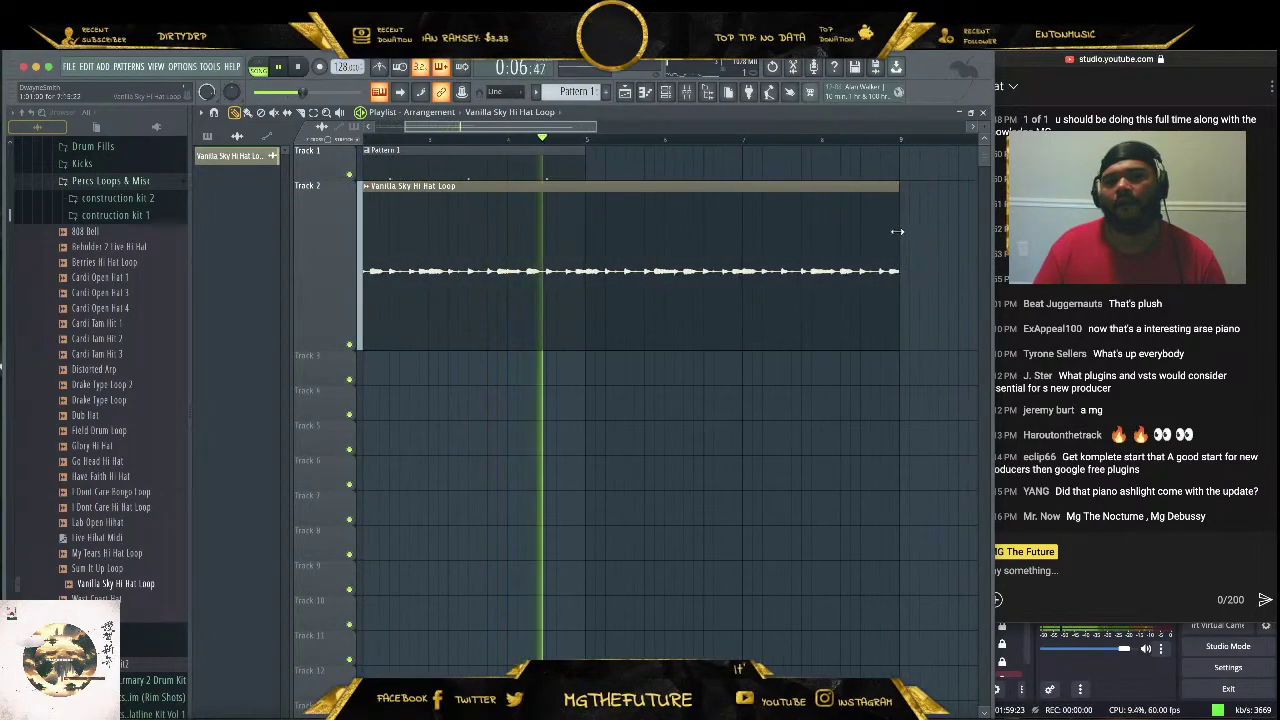
key(space)
key(space)
drag(597, 127, 627, 127)
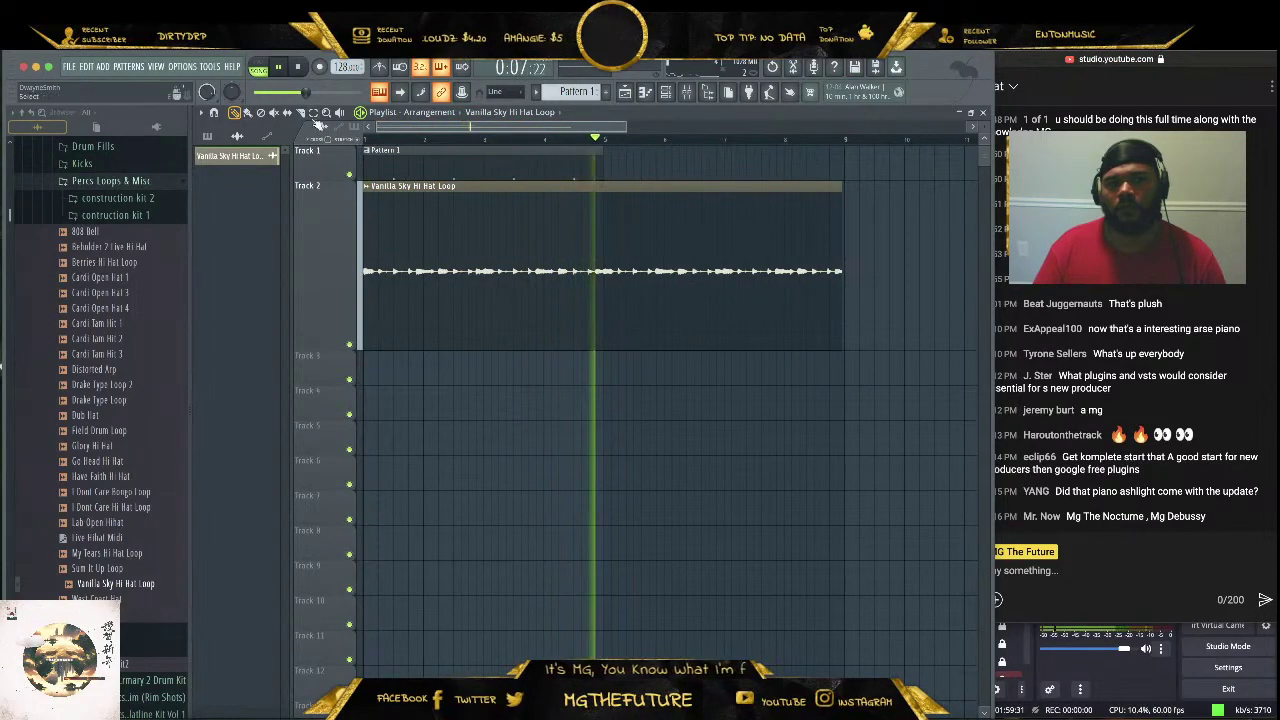
key(space)
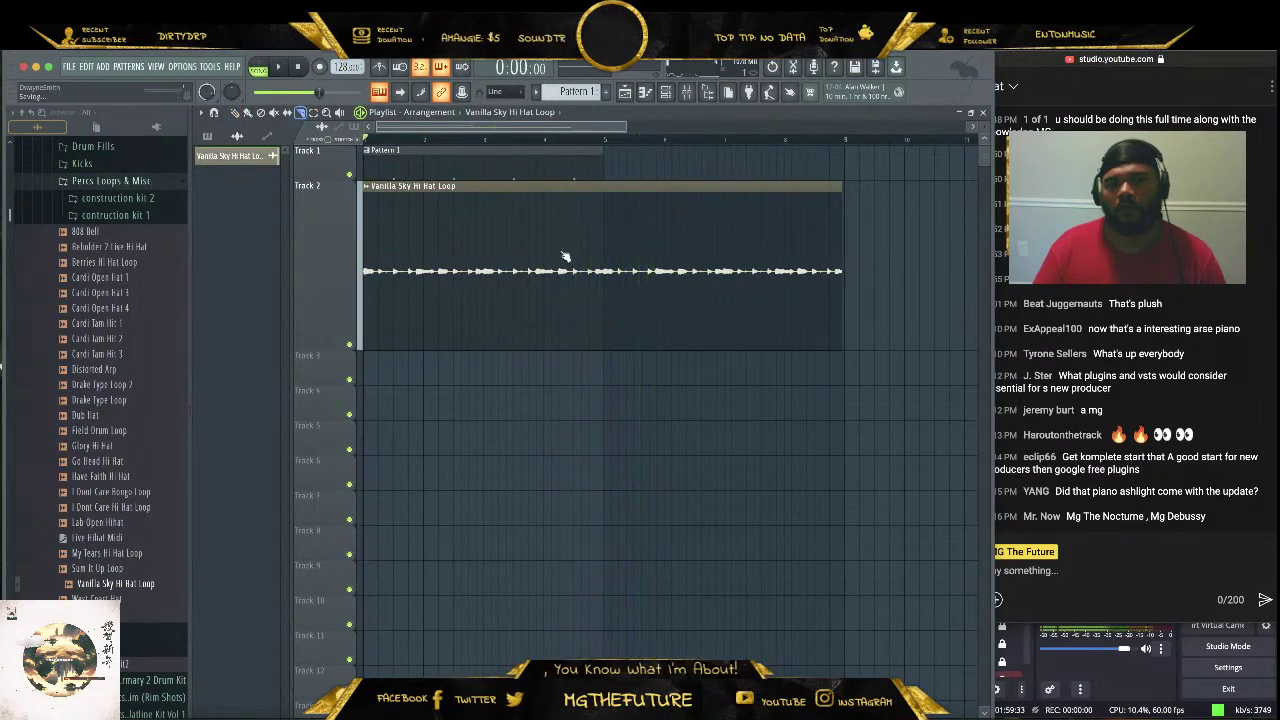
Slice the Vanilla Sky Hi Hat Loop clip at bar 5, delete its second half, and duplicate both tracks' clips to bar 5
drag(604, 371, 593, 193)
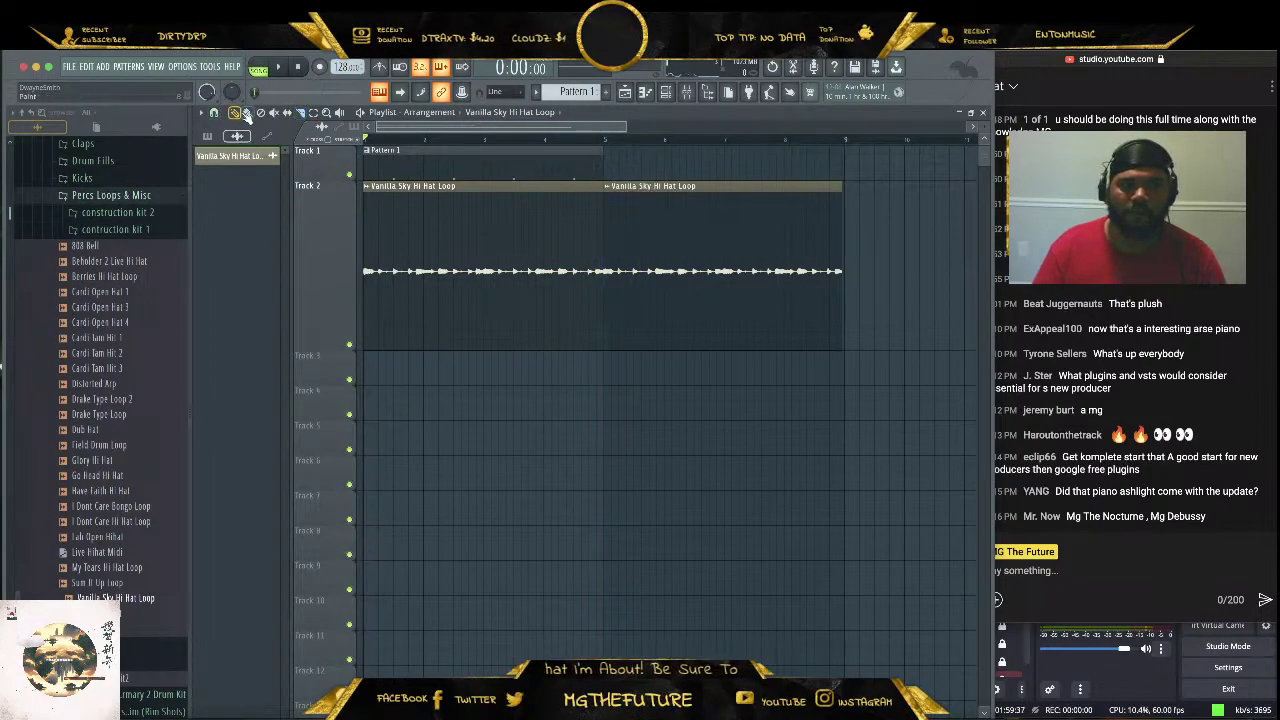
right_click(631, 230)
key(ctrl+a)
key(ctrl+b)
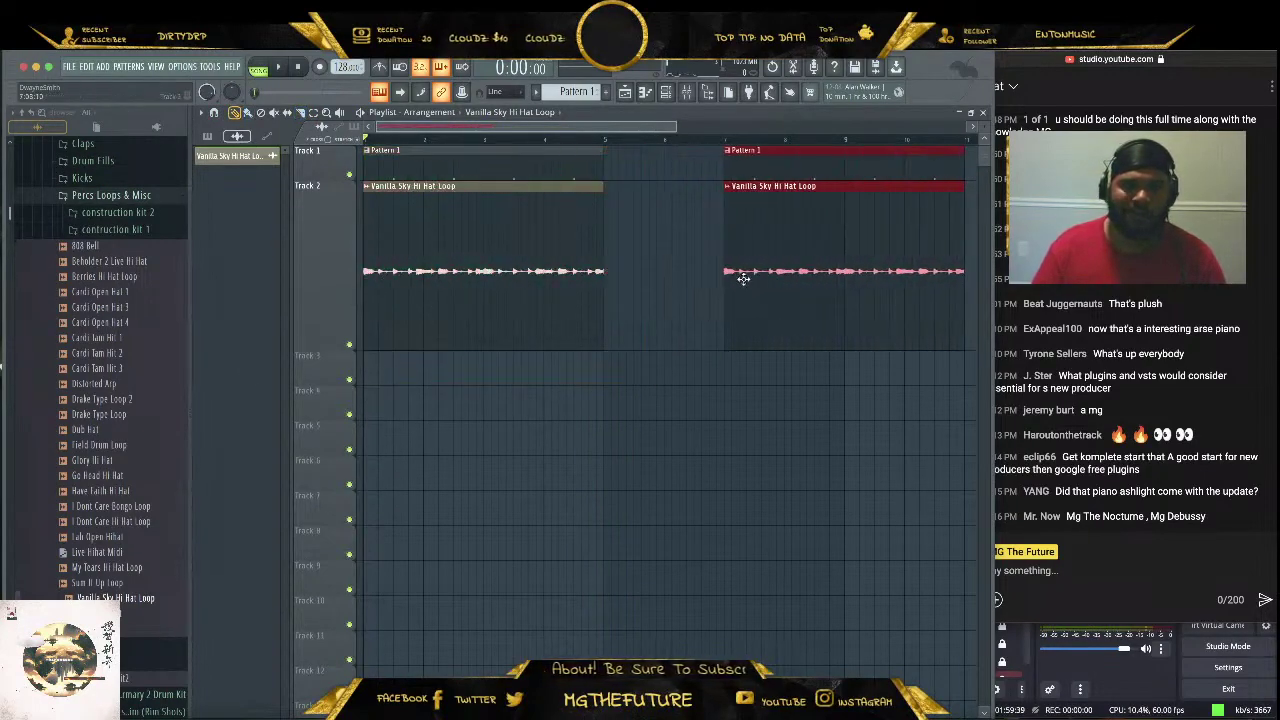
Load Caviar Snare from the Snares folder as a new channel and put snares on steps 9, 25, 41 and 57
click(666, 92)
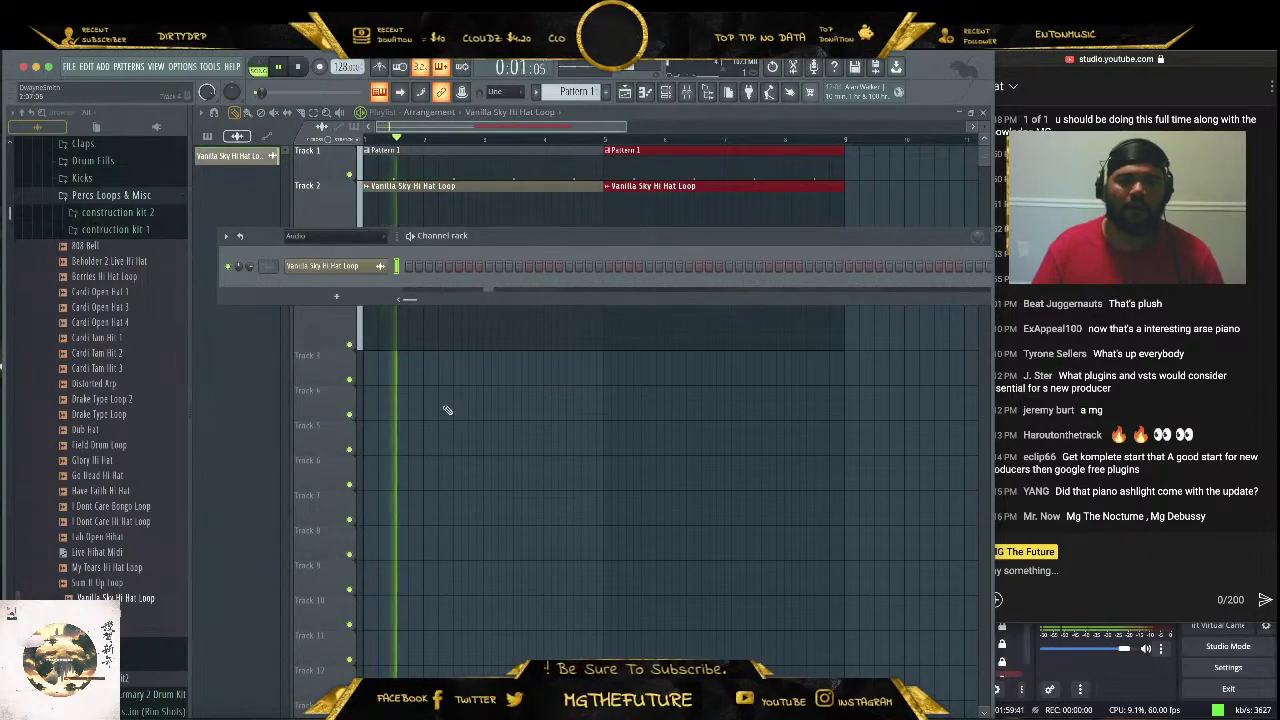
click(300, 278)
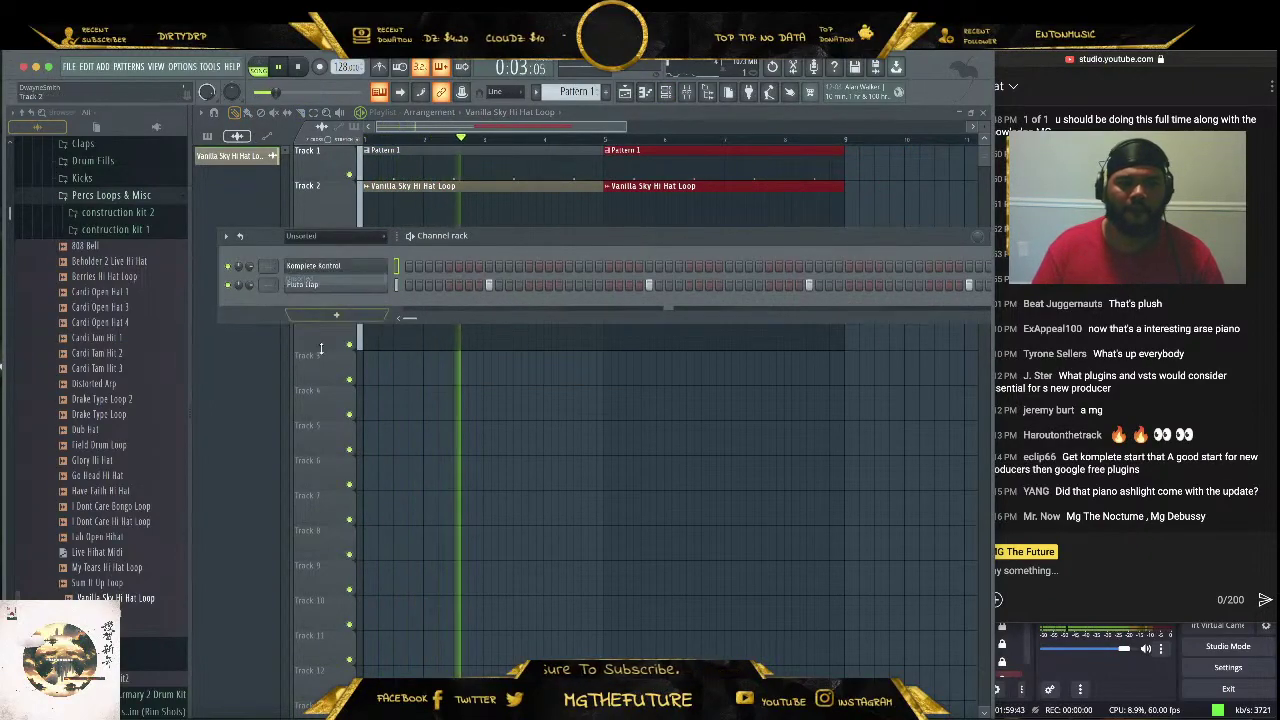
click(140, 199)
scroll(115, 320, up, 4)
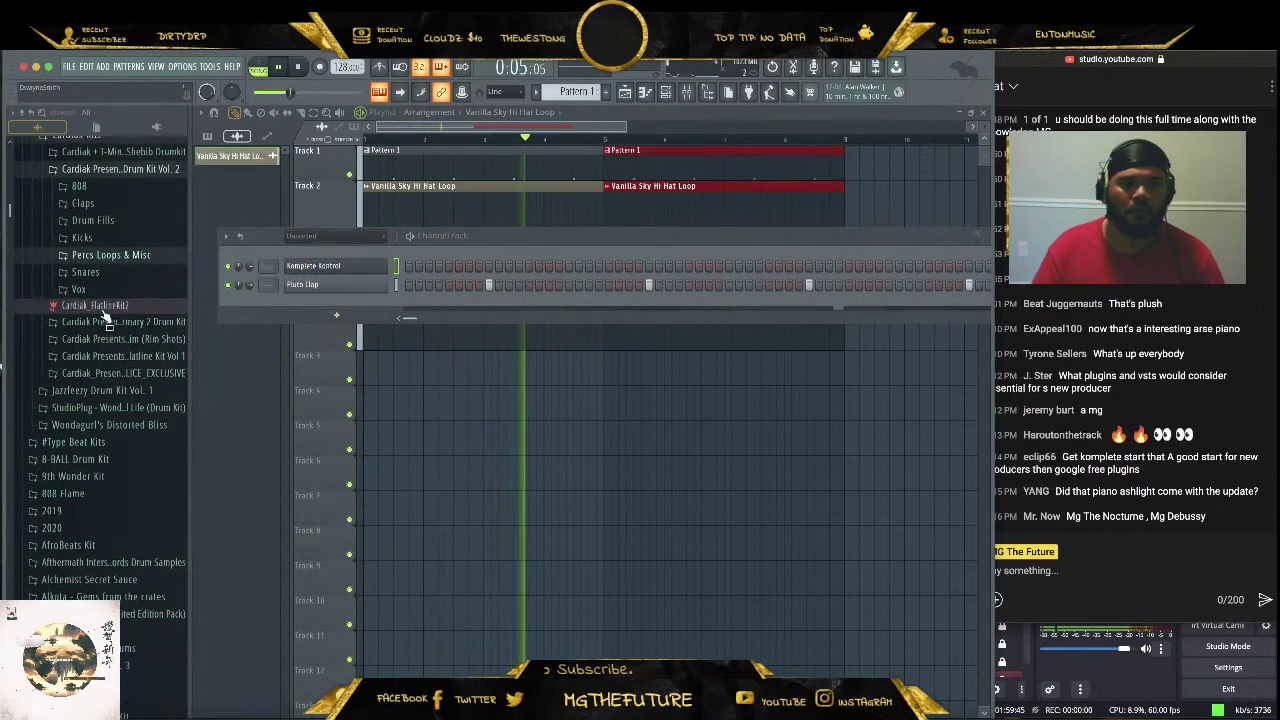
click(110, 398)
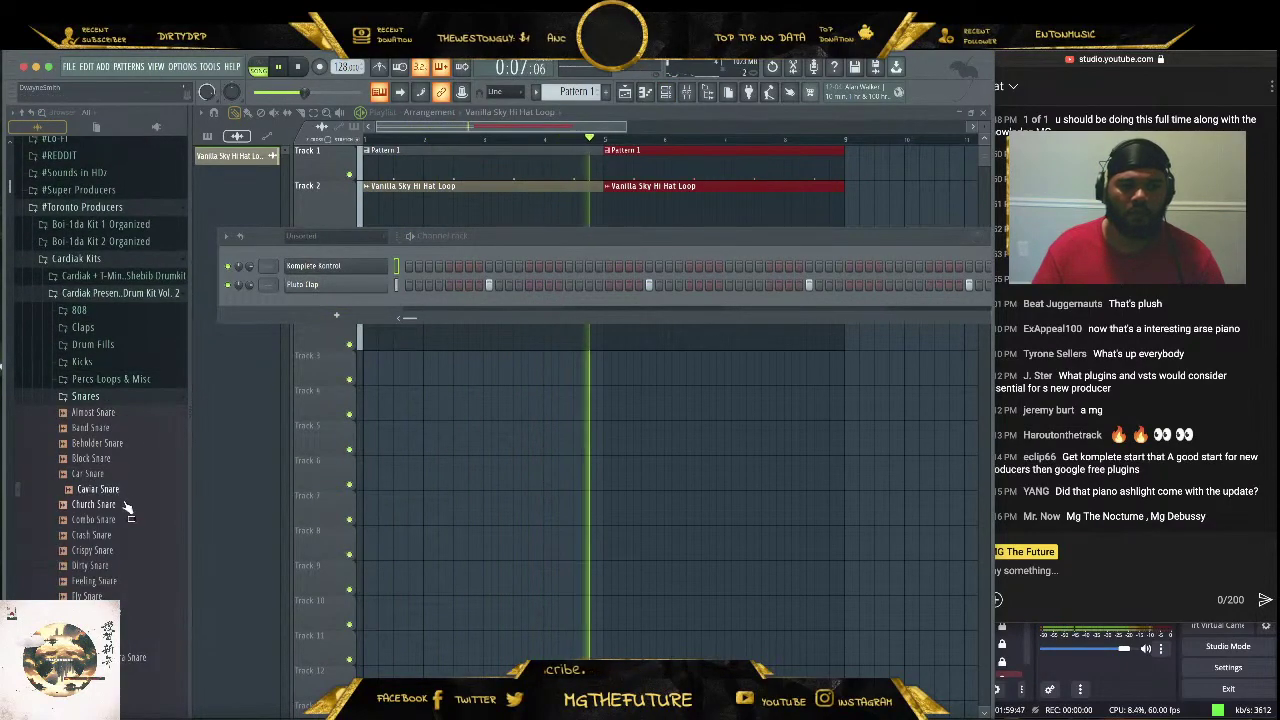
mouse_move(118, 491)
mouse_down()
mouse_move(285, 310)
mouse_move(310, 305)
mouse_up()
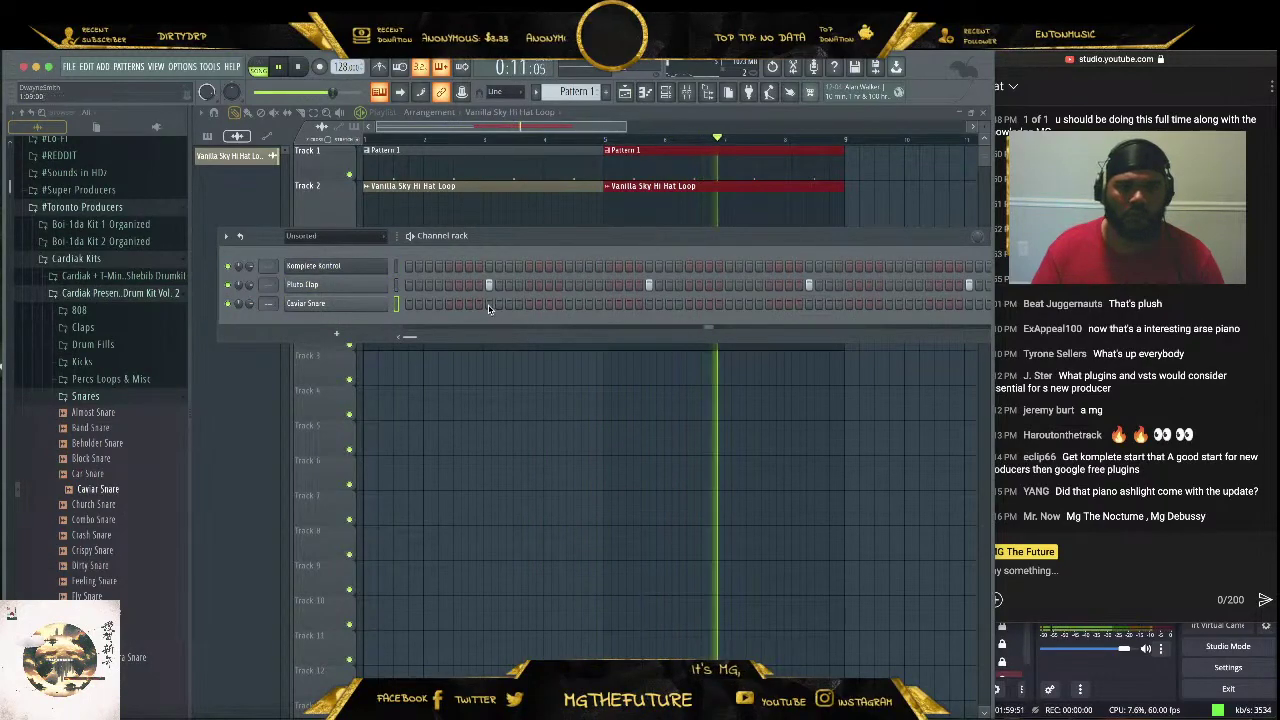
click(649, 304)
click(810, 304)
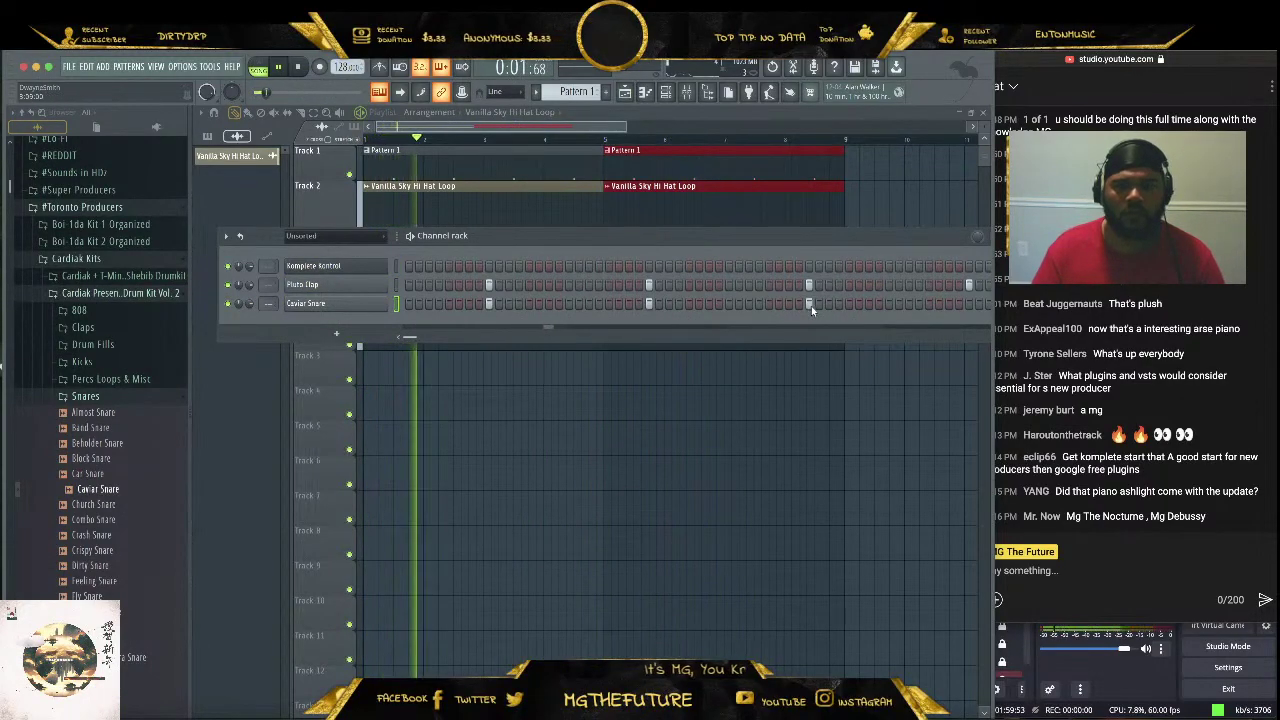
drag(871, 238, 777, 238)
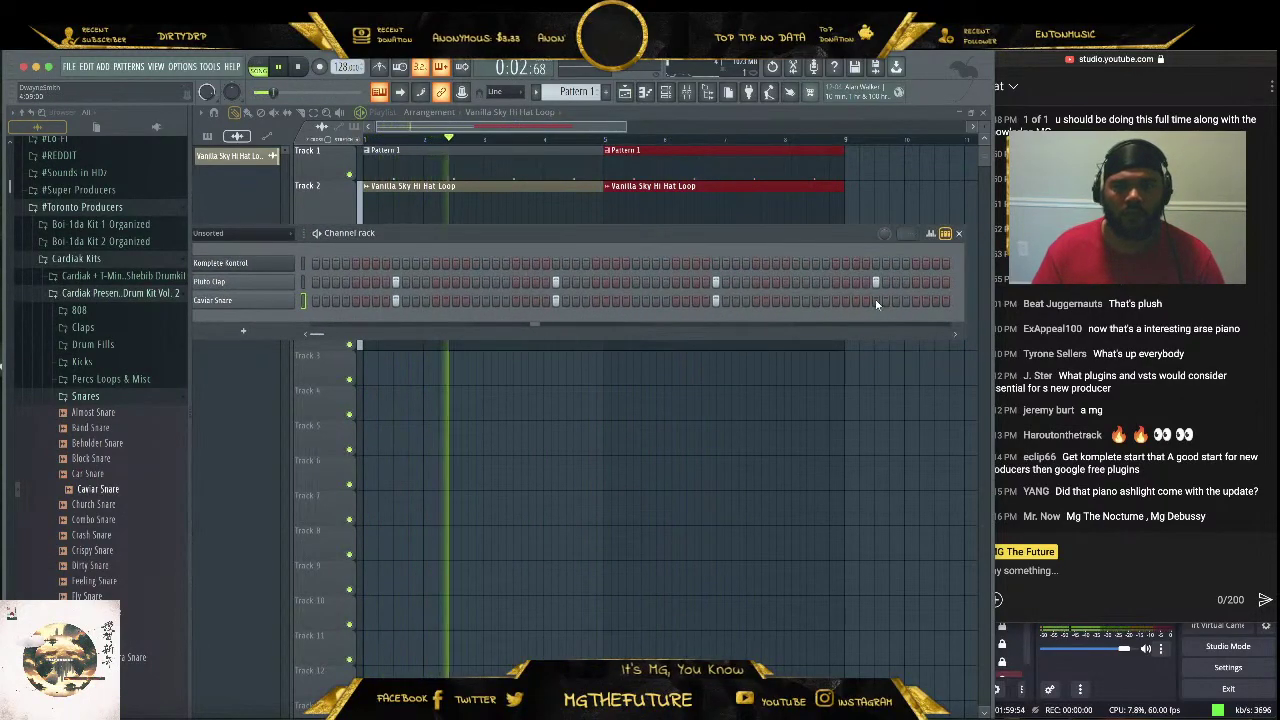
Load Beholder Kick from the Kicks folder as a new channel and put kicks on steps 7, 19, 21, 27, 29 and 33
click(90, 362)
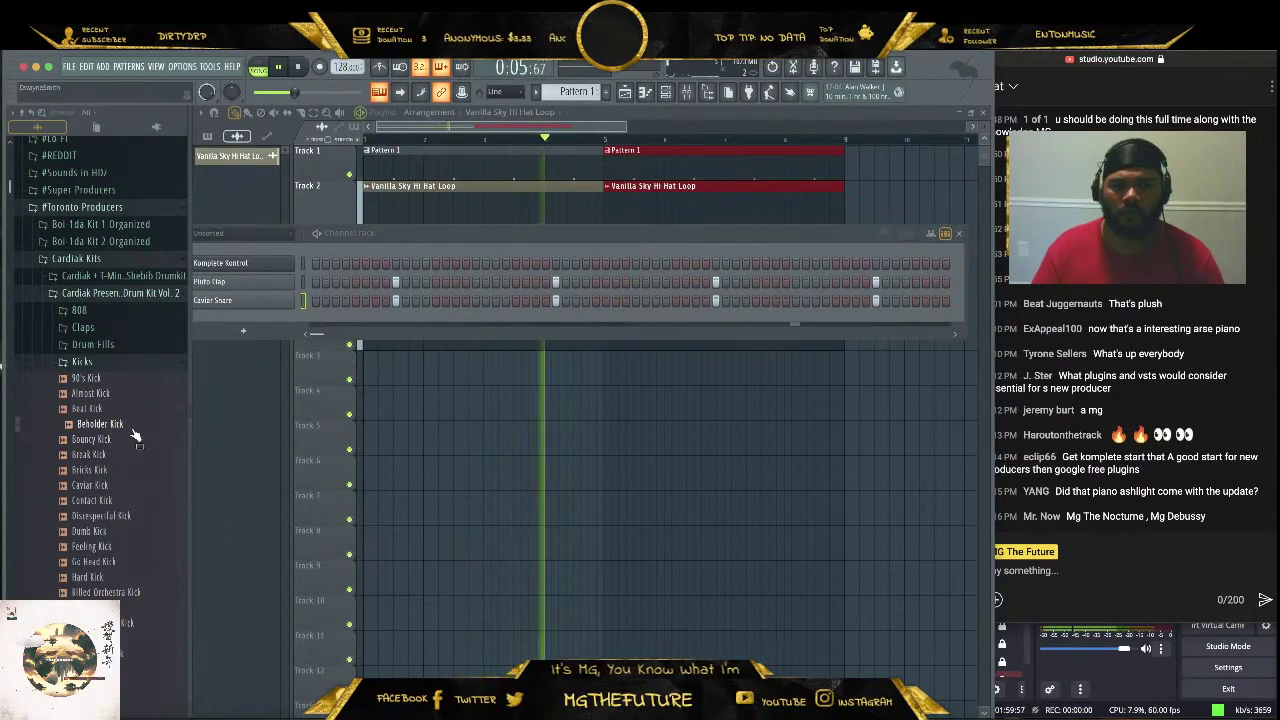
drag(130, 428, 265, 336)
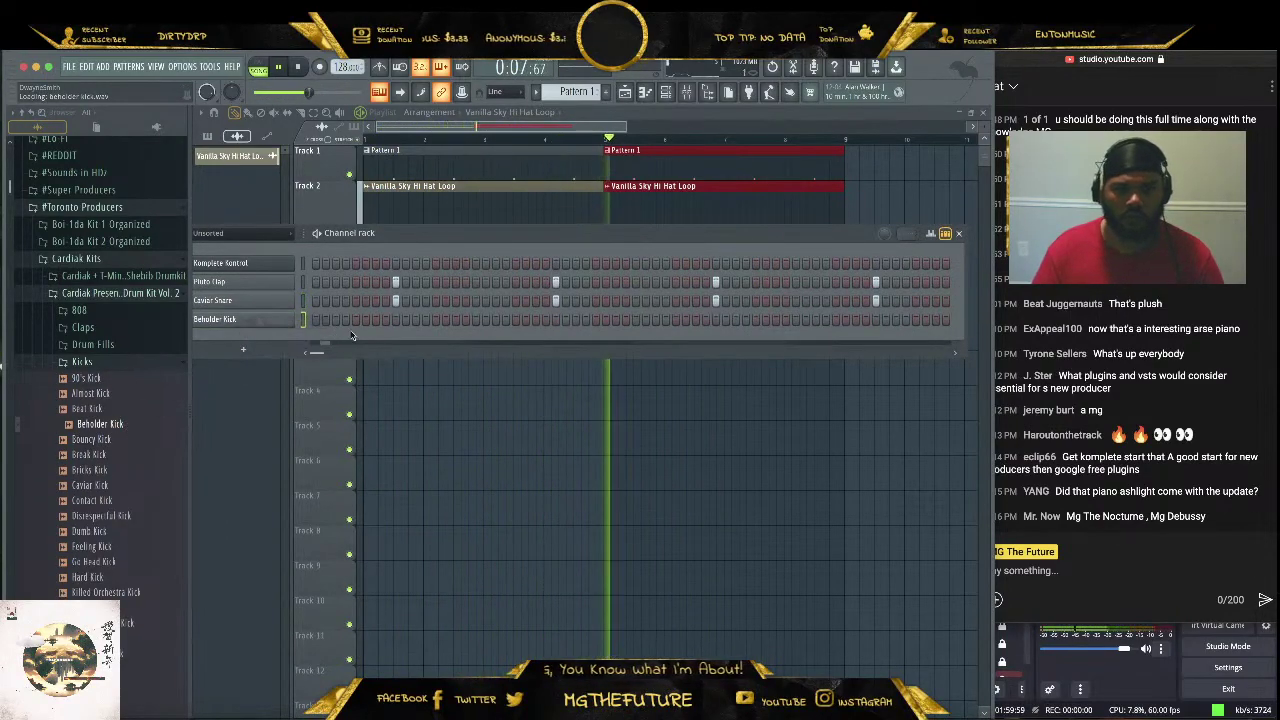
click(365, 319)
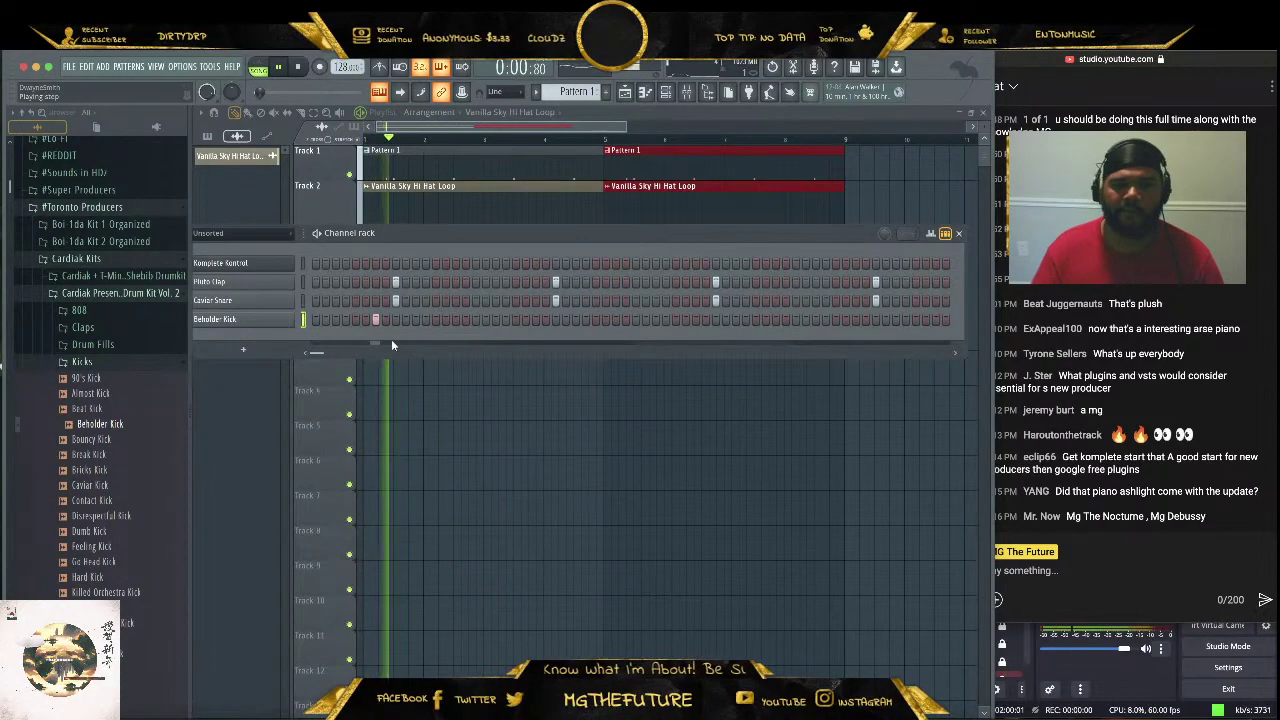
click(495, 319)
click(515, 319)
click(575, 319)
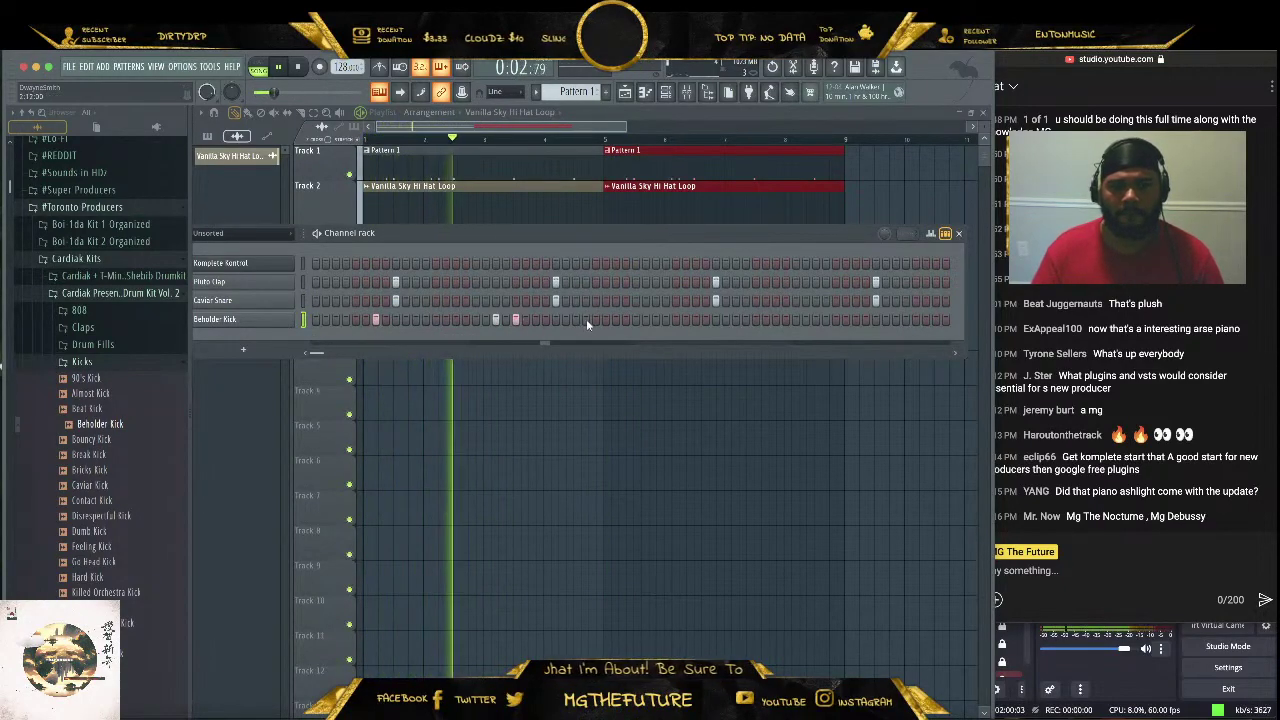
click(595, 319)
click(635, 319)
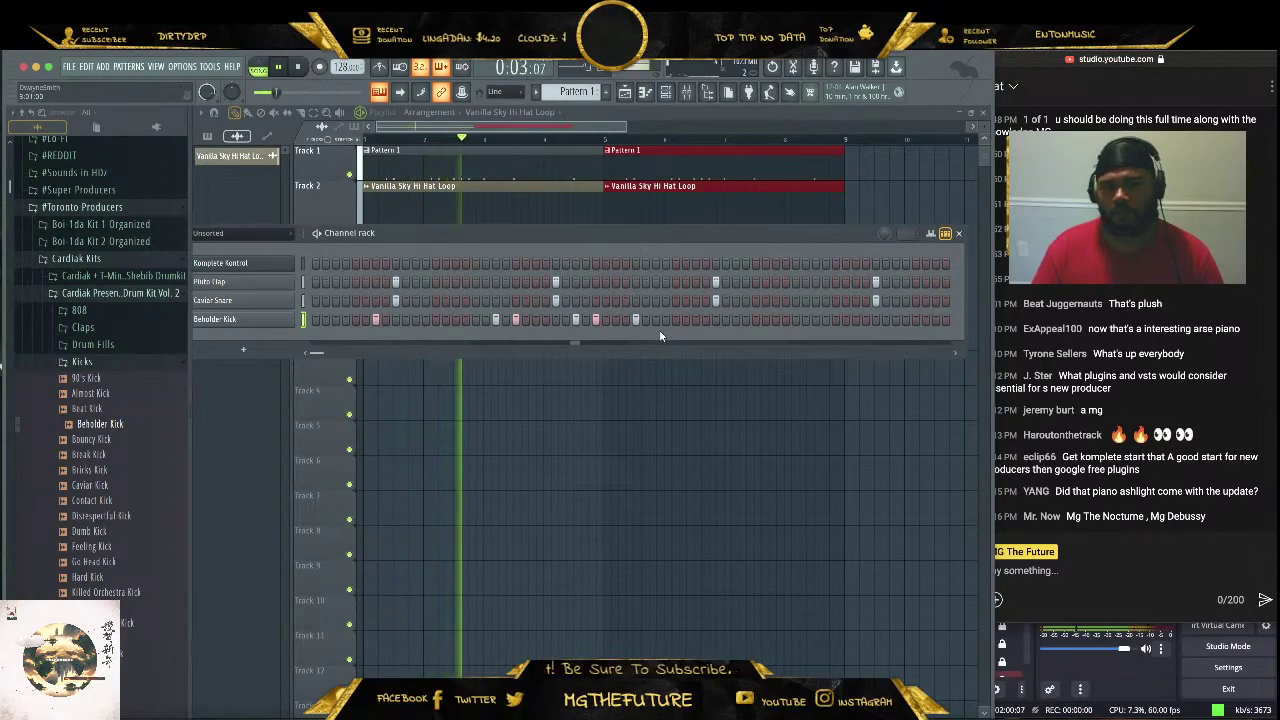
Complete the second half of the Beholder Kick pattern with kicks on steps 47, 51, 55, 61 and 63
click(815, 319)
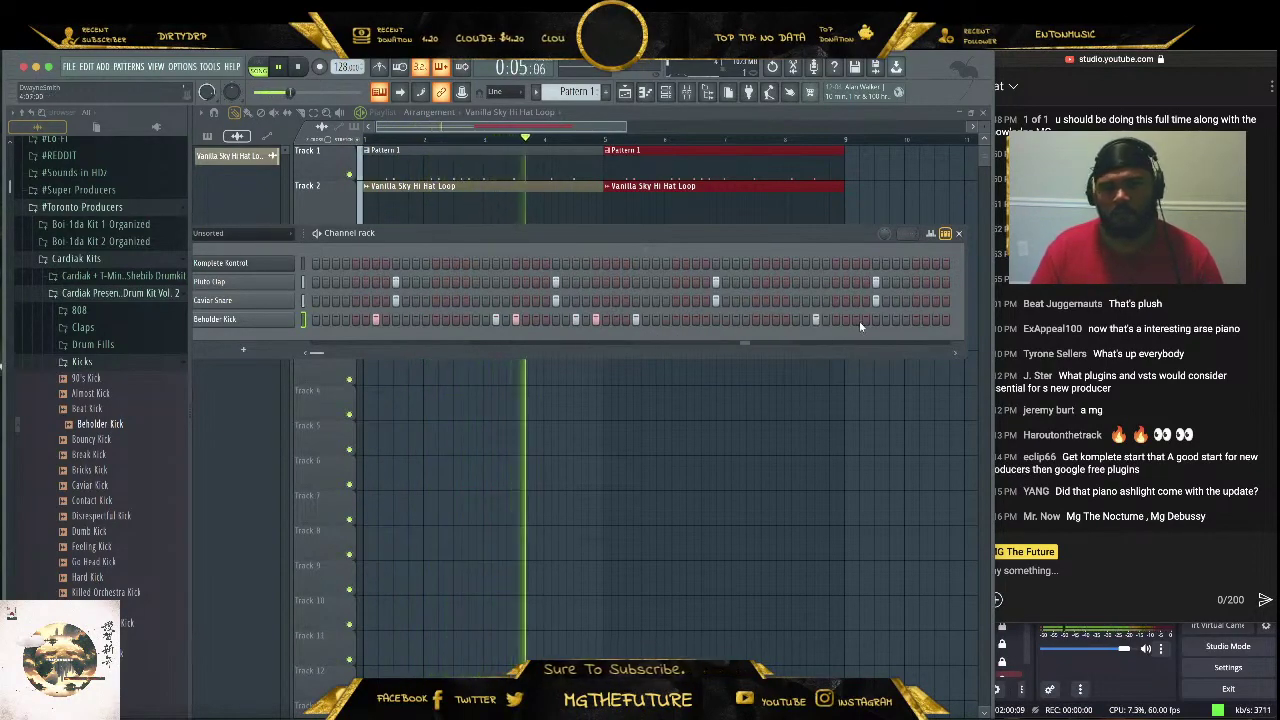
click(855, 319)
click(896, 319)
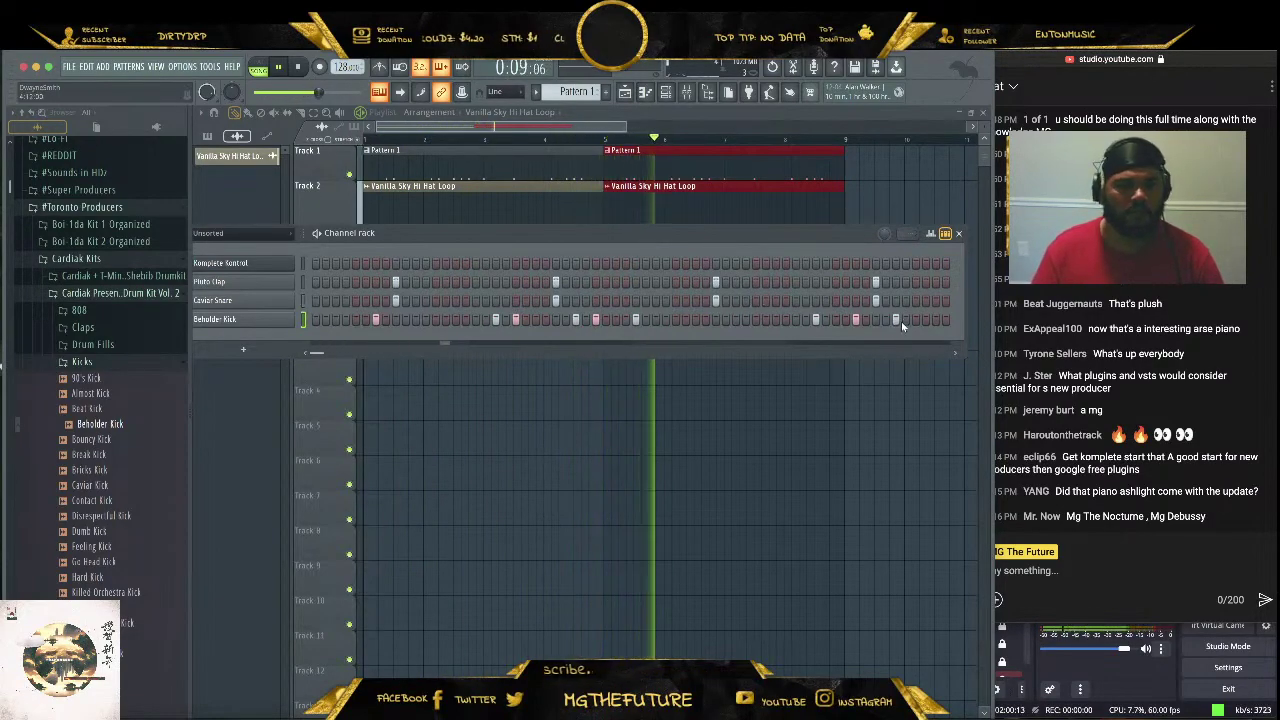
click(935, 319)
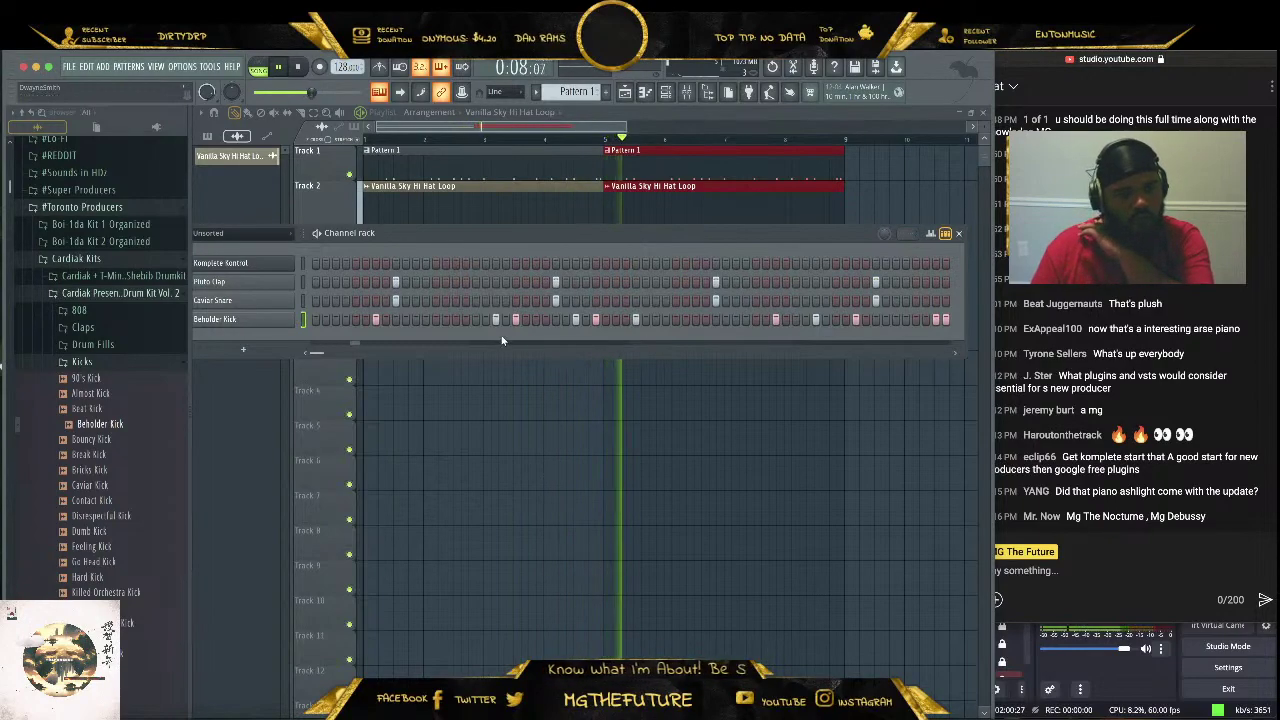
click(917, 319)
Load Yall Know Vox from the Vox folder as a new channel and place a hit on step 5
click(139, 362)
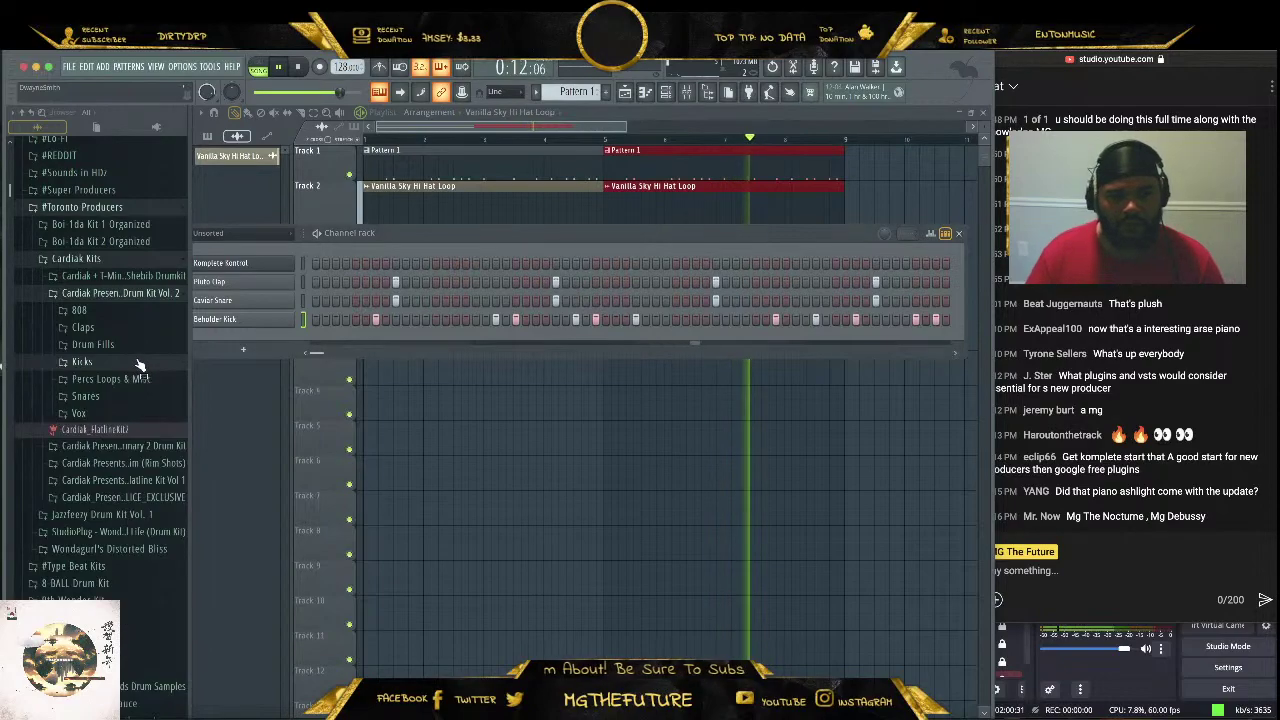
click(124, 413)
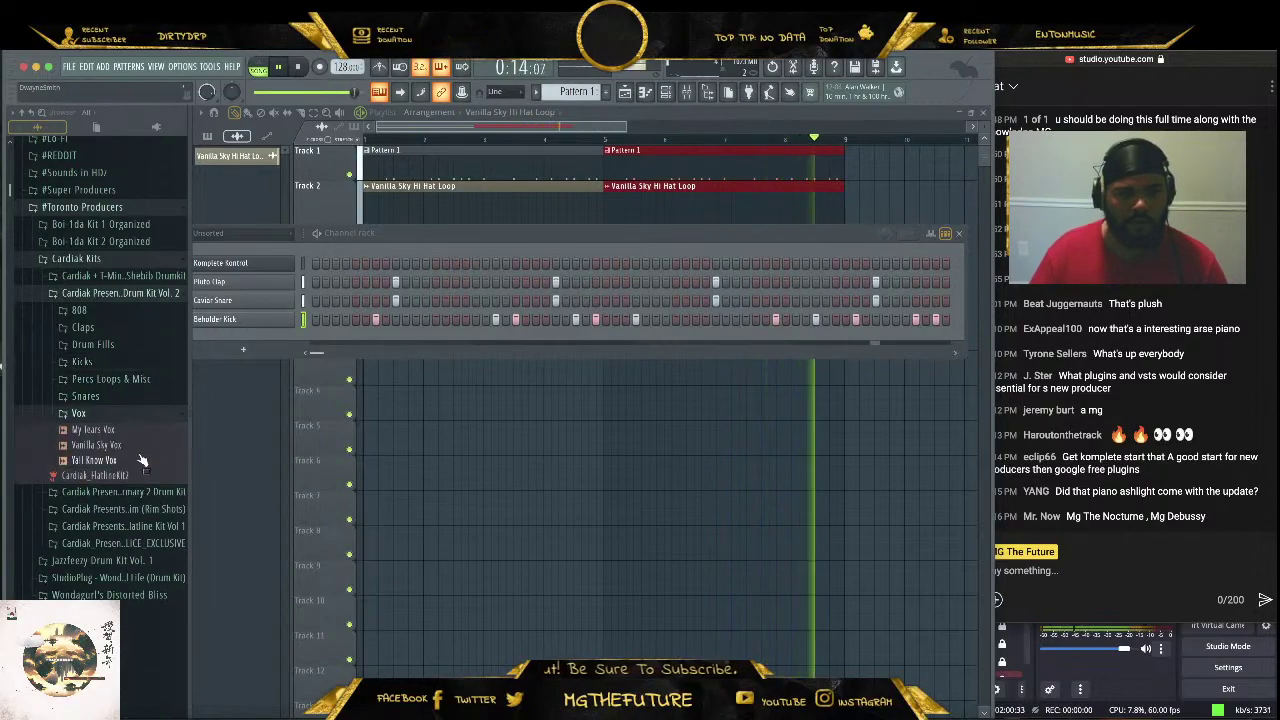
drag(142, 460, 244, 356)
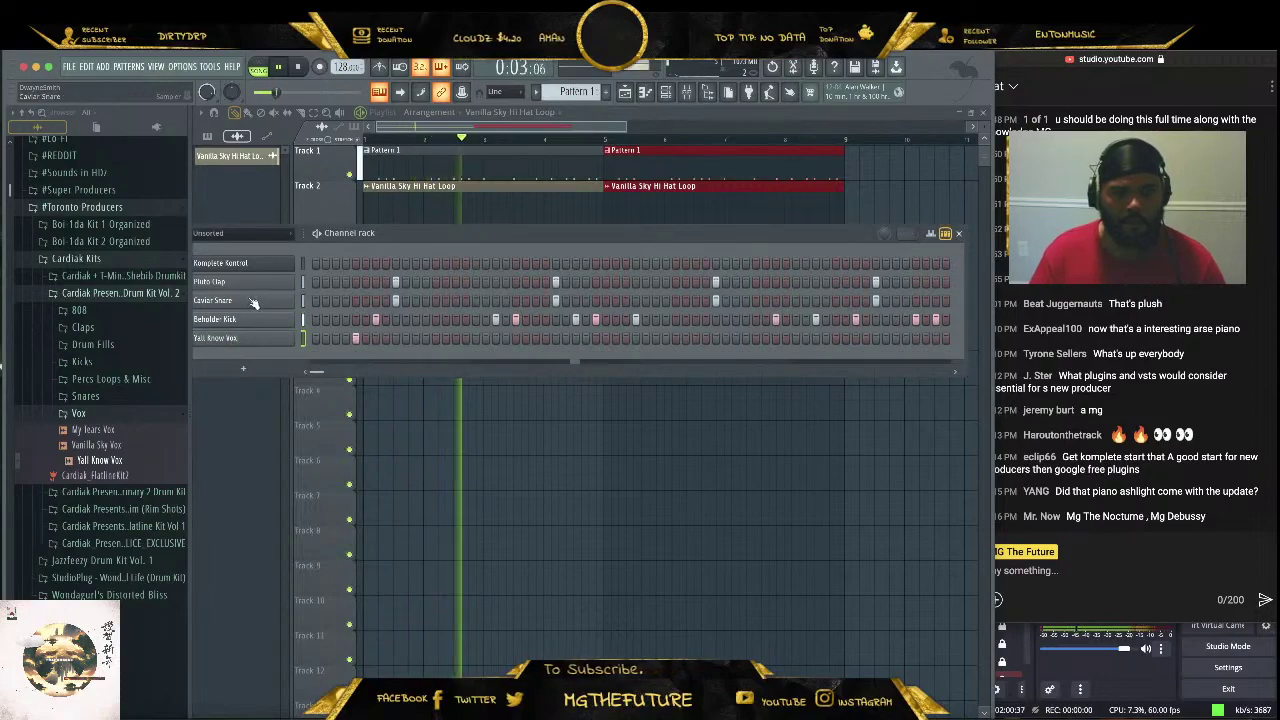
Make the Yall Know Vox channel cut itself using cut group 2 by 2, and add a second hit on step 37
click(253, 302)
click(318, 244)
click(346, 244)
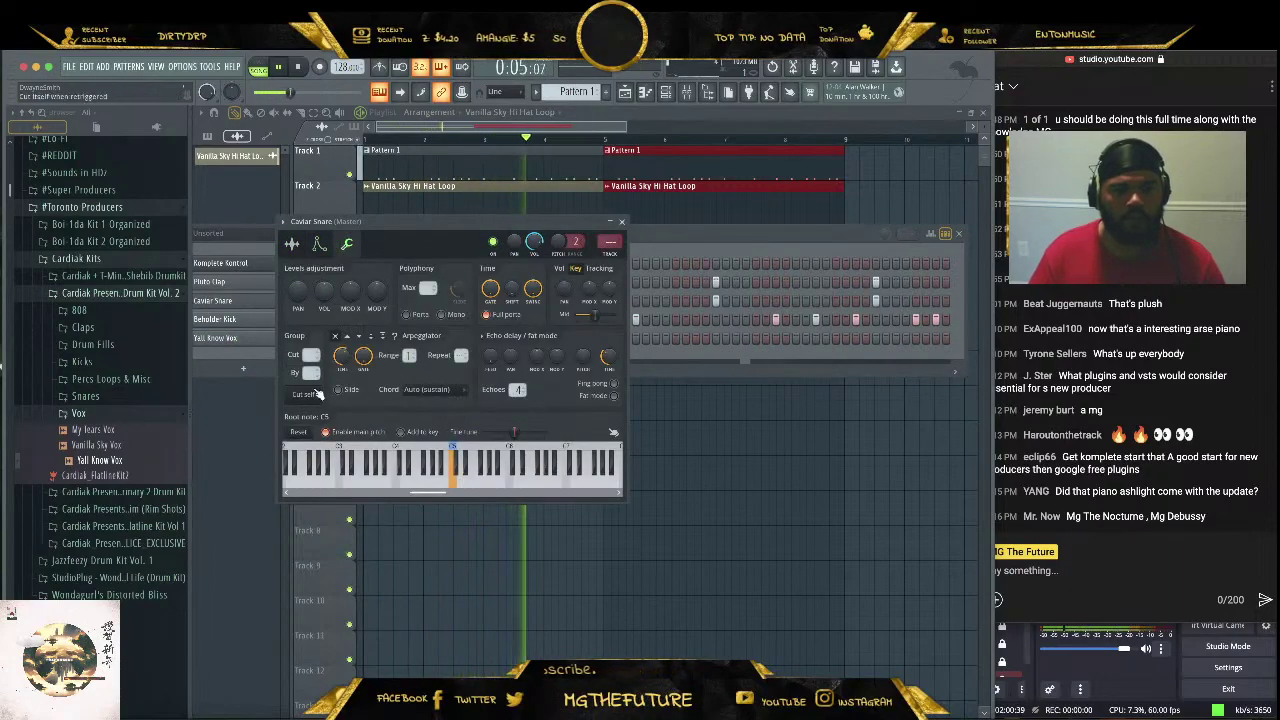
click(230, 338)
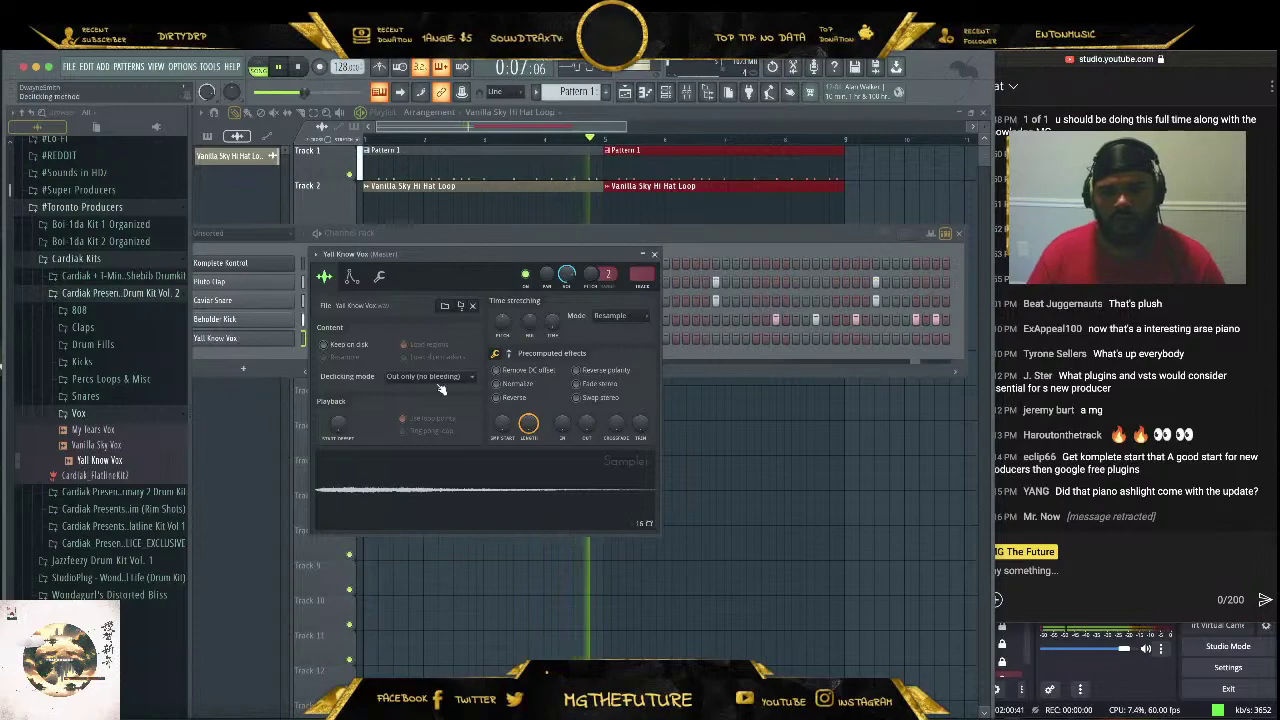
click(379, 276)
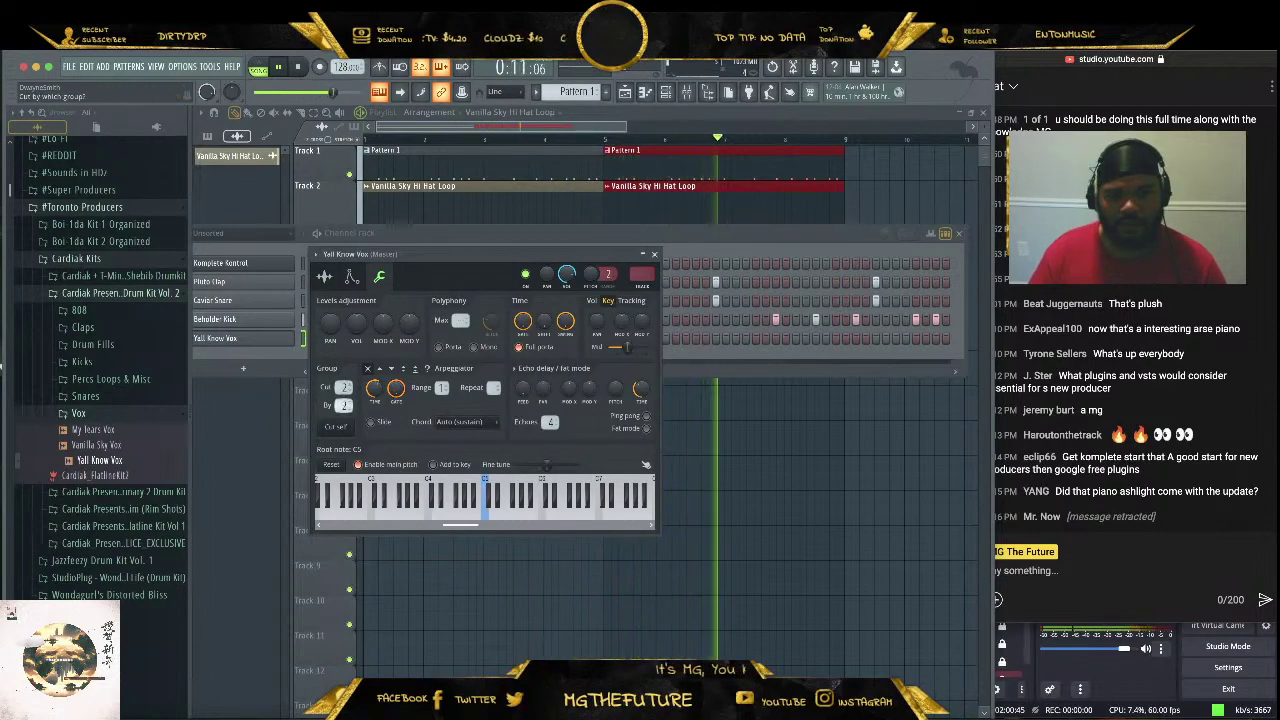
click(655, 256)
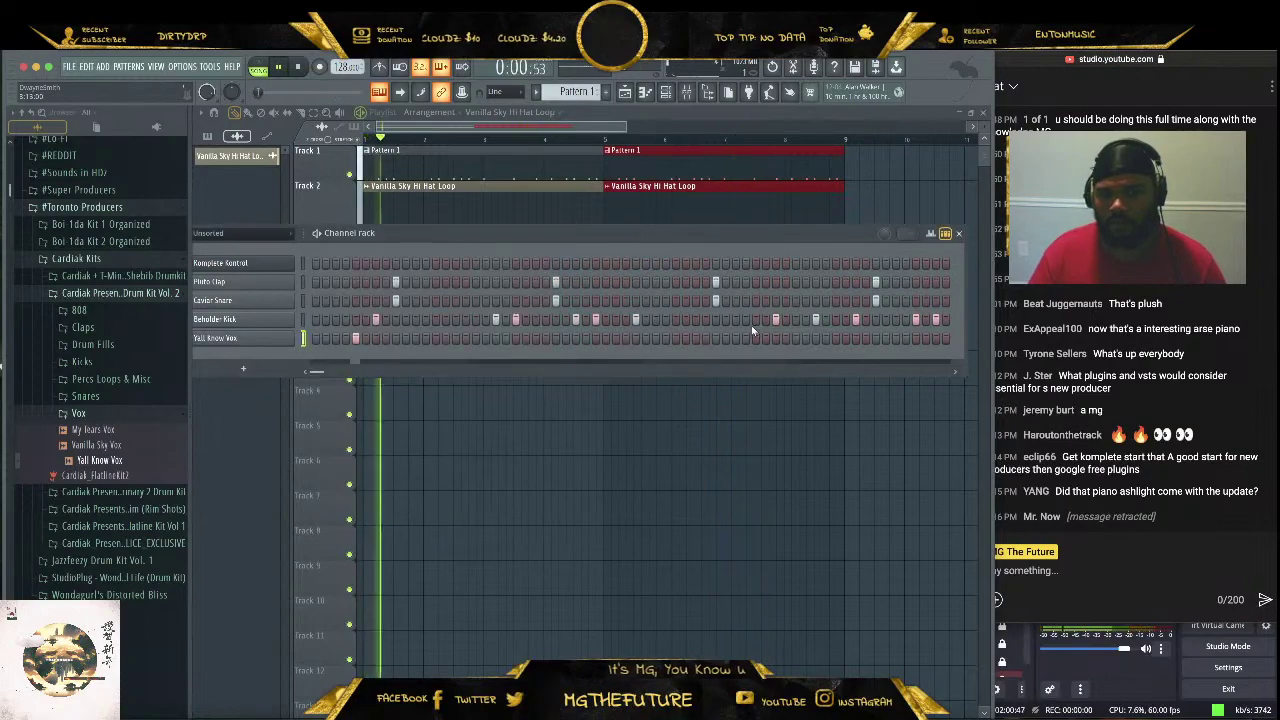
click(676, 338)
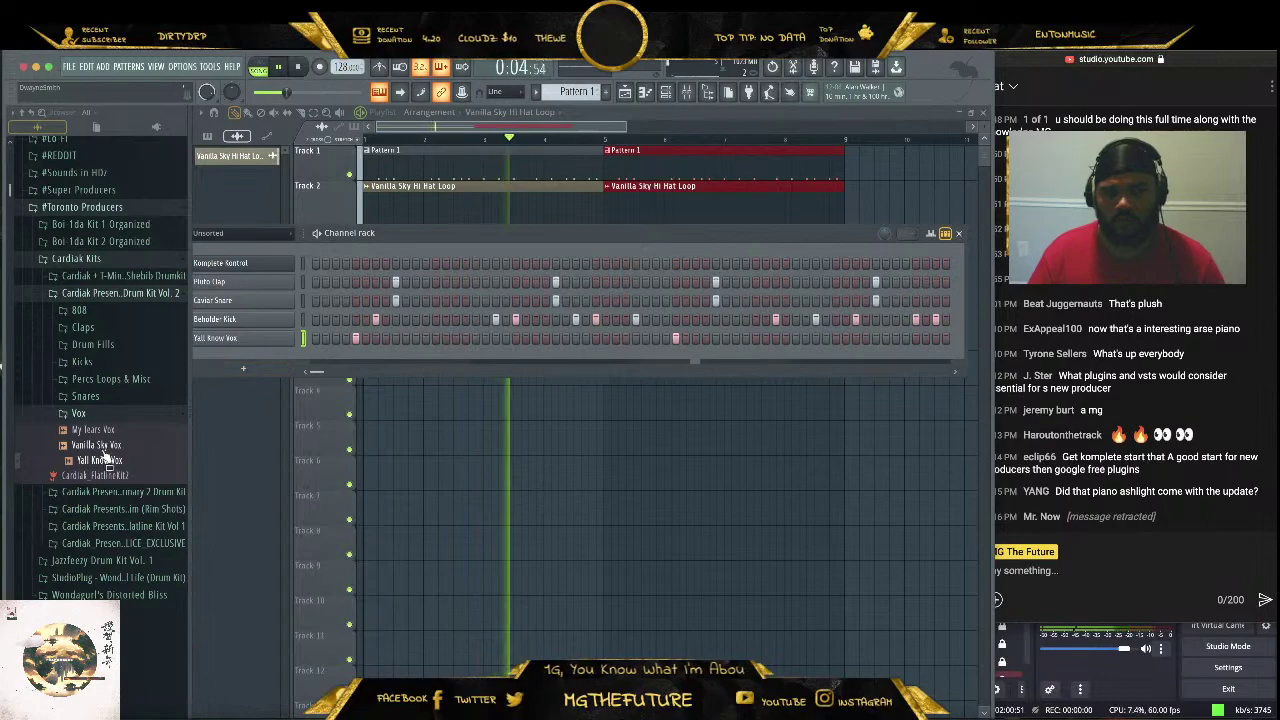
Try Vanilla Sky Vox and My Tears Vox in the vox channel and restore Yall Know Vox
click(124, 448)
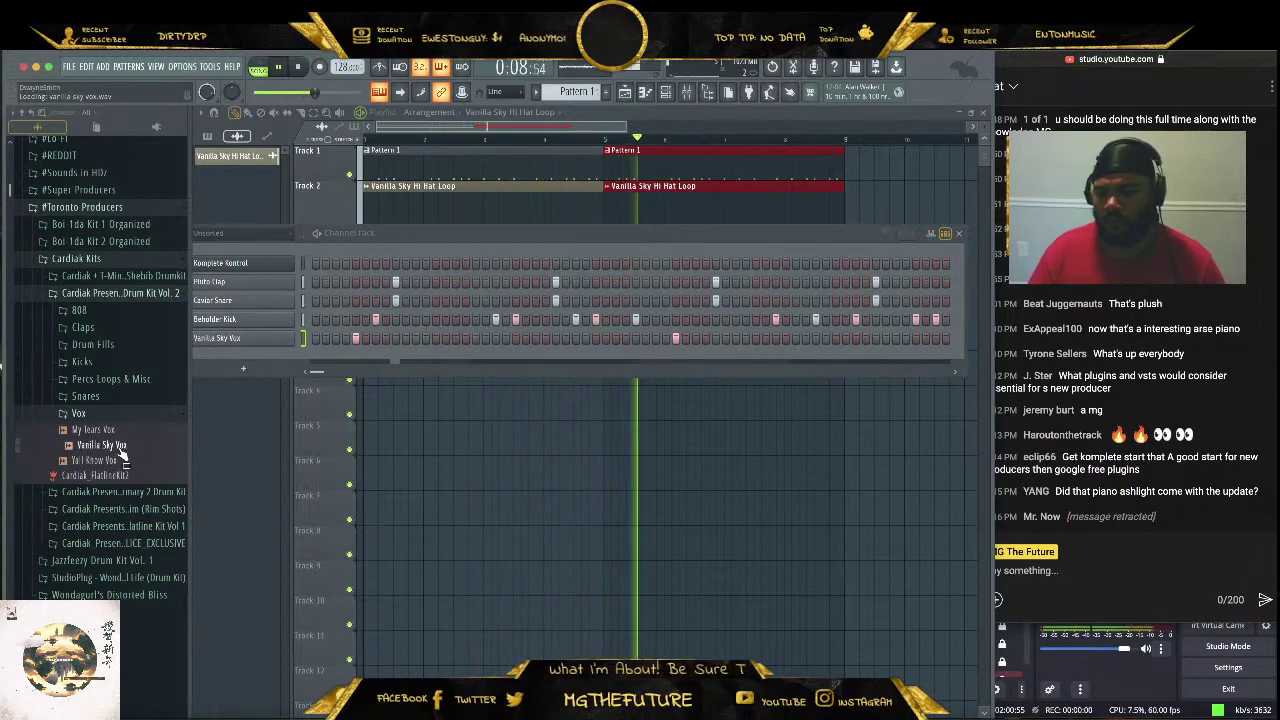
click(118, 430)
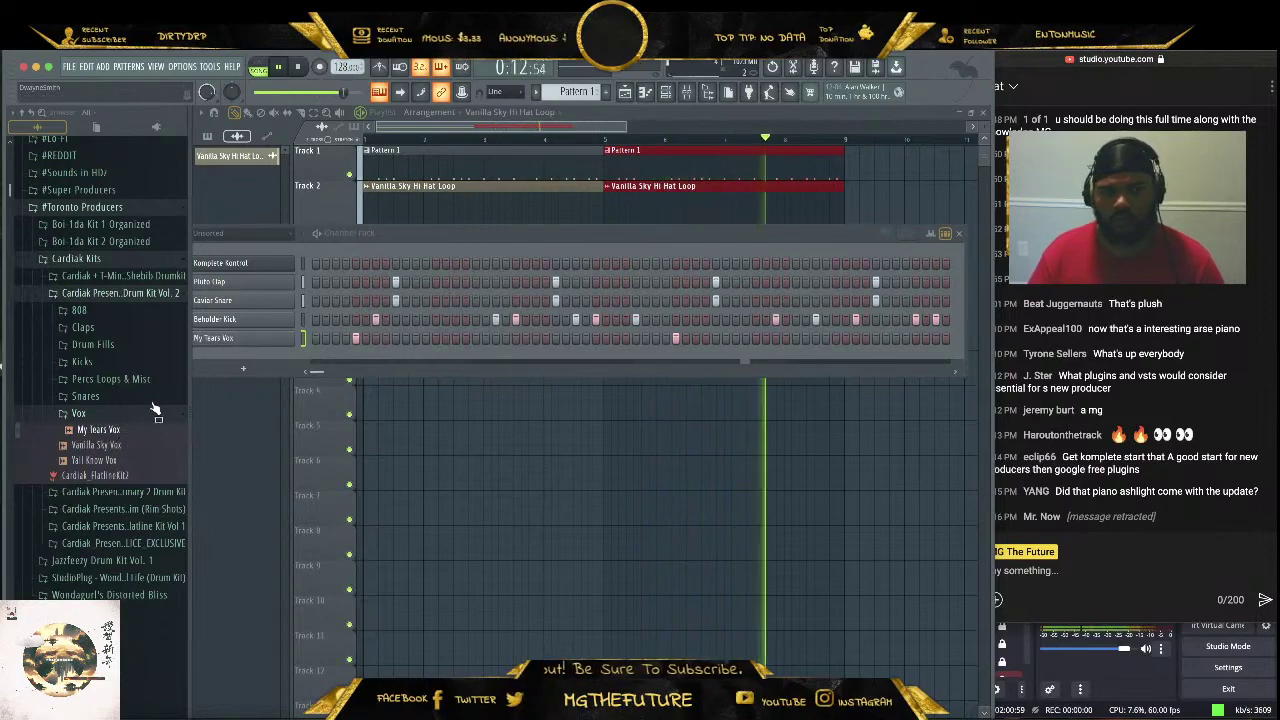
click(103, 459)
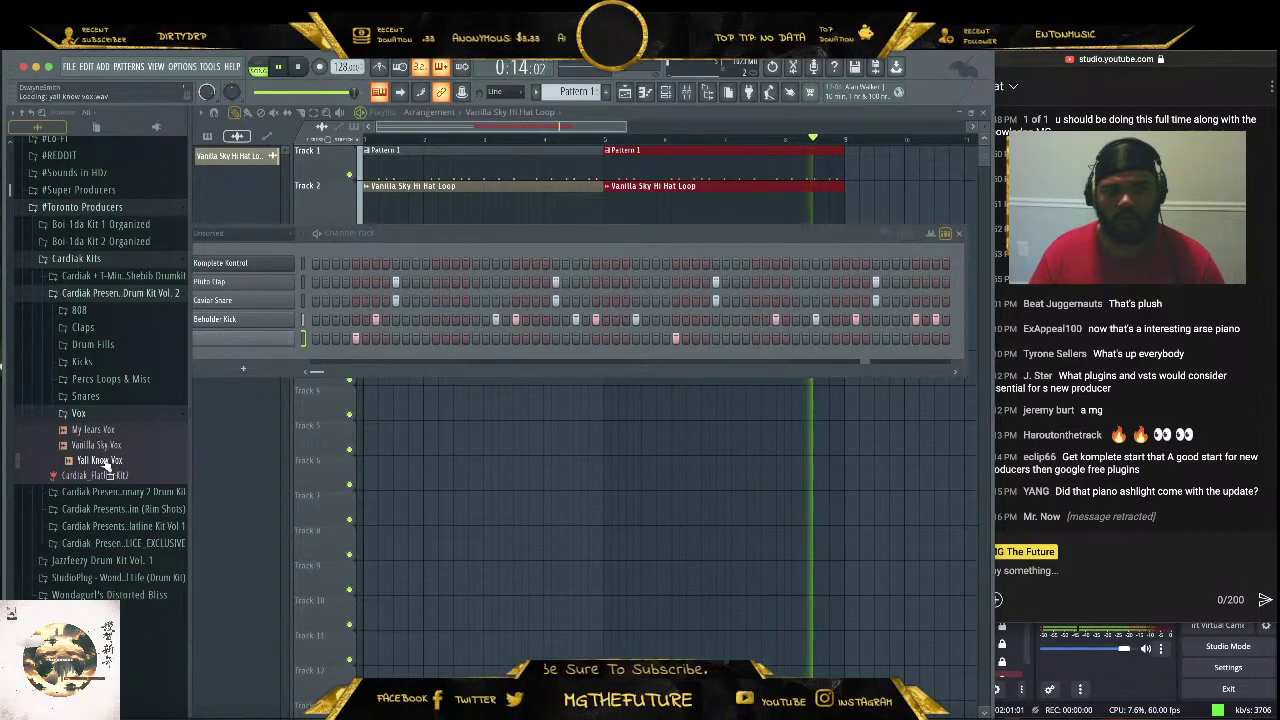
Load Cardi Tam Hit 2 from Percs Loops & Misc as a new channel and place hits on steps 25 and 57
click(78, 413)
click(143, 378)
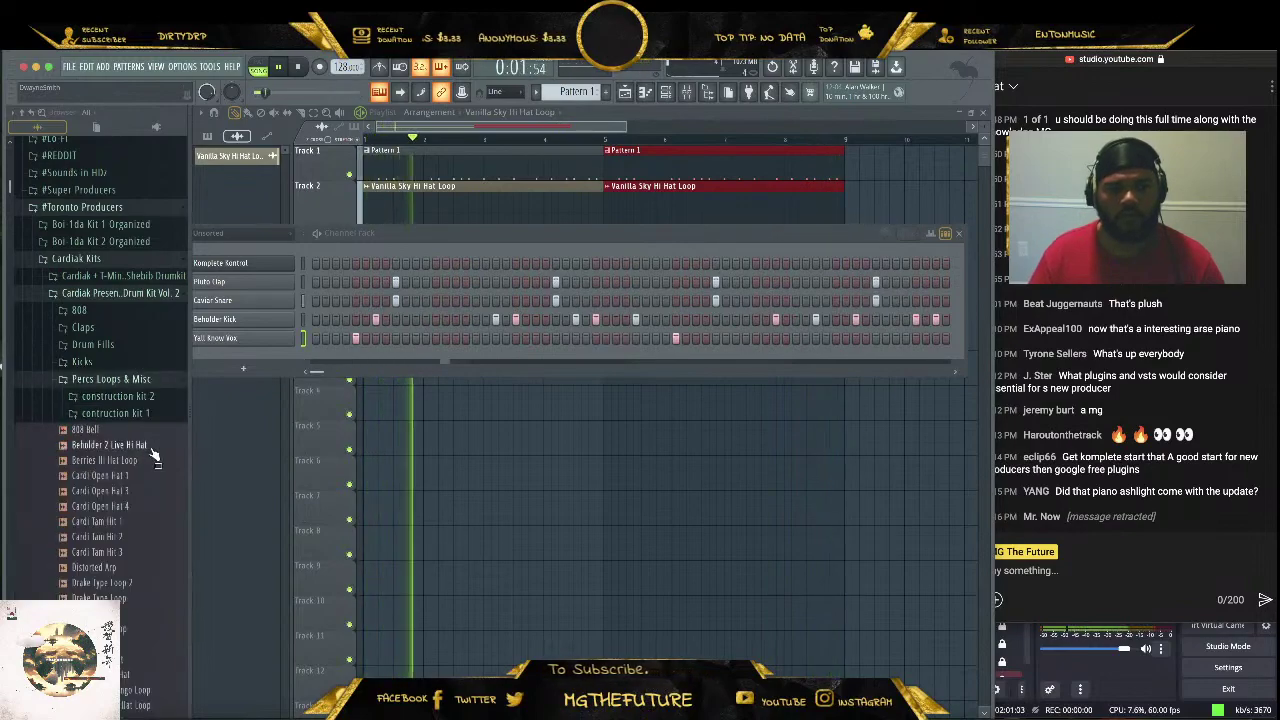
scroll(148, 430, down, 2)
click(148, 478)
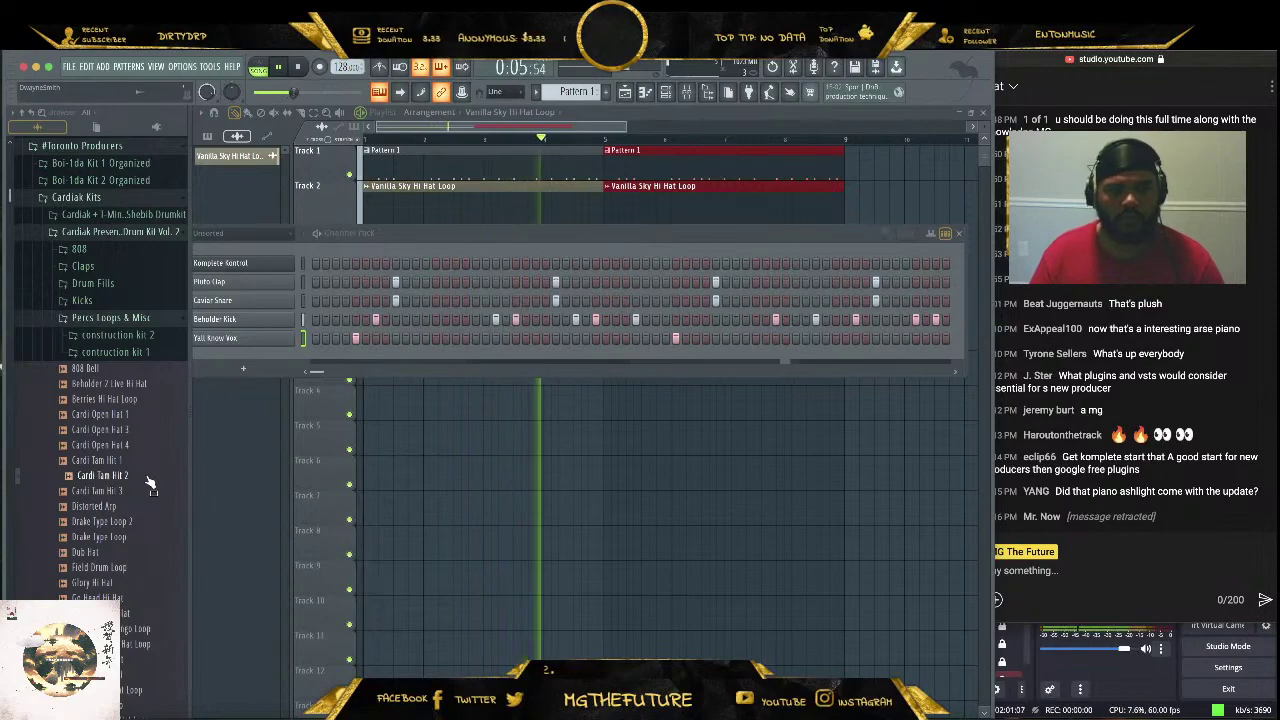
drag(148, 483, 252, 370)
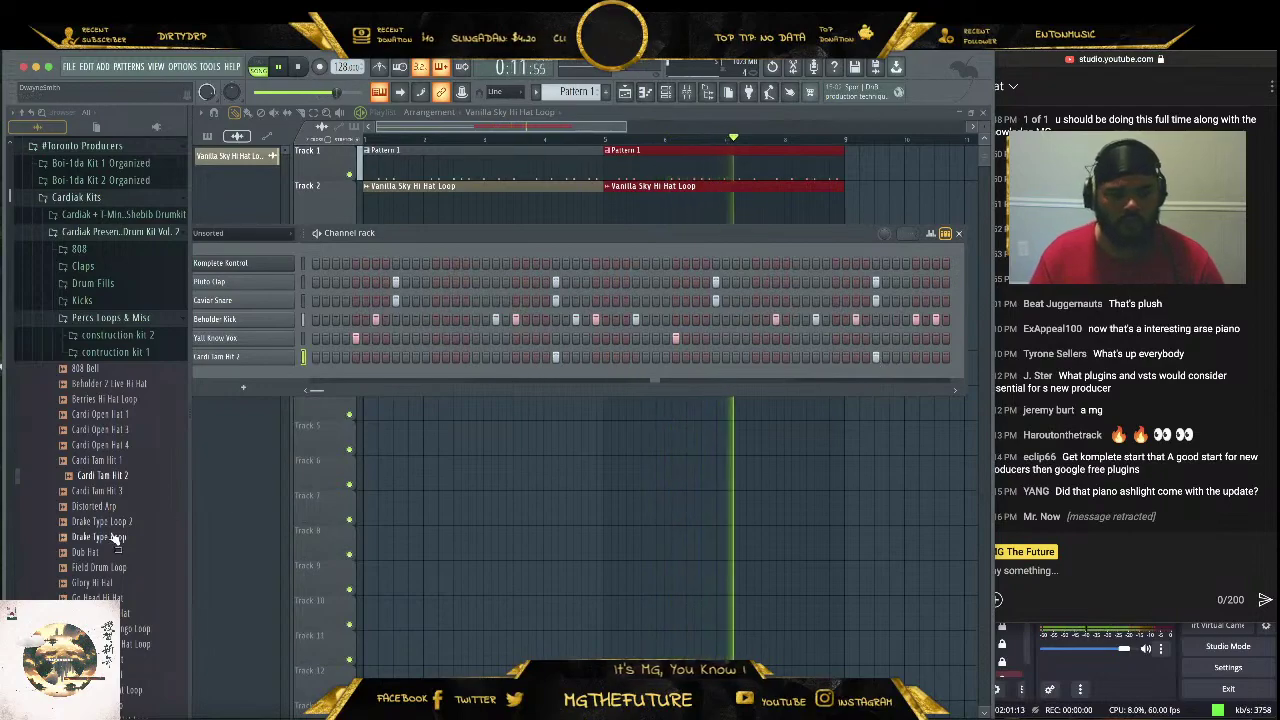
Audition Cardi Open Hat 1, Cardi Open Hat 3 and Berries Hi Hat Loop, and collapse the Percs Loops & Misc folder
scroll(115, 530, down, 3)
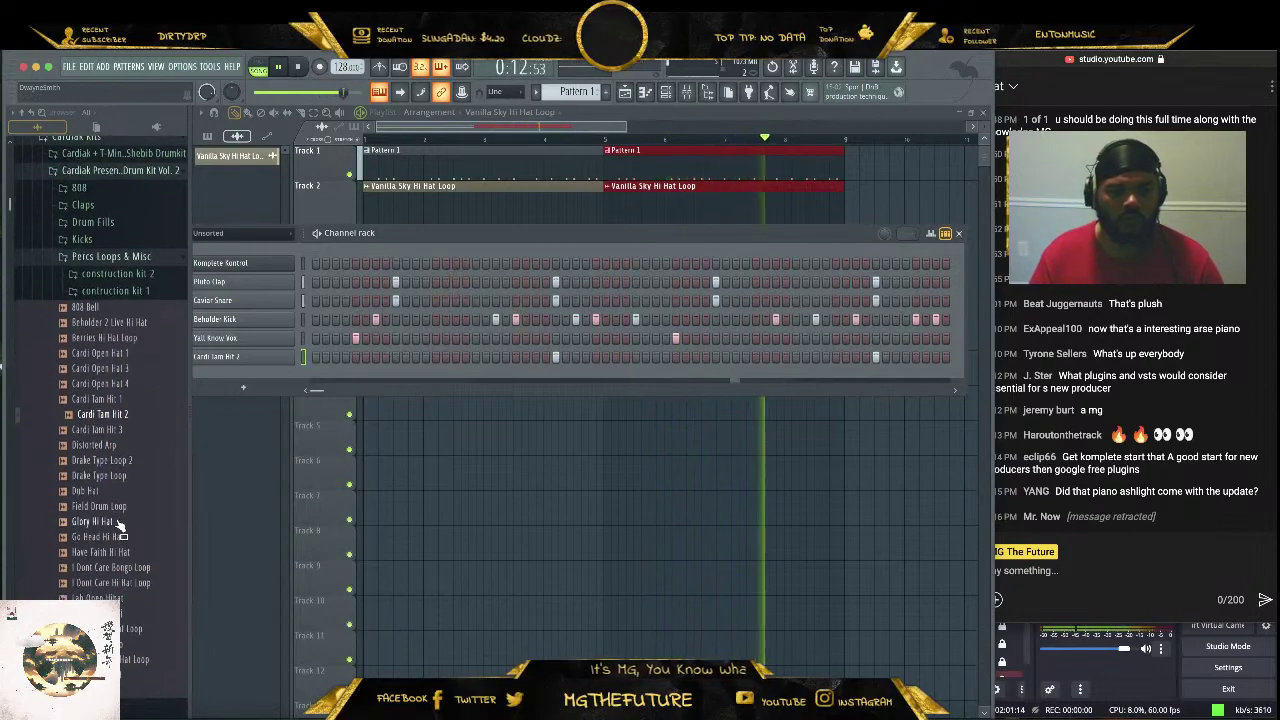
click(142, 354)
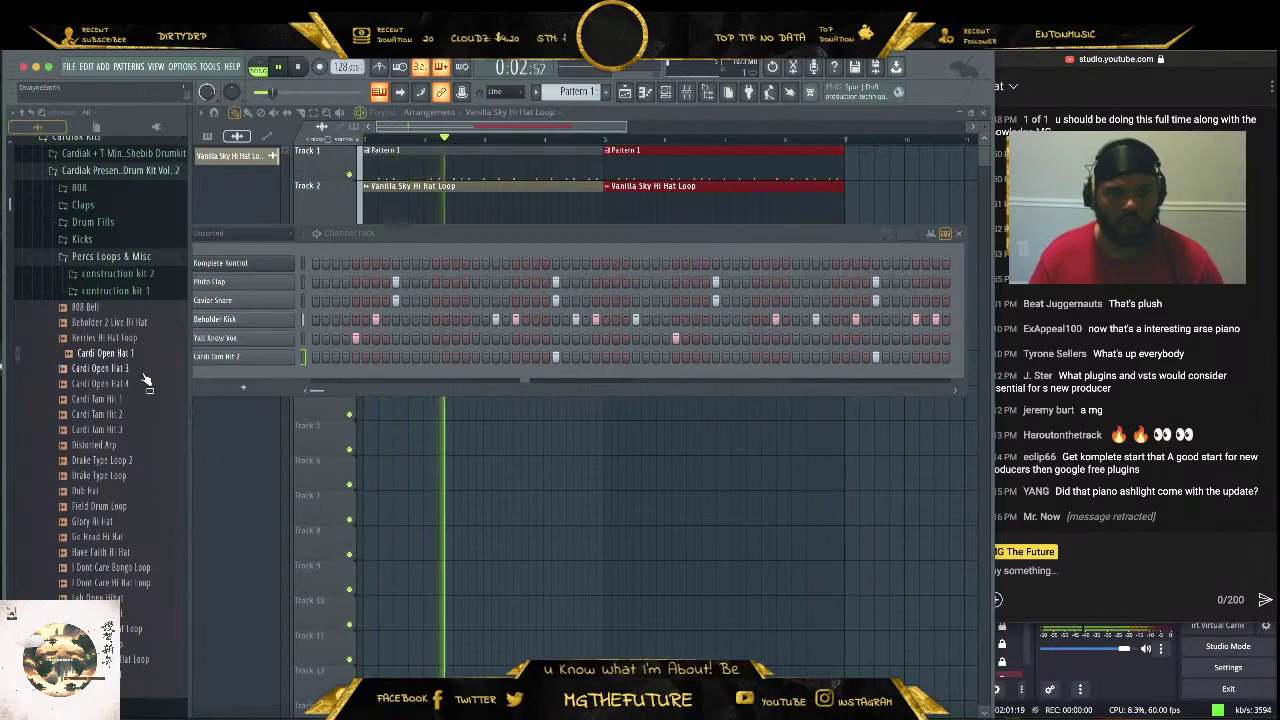
click(148, 370)
click(153, 340)
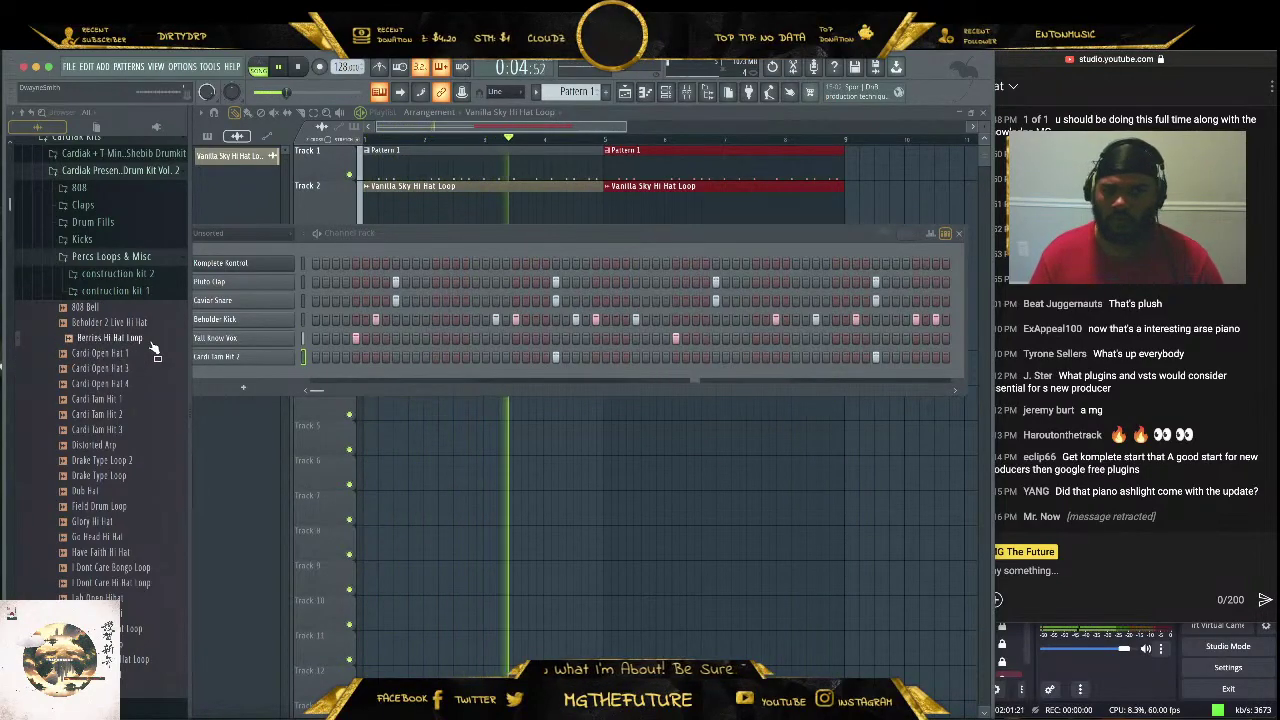
click(128, 262)
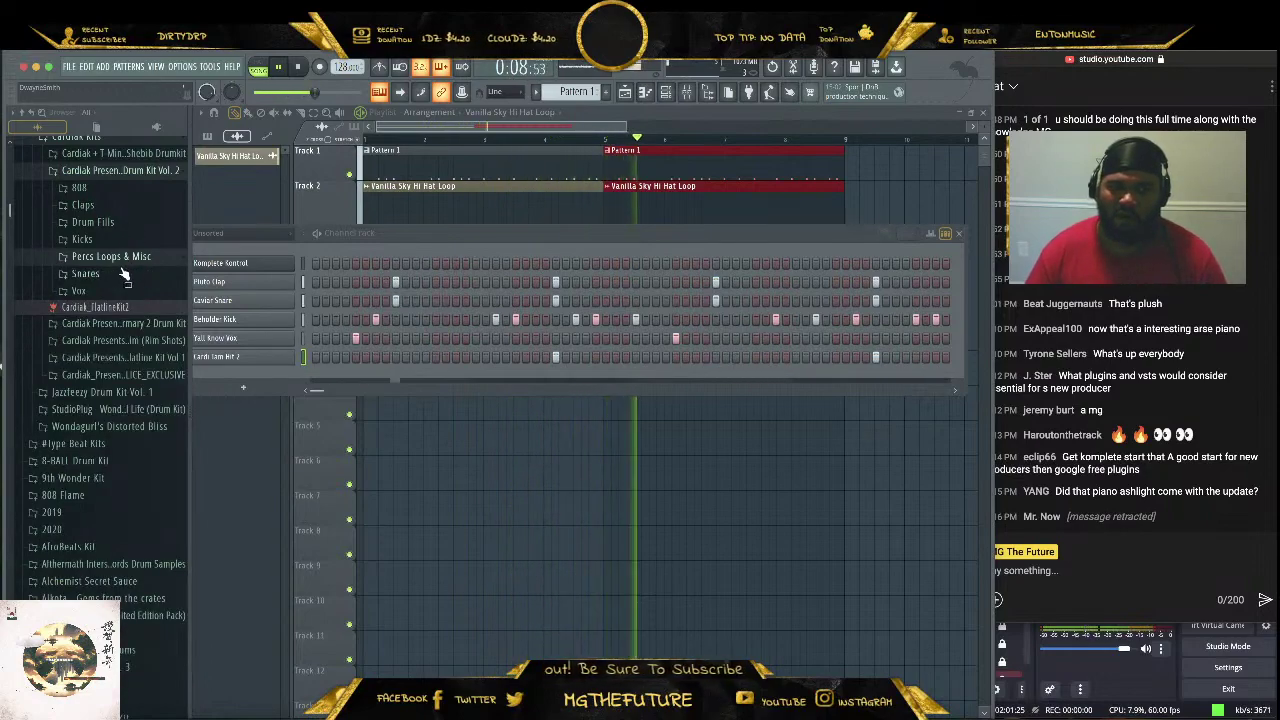
Replace the Caviar Snare channel's sample with West Snare from the kit's Snares folder, and collapse that folder
click(123, 275)
scroll(120, 600, down, 1)
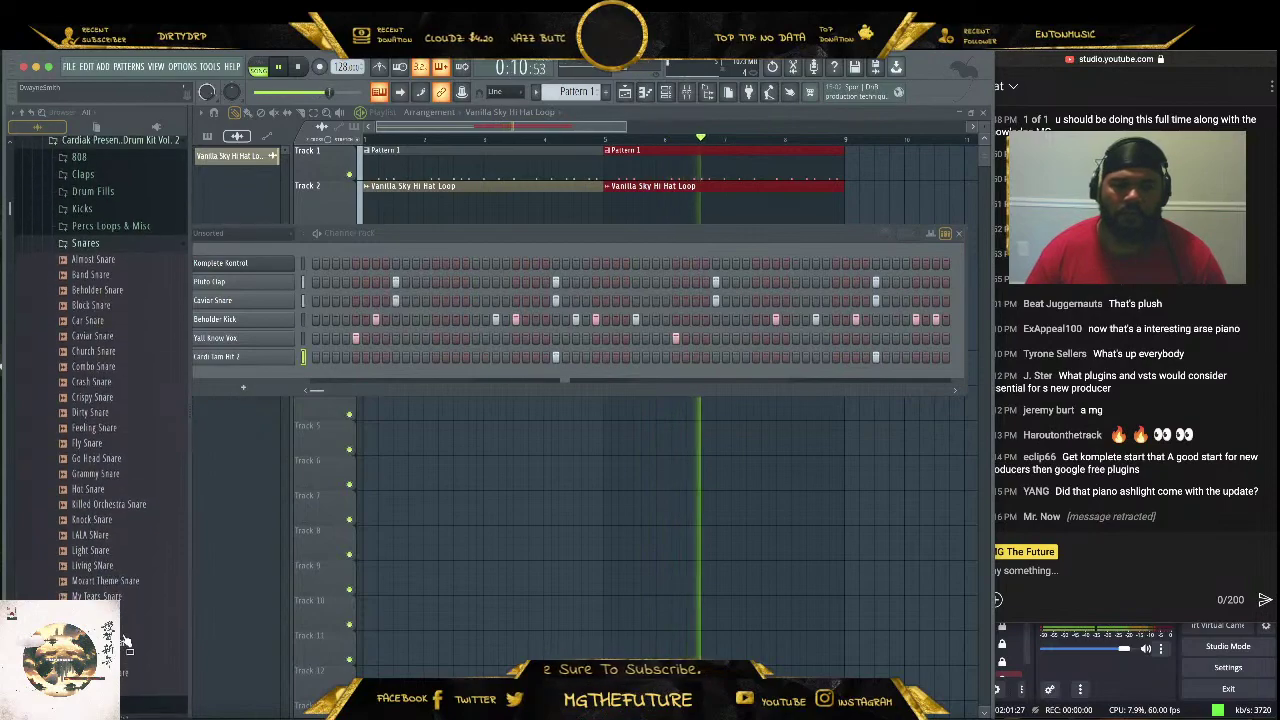
scroll(140, 380, up, 2)
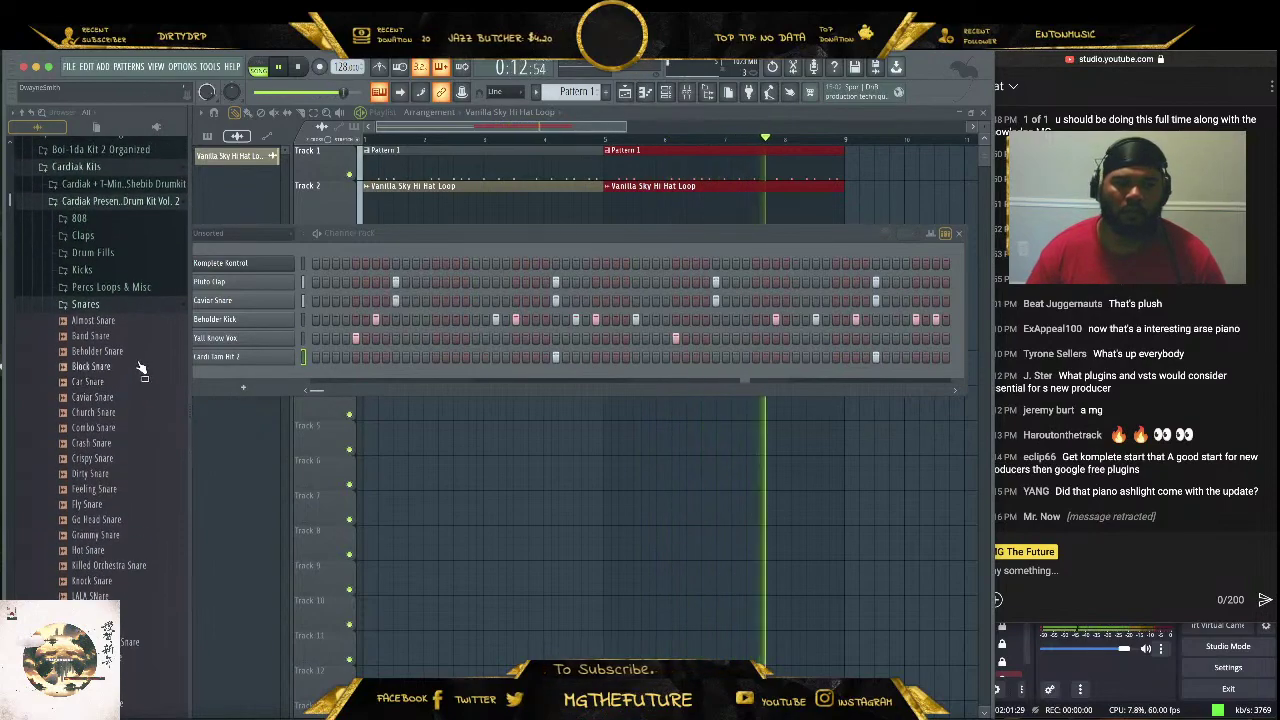
click(304, 299)
scroll(113, 560, down, 5)
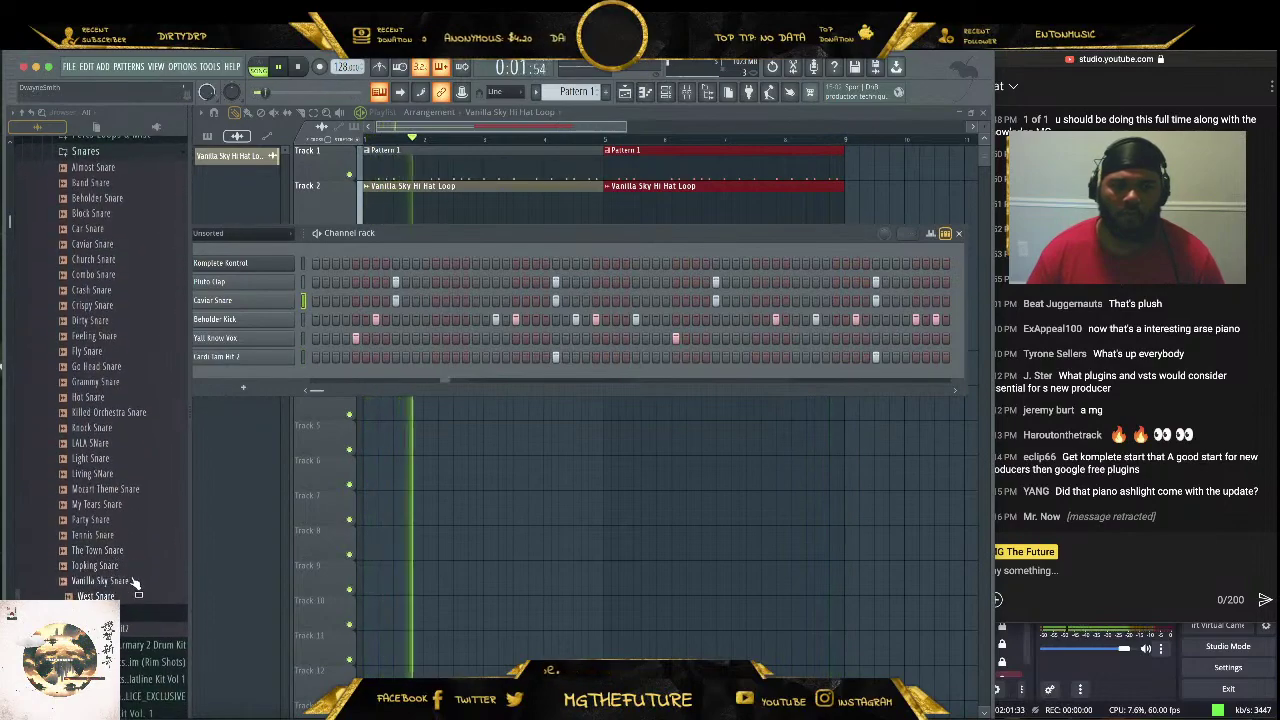
click(120, 598)
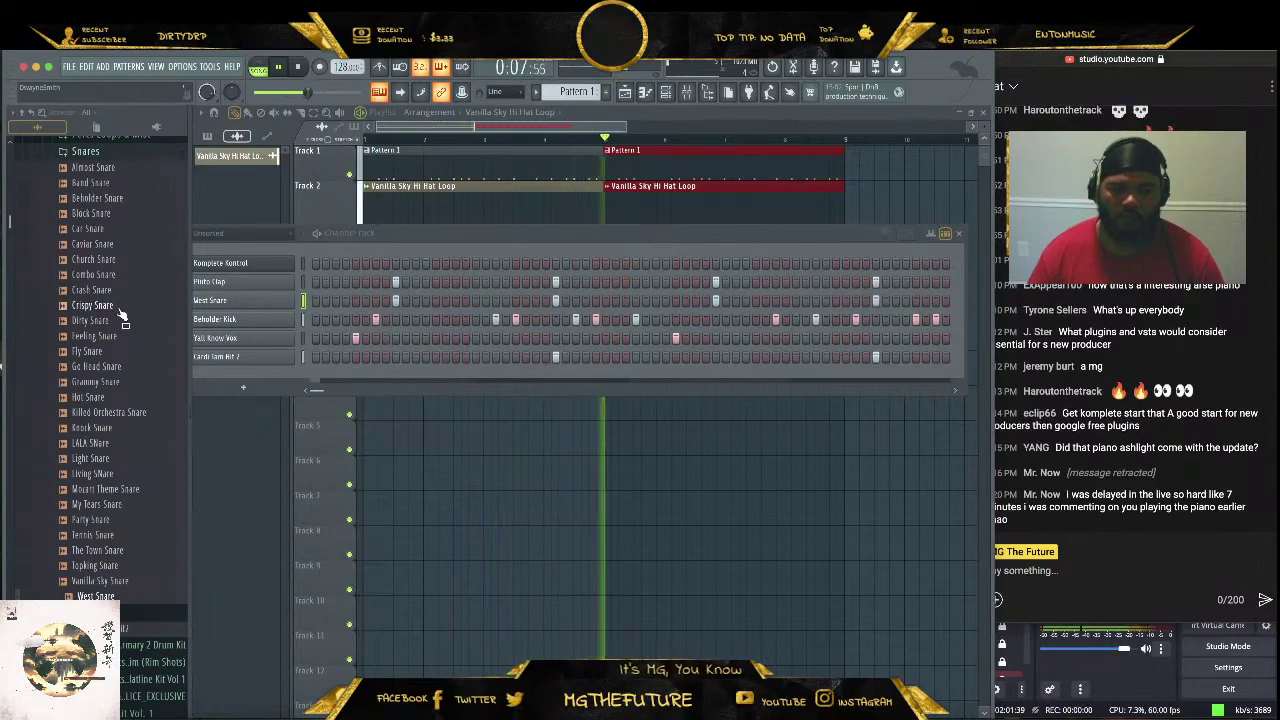
scroll(115, 283, up, 1)
scroll(115, 283, up, 2)
click(85, 212)
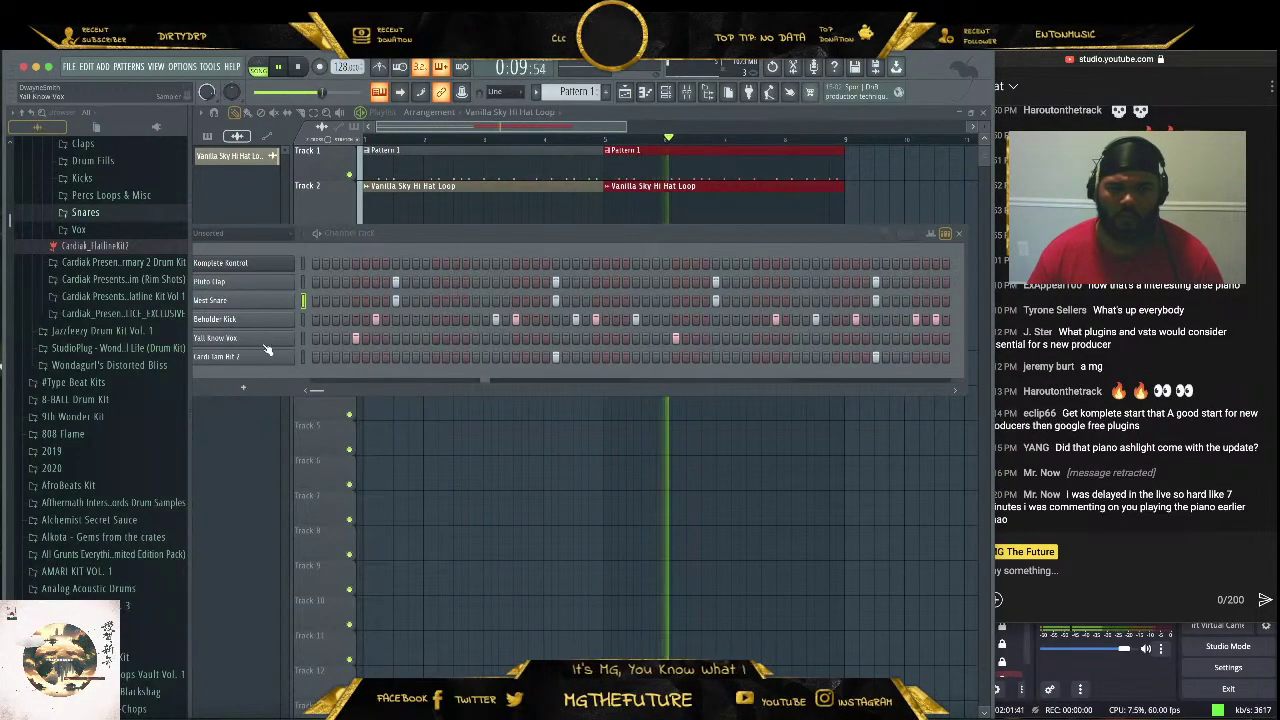
Try LALA Kick and Nemo Kick in the Beholder Kick channel and check its step velocities in the graph editor
click(82, 177)
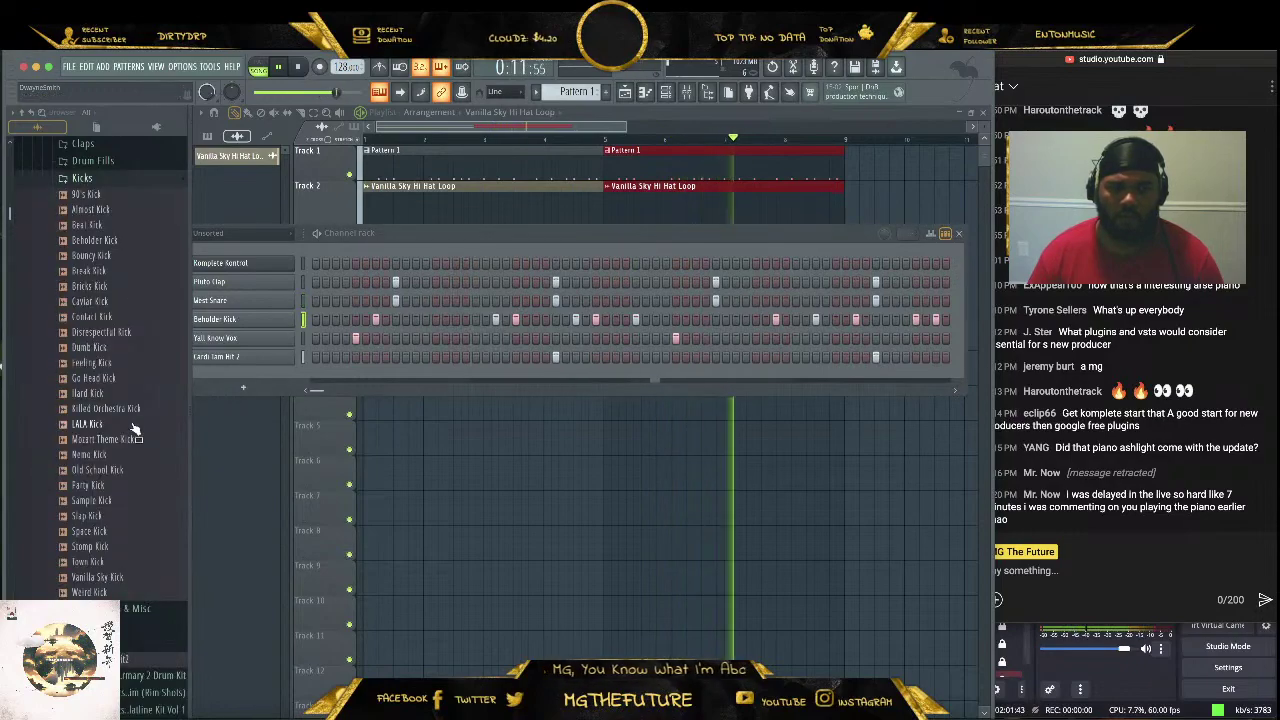
click(133, 425)
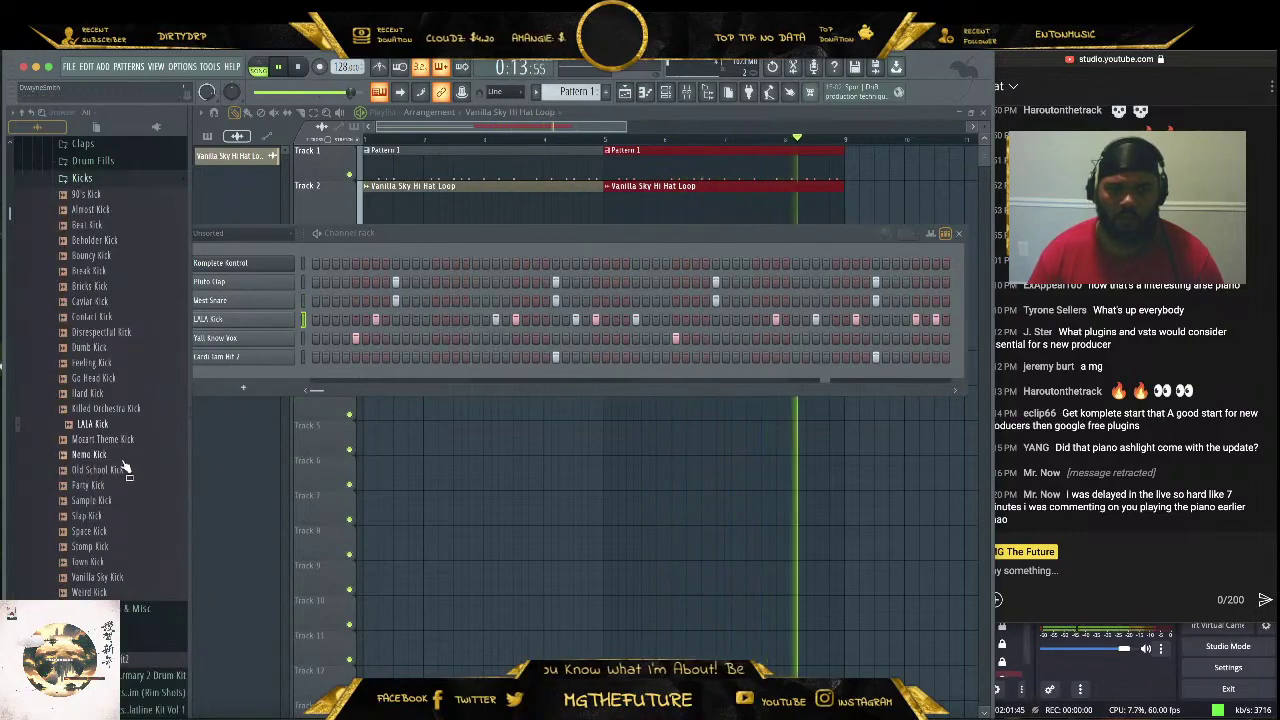
click(125, 455)
click(944, 233)
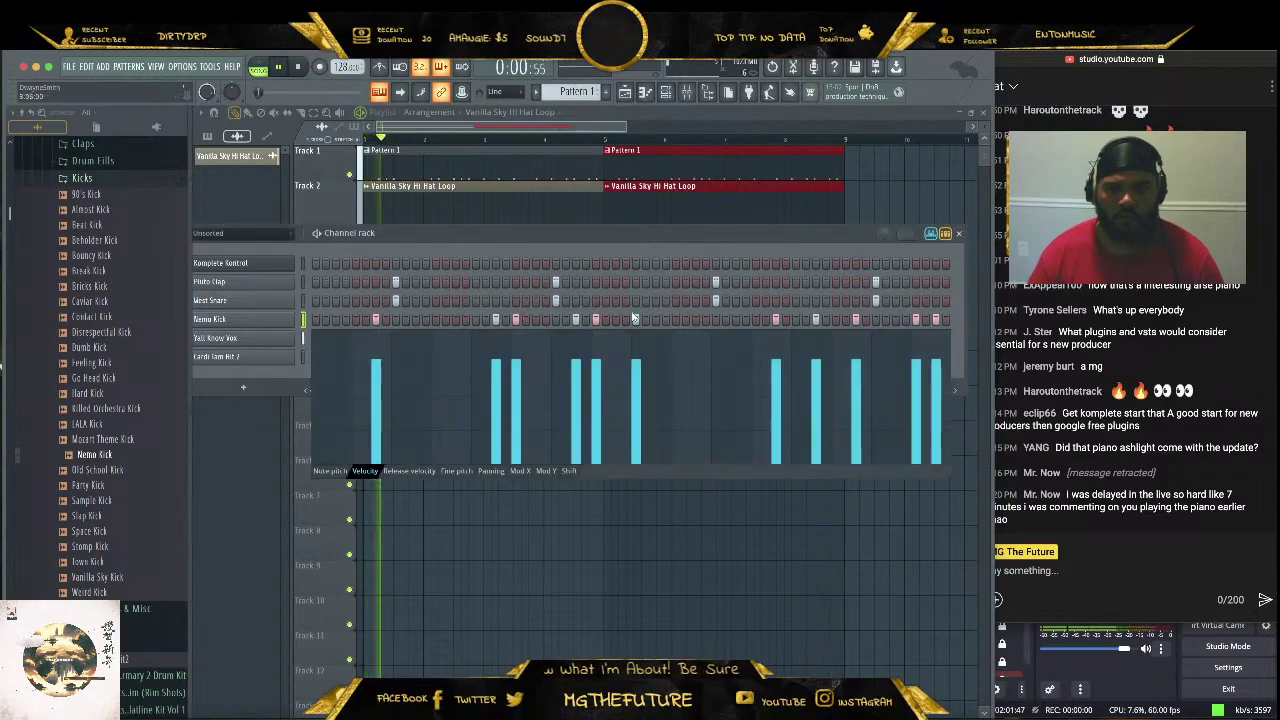
click(944, 234)
drag(490, 236, 565, 260)
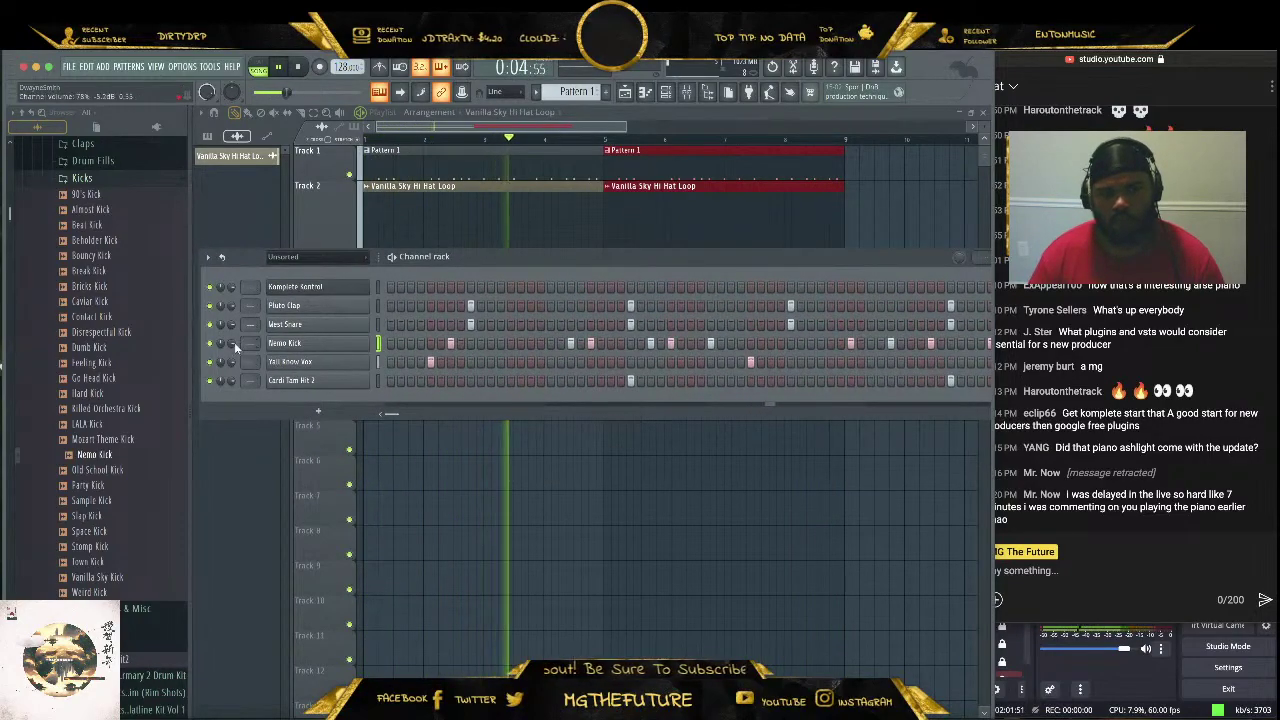
Try Bouncy, Break, Almost and 90's Kick in the kick channel, and settle on Vanilla Sky Kick
middle_click(132, 253)
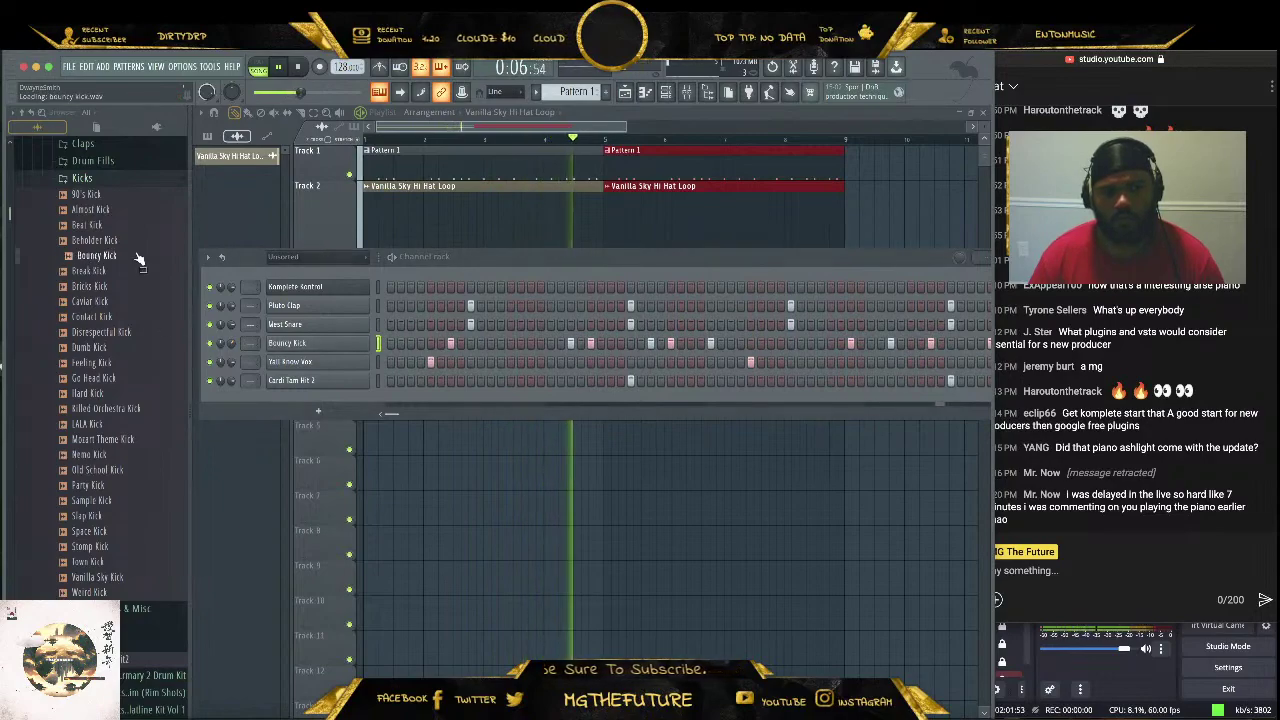
middle_click(136, 241)
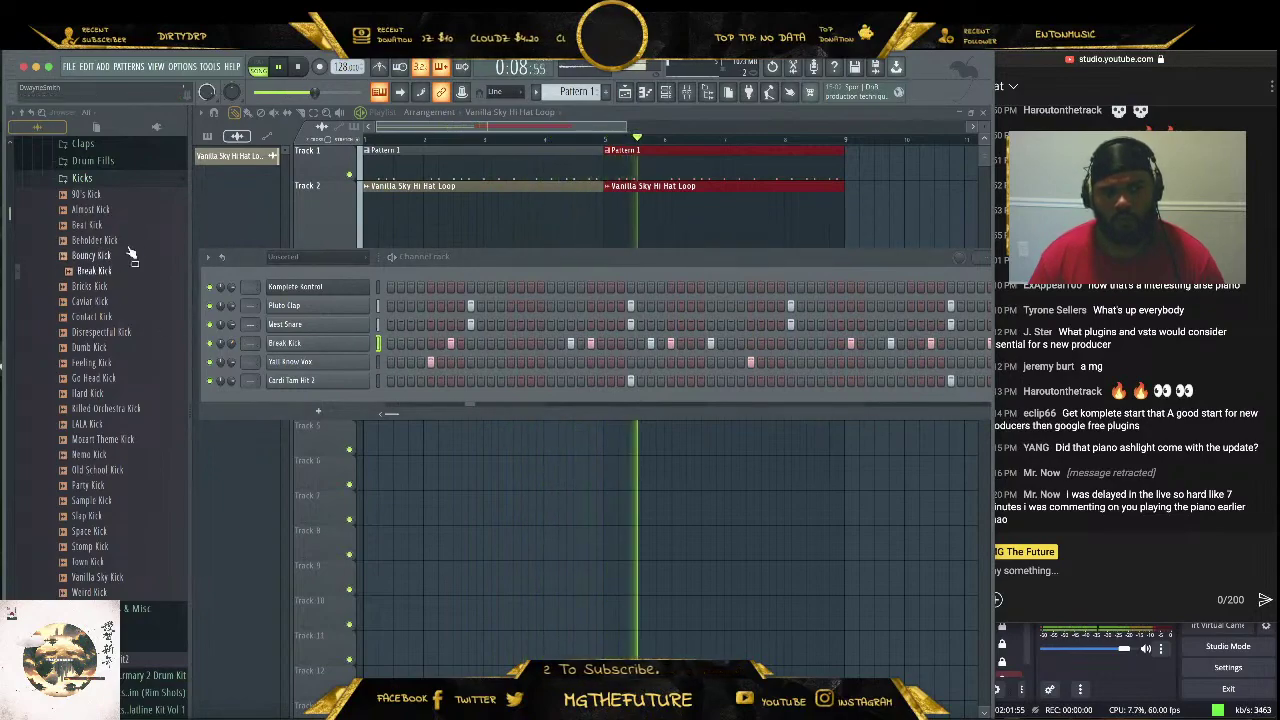
middle_click(133, 207)
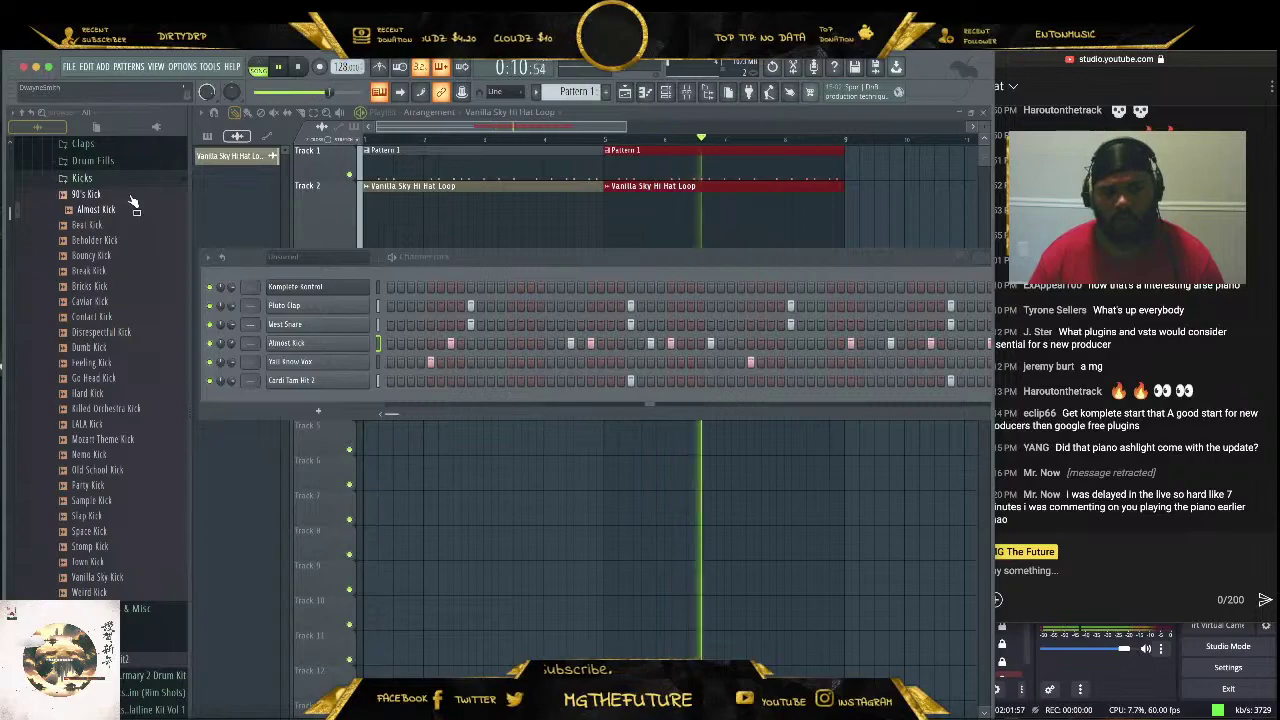
middle_click(130, 195)
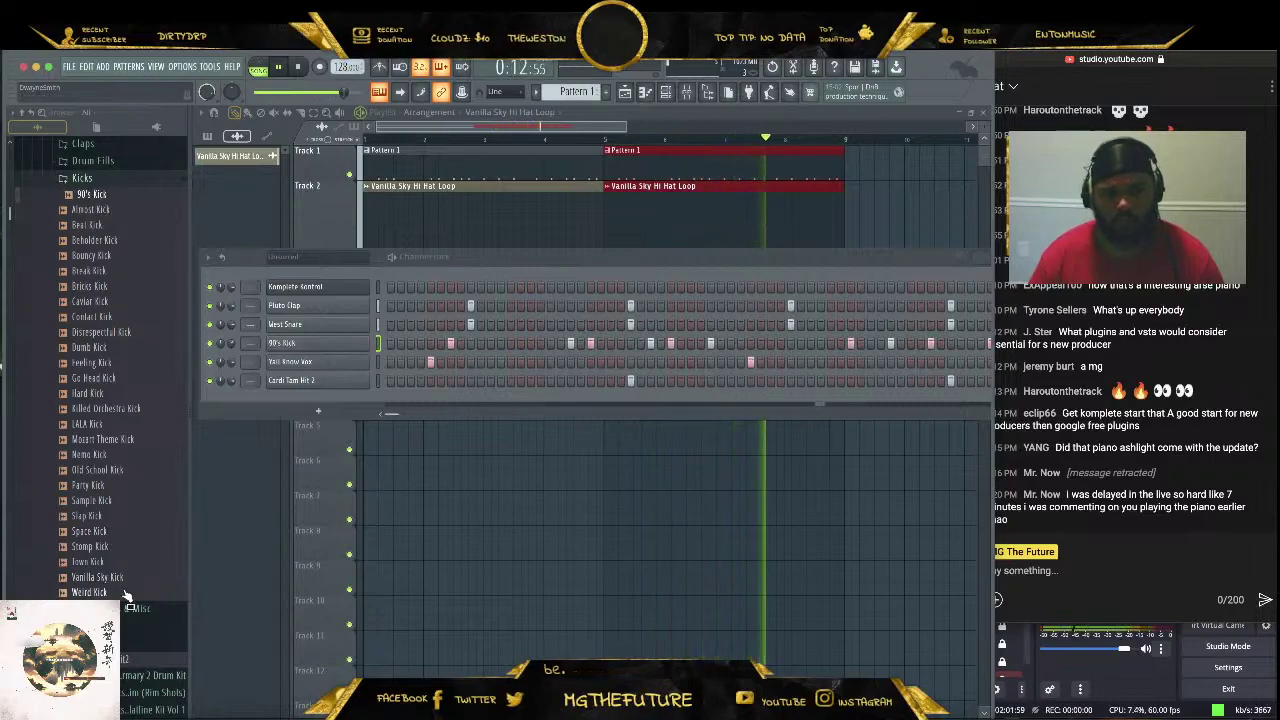
middle_click(112, 578)
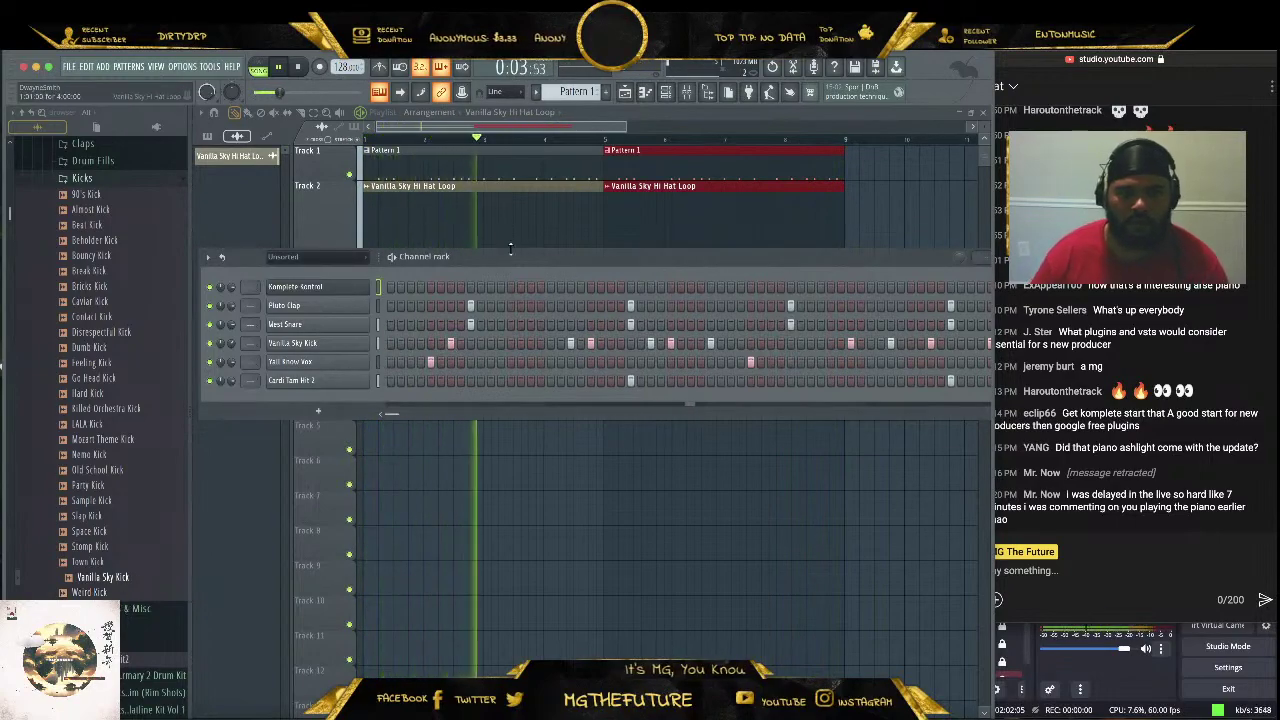
mouse_move(511, 261)
mouse_down()
mouse_move(419, 255)
mouse_move(498, 257)
mouse_up()
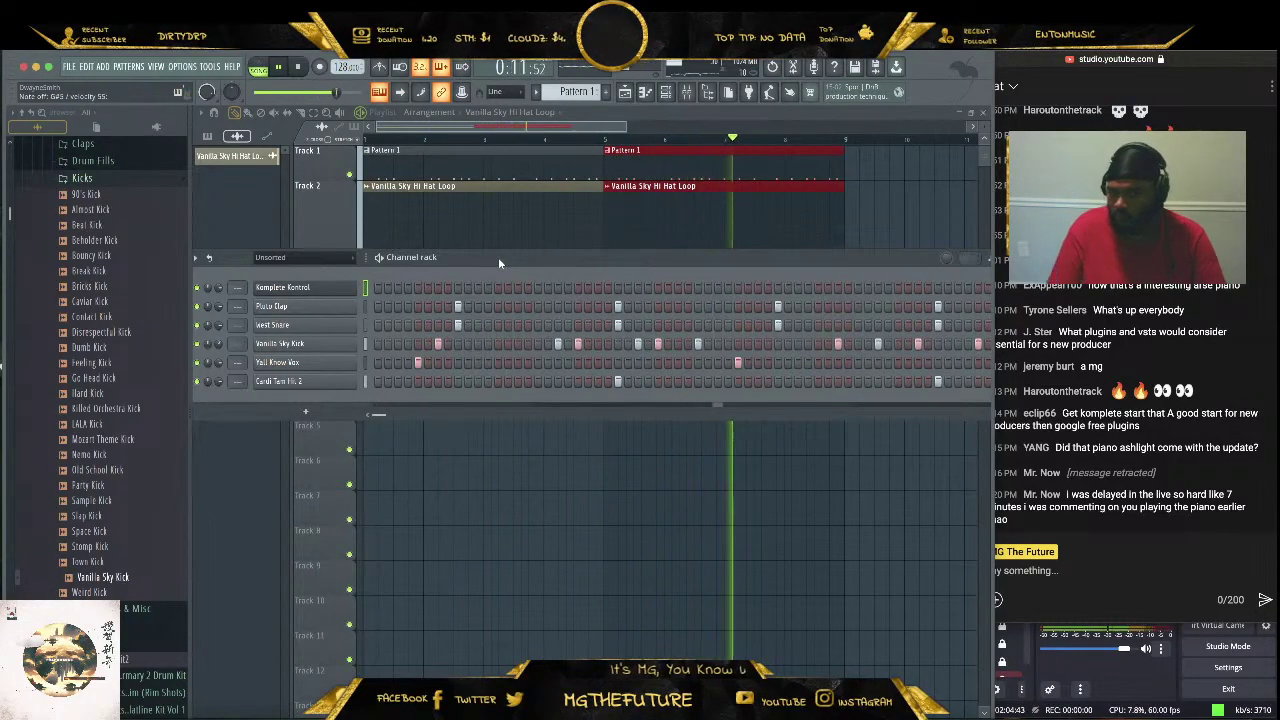
Record an eight-bar piano chord part into a new pattern named CHORDS placed at the start of Track 4
key(space)
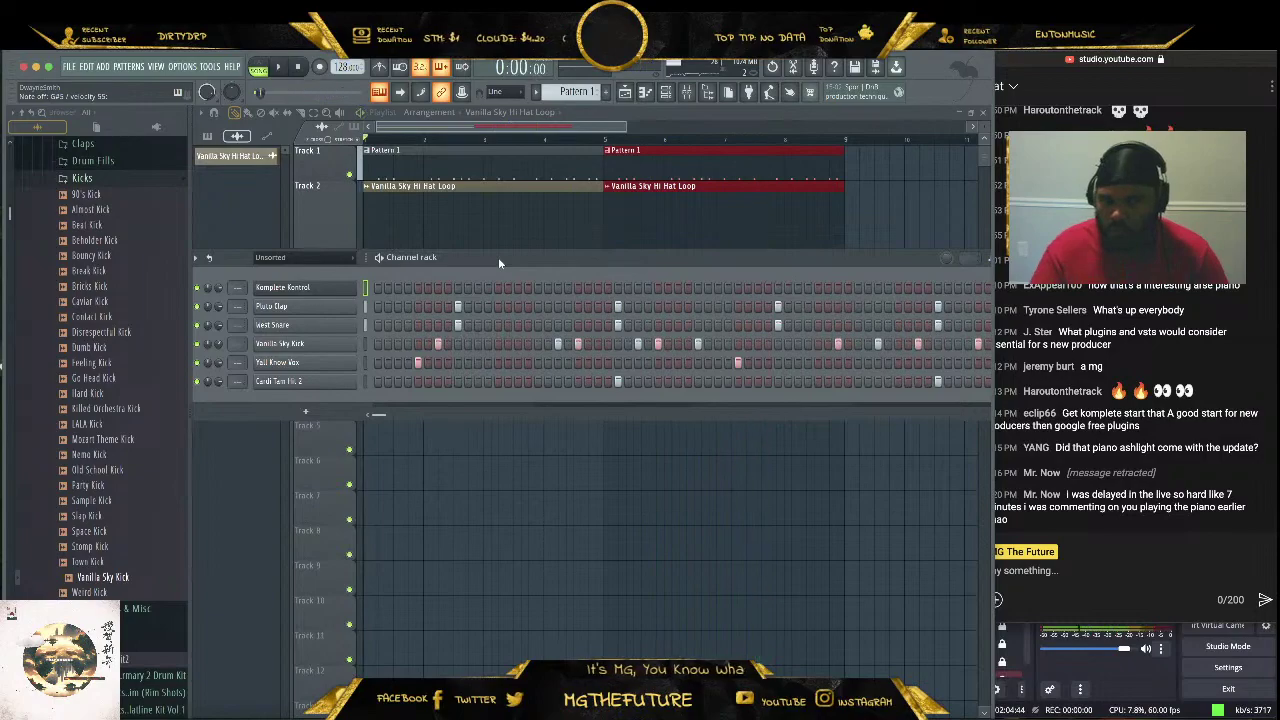
click(606, 92)
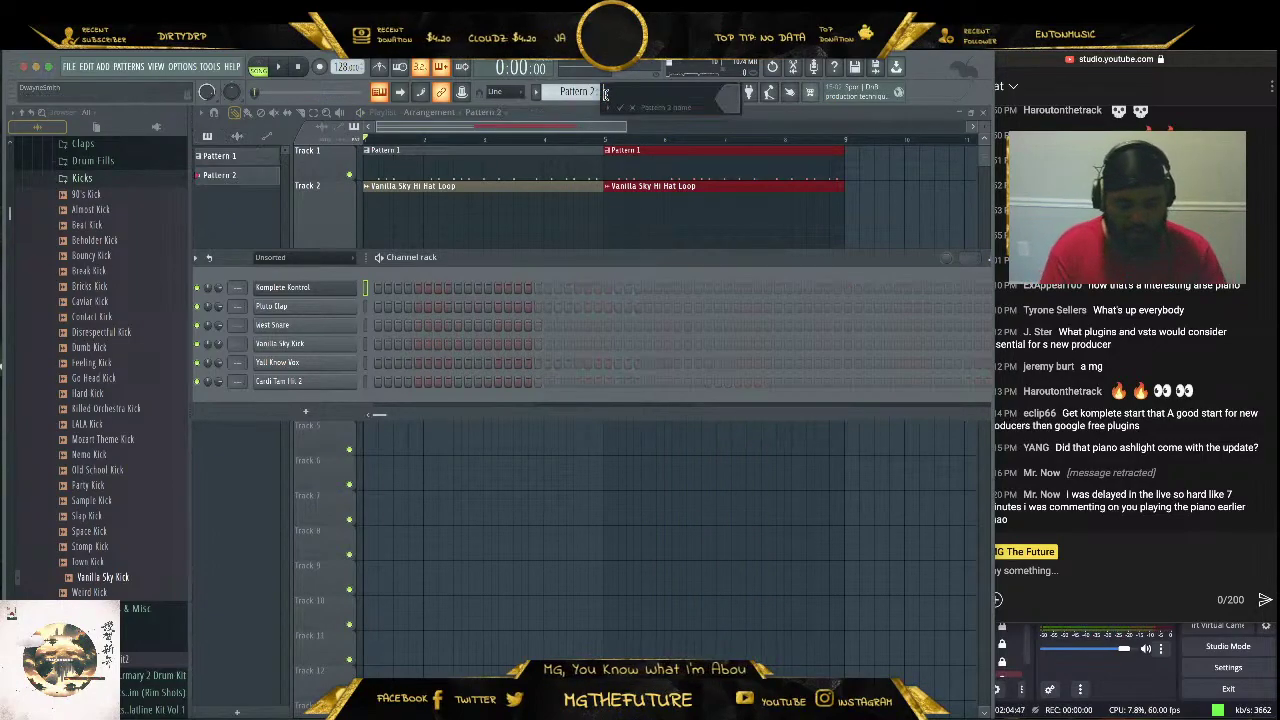
key(Return)
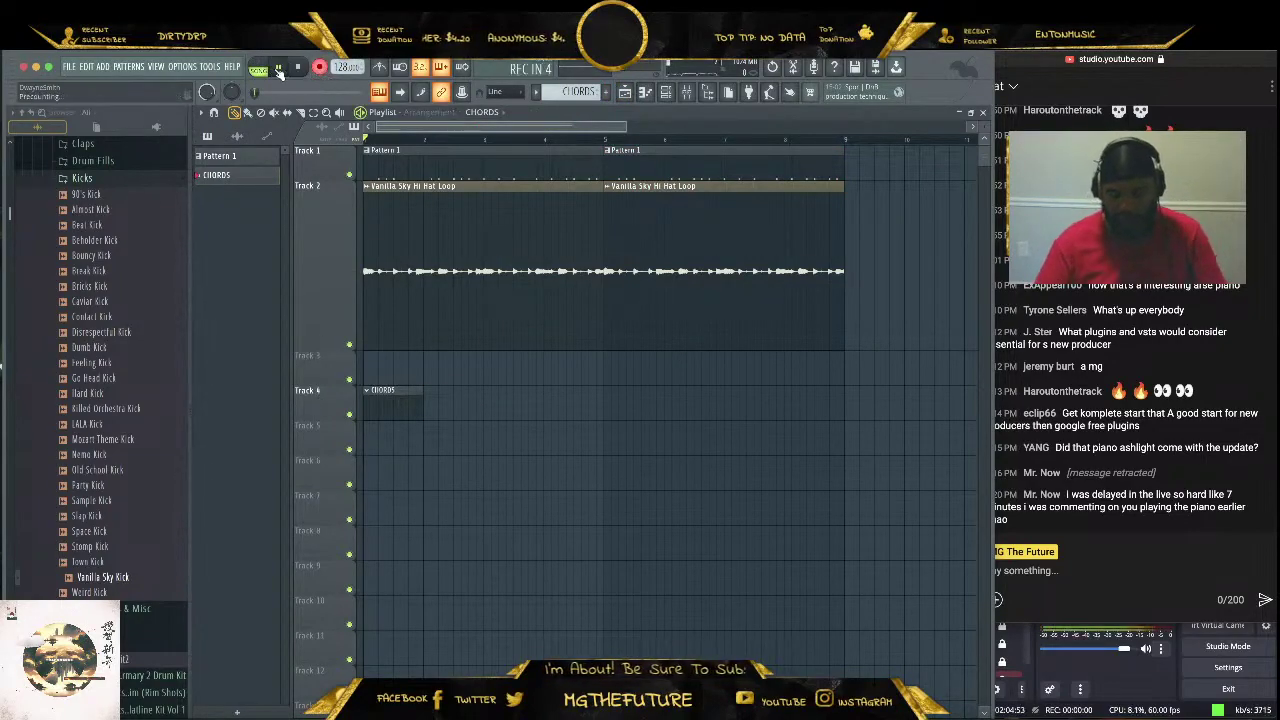
click(279, 69)
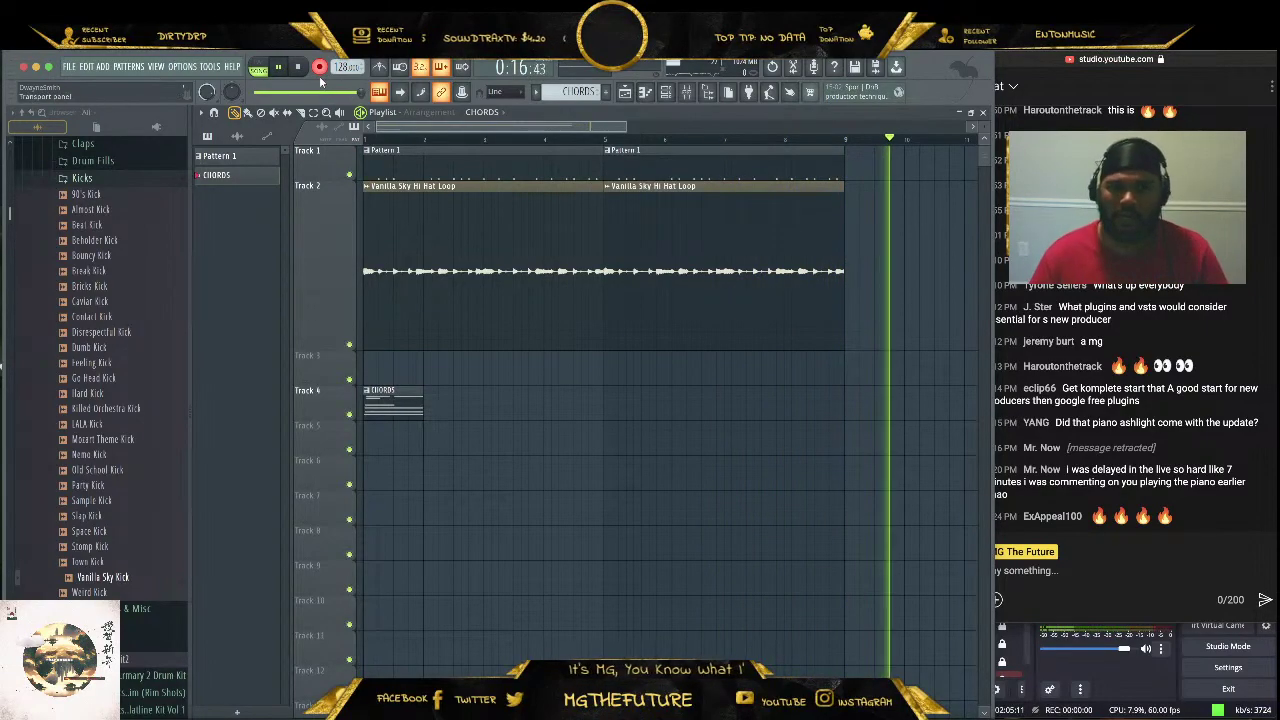
click(320, 67)
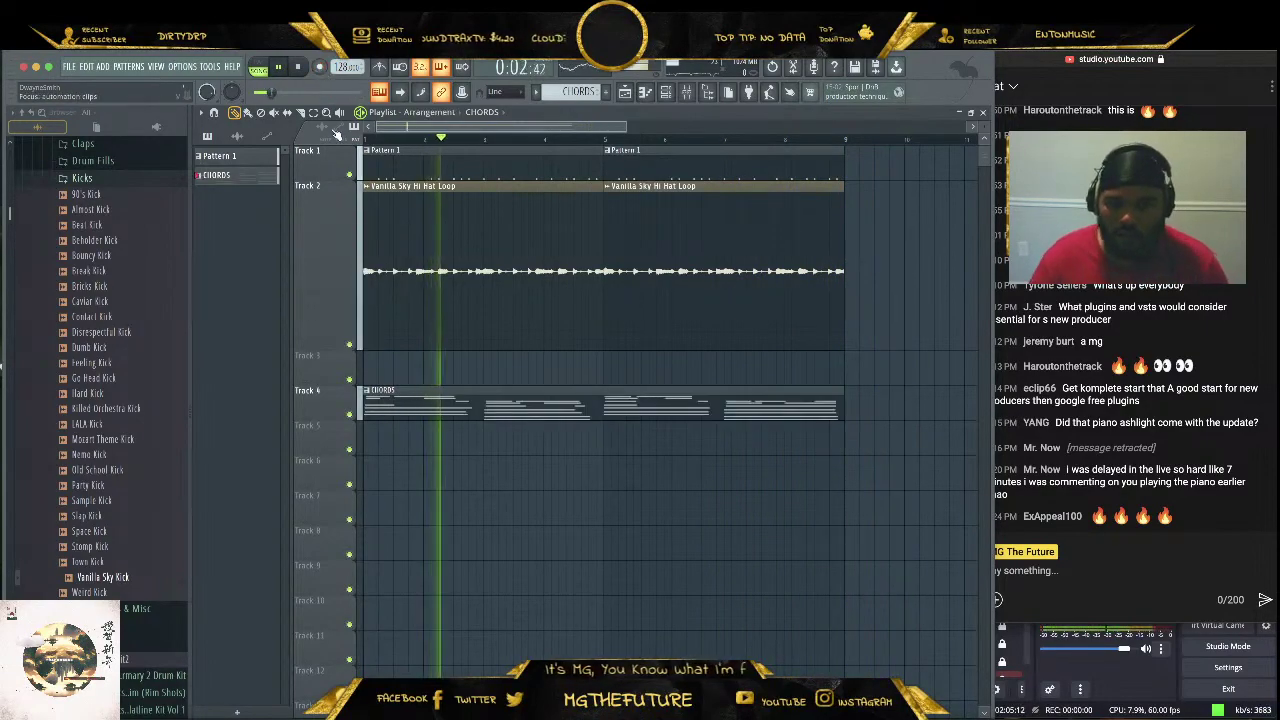
Insert a second Komplete Kontrol instrument above the piano channel and move its window over the playlist
click(667, 93)
right_click(330, 289)
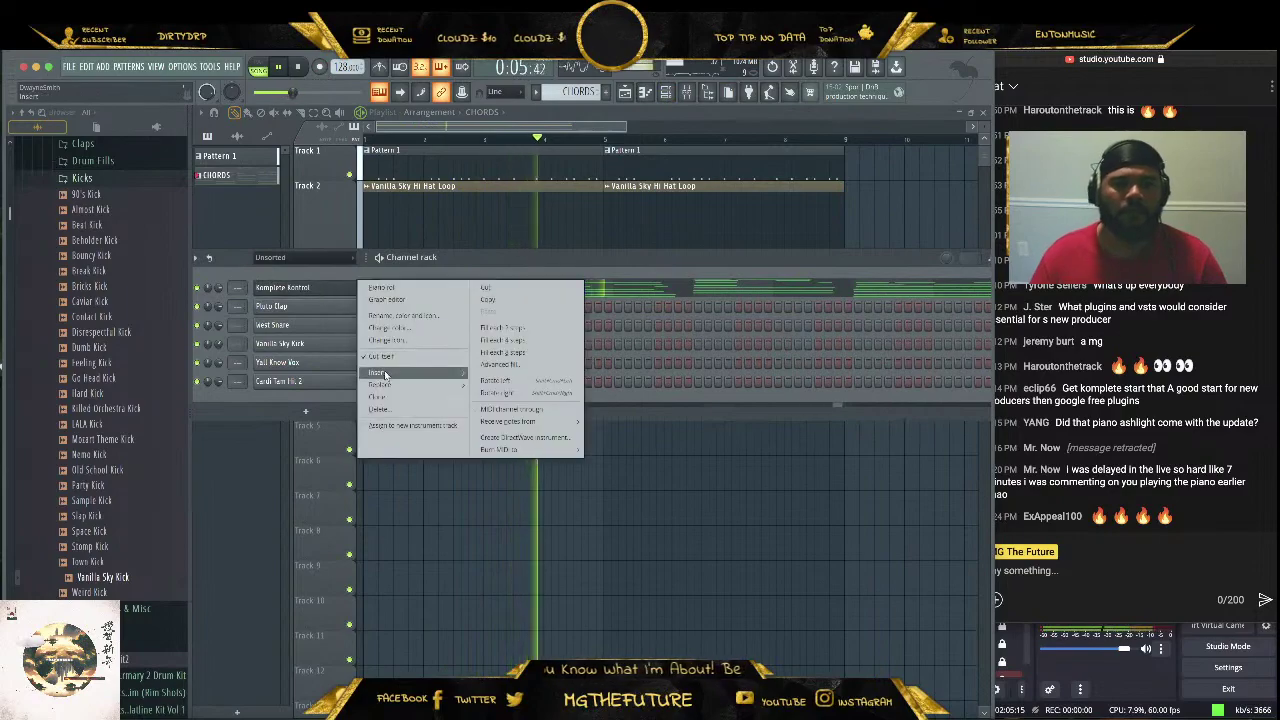
mouse_move(376, 372)
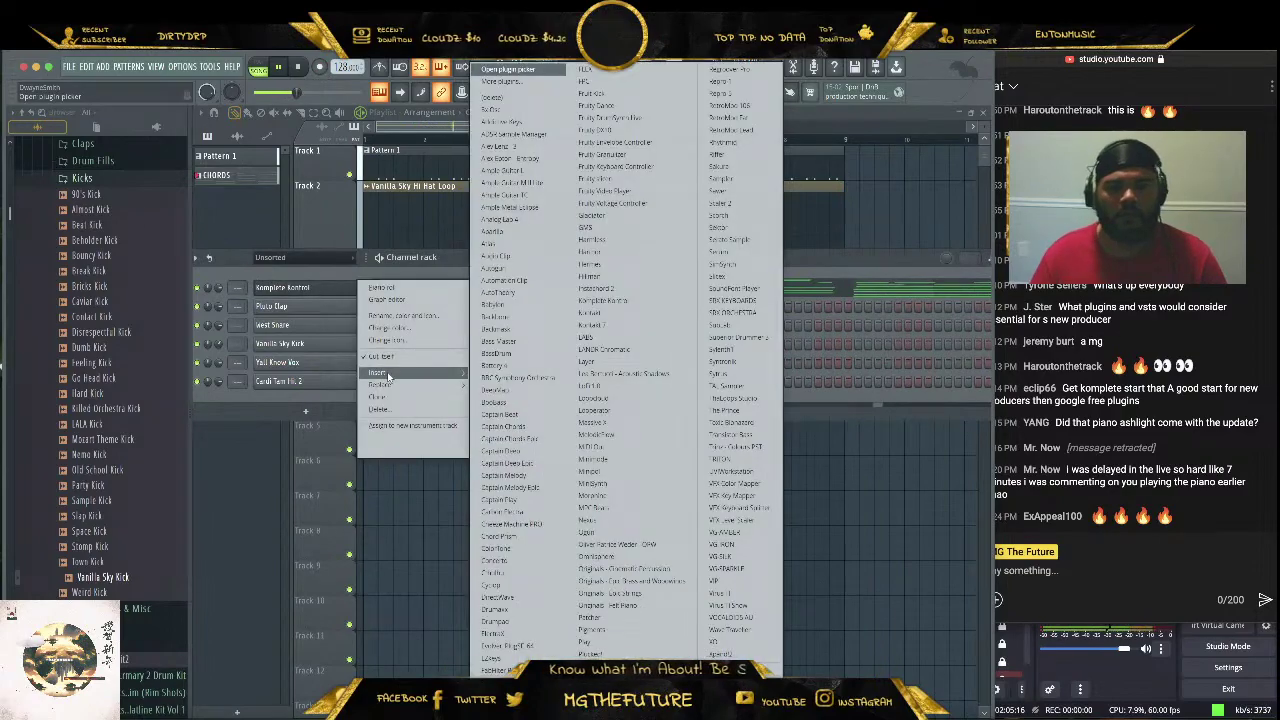
click(657, 310)
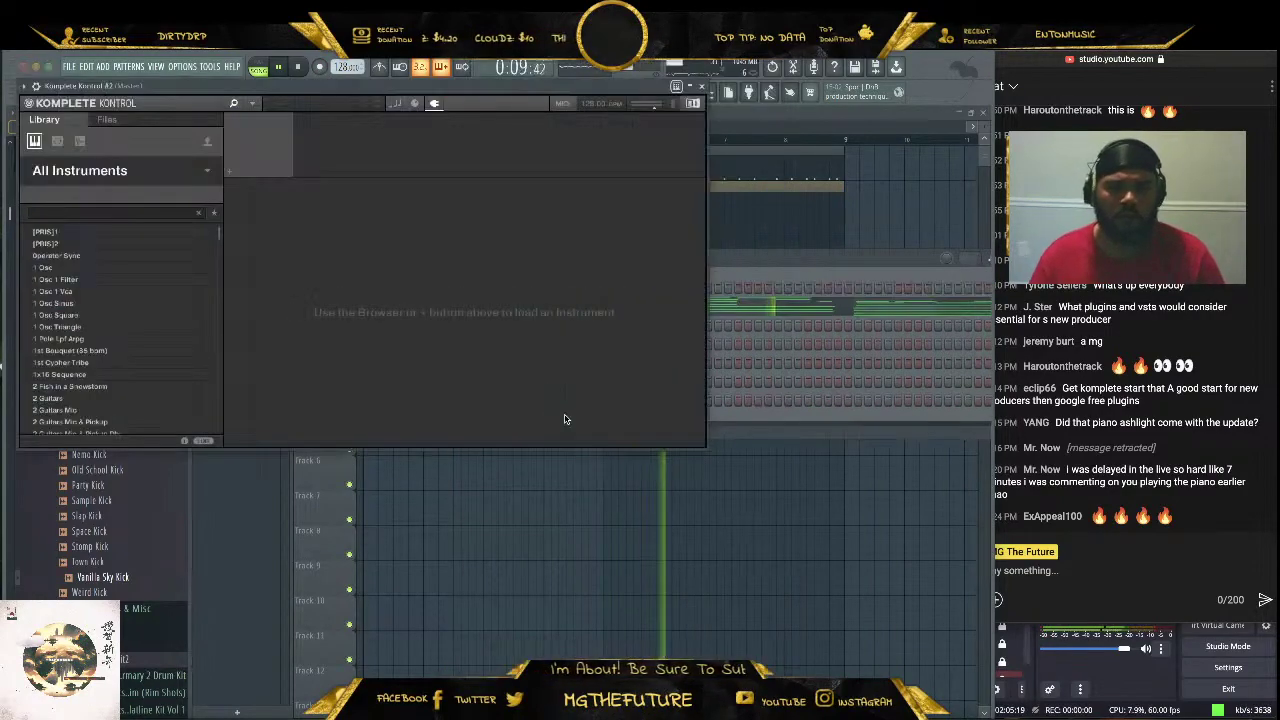
drag(242, 107, 410, 222)
Load the Bird Sub preset from Lo-Fi Glow's Bass type into the new Komplete Kontrol, and close its window
click(322, 293)
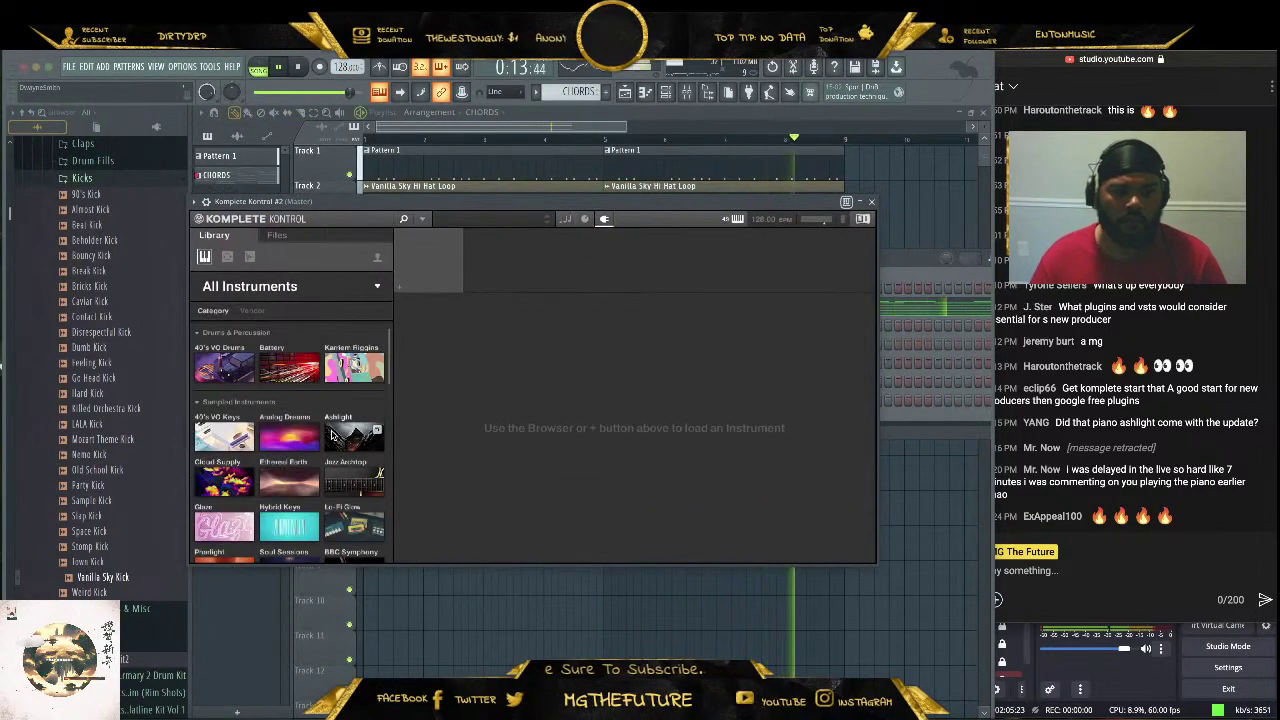
scroll(299, 414, down, 2)
click(299, 414)
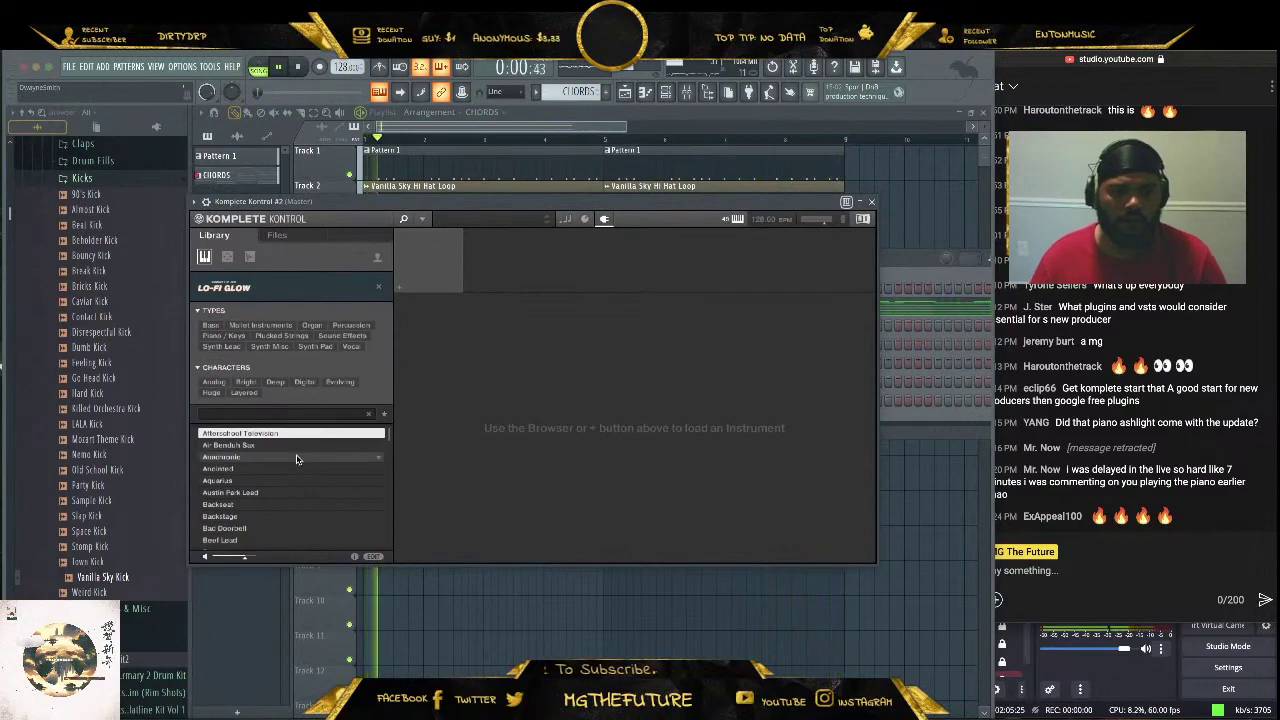
scroll(297, 458, down, 1)
click(210, 325)
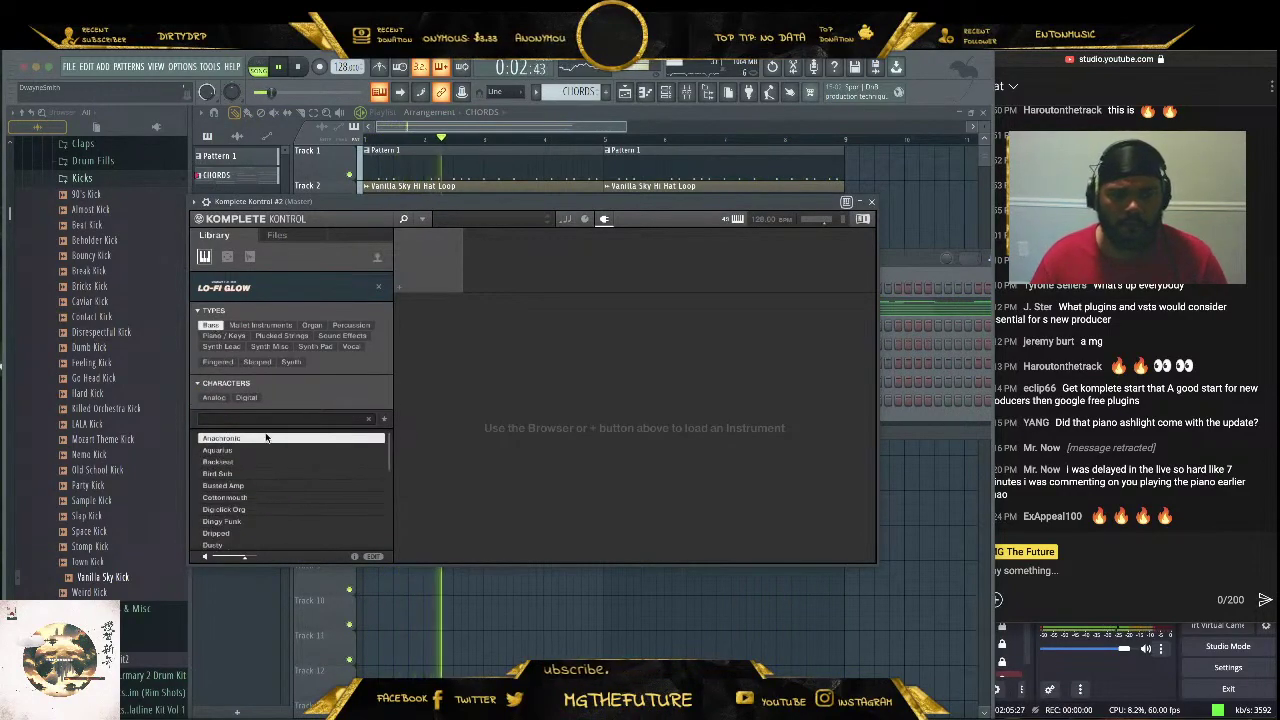
click(258, 476)
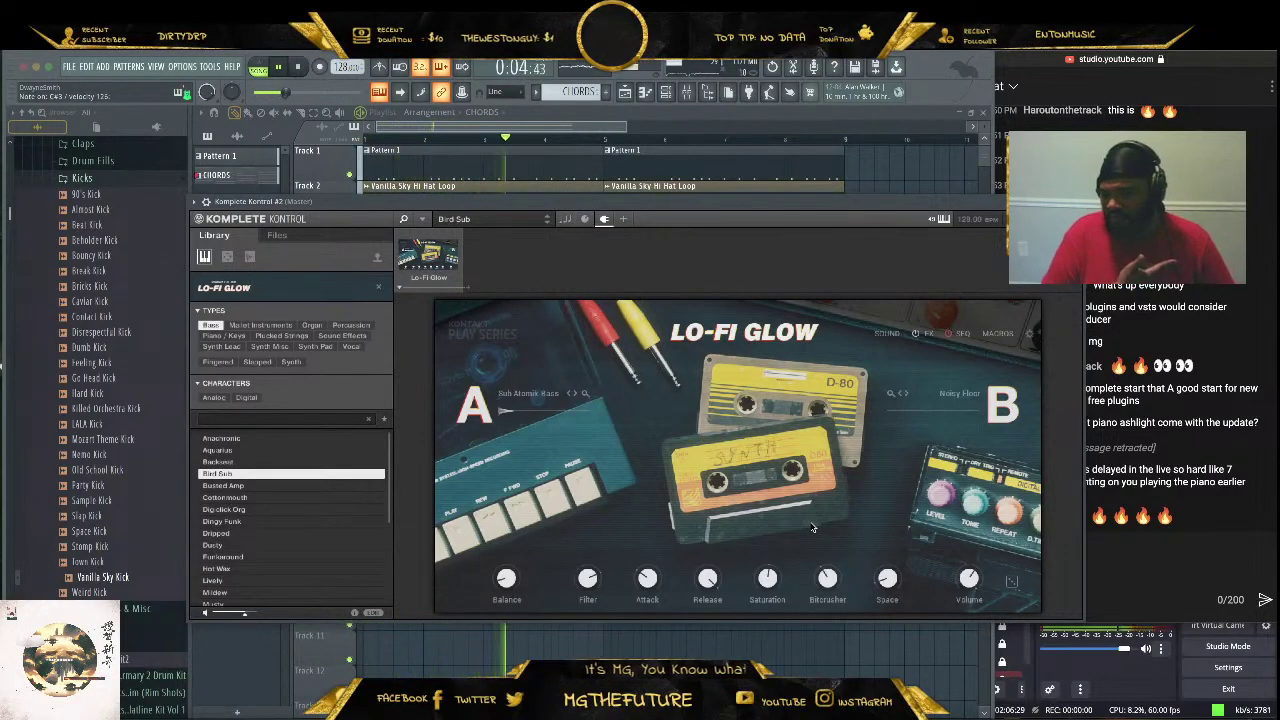
key(space)
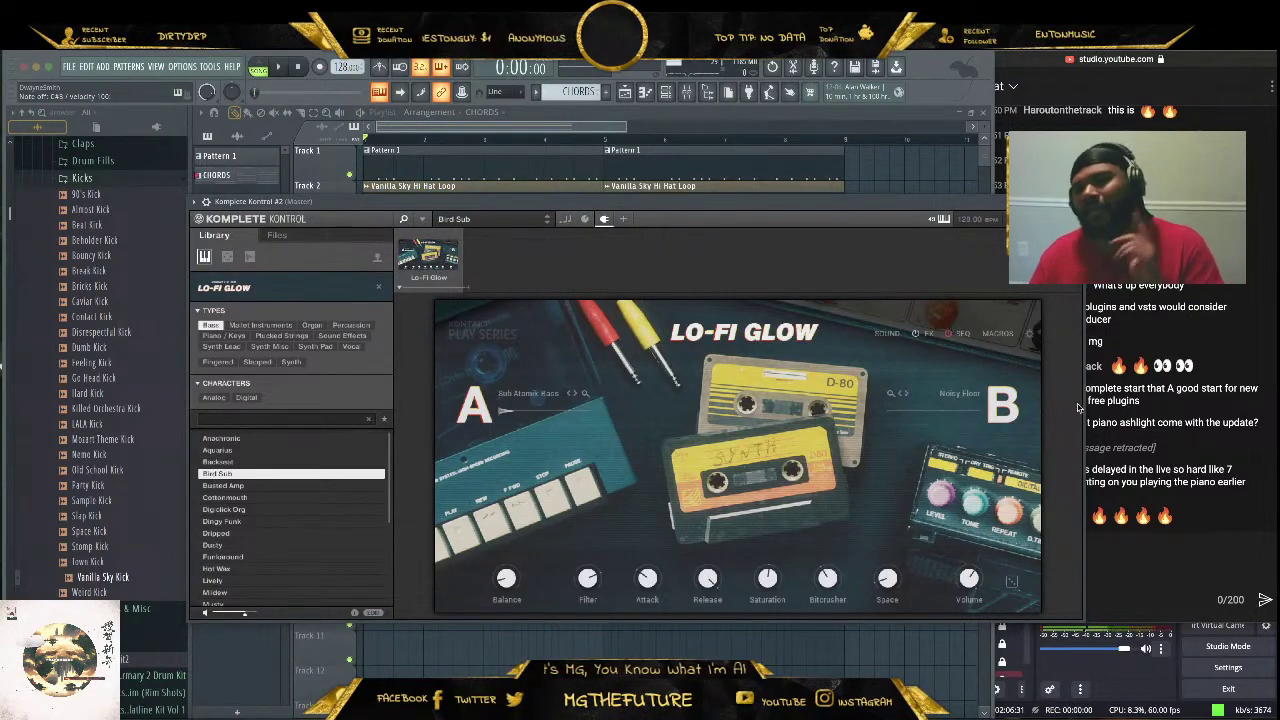
key(Escape)
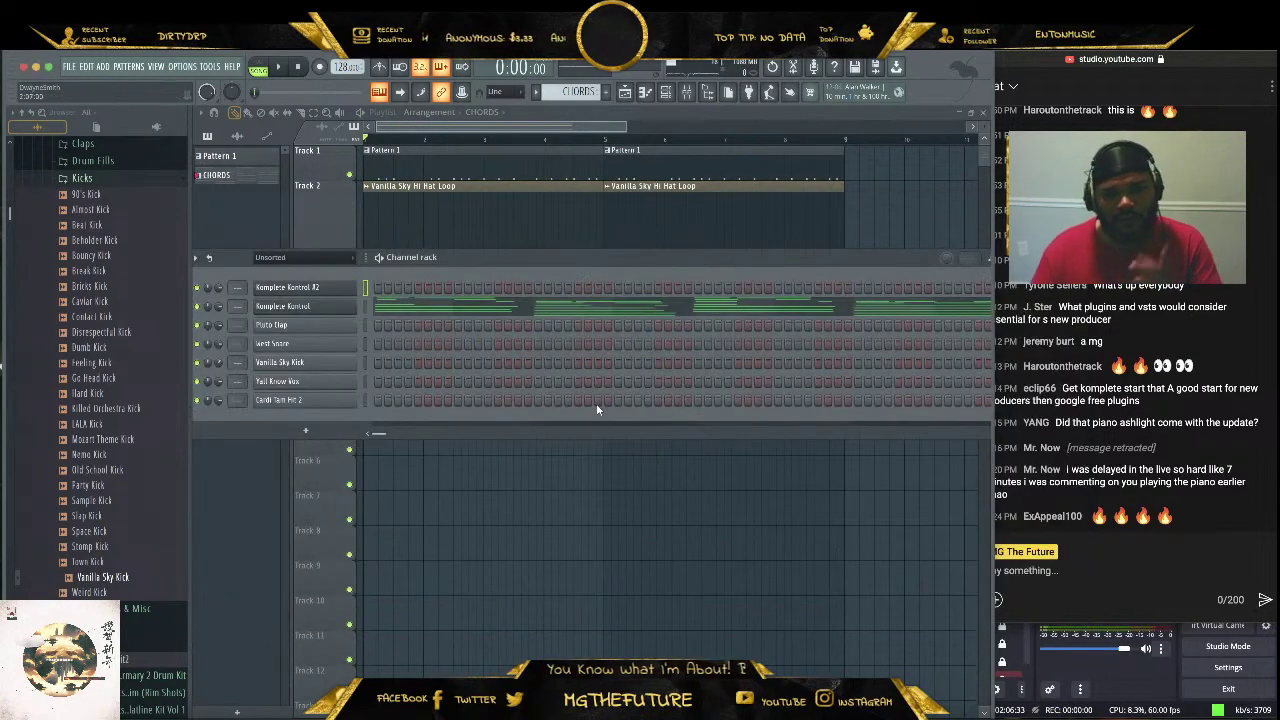
Create a new pattern named BASS and place it at the start of Track 5
click(602, 91)
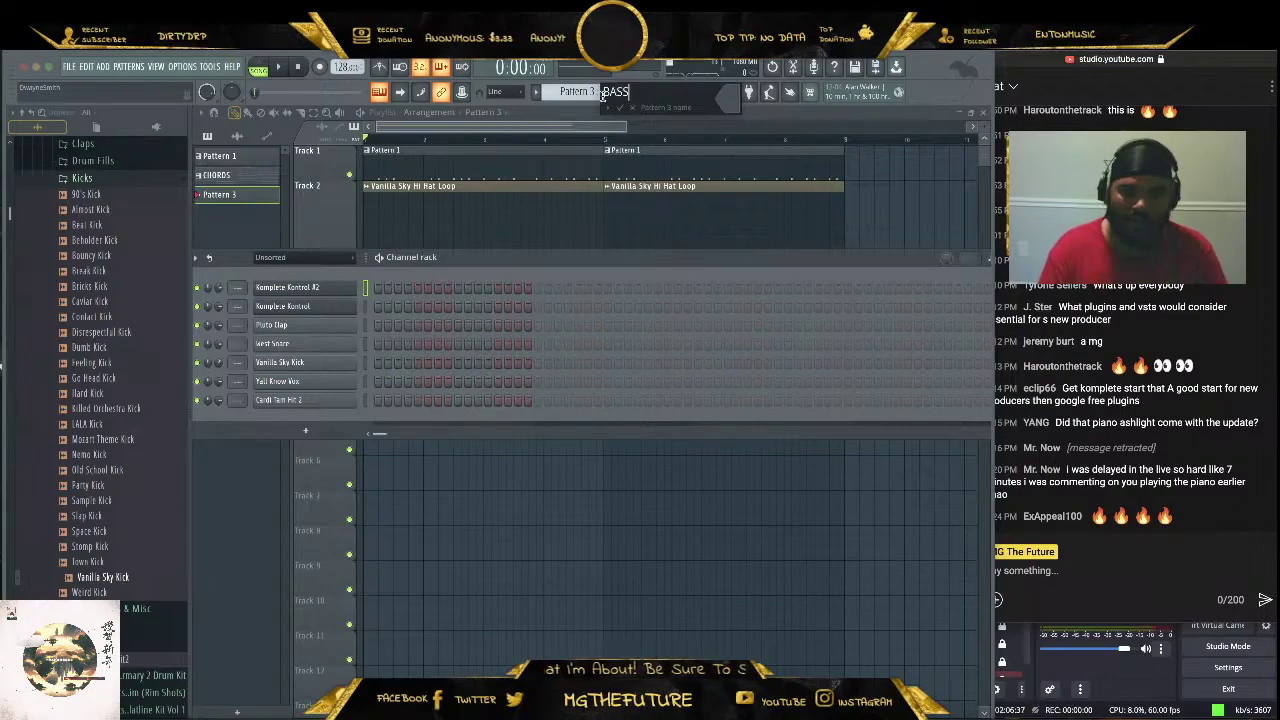
key(Return)
key(F6)
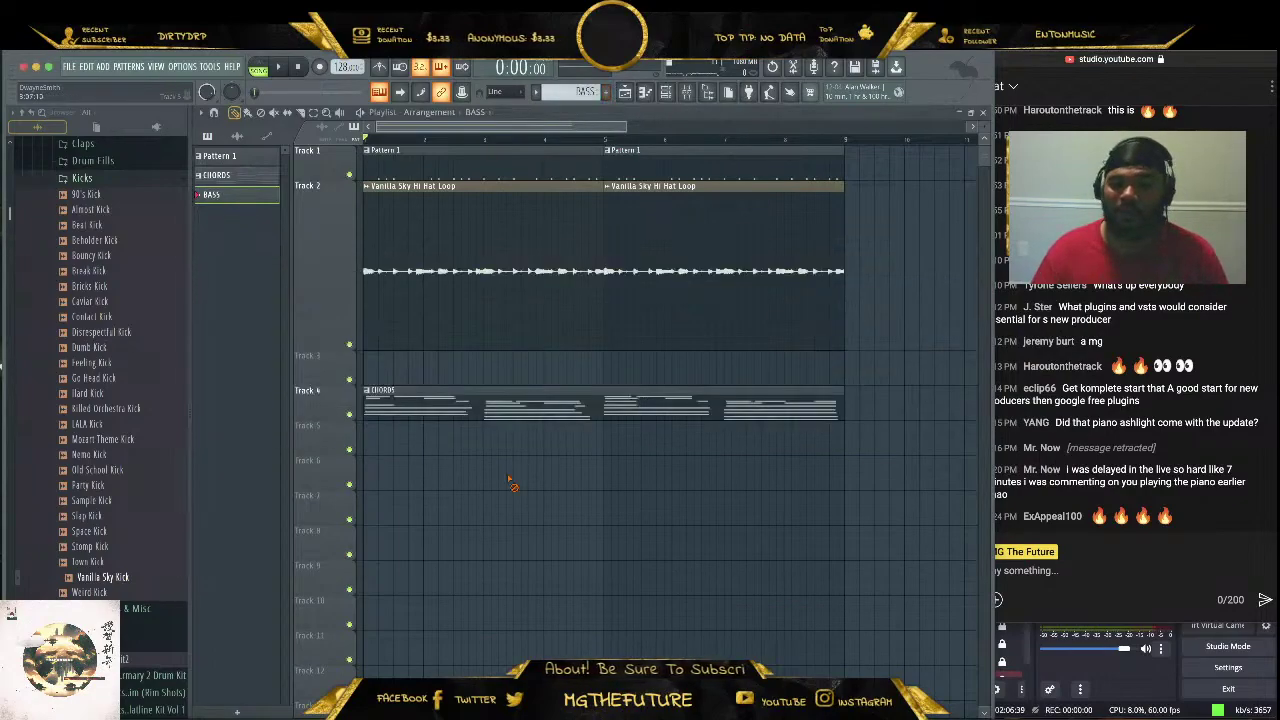
drag(466, 440, 345, 447)
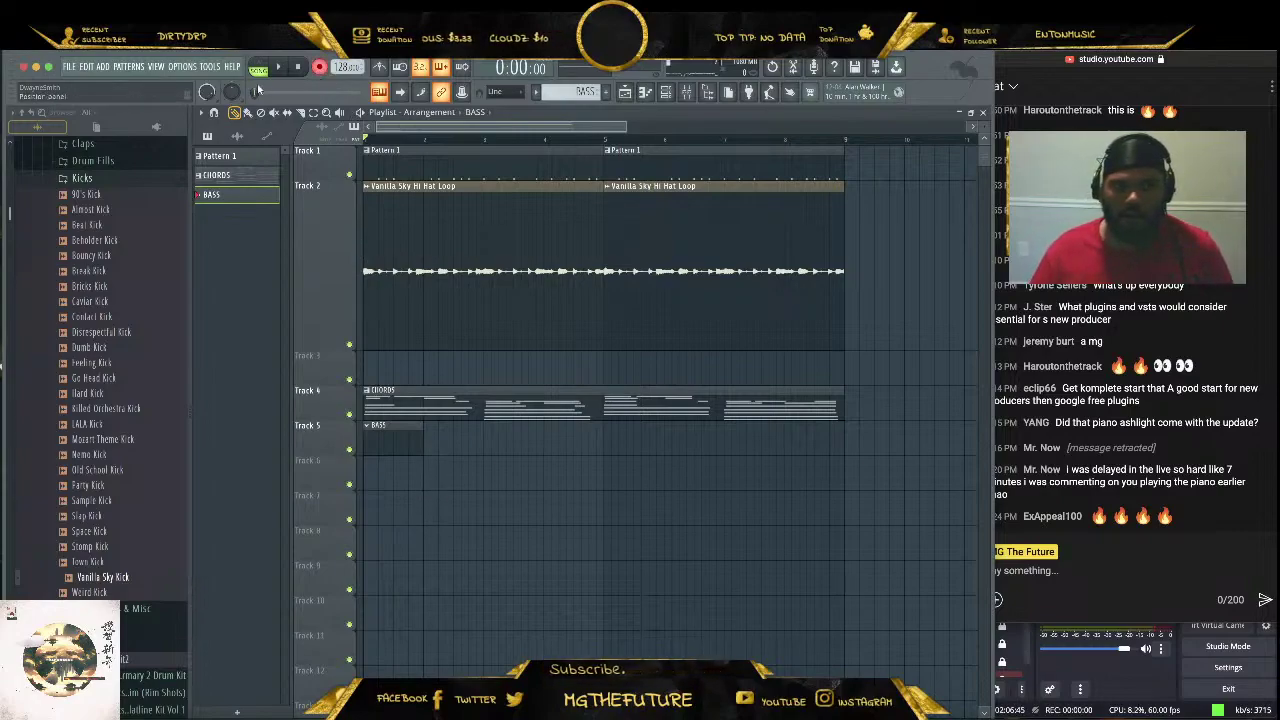
Record a Bird Sub bass line about four bars long into the BASS pattern over the drums and chords
click(281, 70)
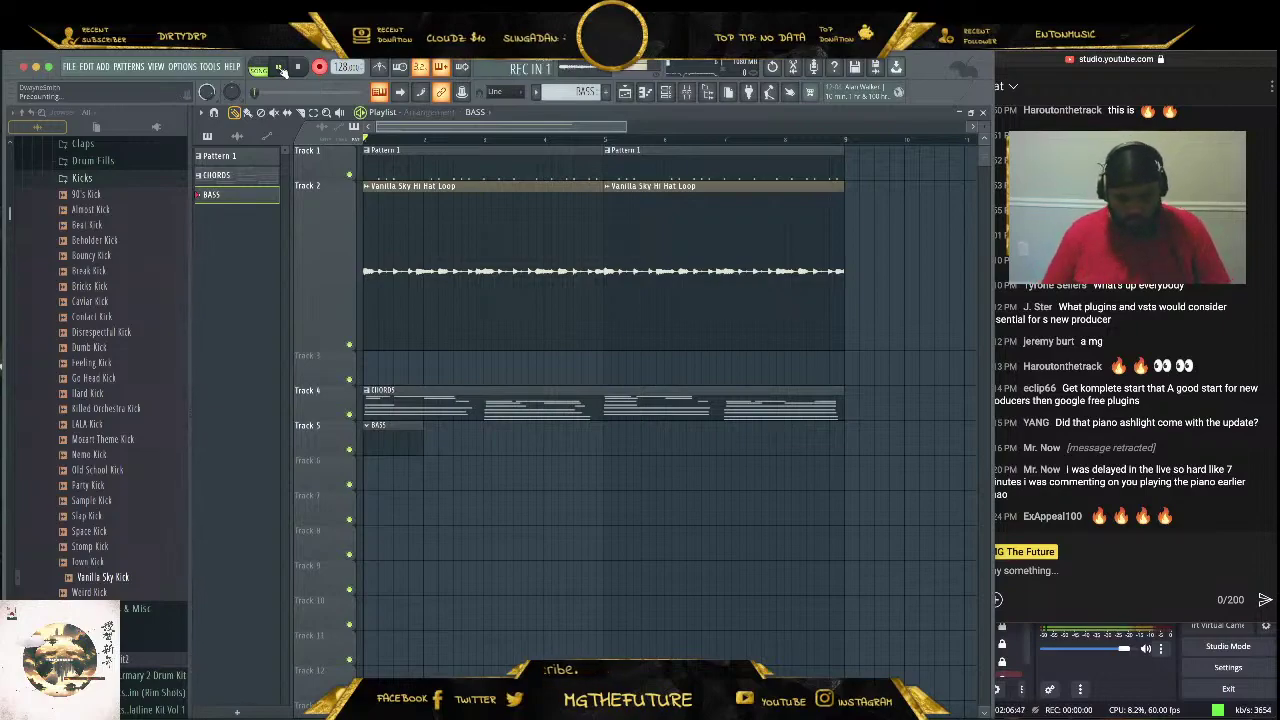
click(283, 70)
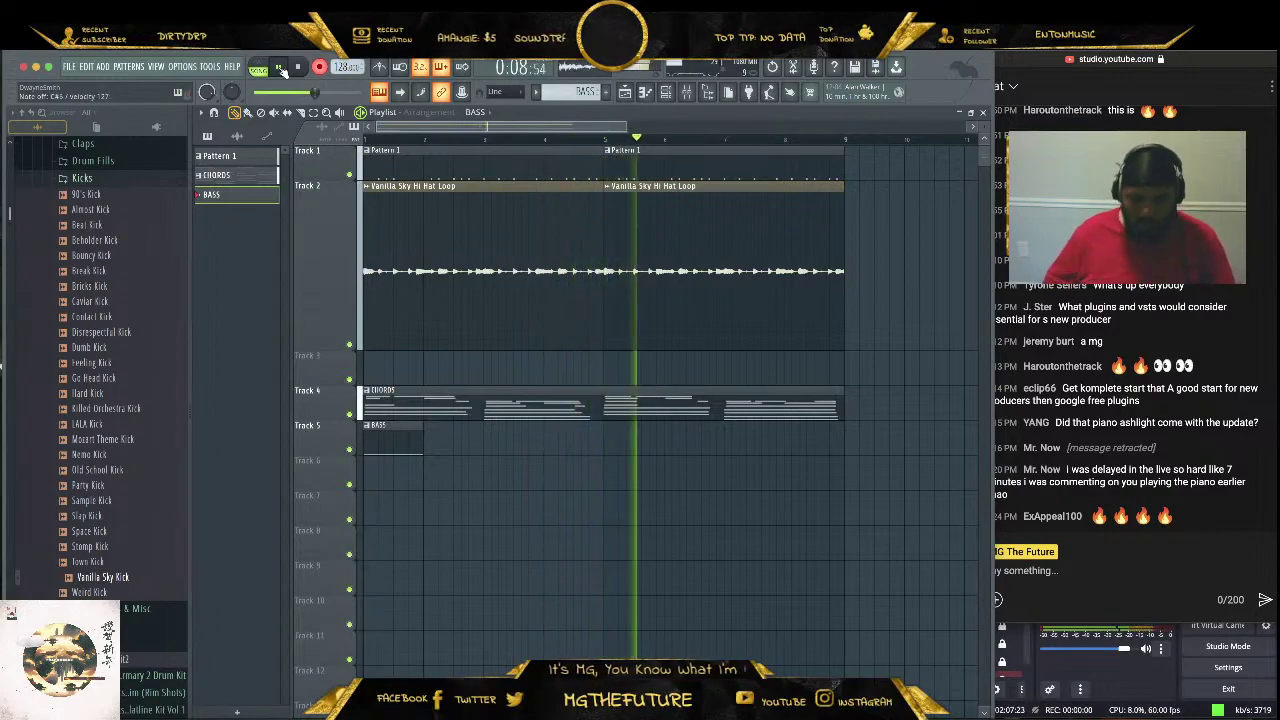
key(space)
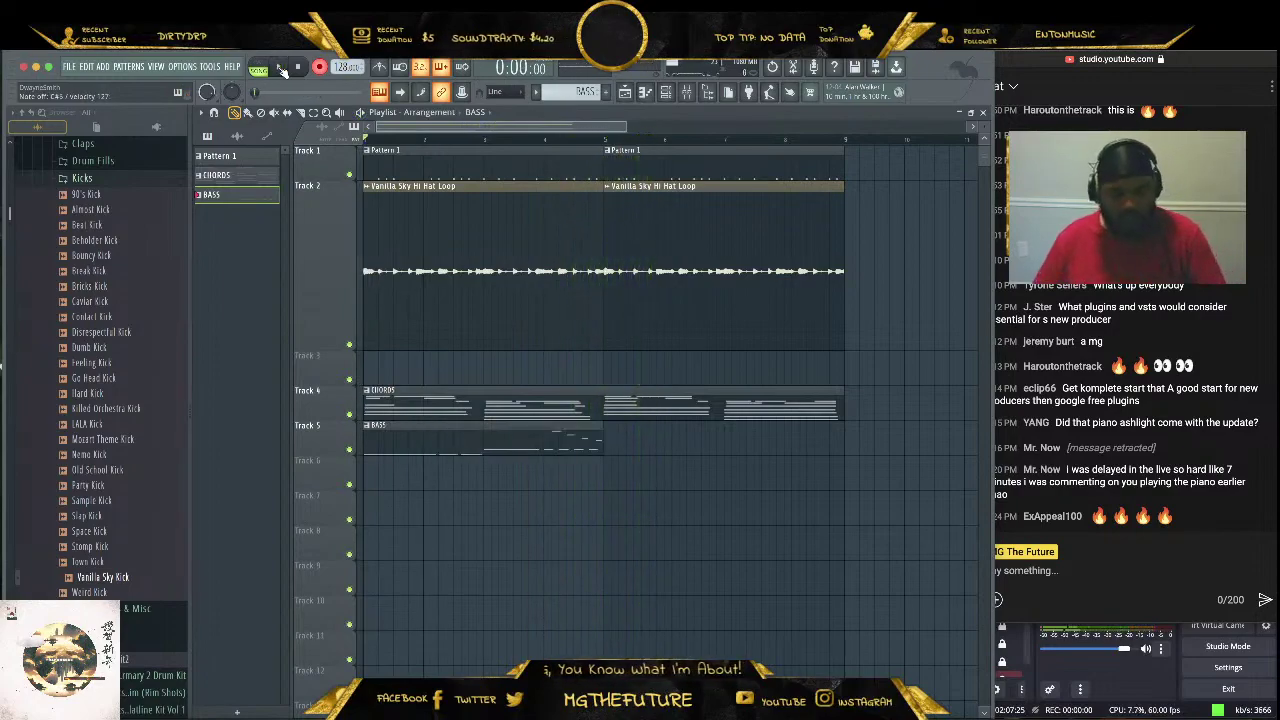
Undo the last bass take, and record a new eight-bar bass line into the BASS pattern
key(ctrl+z)
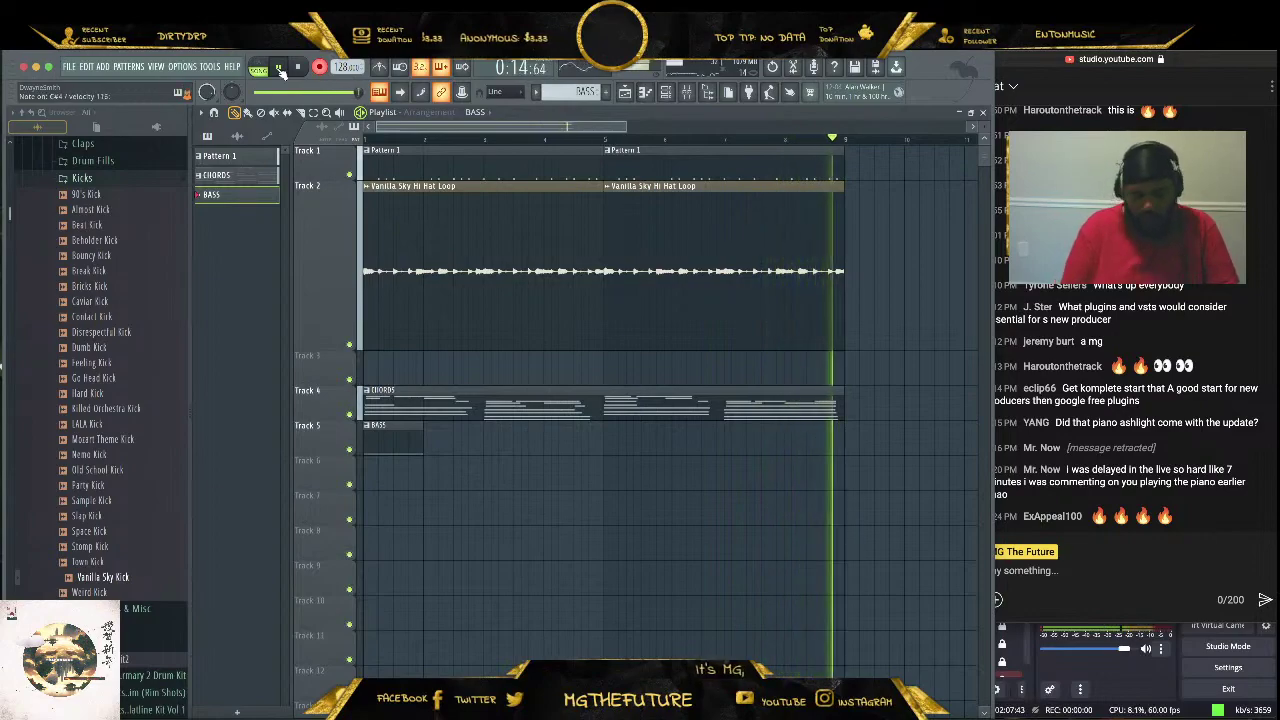
key(space)
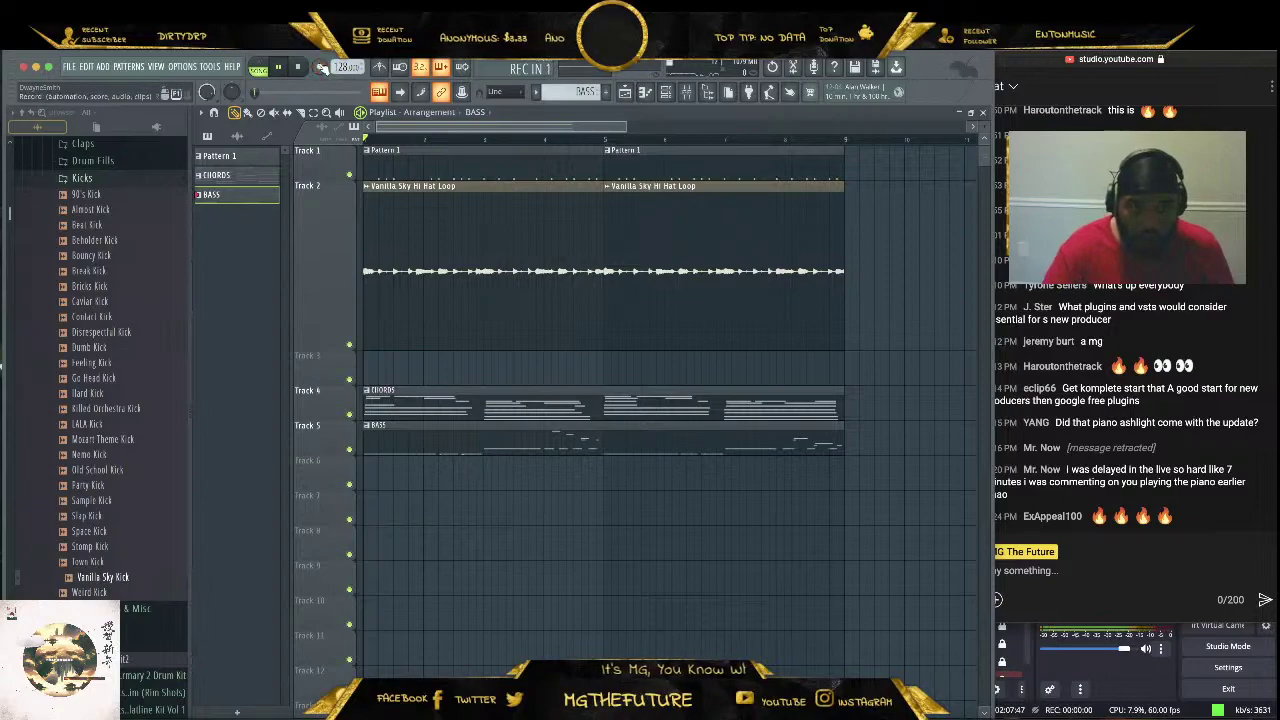
key(space)
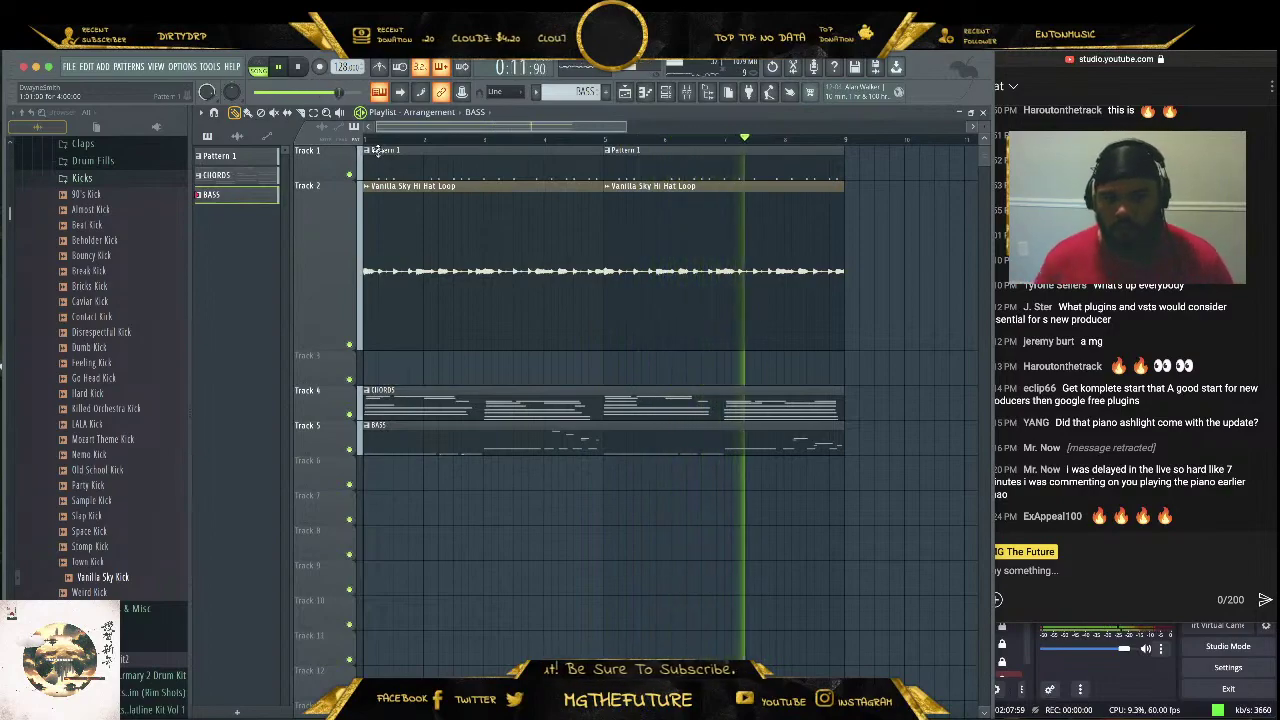
Nudge one of the short high notes just before bar 5 slightly earlier in the BASS pattern's piano roll
double_click(588, 430)
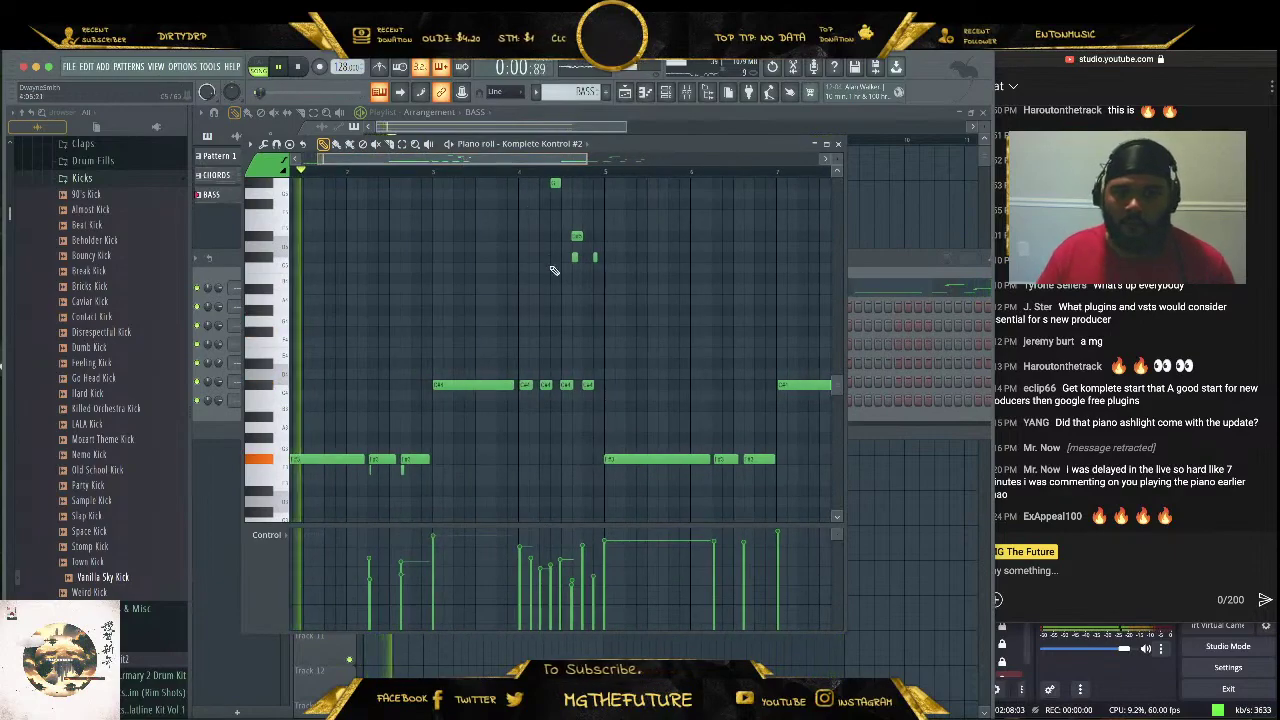
drag(579, 280, 571, 257)
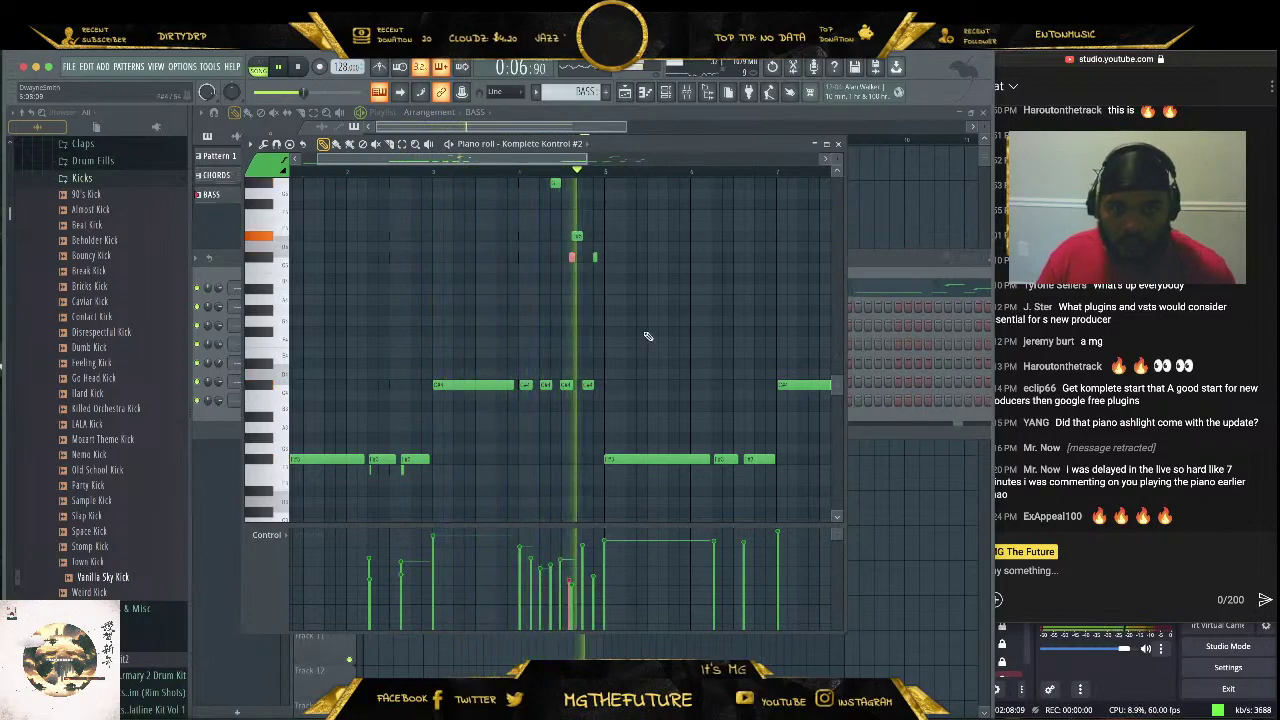
click(838, 144)
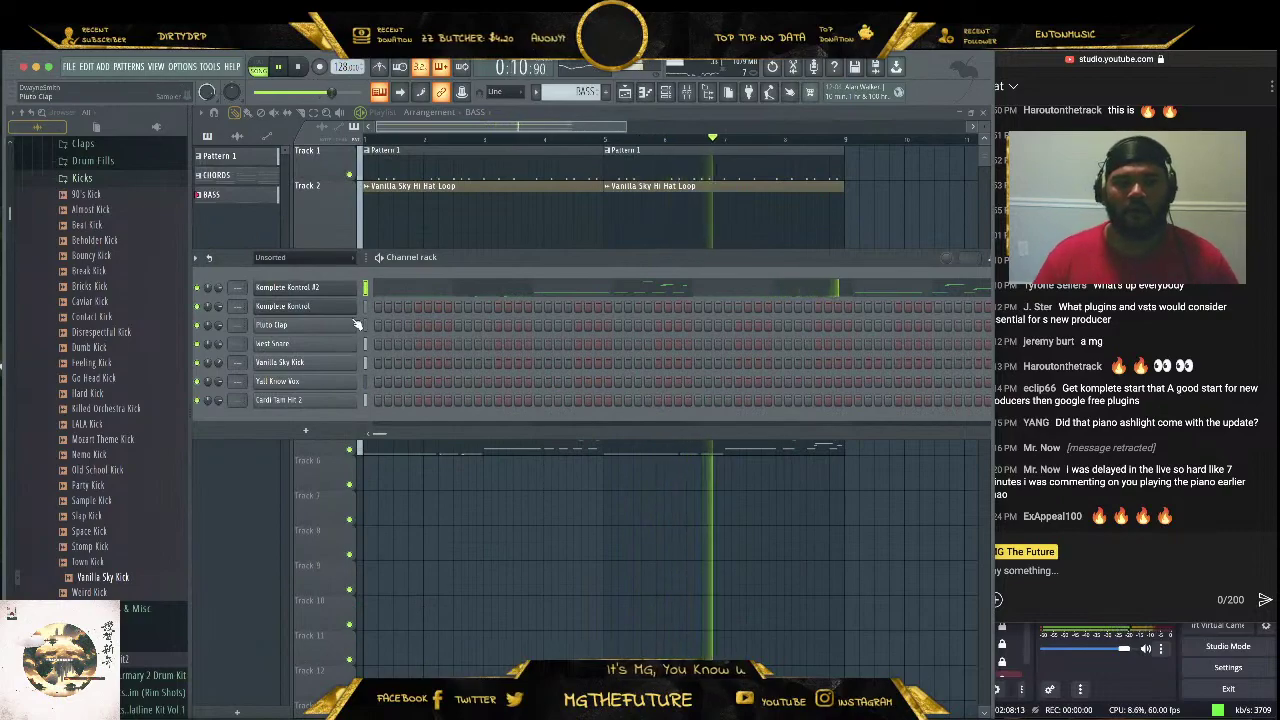
key(space)
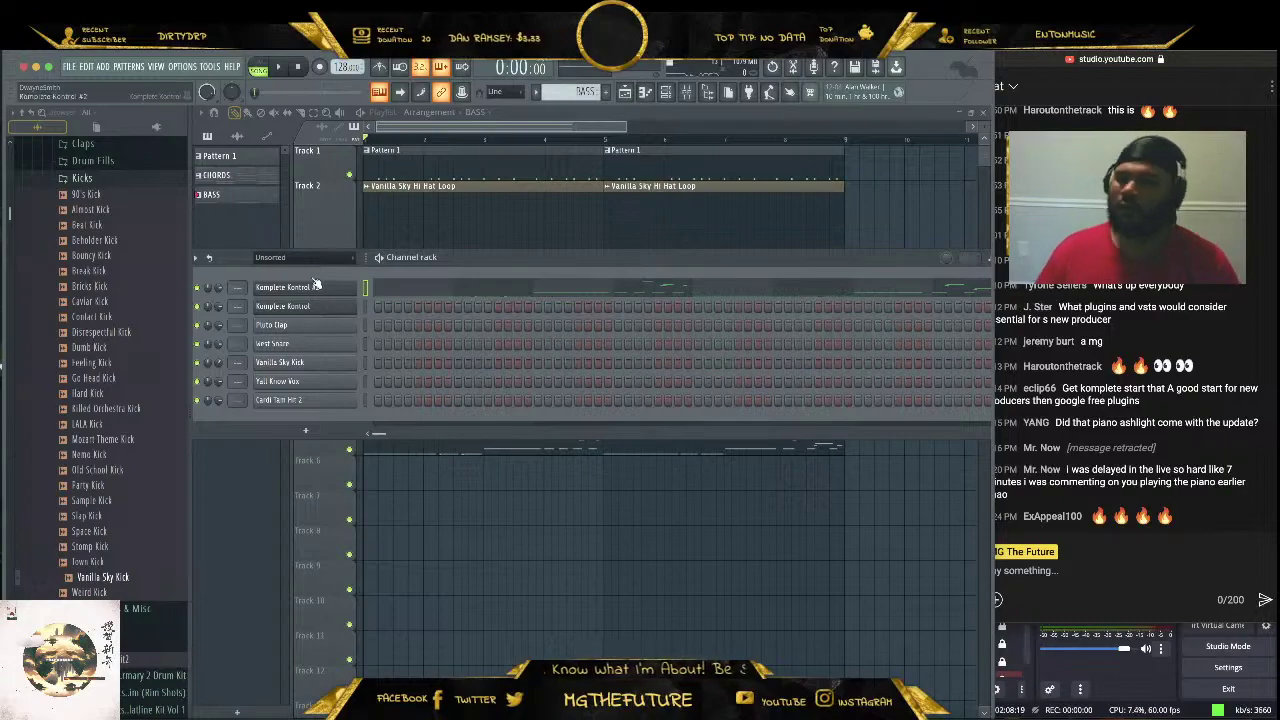
Insert a third Komplete Kontrol instrument above the Bird Sub channel and move its window over the playlist
right_click(352, 287)
mouse_move(410, 372)
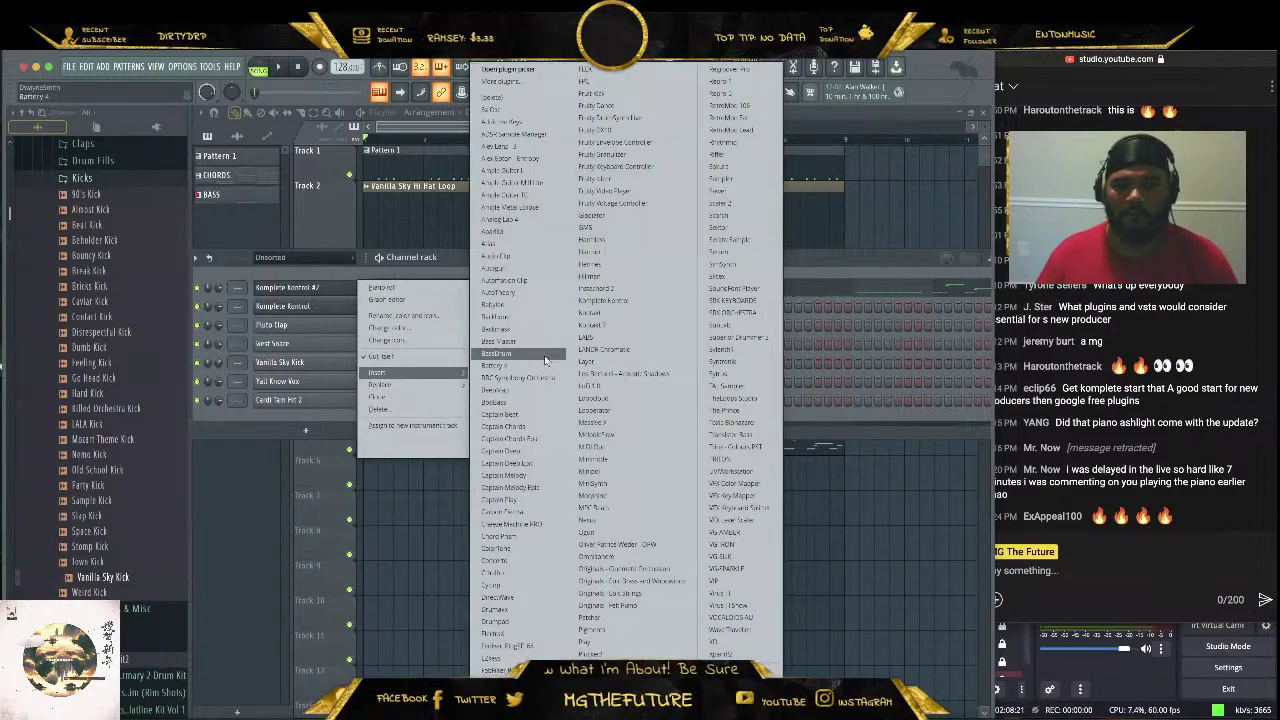
click(605, 301)
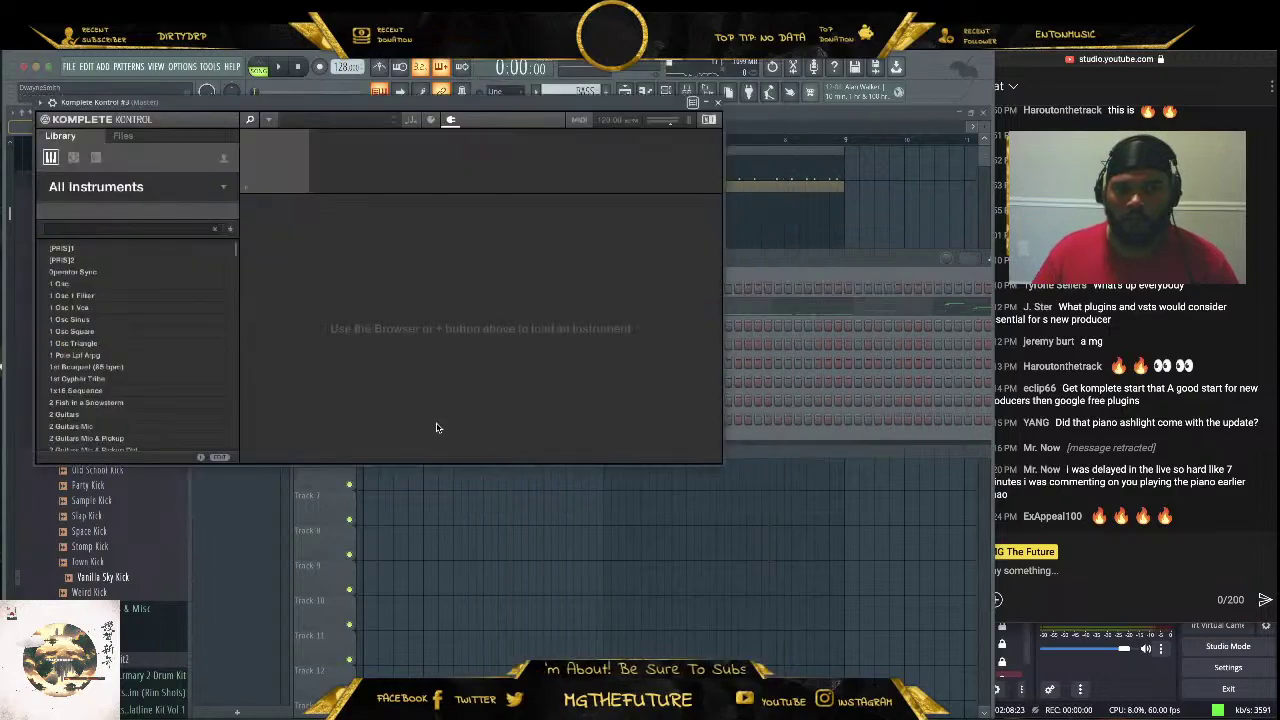
drag(346, 107, 537, 204)
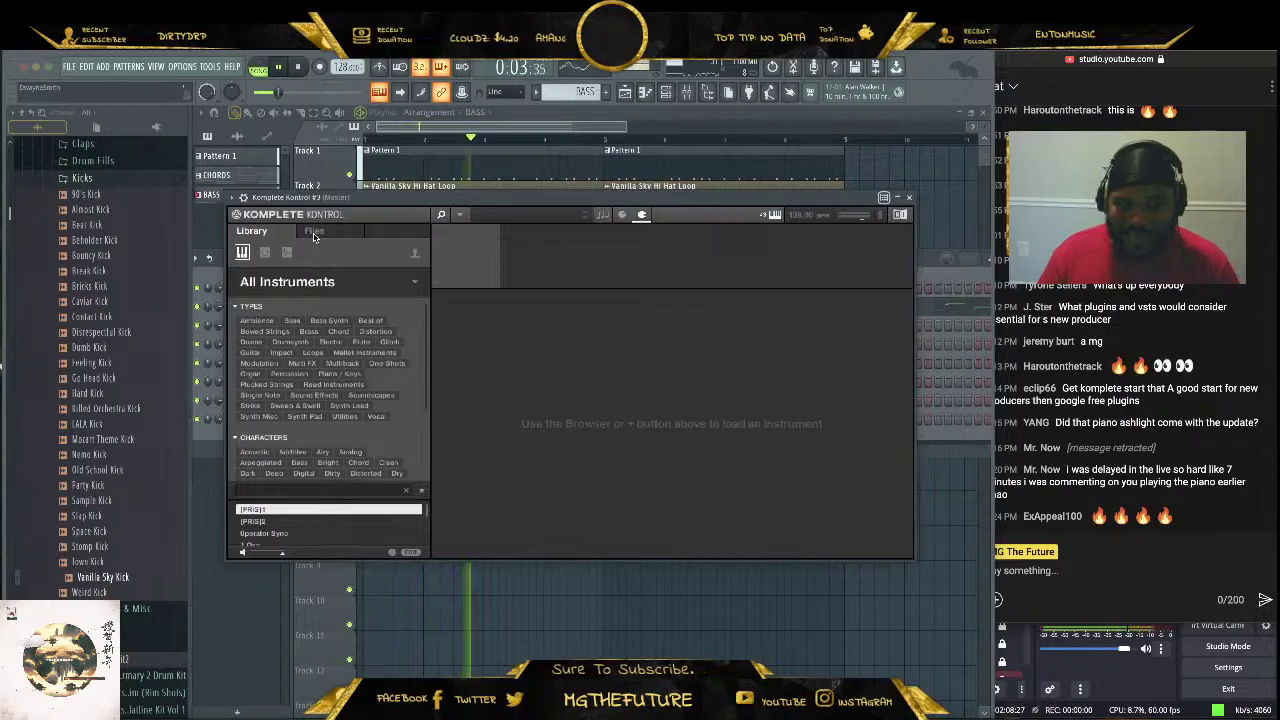
Load the Blue Bottle preset from FM8's Flute type into the new Komplete Kontrol, and record a part with it into the BASS pattern
click(318, 287)
scroll(296, 455, down, 15)
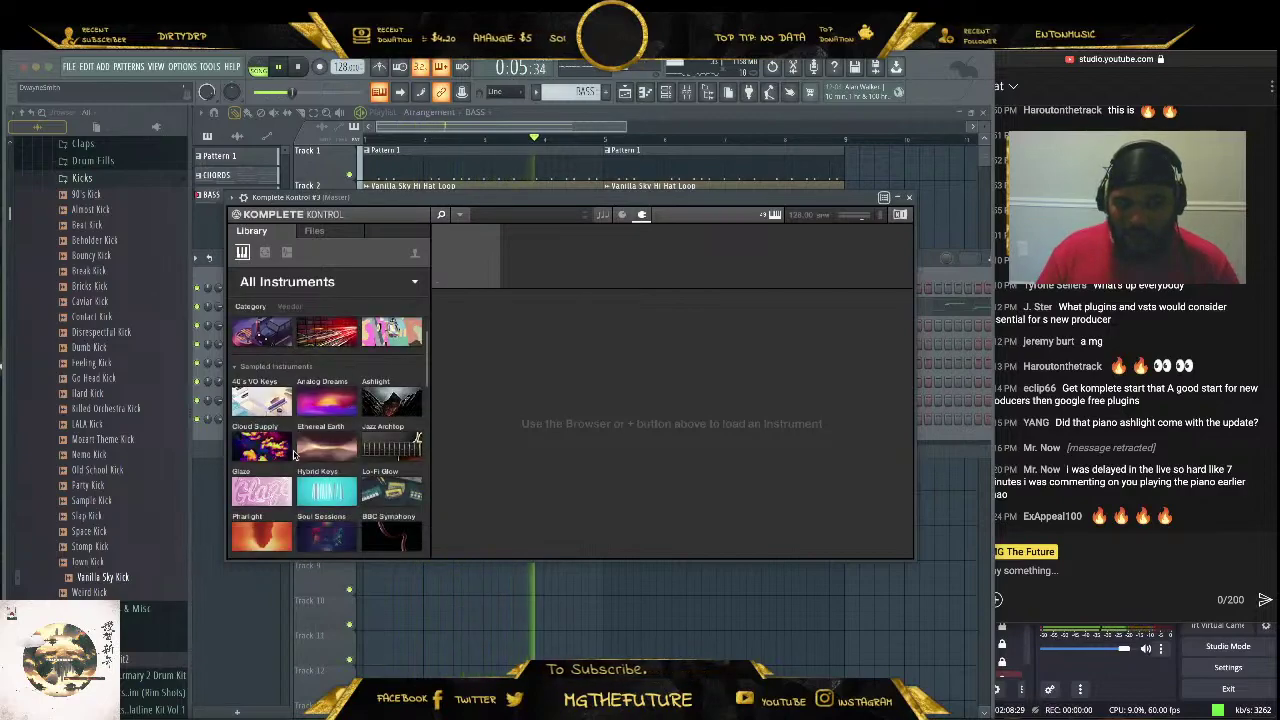
scroll(320, 449, down, 4)
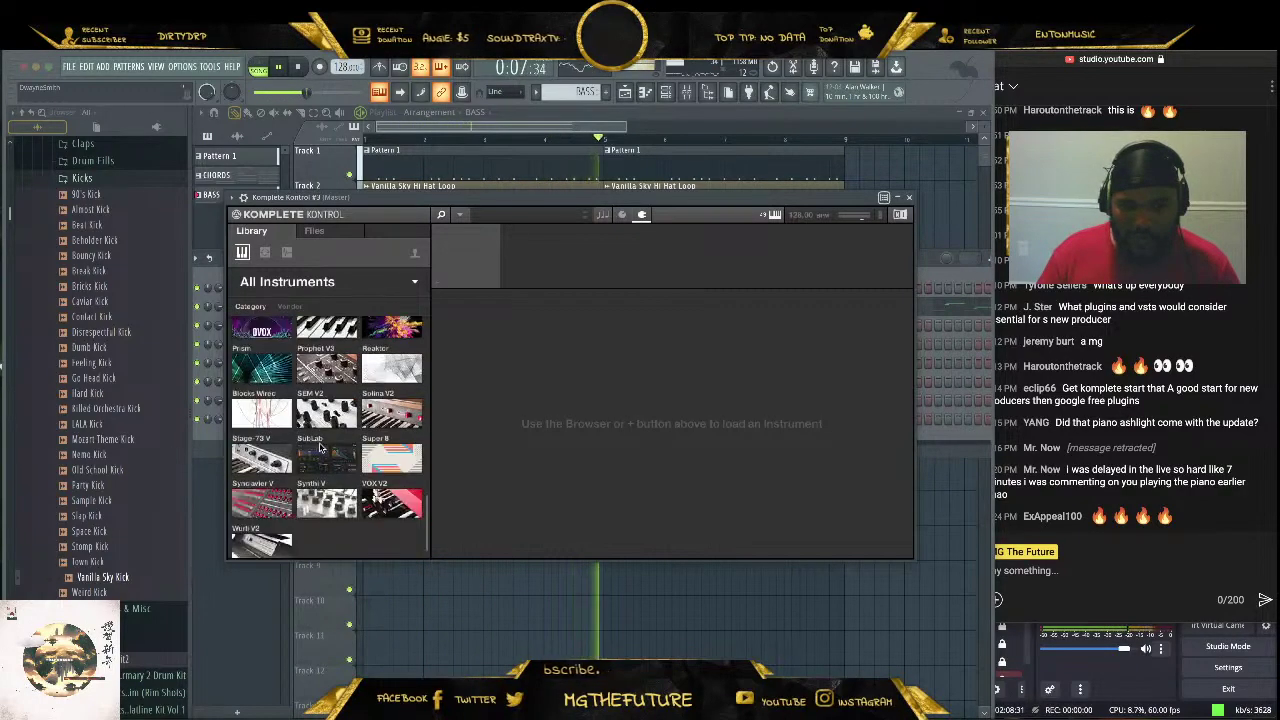
scroll(312, 449, up, 10)
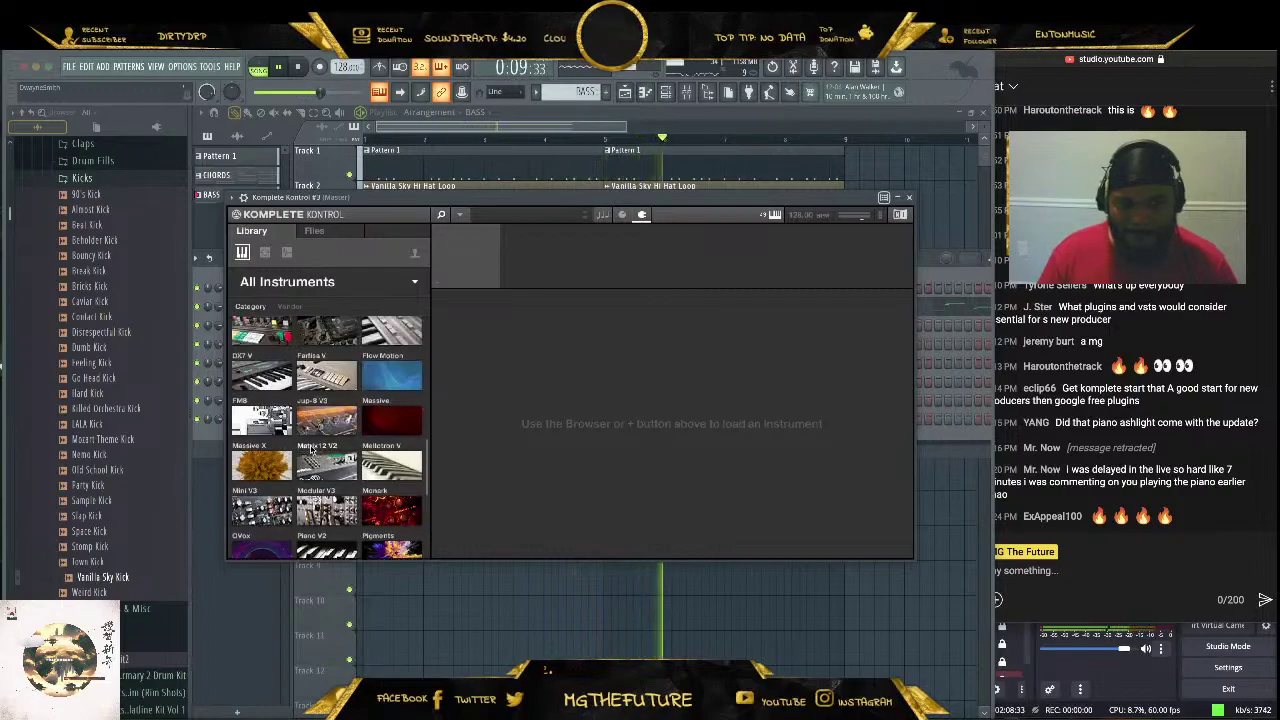
scroll(320, 445, up, 5)
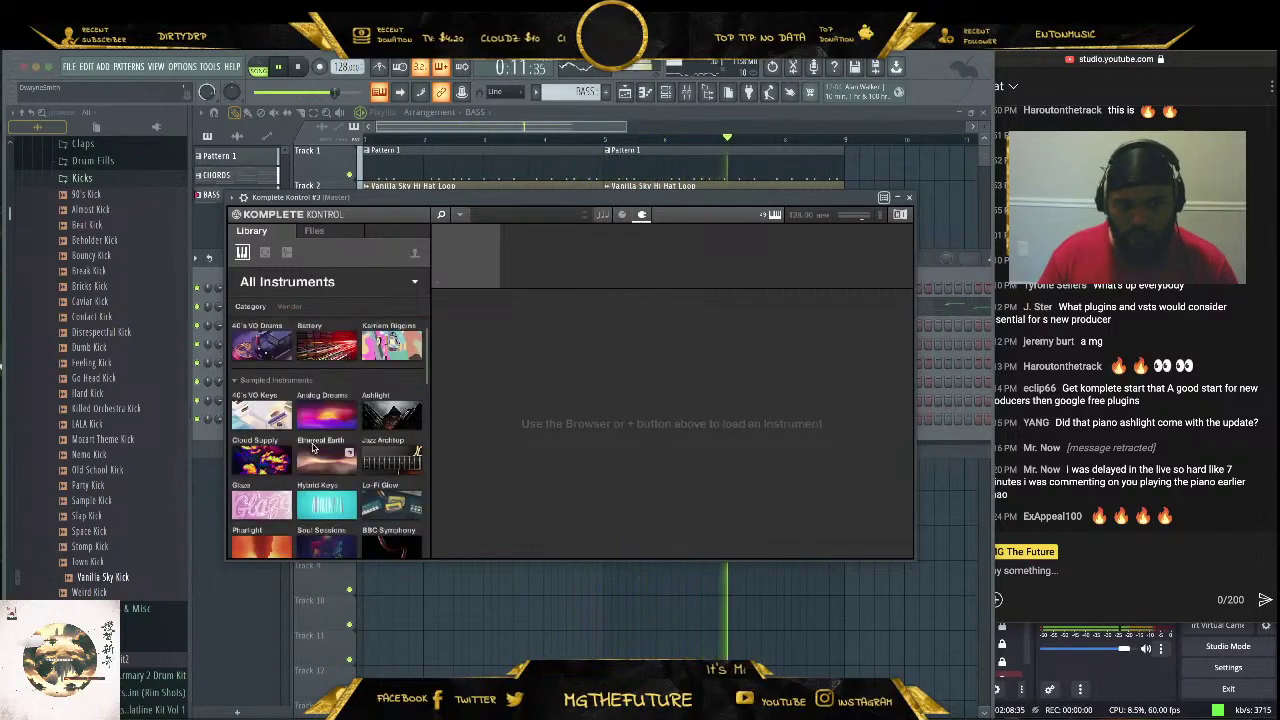
scroll(333, 441, down, 6)
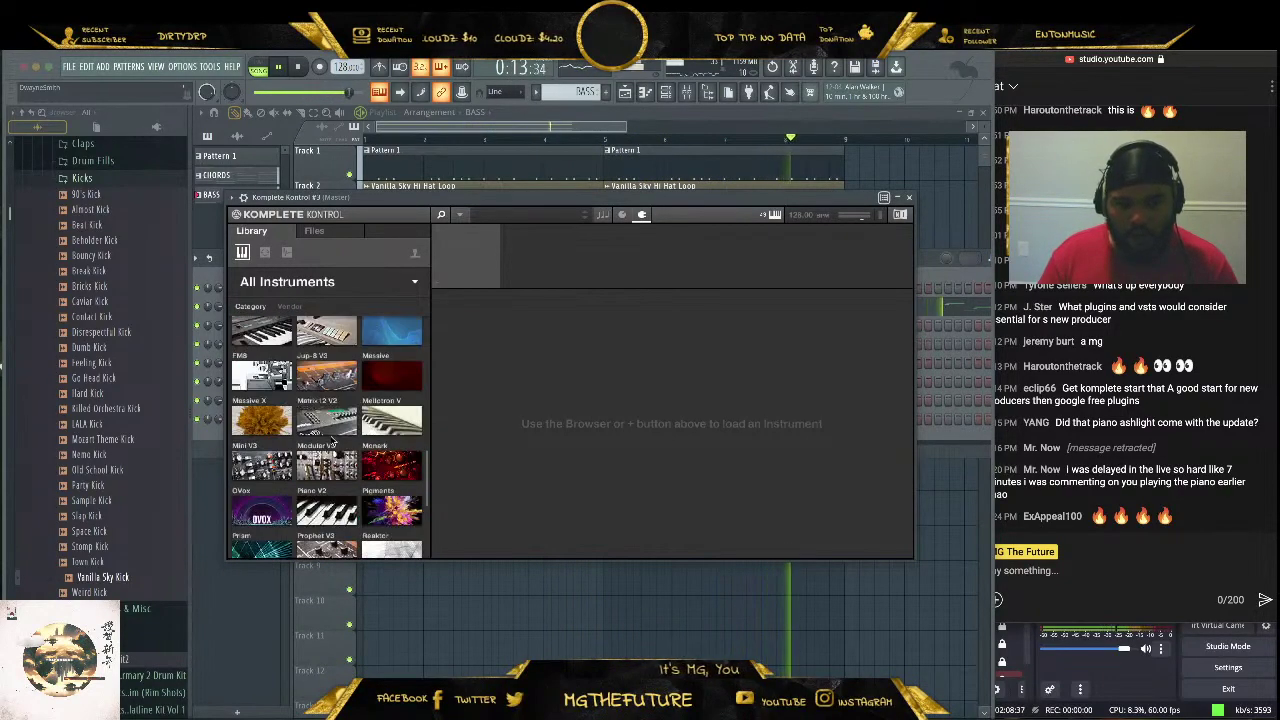
scroll(333, 441, down, 1)
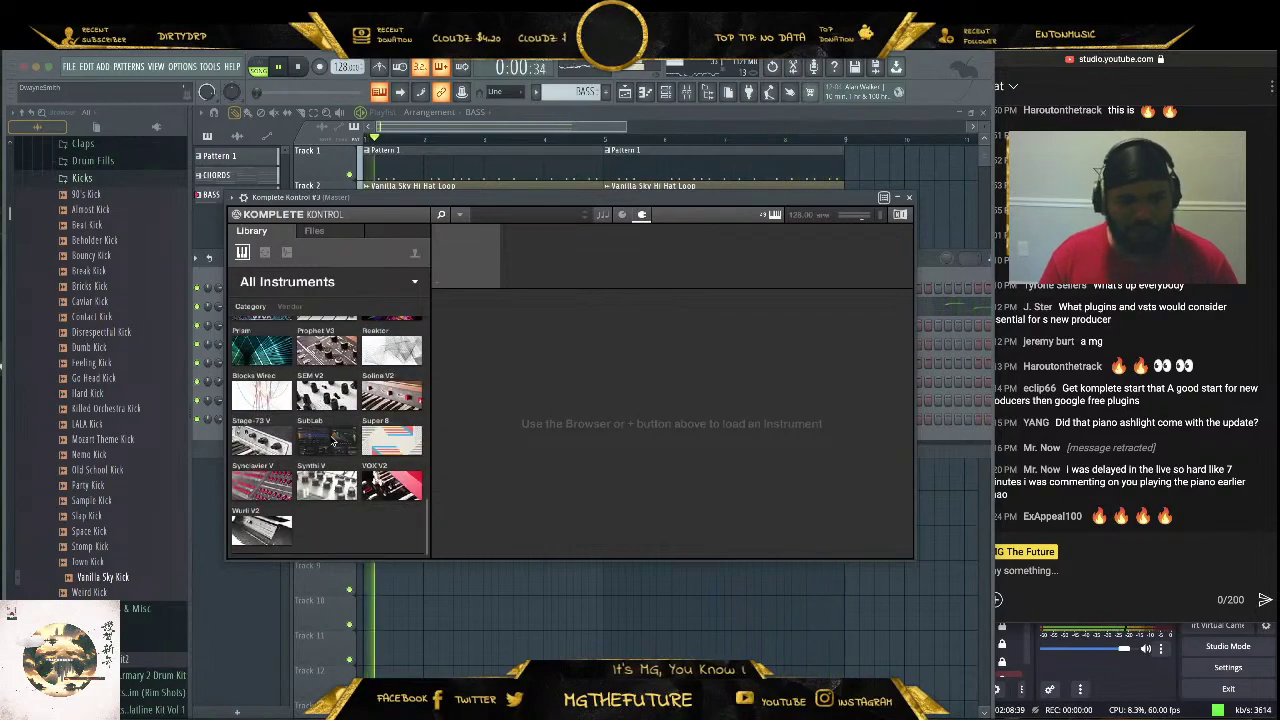
scroll(333, 441, up, 2)
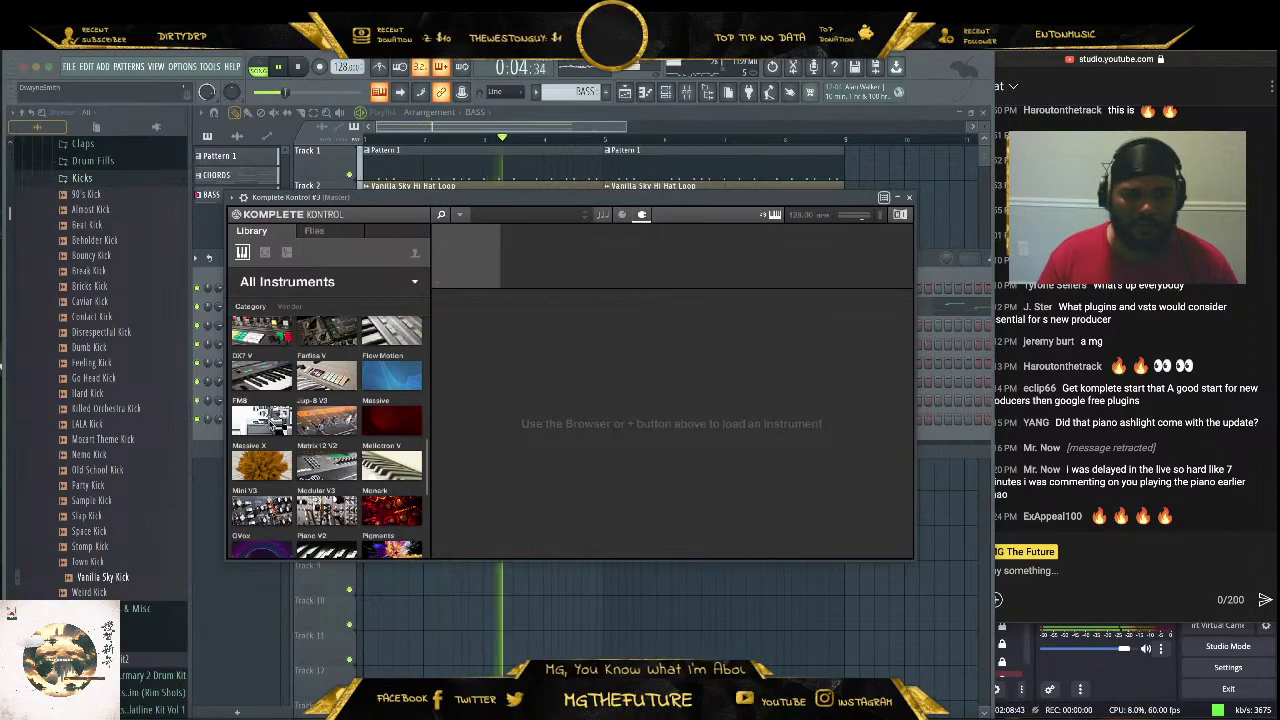
click(261, 420)
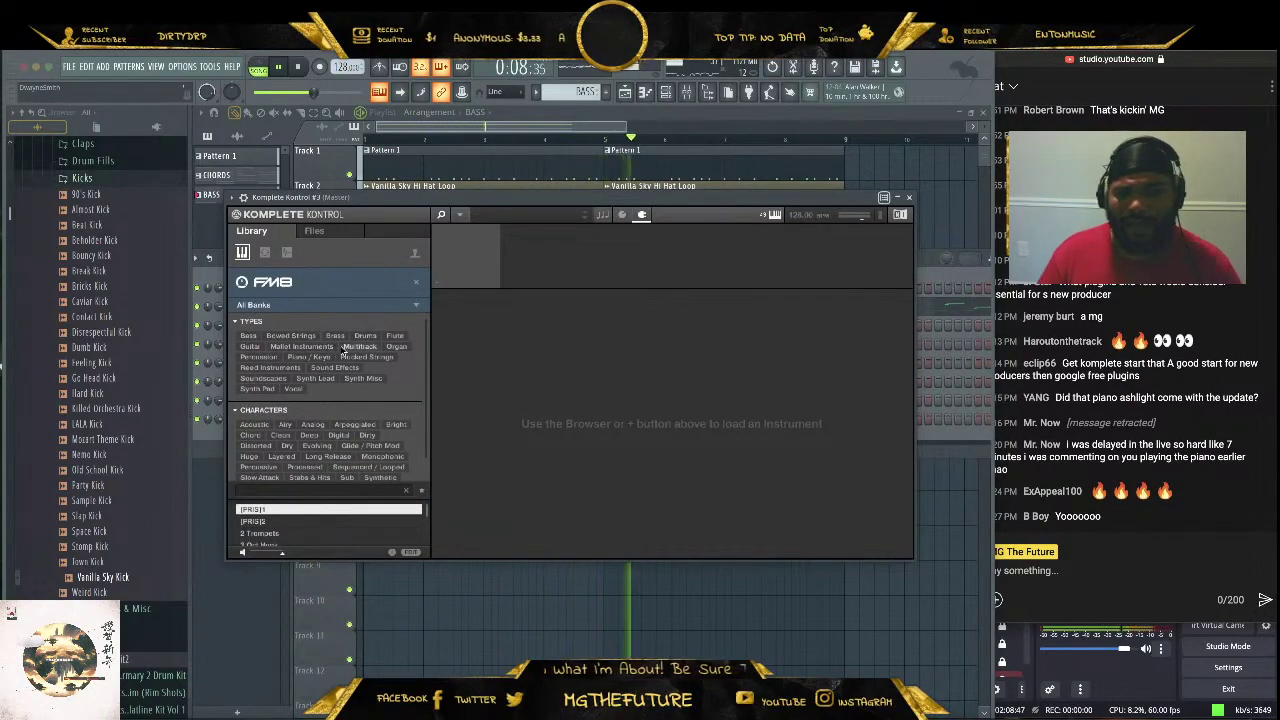
click(387, 338)
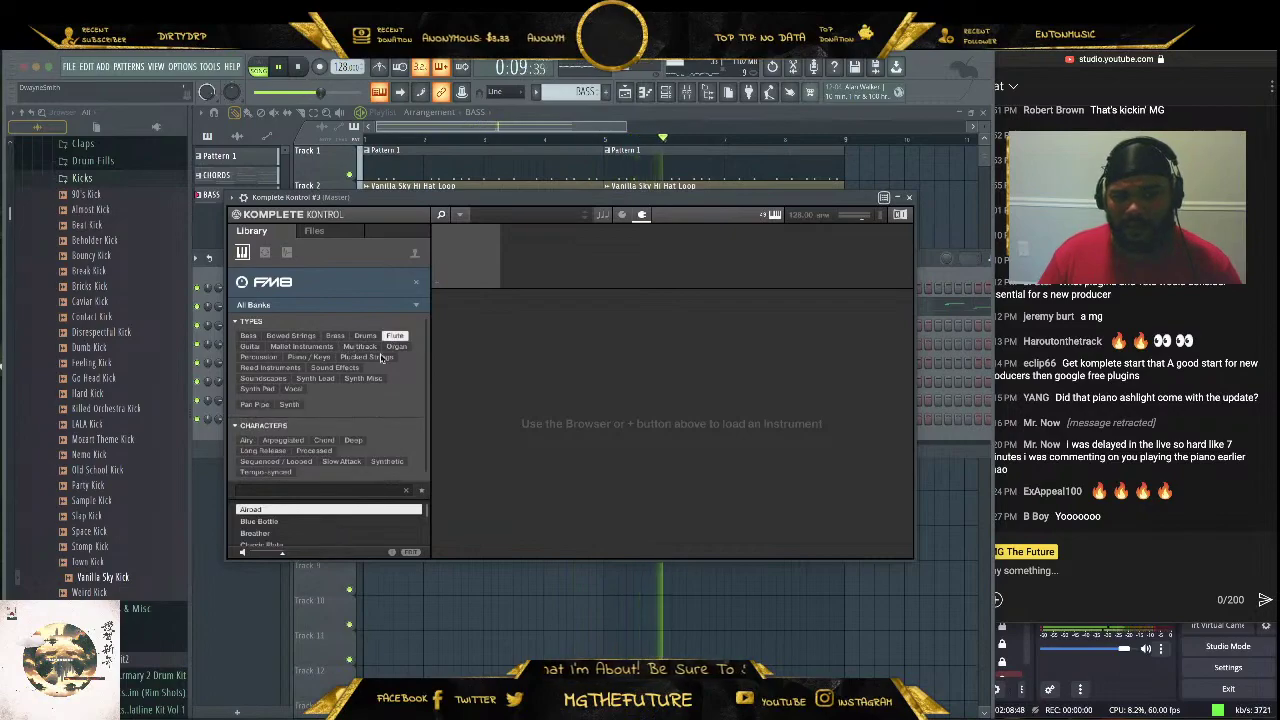
click(340, 522)
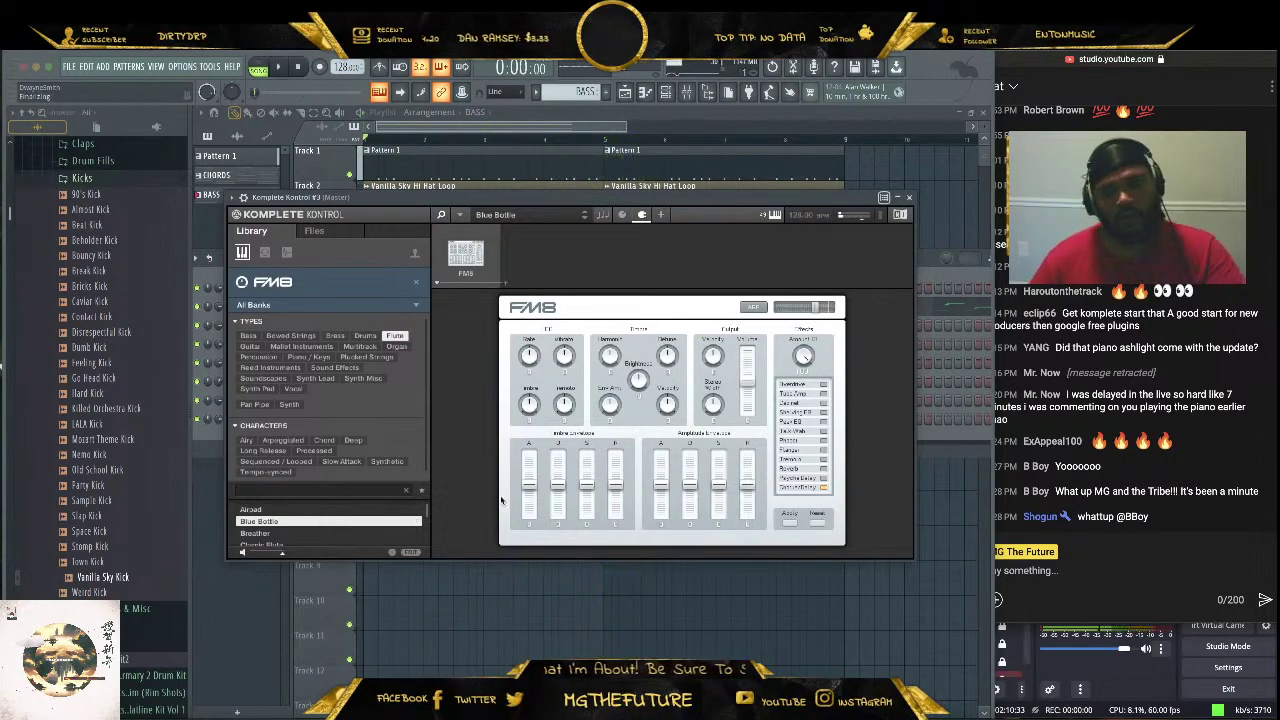
click(909, 198)
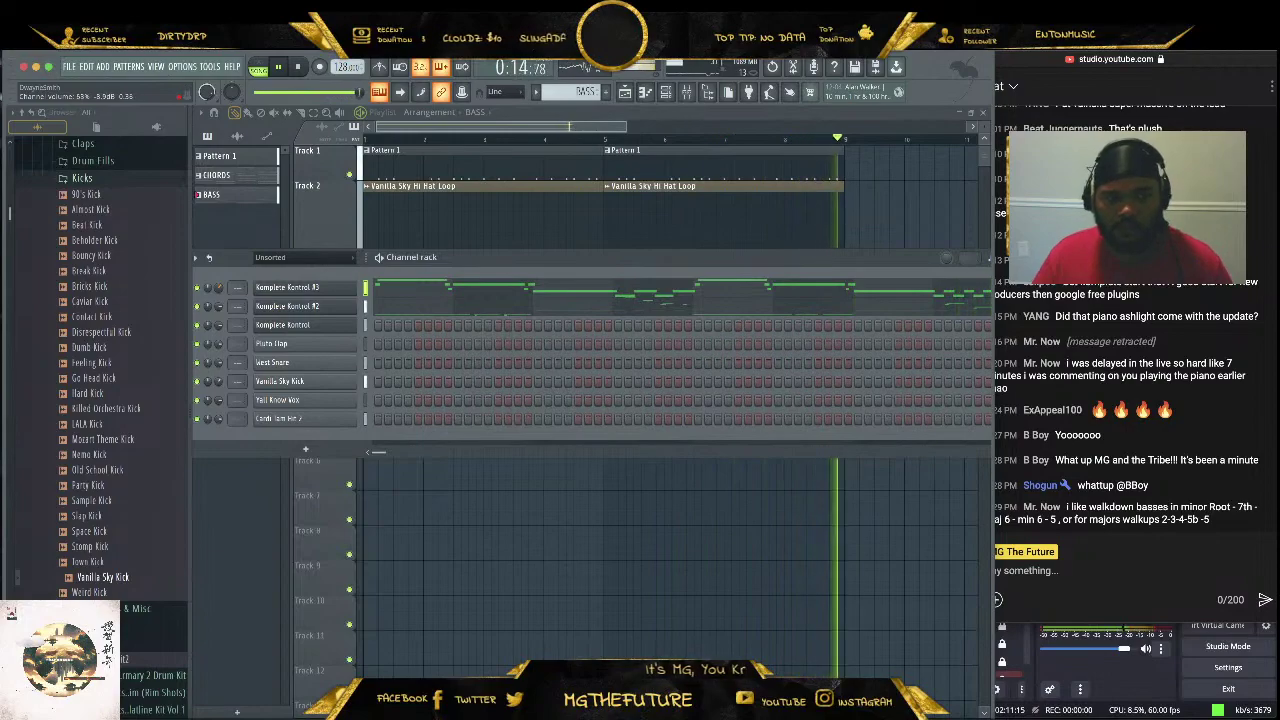
Insert a fourth Komplete Kontrol instrument above the Blue Bottle channel
right_click(352, 287)
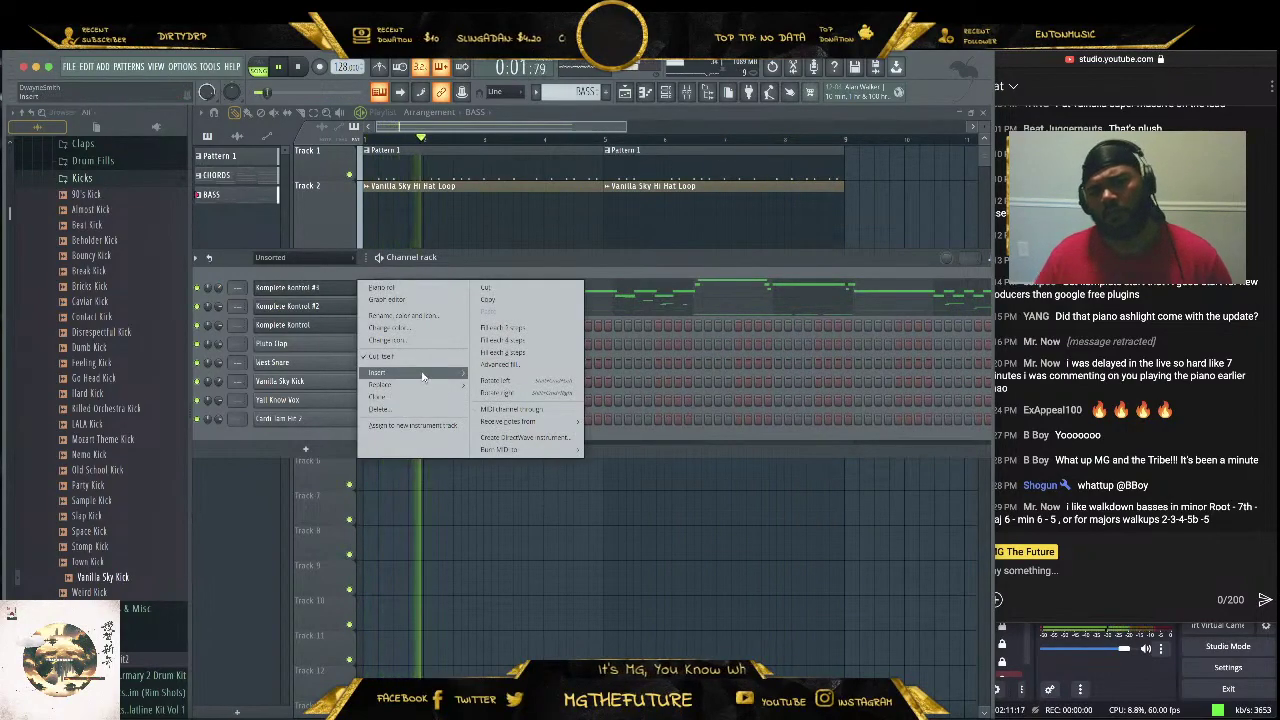
mouse_move(422, 376)
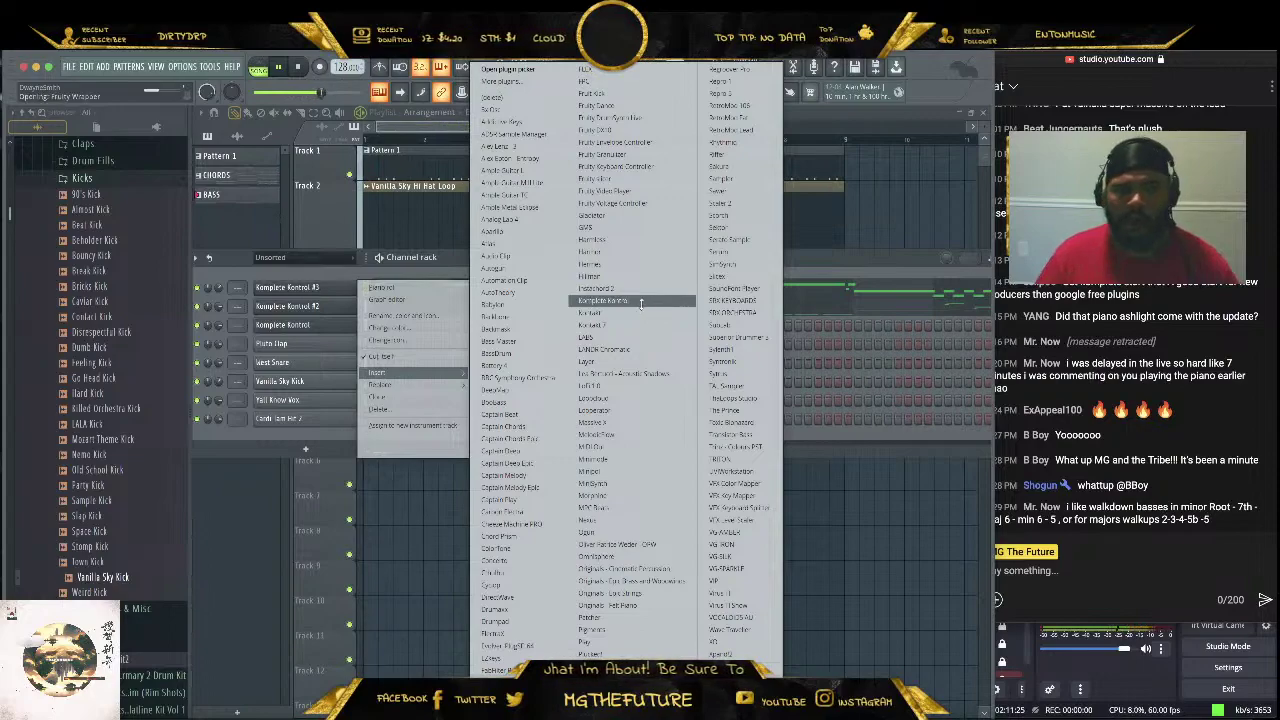
click(642, 305)
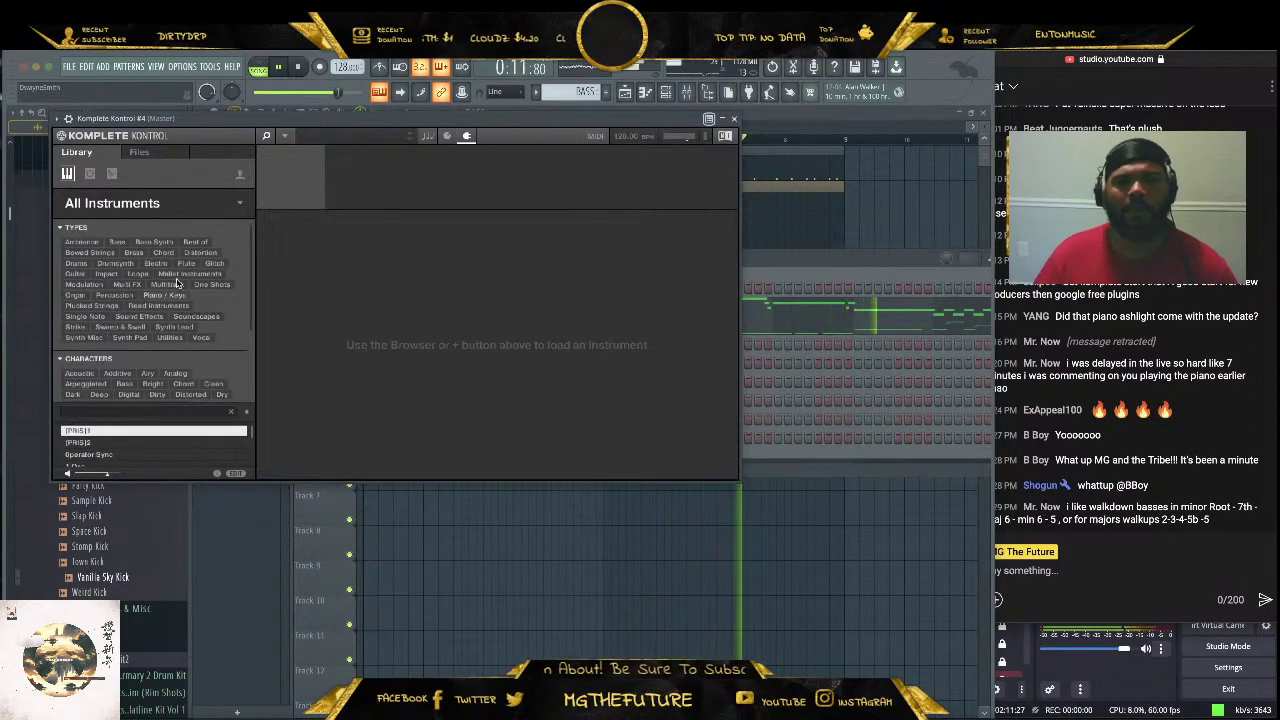
Filter the Glaze library by the Digital character, preview Rubbery, and load the Come Down preset
click(172, 206)
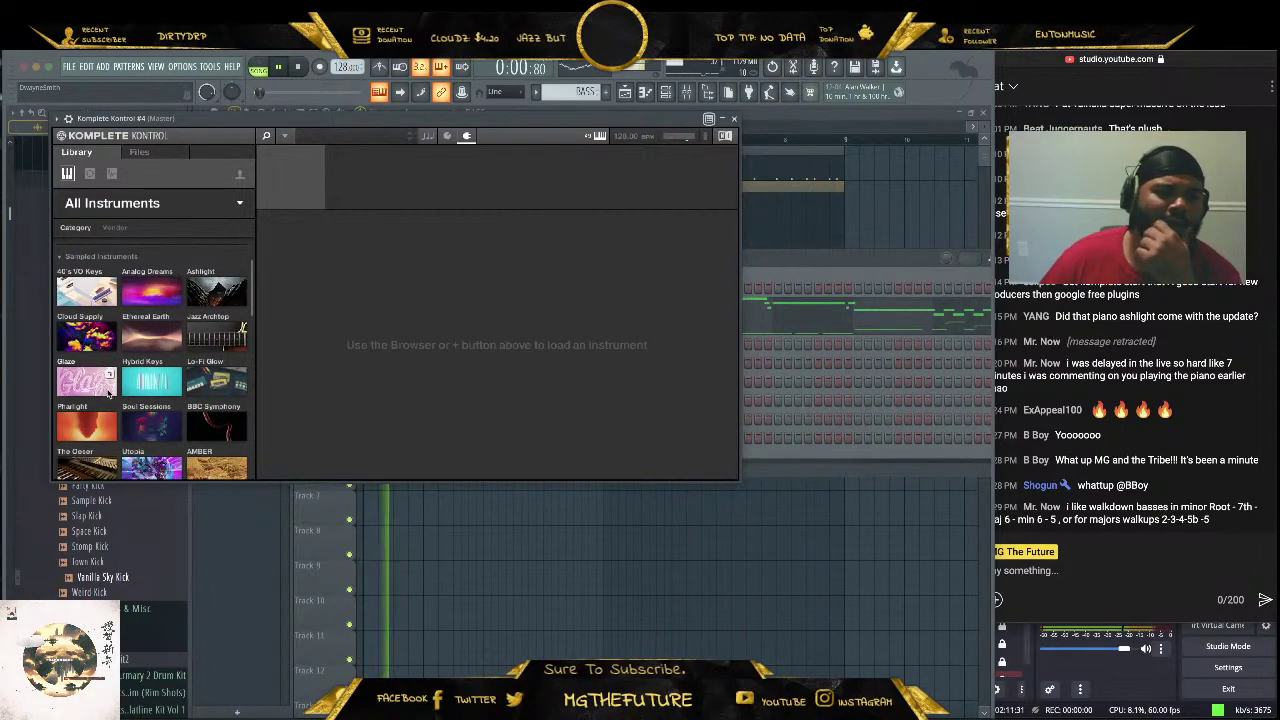
click(100, 390)
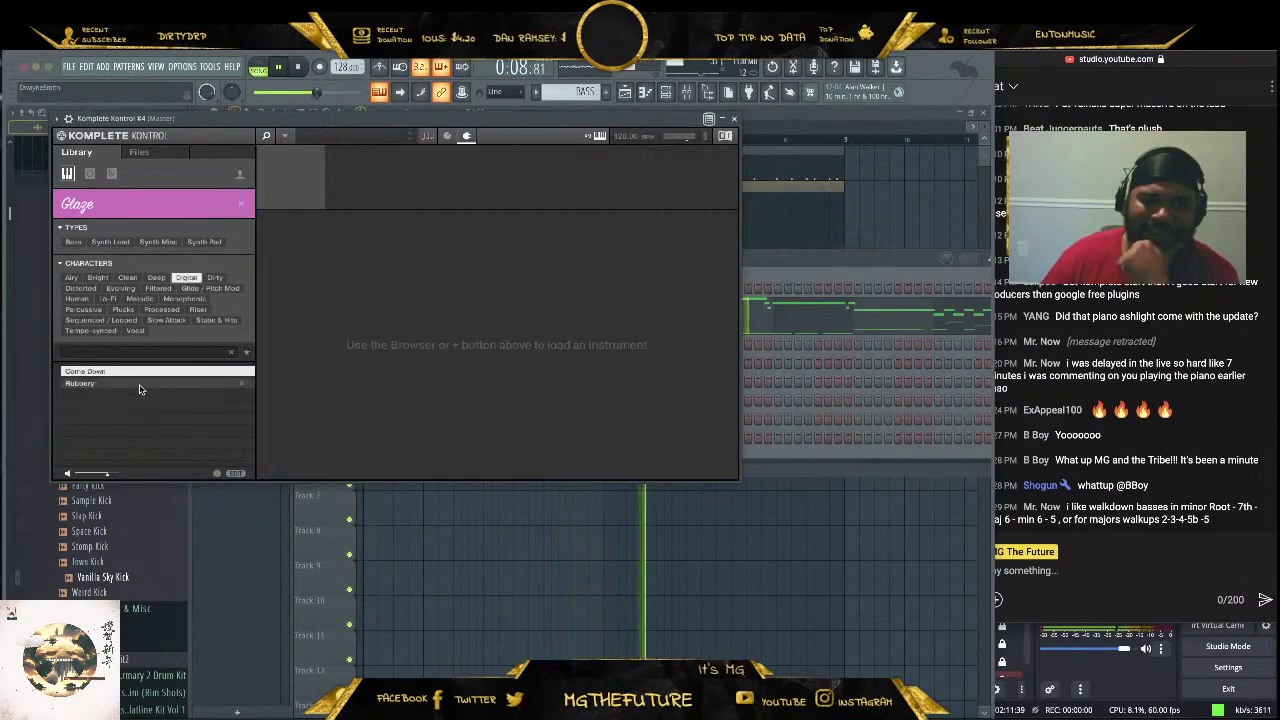
click(140, 386)
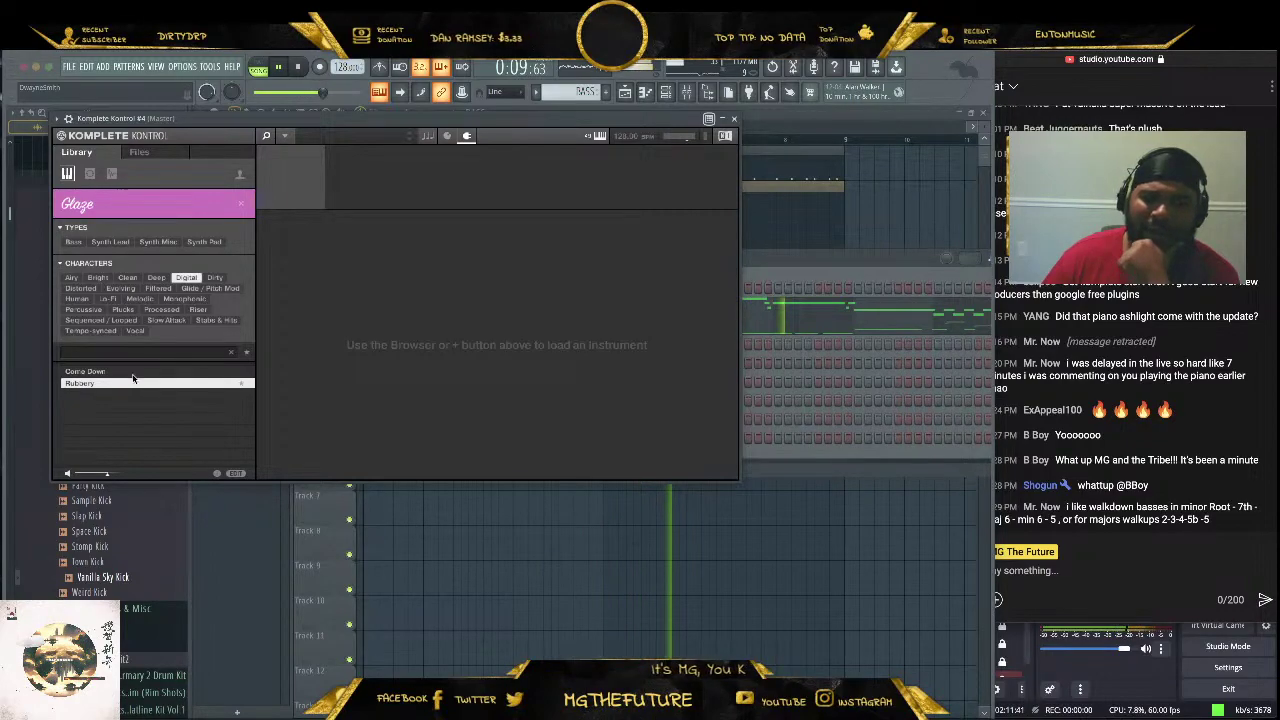
double_click(117, 371)
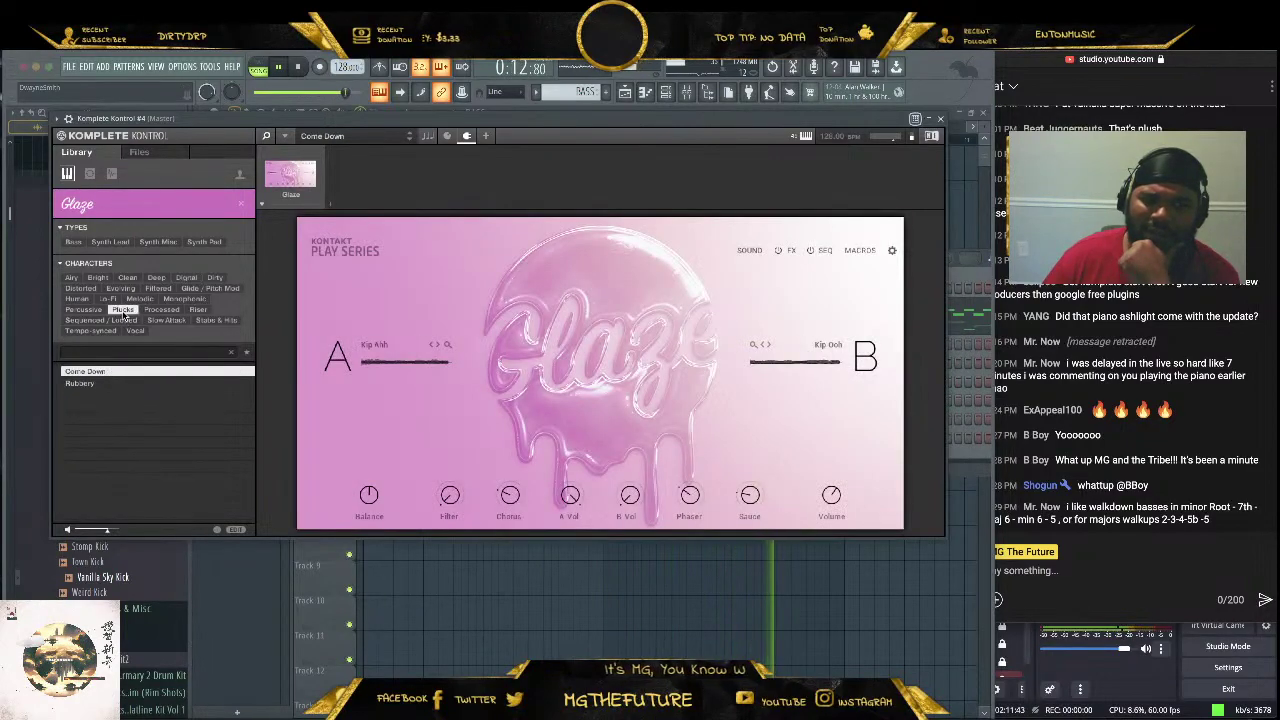
Audition Glaze's Plucks presets from Levitate to the end of the list, and the Human presets Good Vibration and OohWassup
click(117, 408)
click(124, 420)
click(119, 432)
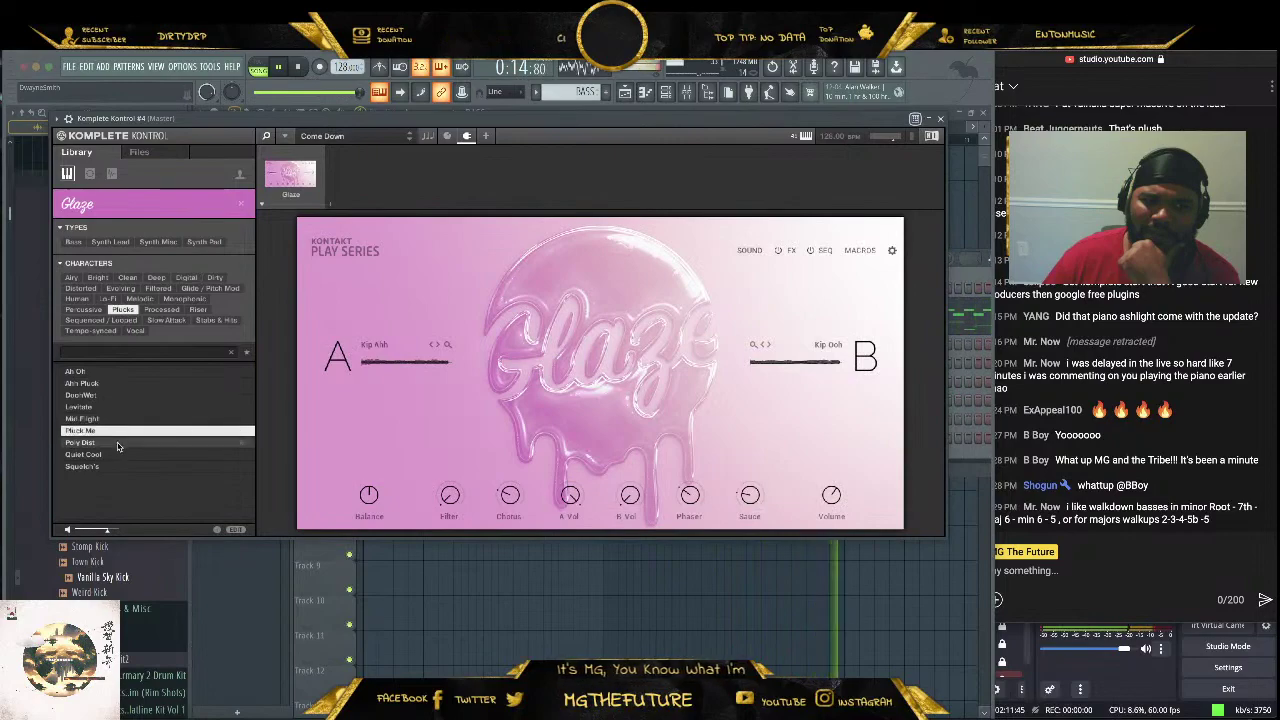
click(117, 442)
click(117, 454)
click(118, 466)
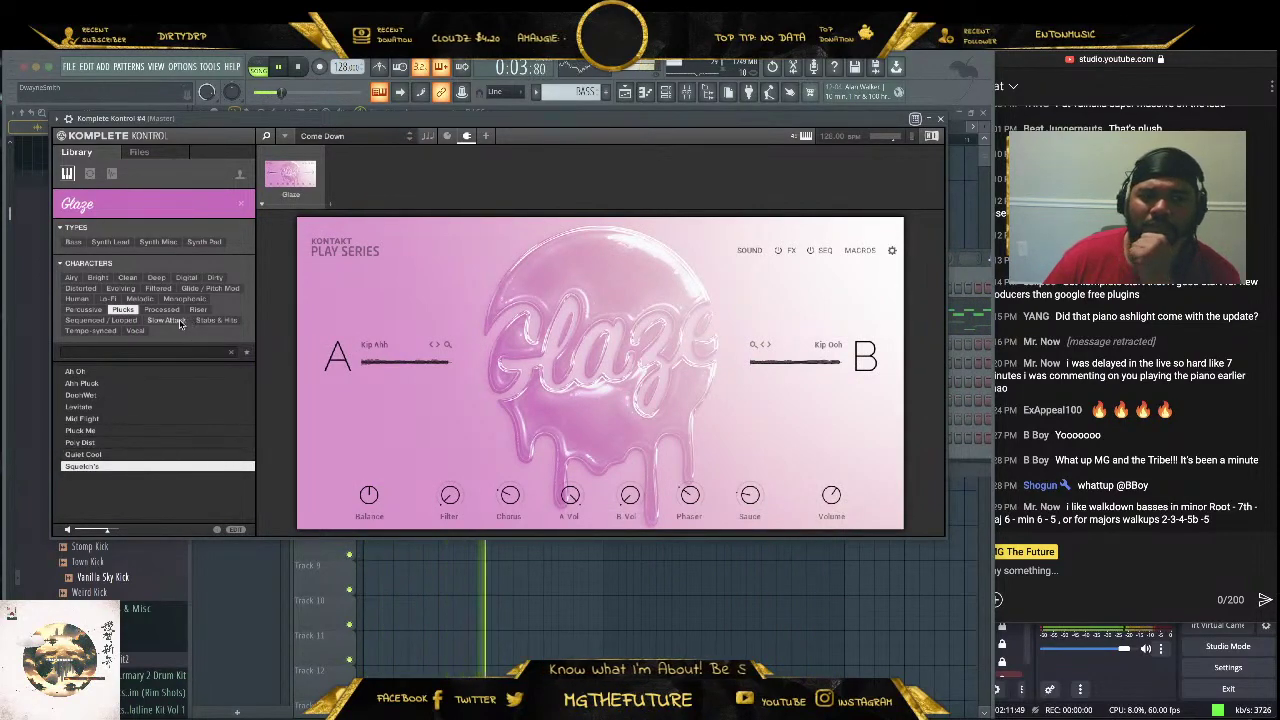
click(78, 298)
click(96, 395)
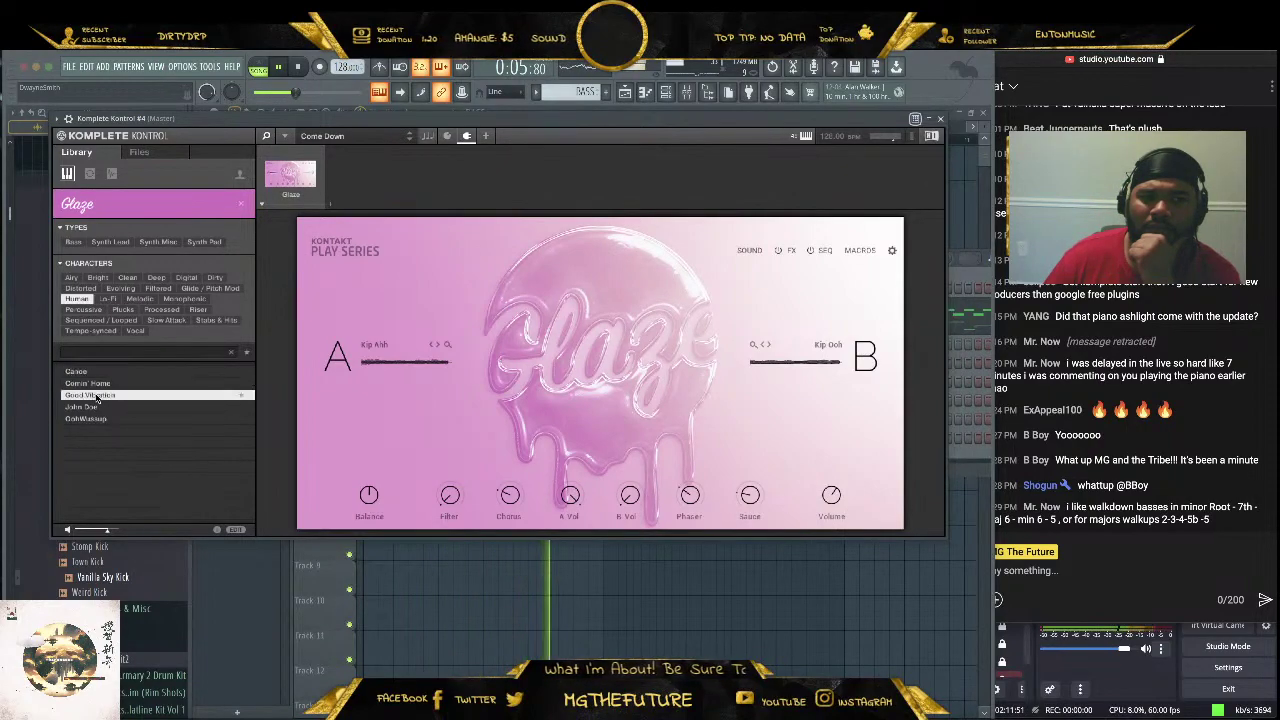
click(122, 419)
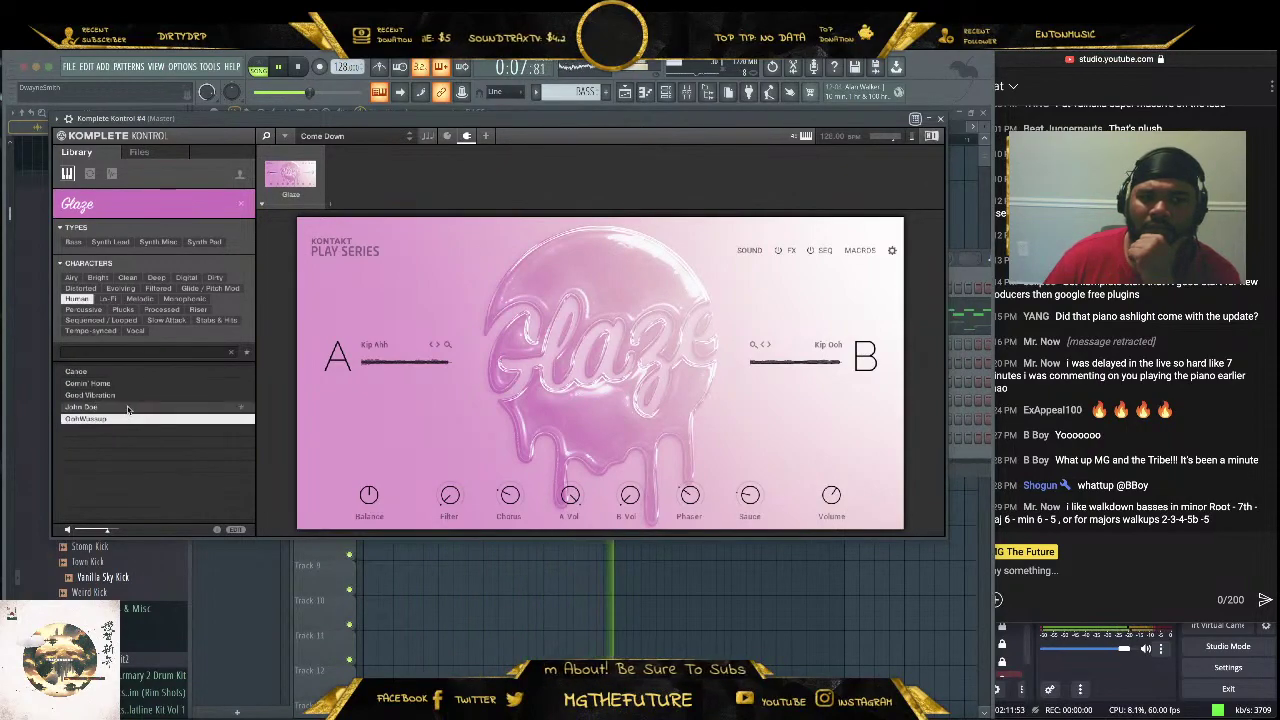
Close the Glaze instrument window and record an eight-bar part with the fourth Komplete Kontrol into the BASS pattern
click(941, 119)
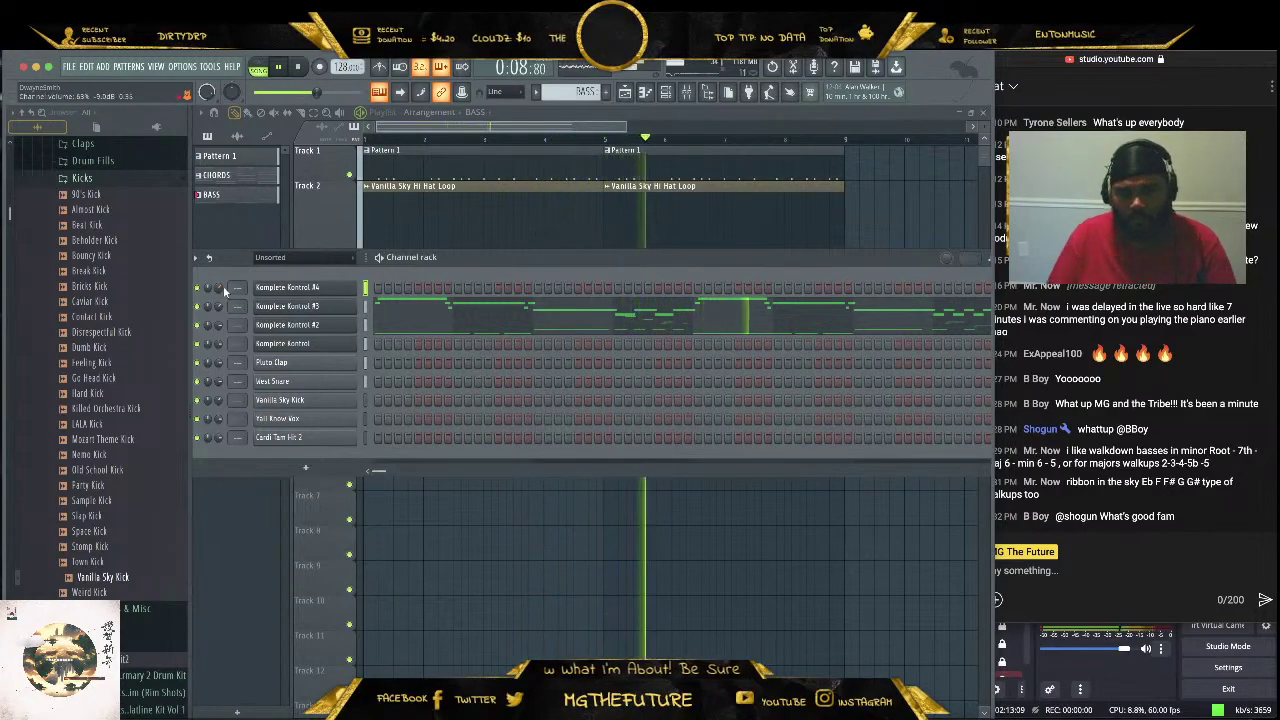
key(space)
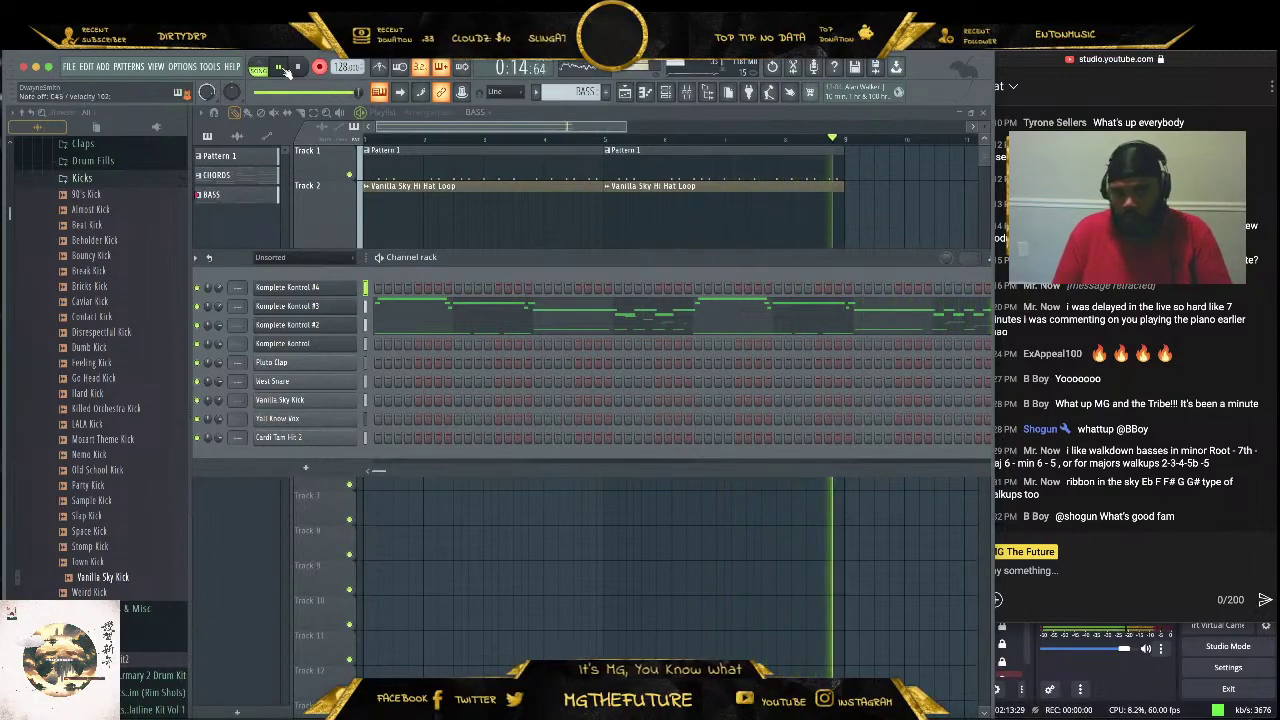
click(284, 68)
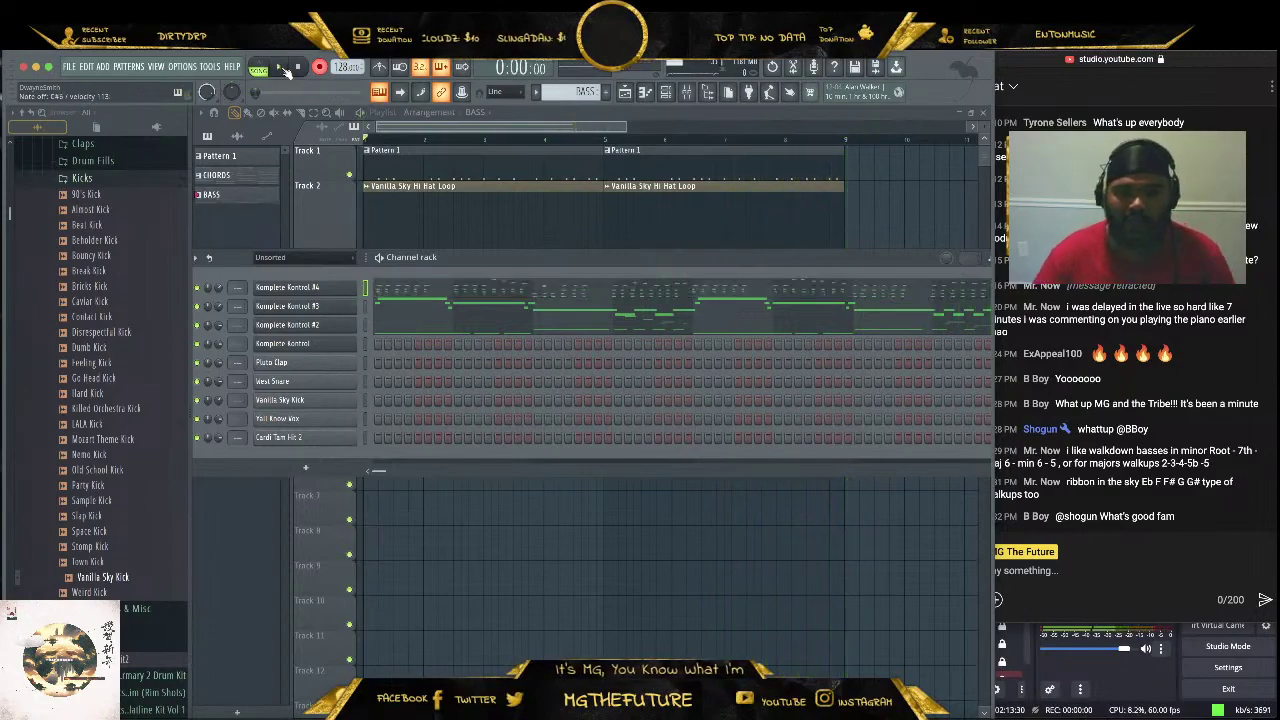
Open the fourth Komplete Kontrol's notes in the piano roll and delete those in the first four bars
click(677, 293)
scroll(620, 270, down, 2)
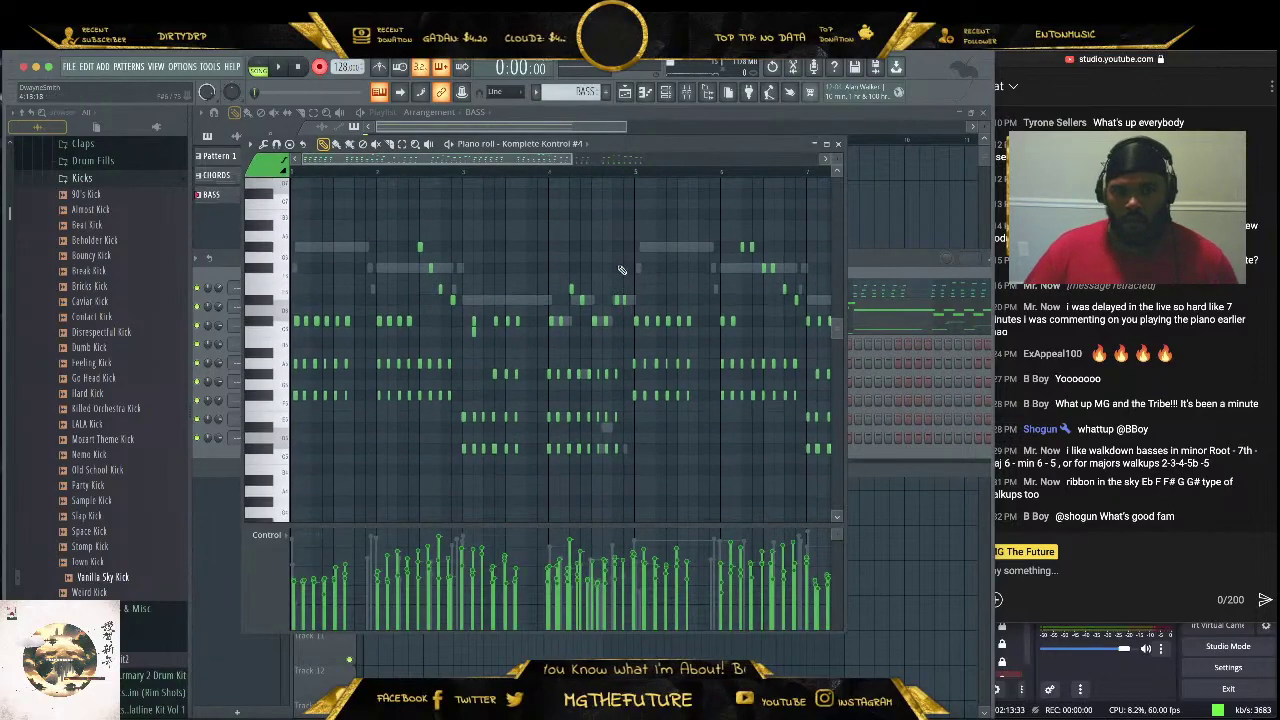
mouse_move(572, 159)
mouse_down()
mouse_move(704, 164)
mouse_move(579, 162)
mouse_up()
drag(616, 221, 168, 510)
key(Delete)
Move the remaining four bars of notes, from bars 5 to 8, back to the start of the pattern
scroll(476, 366, up, 2)
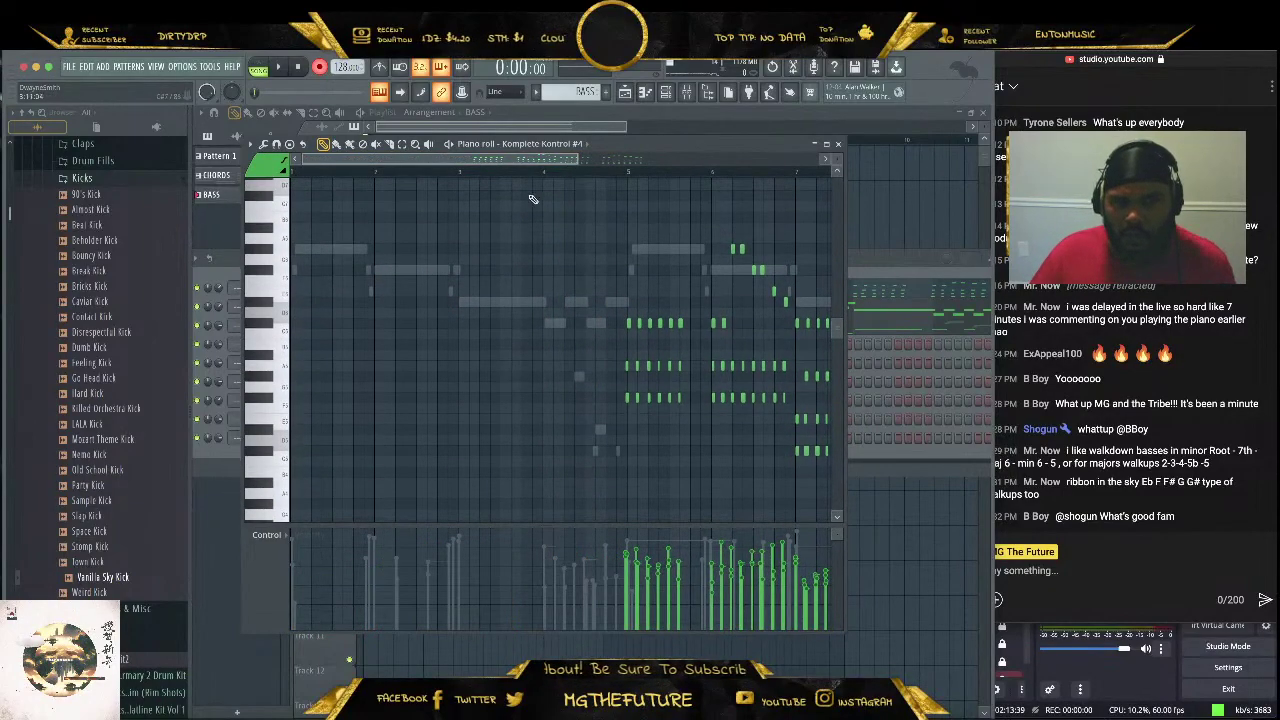
drag(580, 159, 725, 172)
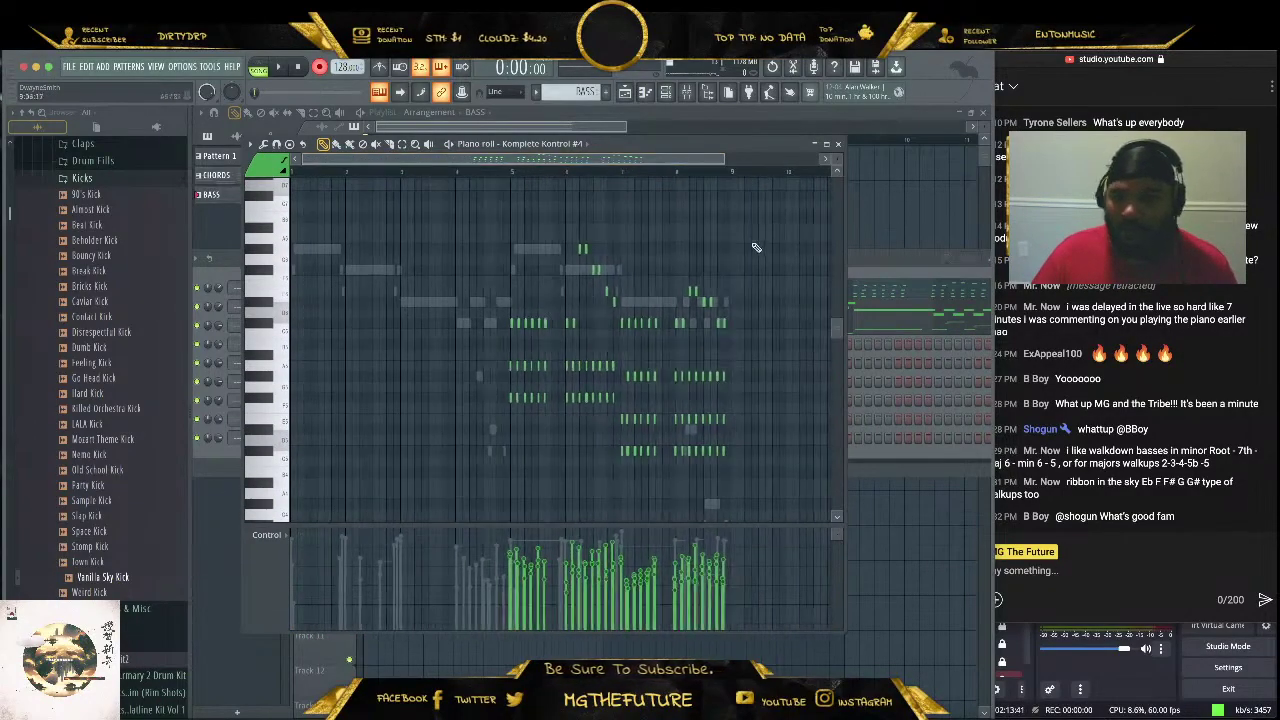
drag(757, 246, 340, 519)
scroll(431, 397, down, 1)
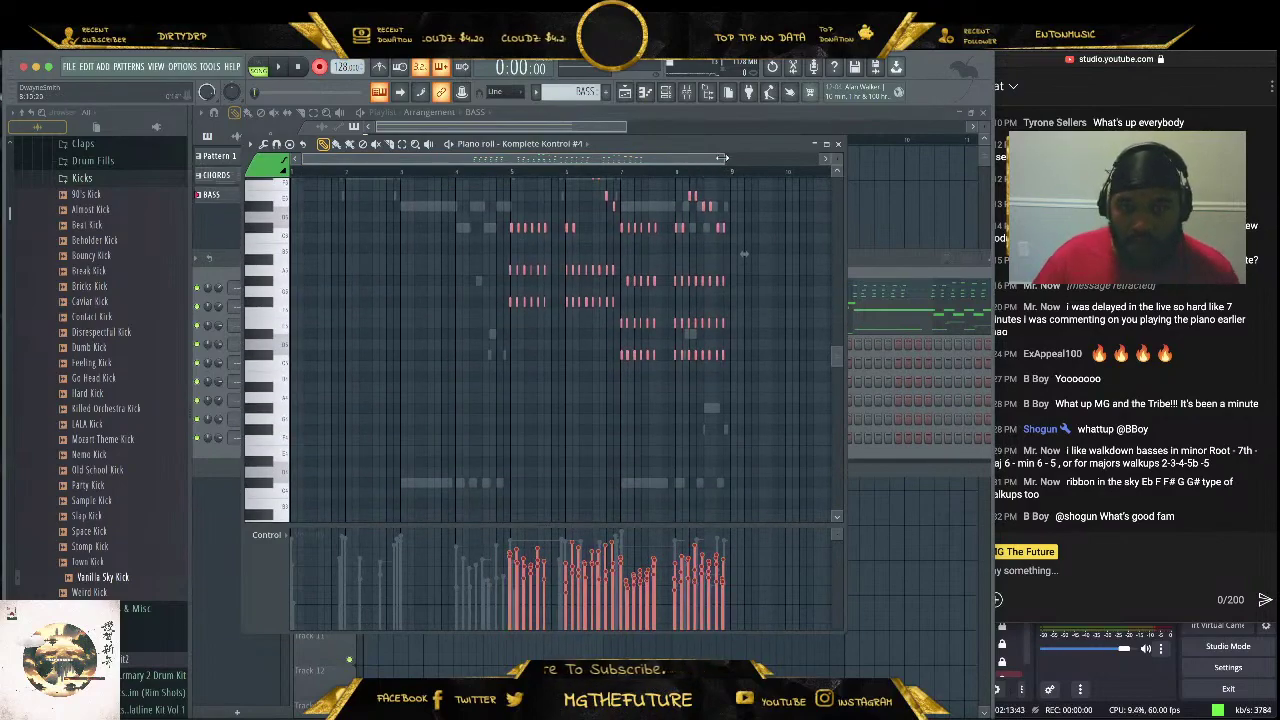
drag(724, 158, 537, 160)
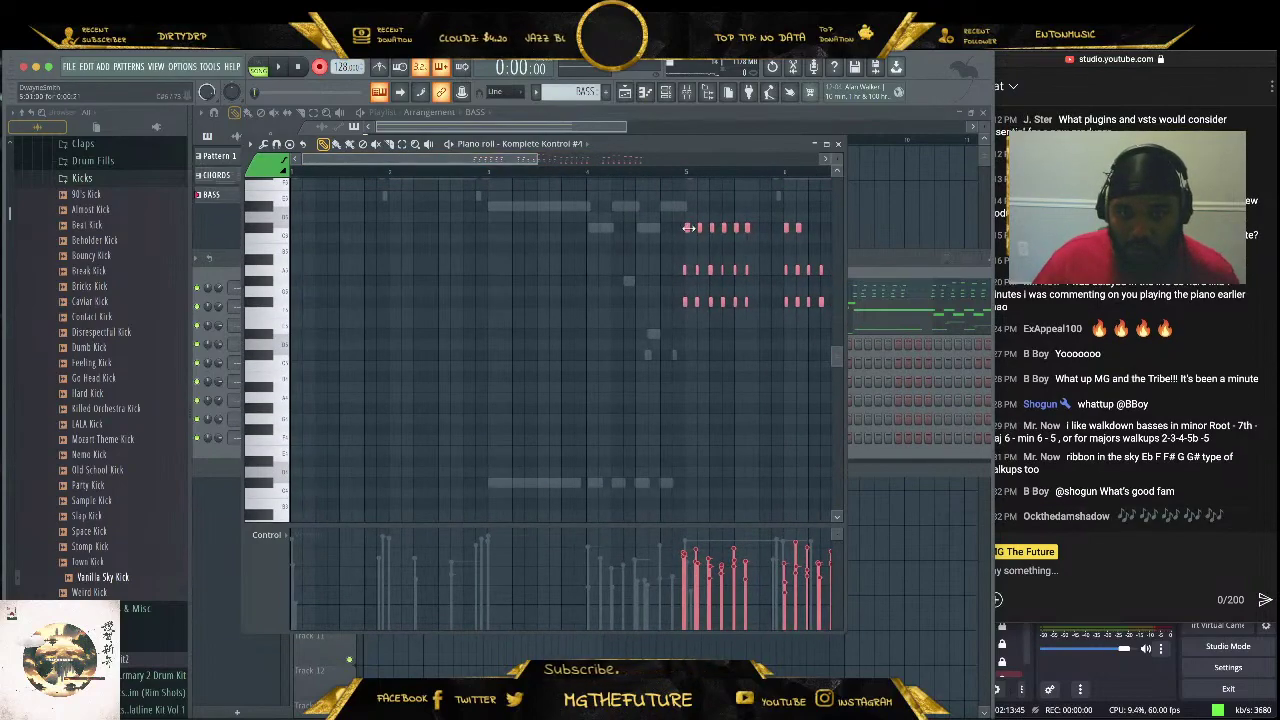
drag(686, 228, 264, 224)
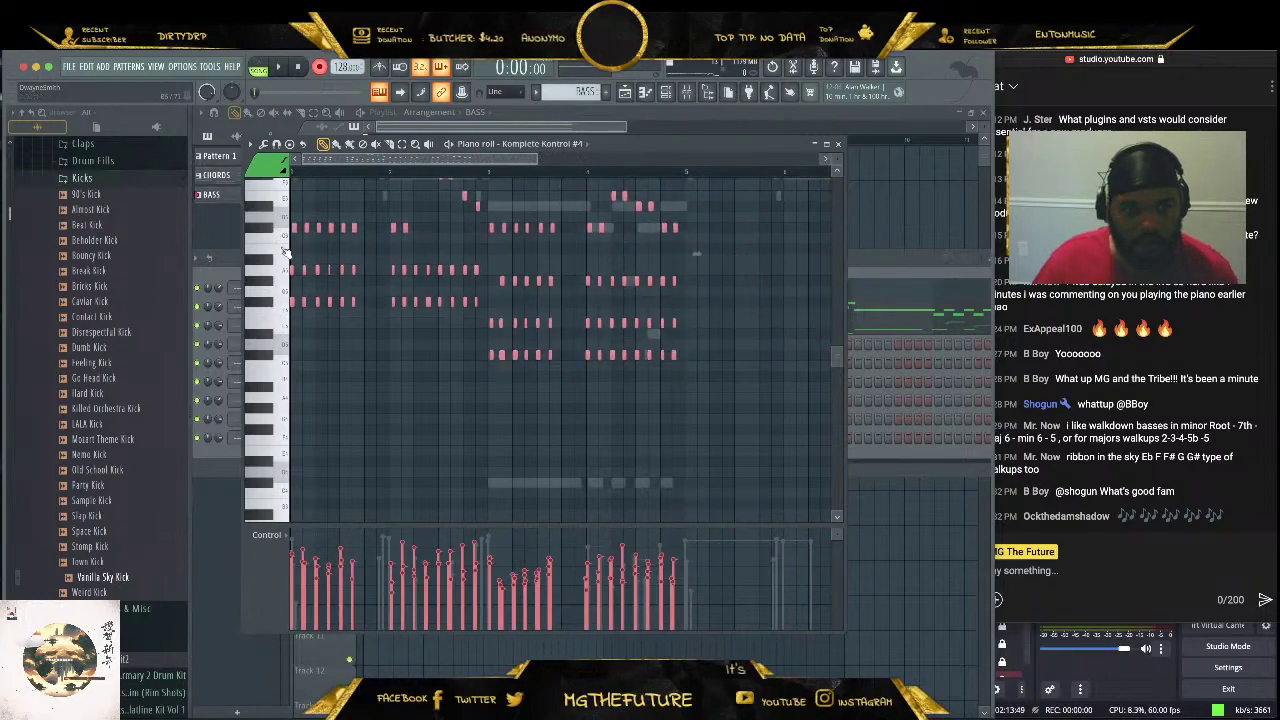
Turn off recording, play the part back, and copy its four bars of notes into bars 5 to 8
click(324, 70)
key(space)
super+click(737, 319)
scroll(736, 322, up, 2)
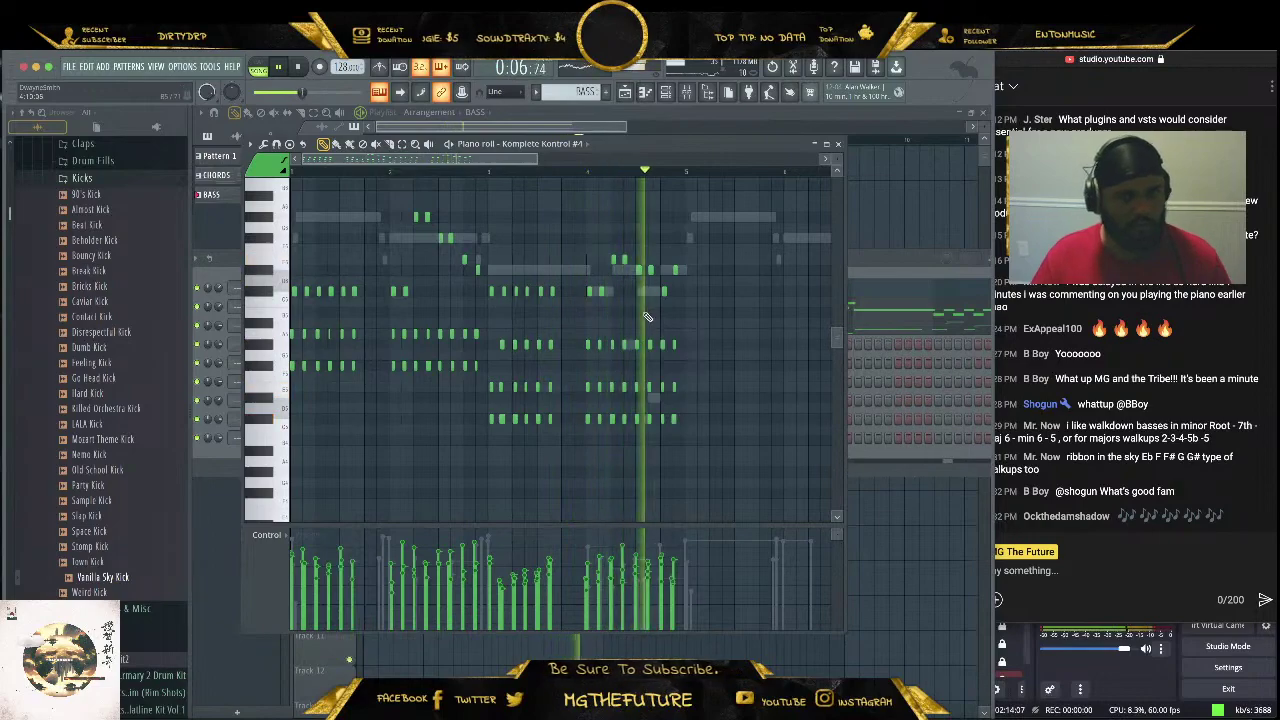
drag(737, 230, 273, 398)
drag(295, 291, 701, 292)
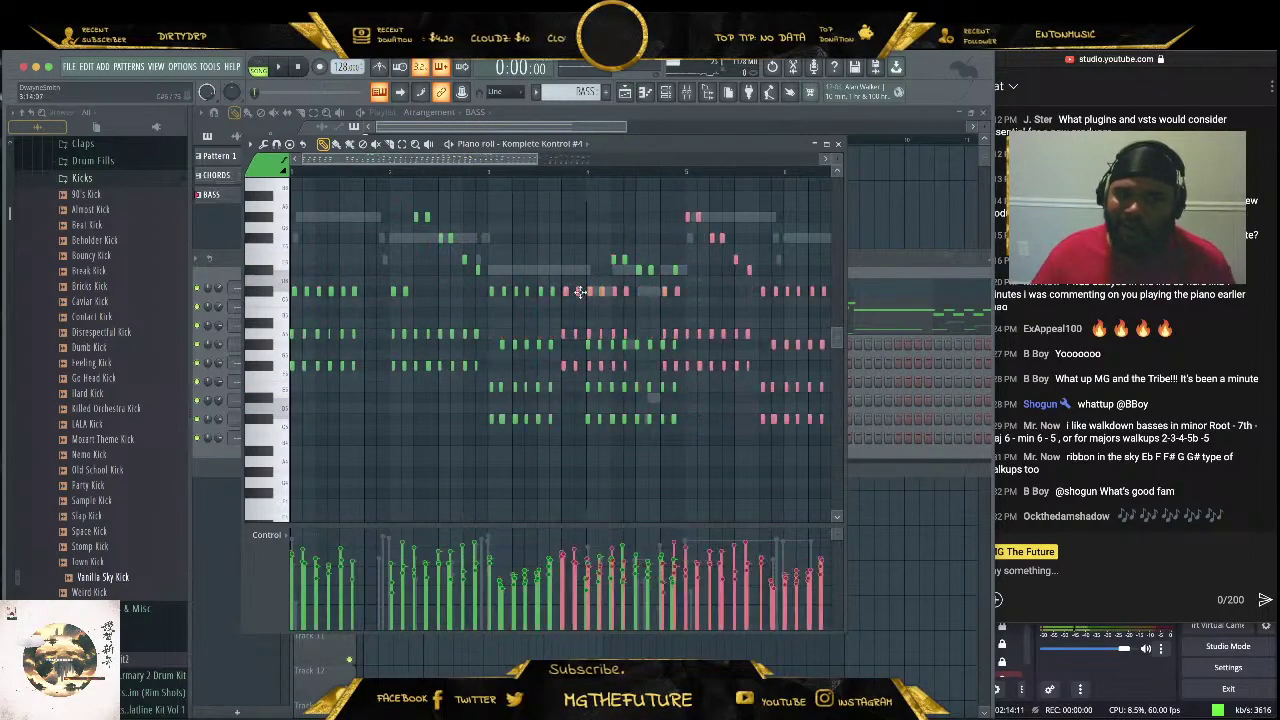
key(space)
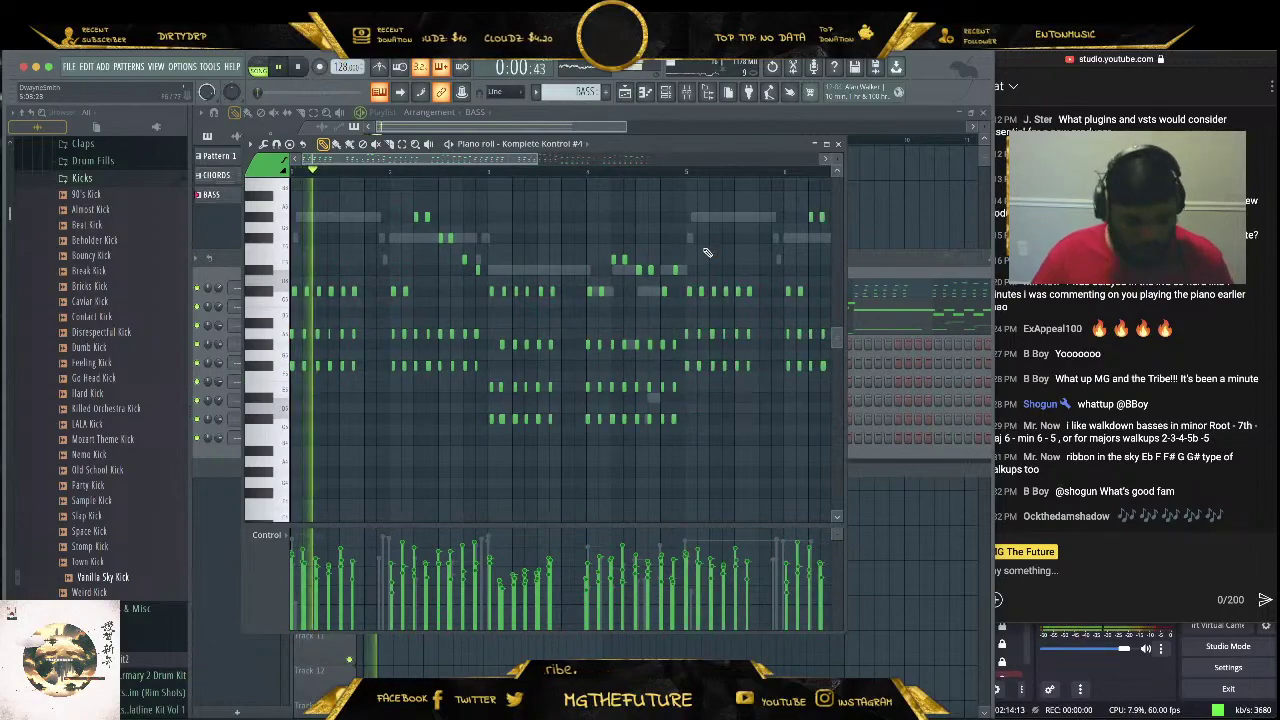
Quantize all notes of the part, shorten them together to detached stabs, and close the piano roll
key(ctrl+a)
key(ctrl+d)
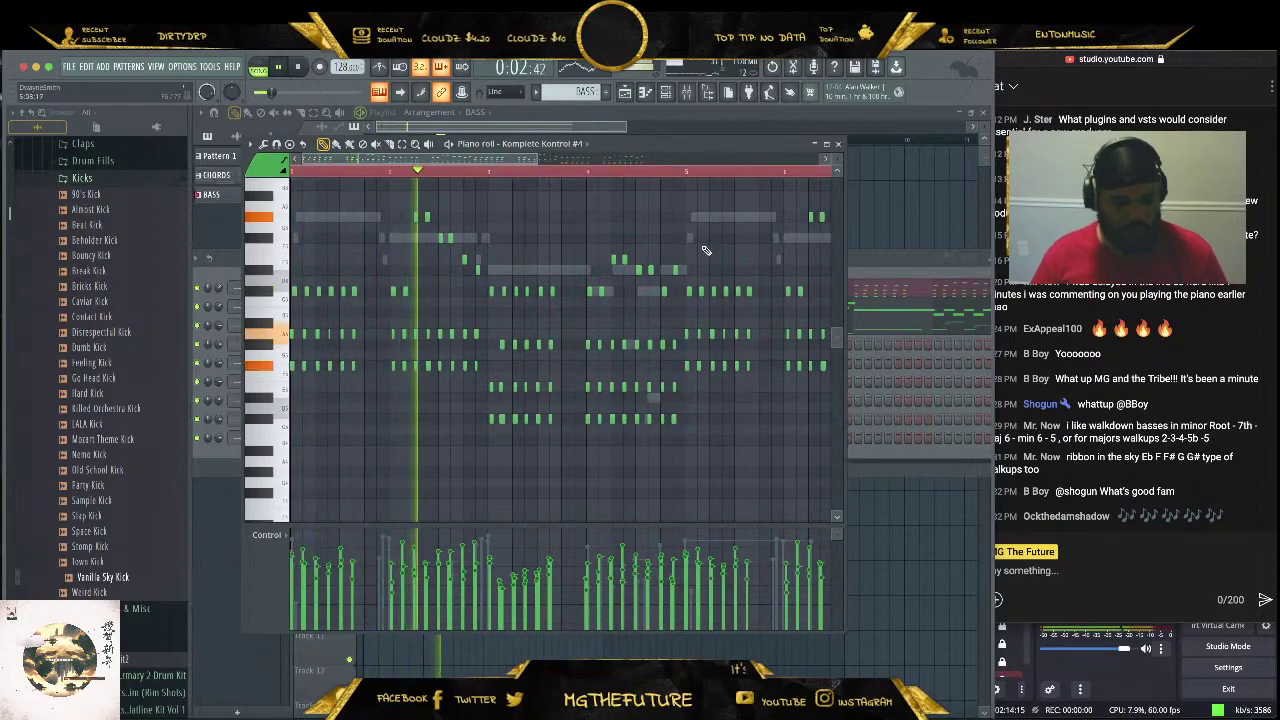
key(ctrl+a)
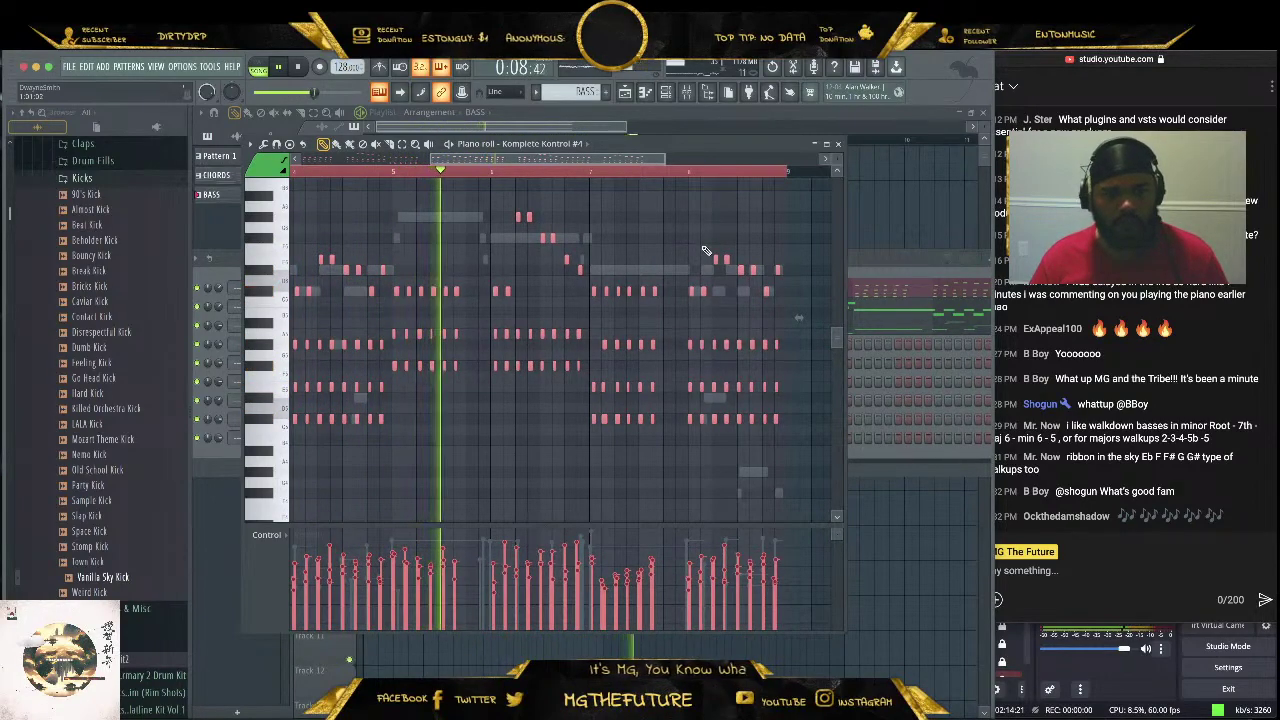
key(ctrl+q)
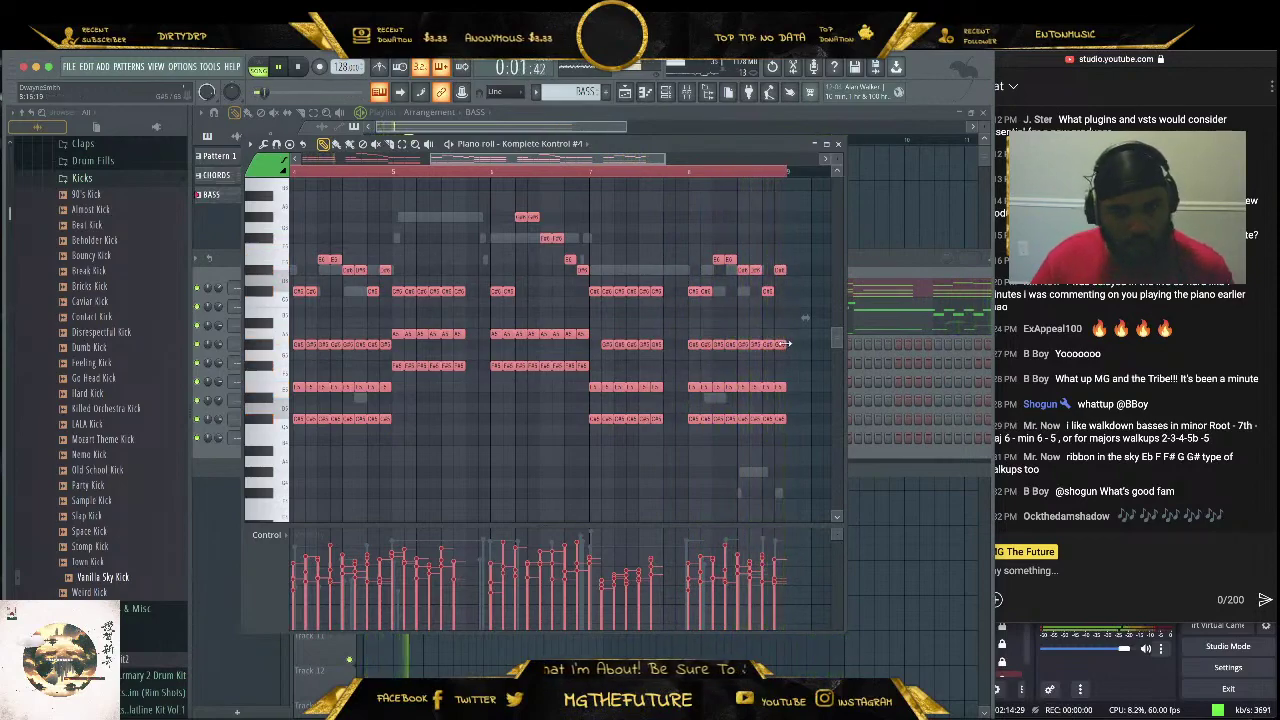
drag(784, 344, 778, 344)
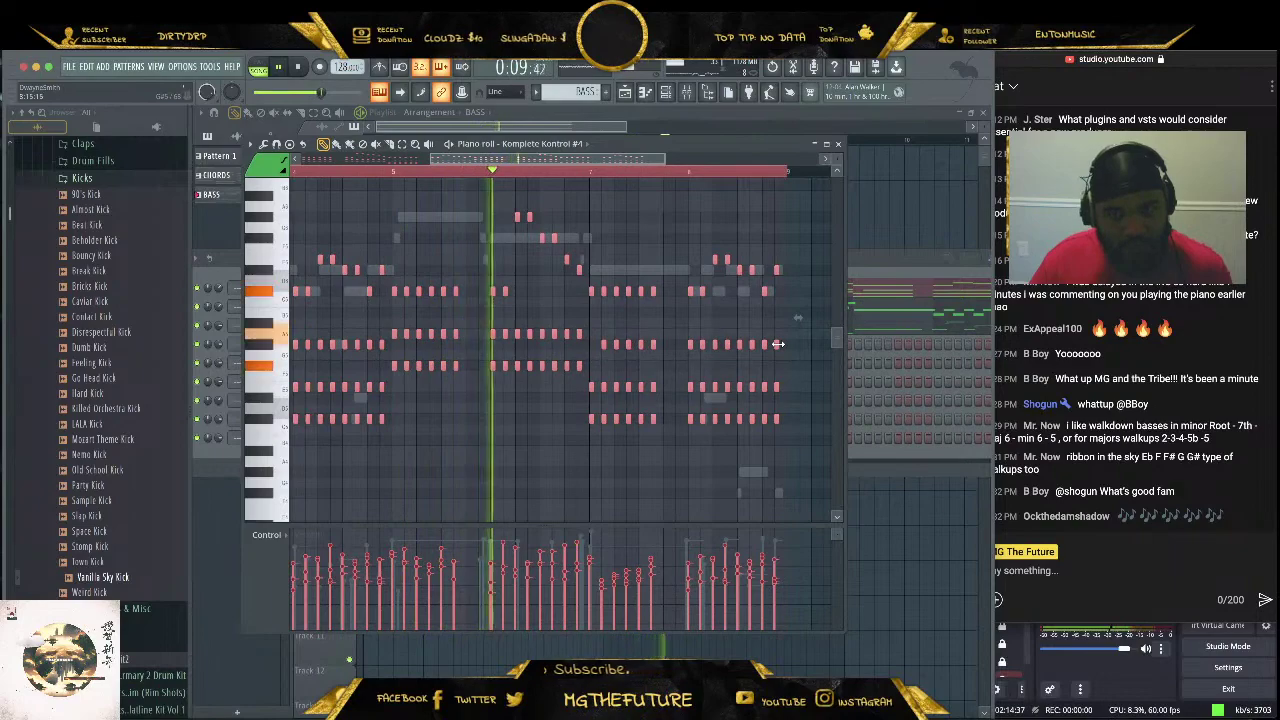
super+click(802, 295)
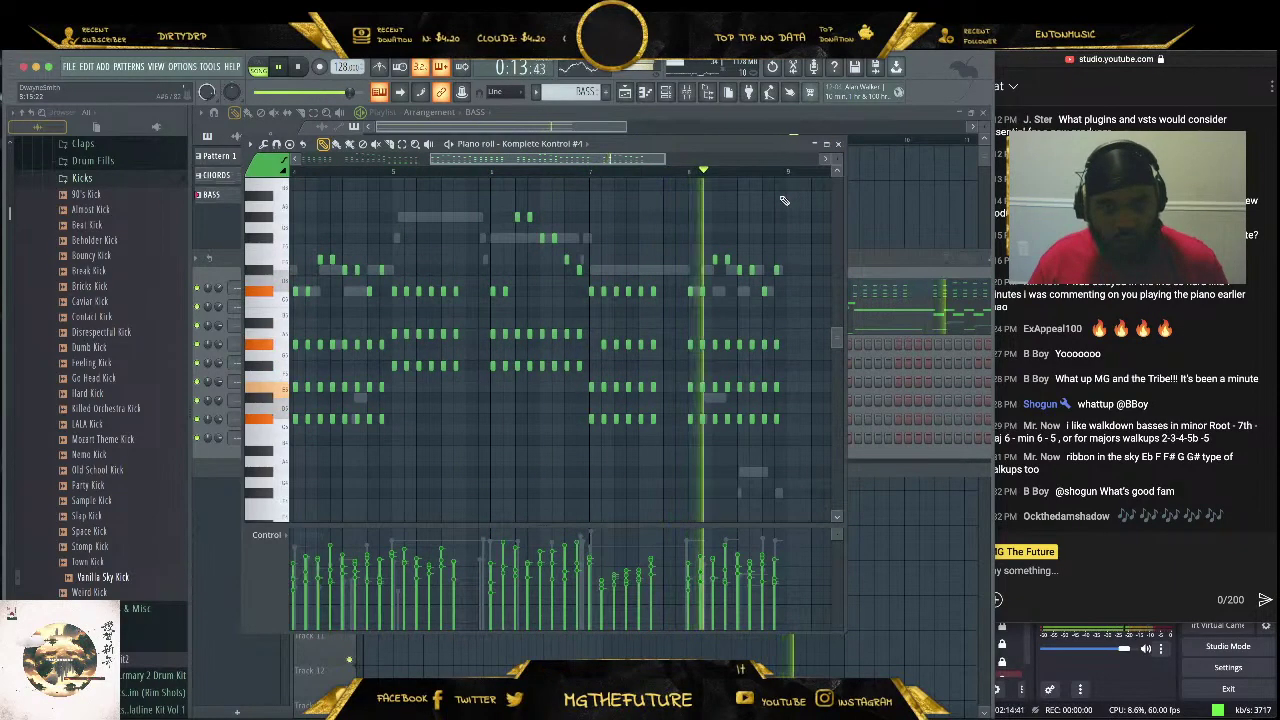
key(ctrl+a)
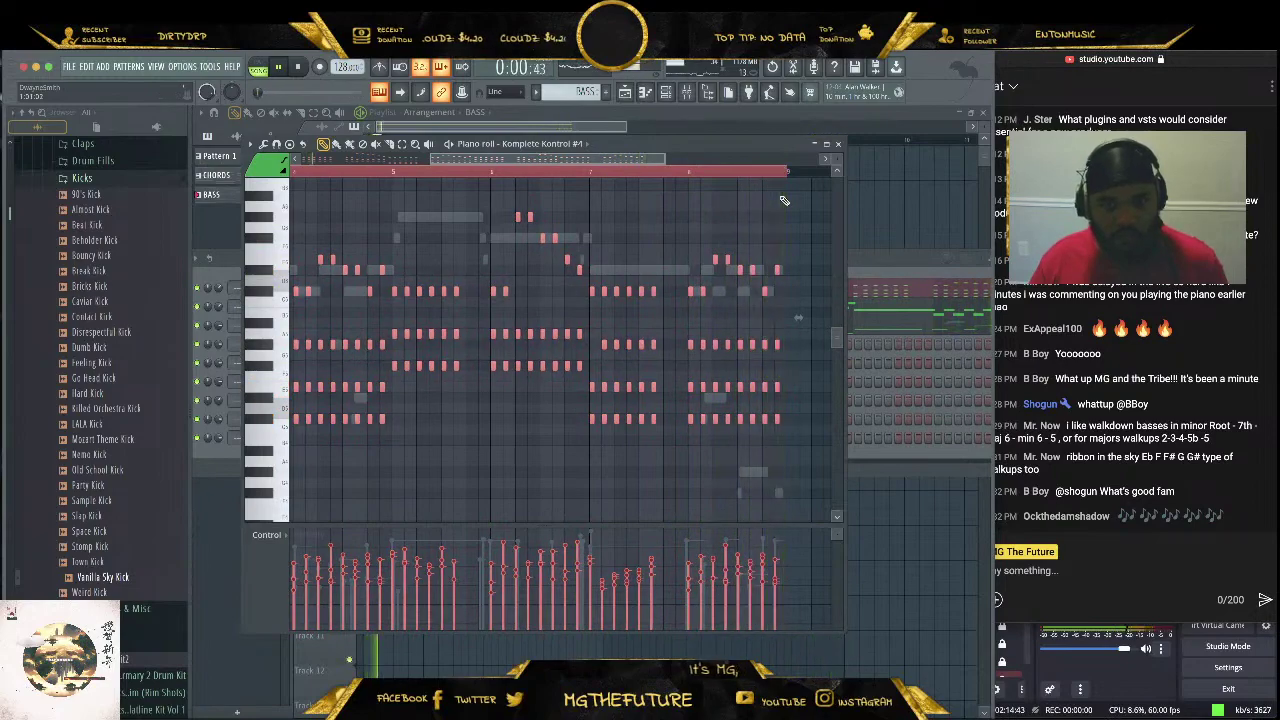
click(839, 144)
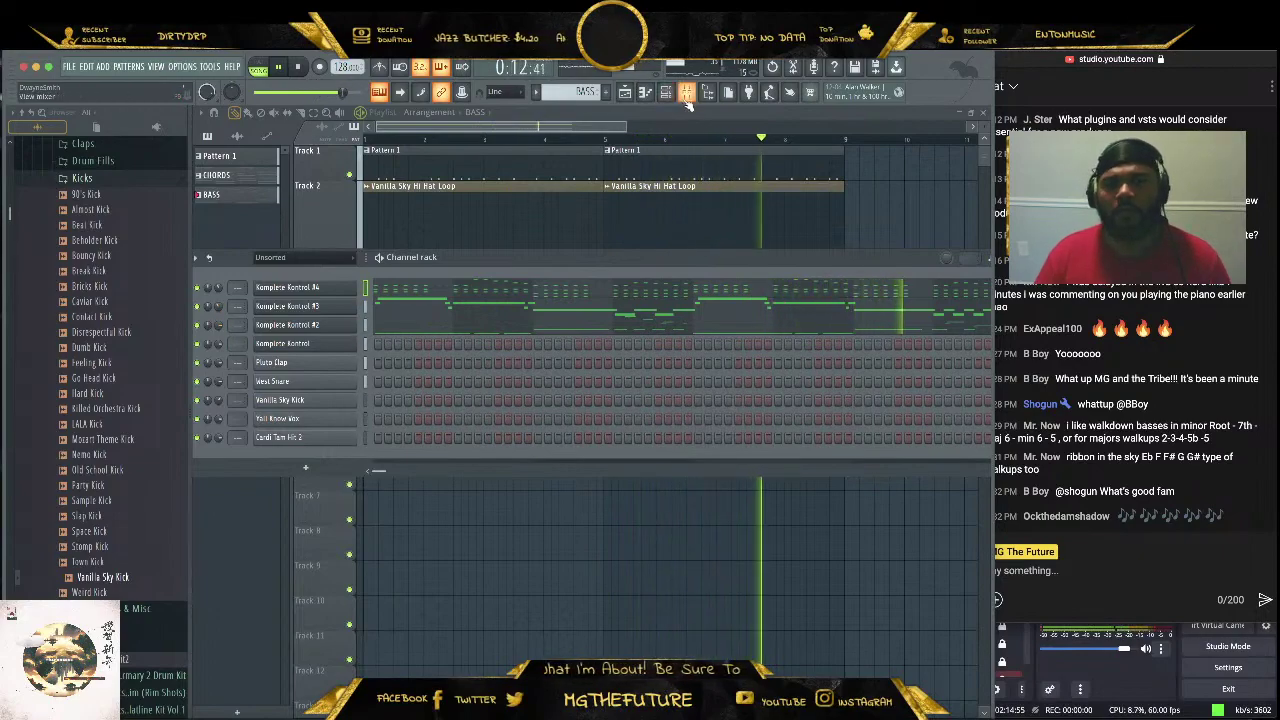
Load The God Particle in slot 4 of the Master mixer track and boost its high EQ to 2.8 dB
key(F9)
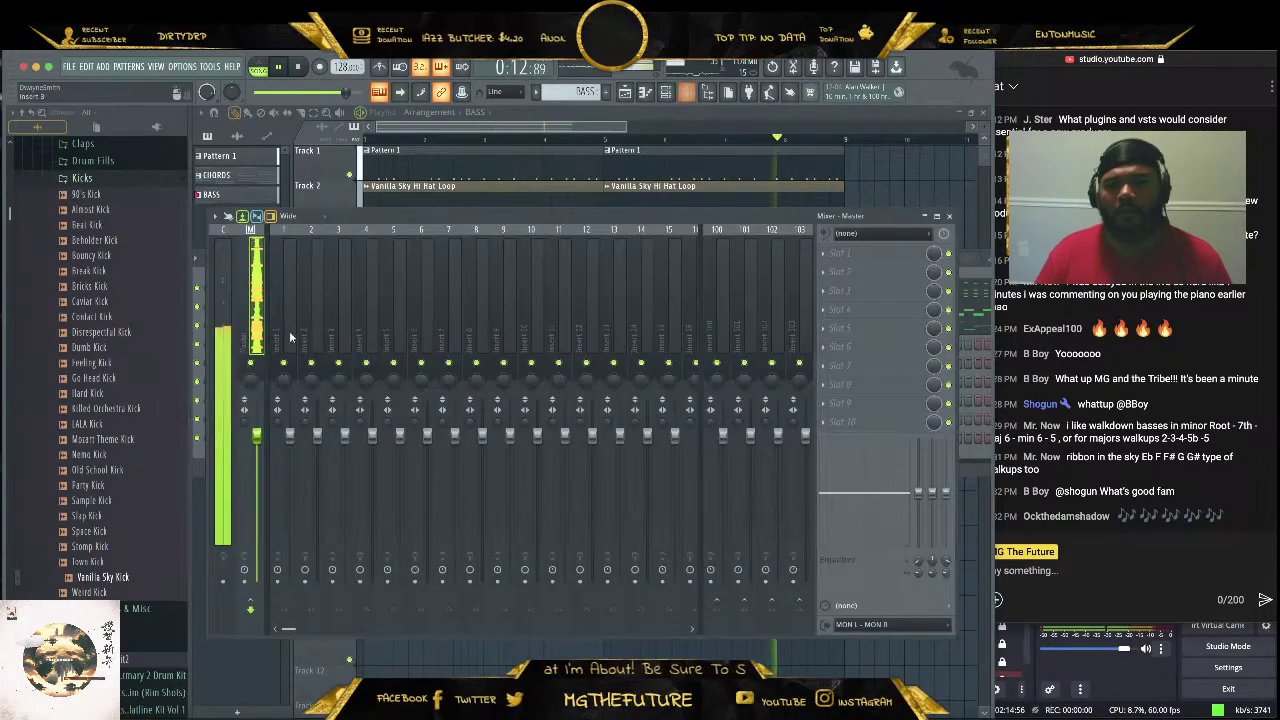
click(825, 311)
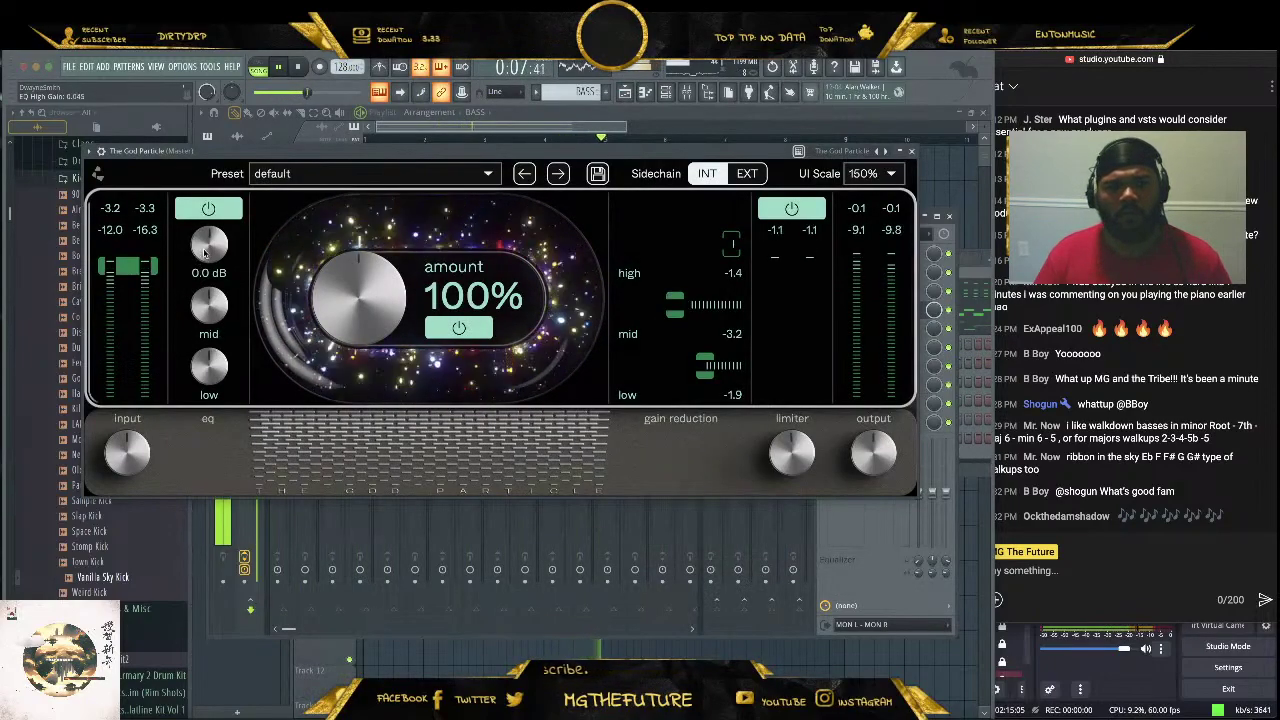
drag(204, 253, 213, 203)
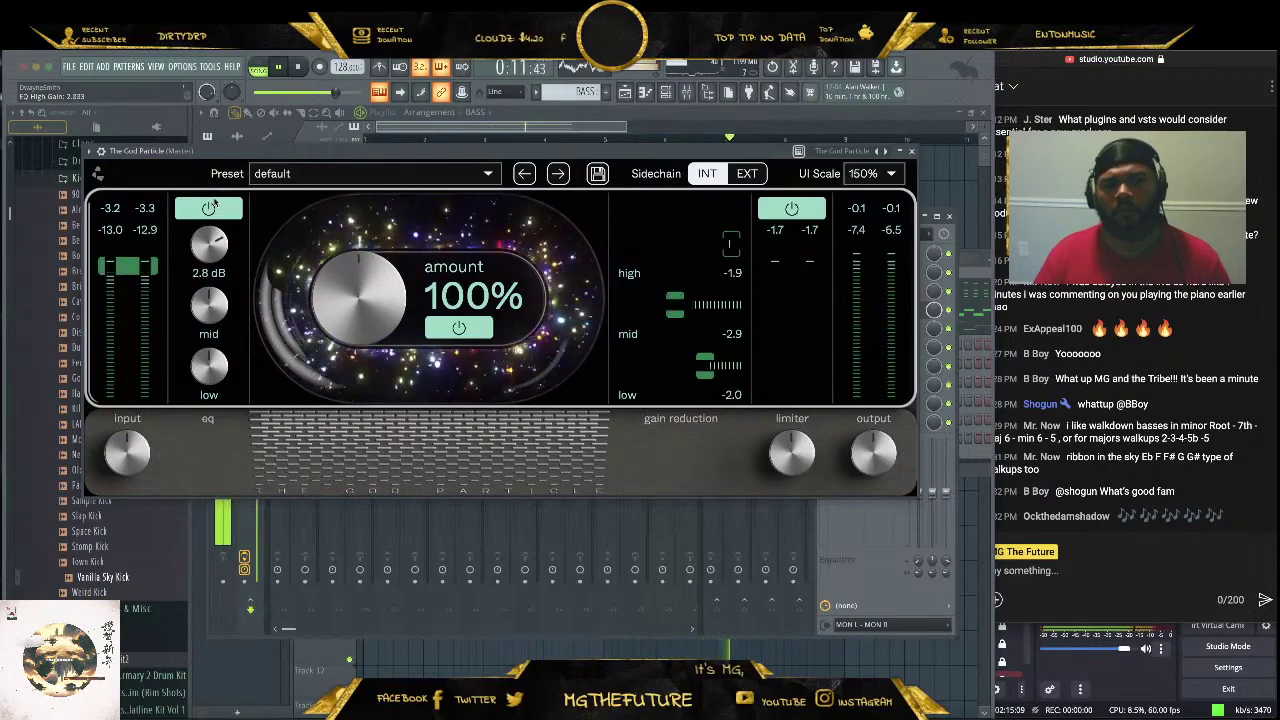
click(911, 151)
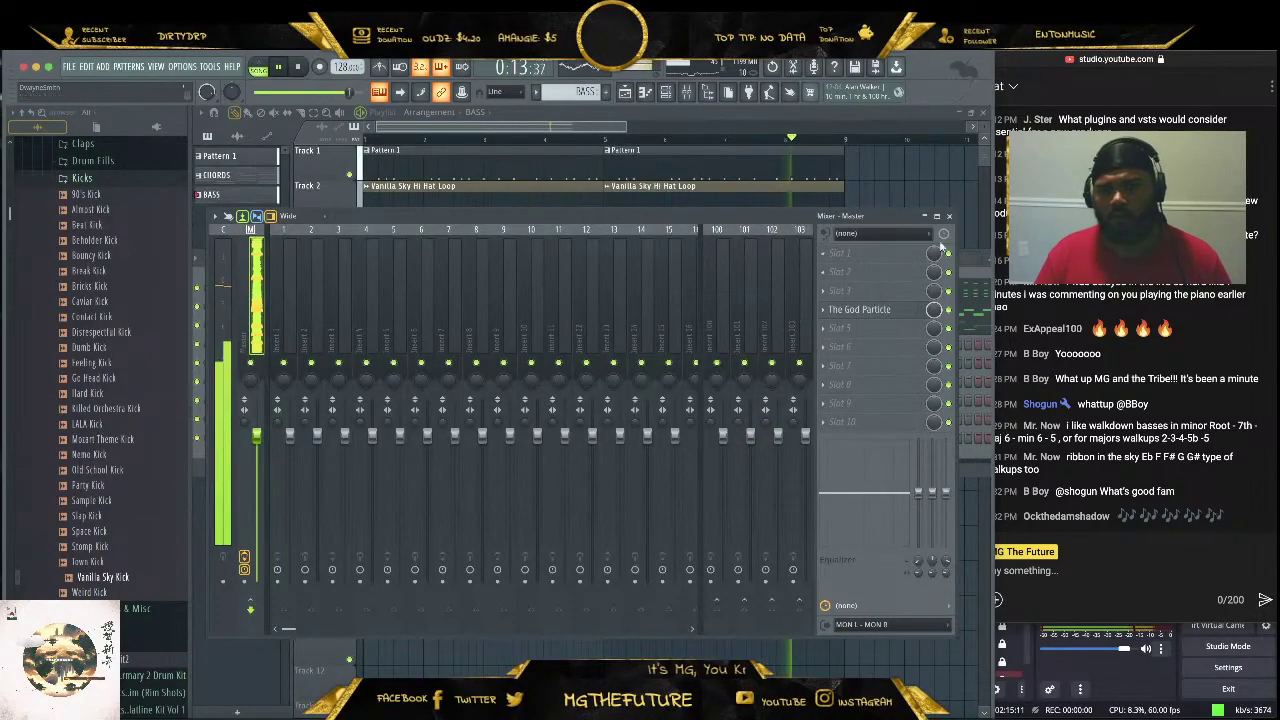
click(950, 217)
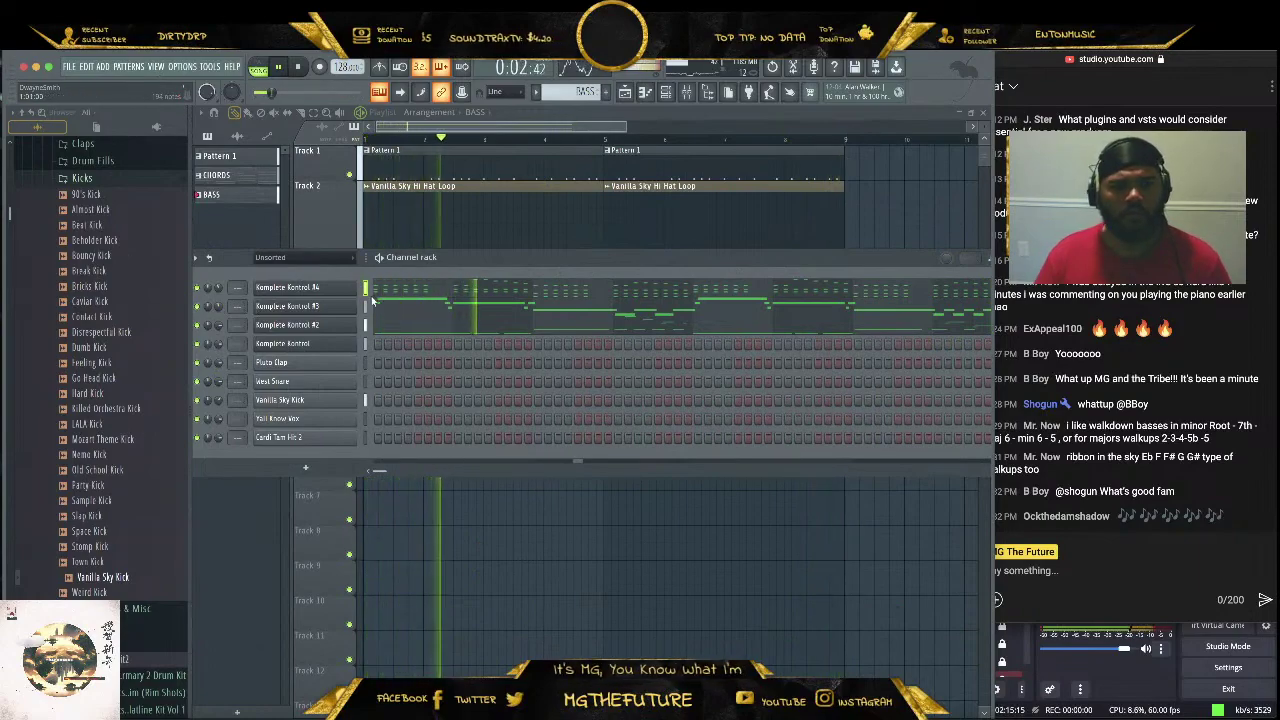
Save the project in the 04 APRIL 2023 folder as MGLIVE- DAMN HEAT
click(69, 66)
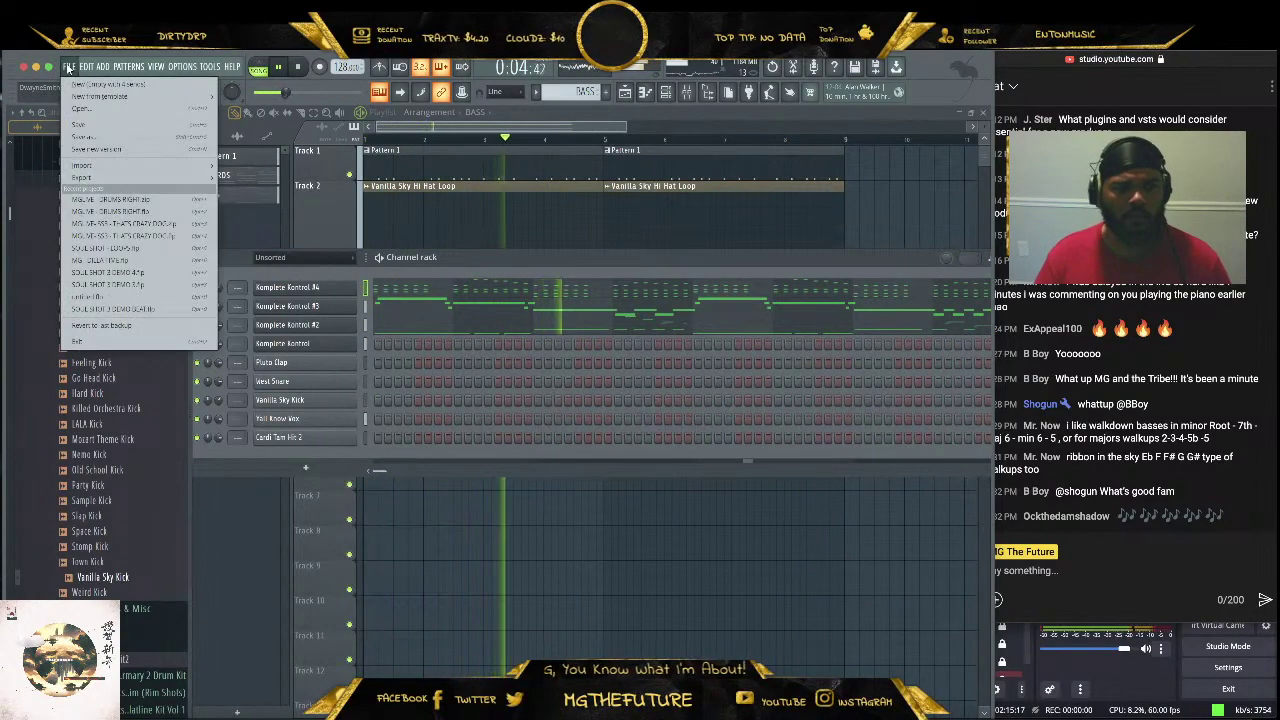
click(83, 136)
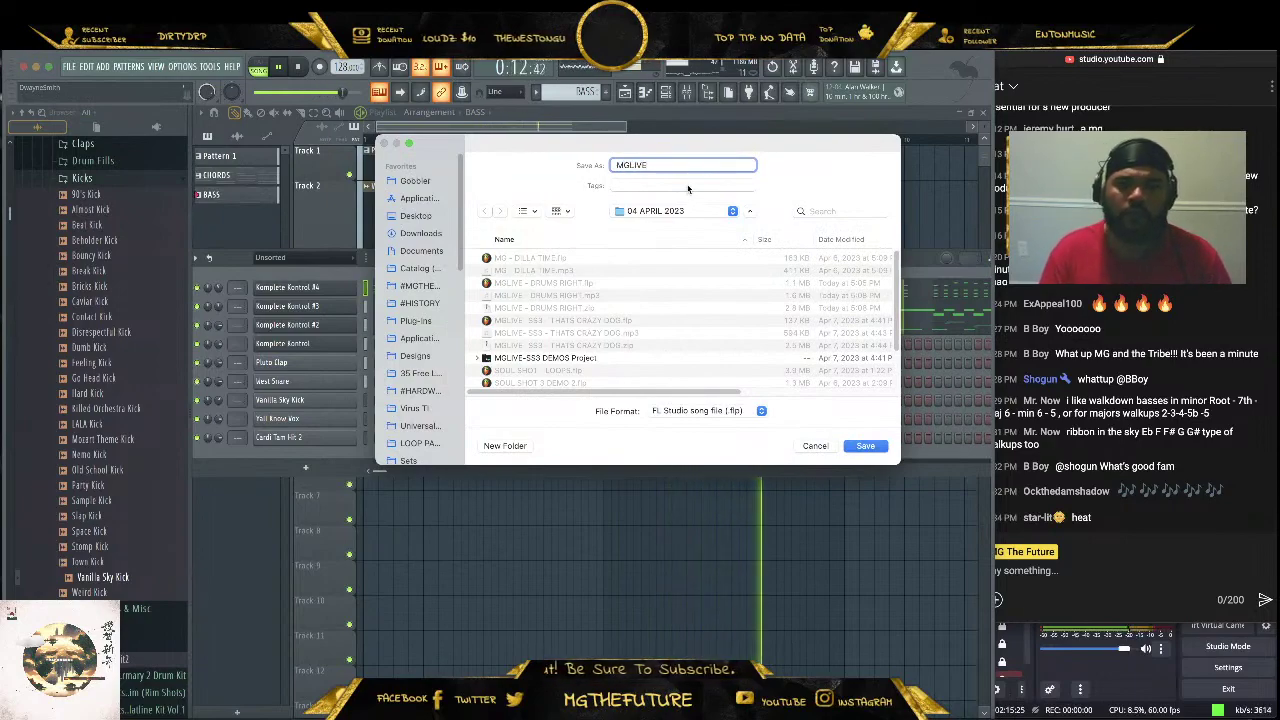
text(MGLIVE- DAMN HEAT)
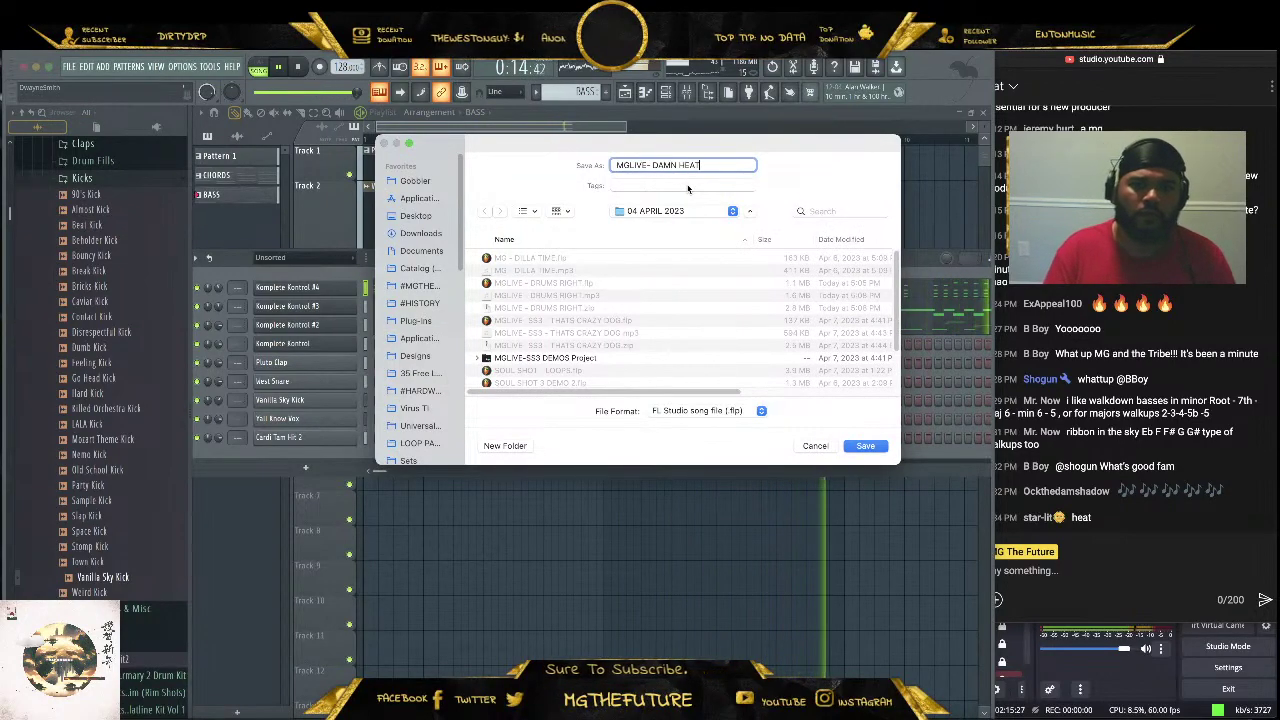
key(Return)
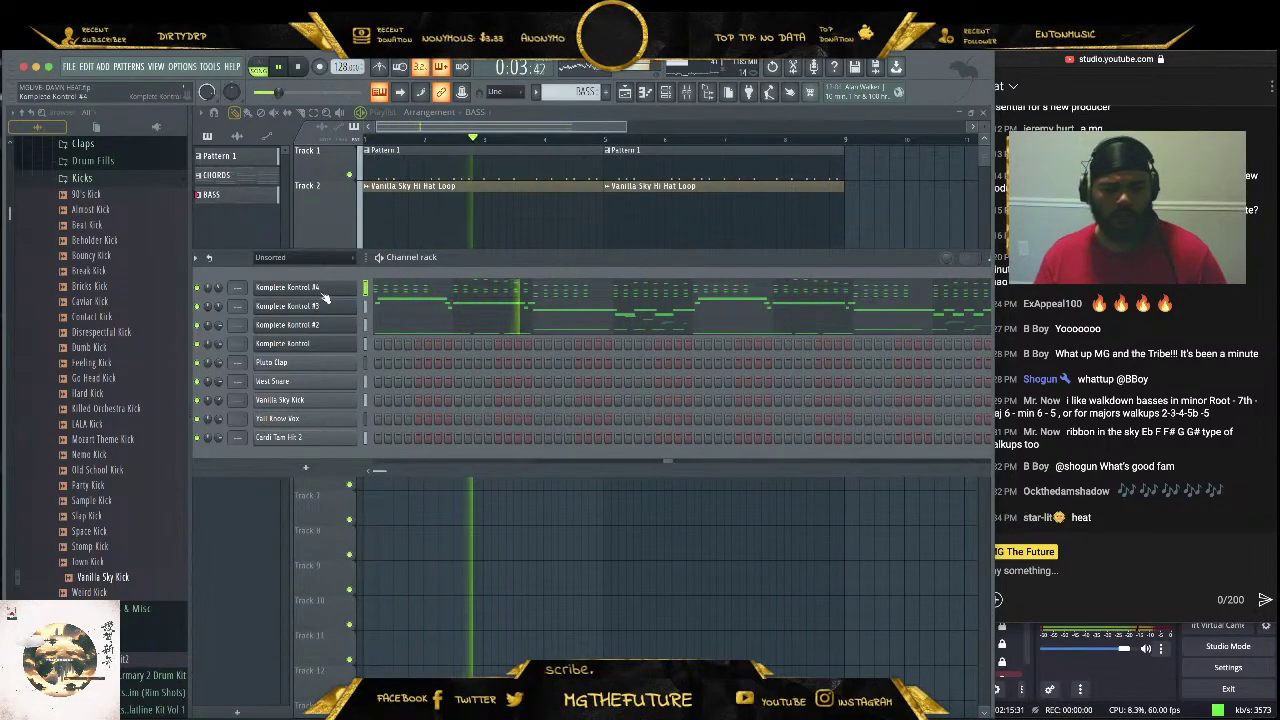
Mute Track 1 in the playlist to hear the arrangement without its drum pattern, and unmute it again
key(F6)
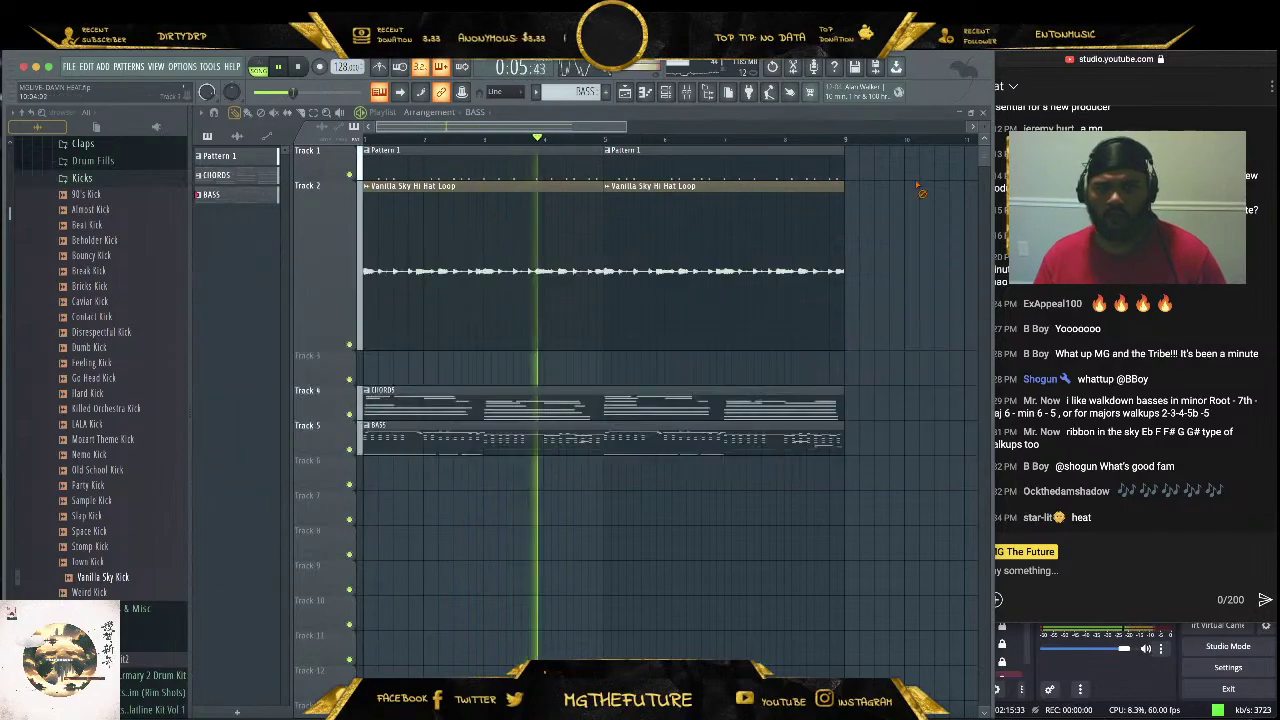
click(350, 175)
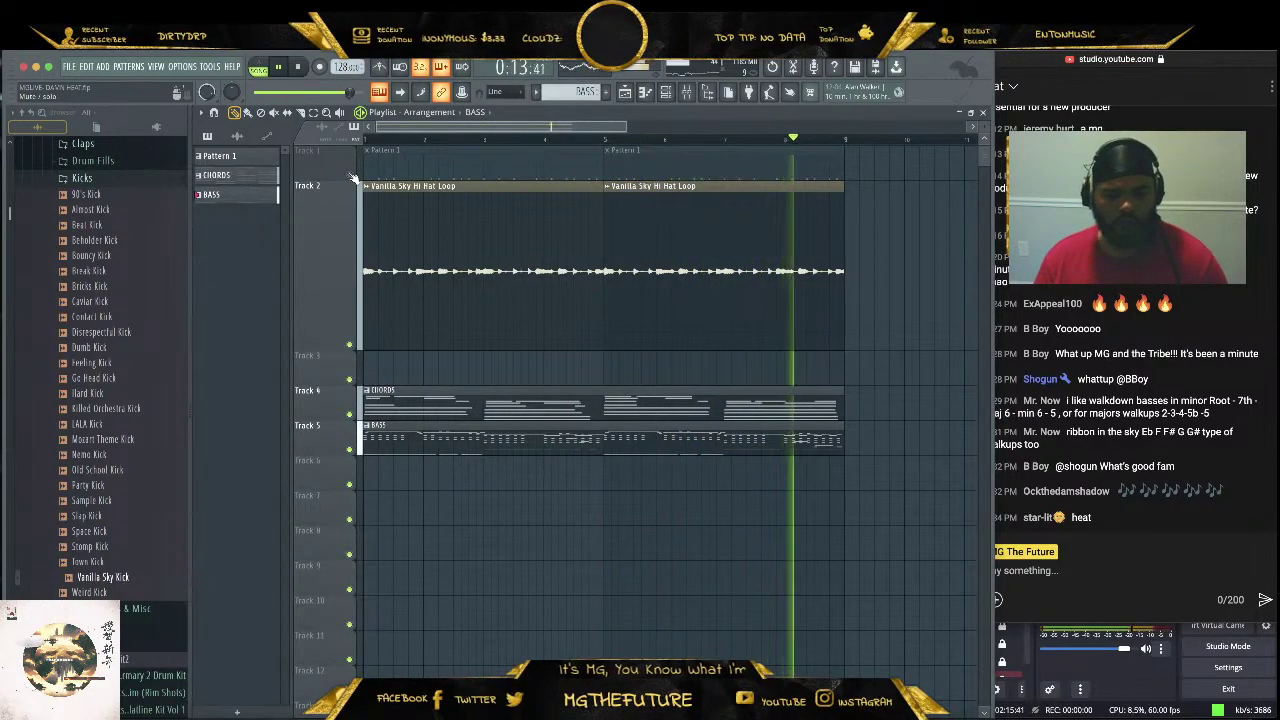
click(350, 176)
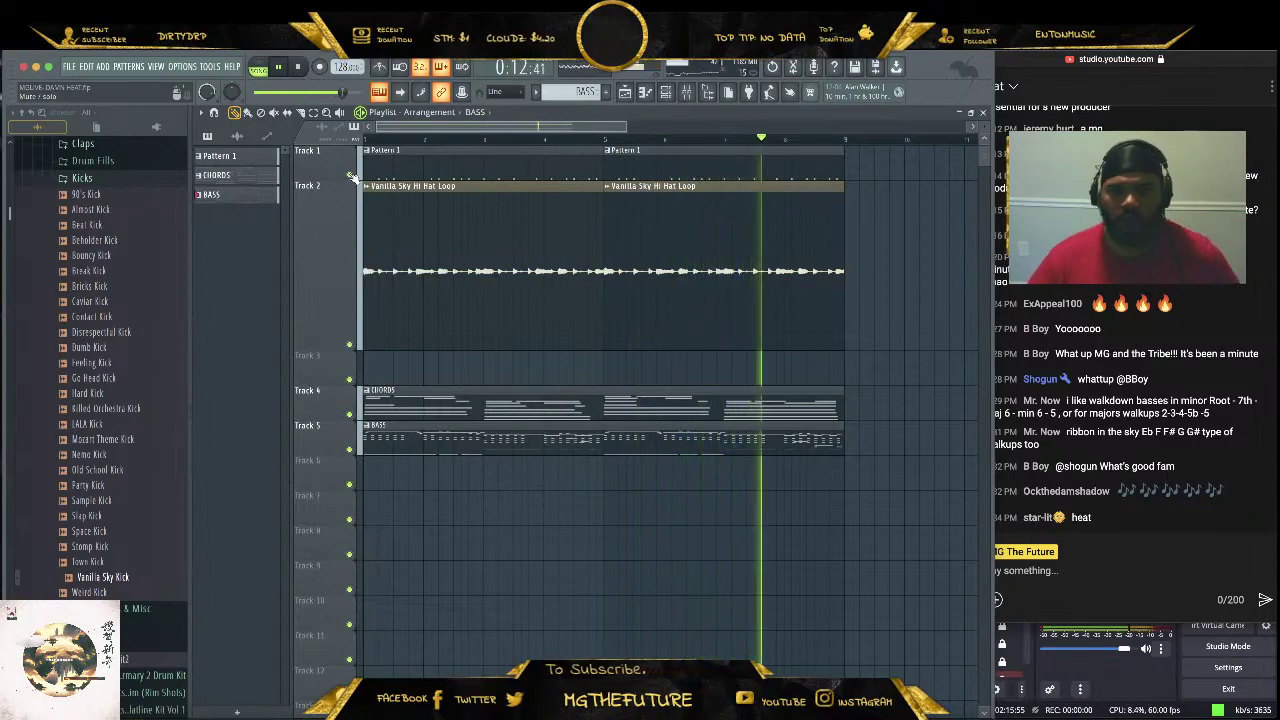
Bring back the channel rack and insert a Massive X instrument above the fourth Komplete Kontrol channel
key(F6)
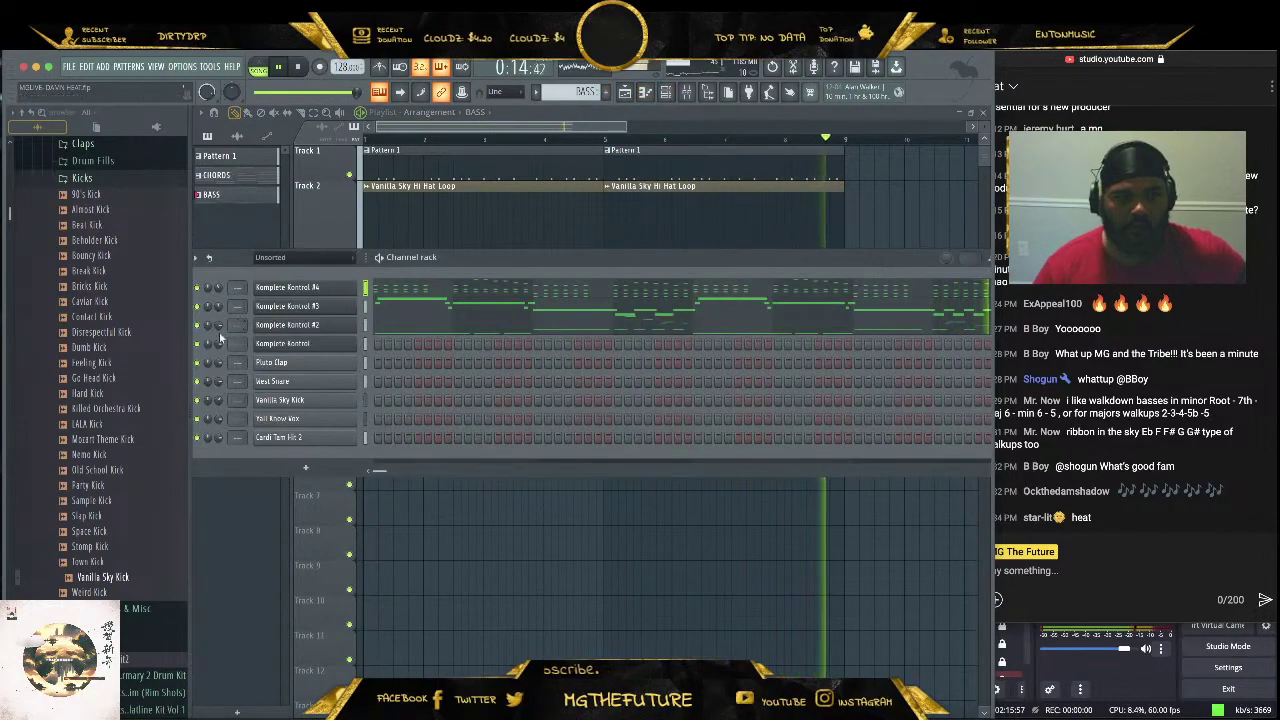
drag(529, 260, 521, 258)
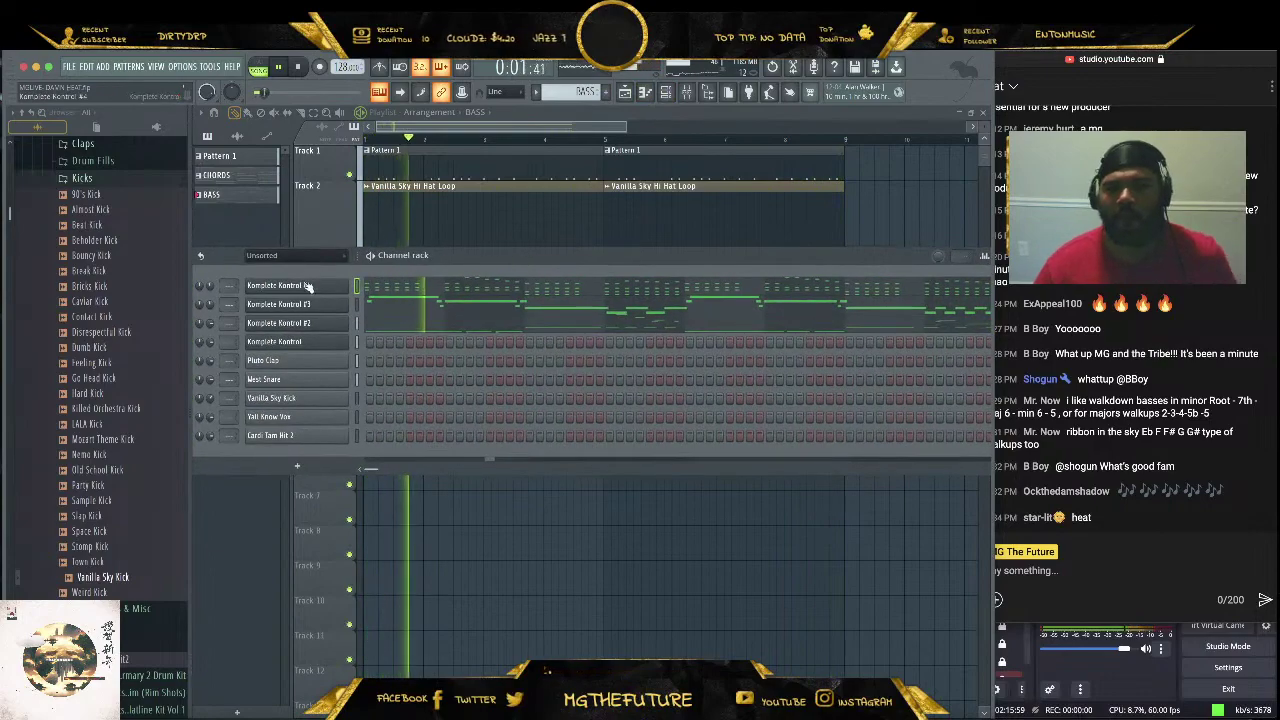
right_click(290, 287)
mouse_move(434, 372)
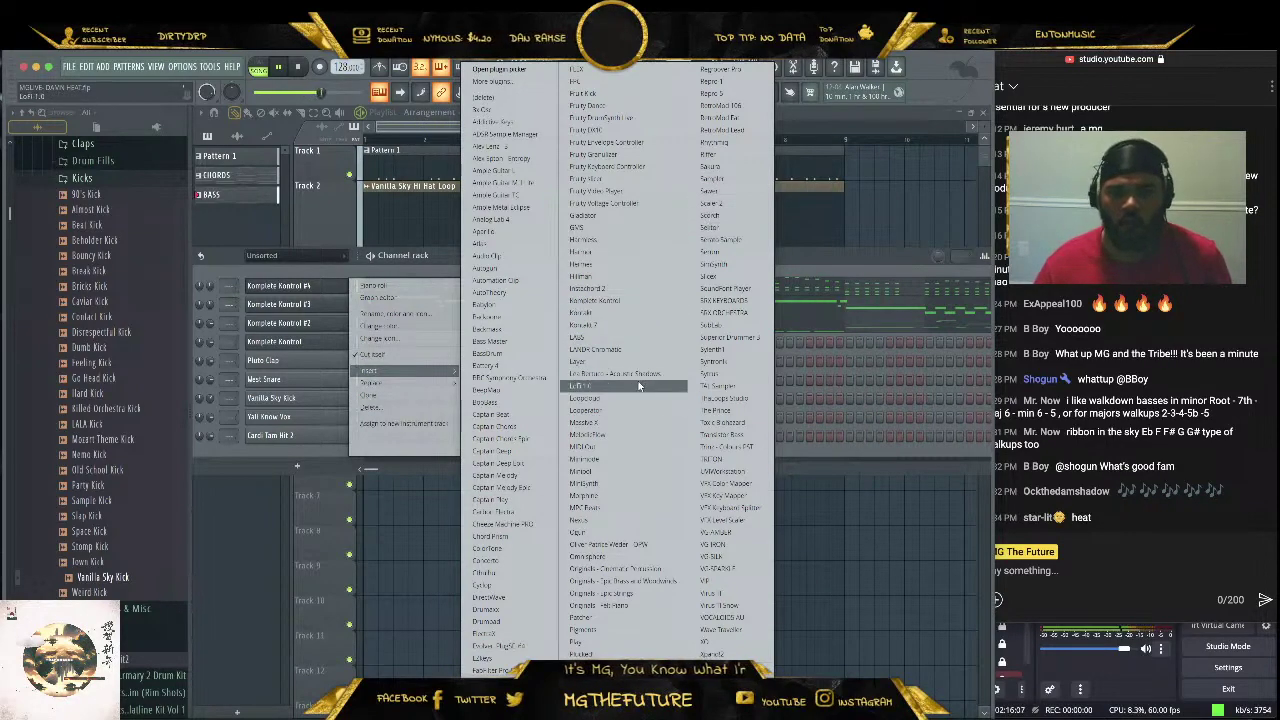
click(627, 422)
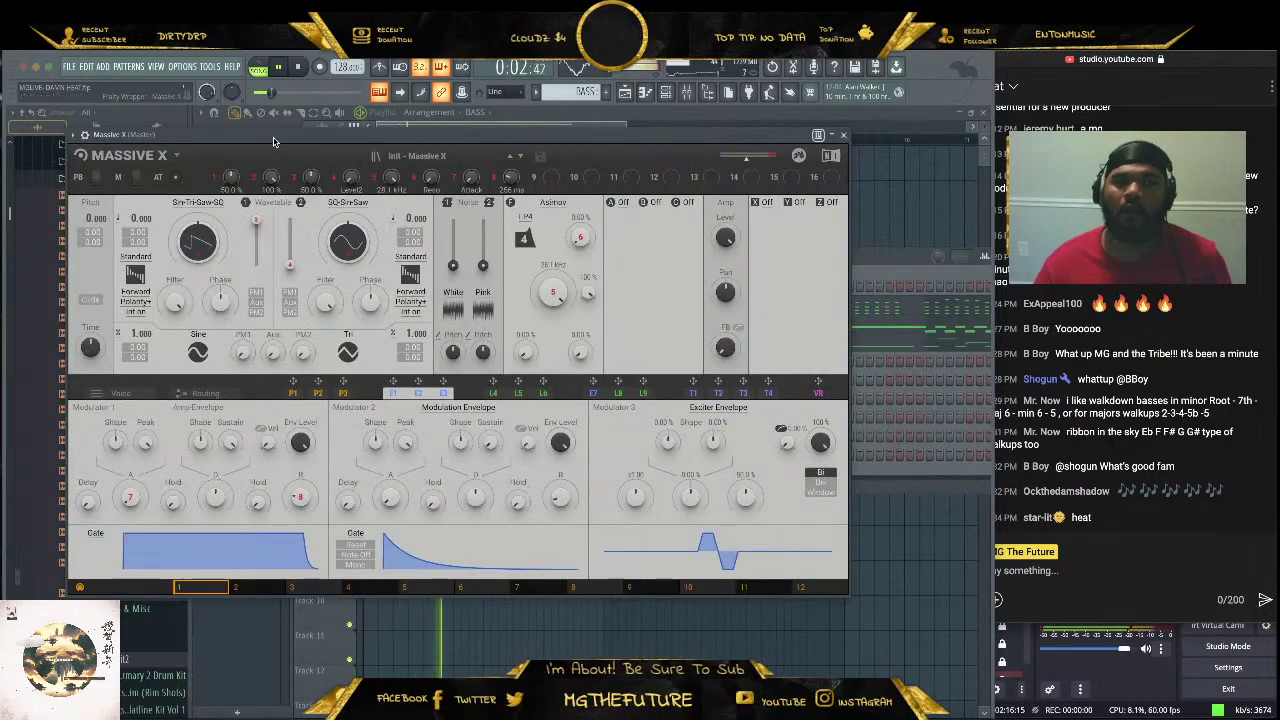
Load the Nexus Ripple synth lead preset from the Fade bank in Massive X
click(249, 173)
click(275, 280)
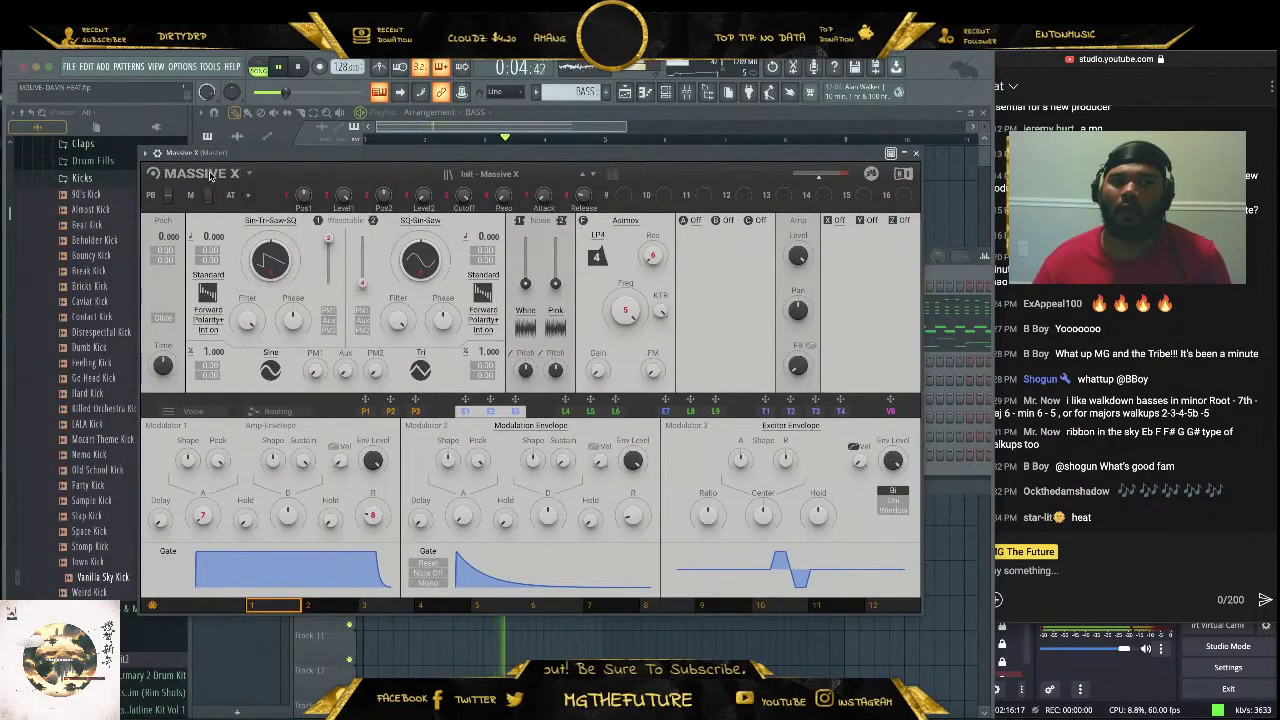
click(556, 258)
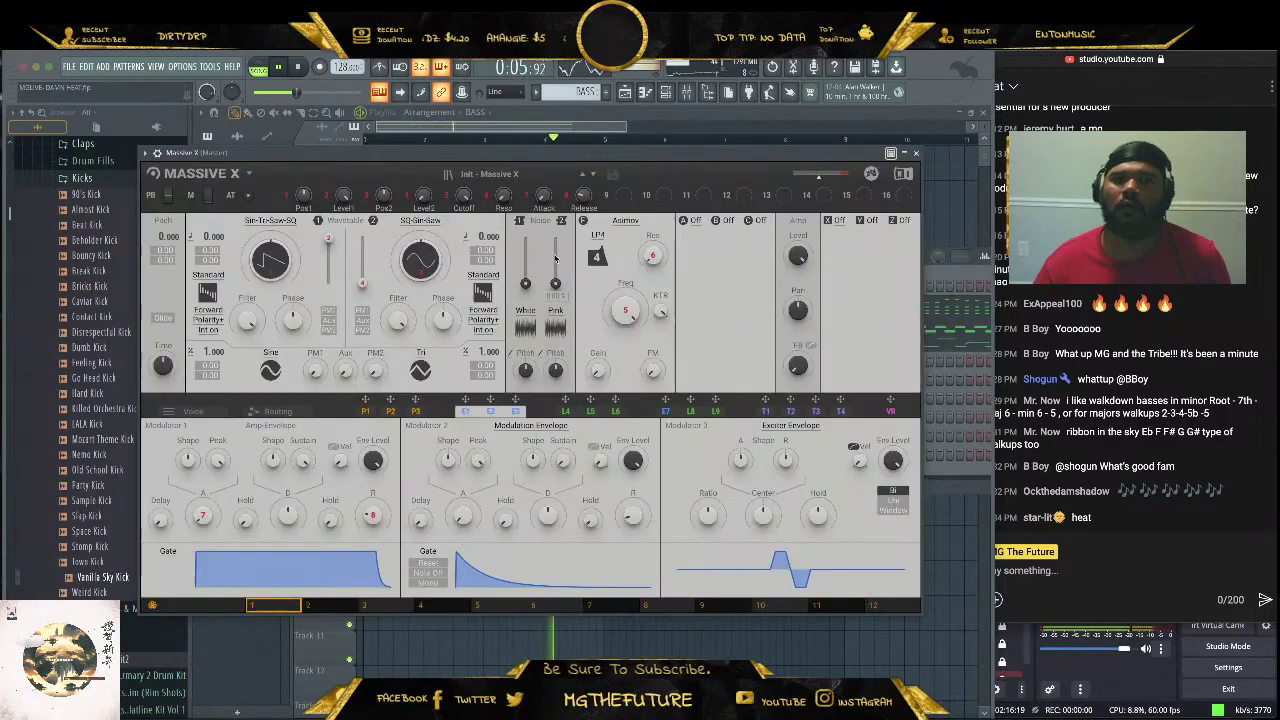
click(517, 175)
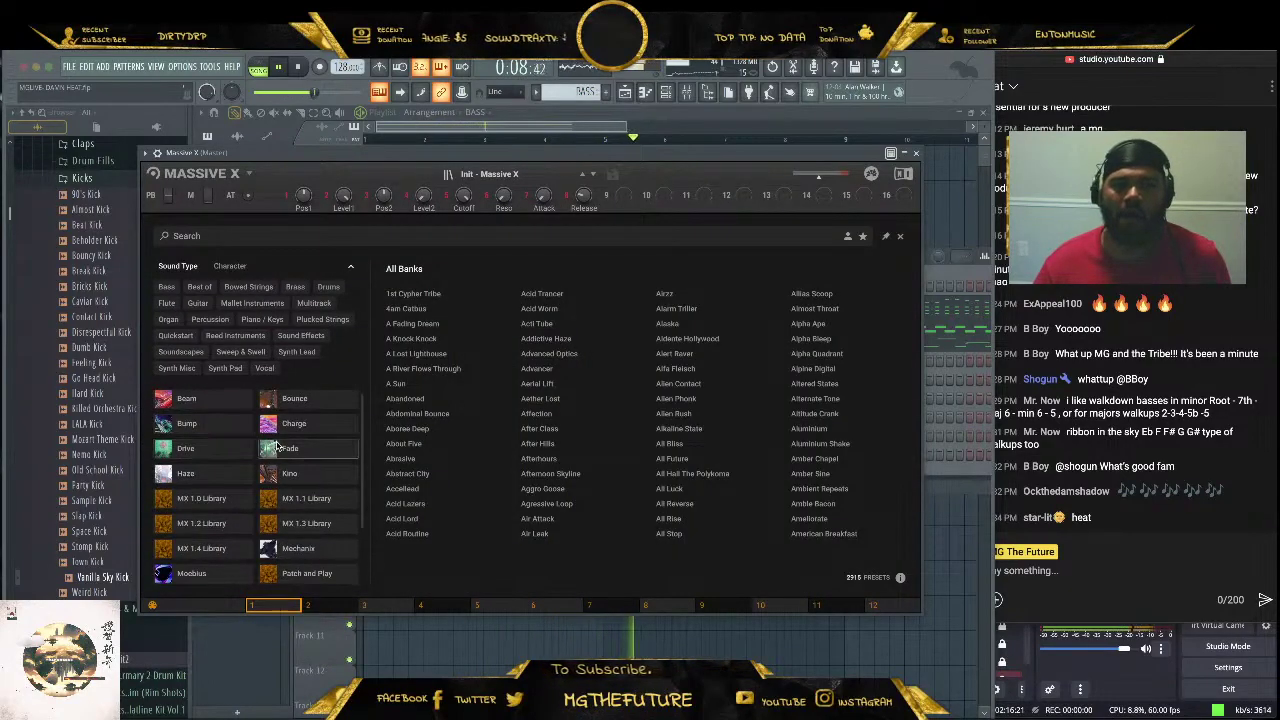
click(280, 448)
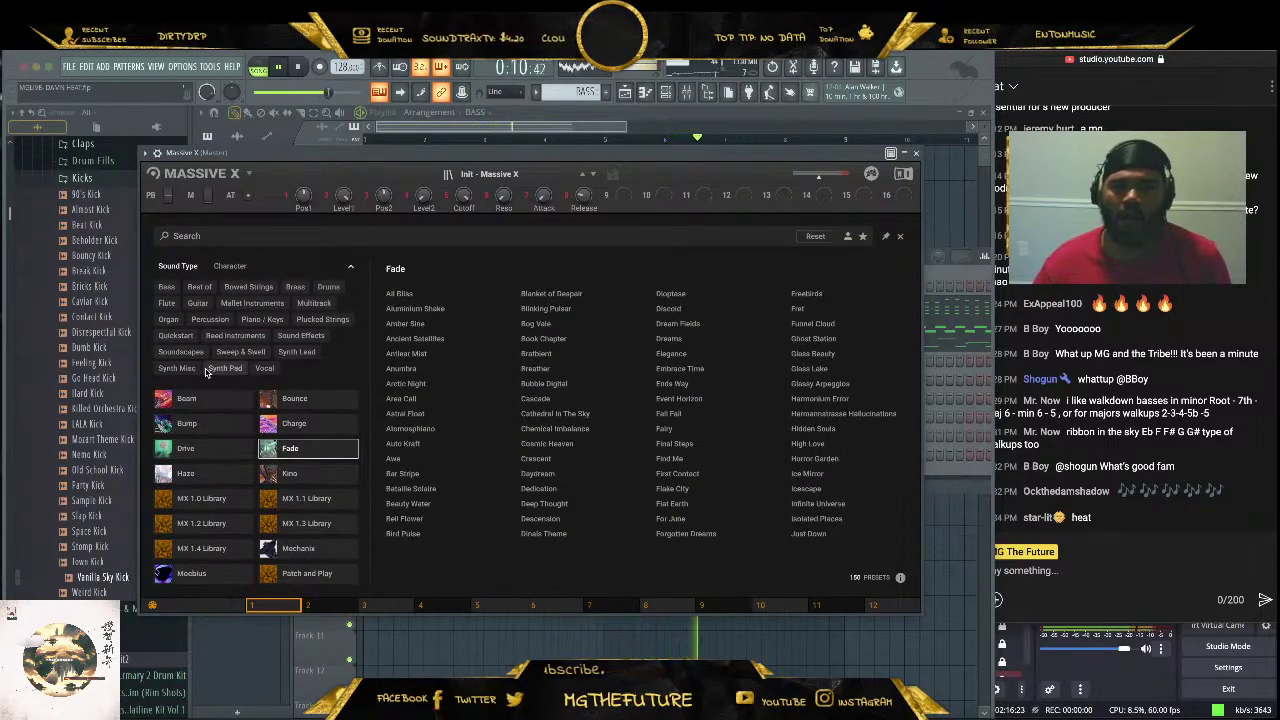
click(290, 352)
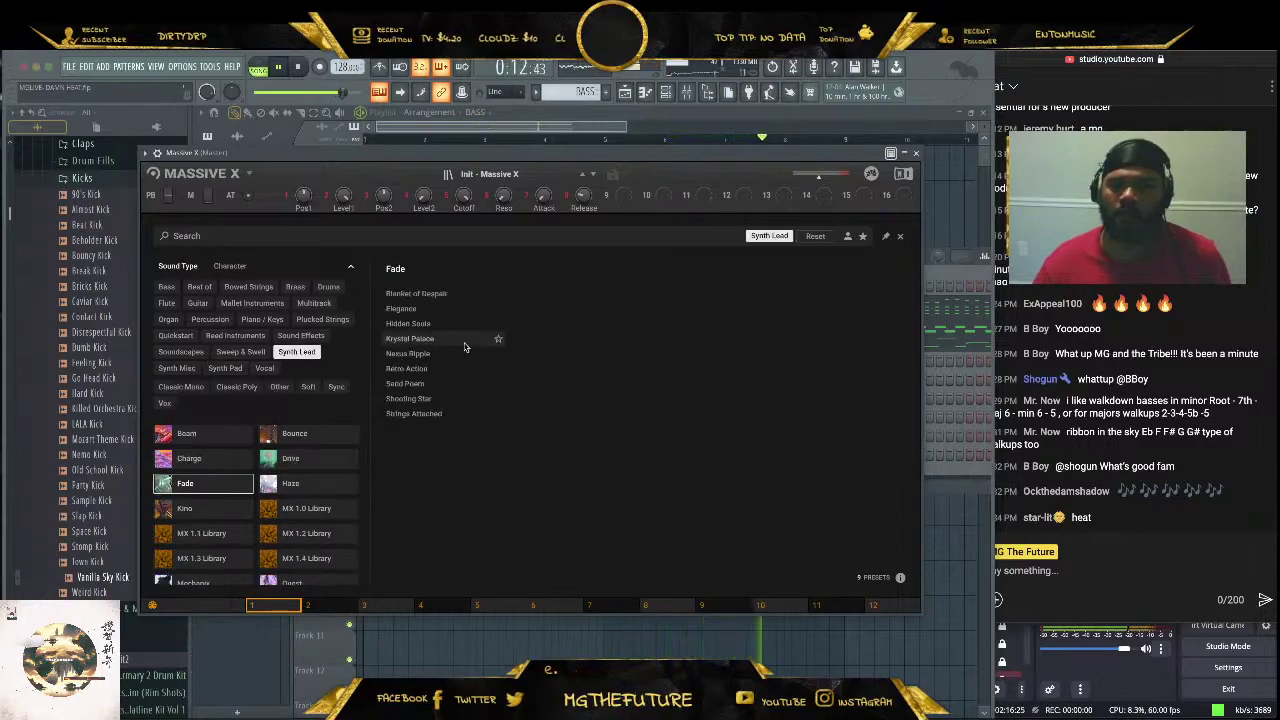
double_click(416, 356)
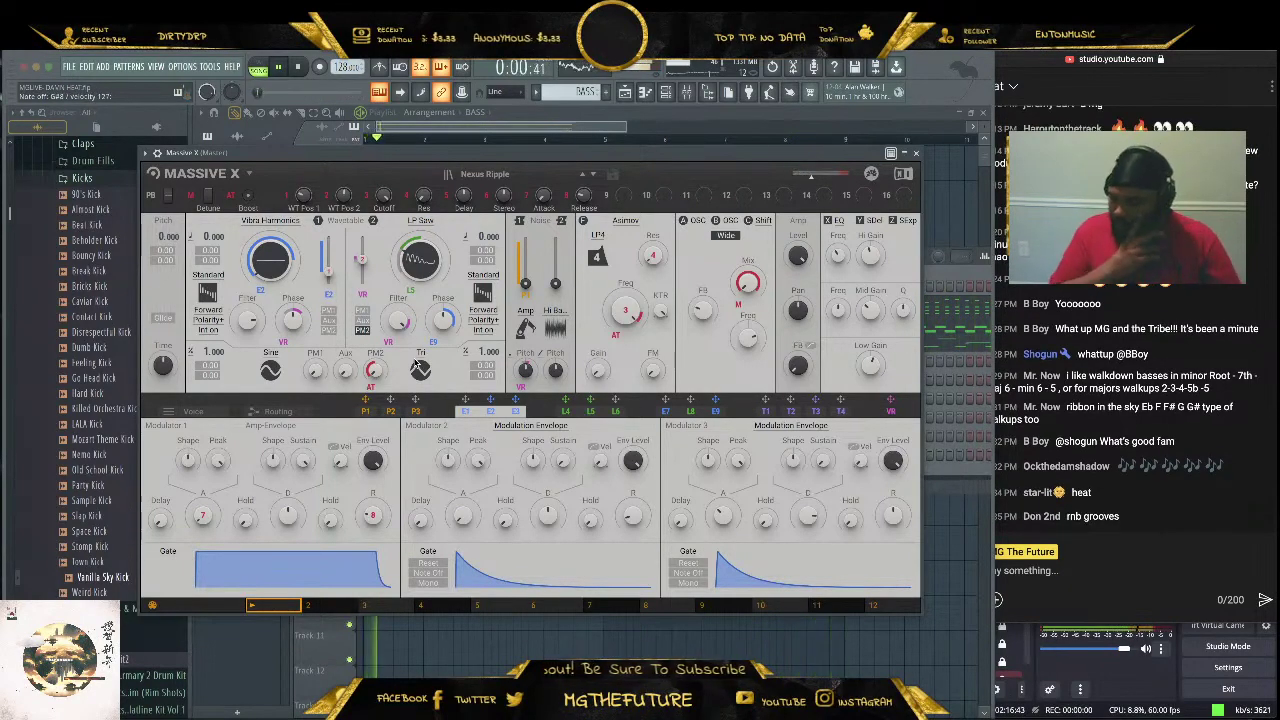
Record a Massive X part over the arrangement and delete its first run of notes just before bar 3
click(918, 154)
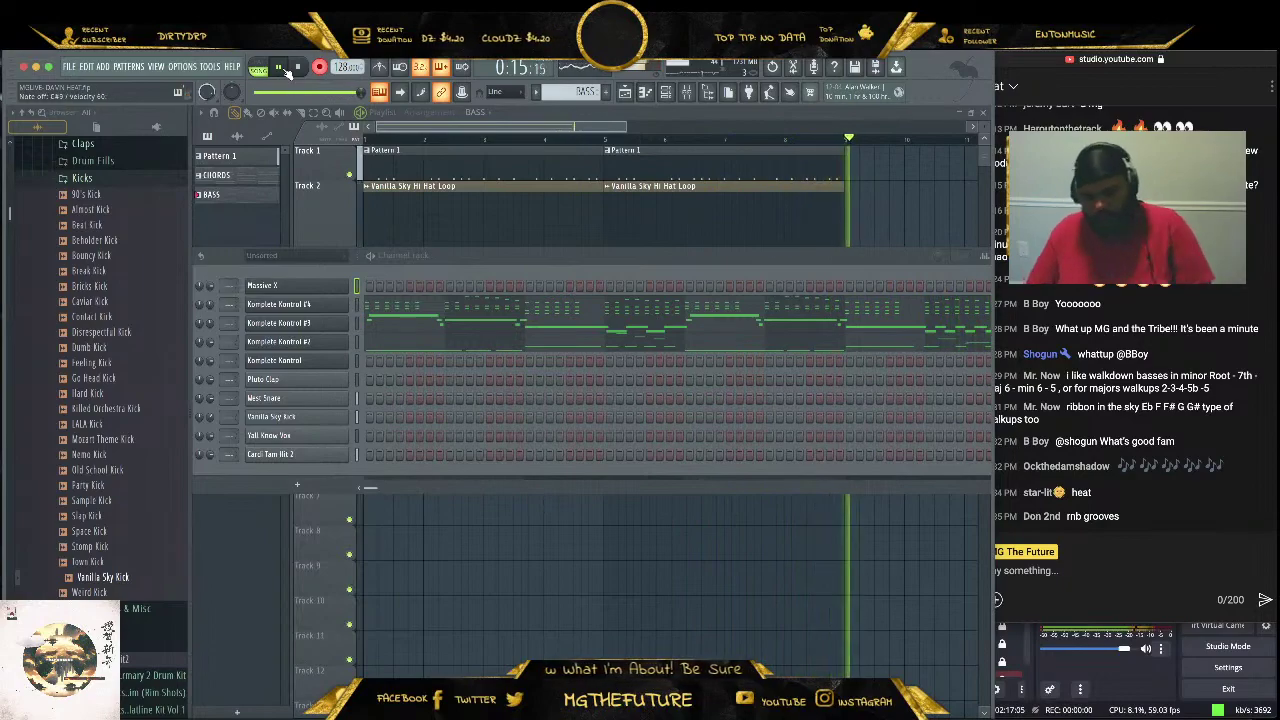
click(284, 68)
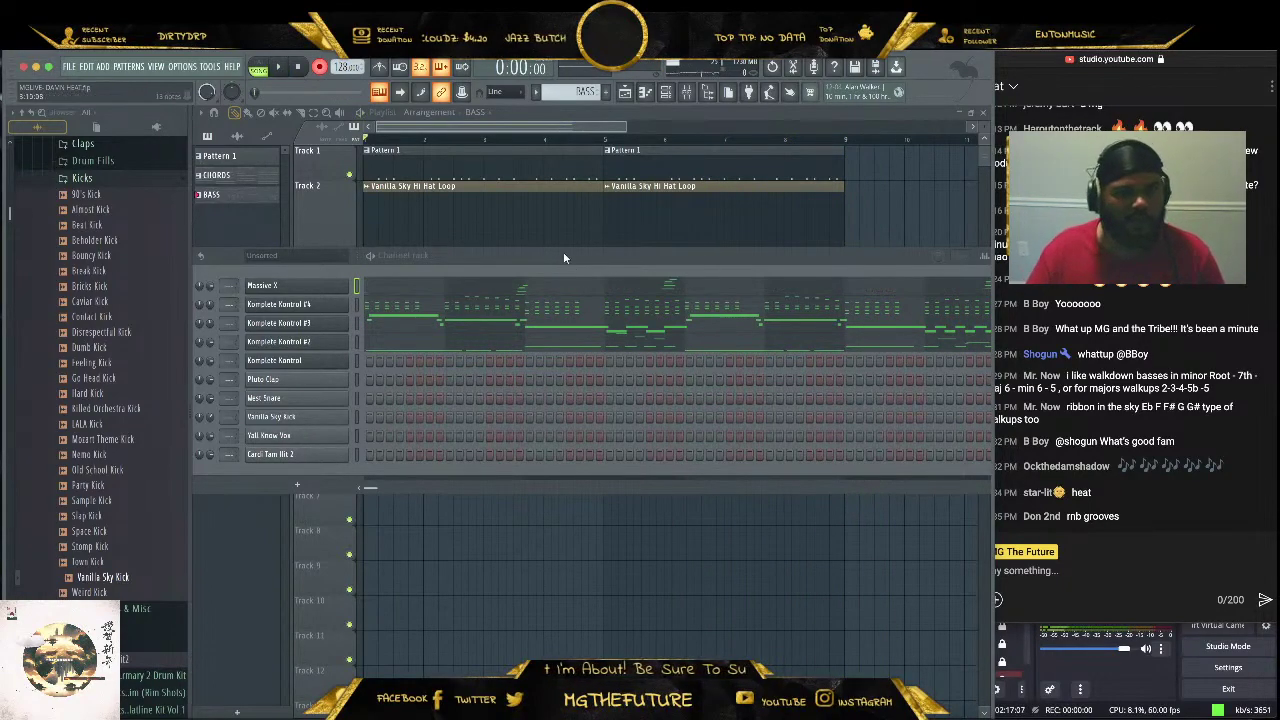
click(565, 287)
scroll(517, 274, up, 2)
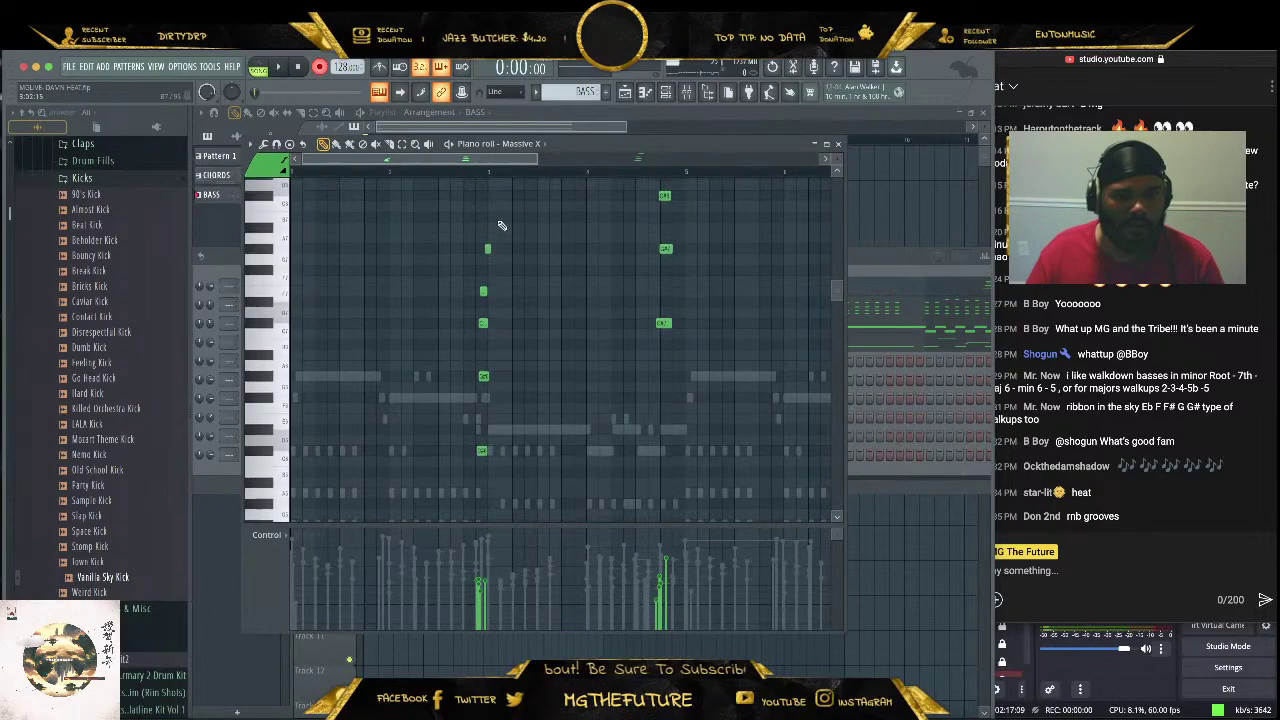
drag(497, 213, 440, 520)
key(Delete)
scroll(534, 404, up, 2)
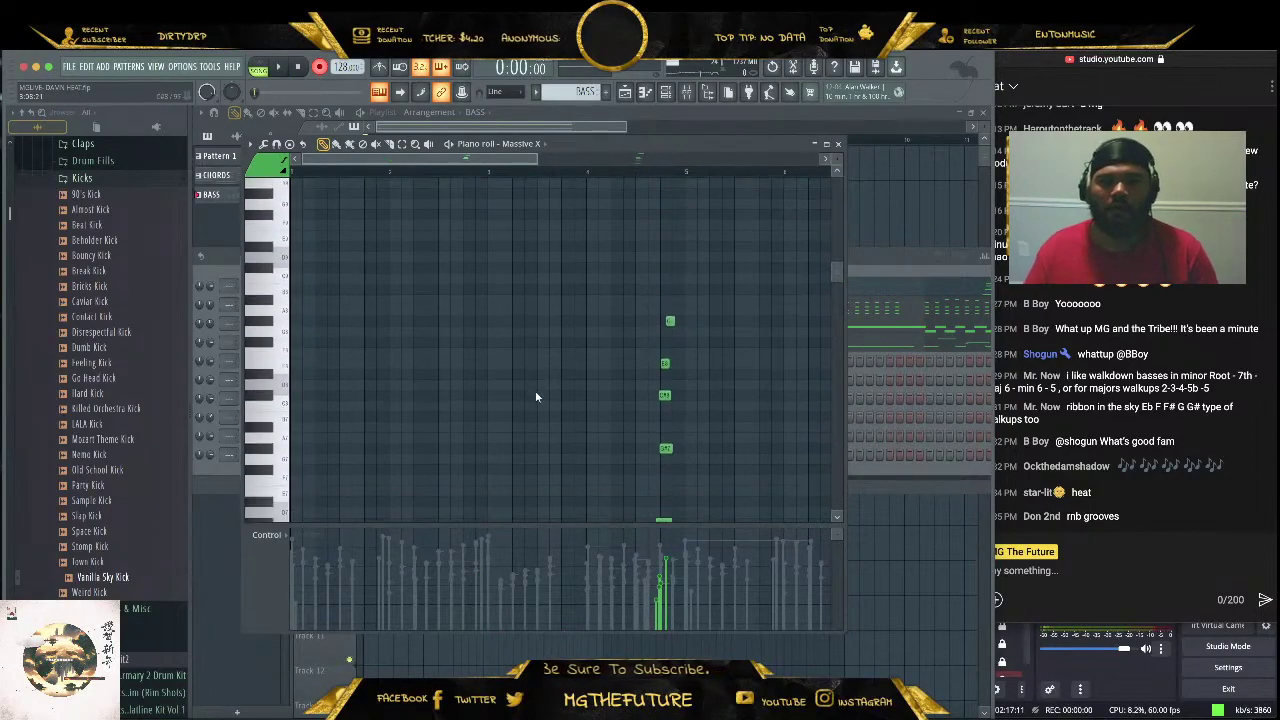
Play the arrangement back to review the remaining Massive X run, and close the piano roll
drag(506, 161, 639, 174)
key(space)
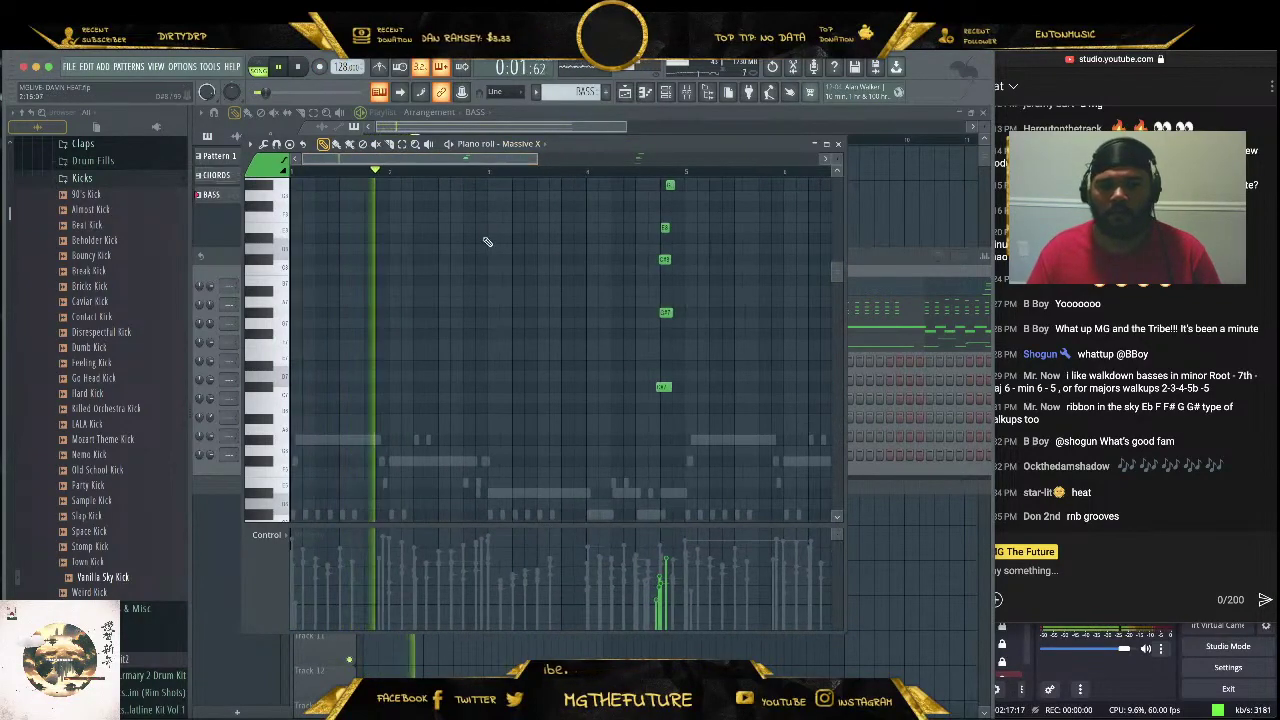
scroll(488, 241, down, 5)
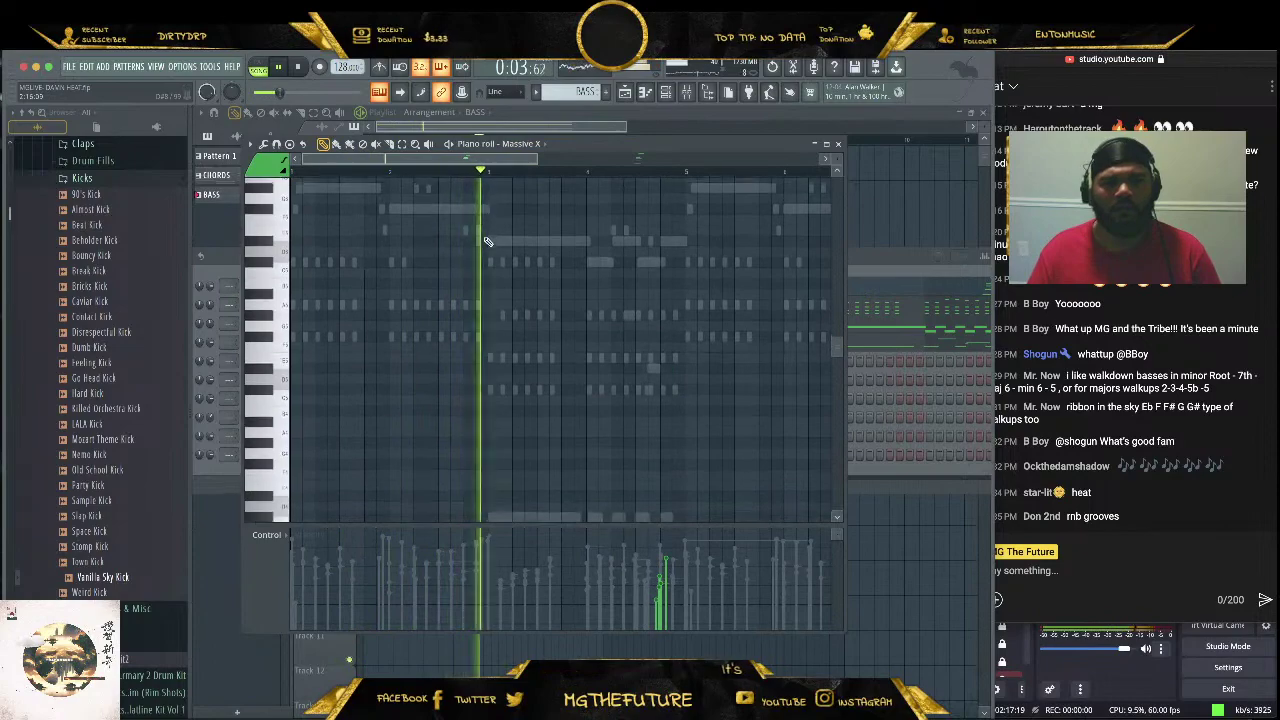
scroll(488, 241, up, 5)
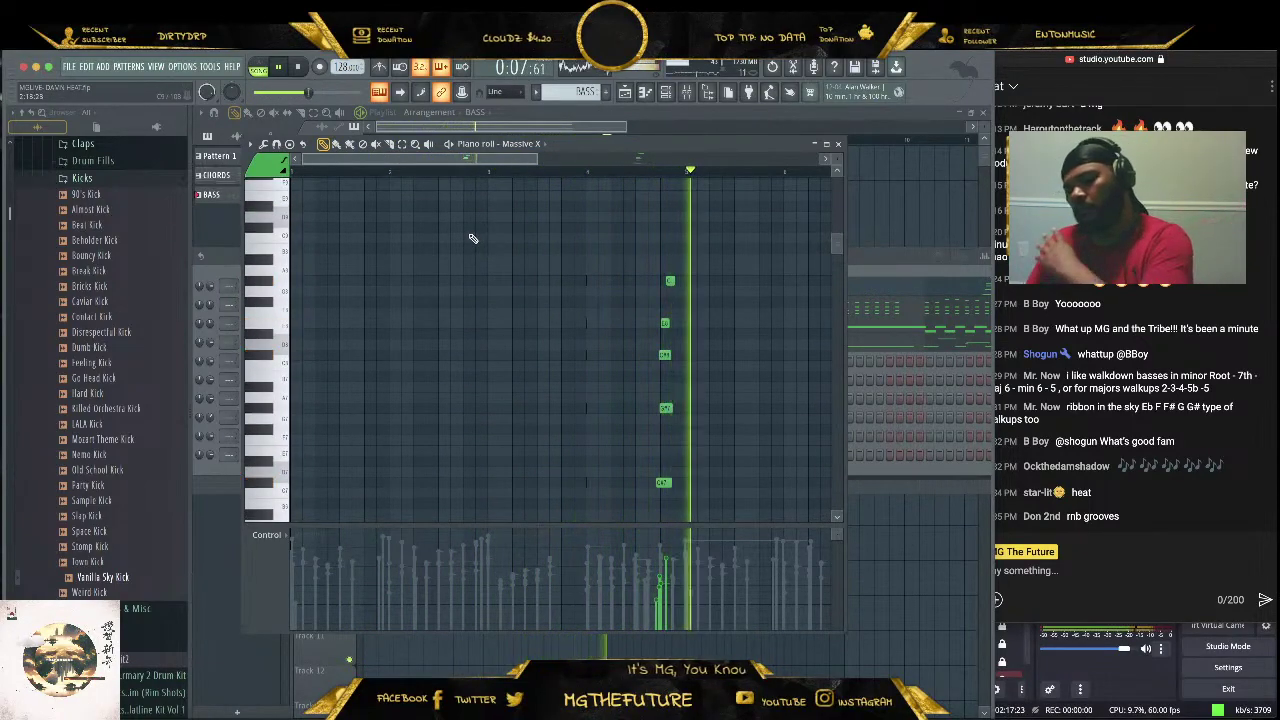
click(838, 143)
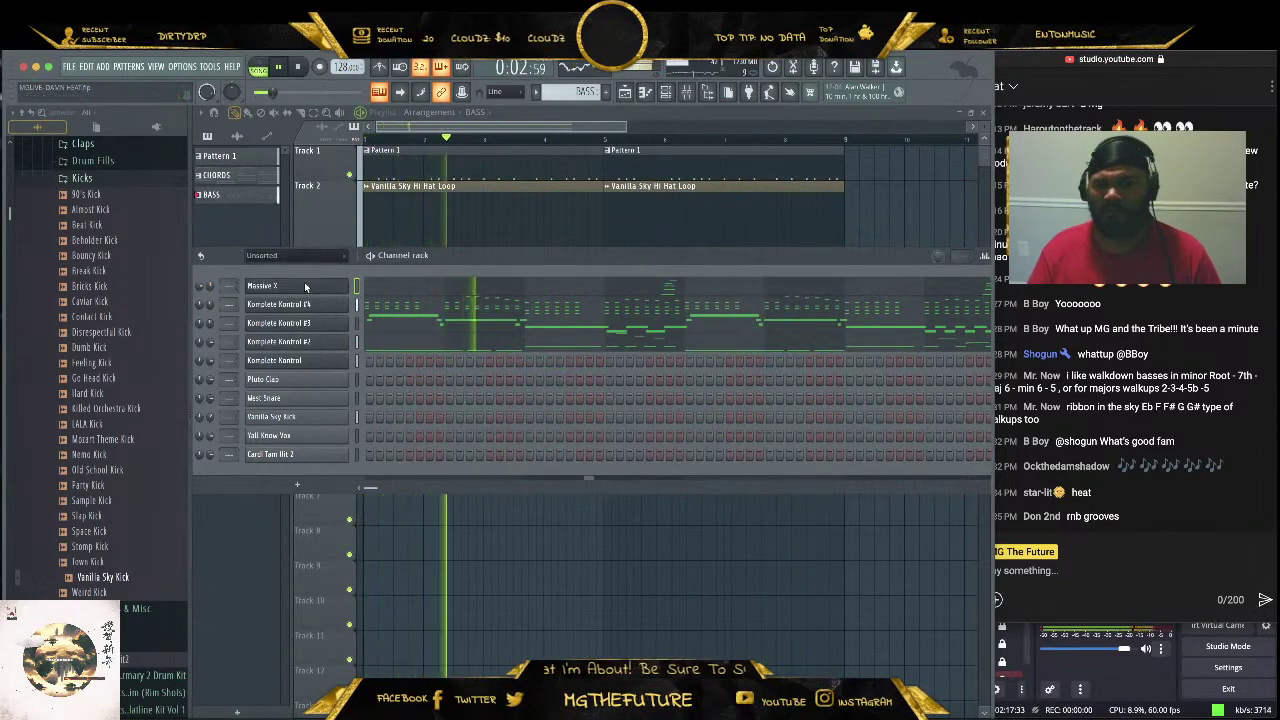
Clone the Massive X channel and load the Brit Vanilla synth lead from the Drive bank in the copy
right_click(347, 284)
click(428, 390)
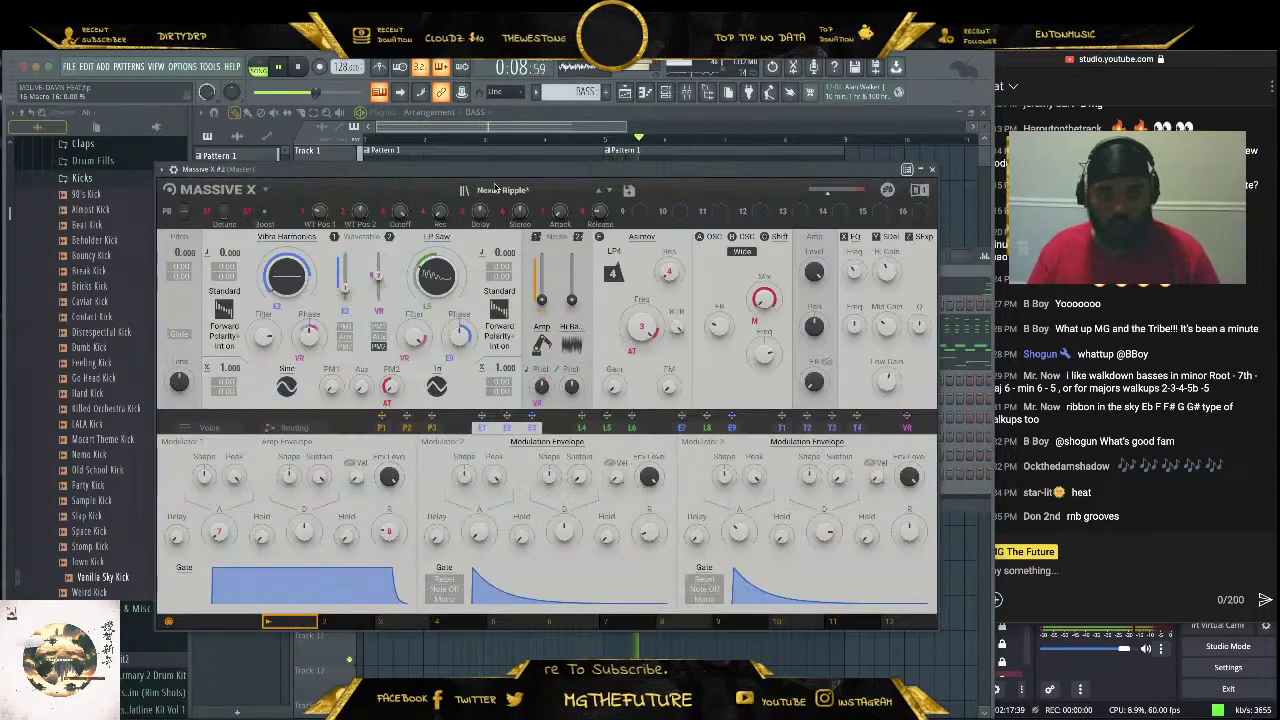
click(491, 192)
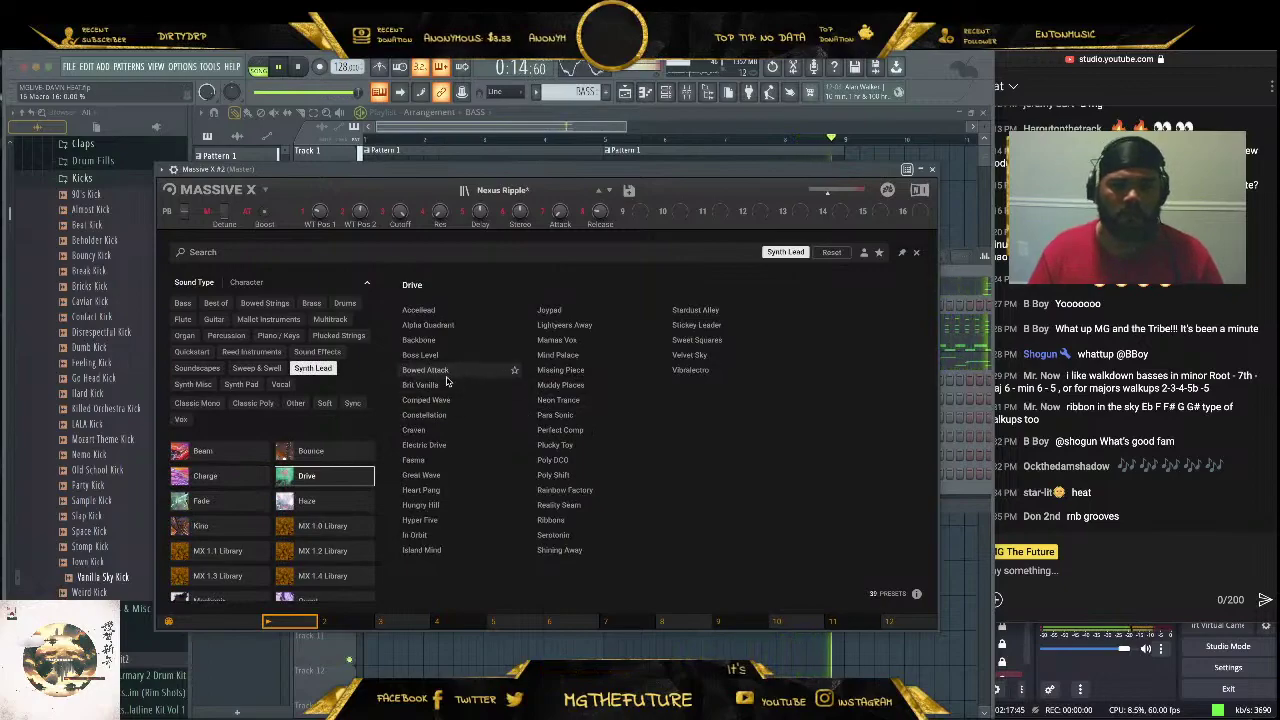
double_click(436, 389)
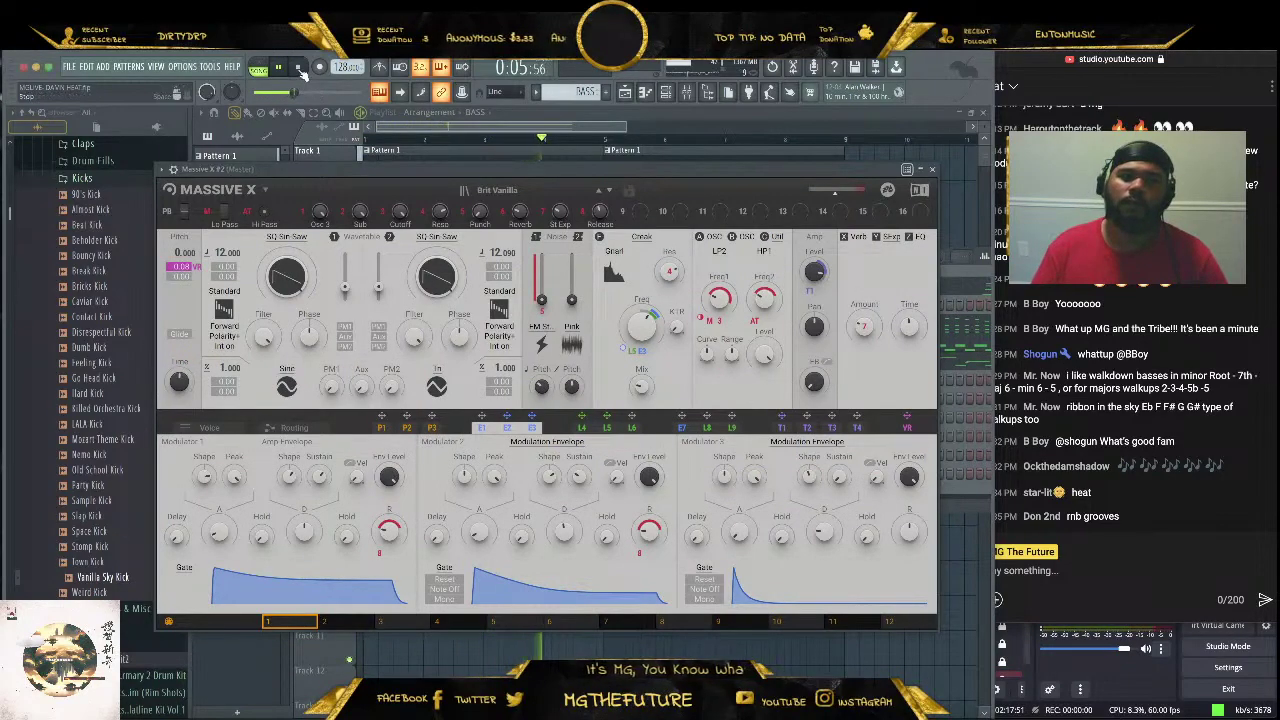
Check the audio device settings and close them
click(182, 66)
click(199, 105)
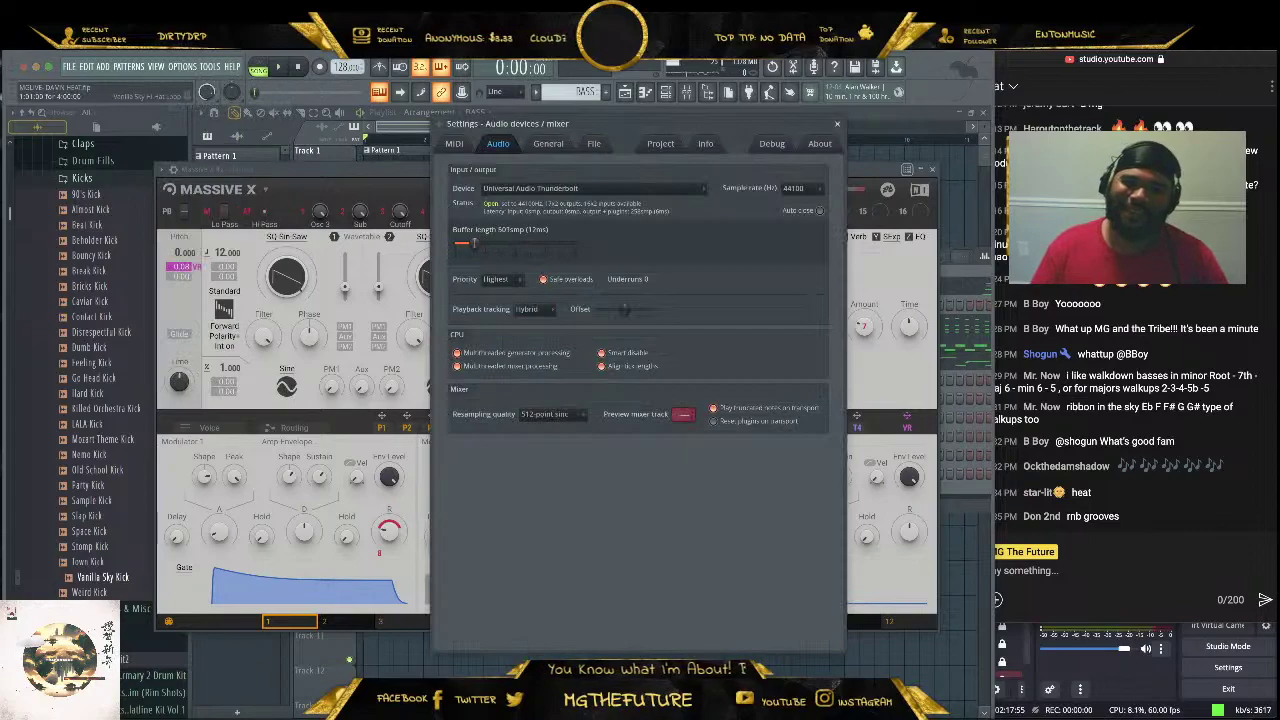
click(838, 125)
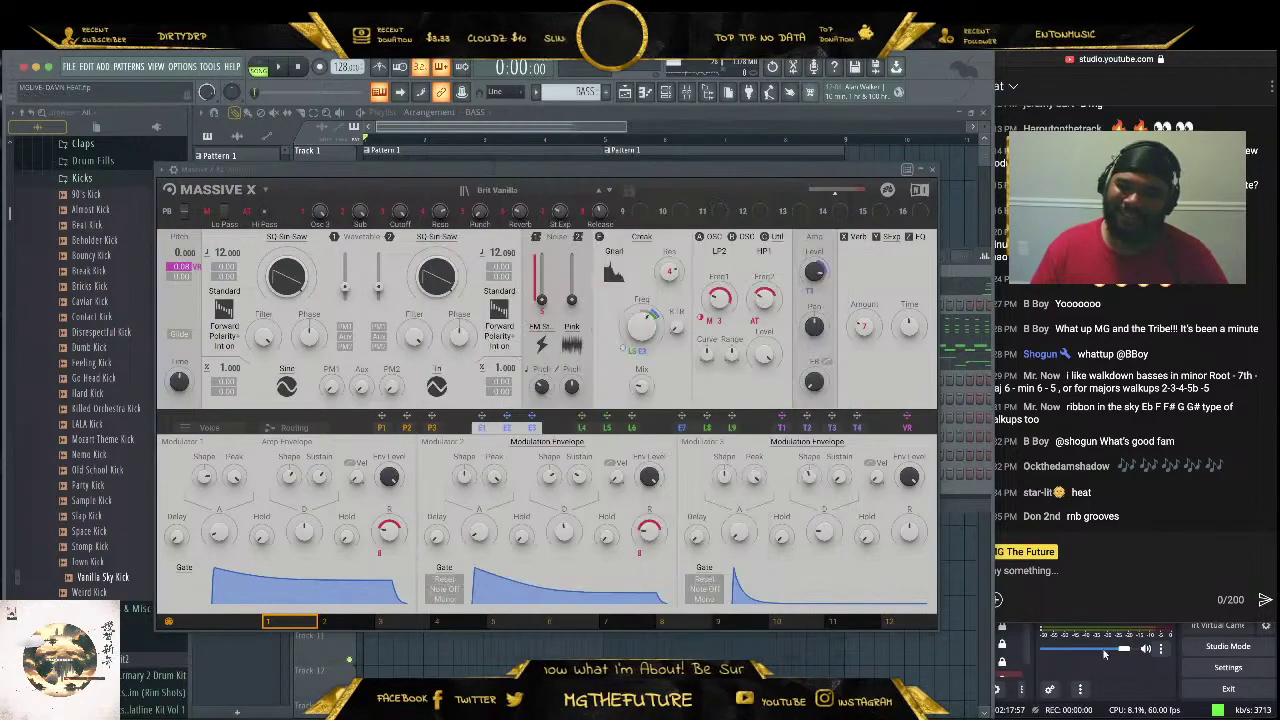
In OBS, switch the Apollo 1/2 Input device to Built-in Microphone and back to Universal Audio Thunderbolt
click(1137, 692)
click(1162, 599)
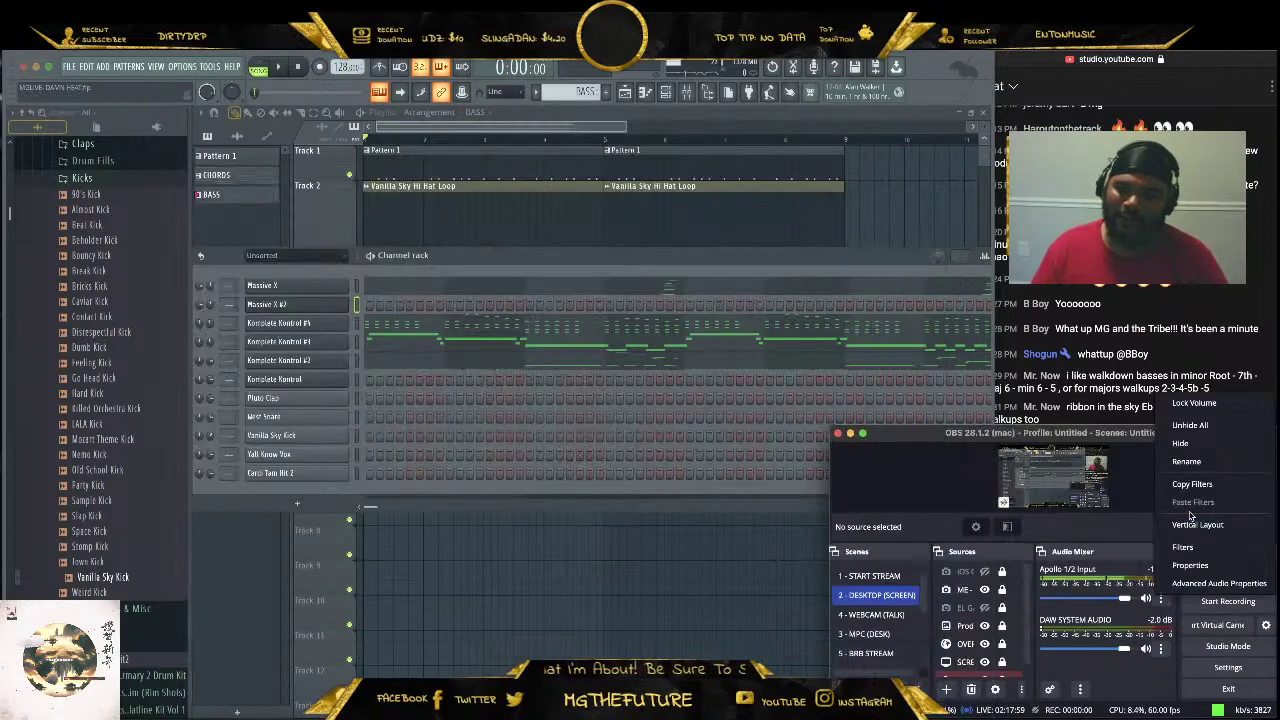
click(1208, 565)
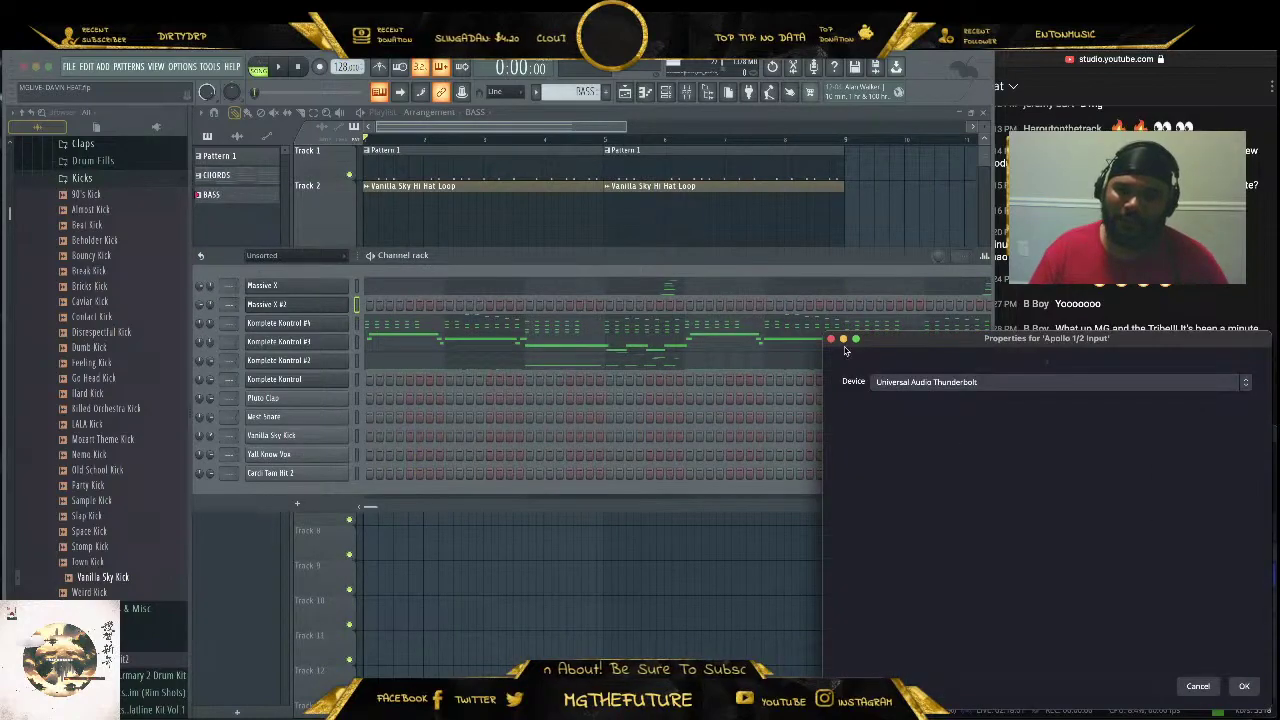
click(942, 382)
click(940, 345)
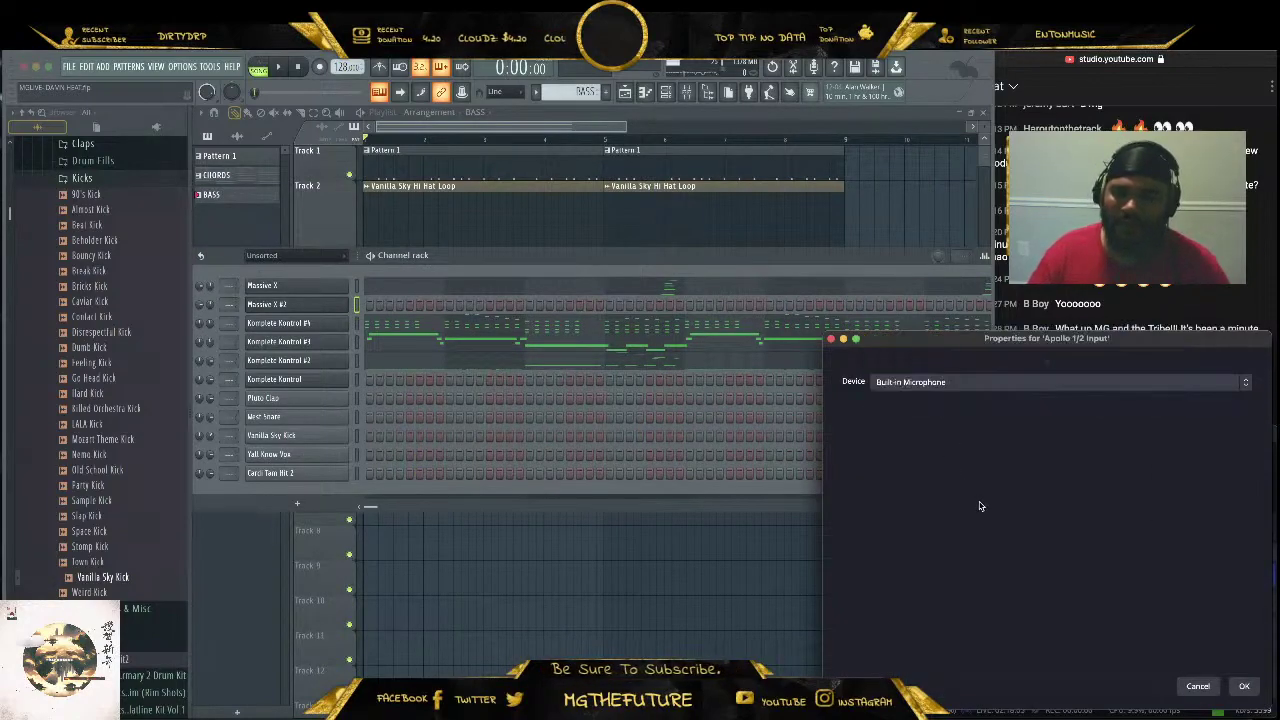
click(958, 386)
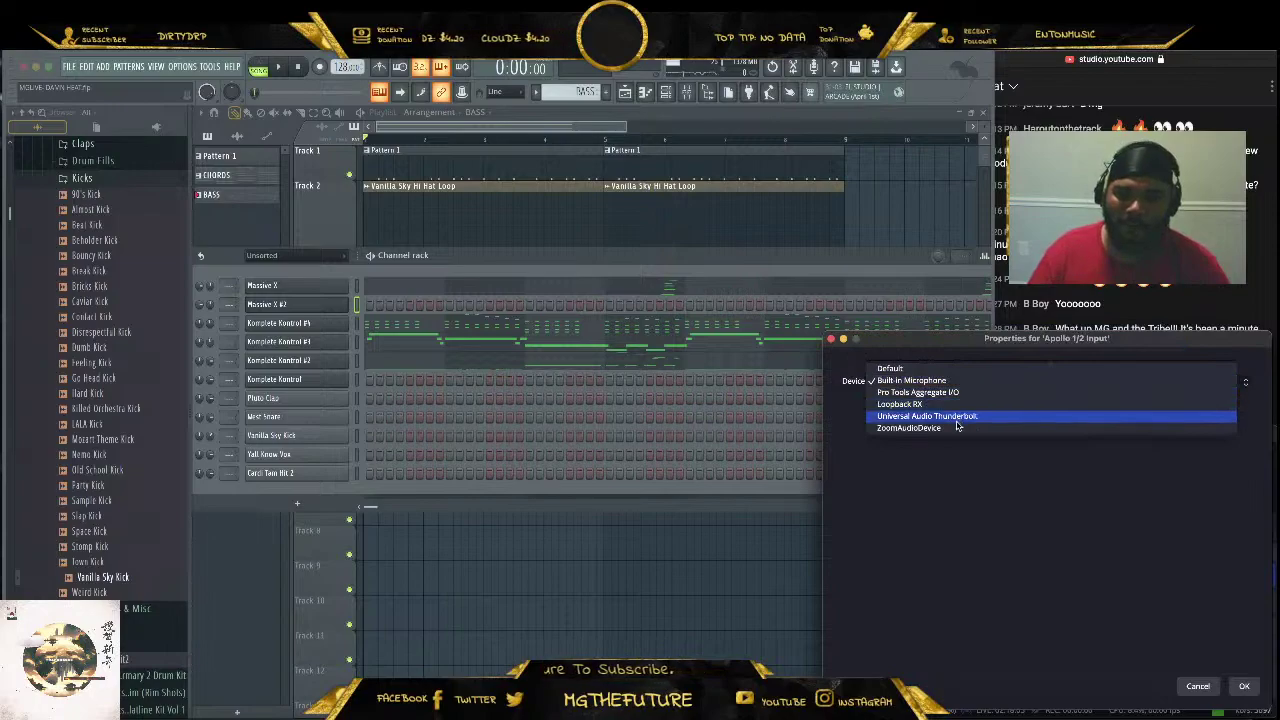
click(958, 418)
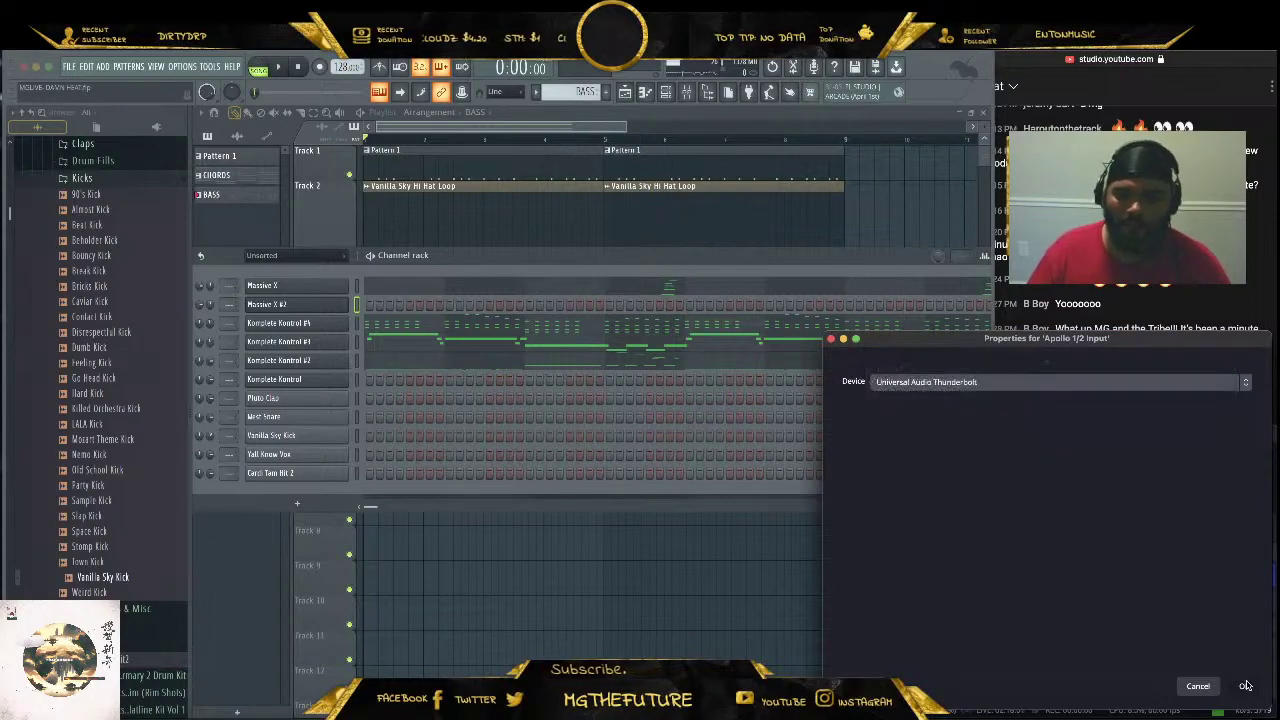
click(1245, 685)
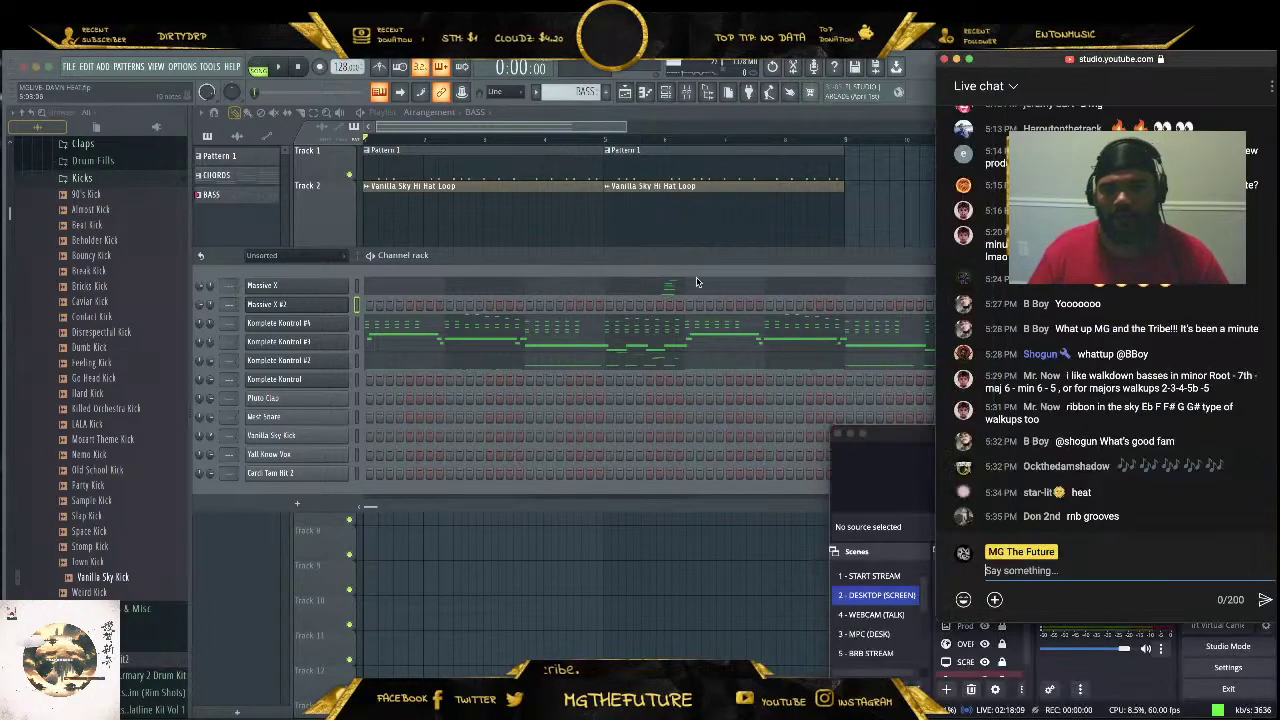
Return to FL Studio and delete the cloned Massive X #2 channel
click(690, 271)
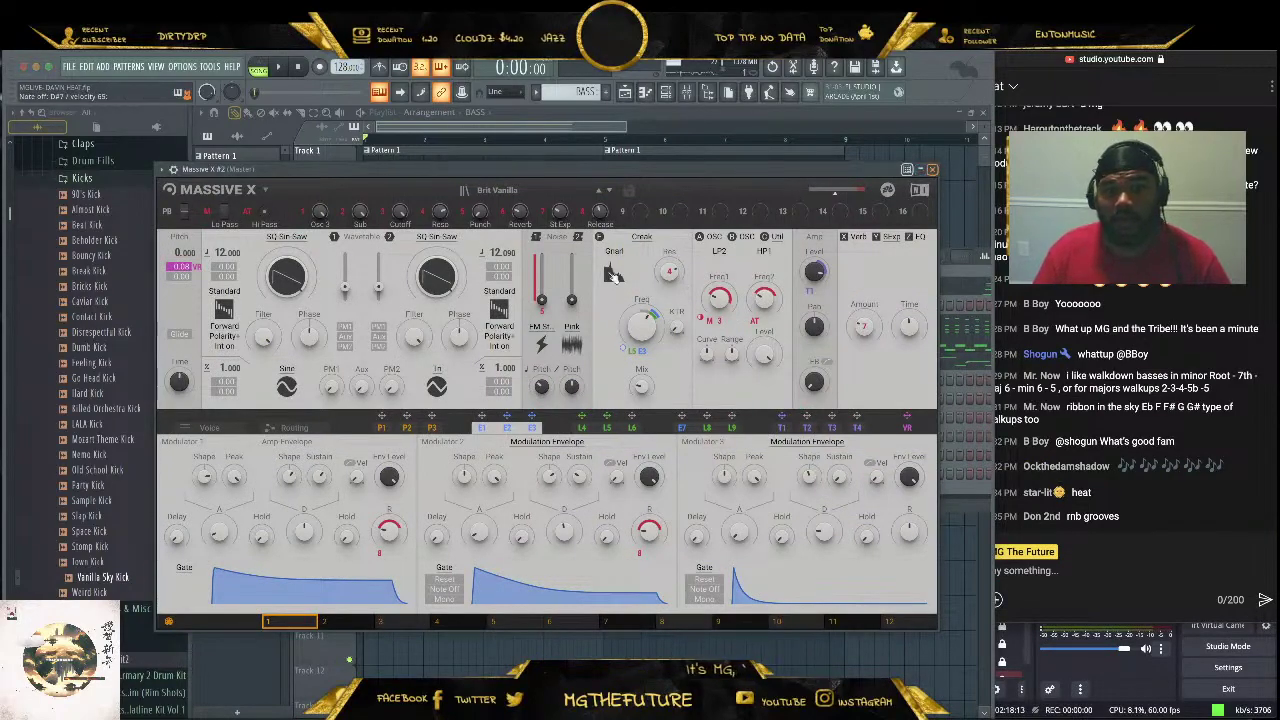
key(Escape)
right_click(346, 300)
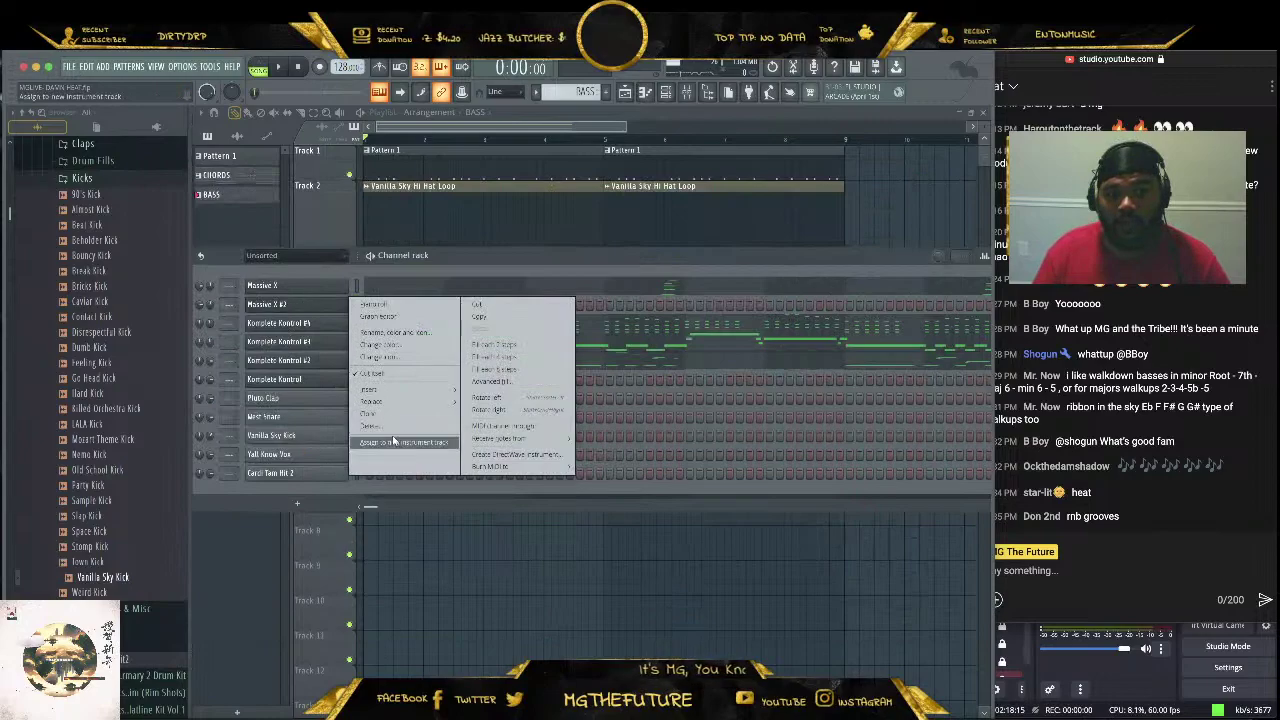
click(396, 429)
click(678, 431)
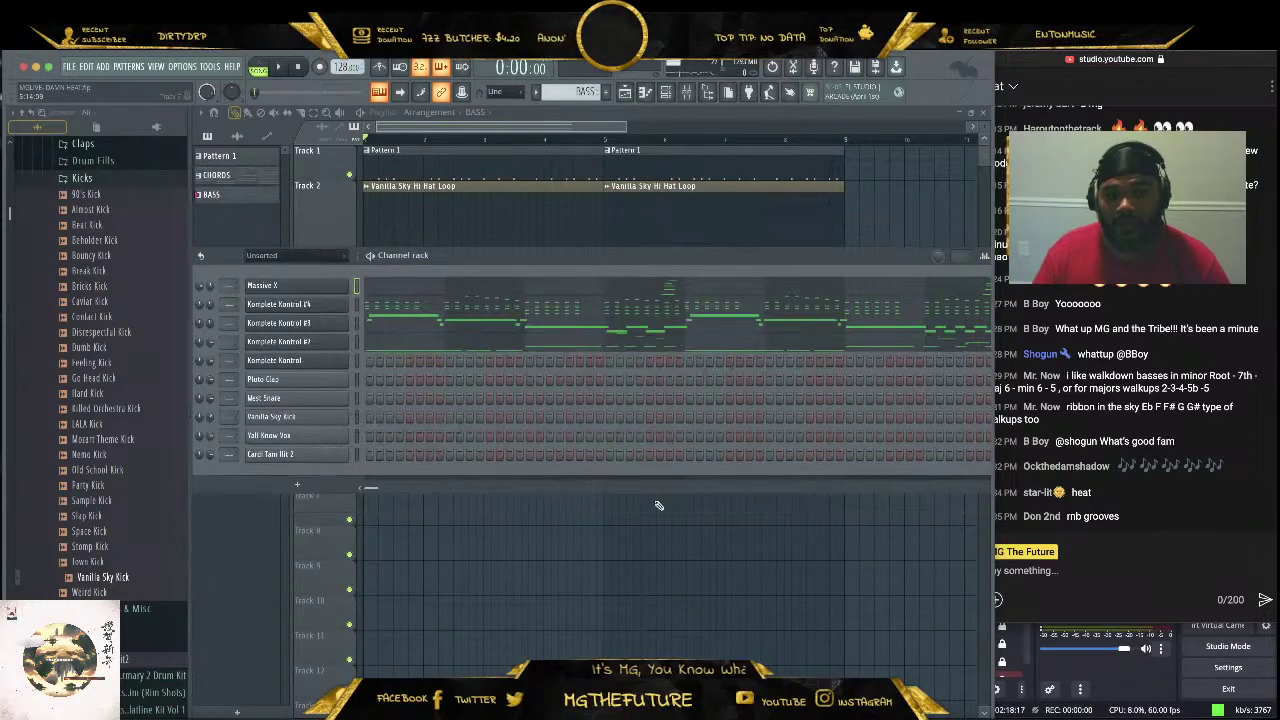
Play the arrangement briefly from the start twice, stopping it each time
click(278, 67)
click(299, 68)
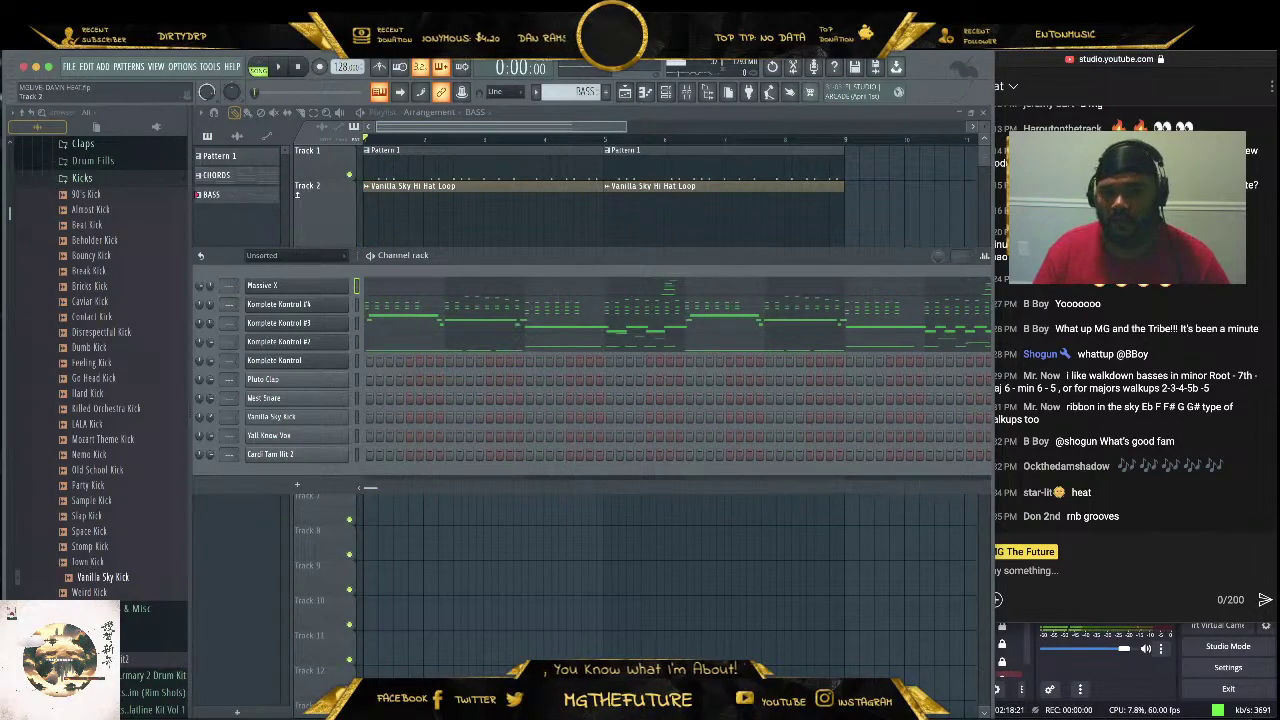
click(284, 68)
click(299, 68)
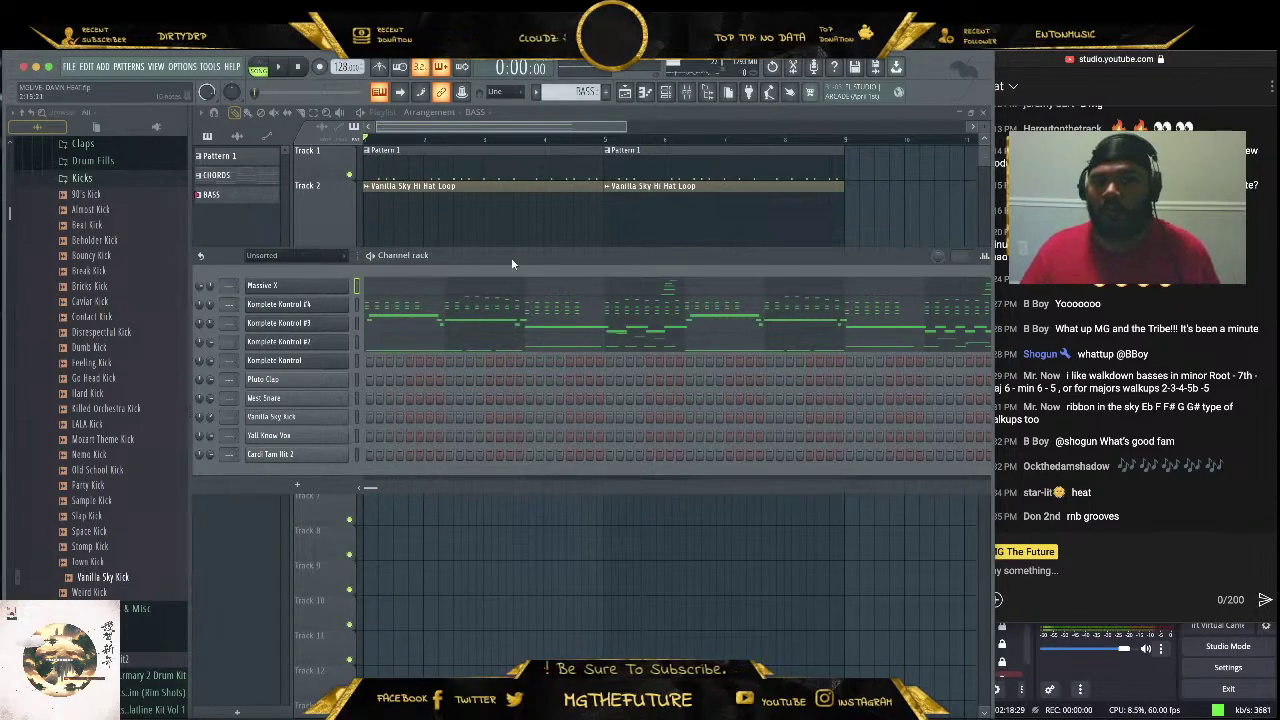
Shift the channel rack, pan Komplete Kontrol #3 24% left while the song plays, and return to the playlist
drag(511, 257, 553, 259)
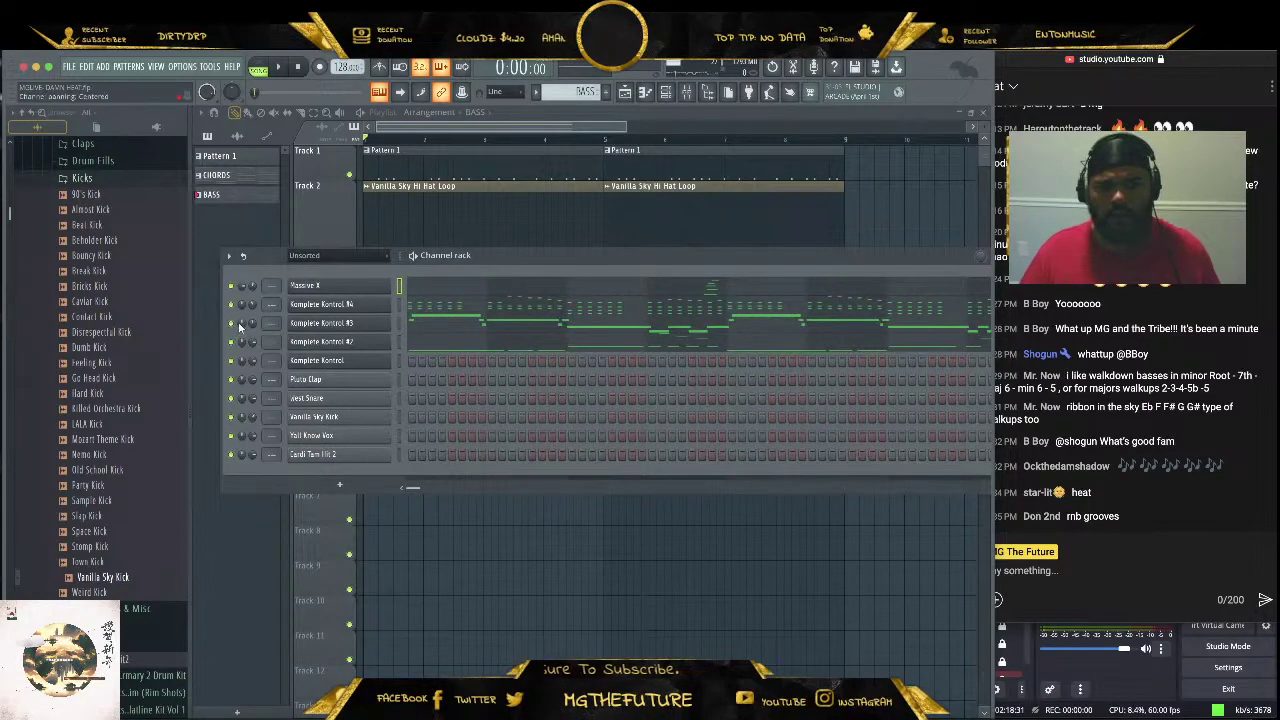
drag(243, 322, 243, 332)
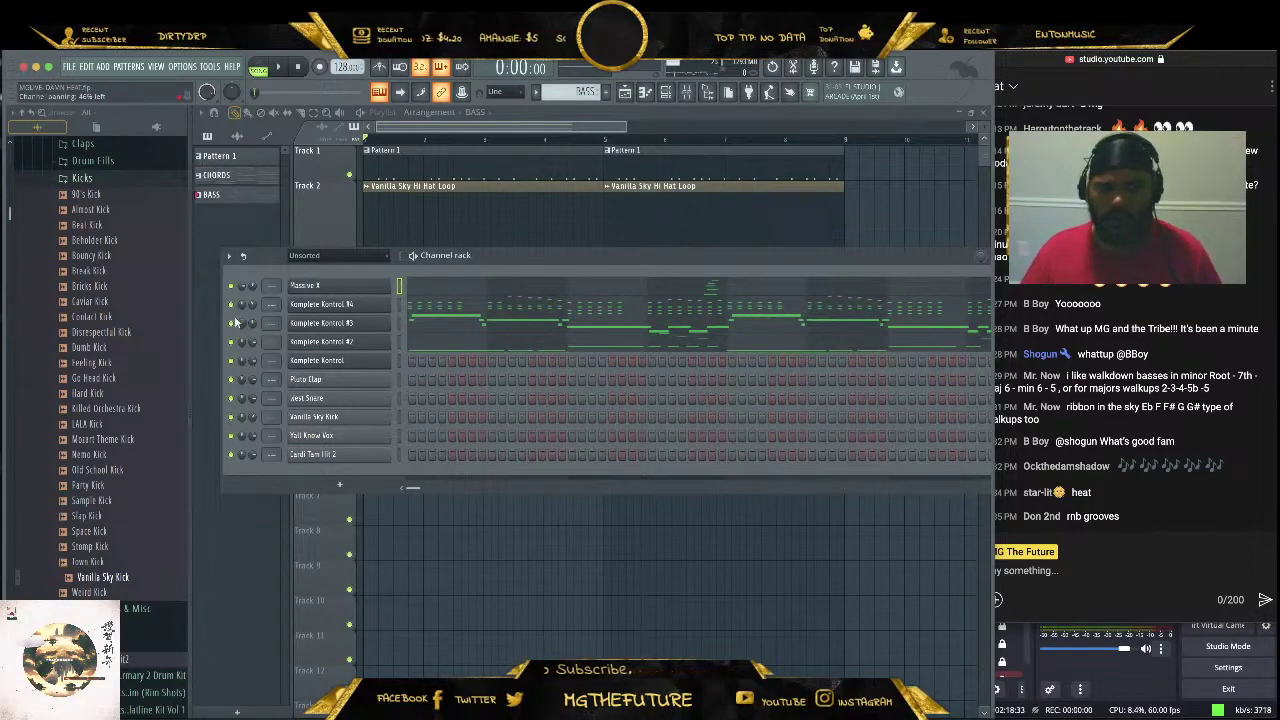
key(space)
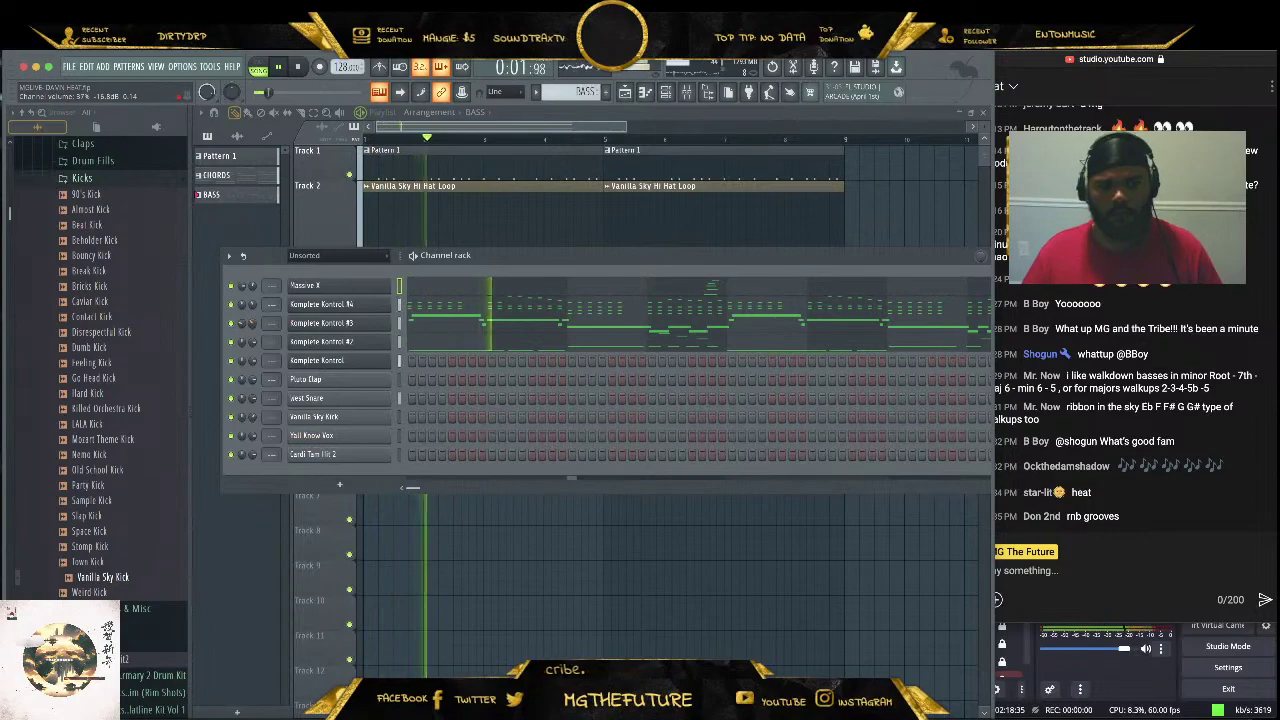
drag(243, 326, 243, 320)
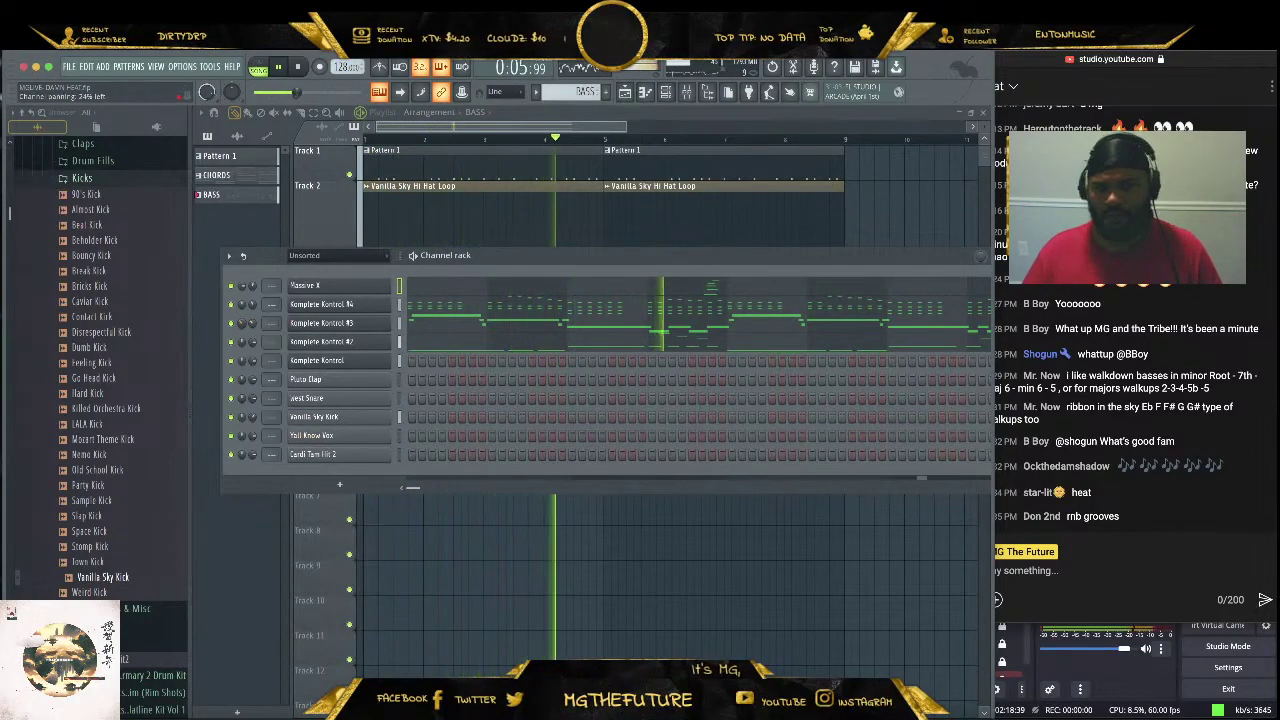
click(630, 117)
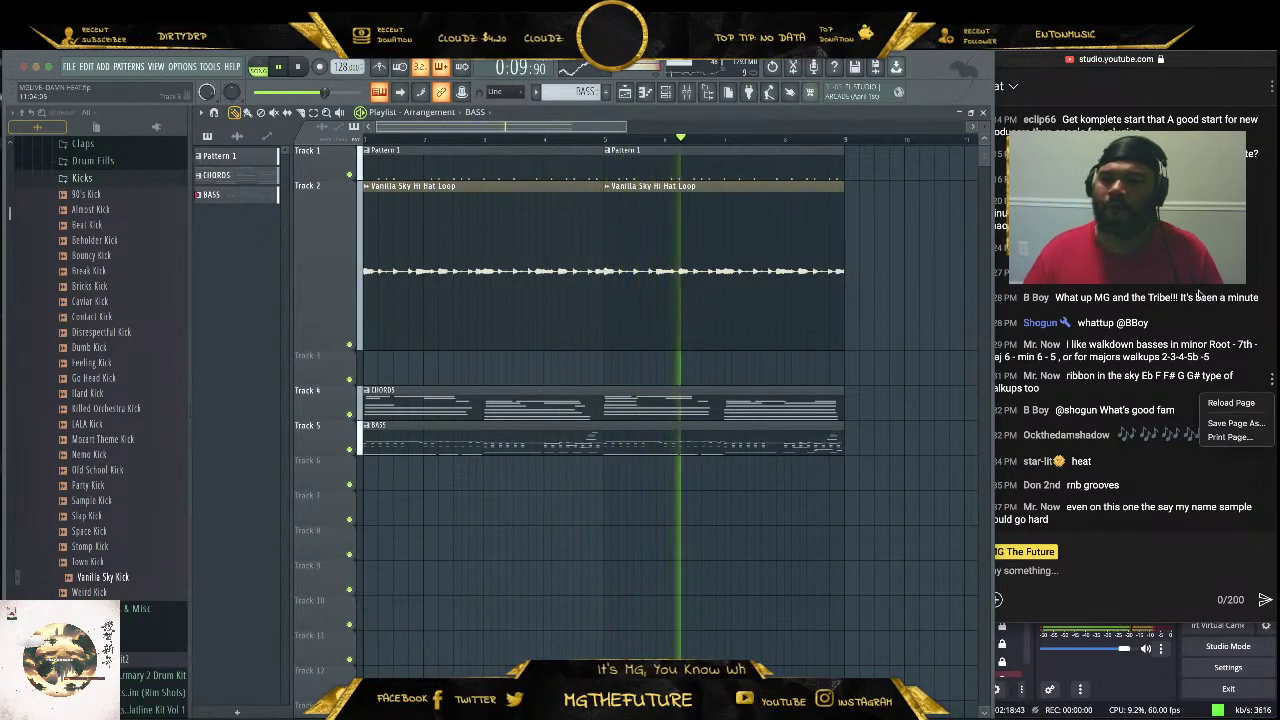
Duplicate all pattern, hi-hat loop, CHORDS and BASS clips in the playlist directly after the originals, starting at bar 9
click(1117, 568)
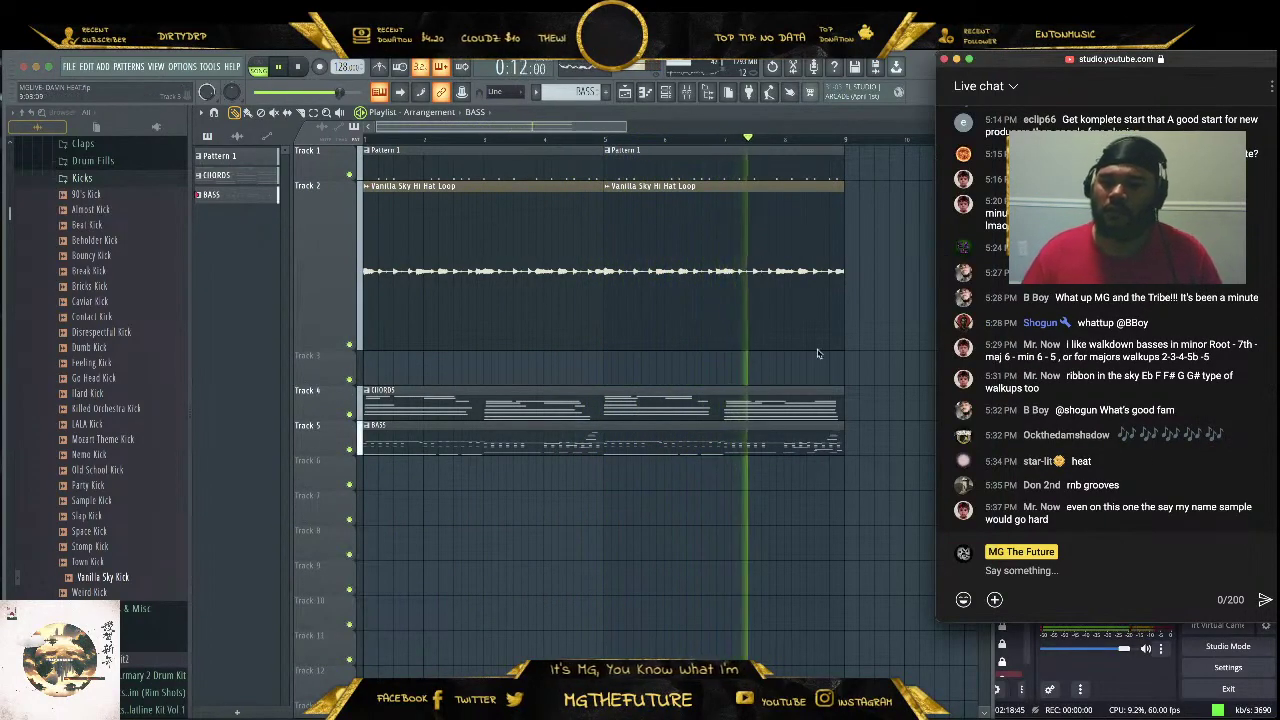
click(549, 130)
drag(625, 127, 955, 128)
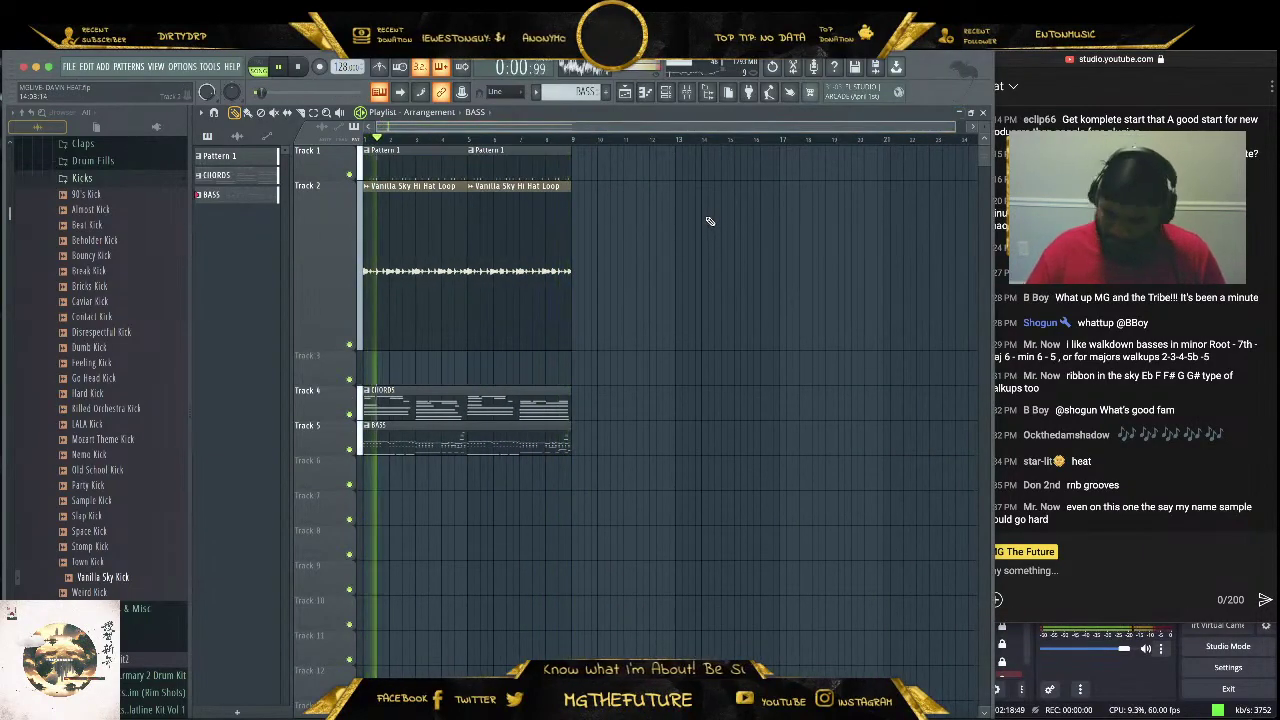
drag(687, 184, 328, 547)
drag(622, 152, 331, 552)
key(ctrl+b)
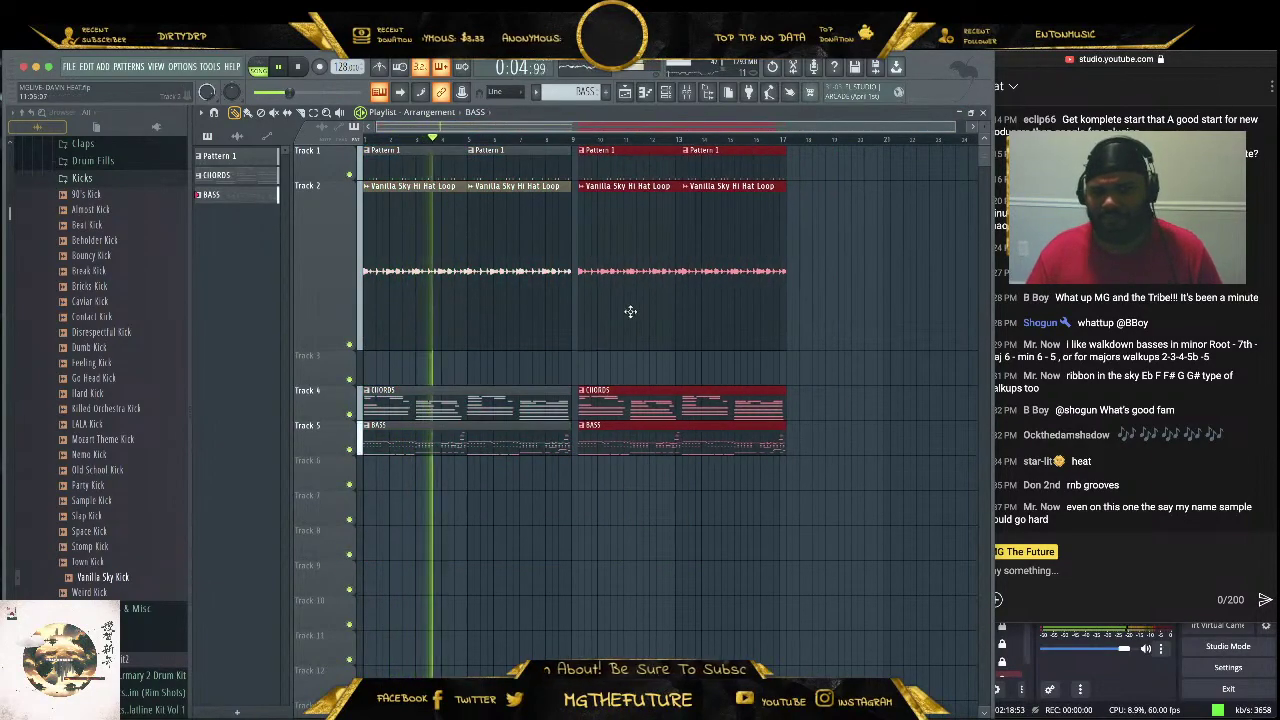
click(830, 343)
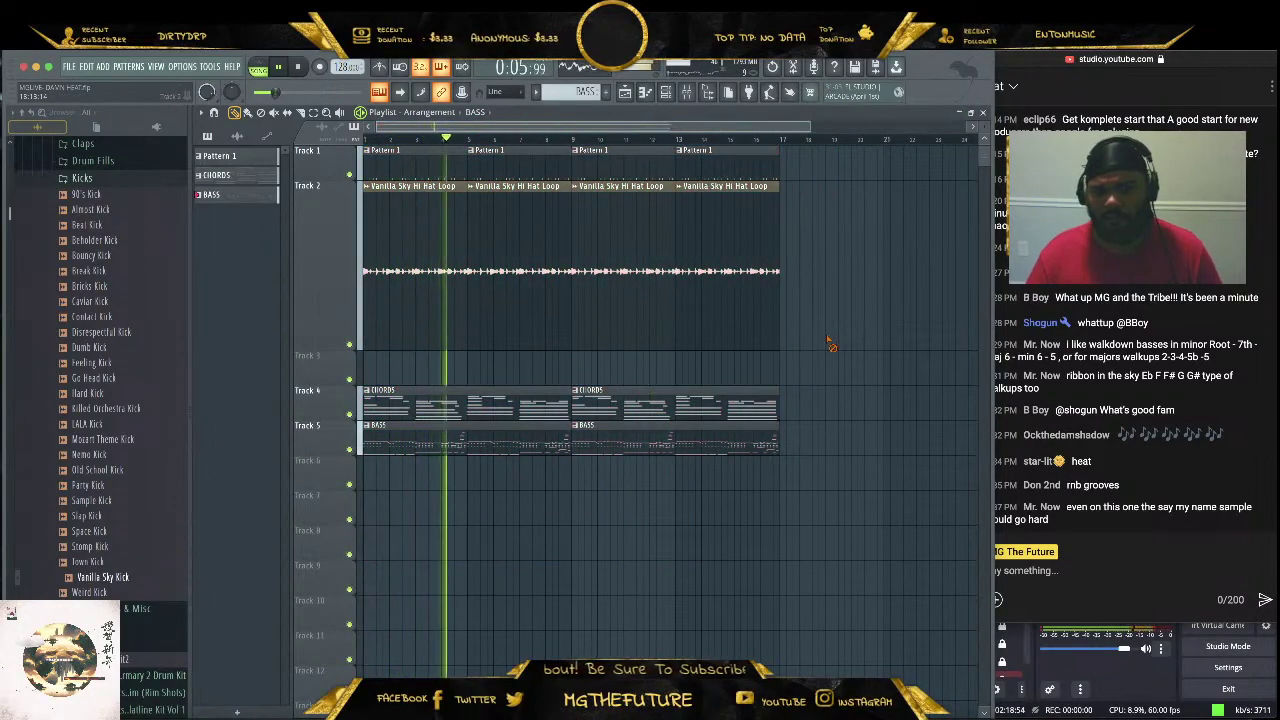
Export the project as a zipped song file named MGLIVE- DAMN HEAT in the 04 APRIL 2023 folder
click(68, 67)
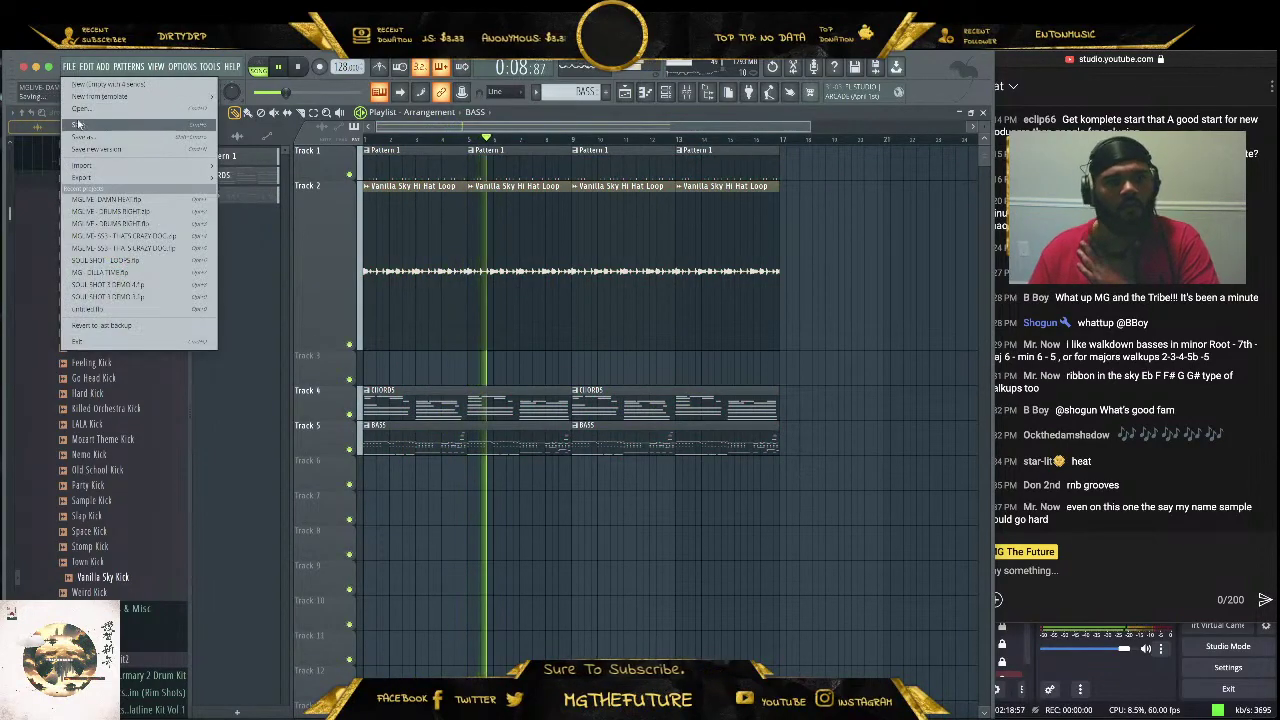
mouse_move(90, 177)
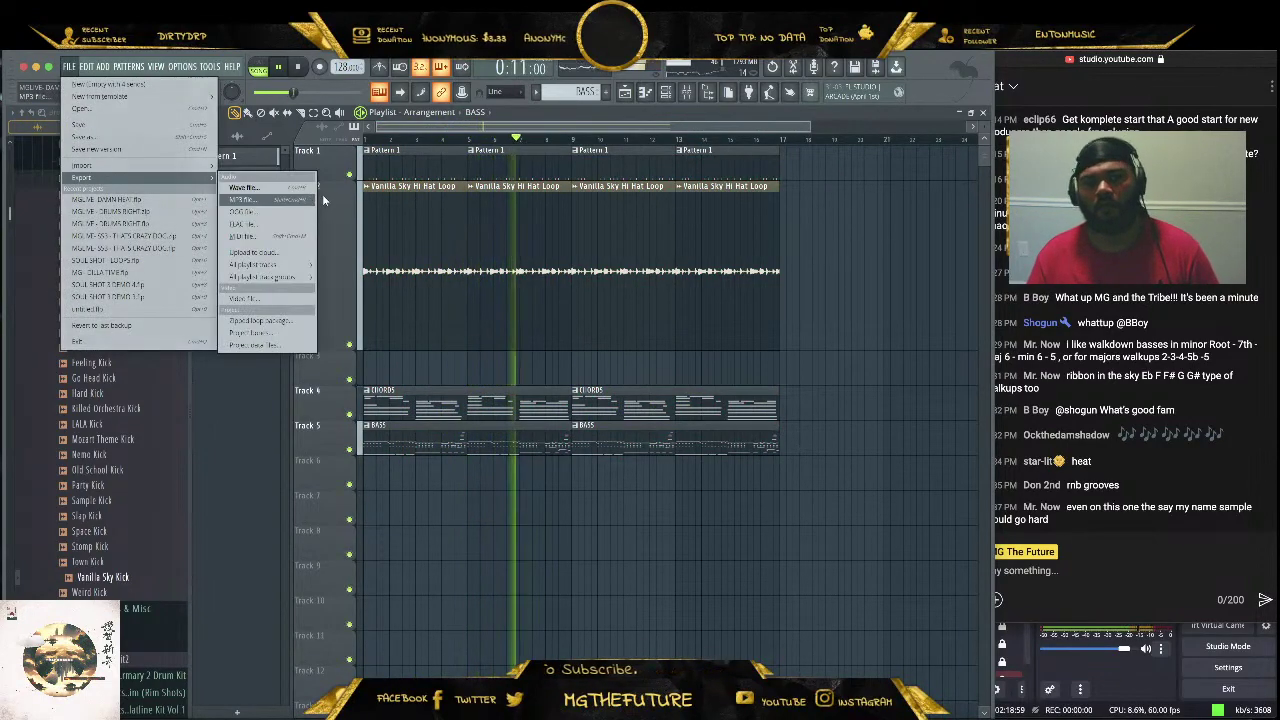
click(295, 322)
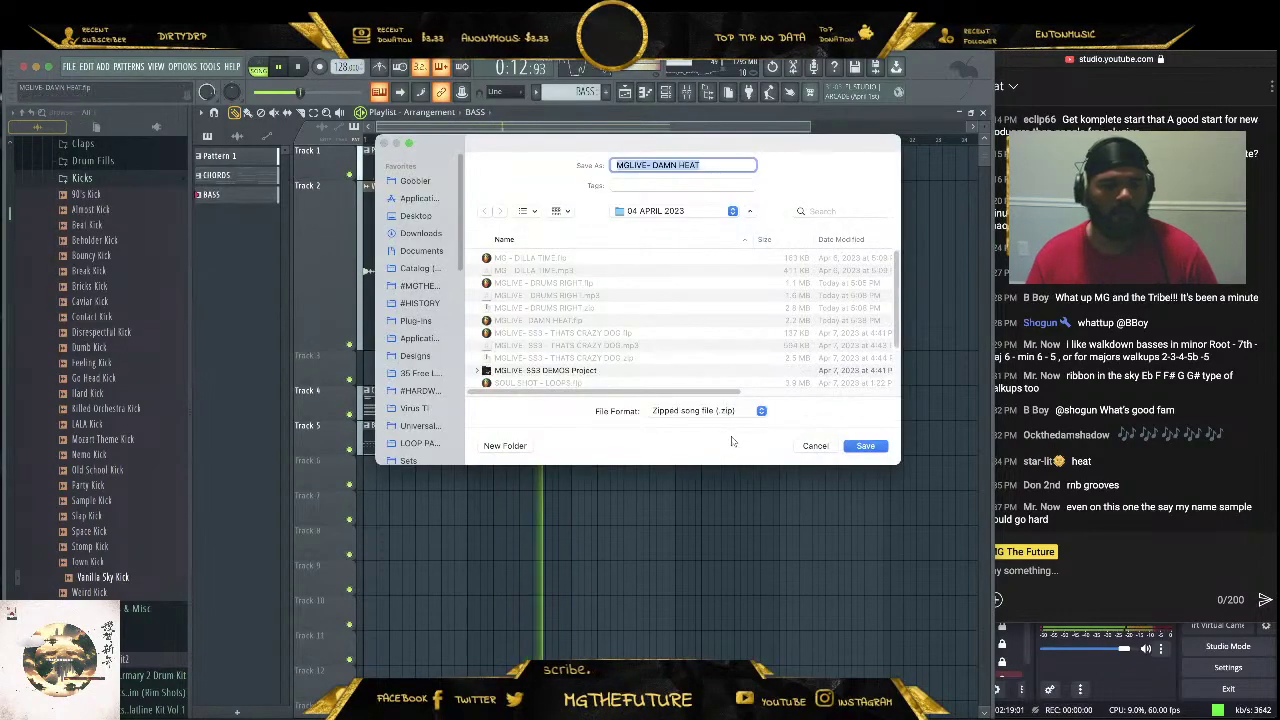
click(865, 446)
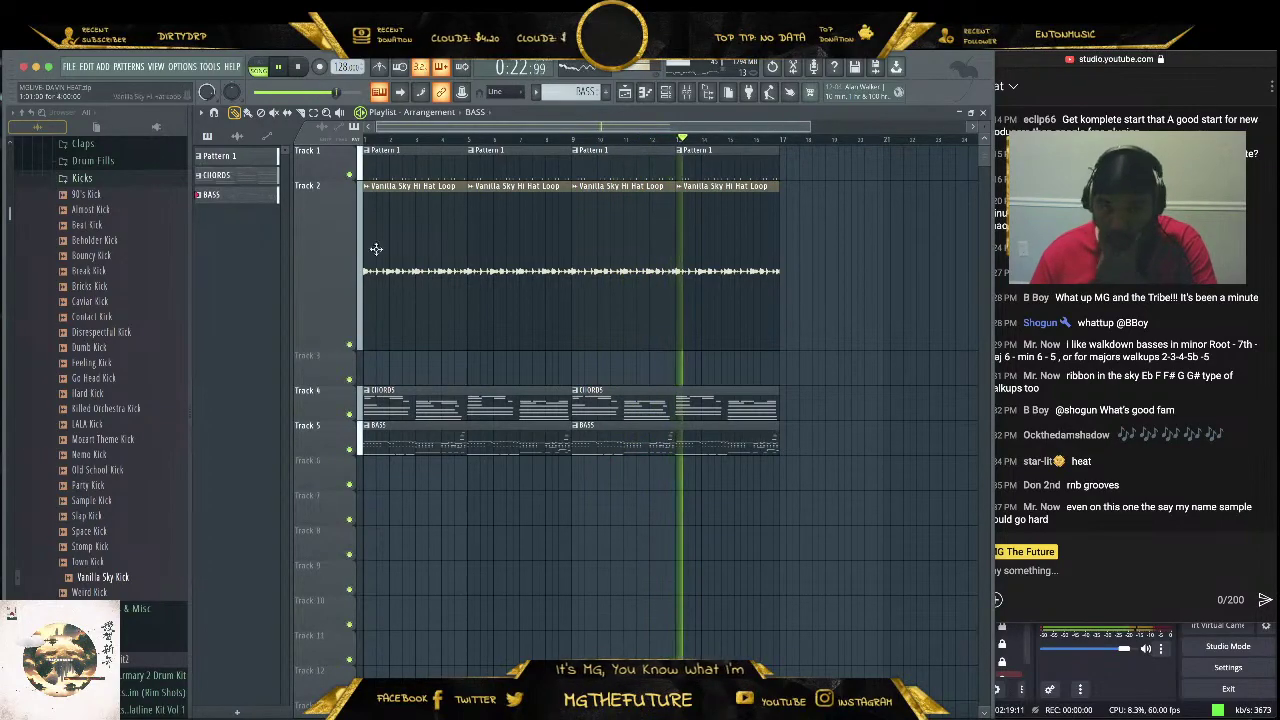
Stop playback, render the full song as MGLIVE- DAMN HEAT.mp3 in the 04 APRIL 2023 folder, and close the folder window that opens
click(300, 68)
click(69, 66)
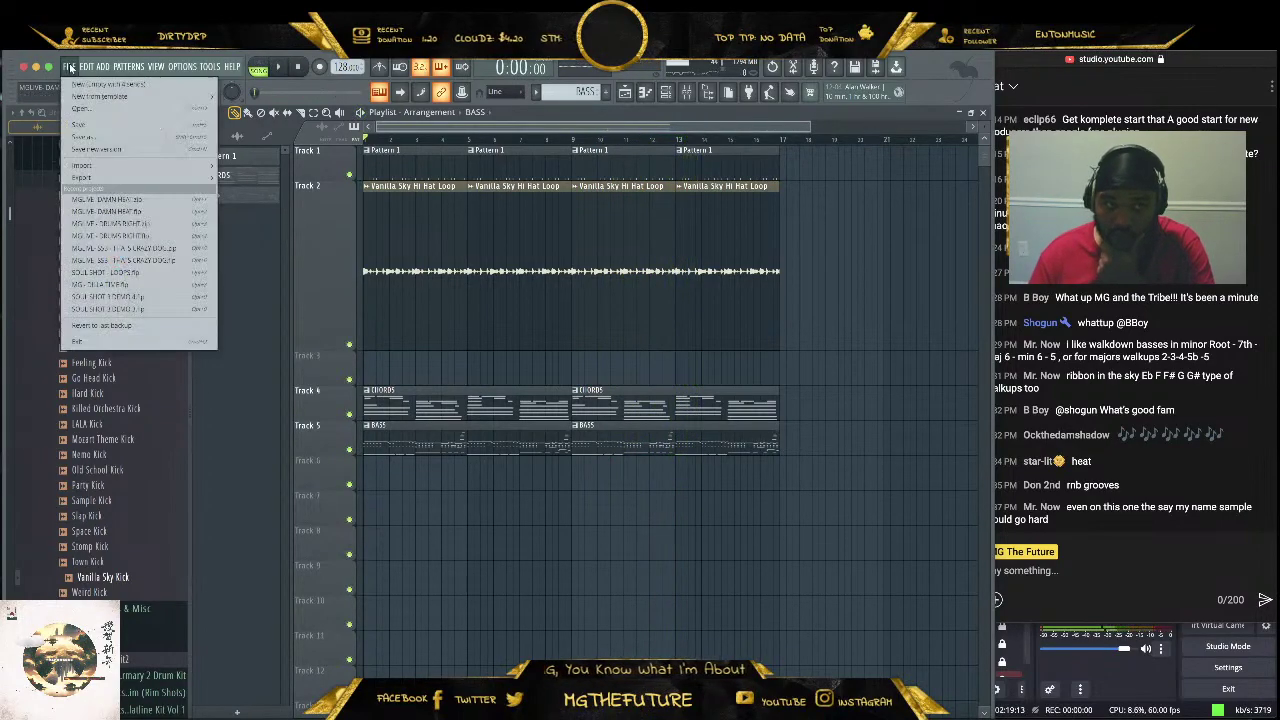
mouse_move(196, 181)
click(266, 200)
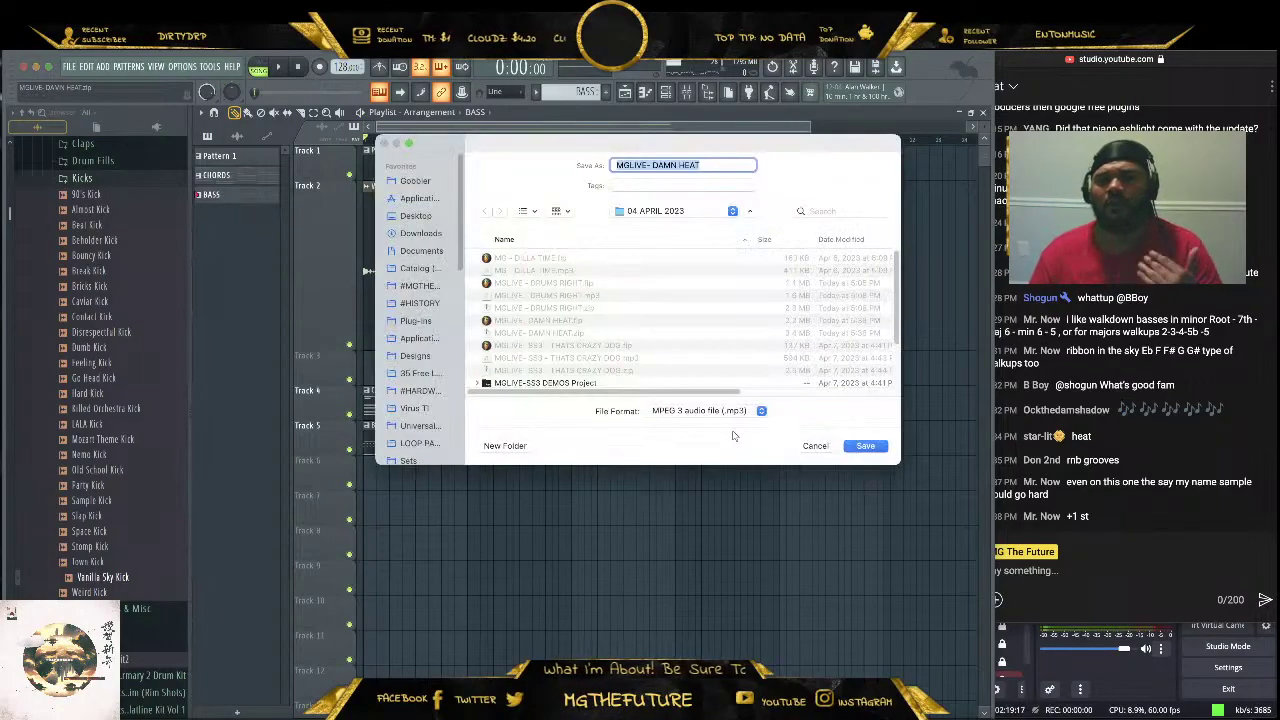
click(866, 446)
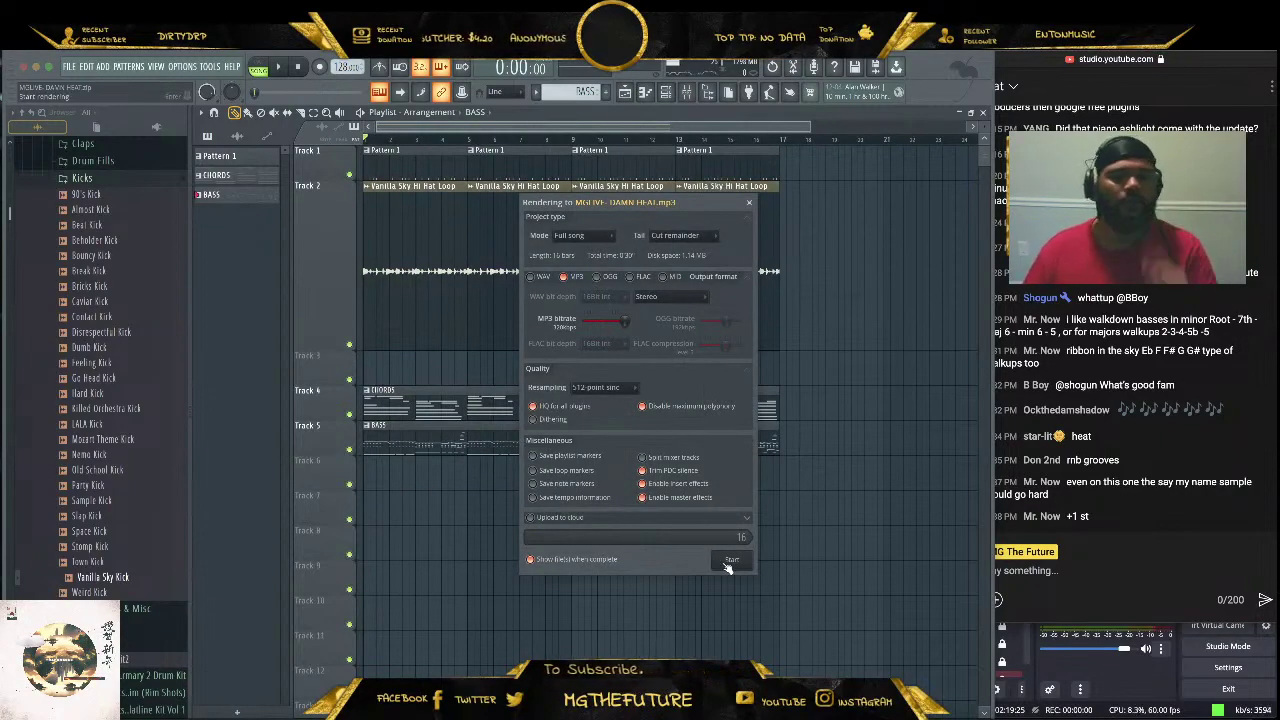
click(729, 563)
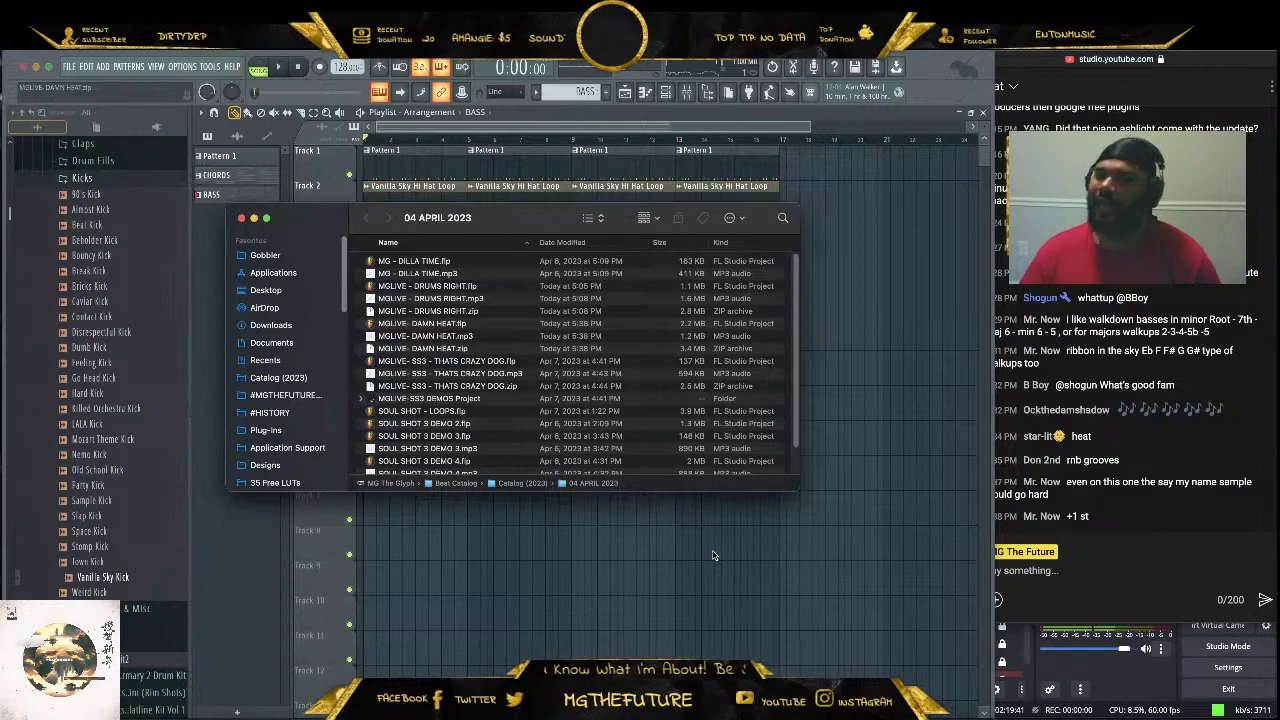
click(241, 218)
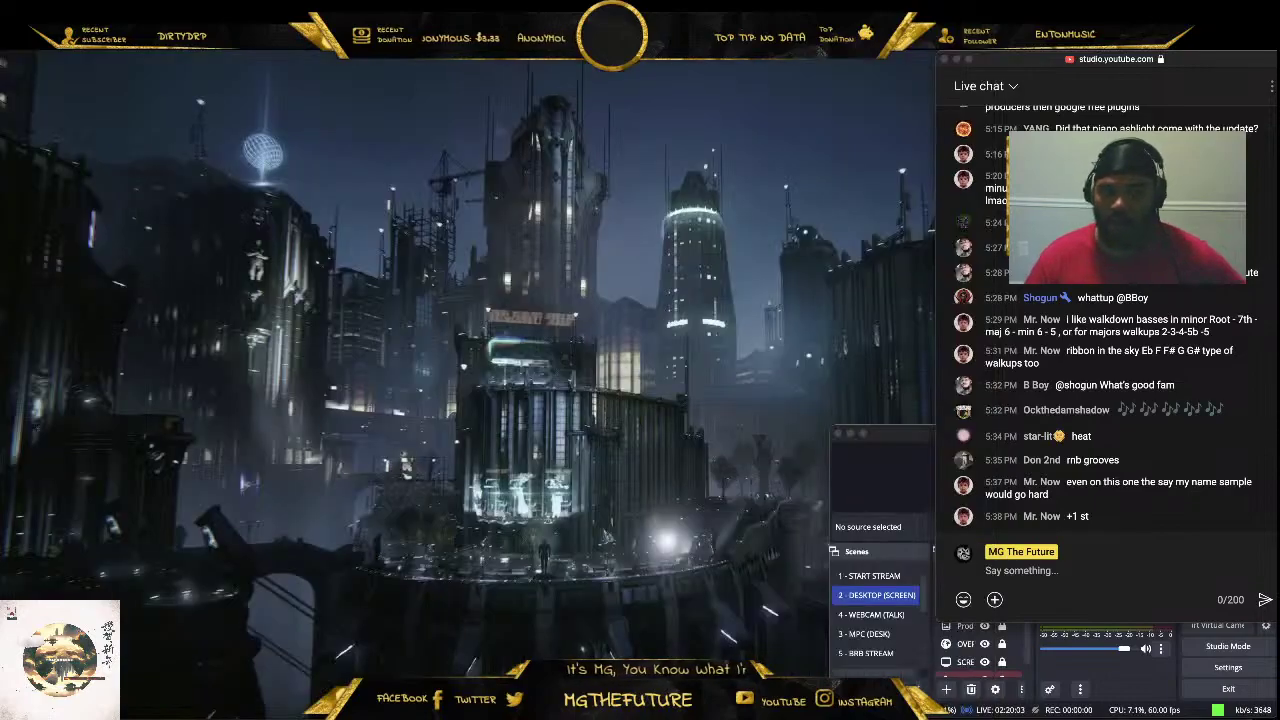
In Finder, open the 04 APRIL 2023 folder inside Catalog (2023) and sort its files by kind
click(1082, 714)
drag(690, 65, 502, 70)
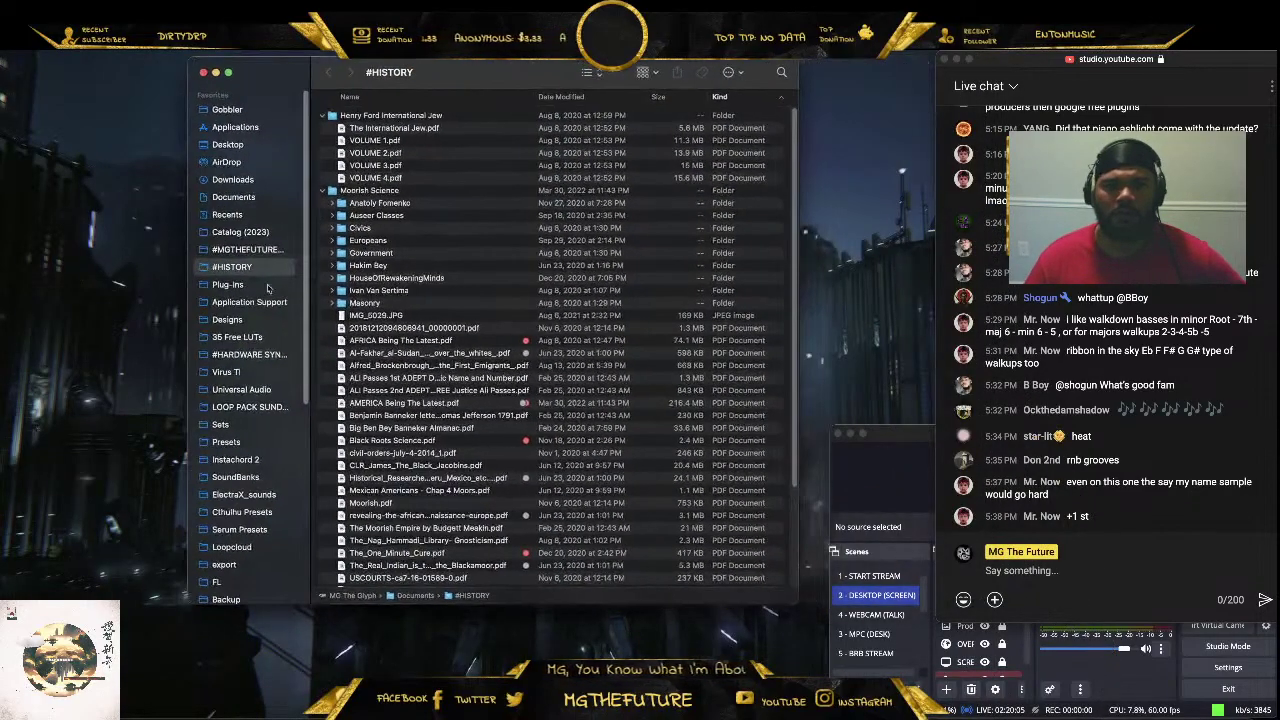
click(246, 233)
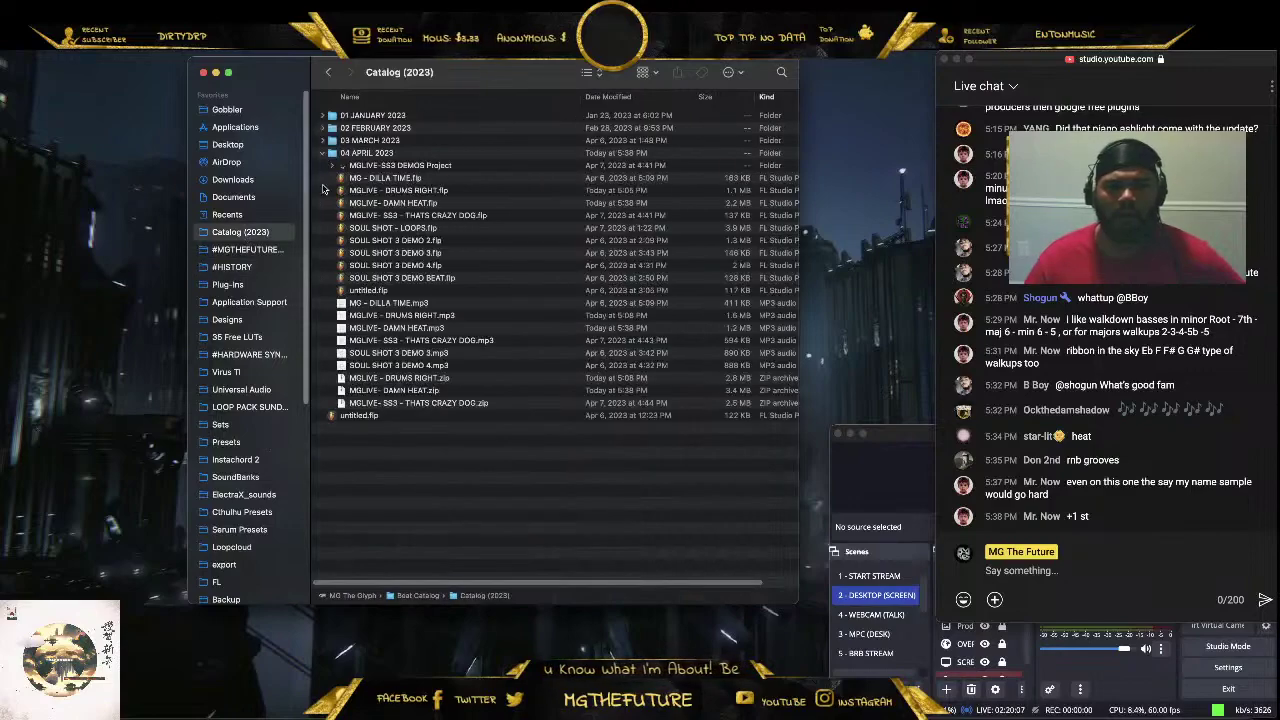
double_click(366, 152)
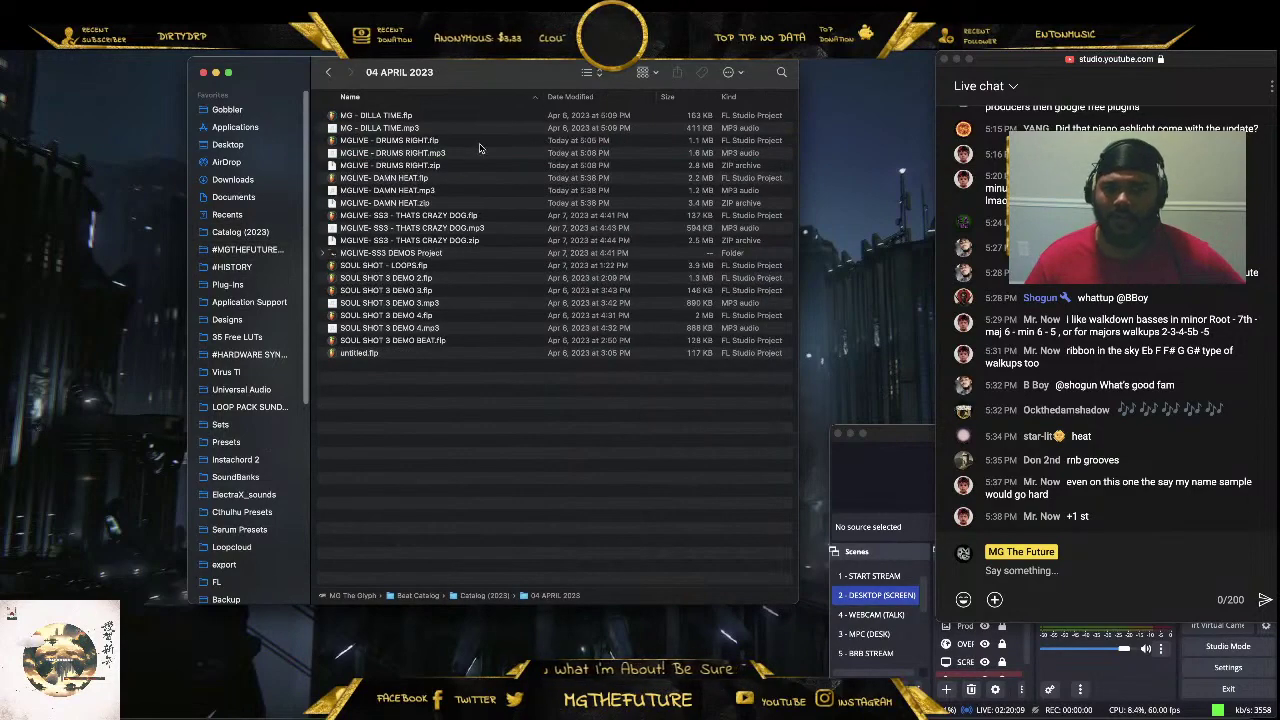
click(760, 98)
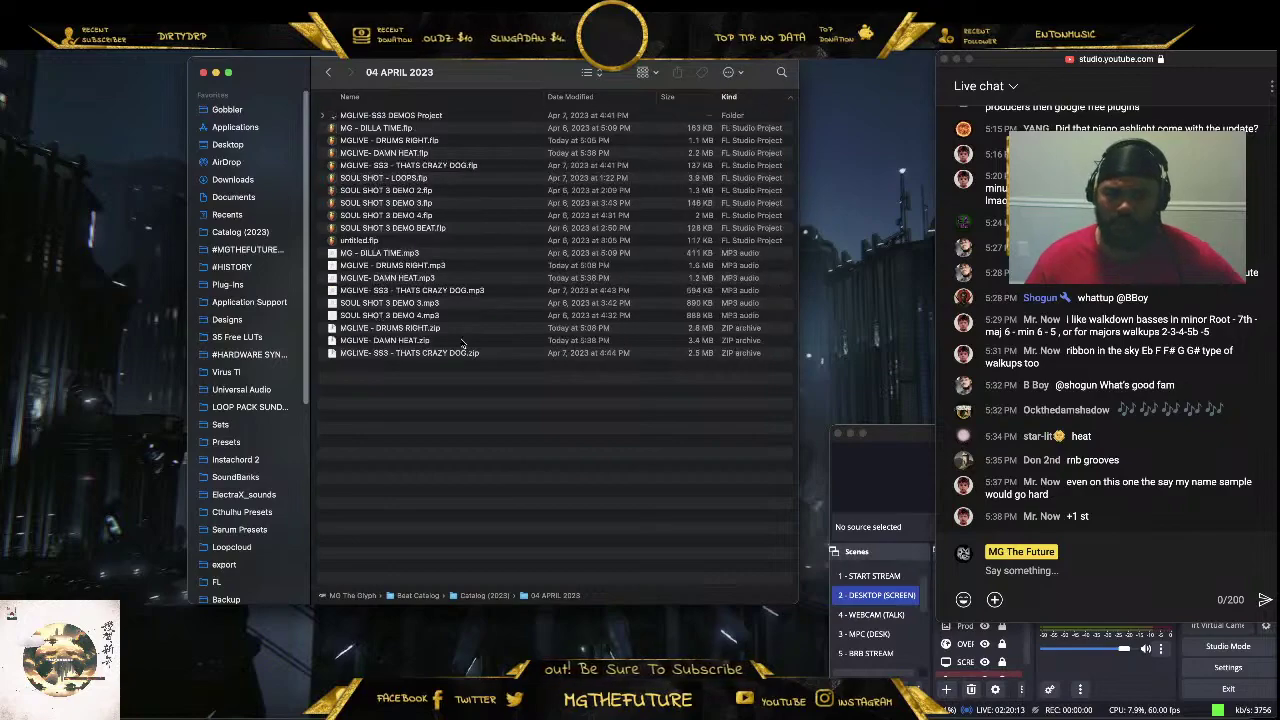
Play MG - DILLA TIME.mp3 in Music, move the player below the file list, and stop the track
double_click(388, 254)
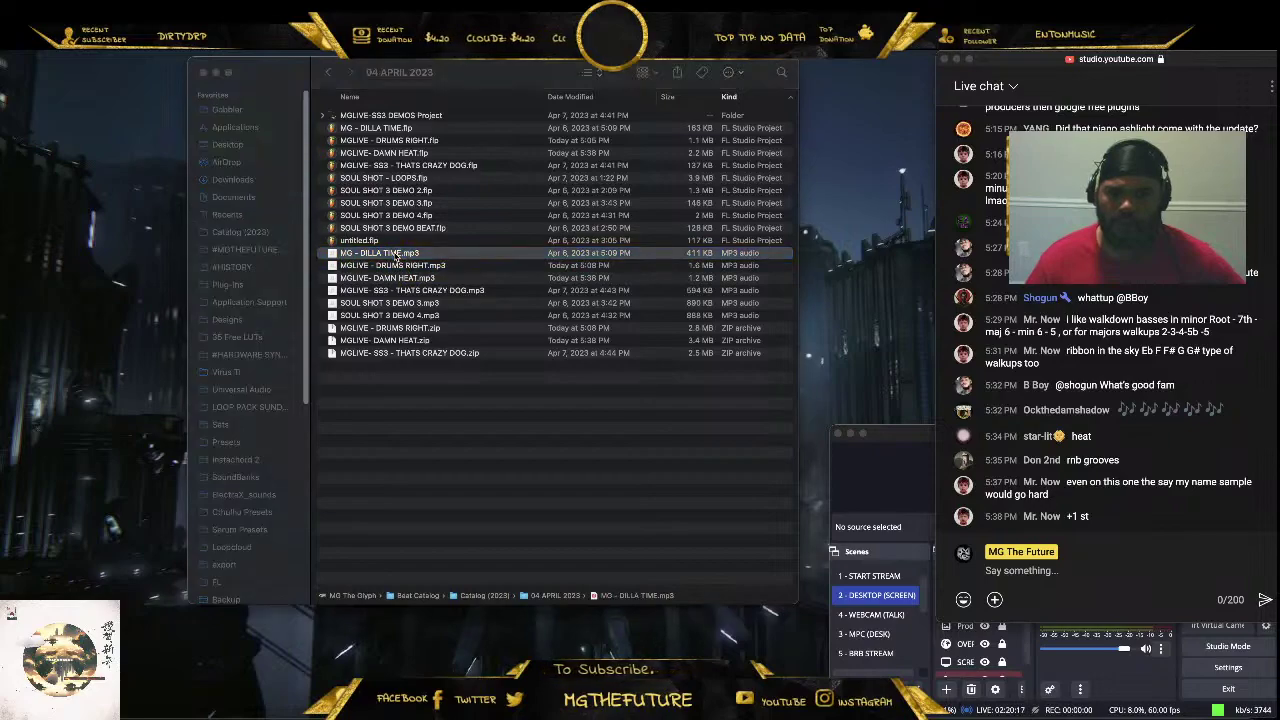
drag(395, 124, 263, 426)
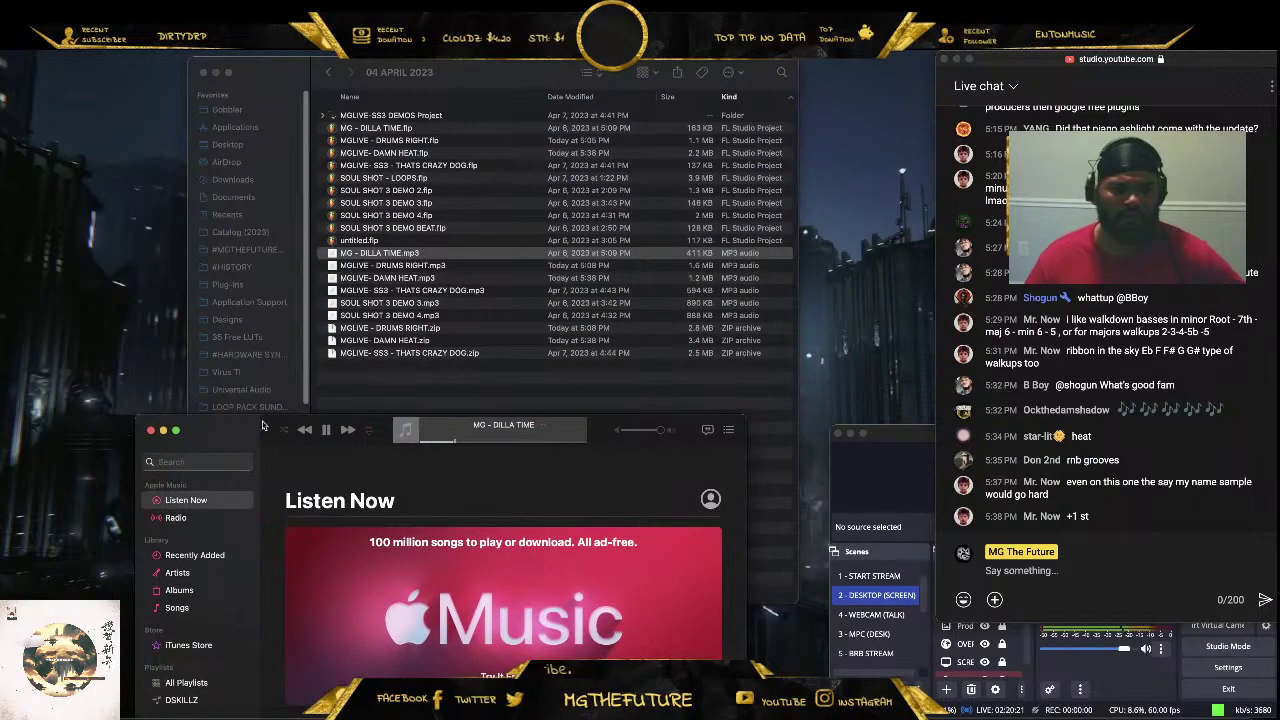
click(326, 430)
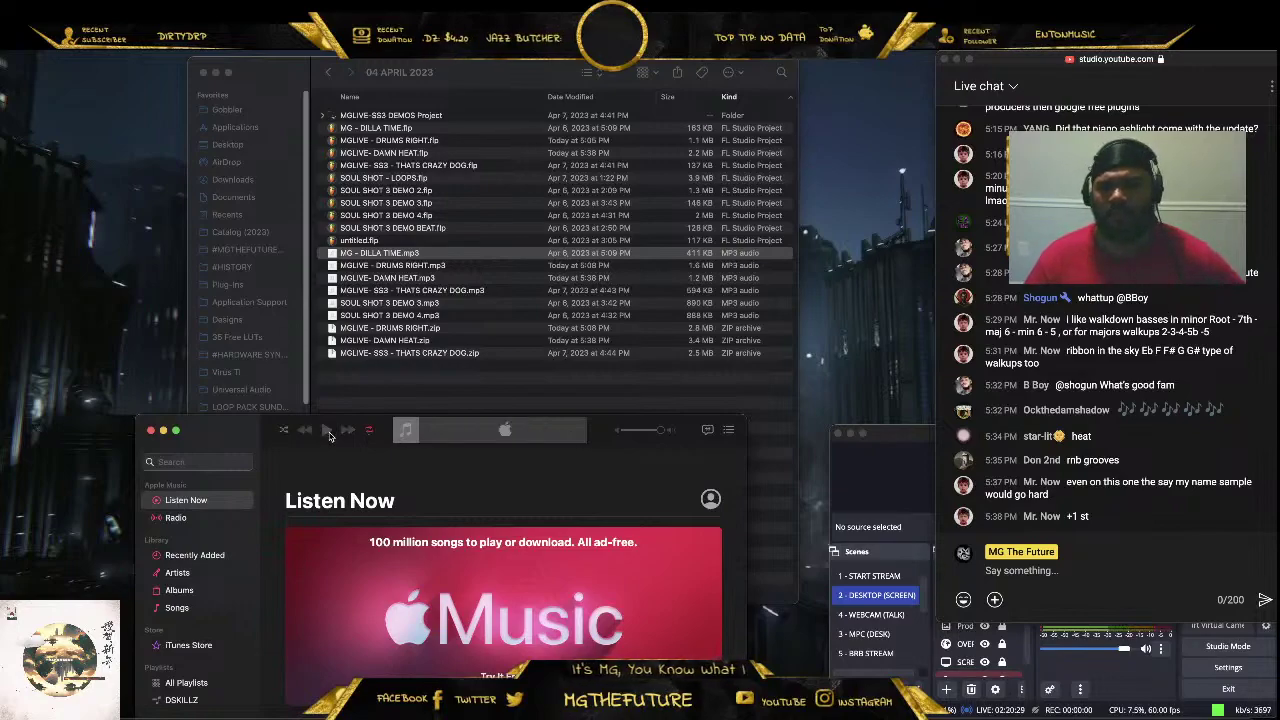
Play the DAMN HEAT, DRUMS RIGHT, THATS CRAZY DOG, SOUL SHOT 3 DEMO 3 and DEMO 4 MP3s one after another
double_click(422, 280)
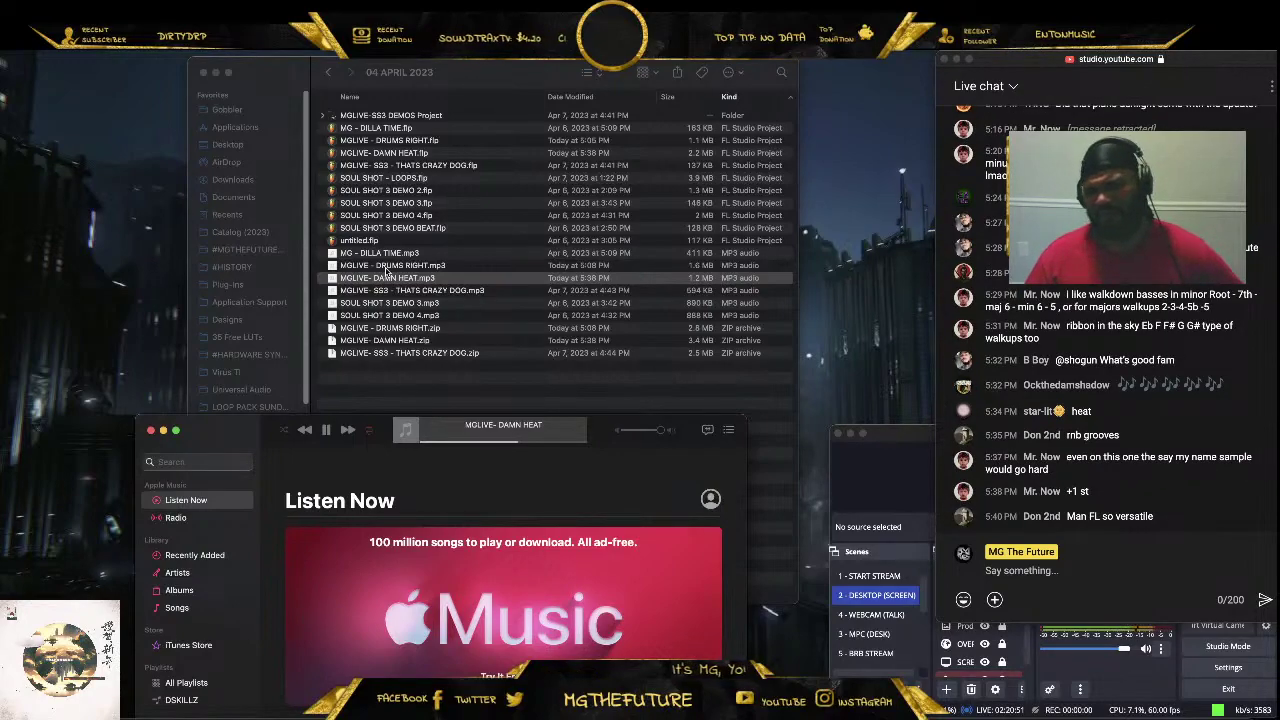
double_click(385, 268)
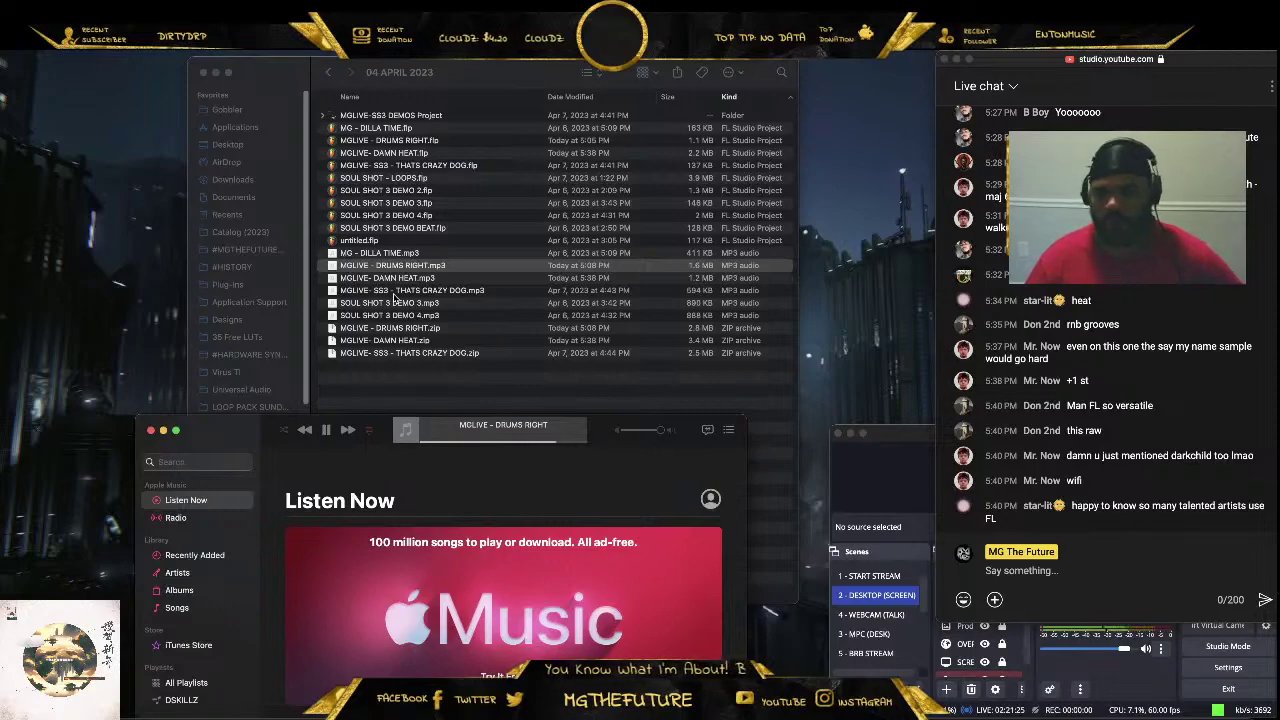
double_click(393, 292)
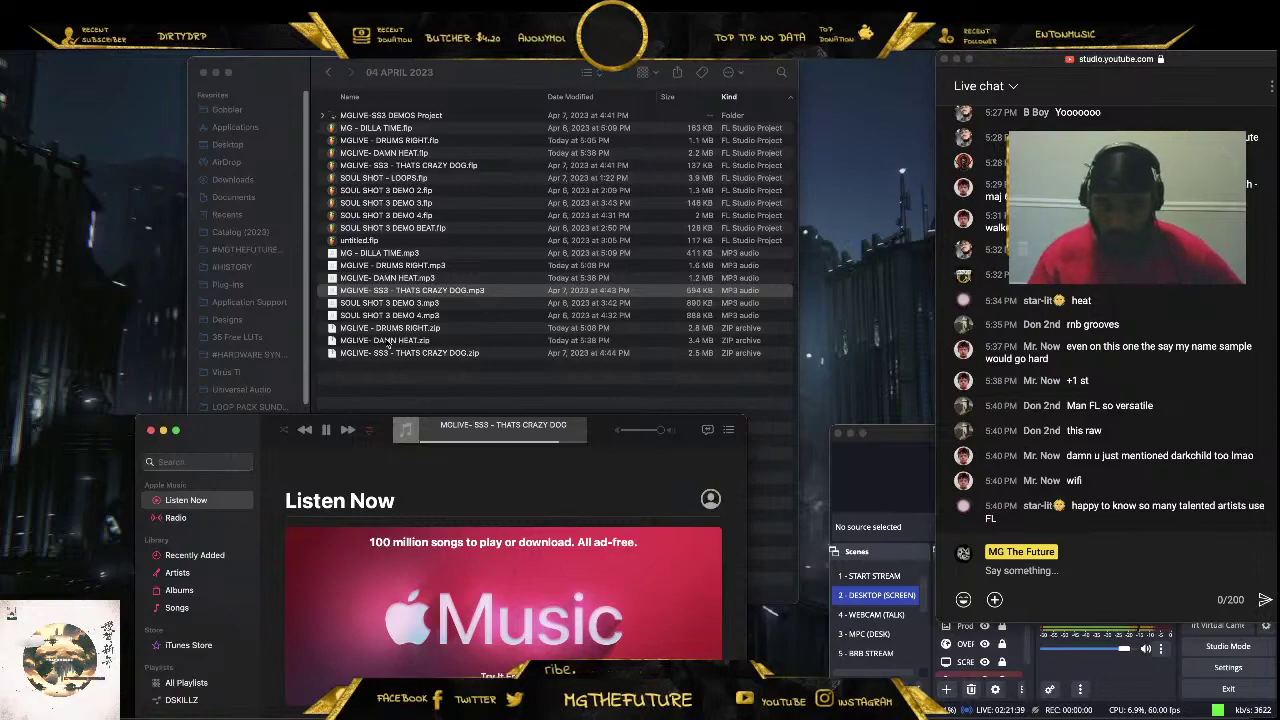
click(408, 303)
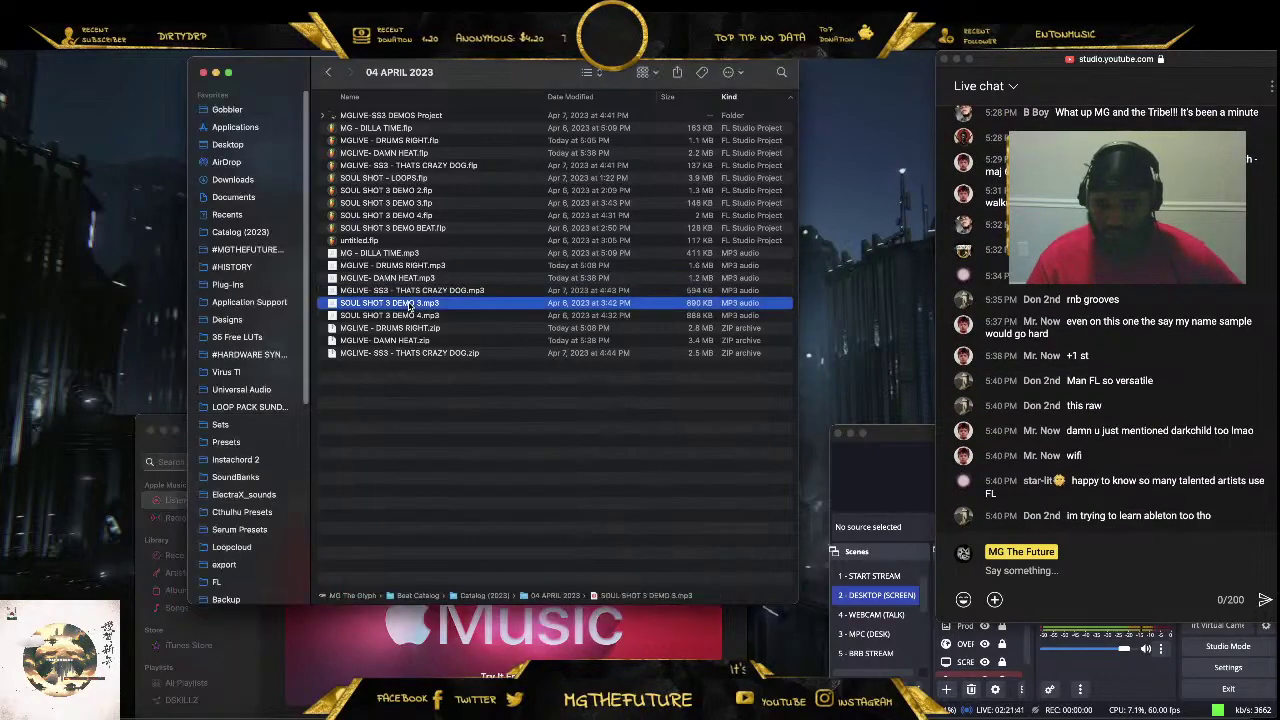
double_click(408, 303)
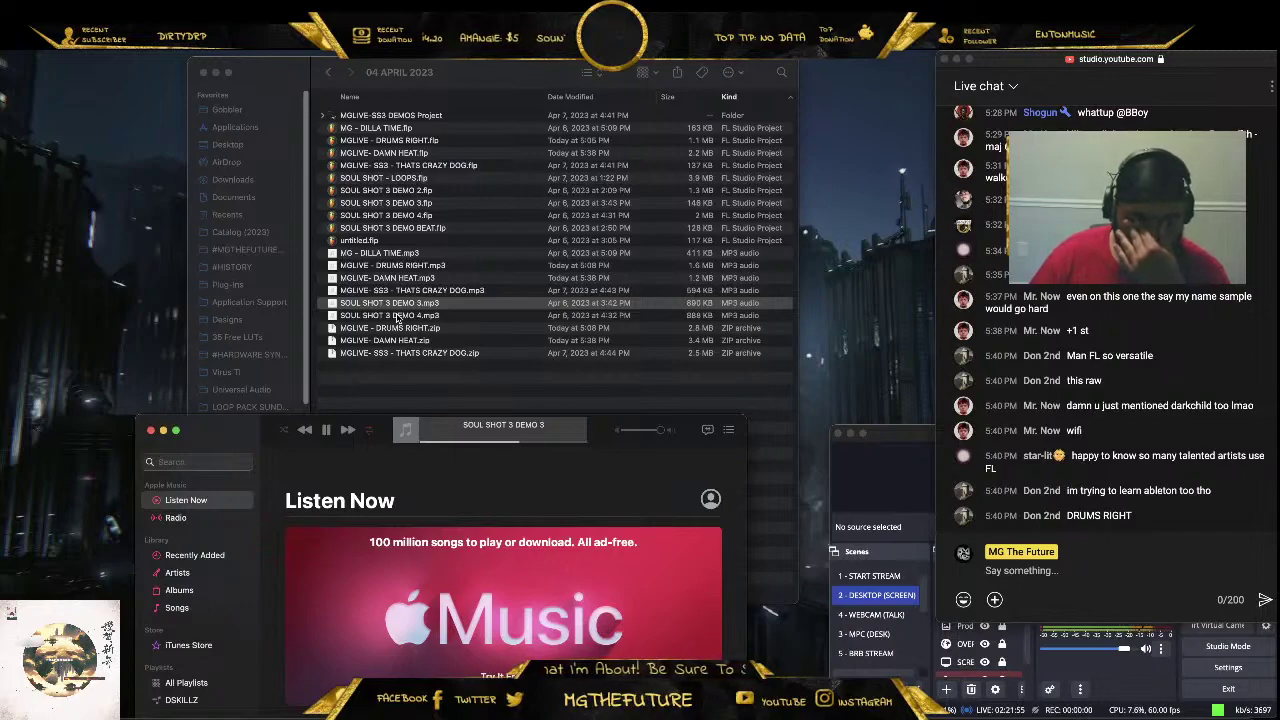
double_click(397, 316)
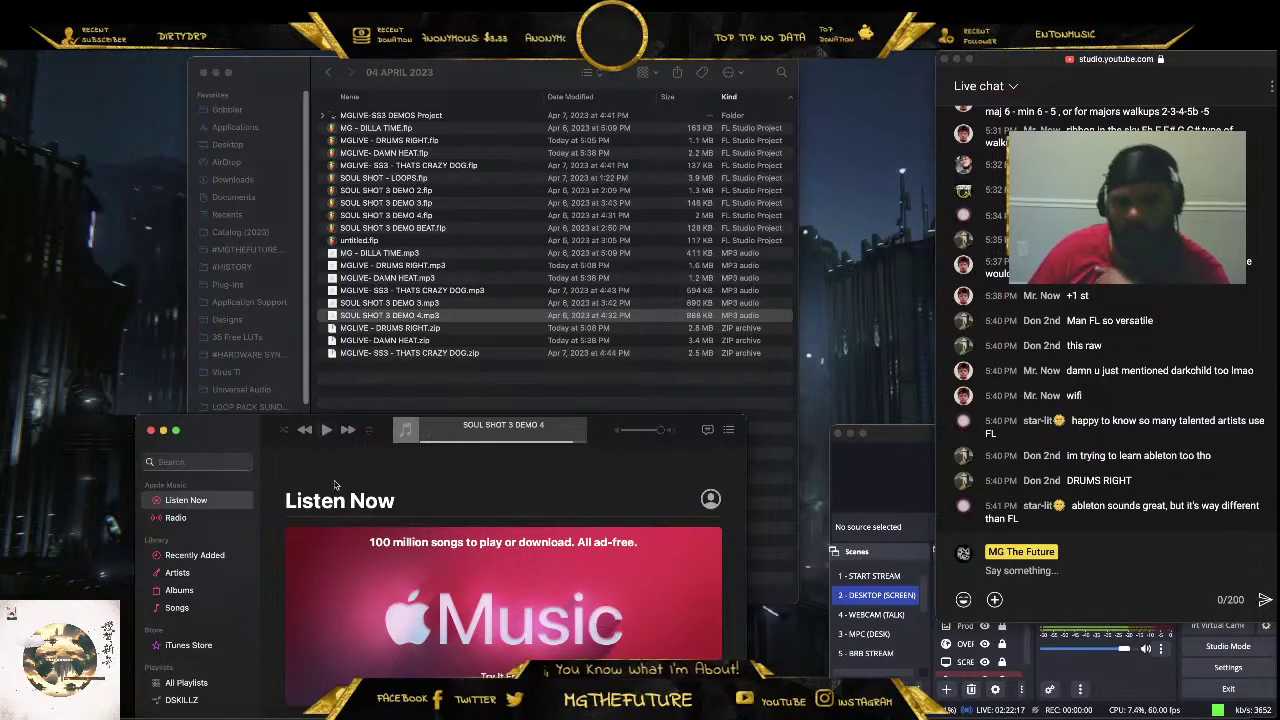
Close the Music player and the Finder window showing the 04 APRIL 2023 folder
click(151, 431)
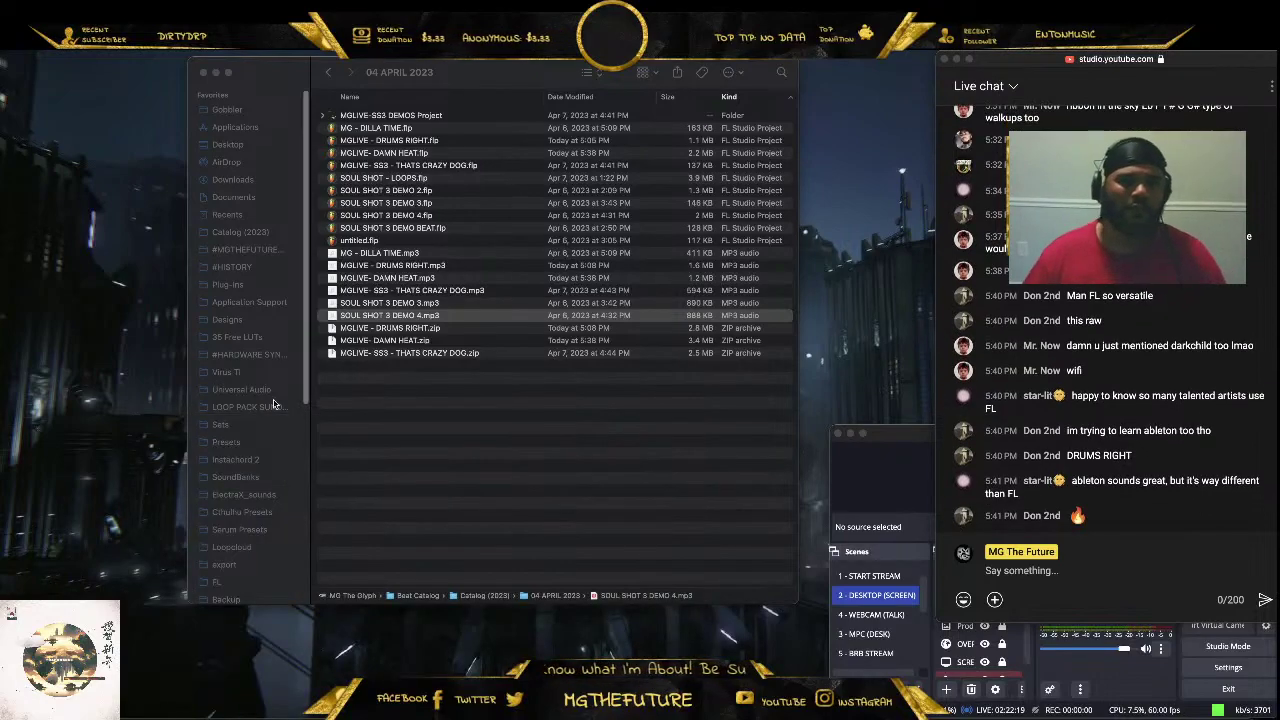
click(440, 432)
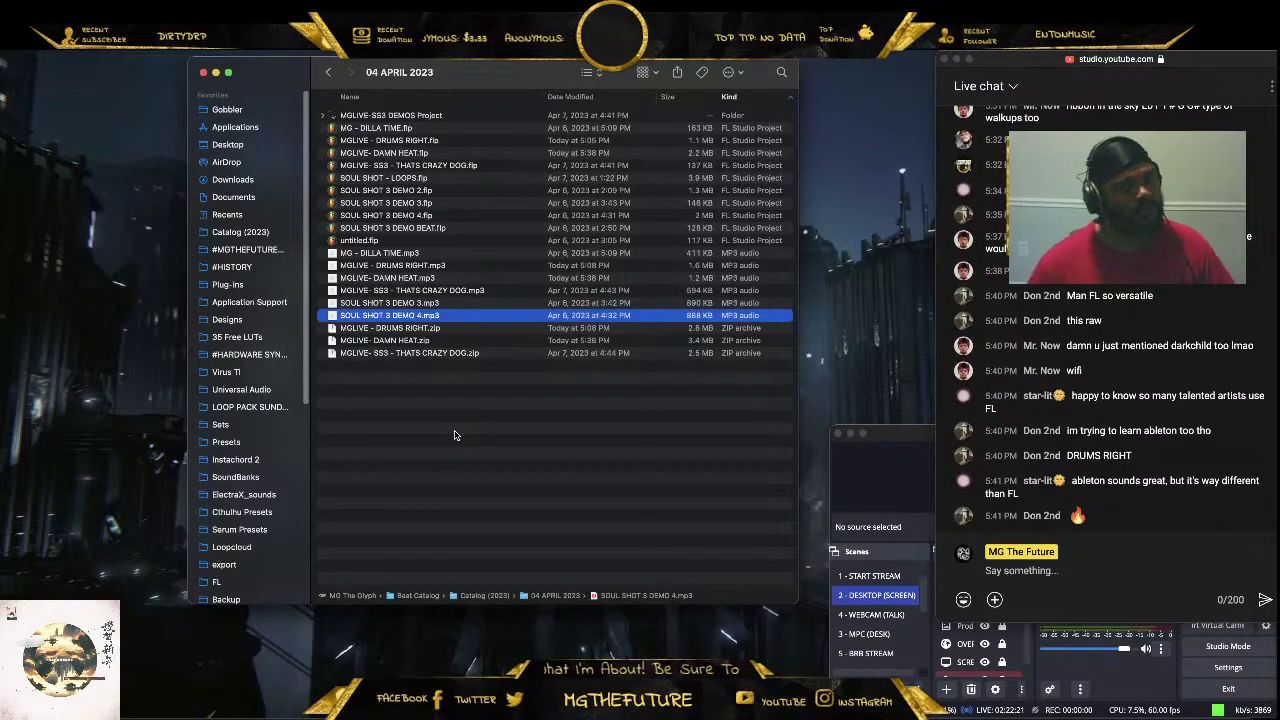
click(204, 74)
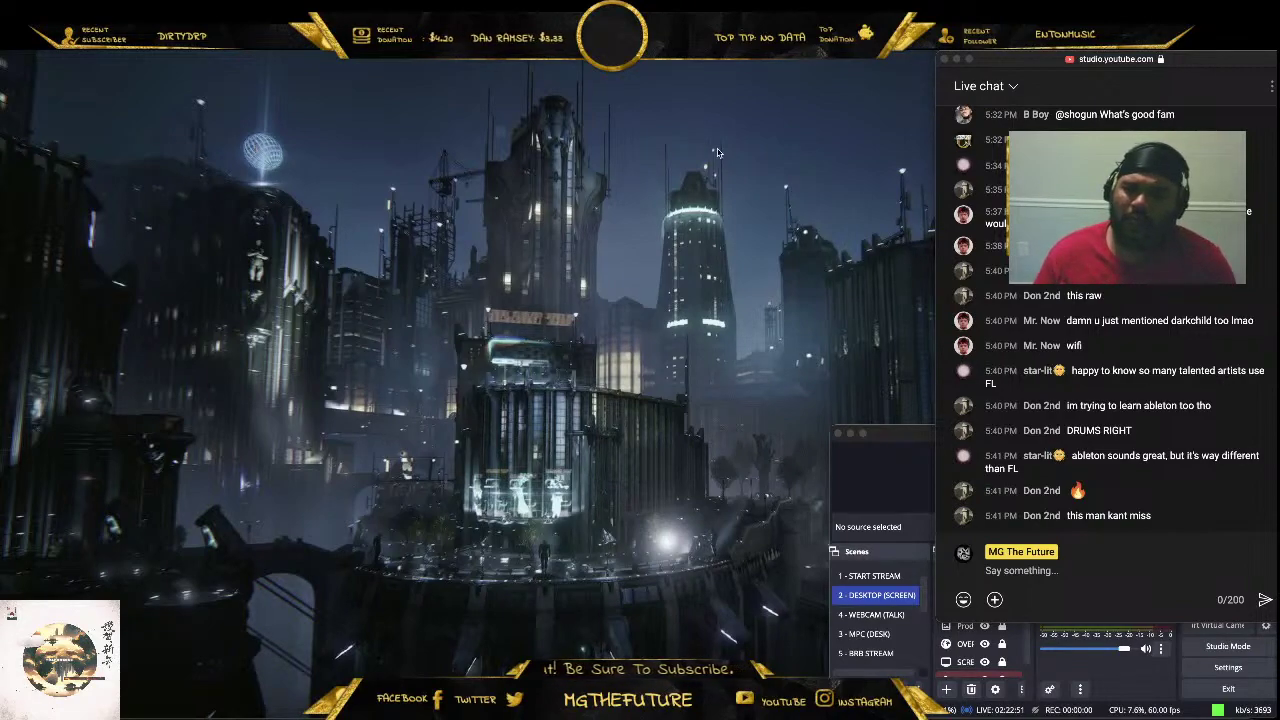
Look back through the earlier live chat messages and return to the newest ones
scroll(1110, 240, up, 1)
scroll(1110, 300, up, 3)
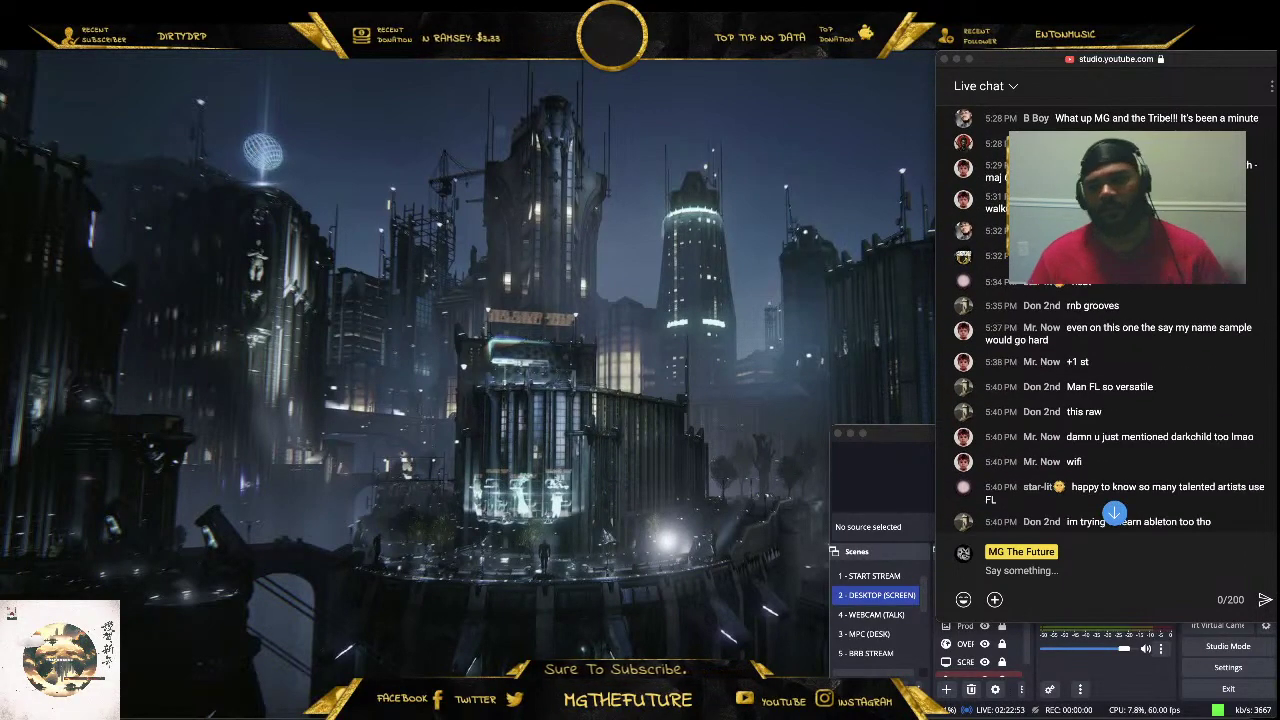
scroll(1110, 300, up, 4)
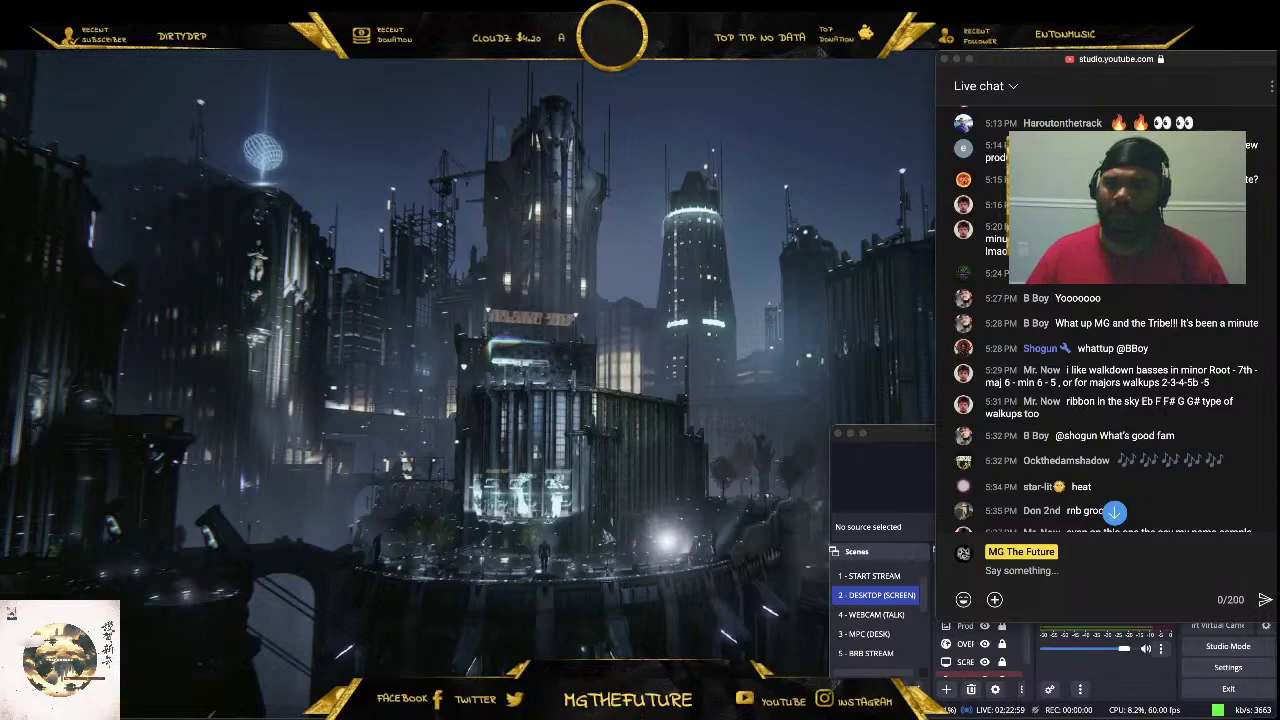
click(1114, 513)
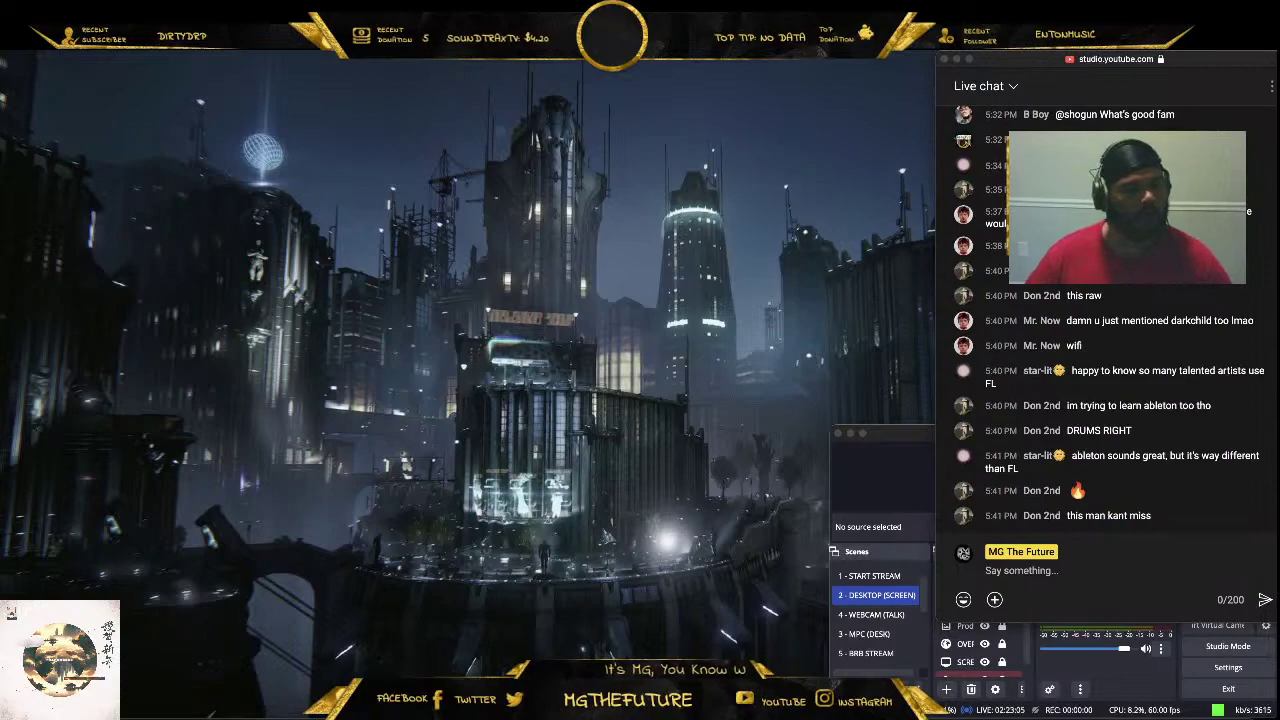
Switch to Native Access and open the product details for Ashlight in the library
click(966, 716)
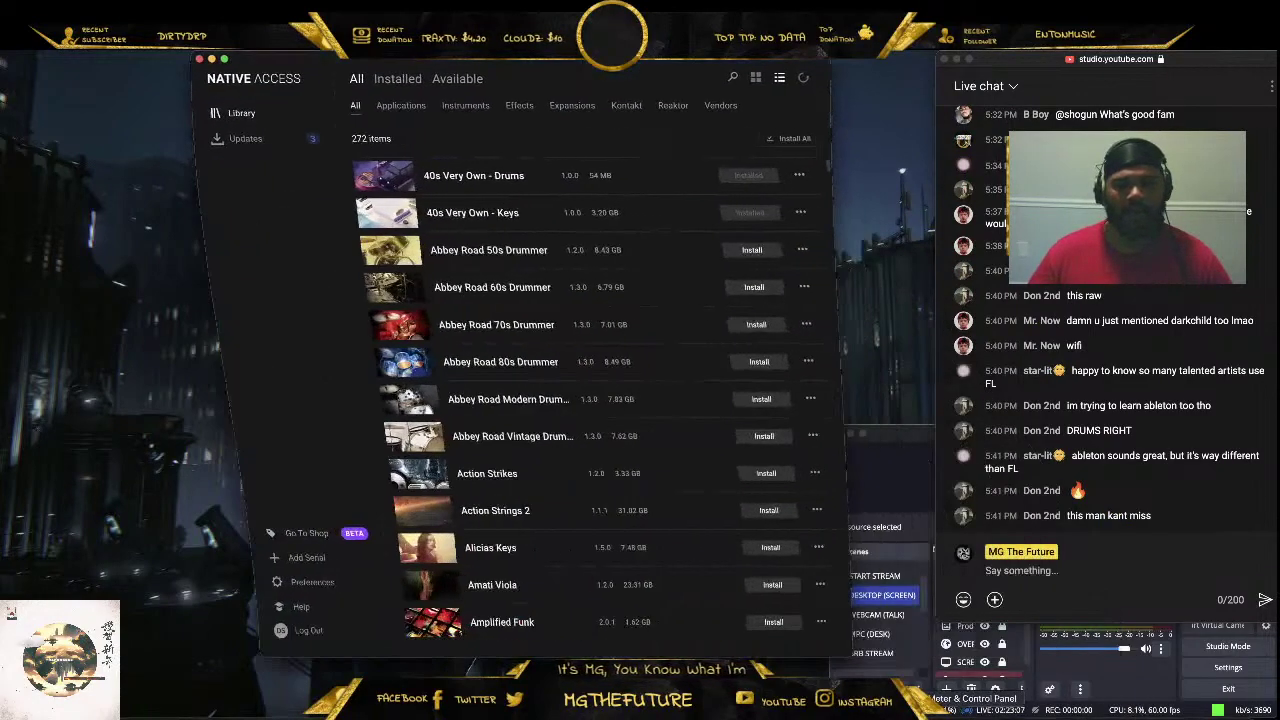
scroll(594, 488, down, 5)
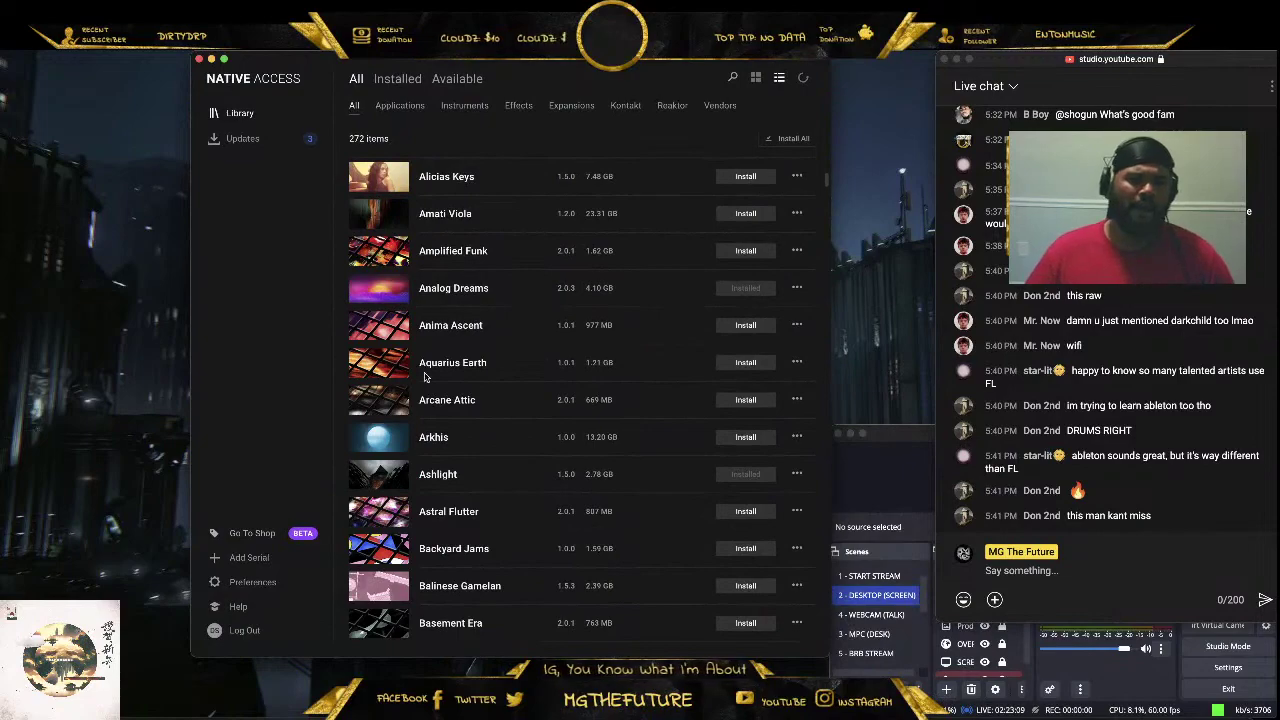
scroll(419, 449, down, 1)
click(391, 428)
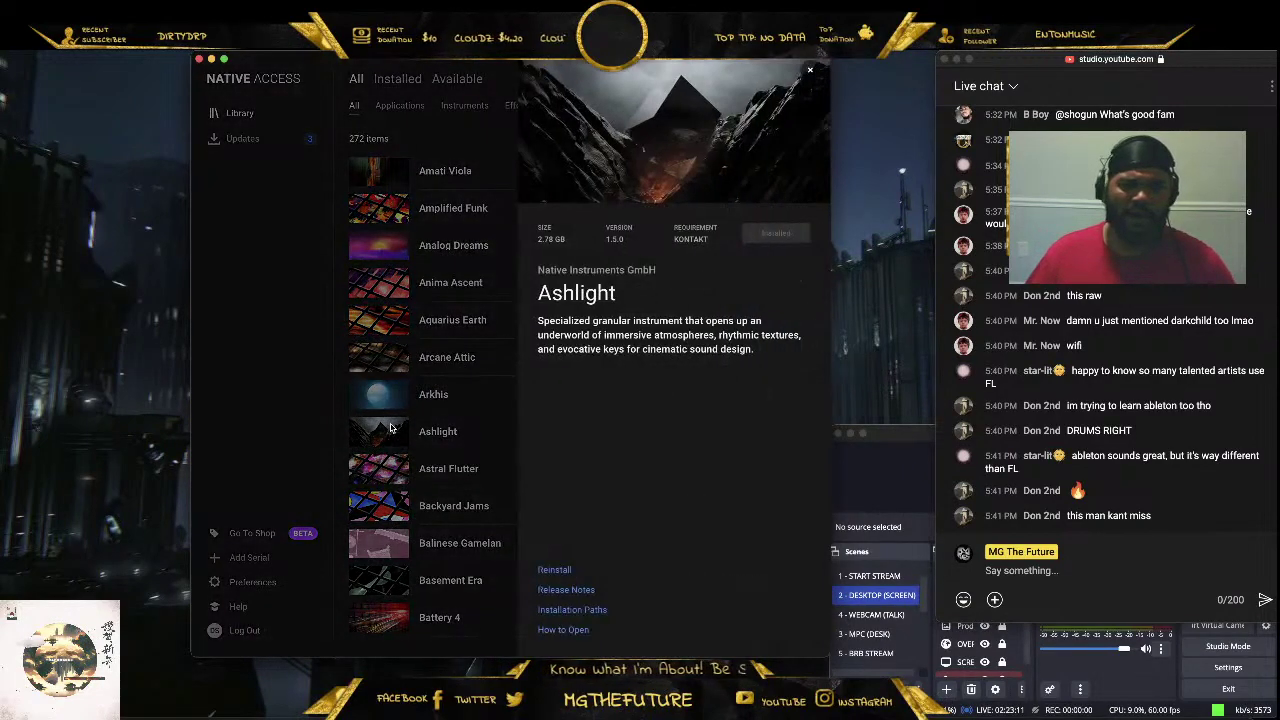